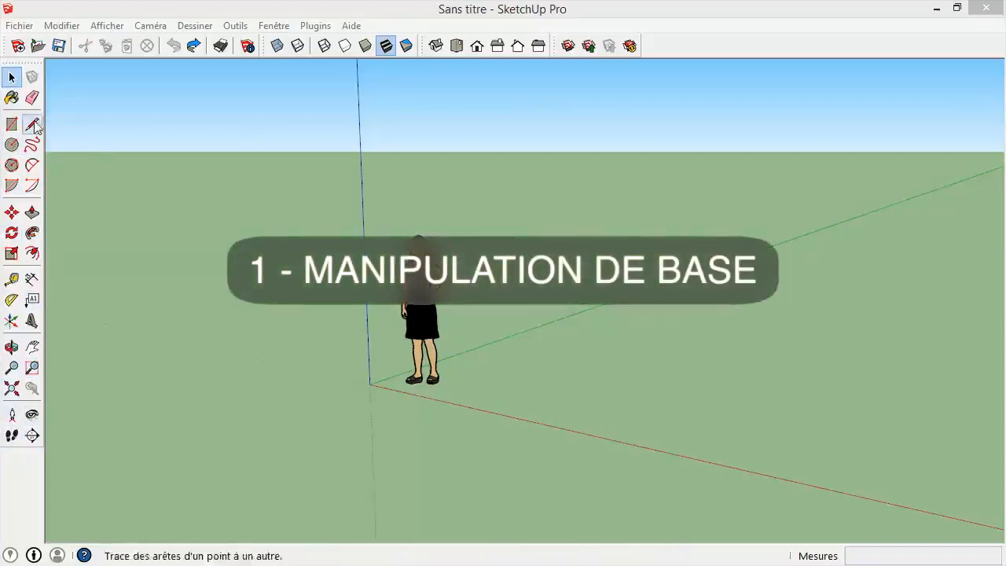
- Draw a rectangle about 337 × 492 cm on the ground between the red and green axes
{"action": "left_click", "coordinate": [12, 79]}
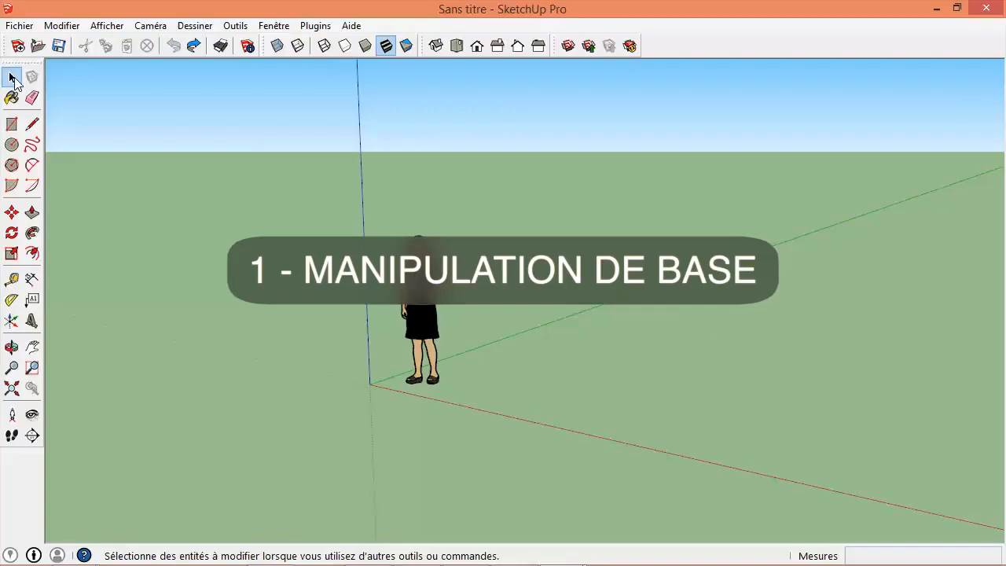
{"action": "left_click", "coordinate": [13, 126]}
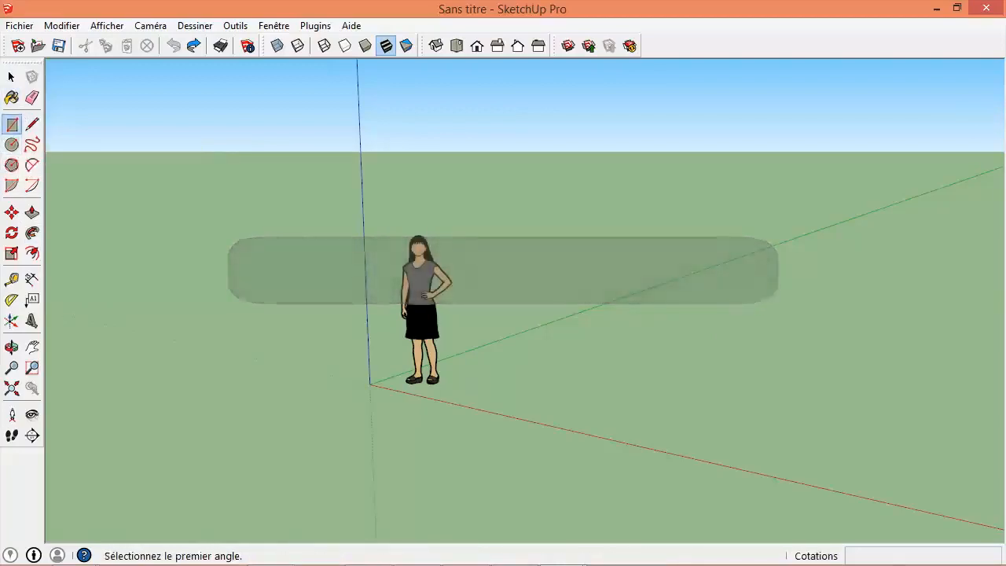
{"action": "left_click", "coordinate": [487, 380]}
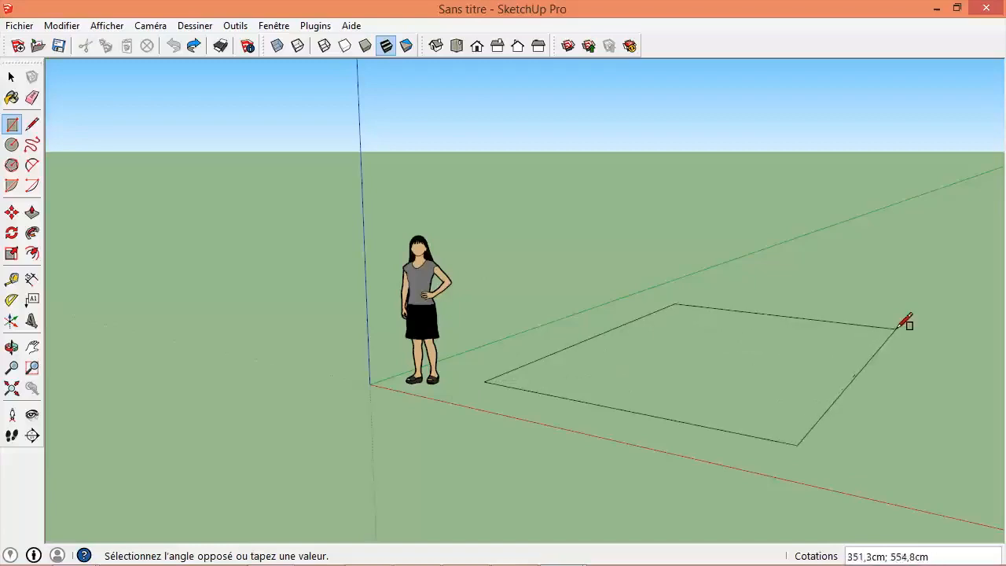
{"action": "left_click", "coordinate": [883, 330]}
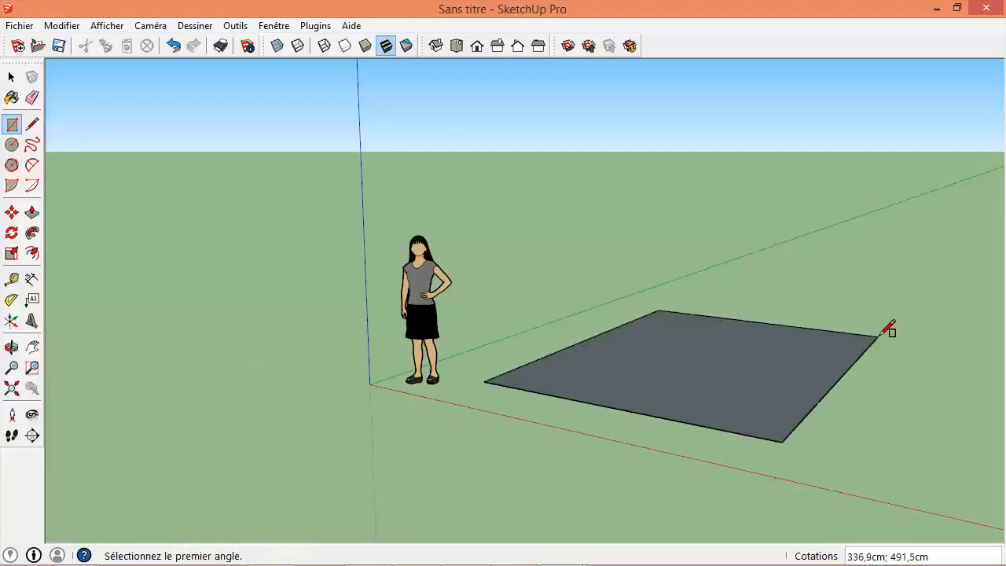
- Draw two more rectangles on the ground across the blue axis, a small one in front and one about 179 × 504 cm behind
{"action": "left_click", "coordinate": [280, 432]}
{"action": "left_click", "coordinate": [110, 420]}
{"action": "left_click", "coordinate": [211, 323]}
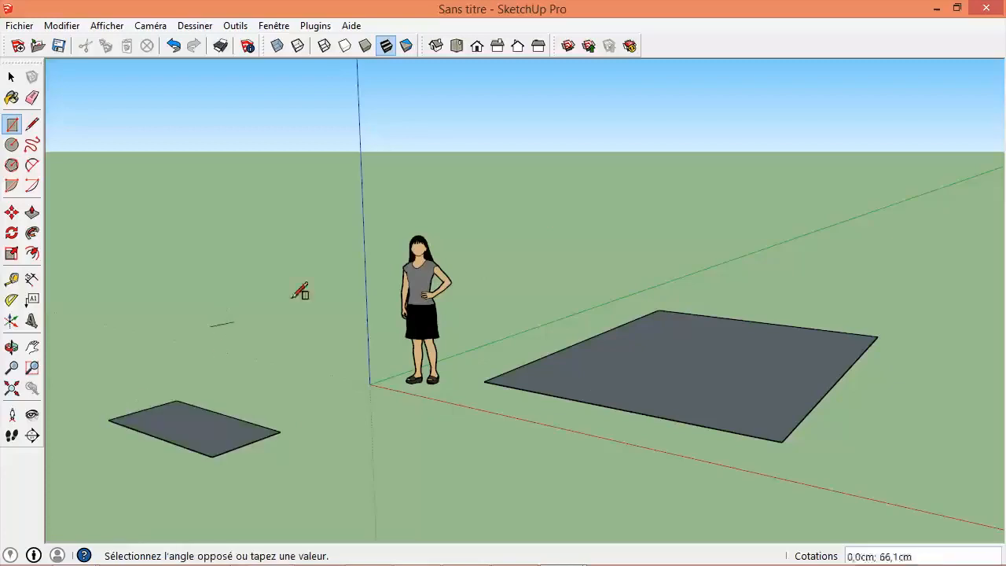
{"action": "left_click", "coordinate": [366, 274]}
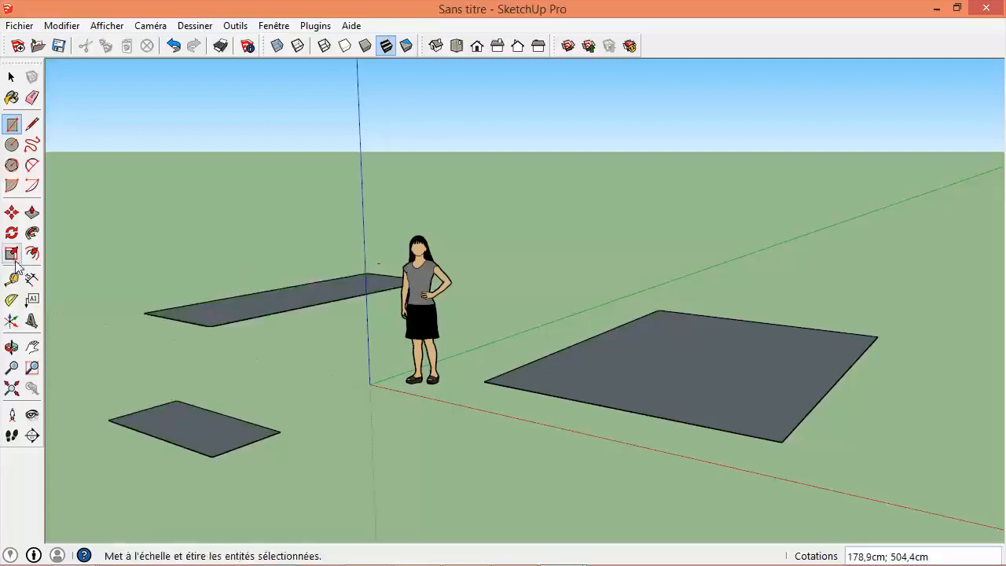
- Draw a circle of about 63 cm radius between the two smaller rectangles and a hexagon of about 71.5 cm radius in front of the figure
{"action": "left_click", "coordinate": [11, 144]}
{"action": "left_click", "coordinate": [290, 367]}
{"action": "left_click", "coordinate": [326, 354]}
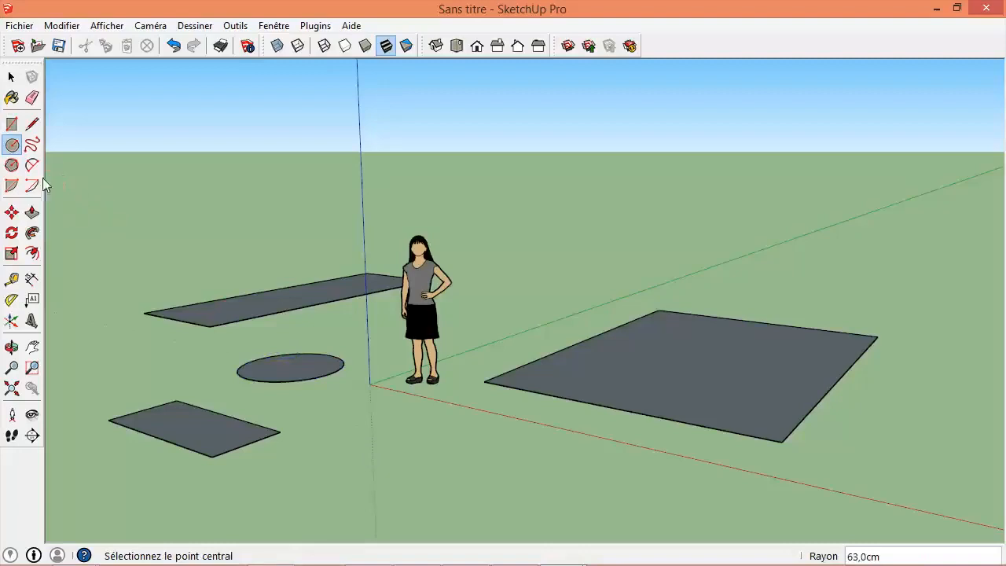
{"action": "left_click", "coordinate": [11, 165]}
{"action": "left_click", "coordinate": [385, 477]}
{"action": "left_click", "coordinate": [472, 470]}
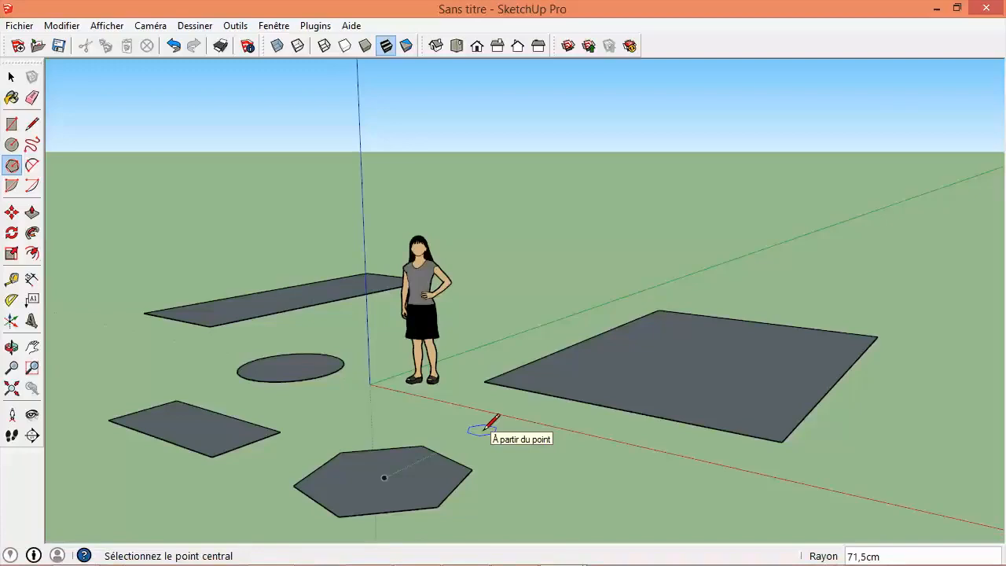
- Extrude the large rectangle upward about 213 cm and the hexagon about 63.5 cm with Push/Pull
{"action": "left_click", "coordinate": [30, 213]}
{"action": "left_click", "coordinate": [666, 363]}
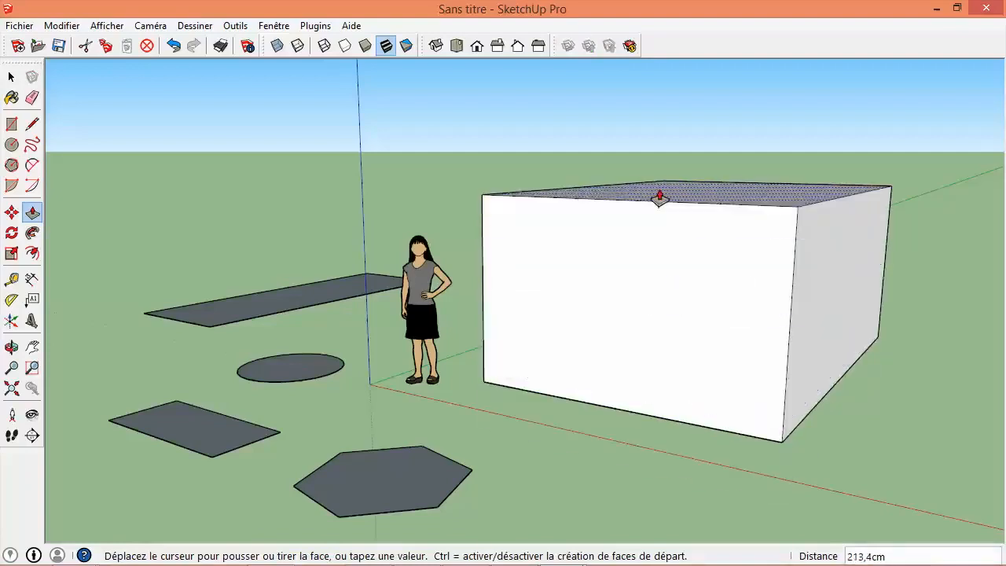
{"action": "left_click", "coordinate": [660, 197]}
{"action": "left_click", "coordinate": [366, 487]}
{"action": "left_click", "coordinate": [314, 380]}
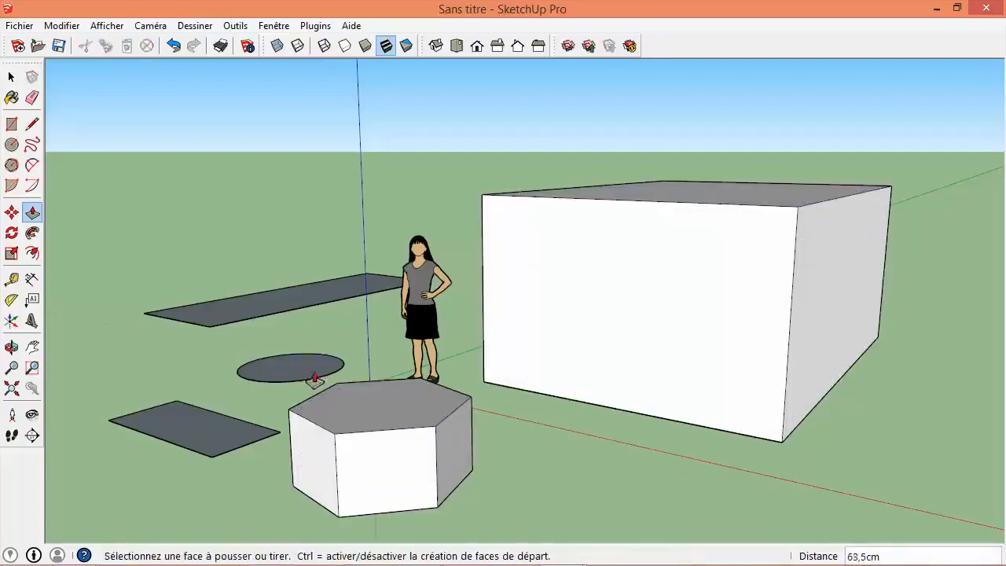
- Extrude the circle and the two remaining rectangles upward into solids, raising the small front rectangle about 163 cm
{"action": "left_click", "coordinate": [314, 380]}
{"action": "left_click", "coordinate": [294, 217]}
{"action": "left_click", "coordinate": [358, 287]}
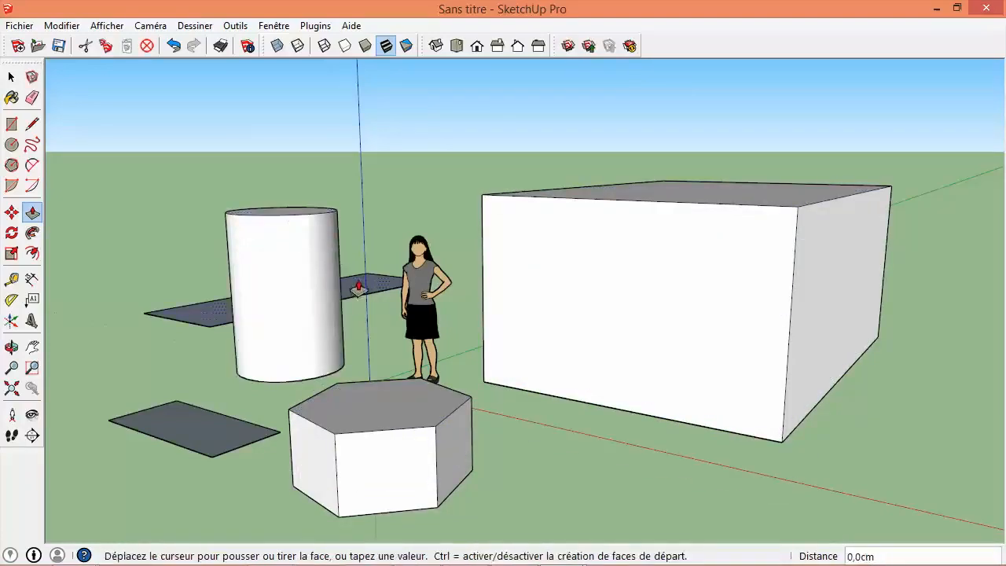
{"action": "left_click", "coordinate": [349, 110]}
{"action": "left_click", "coordinate": [200, 435]}
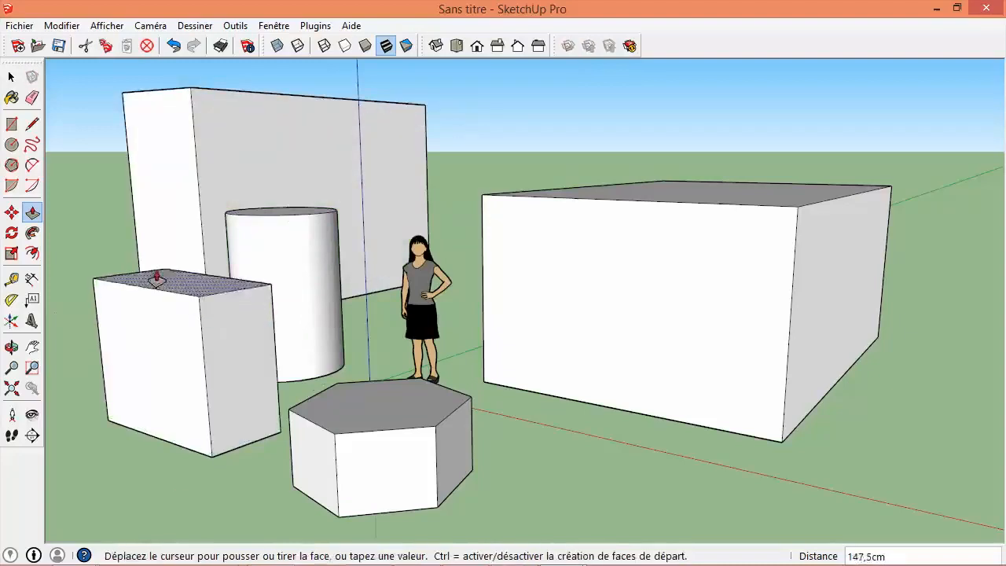
{"action": "left_click", "coordinate": [152, 269]}
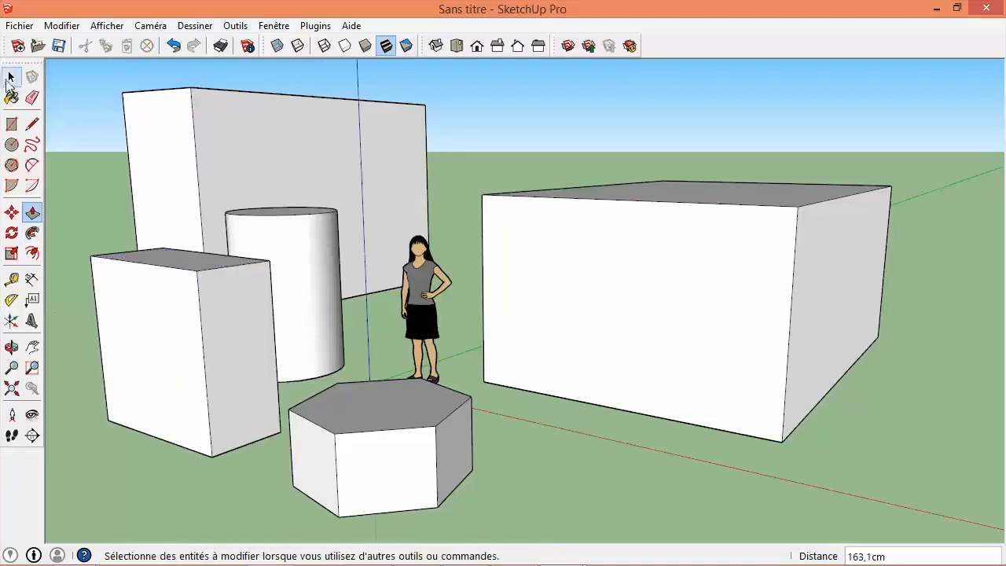
- Examine the figure and each of the solids from close up and from a distance
{"action": "left_click", "coordinate": [9, 77]}
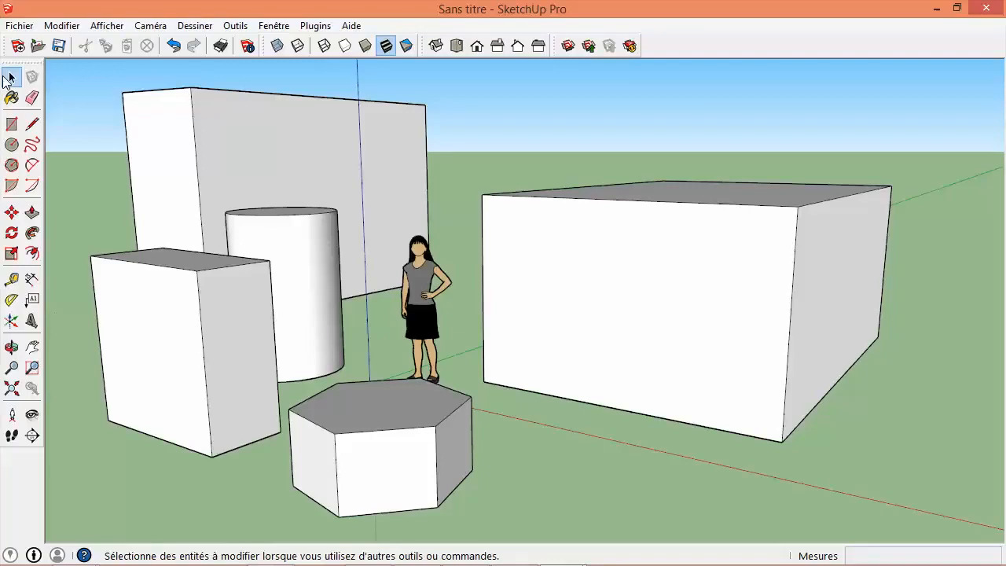
{"action": "left_click", "coordinate": [10, 78]}
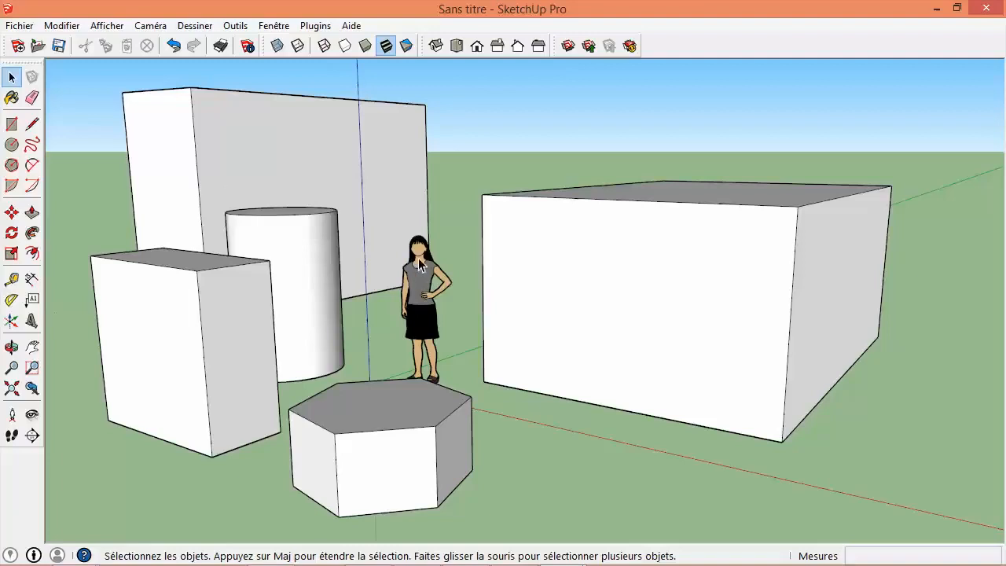
{"action": "scroll", "coordinate": [419, 265], "scroll_direction": "up", "scroll_amount": 10}
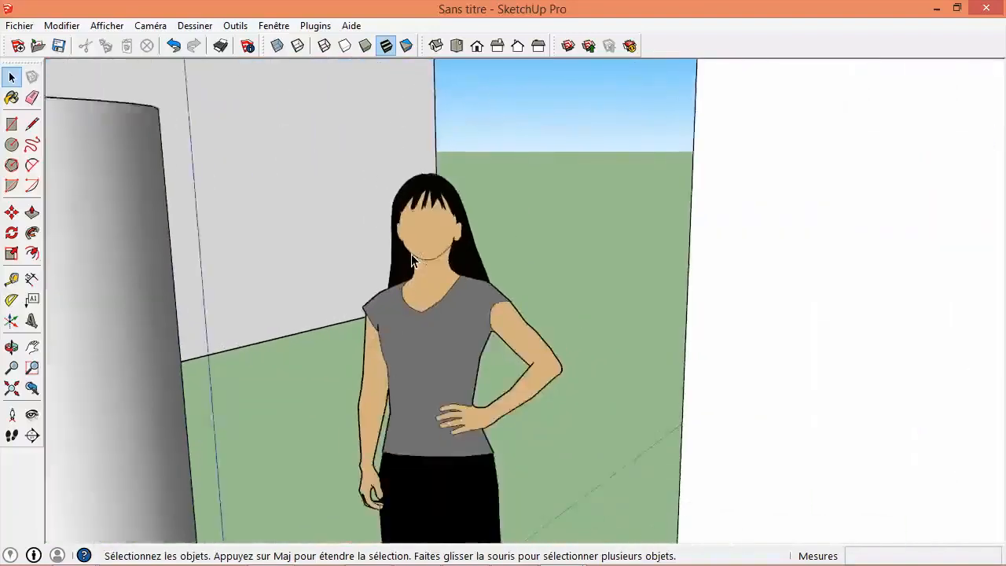
{"action": "scroll", "coordinate": [413, 262], "scroll_direction": "down", "scroll_amount": 10}
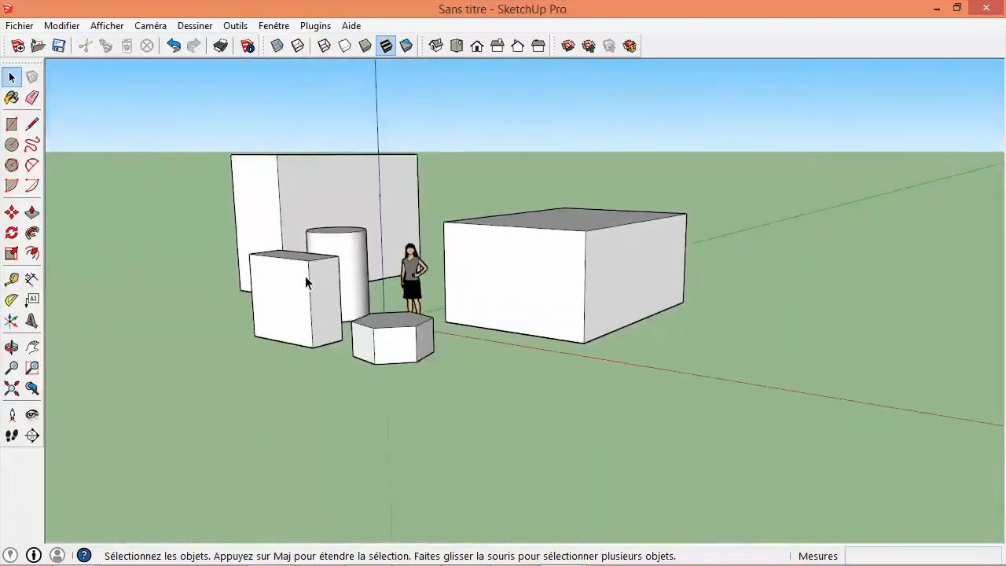
{"action": "scroll", "coordinate": [305, 276], "scroll_direction": "up", "scroll_amount": 5}
{"action": "scroll", "coordinate": [305, 279], "scroll_direction": "down", "scroll_amount": 6}
{"action": "scroll", "coordinate": [651, 277], "scroll_direction": "up", "scroll_amount": 2}
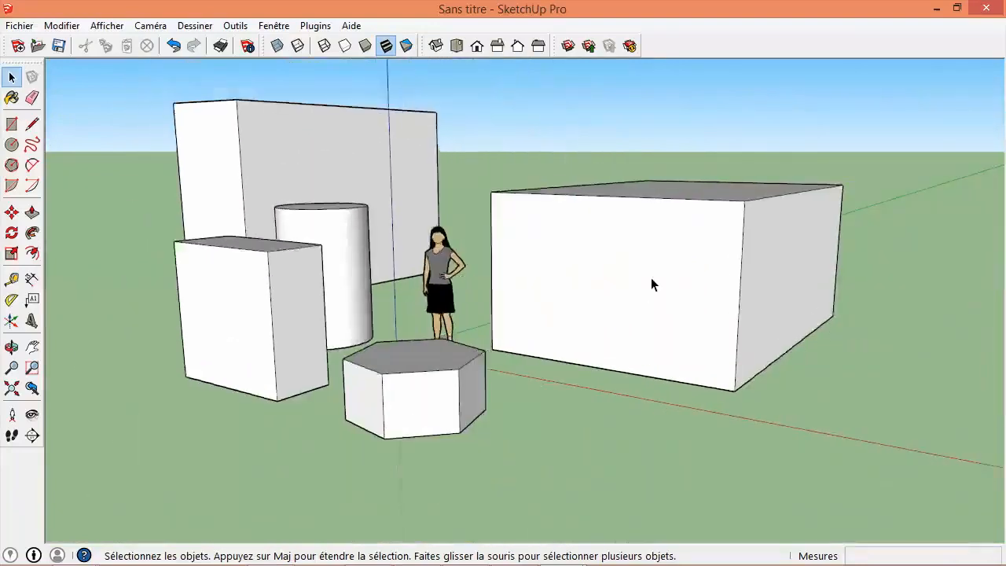
{"action": "scroll", "coordinate": [651, 278], "scroll_direction": "up", "scroll_amount": 5}
{"action": "scroll", "coordinate": [650, 279], "scroll_direction": "down", "scroll_amount": 7}
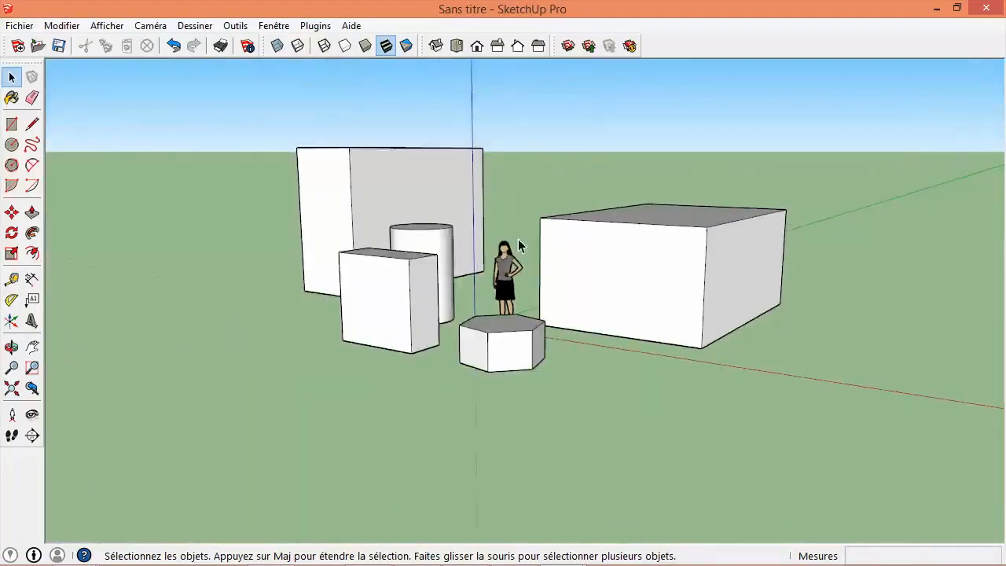
{"action": "scroll", "coordinate": [393, 182], "scroll_direction": "up", "scroll_amount": 6}
{"action": "scroll", "coordinate": [391, 184], "scroll_direction": "down", "scroll_amount": 4}
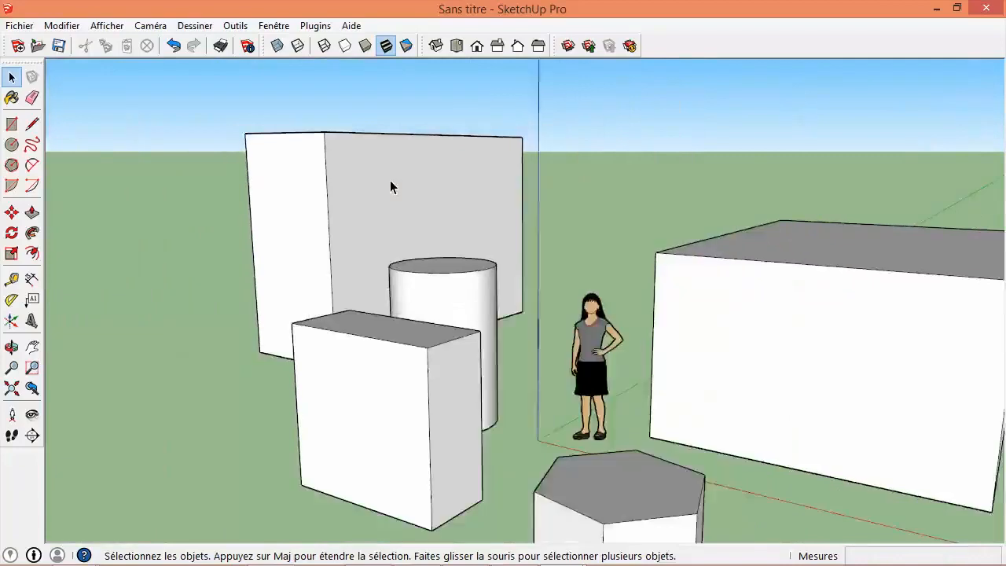
{"action": "scroll", "coordinate": [391, 187], "scroll_direction": "down", "scroll_amount": 4}
{"action": "scroll", "coordinate": [501, 350], "scroll_direction": "up", "scroll_amount": 8}
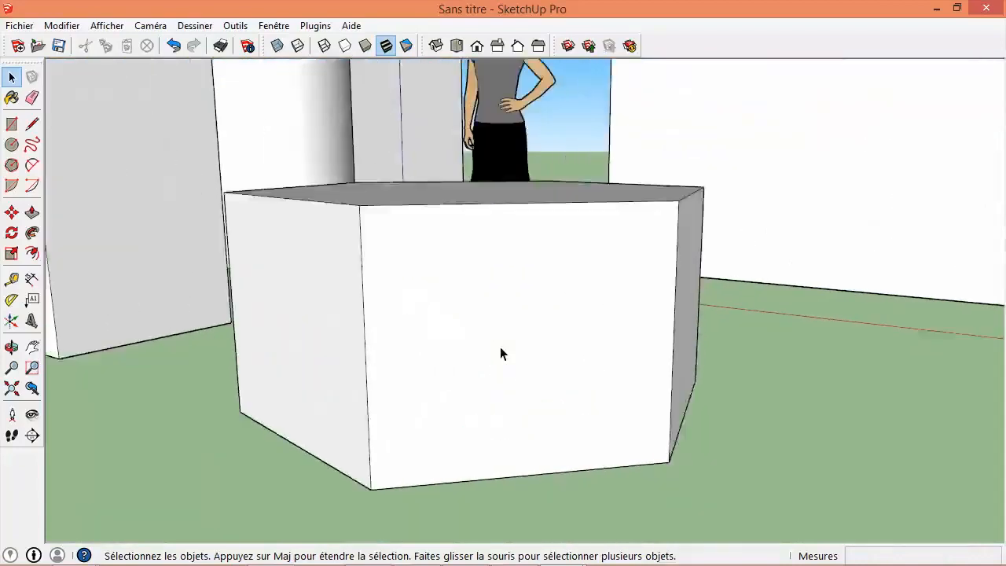
{"action": "scroll", "coordinate": [500, 348], "scroll_direction": "up", "scroll_amount": 3}
{"action": "scroll", "coordinate": [499, 347], "scroll_direction": "down", "scroll_amount": 7}
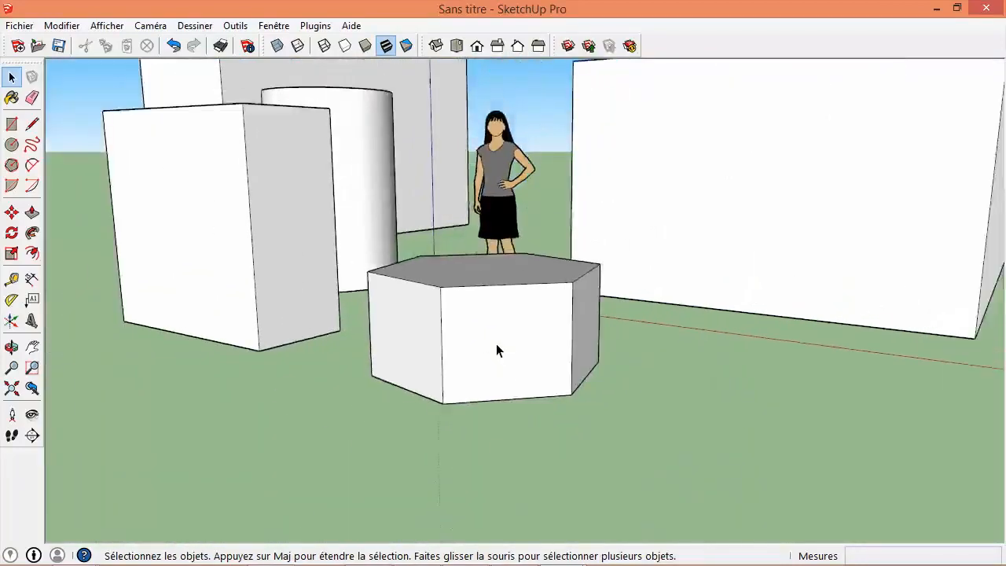
{"action": "scroll", "coordinate": [496, 350], "scroll_direction": "down", "scroll_amount": 4}
{"action": "scroll", "coordinate": [391, 184], "scroll_direction": "up", "scroll_amount": 8}
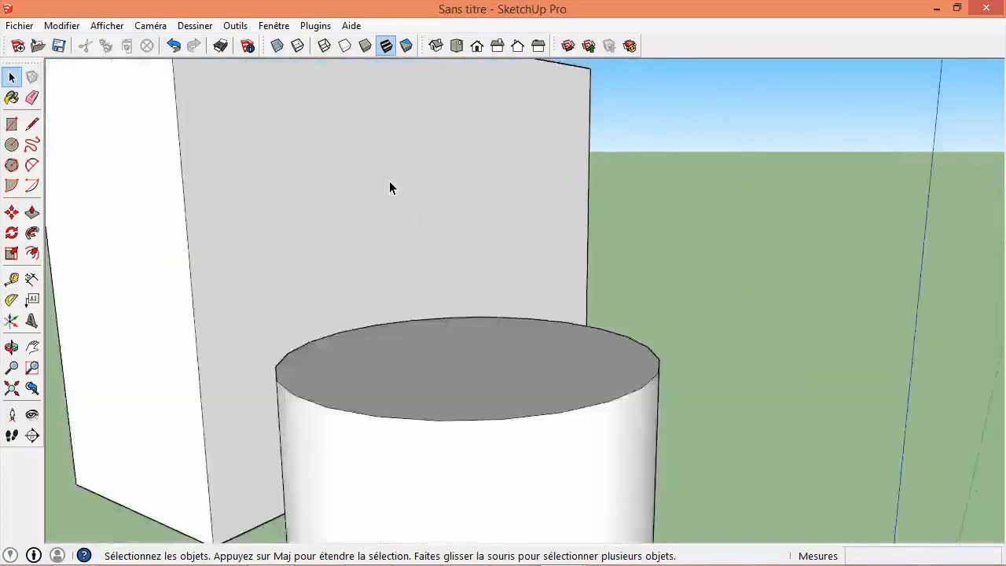
{"action": "scroll", "coordinate": [390, 185], "scroll_direction": "down", "scroll_amount": 5}
{"action": "scroll", "coordinate": [636, 226], "scroll_direction": "up", "scroll_amount": 7}
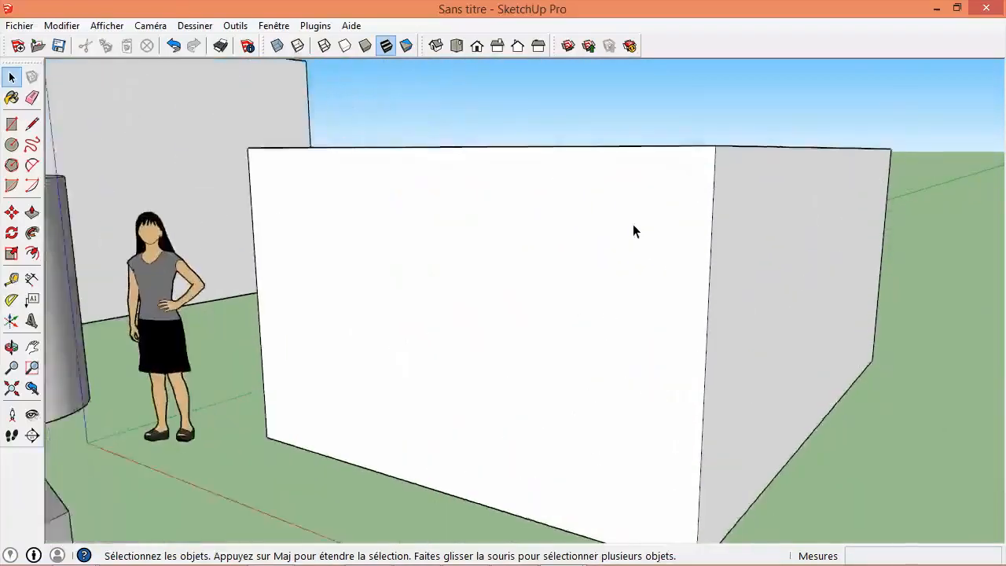
{"action": "scroll", "coordinate": [633, 228], "scroll_direction": "down", "scroll_amount": 6}
{"action": "scroll", "coordinate": [470, 217], "scroll_direction": "up", "scroll_amount": 7}
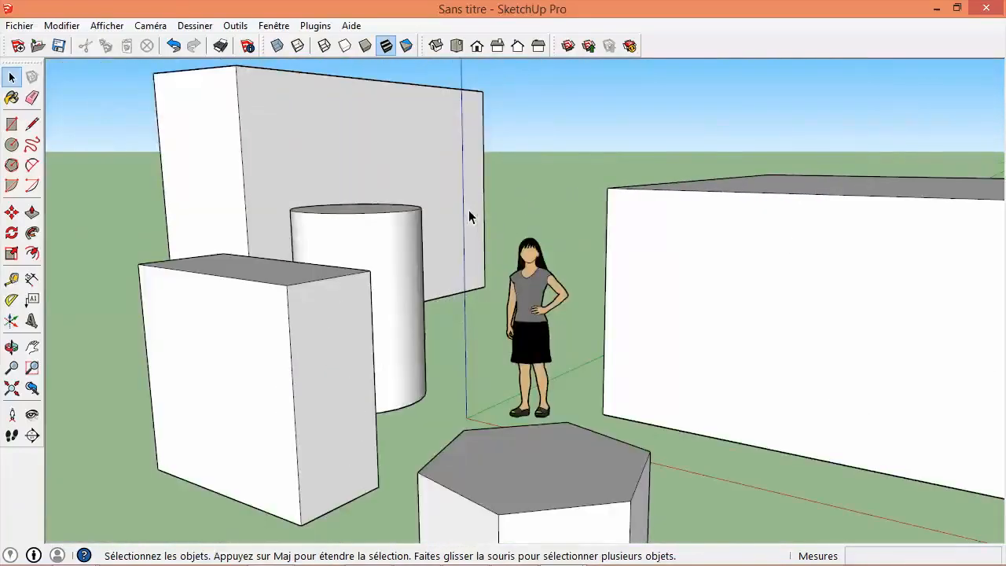
{"action": "scroll", "coordinate": [476, 212], "scroll_direction": "down", "scroll_amount": 4}
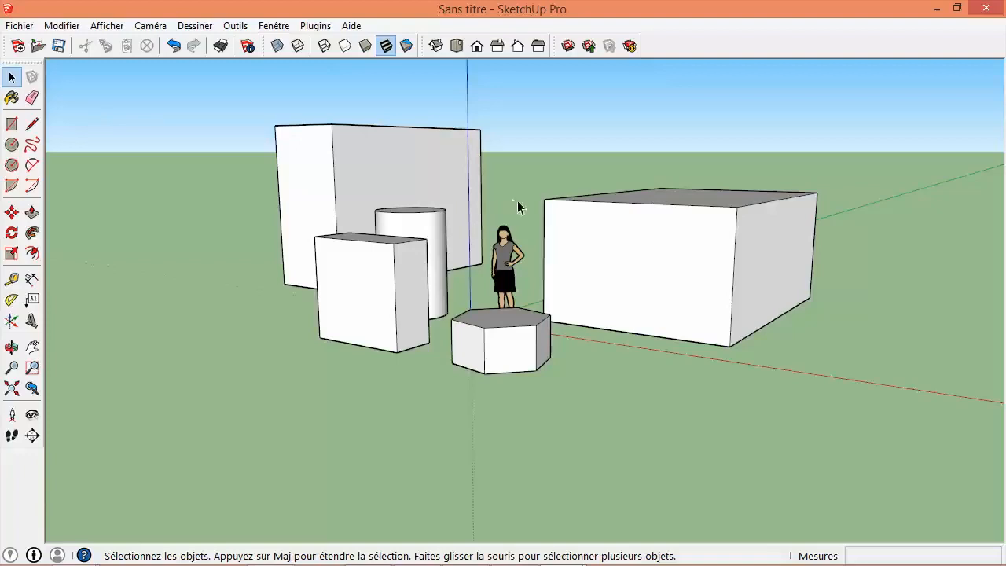
{"action": "scroll", "coordinate": [509, 213], "scroll_direction": "down", "scroll_amount": 1}
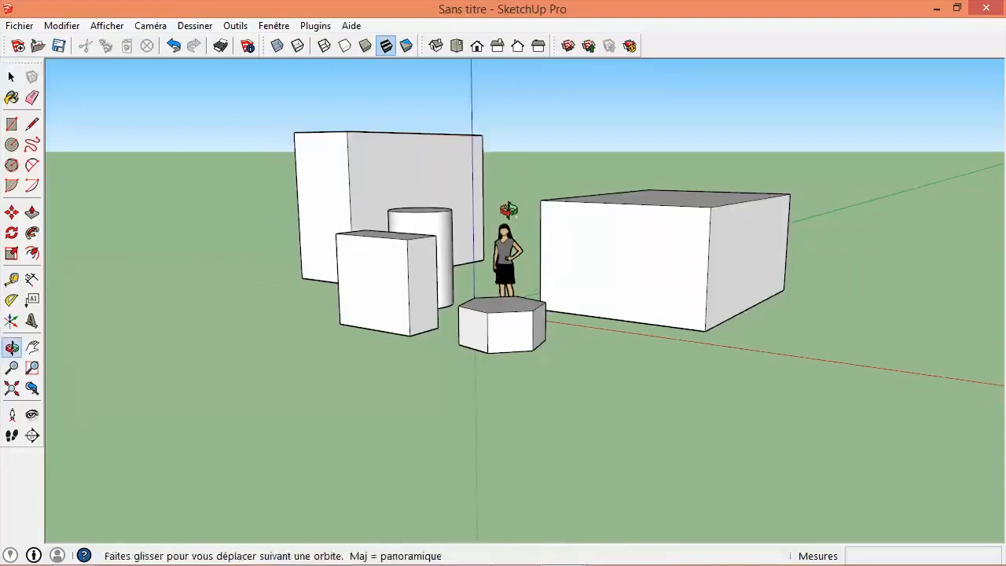
- Examine the group of solids from different sides and heights by orbiting and panning around it
{"action": "middle_click_drag", "start_coordinate": [508, 214], "coordinate": [548, 325], "text": "shift"}
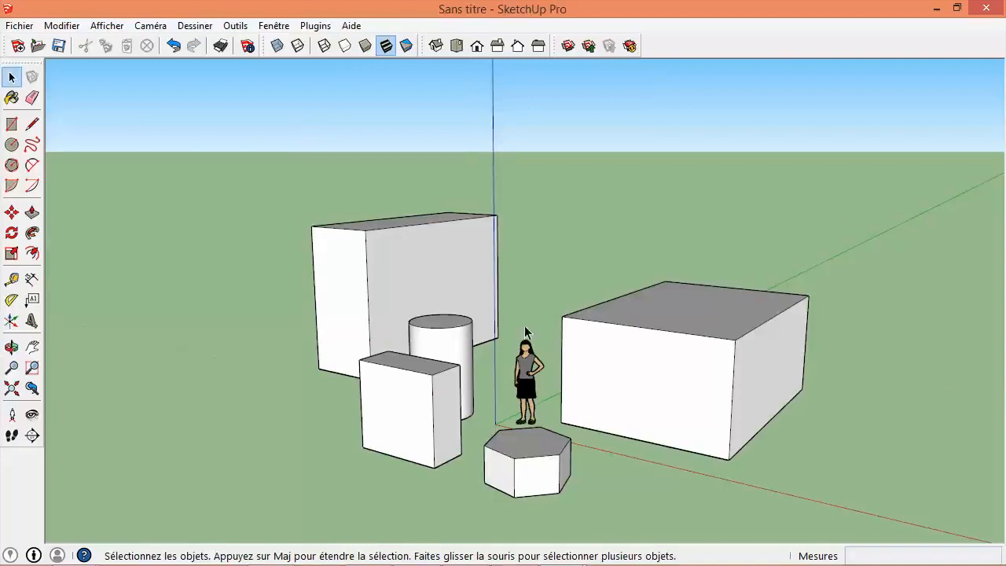
{"action": "key", "text": "o"}
{"action": "left_click_drag", "start_coordinate": [538, 328], "coordinate": [276, 259]}
{"action": "key", "text": "space"}
{"action": "middle_click_drag", "start_coordinate": [695, 376], "coordinate": [359, 365]}
{"action": "middle_click_drag", "start_coordinate": [770, 300], "coordinate": [524, 309]}
{"action": "scroll", "coordinate": [460, 344], "scroll_direction": "down", "scroll_amount": 3}
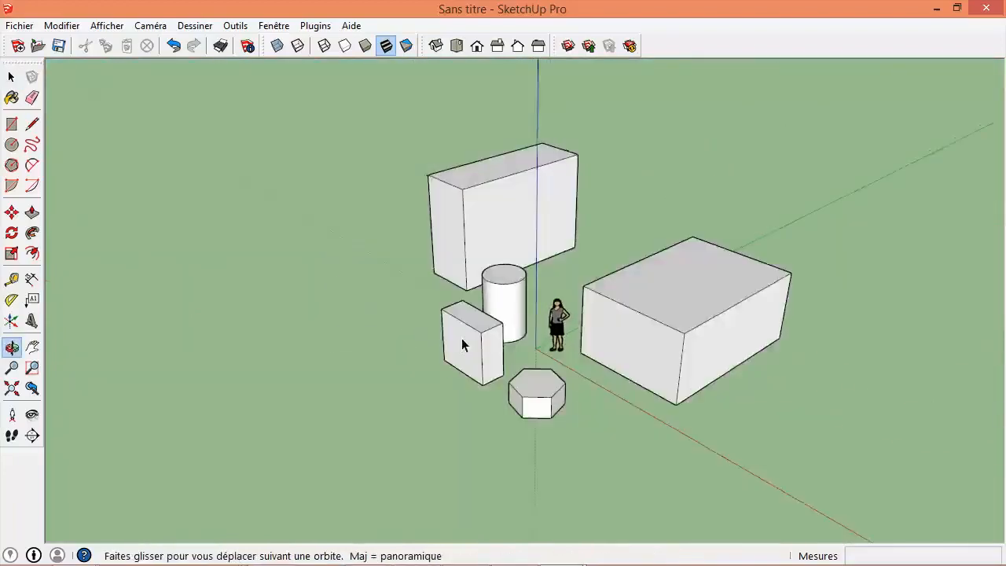
{"action": "scroll", "coordinate": [467, 338], "scroll_direction": "up", "scroll_amount": 5}
{"action": "scroll", "coordinate": [486, 349], "scroll_direction": "down", "scroll_amount": 5}
{"action": "scroll", "coordinate": [533, 379], "scroll_direction": "up", "scroll_amount": 5}
{"action": "middle_click_drag", "start_coordinate": [534, 379], "coordinate": [512, 273]}
{"action": "scroll", "coordinate": [409, 272], "scroll_direction": "down", "scroll_amount": 2}
{"action": "scroll", "coordinate": [401, 265], "scroll_direction": "up", "scroll_amount": 3}
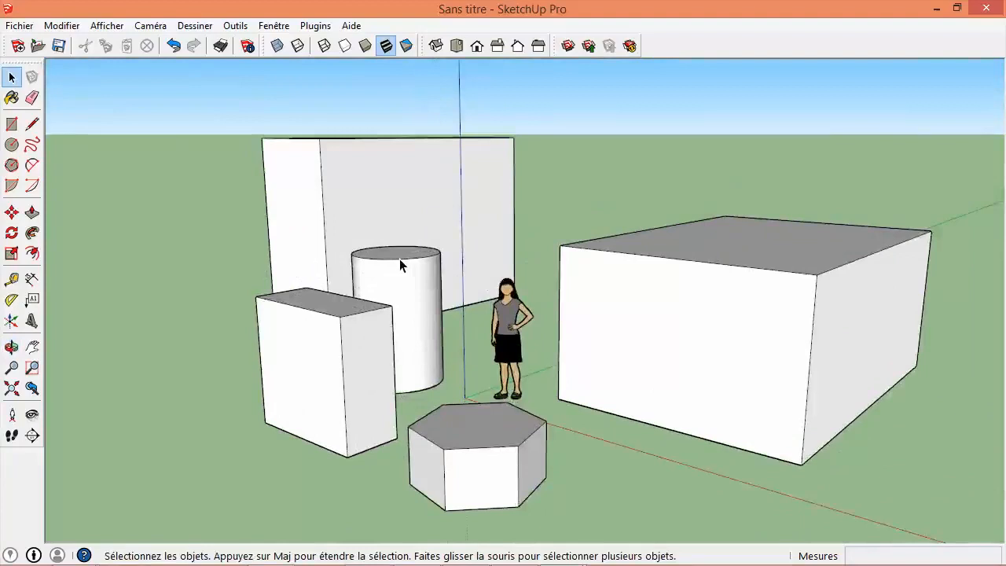
{"action": "scroll", "coordinate": [399, 265], "scroll_direction": "down", "scroll_amount": 2}
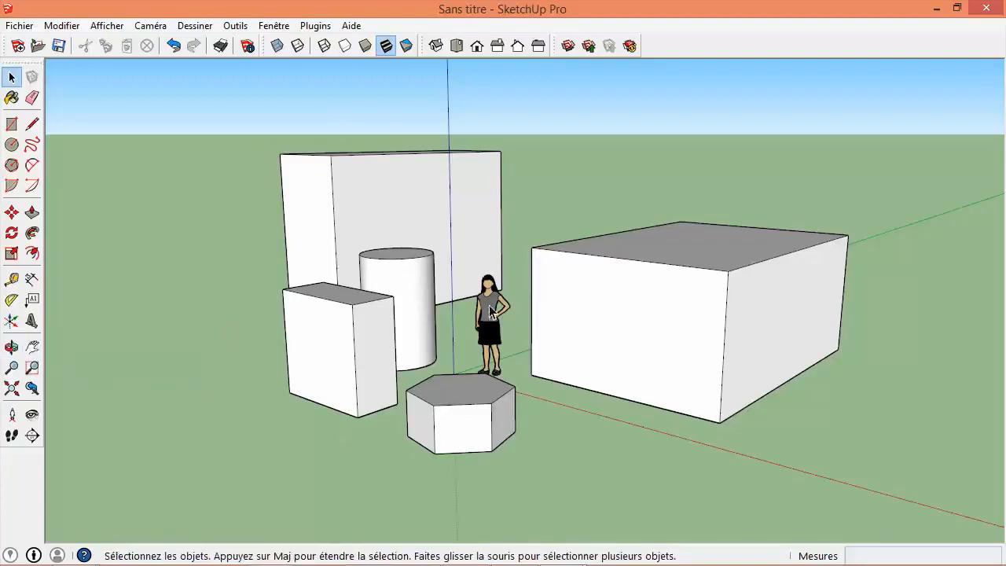
{"action": "middle_click_drag", "start_coordinate": [446, 280], "coordinate": [375, 232]}
{"action": "middle_click_drag", "start_coordinate": [675, 314], "coordinate": [561, 272], "text": "shift"}
{"action": "scroll", "coordinate": [506, 241], "scroll_direction": "up", "scroll_amount": 3}
{"action": "scroll", "coordinate": [505, 241], "scroll_direction": "down", "scroll_amount": 4}
{"action": "middle_click_drag", "start_coordinate": [505, 241], "coordinate": [301, 280]}
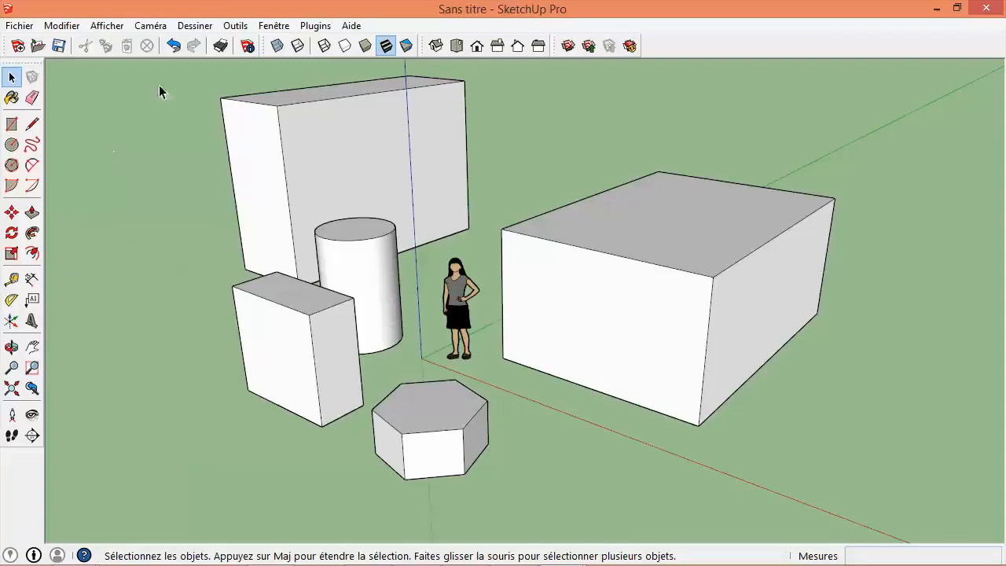
- Undo all the extrusions and drawn shapes, back to the scene containing only the figure
{"action": "left_click", "coordinate": [173, 46]}
{"action": "left_click", "coordinate": [173, 46]}
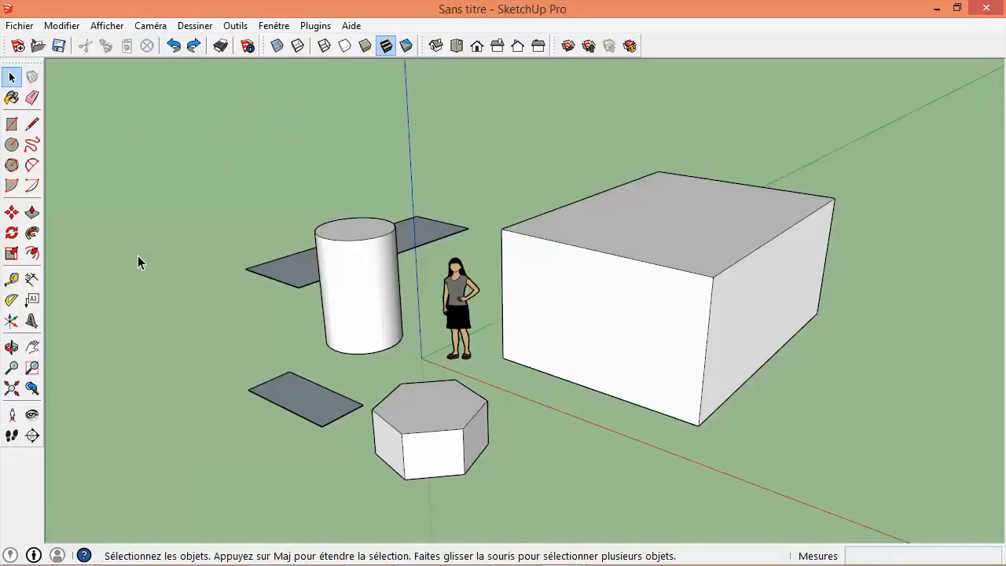
{"action": "key", "text": "ctrl+z"}
{"action": "key", "text": "ctrl+z"}
{"action": "key", "text": "ctrl+z"}
{"action": "key", "text": "ctrl+z"}
{"action": "key", "text": "ctrl+z"}
{"action": "key", "text": "ctrl+z"}
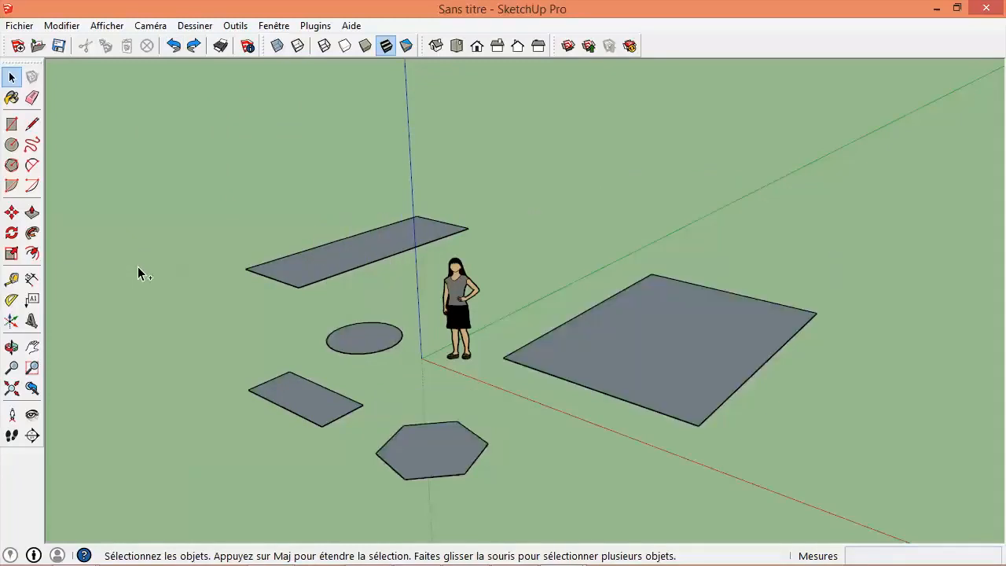
{"action": "key", "text": "ctrl+z"}
{"action": "key", "text": "ctrl+z"}
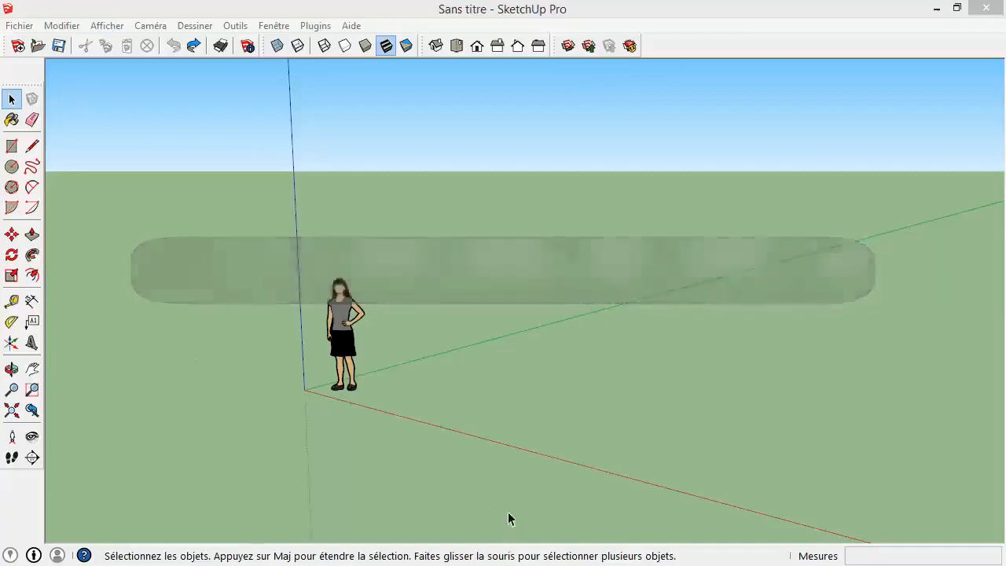
- Consult the house plan in LayOut, return to SketchUp and draw a 1055 by 765 cm rectangle on the ground beside the figure
{"action": "key", "text": "alt+Tab"}
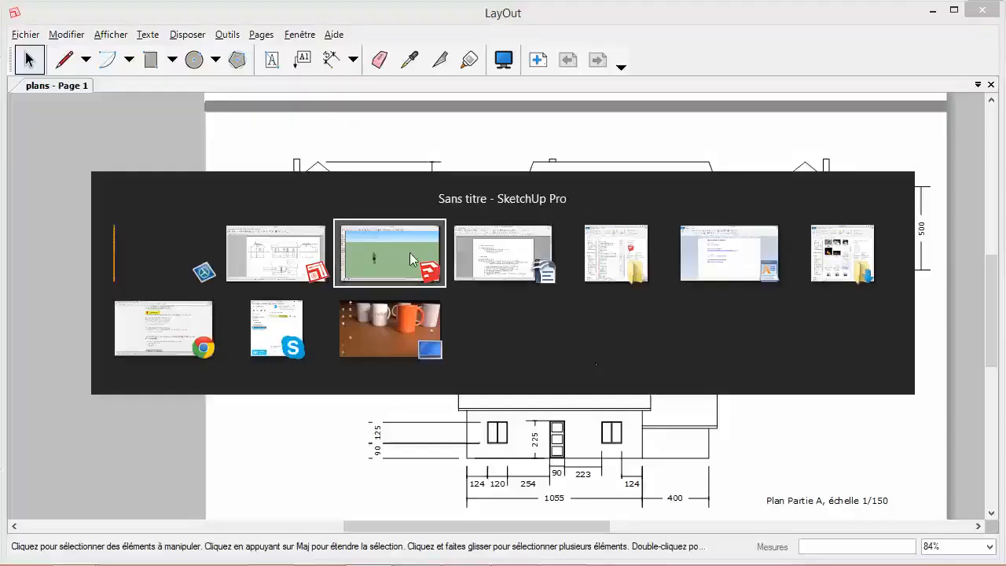
{"action": "key", "text": "alt+Tab"}
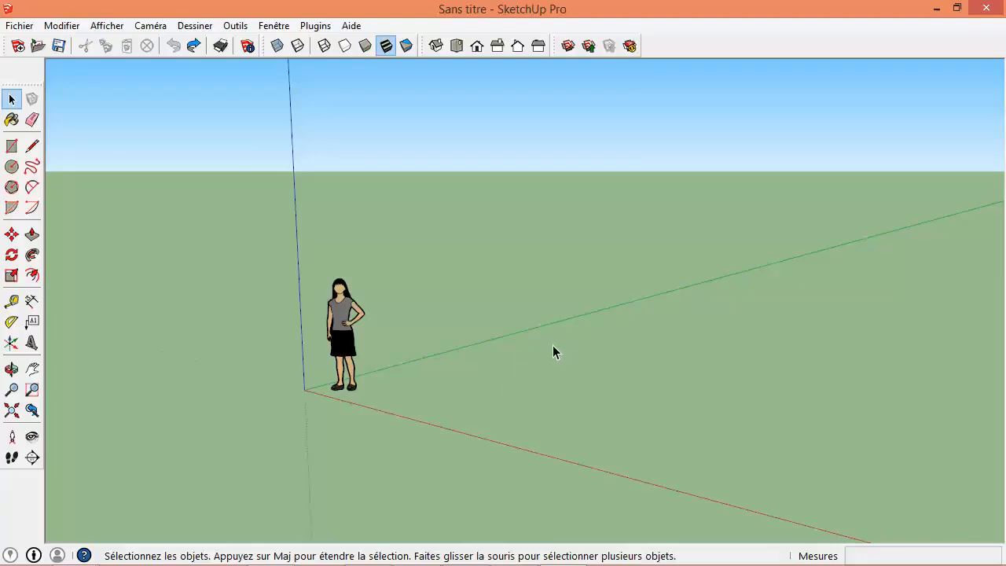
{"action": "left_click", "coordinate": [11, 146]}
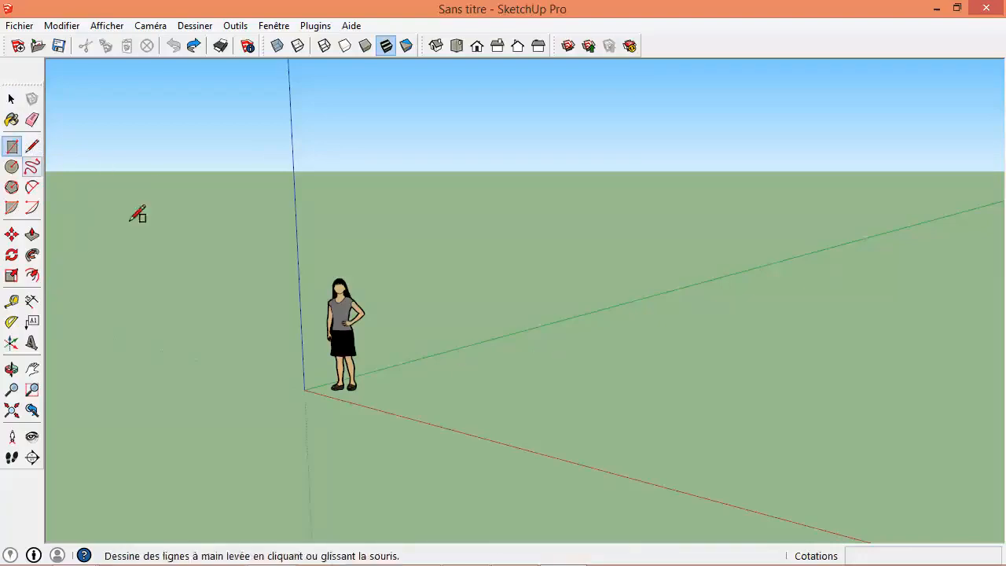
{"action": "left_click", "coordinate": [417, 393]}
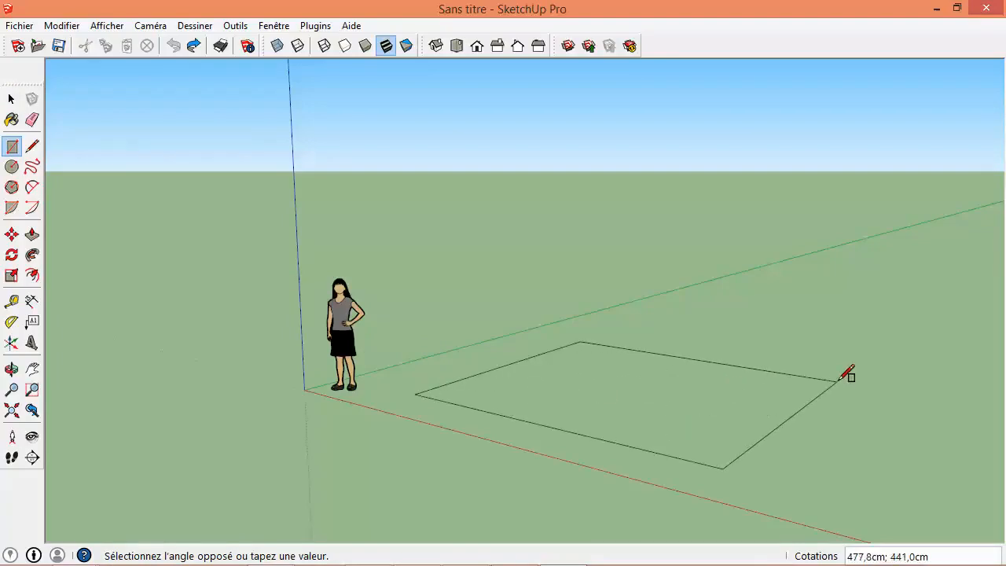
{"action": "left_click", "coordinate": [838, 381]}
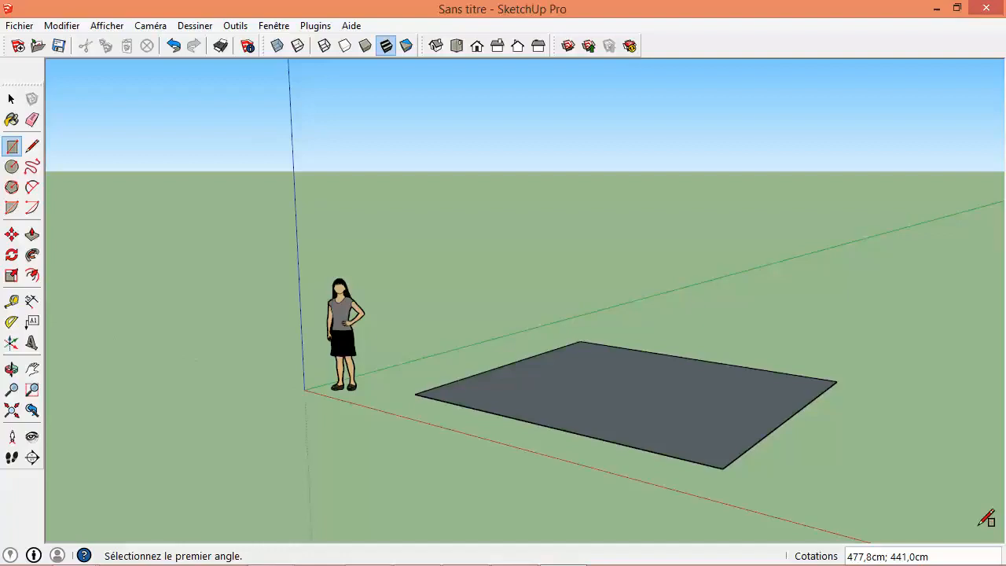
{"action": "type", "text": "1055;765"}
{"action": "key", "text": "Return"}
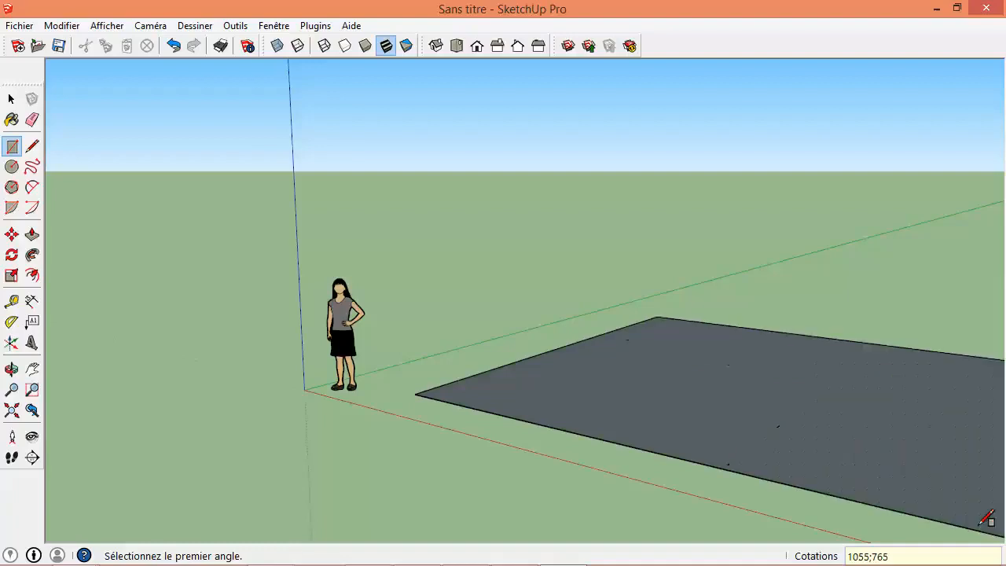
- Extrude the ground rectangle upward 3 m into a box
{"action": "scroll", "coordinate": [901, 467], "scroll_direction": "down", "scroll_amount": 5}
{"action": "middle_click_drag", "start_coordinate": [909, 418], "coordinate": [702, 364]}
{"action": "key", "text": "r"}
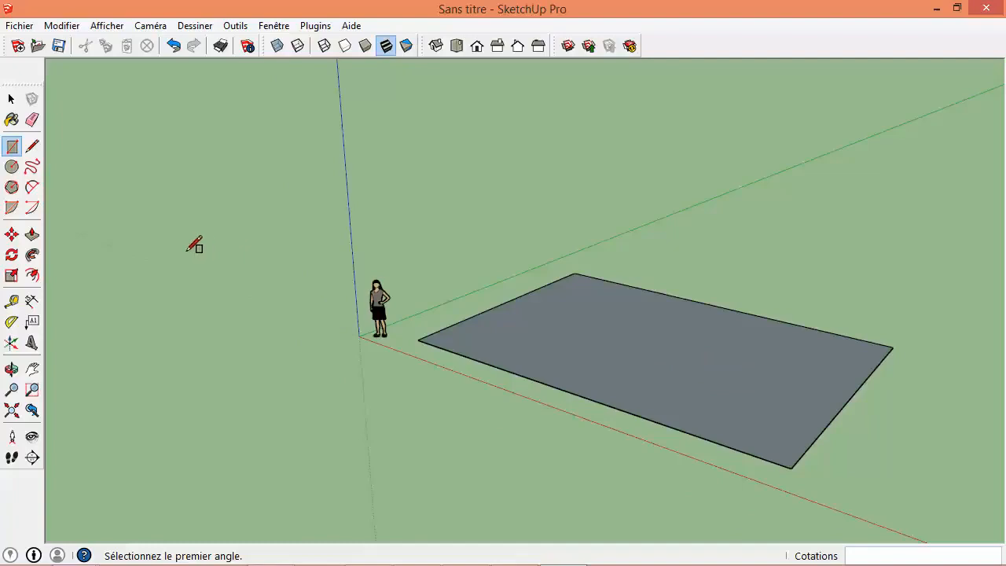
{"action": "left_click", "coordinate": [32, 235]}
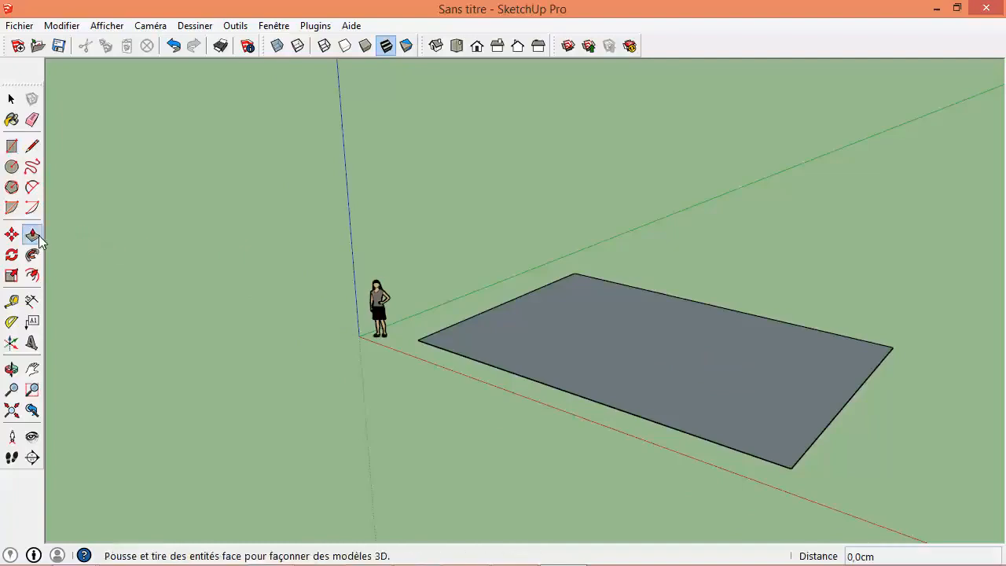
{"action": "left_click", "coordinate": [611, 358]}
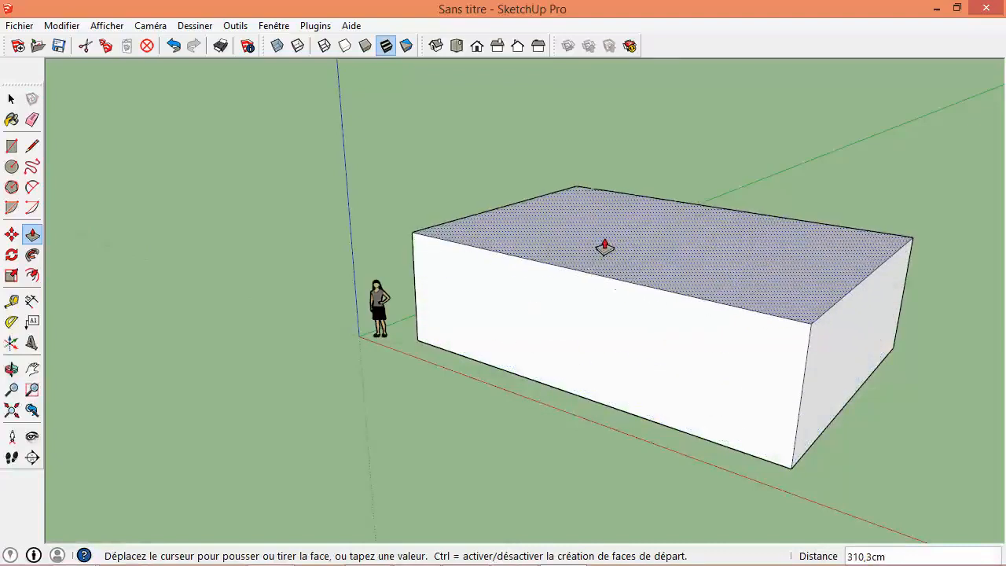
{"action": "left_click", "coordinate": [601, 246]}
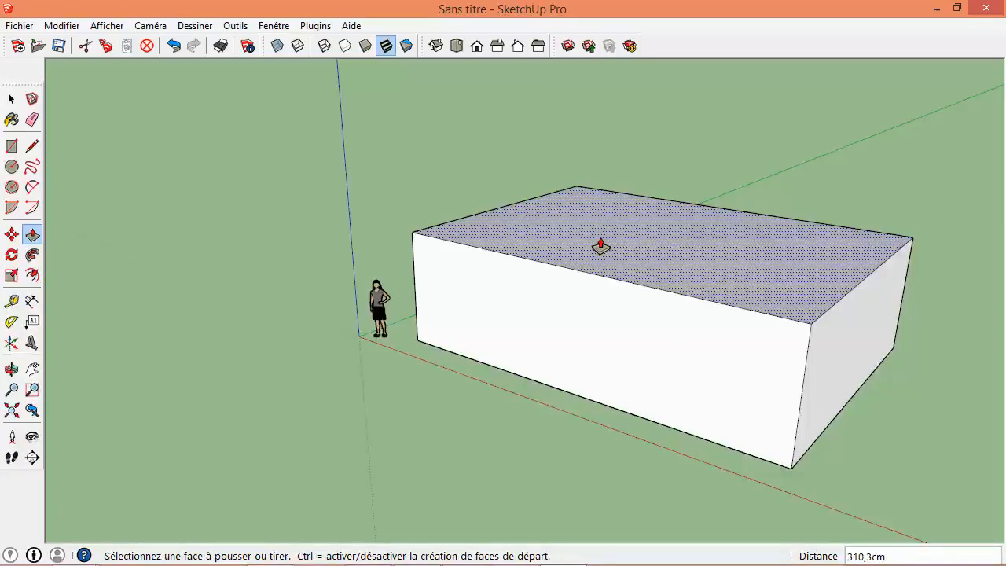
{"action": "type", "text": "300"}
{"action": "key", "text": "BackSpace"}
{"action": "key", "text": "BackSpace"}
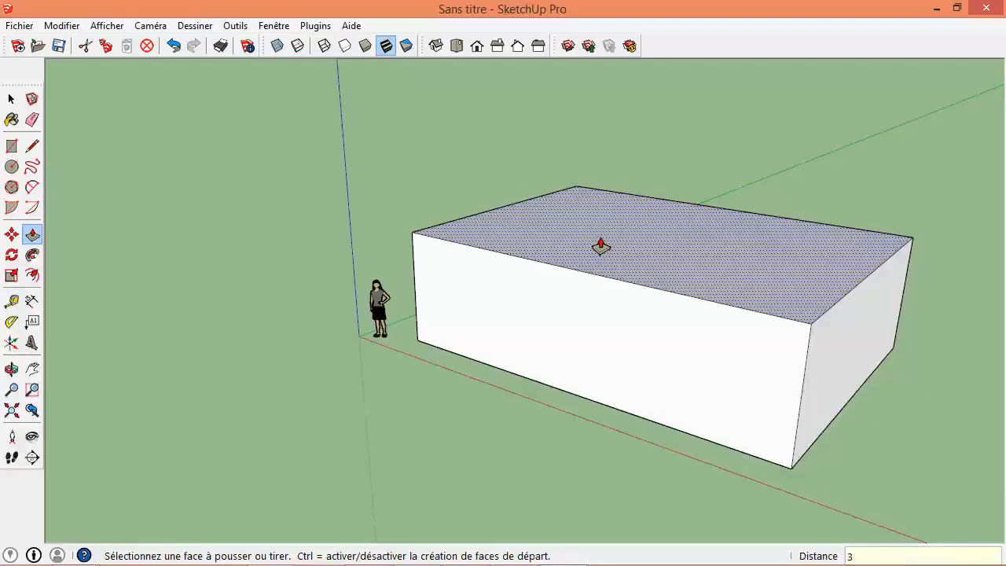
{"action": "type", "text": "m"}
{"action": "key", "text": "Return"}
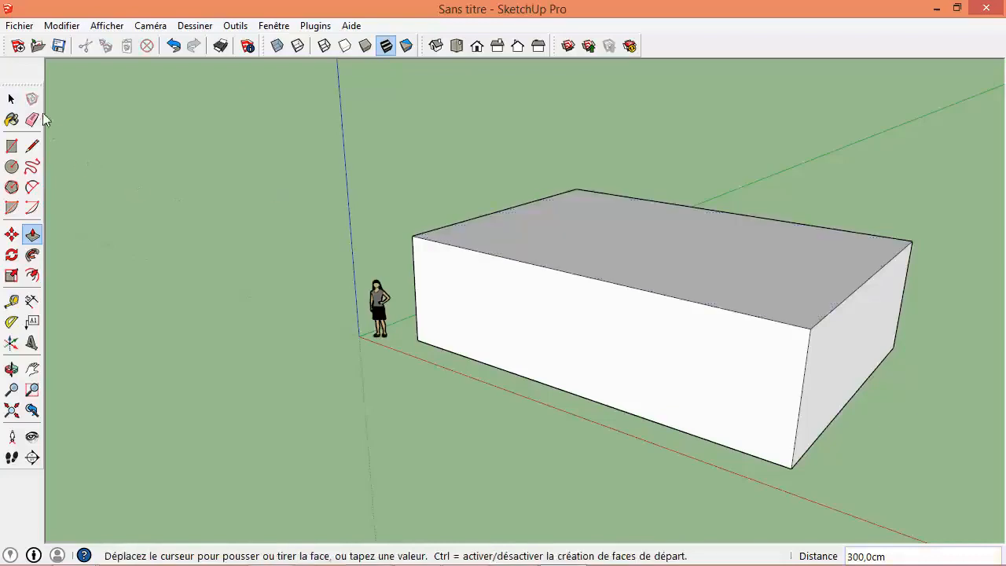
{"action": "left_click", "coordinate": [11, 98]}
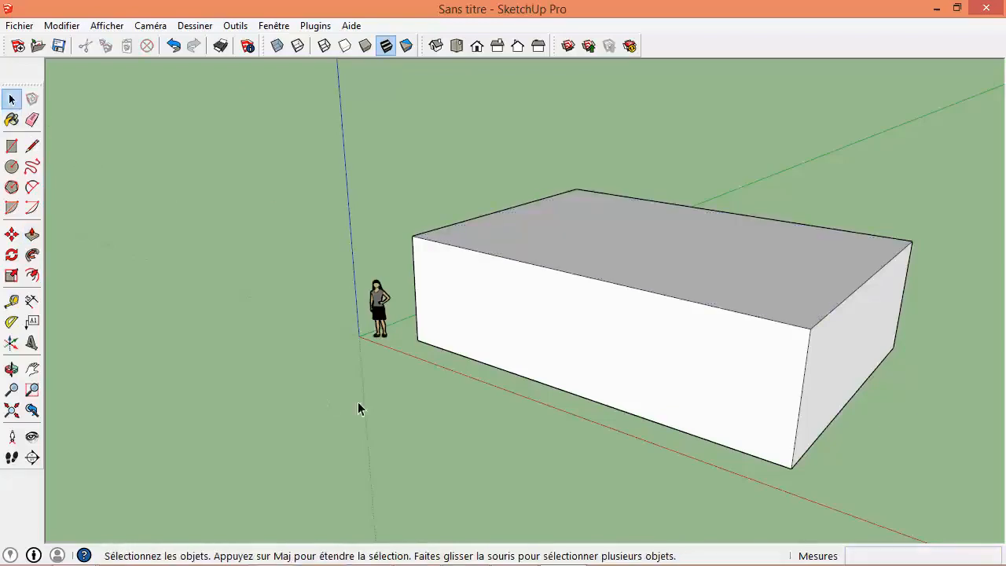
- Examine the box from above and around its long and short sides, picking out the long wall facing the figure
{"action": "middle_click_drag", "start_coordinate": [851, 310], "coordinate": [383, 344]}
{"action": "scroll", "coordinate": [382, 345], "scroll_direction": "up", "scroll_amount": 2}
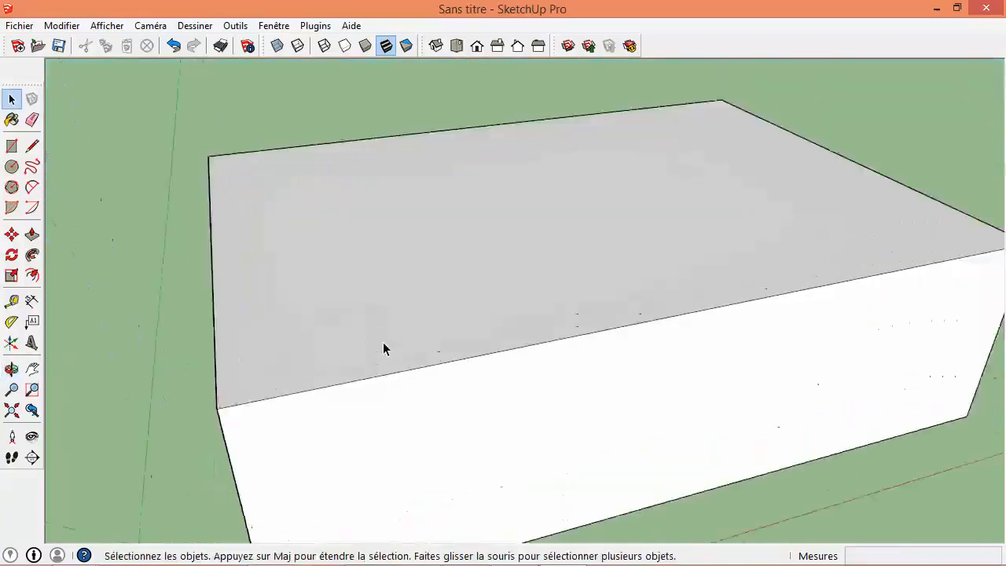
{"action": "scroll", "coordinate": [380, 348], "scroll_direction": "down", "scroll_amount": 3}
{"action": "scroll", "coordinate": [381, 352], "scroll_direction": "down", "scroll_amount": 1}
{"action": "middle_click_drag", "start_coordinate": [638, 350], "coordinate": [628, 277]}
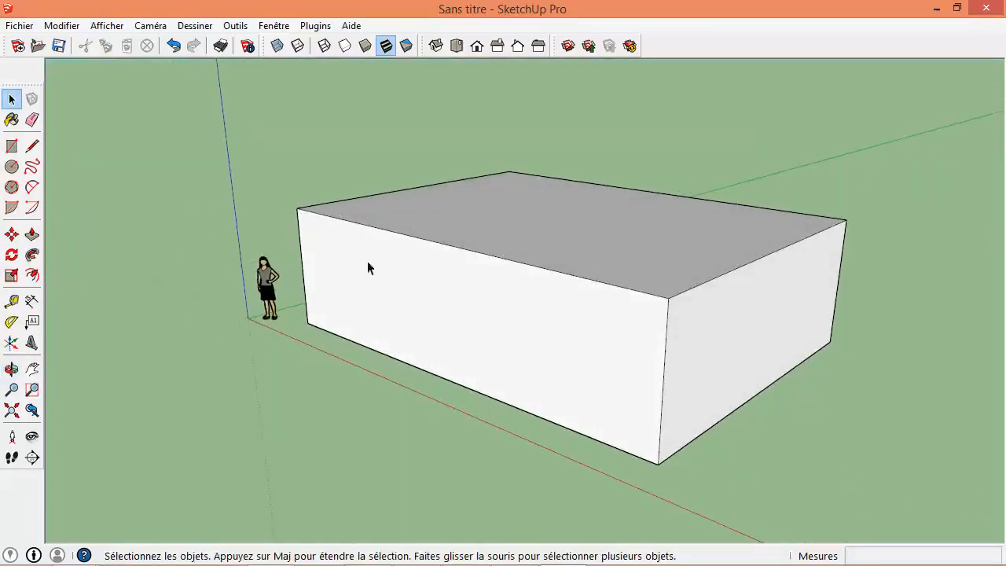
{"action": "left_click", "coordinate": [588, 320]}
{"action": "middle_click_drag", "start_coordinate": [591, 320], "coordinate": [465, 268]}
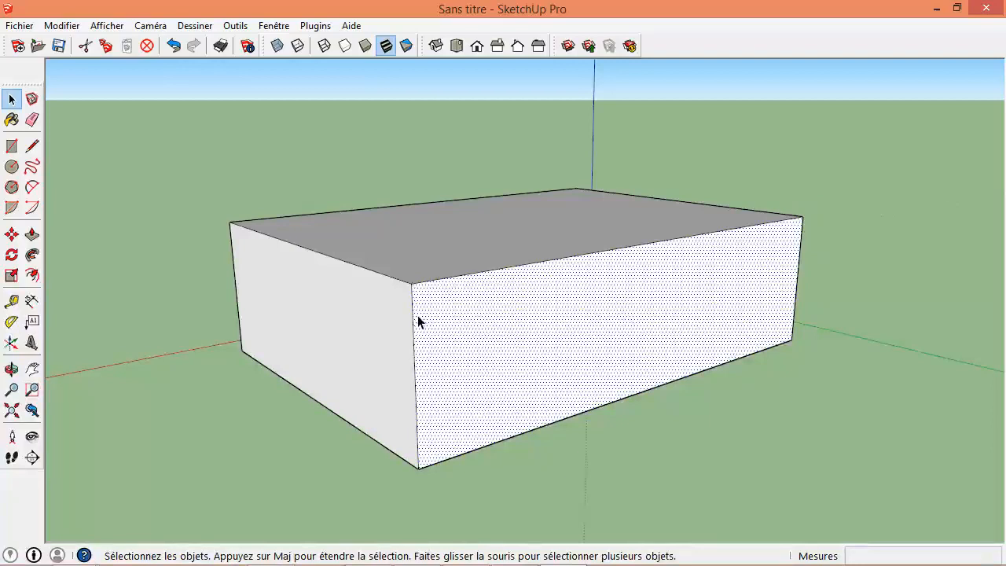
{"action": "mouse_move", "coordinate": [290, 272]}
{"action": "middle_mouse_down"}
{"action": "mouse_move", "coordinate": [476, 317]}
{"action": "mouse_move", "coordinate": [535, 248]}
{"action": "middle_mouse_up"}
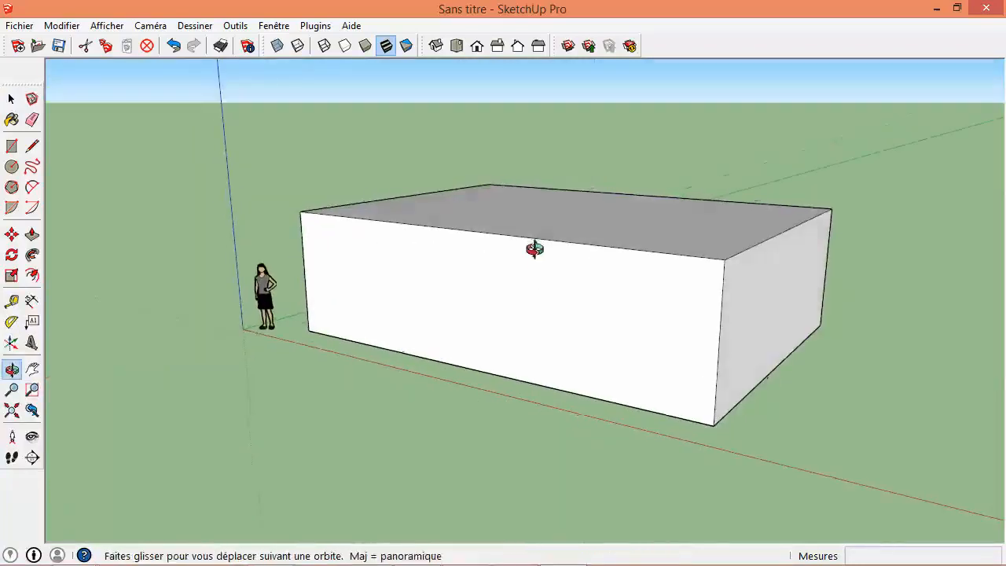
- Draw a rectangle 13 cm high across the full length of the front long wall, along its upper edge
{"action": "left_click", "coordinate": [12, 146]}
{"action": "left_click", "coordinate": [302, 211]}
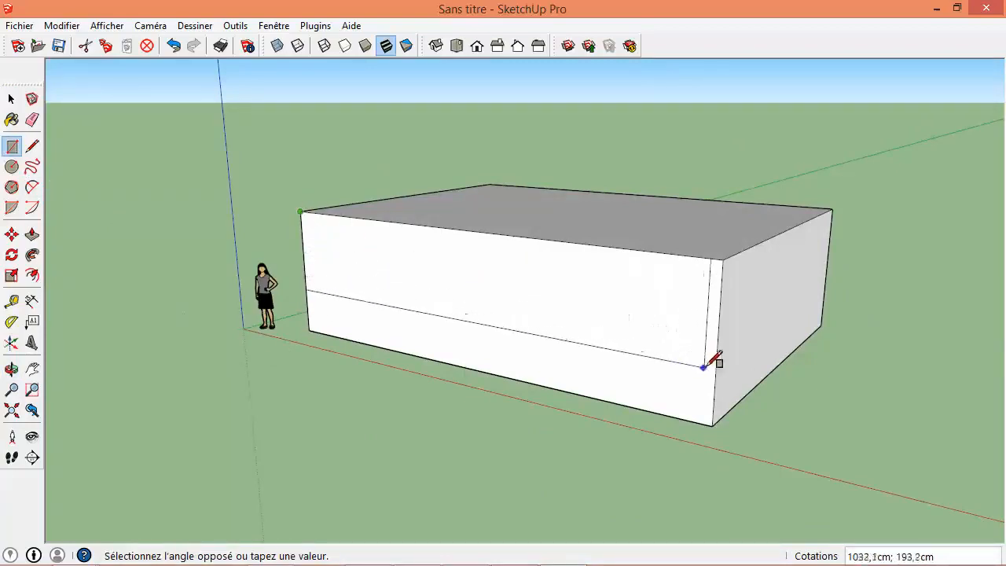
{"action": "left_click", "coordinate": [719, 321]}
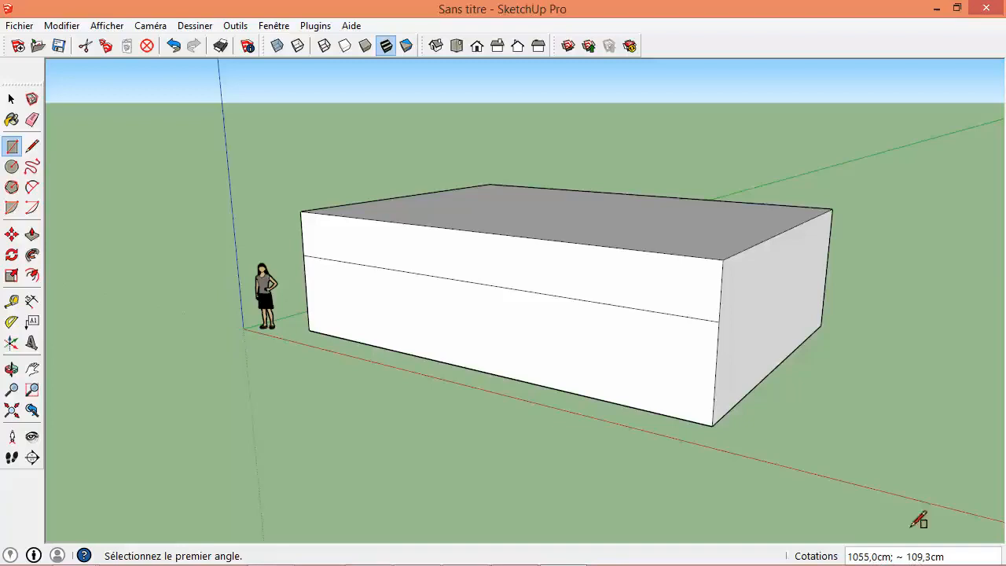
{"action": "type", "text": ";"}
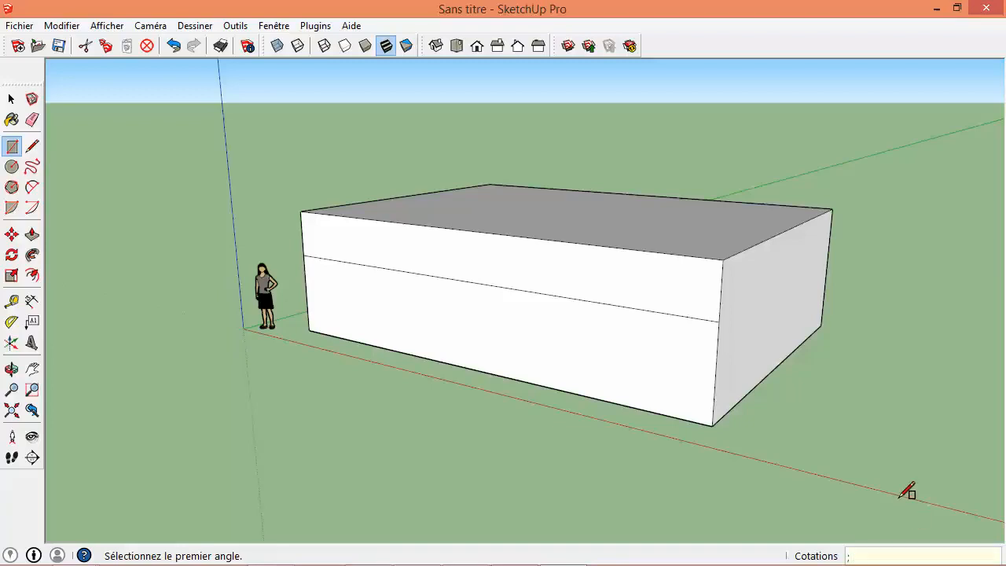
{"action": "type", "text": "13cm"}
{"action": "key", "text": "Return"}
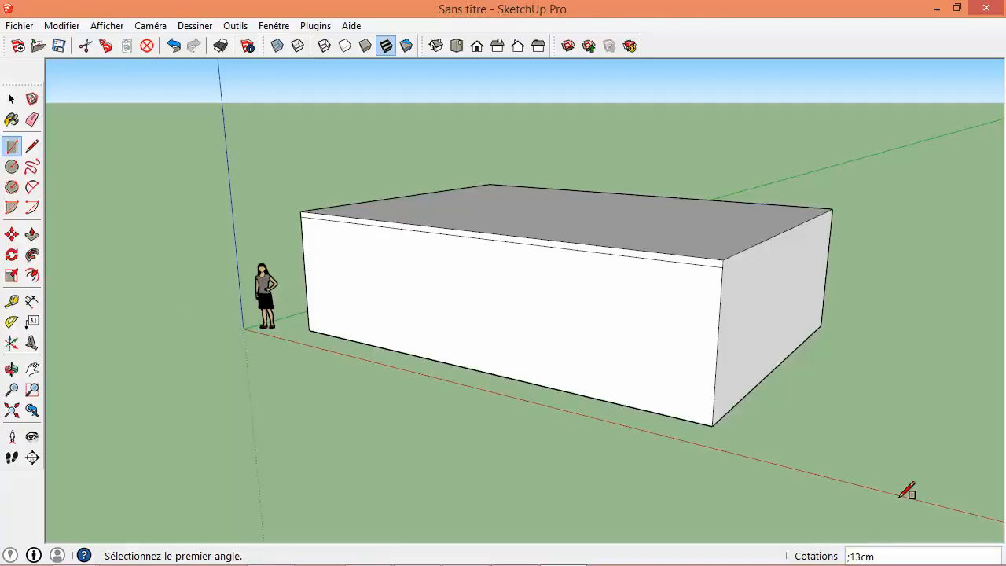
- Draw a matching 13 cm high full-length rectangle along the upper edge of the opposite long wall
{"action": "middle_click_drag", "start_coordinate": [849, 171], "coordinate": [71, 204]}
{"action": "left_click", "coordinate": [180, 250]}
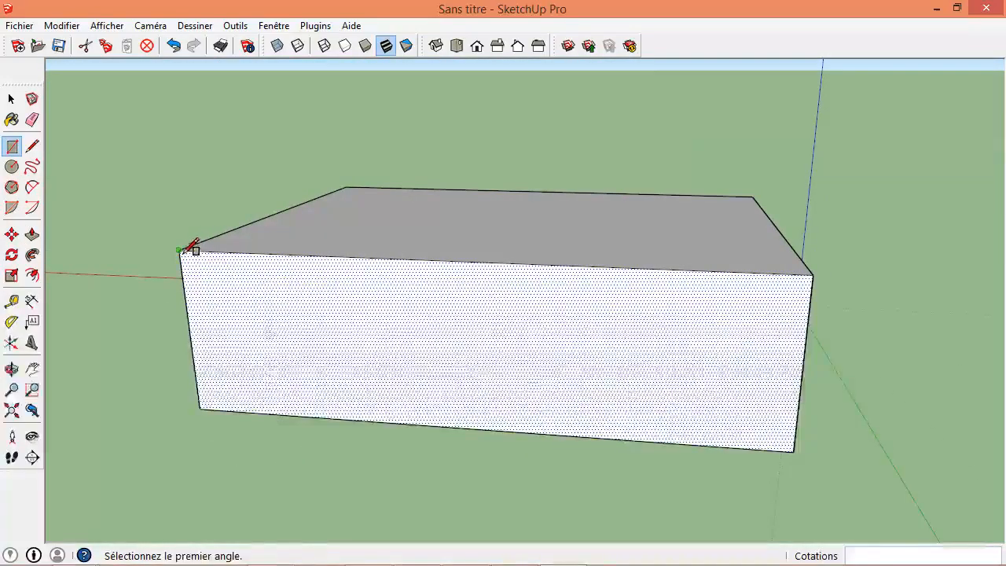
{"action": "left_click", "coordinate": [809, 333]}
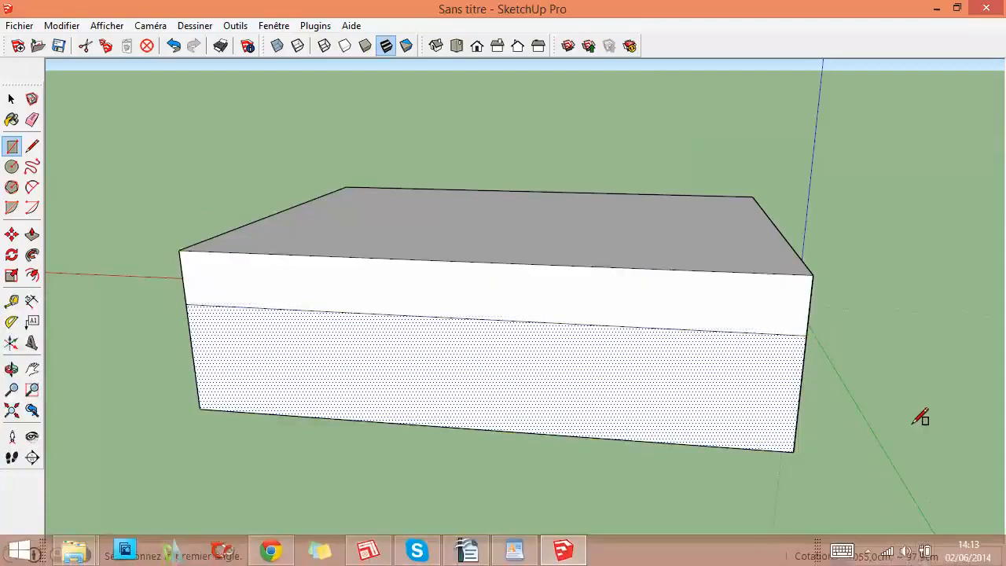
{"action": "type", "text": ";"}
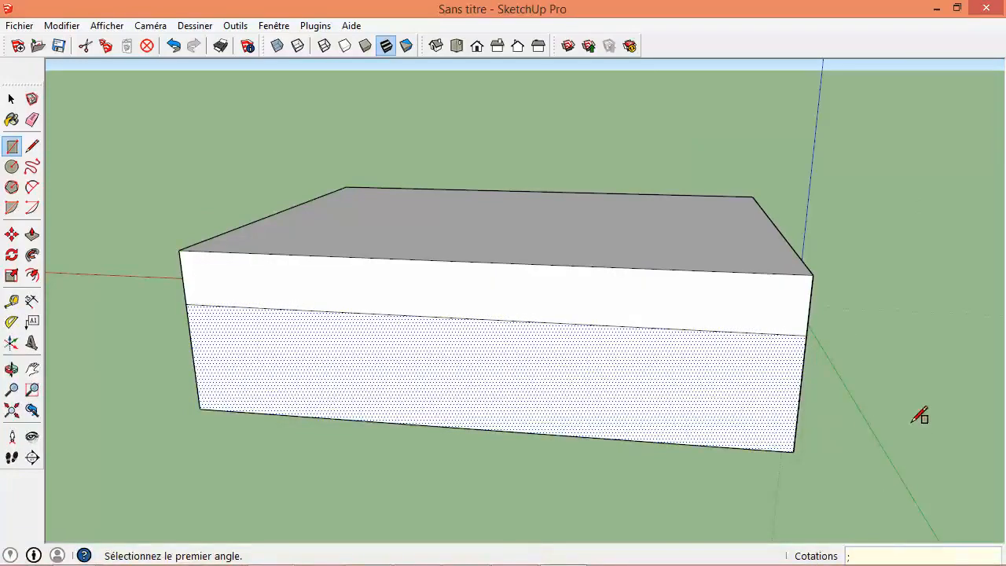
{"action": "type", "text": "13cm"}
{"action": "key", "text": "Return"}
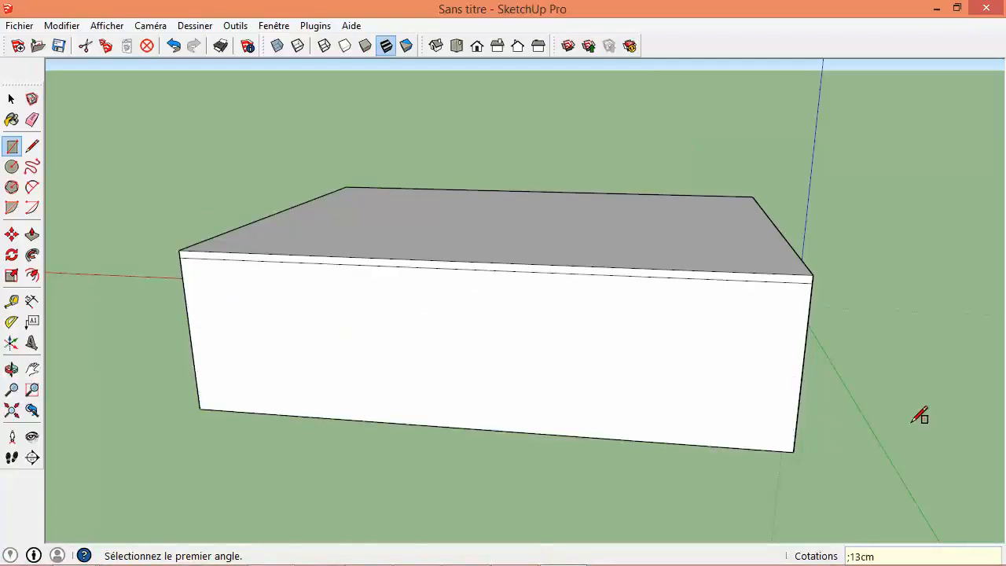
- Pull the thin strip on the figure's side of the box outward 50 cm to form a roof overhang
{"action": "left_click", "coordinate": [11, 98]}
{"action": "middle_click_drag", "start_coordinate": [692, 314], "coordinate": [445, 251]}
{"action": "scroll", "coordinate": [545, 322], "scroll_direction": "up", "scroll_amount": 2}
{"action": "scroll", "coordinate": [550, 331], "scroll_direction": "down", "scroll_amount": 1}
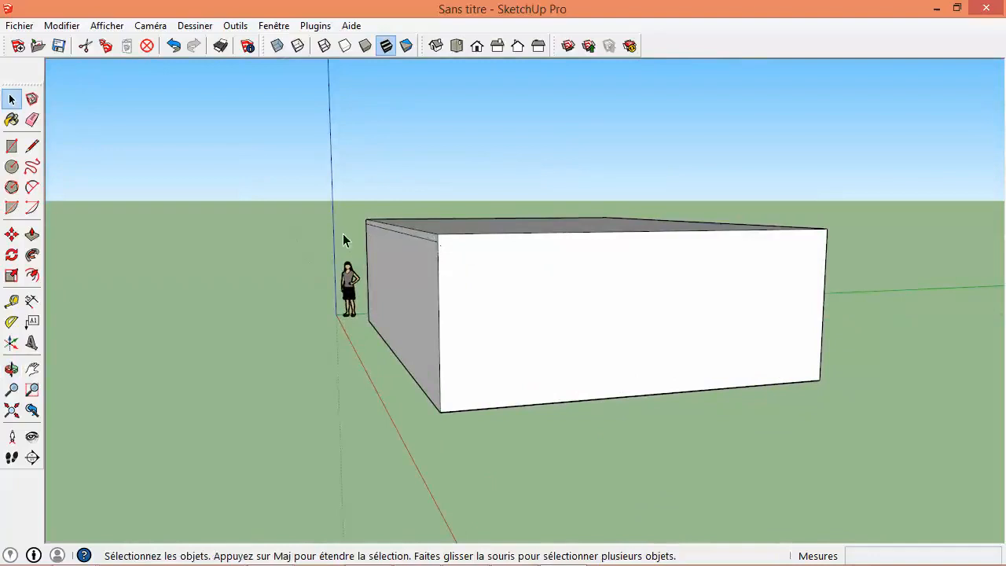
{"action": "left_click", "coordinate": [31, 234]}
{"action": "scroll", "coordinate": [414, 251], "scroll_direction": "up", "scroll_amount": 1}
{"action": "middle_click_drag", "start_coordinate": [228, 347], "coordinate": [361, 456]}
{"action": "scroll", "coordinate": [456, 295], "scroll_direction": "up", "scroll_amount": 2}
{"action": "scroll", "coordinate": [430, 252], "scroll_direction": "up", "scroll_amount": 2}
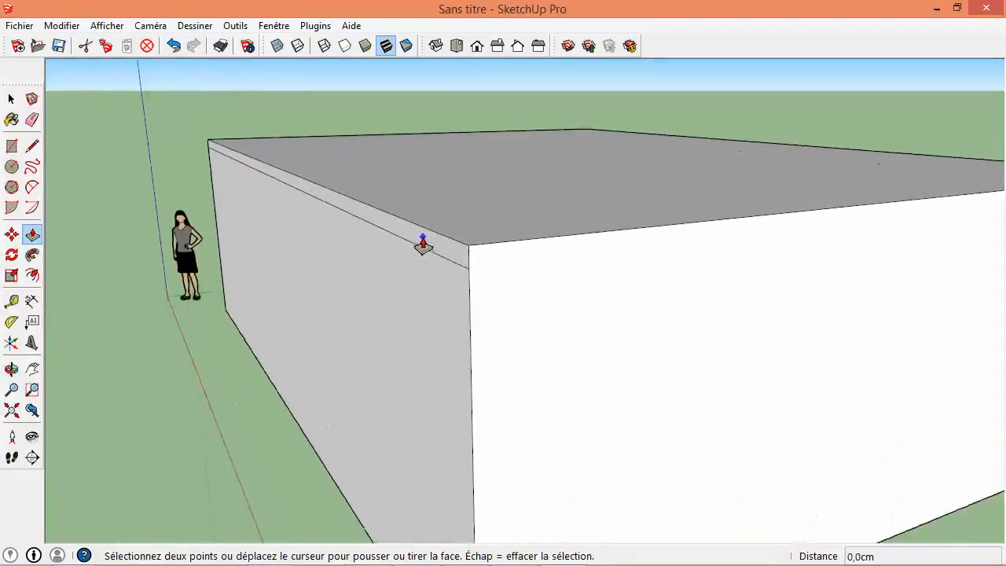
{"action": "left_click", "coordinate": [423, 250]}
{"action": "left_click", "coordinate": [424, 248]}
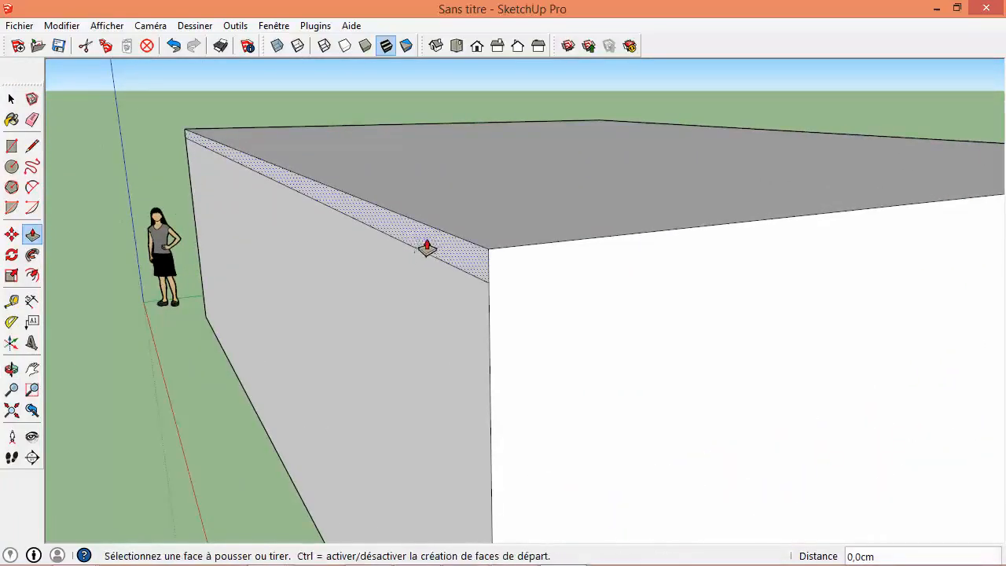
{"action": "left_click", "coordinate": [431, 245]}
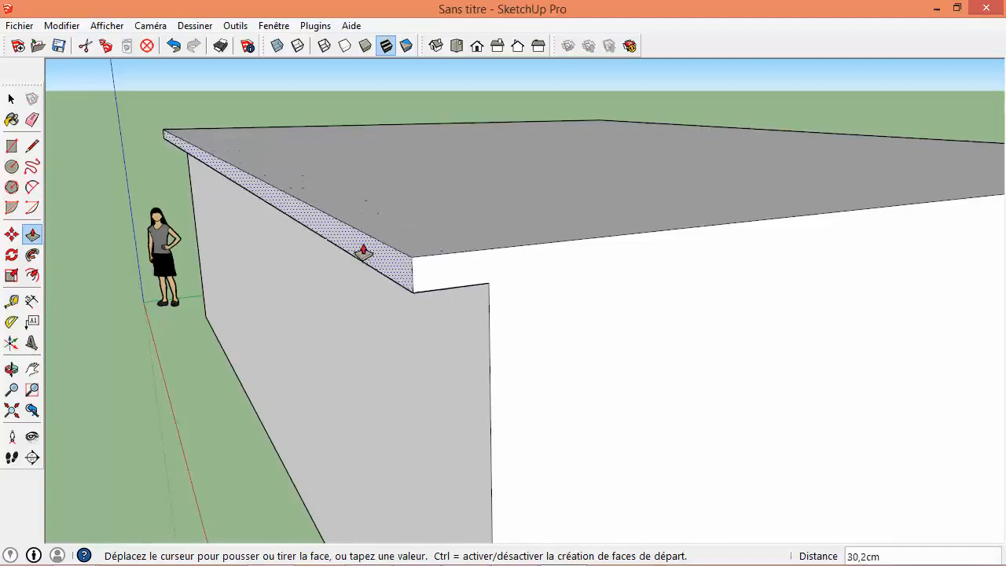
{"action": "left_click", "coordinate": [363, 251]}
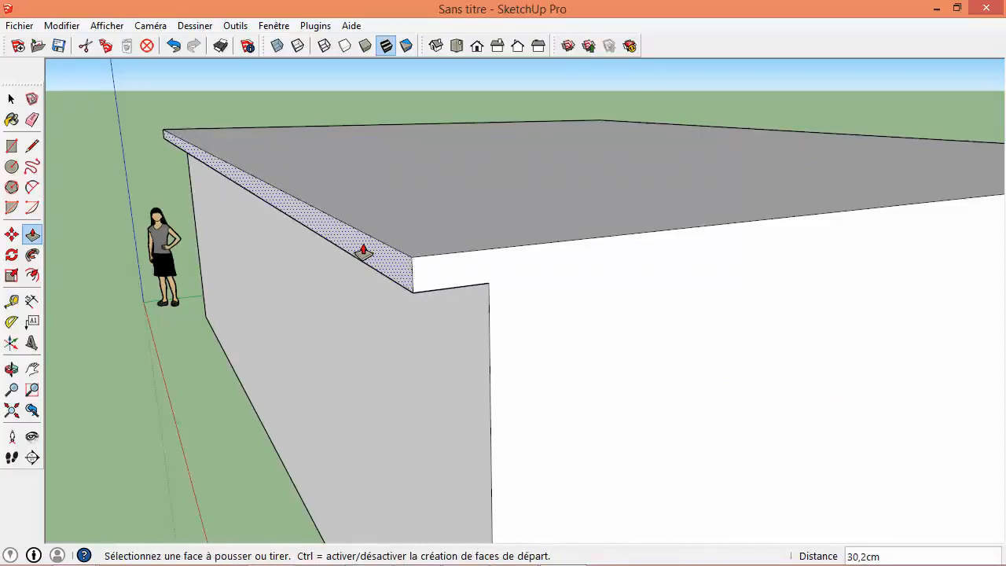
{"action": "type", "text": "50"}
{"action": "key", "text": "Return"}
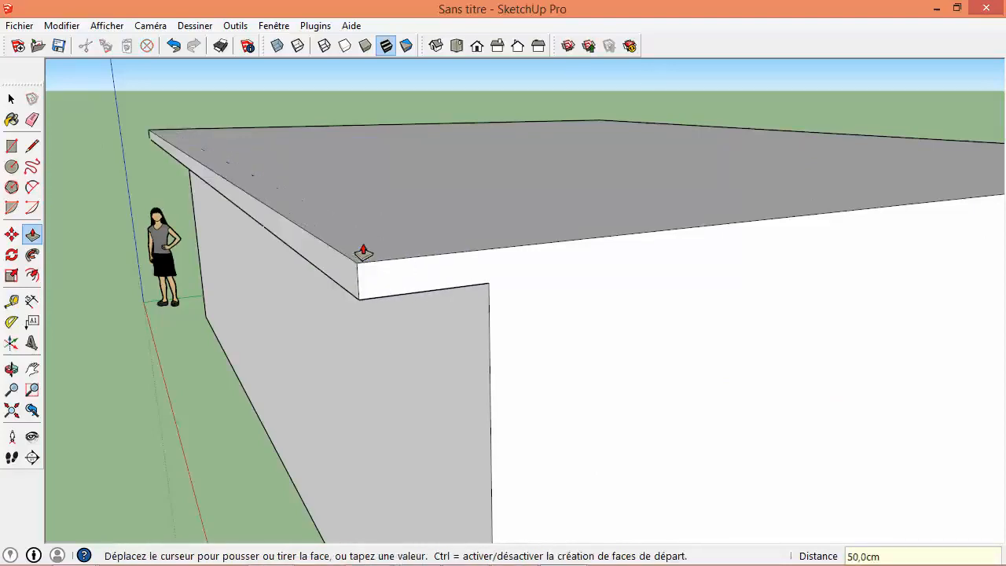
- Pull the thin strip on the opposite long wall outward by the same 50 cm and inspect both overhangs
{"action": "scroll", "coordinate": [259, 285], "scroll_direction": "down", "scroll_amount": 3}
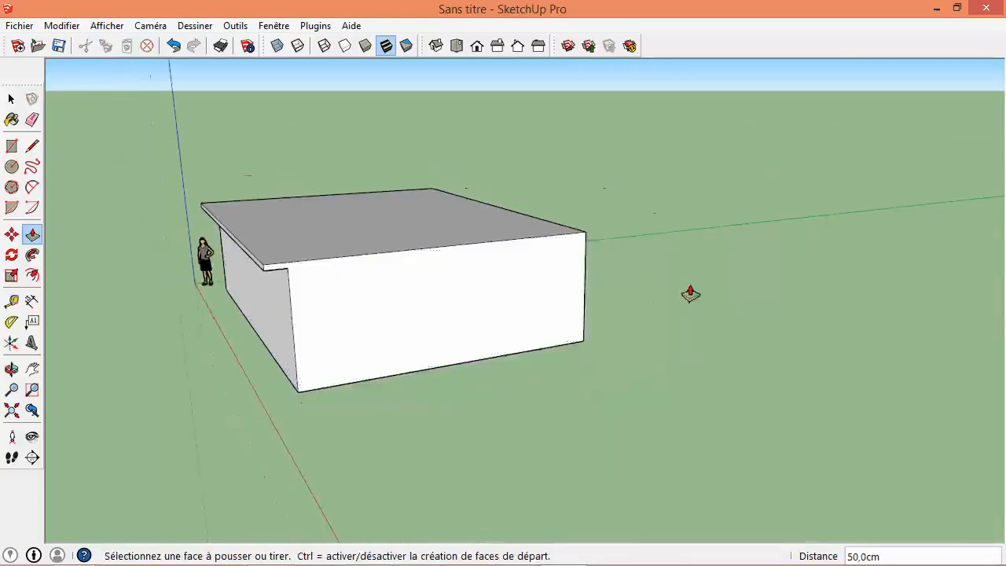
{"action": "middle_click_drag", "start_coordinate": [690, 292], "coordinate": [287, 299]}
{"action": "scroll", "coordinate": [472, 241], "scroll_direction": "up", "scroll_amount": 4}
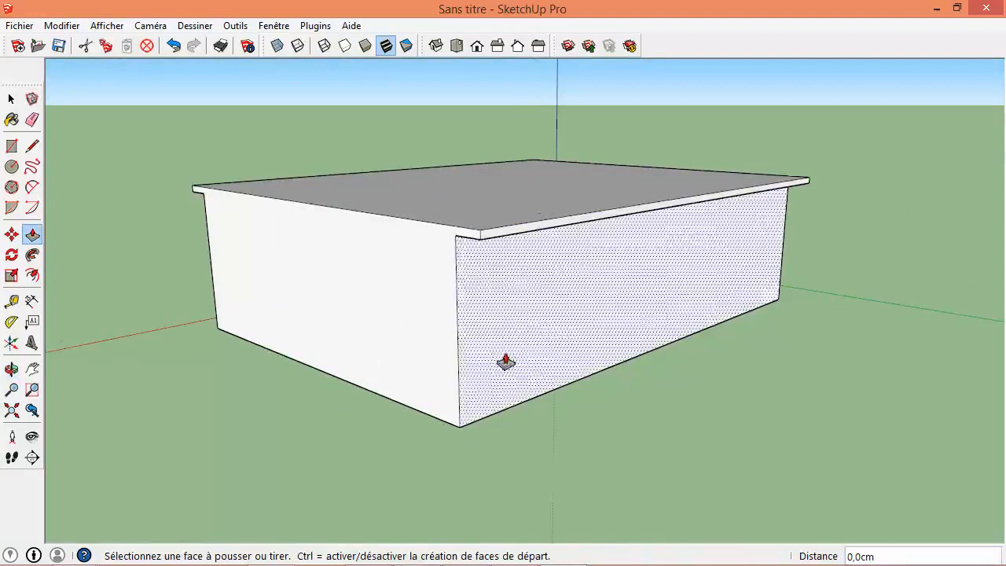
{"action": "middle_click_drag", "start_coordinate": [254, 433], "coordinate": [684, 450]}
{"action": "scroll", "coordinate": [383, 474], "scroll_direction": "down", "scroll_amount": 3}
{"action": "middle_click_drag", "start_coordinate": [375, 470], "coordinate": [258, 359]}
{"action": "left_click", "coordinate": [11, 98]}
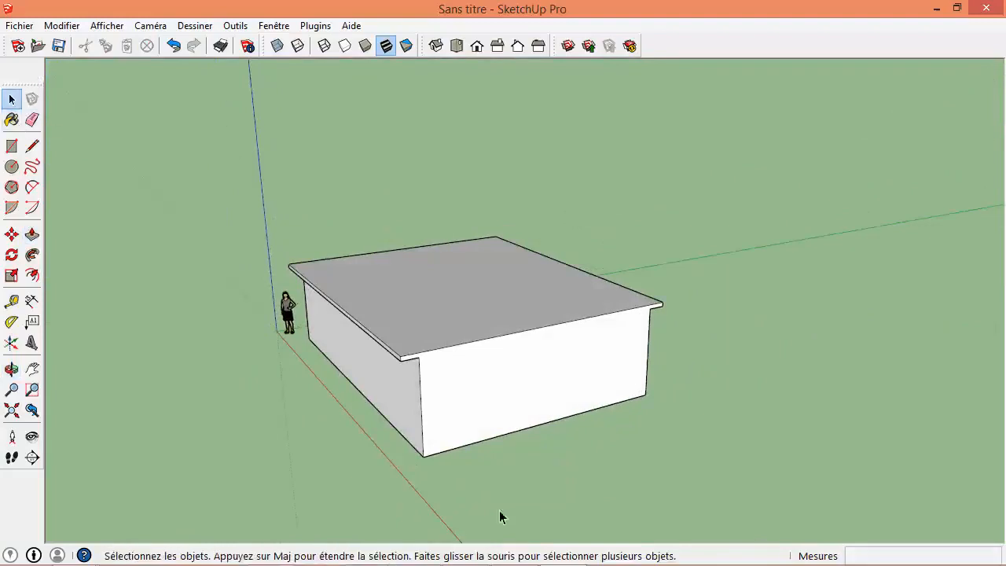
{"action": "scroll", "coordinate": [534, 526], "scroll_direction": "up", "scroll_amount": 2}
{"action": "middle_click_drag", "start_coordinate": [534, 526], "coordinate": [404, 377]}
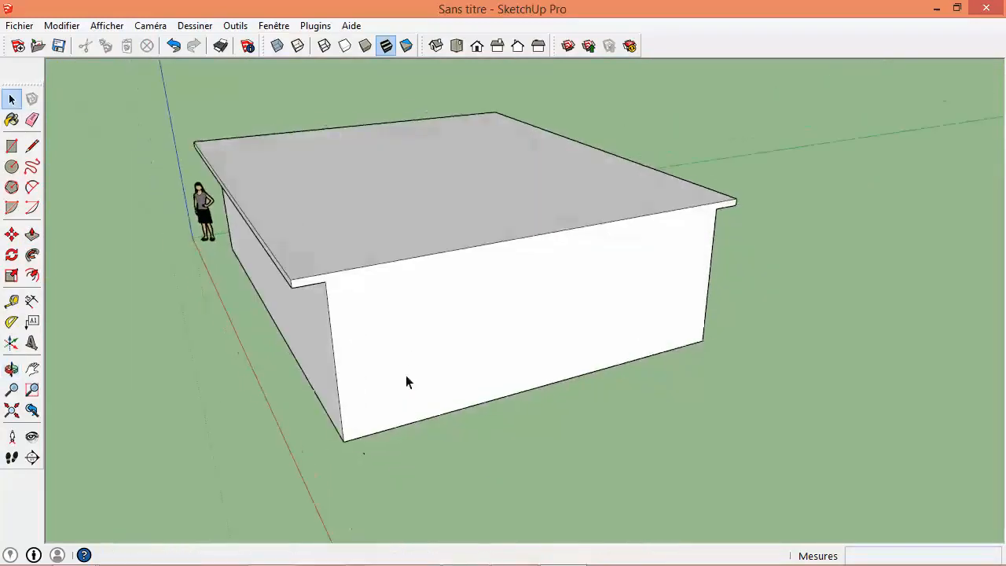
- Try the Line tool by drawing an irregular many-sided outline on the open ground beside the house, and undo its segments
{"action": "scroll", "coordinate": [407, 370], "scroll_direction": "down", "scroll_amount": 3}
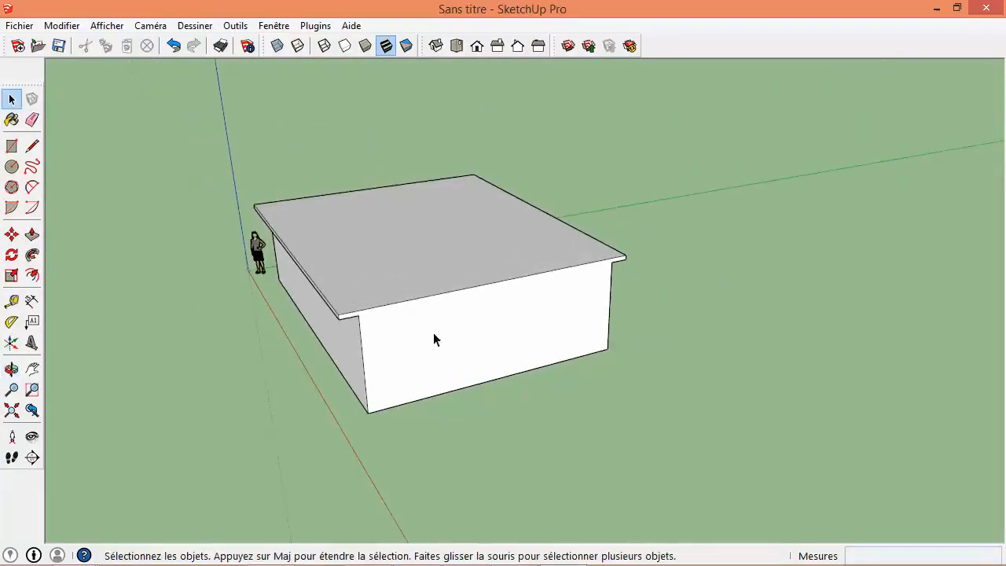
{"action": "left_click", "coordinate": [33, 145]}
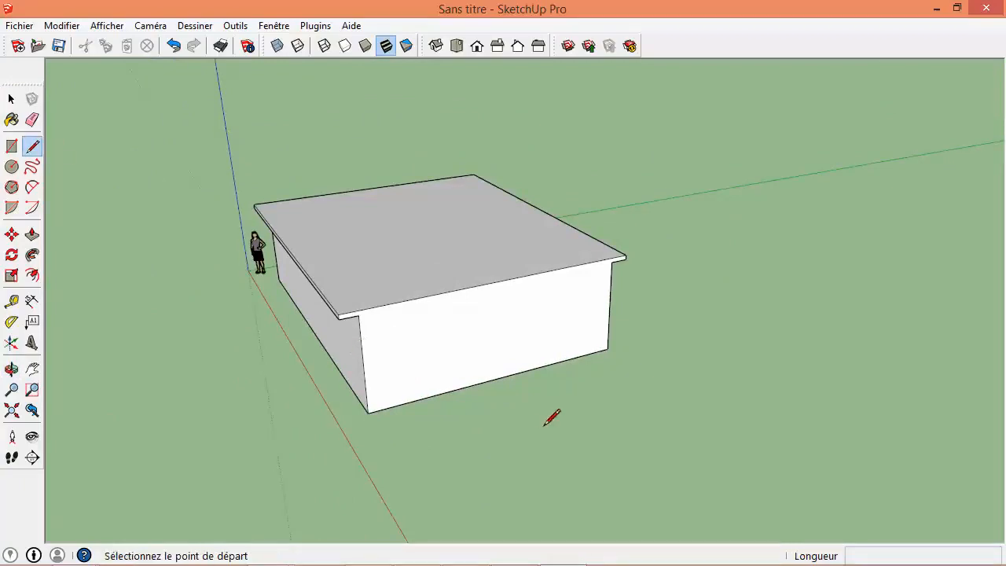
{"action": "left_click", "coordinate": [509, 438]}
{"action": "left_click", "coordinate": [732, 413]}
{"action": "left_click", "coordinate": [944, 341]}
{"action": "left_click", "coordinate": [968, 457]}
{"action": "left_click", "coordinate": [784, 497]}
{"action": "left_click", "coordinate": [794, 435]}
{"action": "left_click", "coordinate": [713, 465]}
{"action": "left_click", "coordinate": [509, 437]}
{"action": "key", "text": "Escape"}
{"action": "key", "text": "ctrl+z"}
{"action": "key", "text": "ctrl+z"}
{"action": "key", "text": "ctrl+z"}
{"action": "key", "text": "ctrl+z"}
{"action": "key", "text": "ctrl+z"}
{"action": "key", "text": "ctrl+z"}
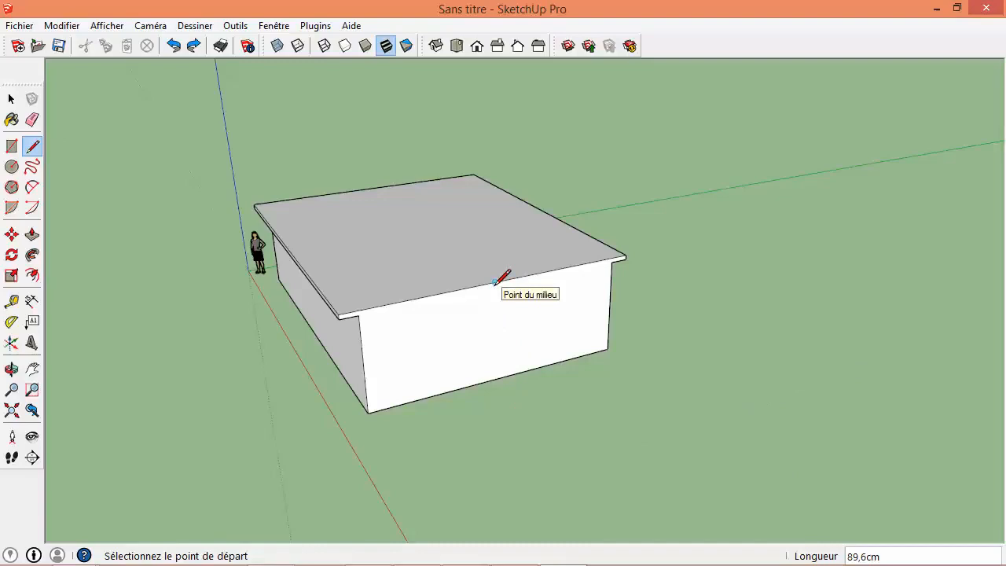
- Draw a centre line across the roof's top face, from the midpoint of the front edge to the midpoint of the opposite edge
{"action": "left_click", "coordinate": [495, 282]}
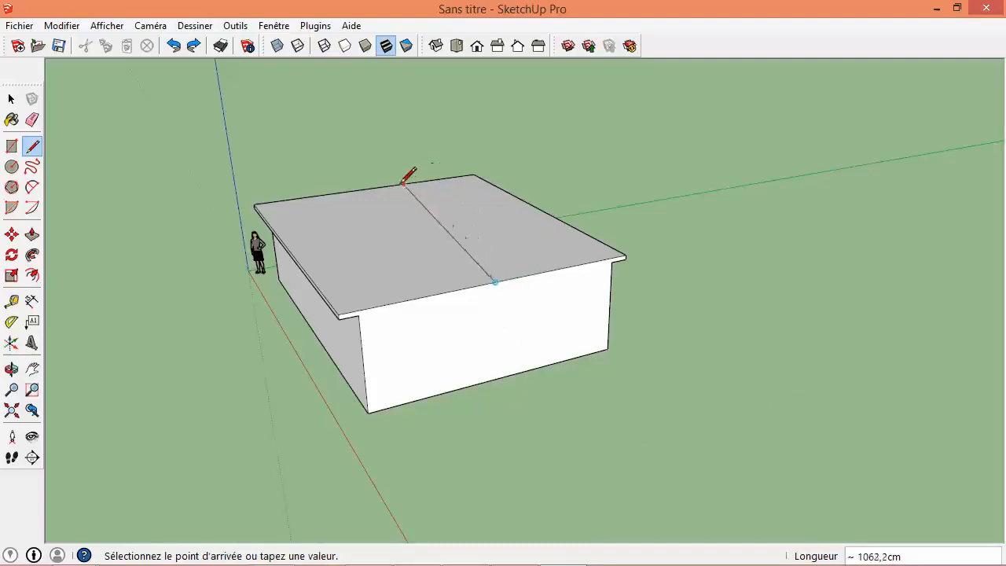
{"action": "left_click", "coordinate": [374, 188]}
{"action": "key", "text": "space"}
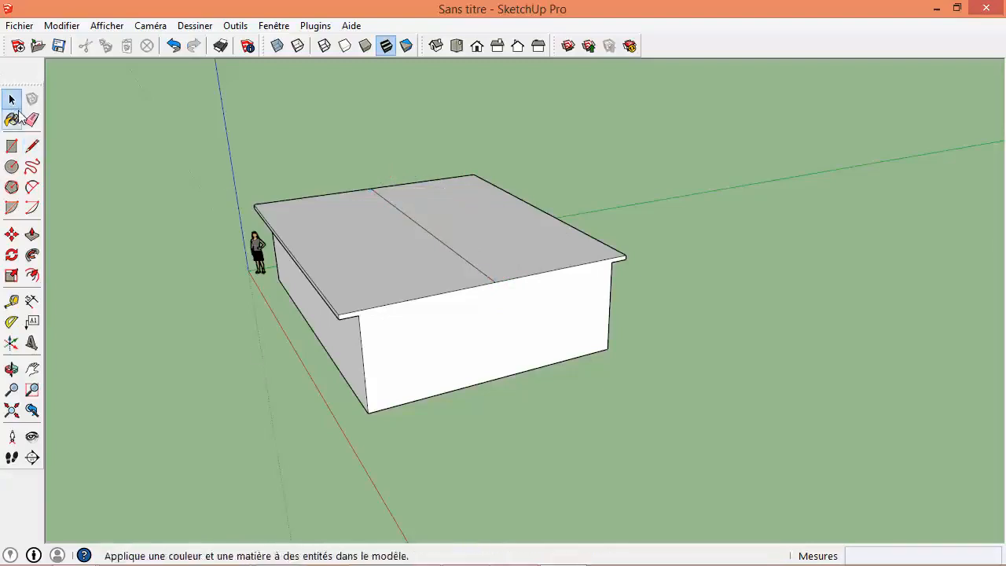
{"action": "mouse_move", "coordinate": [197, 165]}
{"action": "middle_mouse_down"}
{"action": "mouse_move", "coordinate": [575, 340]}
{"action": "mouse_move", "coordinate": [809, 103]}
{"action": "mouse_move", "coordinate": [86, 262]}
{"action": "mouse_move", "coordinate": [197, 200]}
{"action": "middle_mouse_up"}
{"action": "key", "text": "l"}
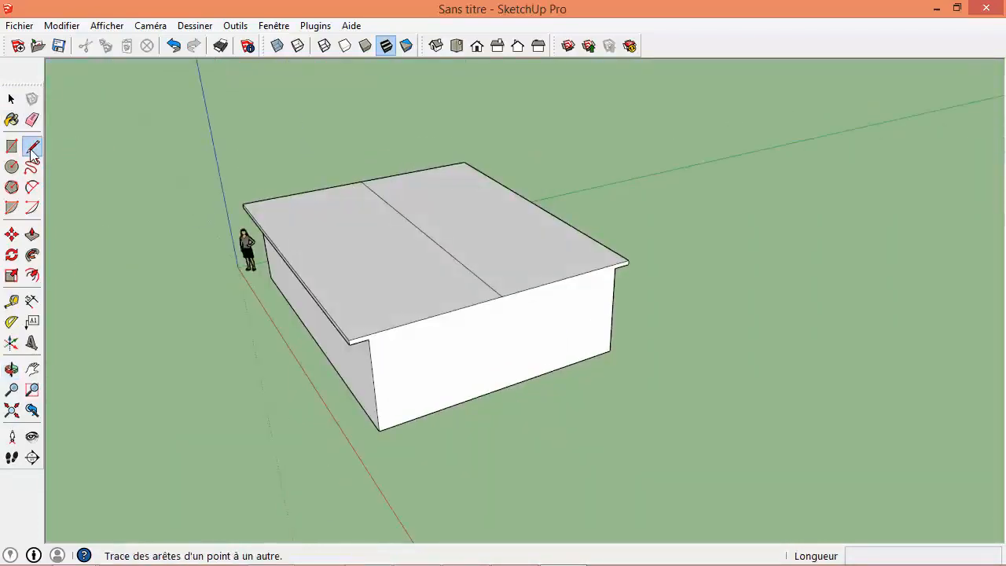
- Move the roof's centre line straight up 250 cm along the blue axis to form the ridge of a gable roof
{"action": "left_click", "coordinate": [11, 98]}
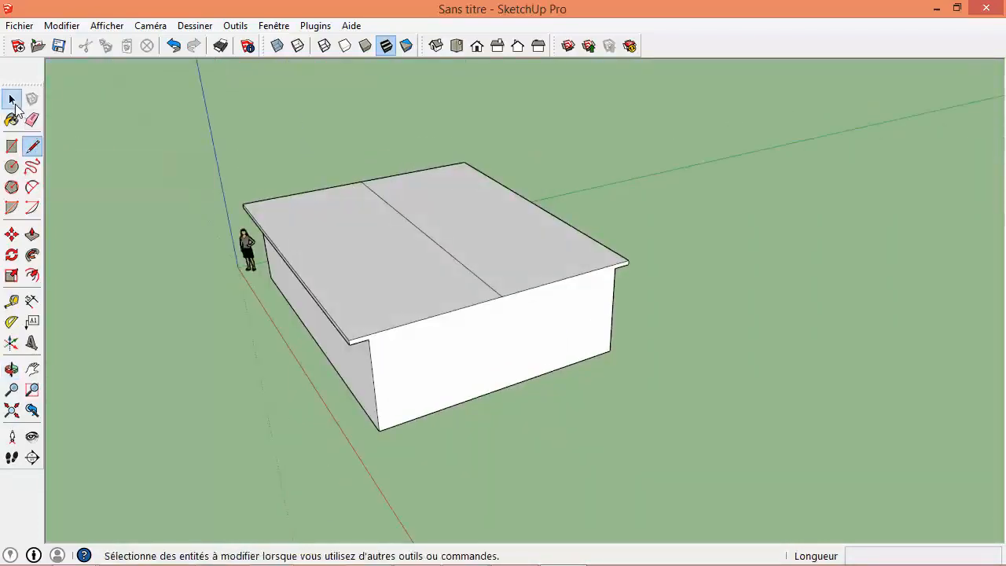
{"action": "left_click", "coordinate": [426, 236]}
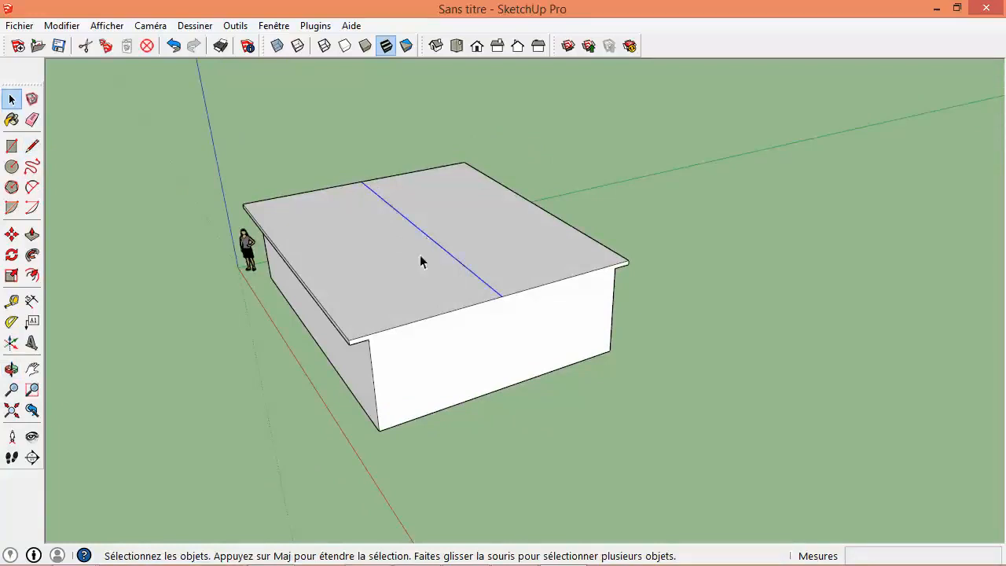
{"action": "middle_click_drag", "start_coordinate": [423, 307], "coordinate": [234, 281]}
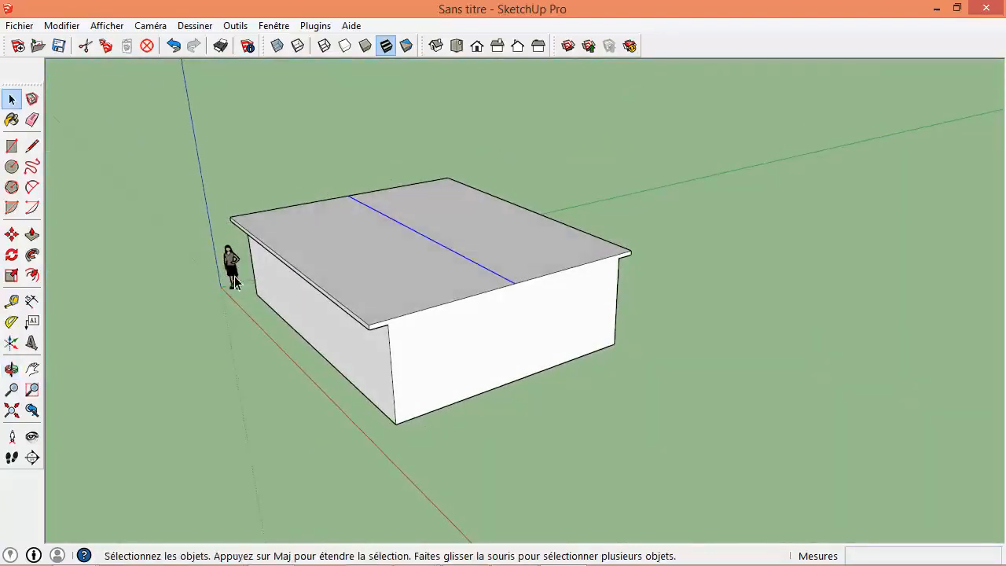
{"action": "left_click", "coordinate": [12, 236]}
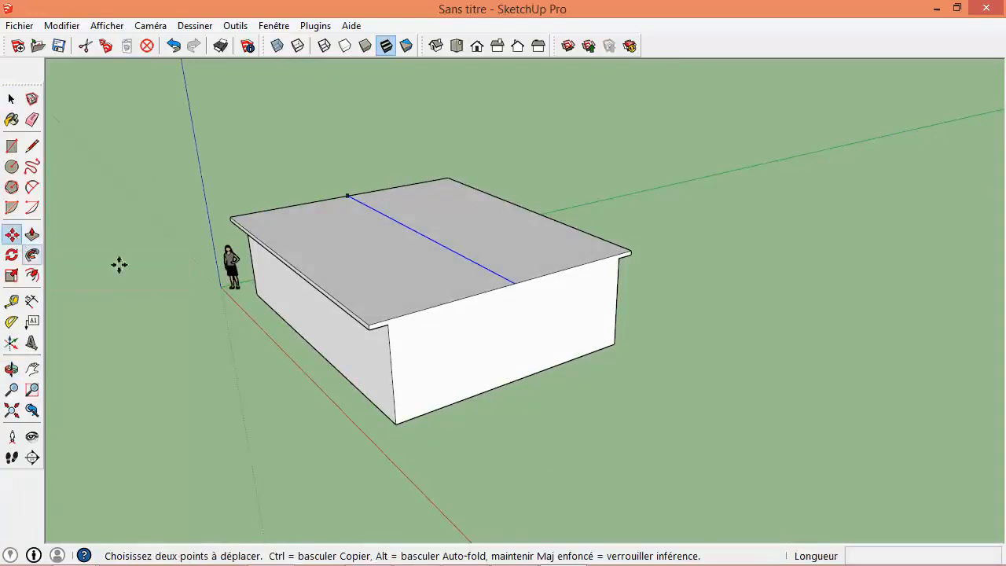
{"action": "left_click", "coordinate": [508, 283]}
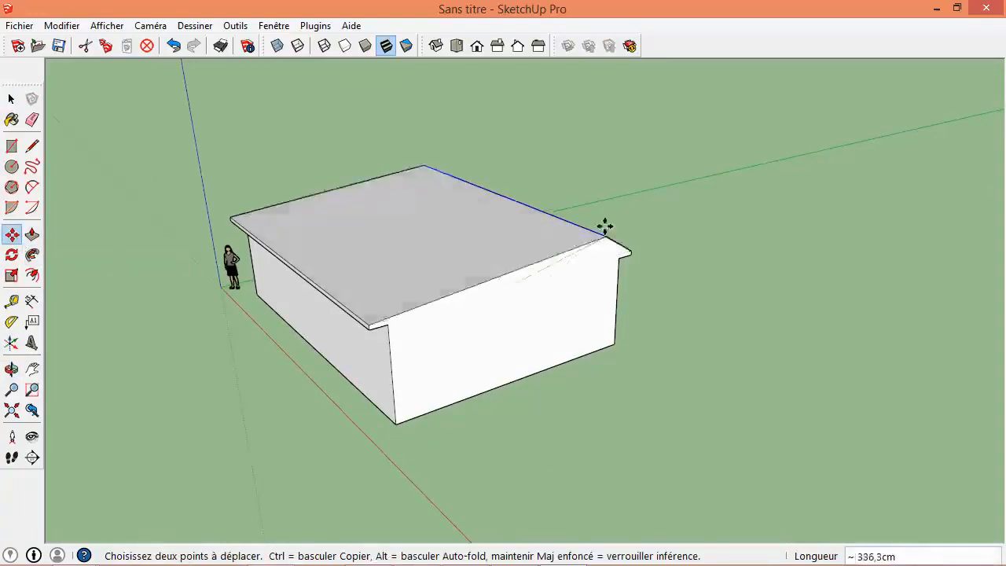
{"action": "middle_click_drag", "start_coordinate": [497, 229], "coordinate": [461, 173]}
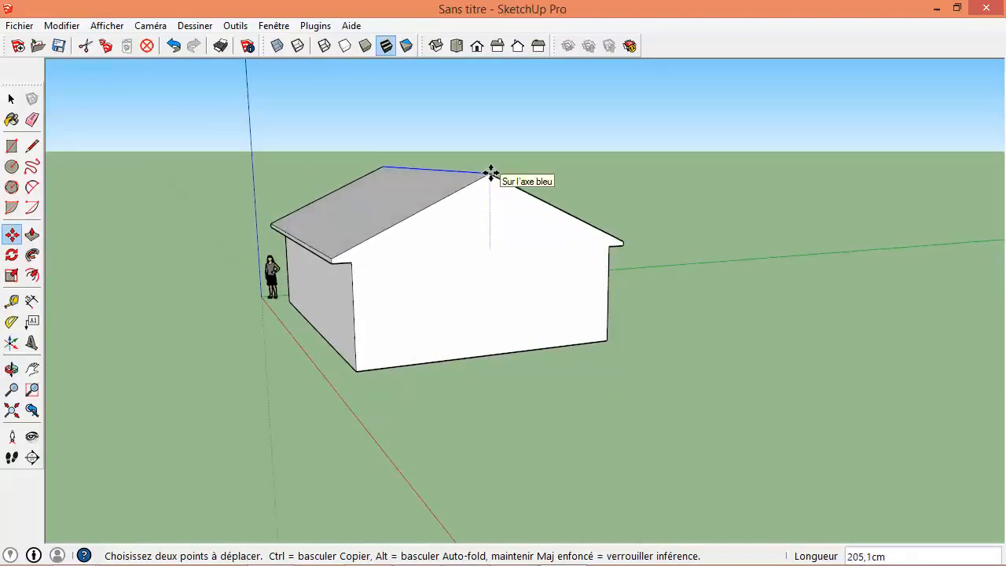
{"action": "left_click", "coordinate": [491, 173]}
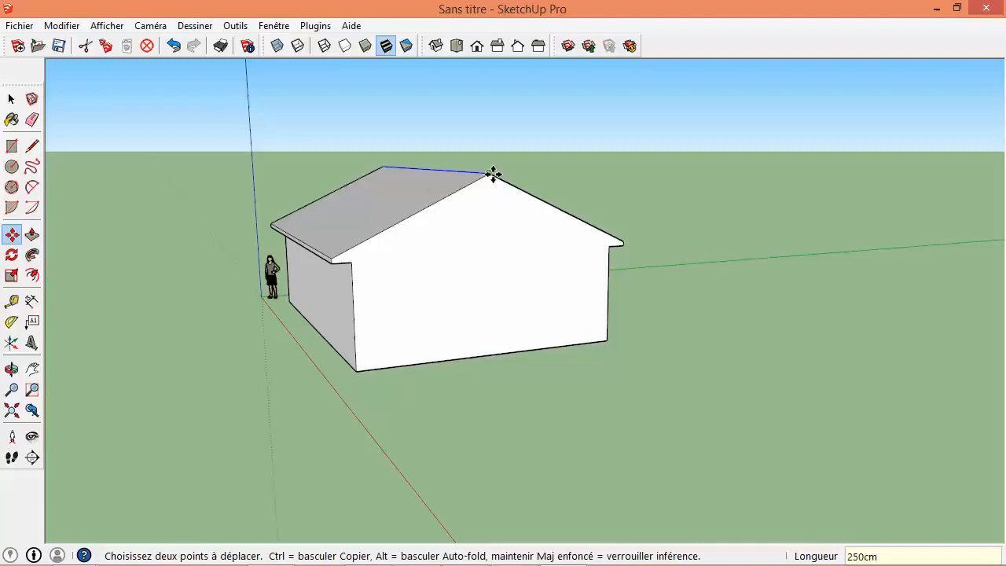
{"action": "key", "text": "Return"}
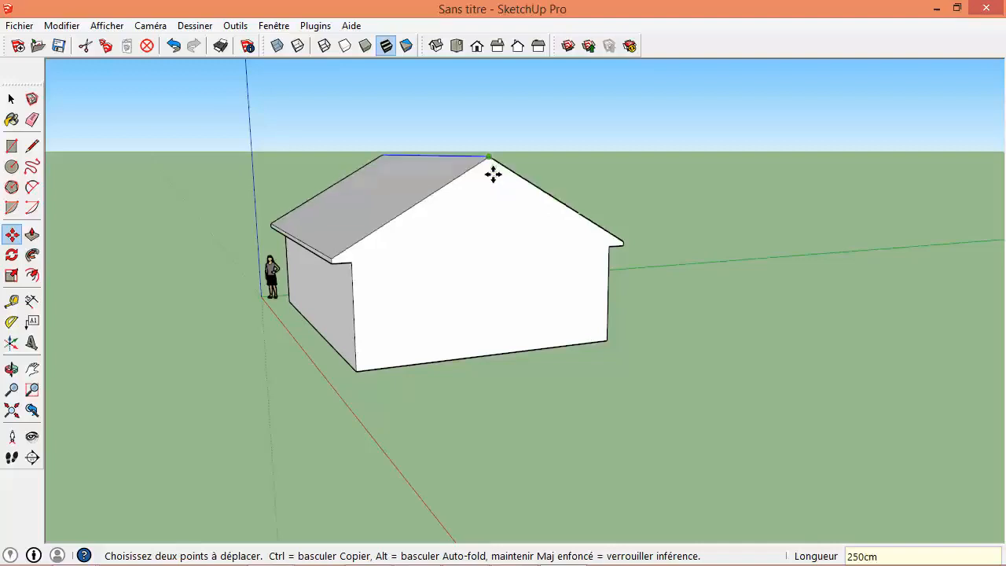
{"action": "left_click", "coordinate": [10, 98]}
{"action": "middle_click_drag", "start_coordinate": [309, 244], "coordinate": [416, 277]}
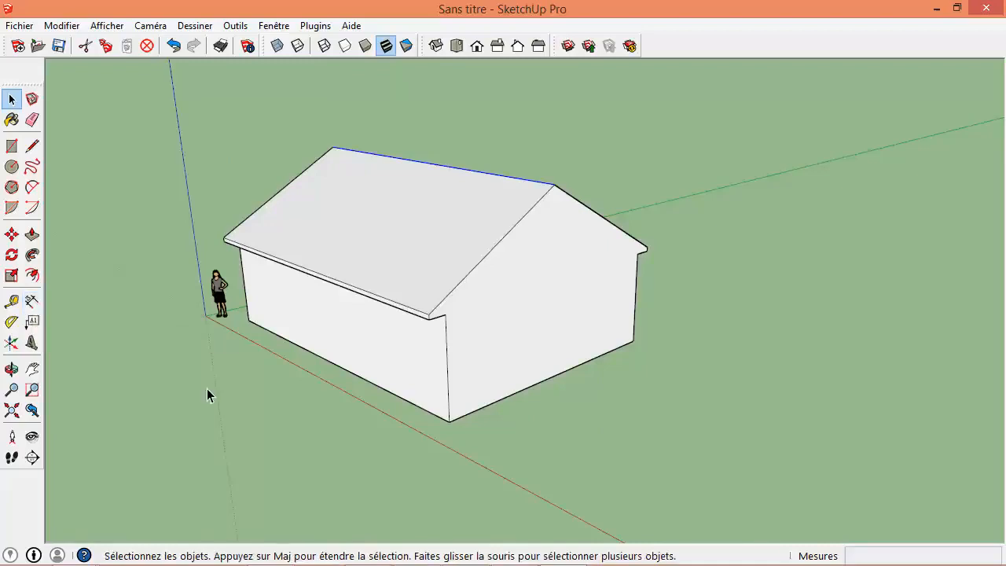
- Dimension the base edges of the long wall and the gable wall, placing both dimensions on the ground outside the house
{"action": "left_click", "coordinate": [31, 301]}
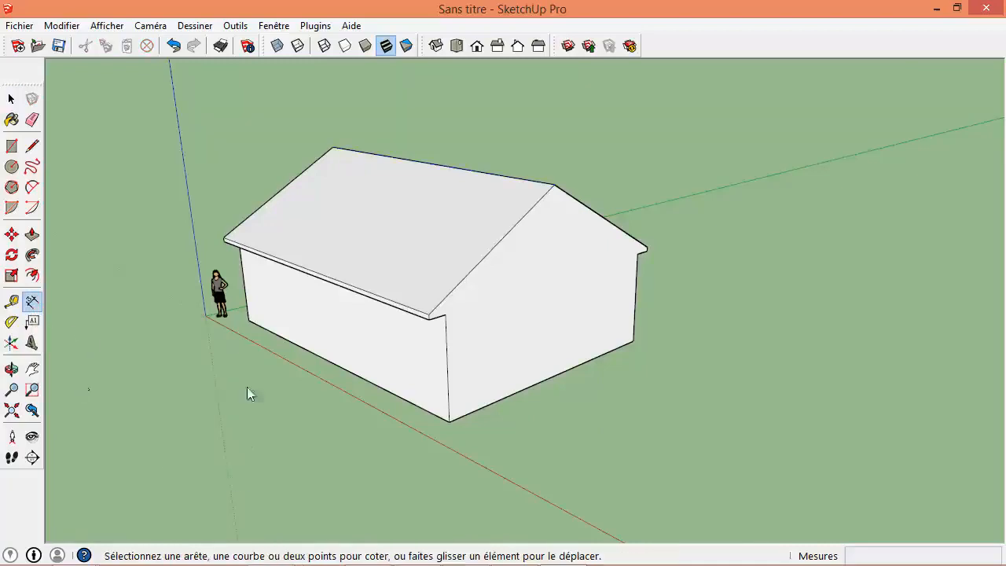
{"action": "left_click", "coordinate": [250, 323]}
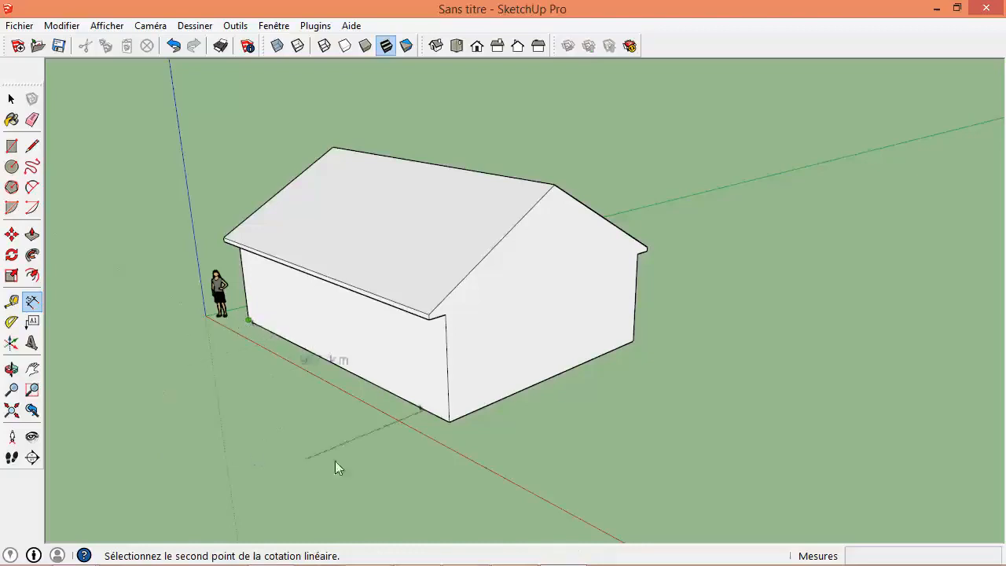
{"action": "left_click", "coordinate": [453, 417]}
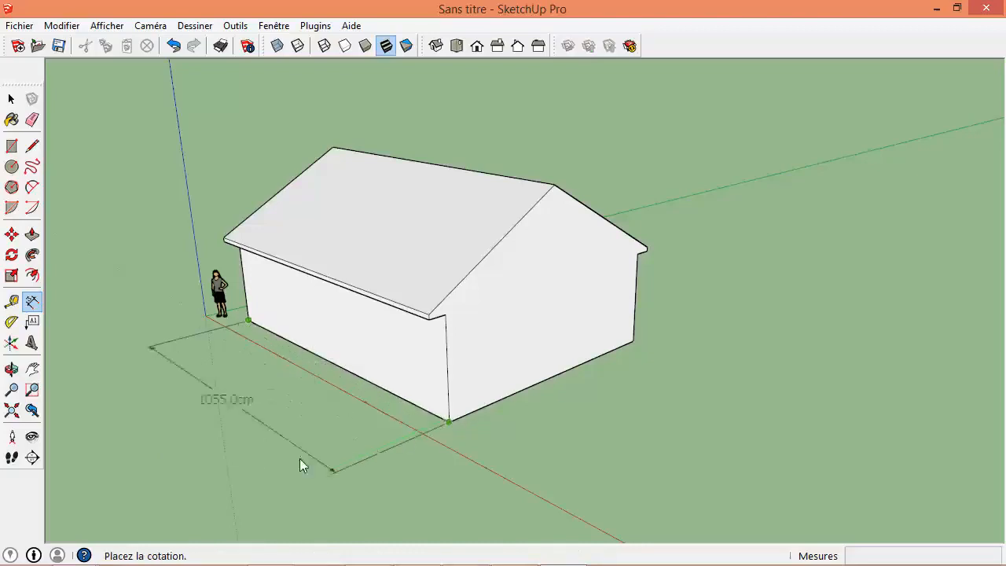
{"action": "left_click", "coordinate": [280, 462]}
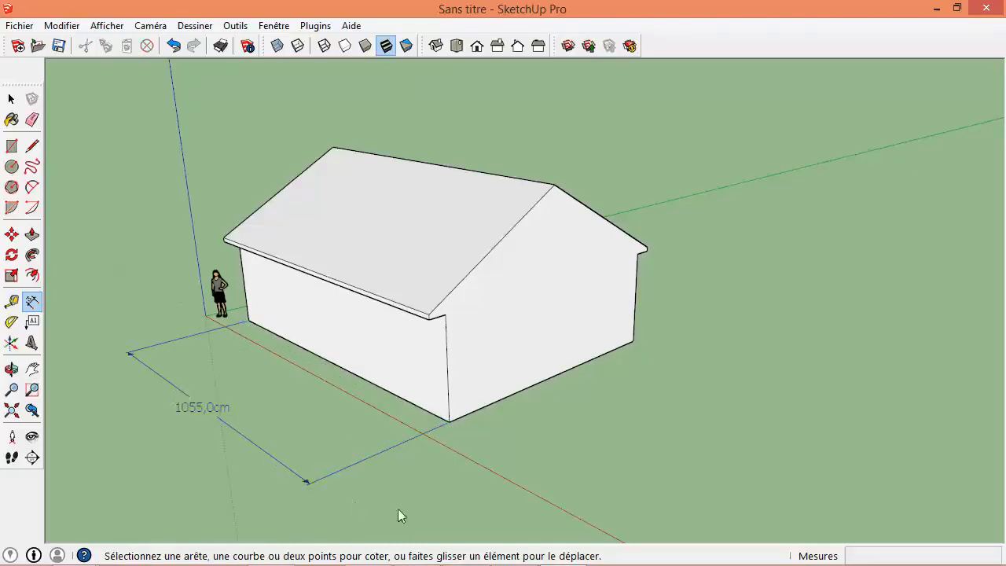
{"action": "left_click", "coordinate": [482, 409]}
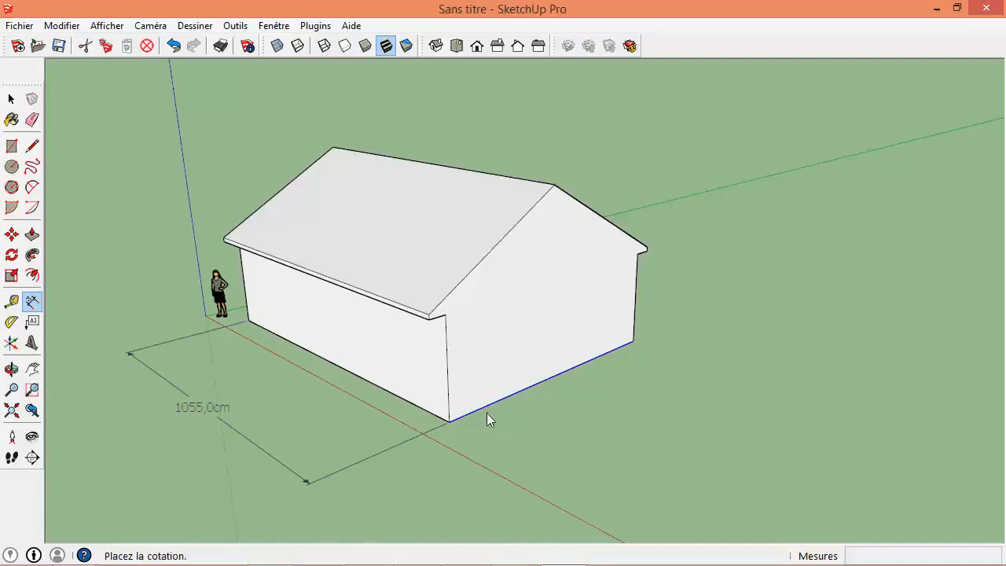
{"action": "left_click", "coordinate": [590, 467]}
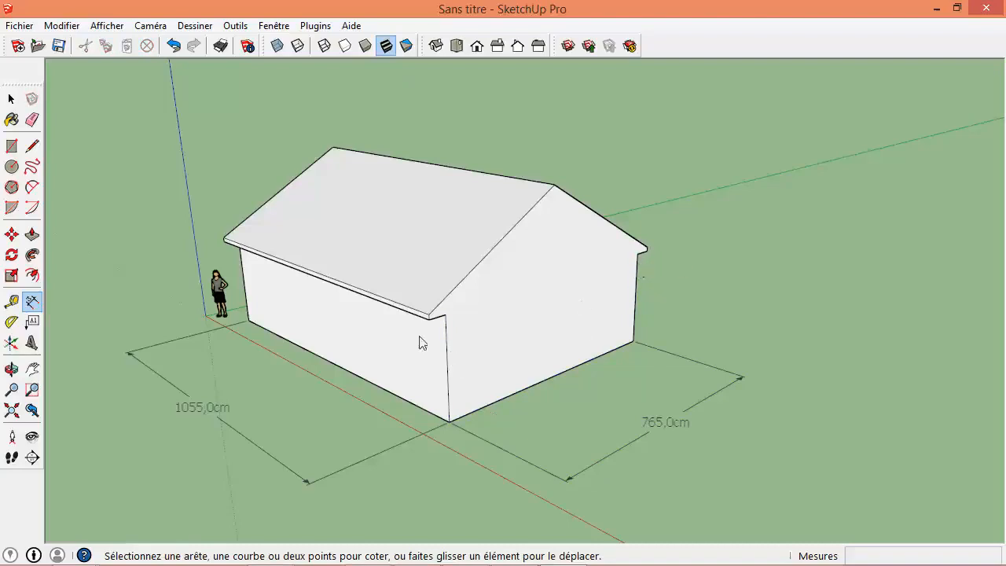
- Dimension the vertical wall edge at the house's near corner, placing it at the end of the long wall's dimension
{"action": "left_click", "coordinate": [445, 334]}
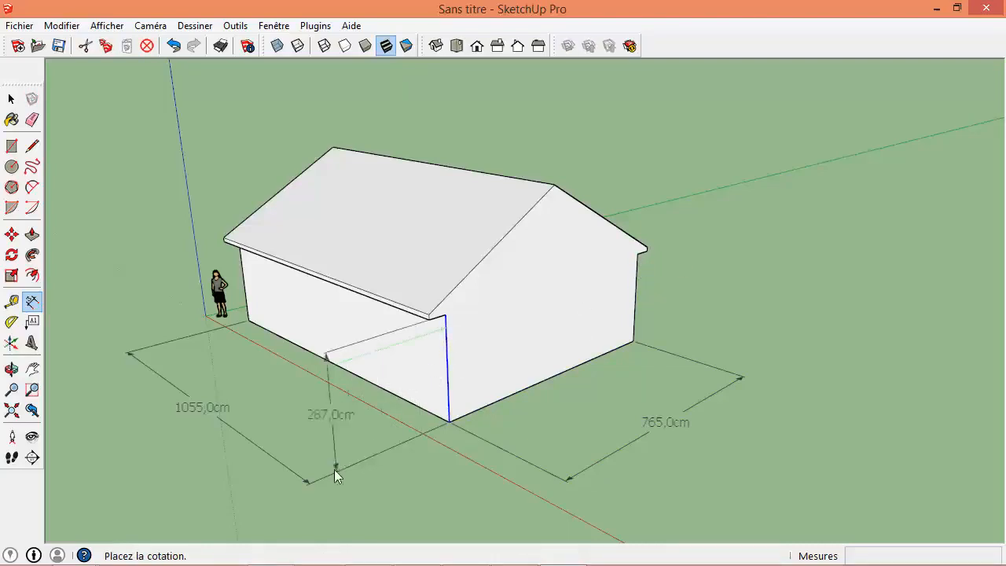
{"action": "left_click", "coordinate": [310, 481]}
{"action": "scroll", "coordinate": [267, 409], "scroll_direction": "up", "scroll_amount": 3}
{"action": "scroll", "coordinate": [222, 480], "scroll_direction": "down", "scroll_amount": 2}
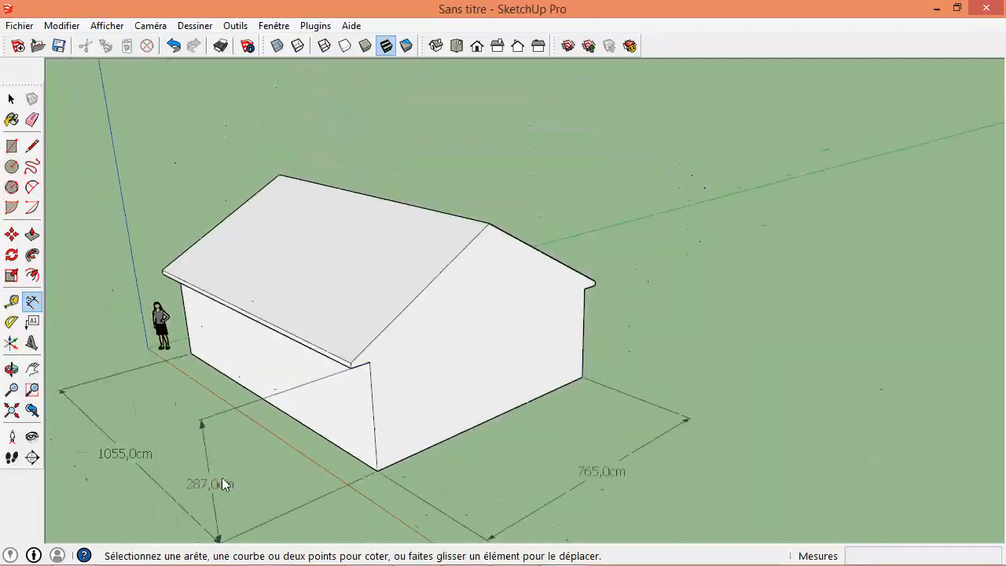
- Dimension the thickness of the roof overhang's edge at the near corner, placing it just above the wall height dimension
{"action": "scroll", "coordinate": [364, 395], "scroll_direction": "up", "scroll_amount": 6}
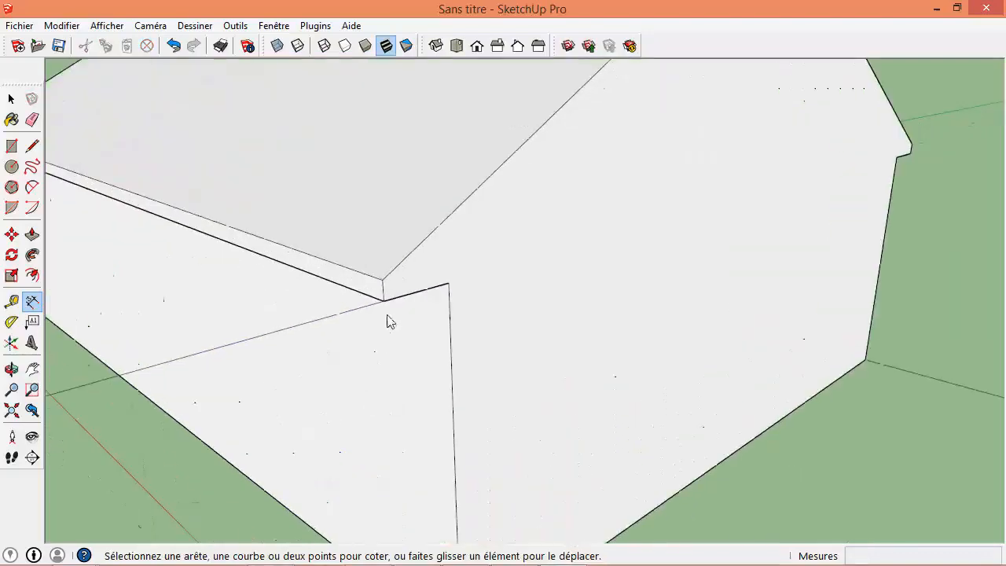
{"action": "left_click", "coordinate": [384, 303]}
{"action": "left_click", "coordinate": [383, 282]}
{"action": "scroll", "coordinate": [374, 292], "scroll_direction": "down", "scroll_amount": 5}
{"action": "scroll", "coordinate": [370, 294], "scroll_direction": "down", "scroll_amount": 3}
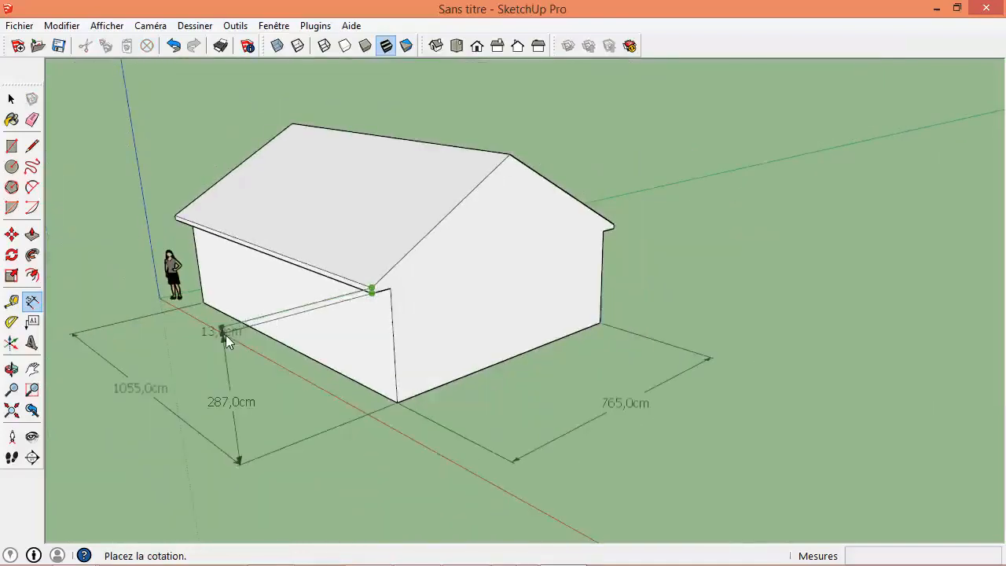
{"action": "left_click", "coordinate": [224, 335]}
{"action": "scroll", "coordinate": [140, 292], "scroll_direction": "up", "scroll_amount": 5}
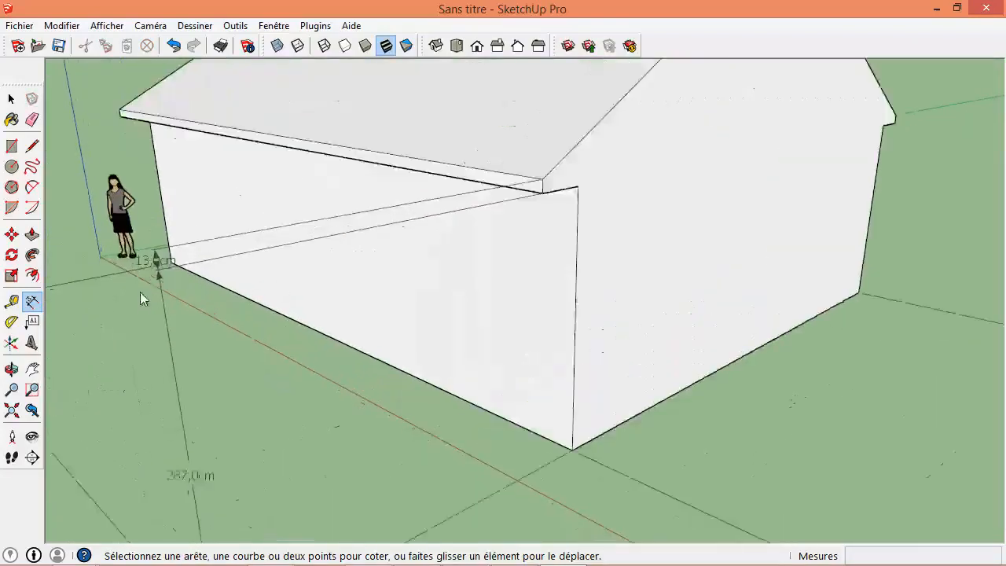
- Dimension the total height from the gable wall's near base corner to the roof ridge, placing it beyond the far side wall
{"action": "scroll", "coordinate": [144, 275], "scroll_direction": "down", "scroll_amount": 7}
{"action": "left_click", "coordinate": [460, 282]}
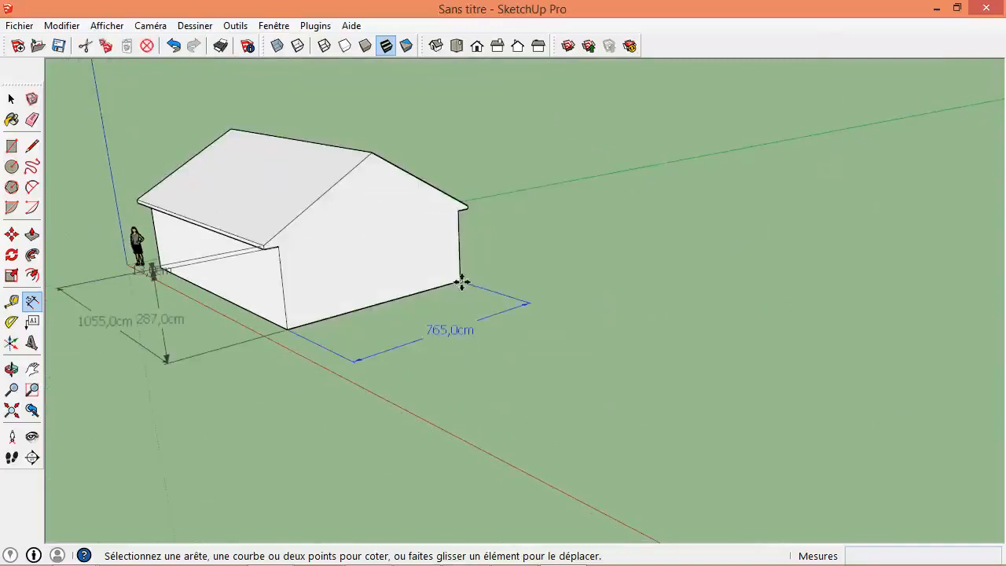
{"action": "left_click", "coordinate": [287, 326]}
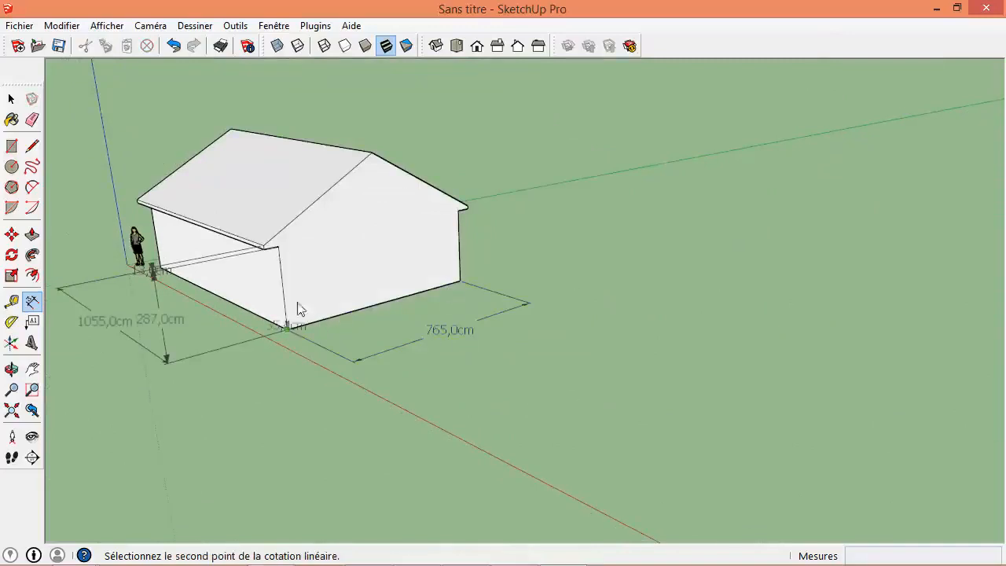
{"action": "left_click", "coordinate": [372, 154]}
{"action": "left_click", "coordinate": [591, 132]}
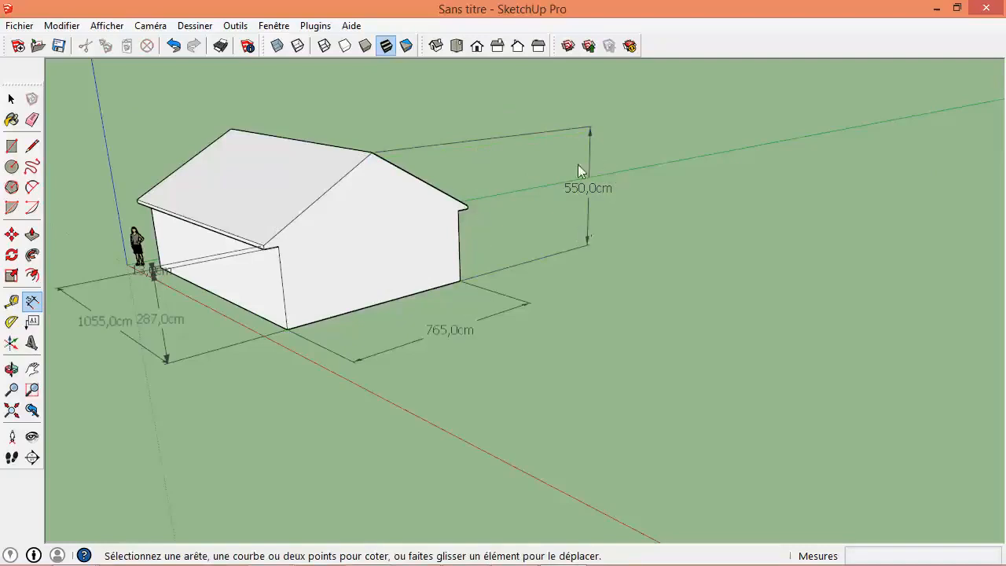
{"action": "mouse_move", "coordinate": [366, 270]}
{"action": "middle_mouse_down"}
{"action": "mouse_move", "coordinate": [445, 322]}
{"action": "mouse_move", "coordinate": [299, 319]}
{"action": "mouse_move", "coordinate": [135, 227]}
{"action": "mouse_move", "coordinate": [360, 233]}
{"action": "mouse_move", "coordinate": [366, 294]}
{"action": "mouse_move", "coordinate": [341, 272]}
{"action": "mouse_move", "coordinate": [433, 247]}
{"action": "middle_mouse_up"}
- Erase all the dimensions around the house
{"action": "left_click", "coordinate": [33, 120]}
{"action": "left_click", "coordinate": [153, 269]}
{"action": "left_click", "coordinate": [292, 346]}
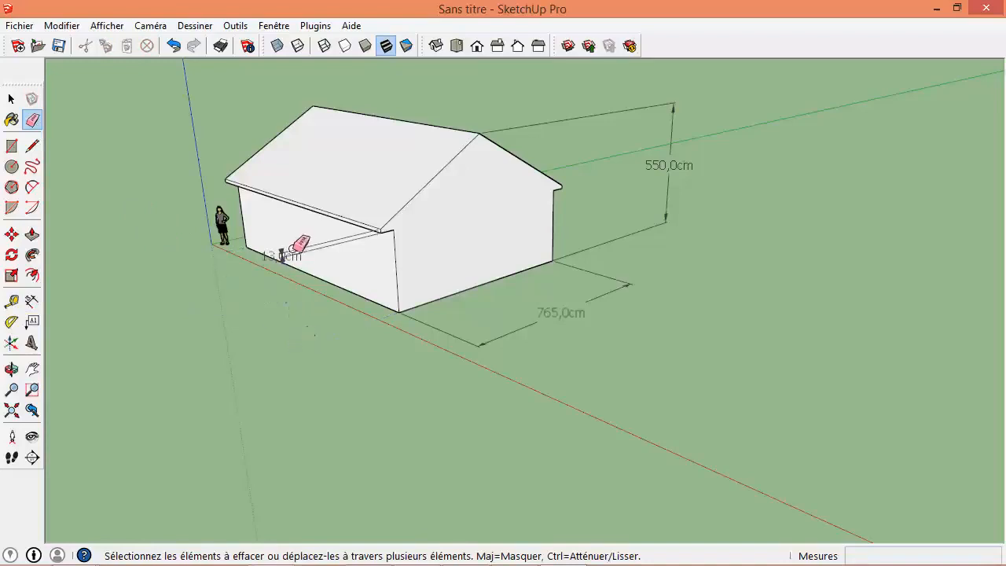
{"action": "left_click", "coordinate": [292, 250]}
{"action": "left_click", "coordinate": [481, 341]}
{"action": "left_click", "coordinate": [667, 218]}
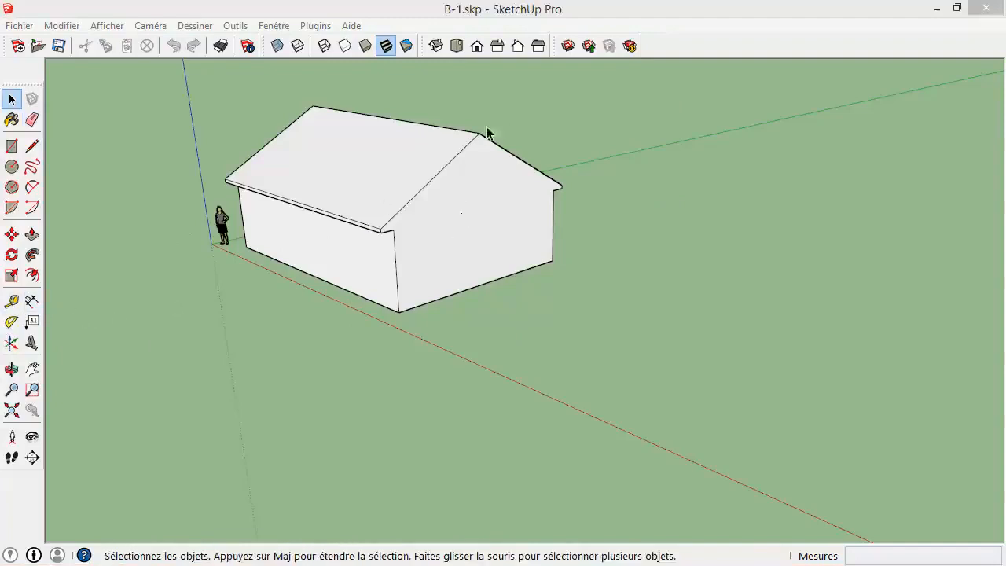
- Dimension the total height from the near base corner to the ridge end, placing it beyond the long wall near the figure
{"action": "left_click", "coordinate": [31, 301]}
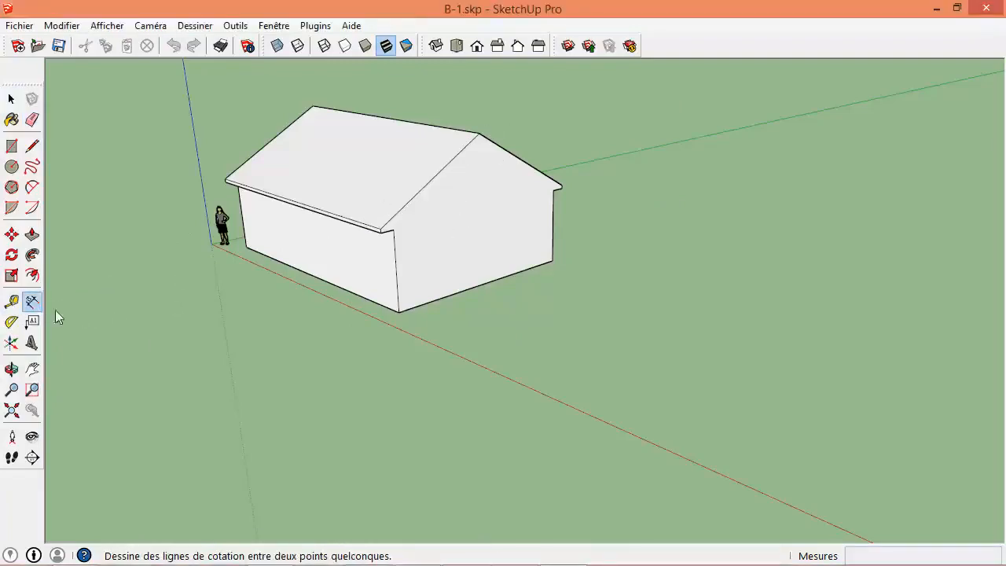
{"action": "left_click", "coordinate": [399, 312]}
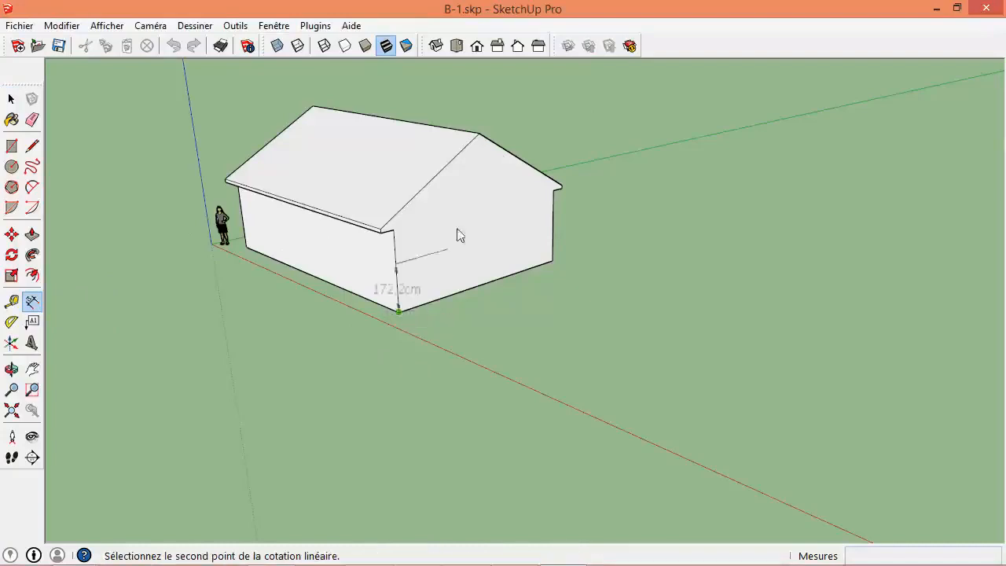
{"action": "left_click", "coordinate": [478, 134]}
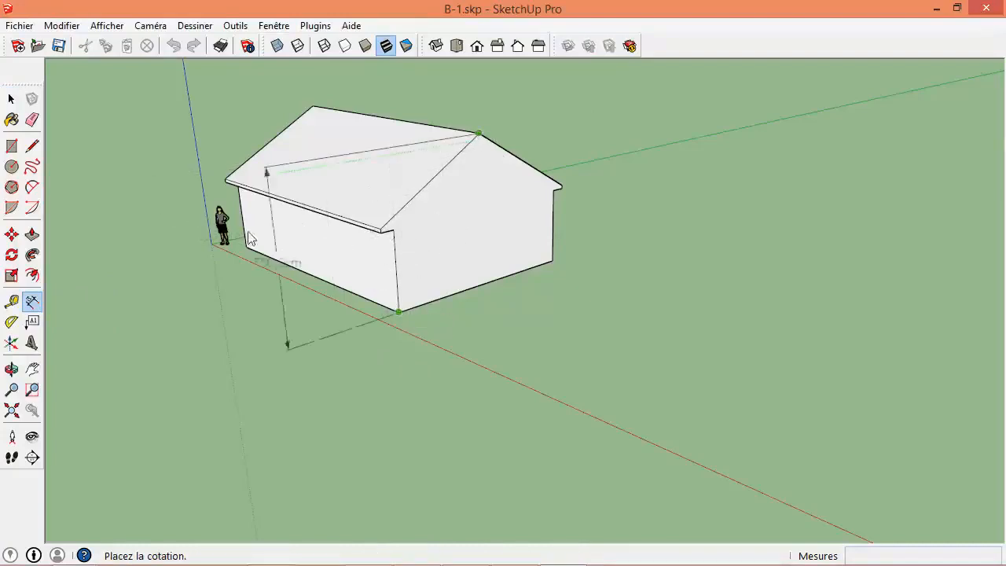
{"action": "left_click", "coordinate": [196, 255]}
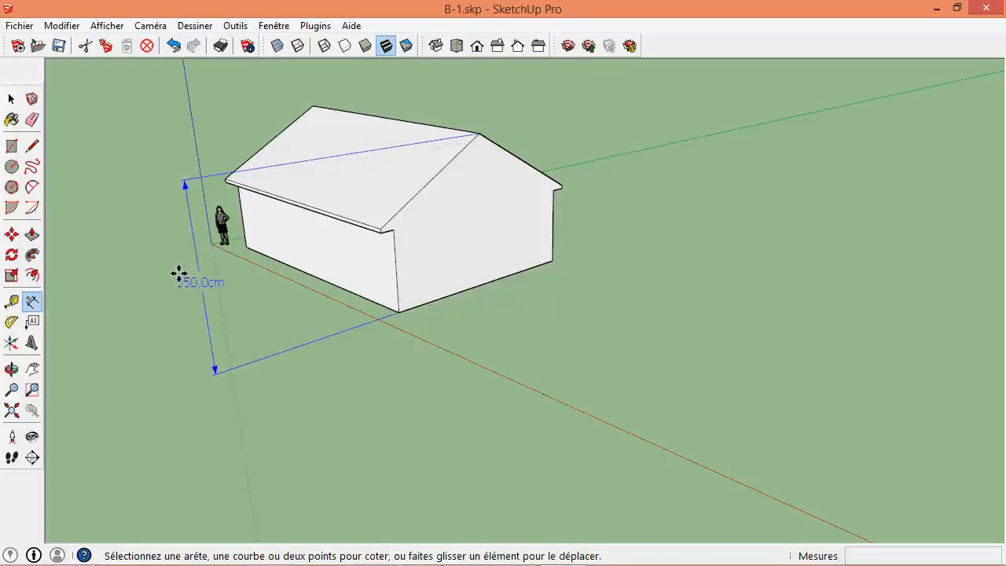
- Move the roof ridge edge straight up by 100 cm
{"action": "left_click", "coordinate": [11, 98]}
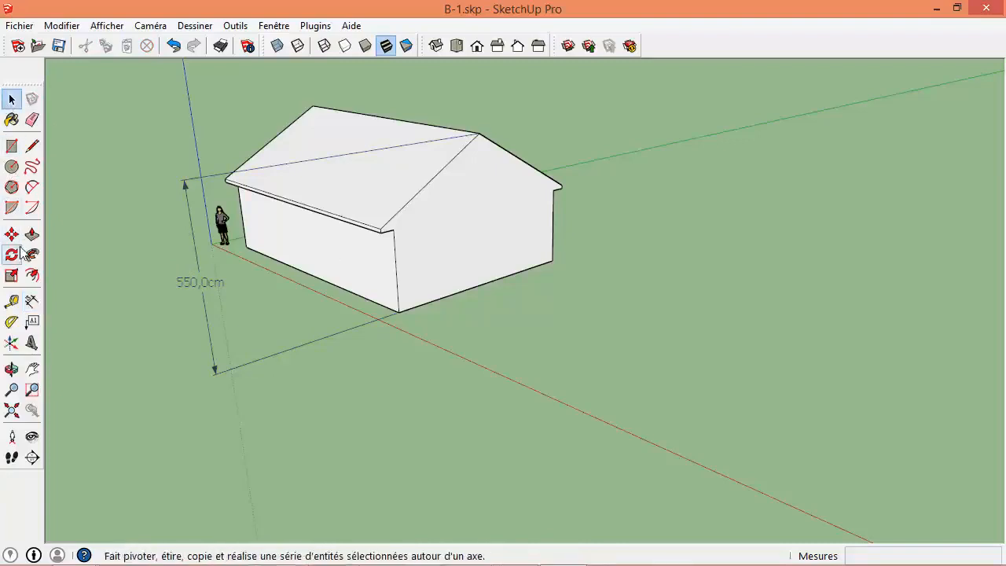
{"action": "left_click", "coordinate": [392, 118]}
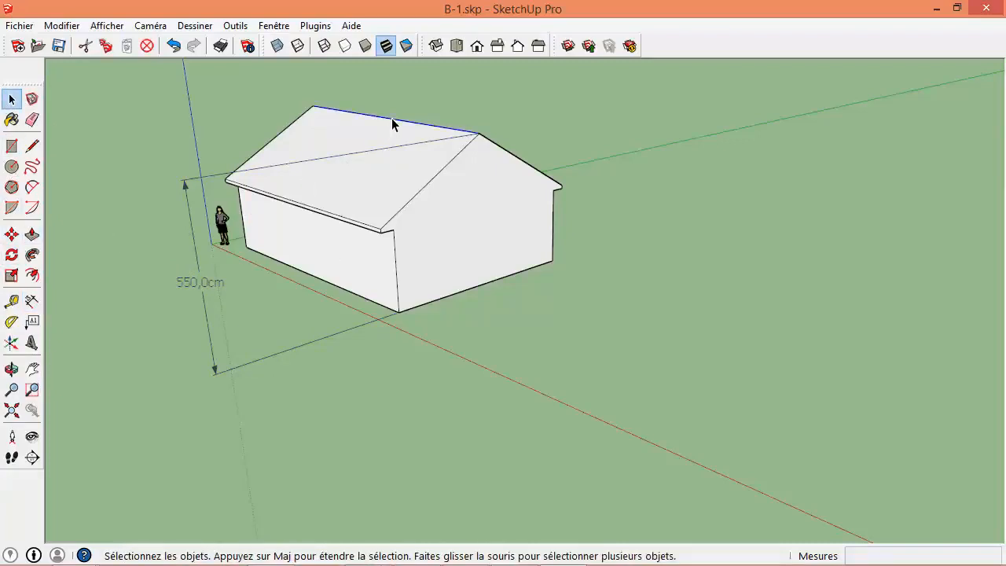
{"action": "scroll", "coordinate": [491, 118], "scroll_direction": "up", "scroll_amount": 4}
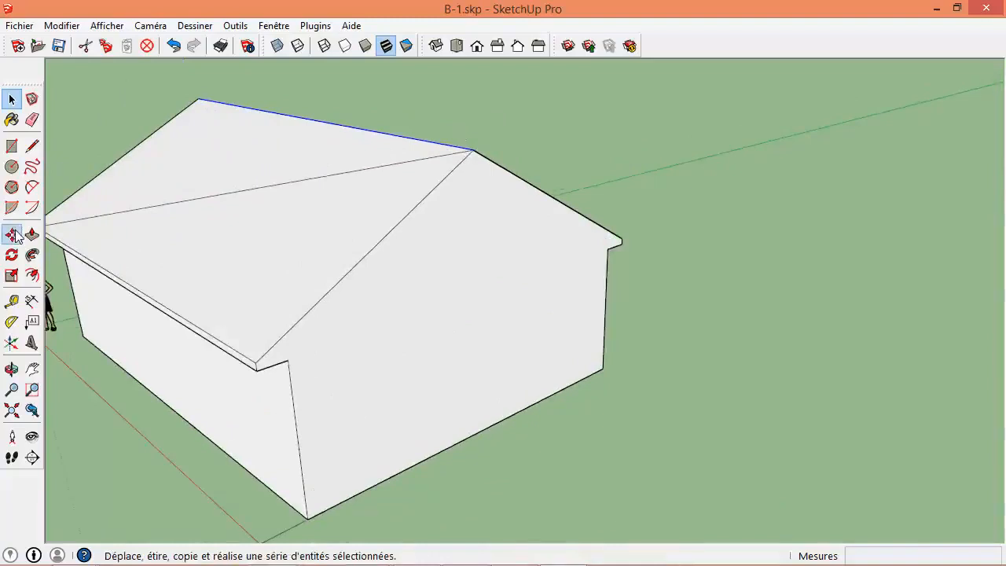
{"action": "left_click", "coordinate": [13, 235]}
{"action": "scroll", "coordinate": [81, 220], "scroll_direction": "down", "scroll_amount": 4}
{"action": "middle_click_drag", "start_coordinate": [192, 220], "coordinate": [384, 216], "text": "shift"}
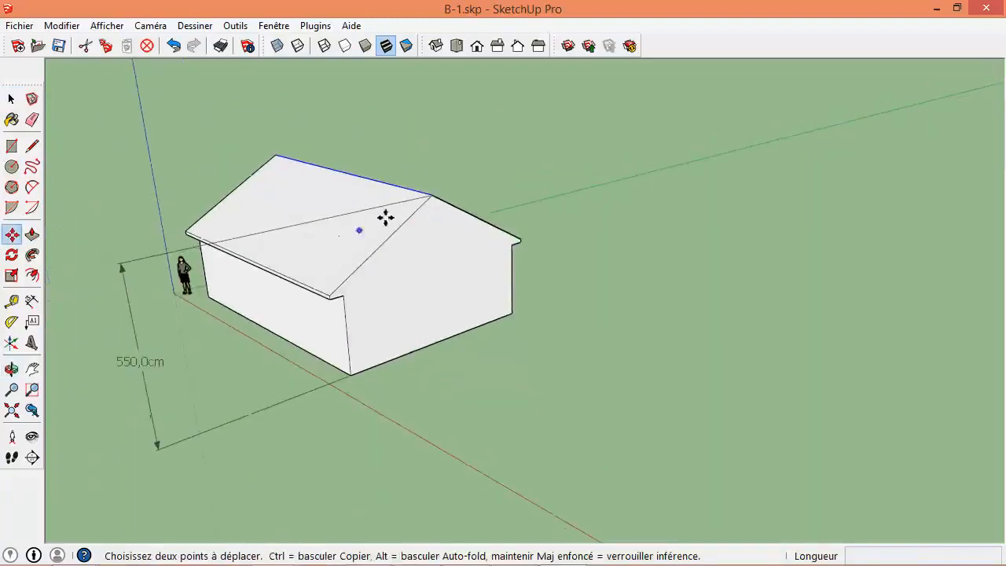
{"action": "left_click", "coordinate": [427, 198]}
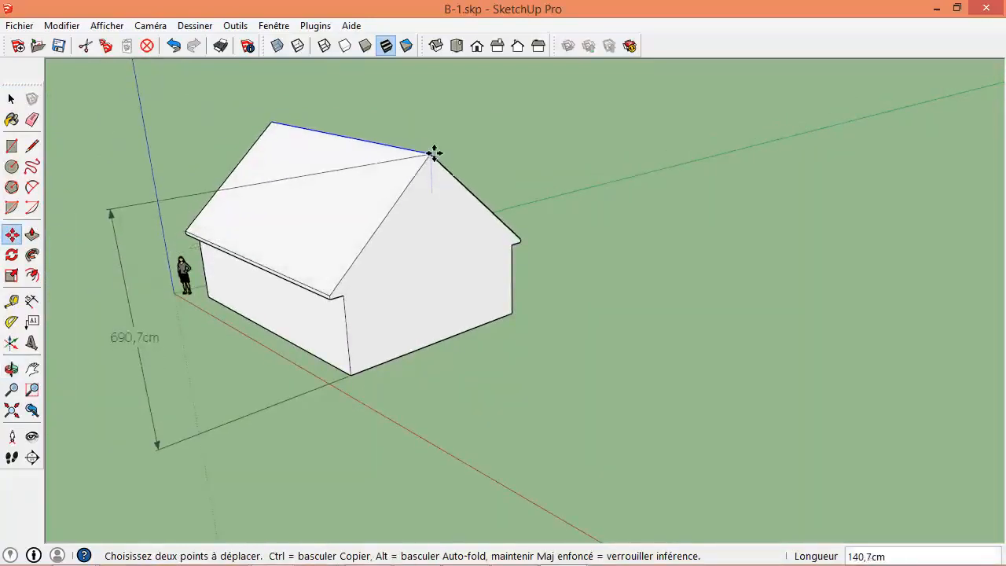
{"action": "left_click", "coordinate": [434, 151]}
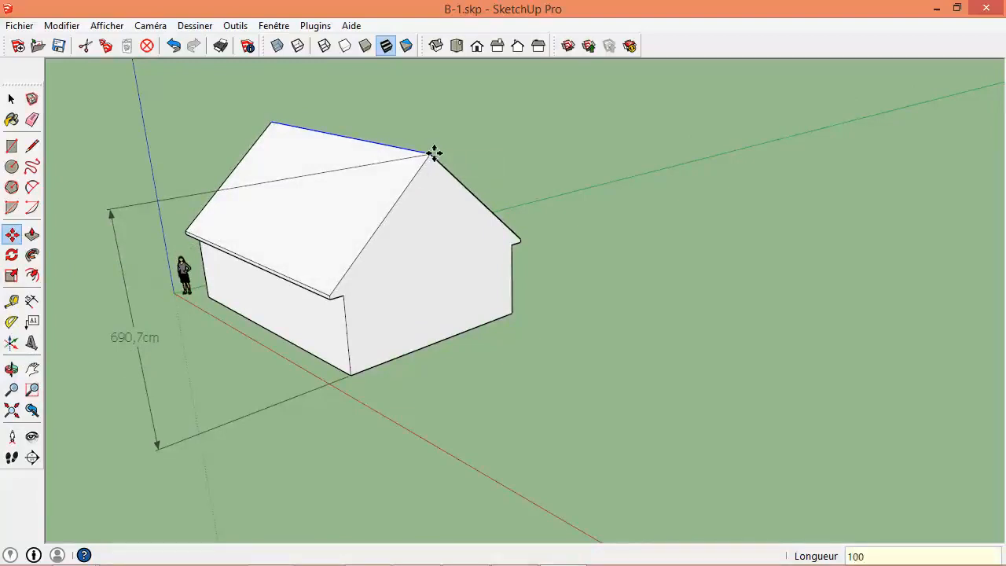
{"action": "type", "text": "100"}
{"action": "key", "text": "Return"}
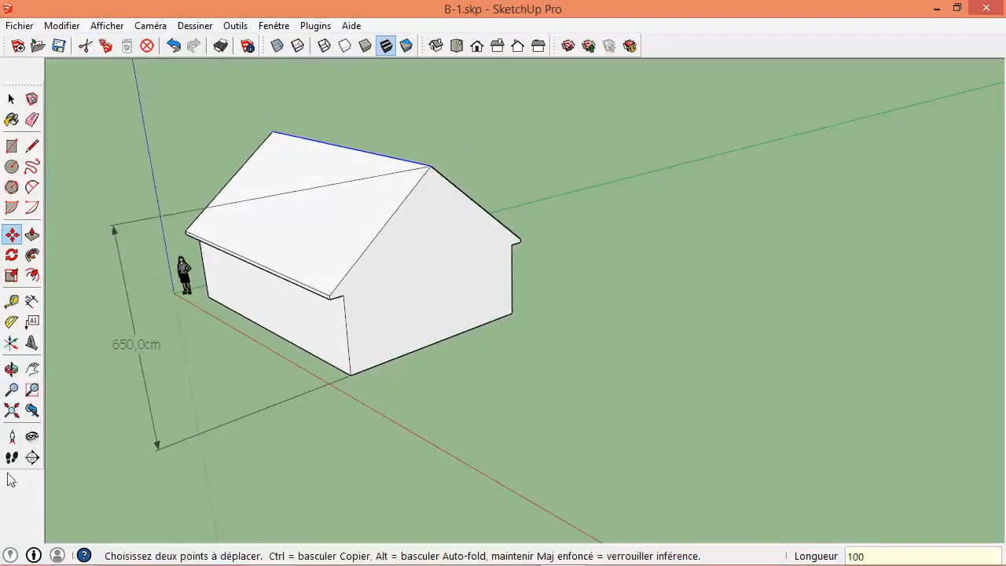
- Erase the total height dimension beside the house
{"action": "left_click", "coordinate": [32, 119]}
{"action": "left_click", "coordinate": [115, 228]}
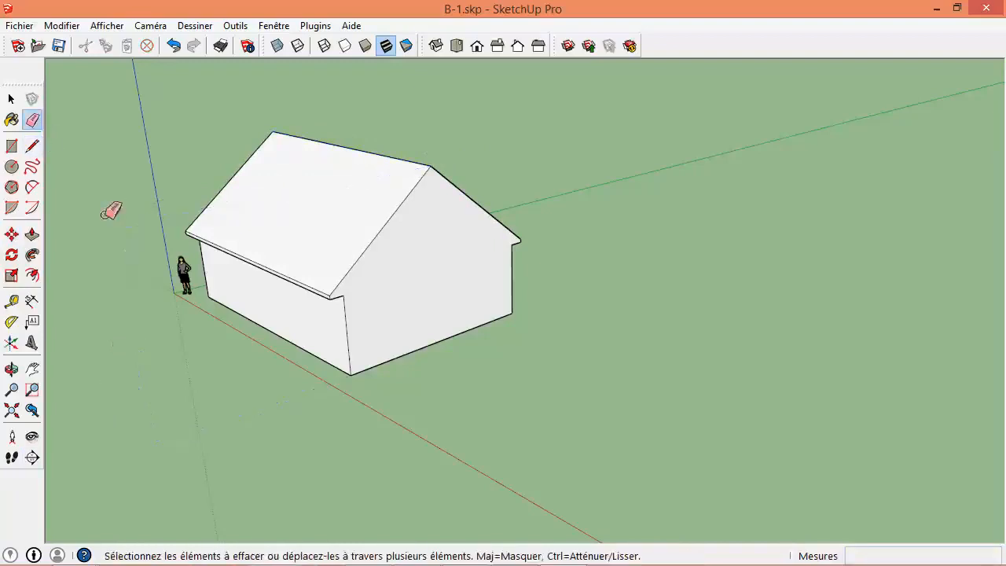
{"action": "left_click", "coordinate": [14, 99]}
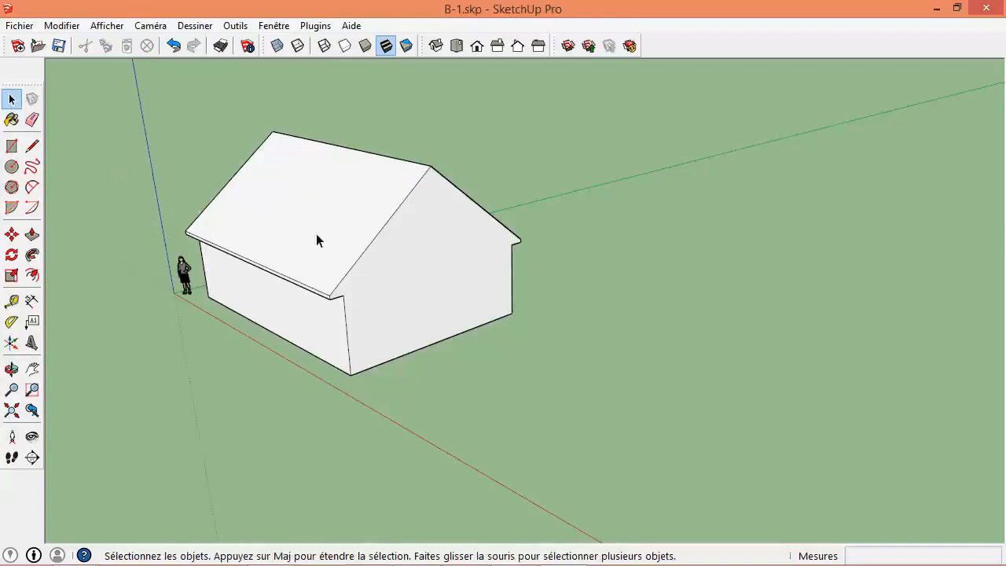
- Examine the house from a distance and close up, down to the corner where the roof overhang meets the gable wall
{"action": "scroll", "coordinate": [387, 264], "scroll_direction": "up", "scroll_amount": 4}
{"action": "scroll", "coordinate": [385, 263], "scroll_direction": "down", "scroll_amount": 5}
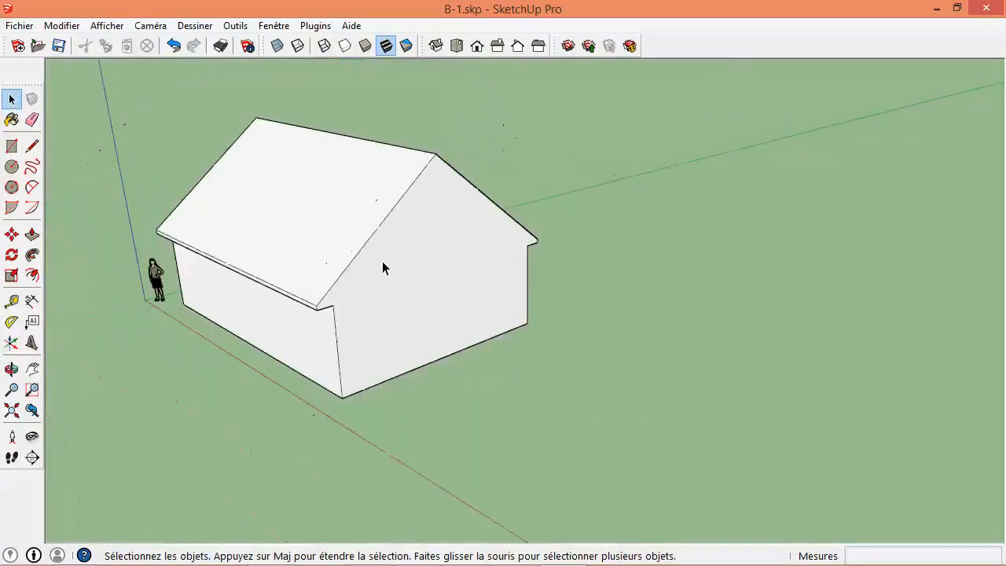
{"action": "scroll", "coordinate": [157, 271], "scroll_direction": "up", "scroll_amount": 5}
{"action": "scroll", "coordinate": [157, 275], "scroll_direction": "down", "scroll_amount": 2}
{"action": "scroll", "coordinate": [159, 281], "scroll_direction": "down", "scroll_amount": 4}
{"action": "scroll", "coordinate": [432, 273], "scroll_direction": "up", "scroll_amount": 3}
{"action": "scroll", "coordinate": [432, 272], "scroll_direction": "down", "scroll_amount": 4}
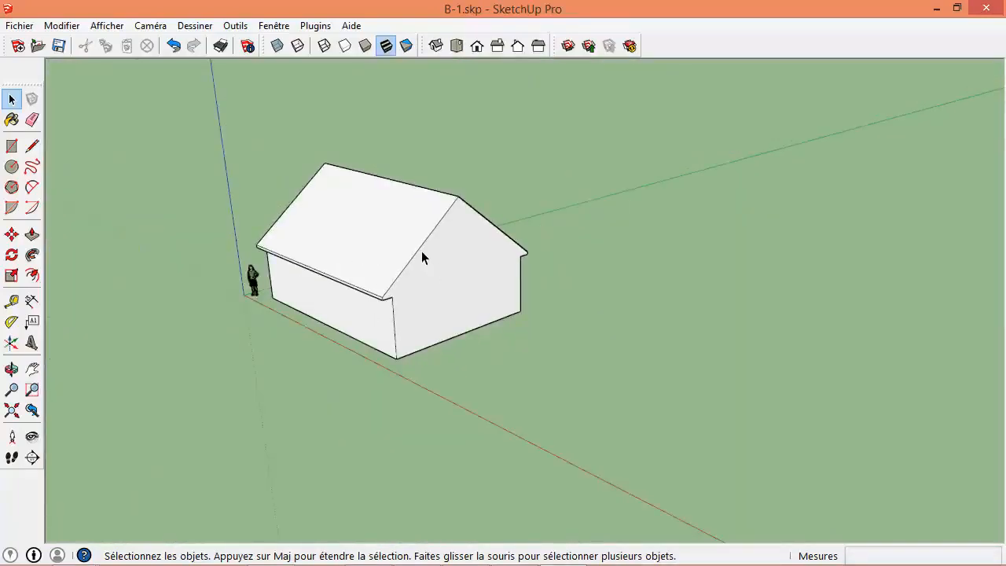
{"action": "middle_click_drag", "start_coordinate": [385, 245], "coordinate": [562, 325]}
{"action": "middle_click_drag", "start_coordinate": [628, 328], "coordinate": [252, 94], "text": "shift"}
{"action": "scroll", "coordinate": [440, 322], "scroll_direction": "up", "scroll_amount": 8}
{"action": "scroll", "coordinate": [429, 344], "scroll_direction": "up", "scroll_amount": 4}
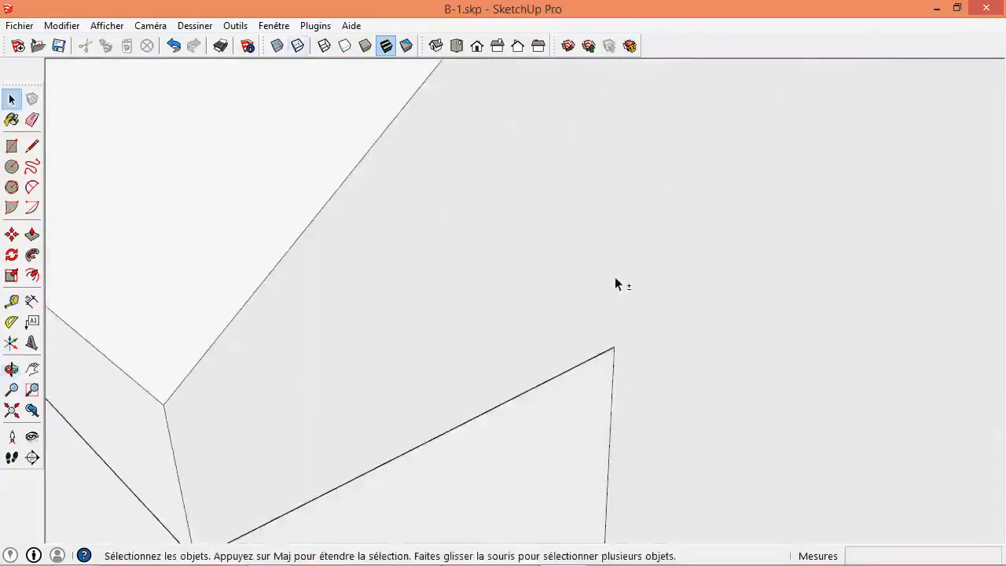
{"action": "middle_click_drag", "start_coordinate": [615, 277], "coordinate": [418, 164], "text": "shift"}
{"action": "scroll", "coordinate": [402, 265], "scroll_direction": "up", "scroll_amount": 2}
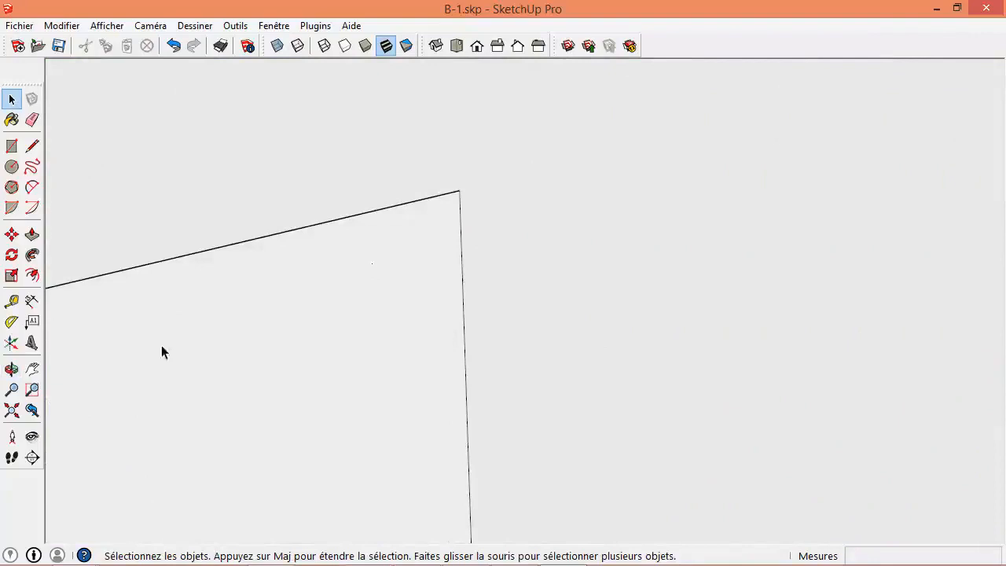
- Fit the whole model in view with Zoom Extents after zooming far out and after orbiting to see the house from different angles
{"action": "left_click", "coordinate": [11, 413]}
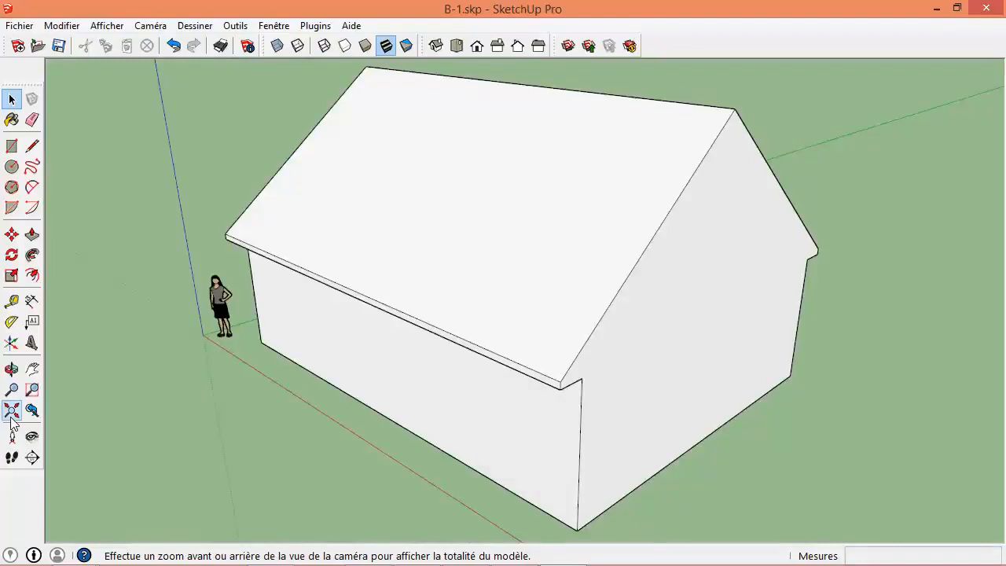
{"action": "scroll", "coordinate": [290, 383], "scroll_direction": "down", "scroll_amount": 8}
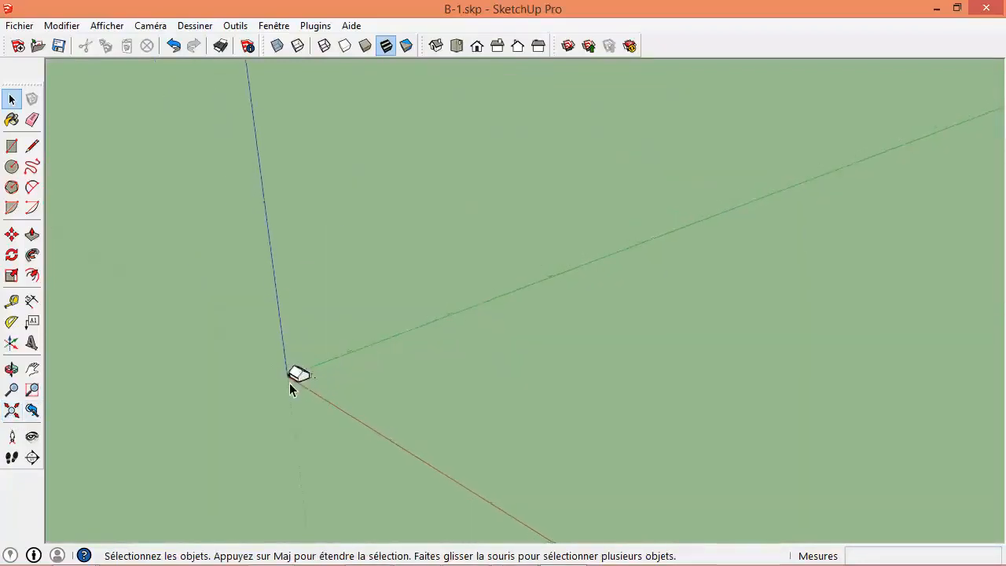
{"action": "left_click", "coordinate": [12, 411]}
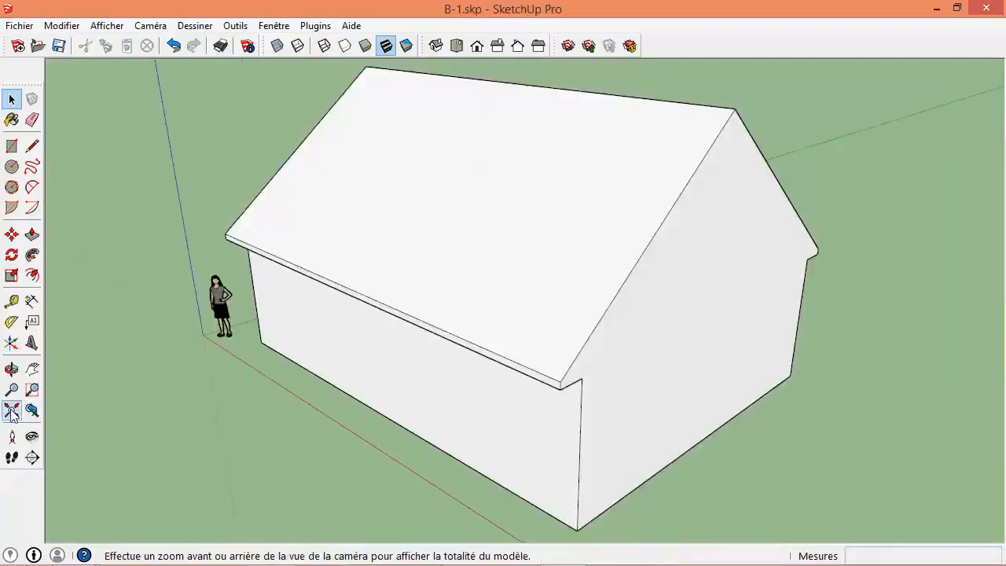
{"action": "middle_click_drag", "start_coordinate": [217, 322], "coordinate": [551, 255]}
{"action": "left_click", "coordinate": [12, 410]}
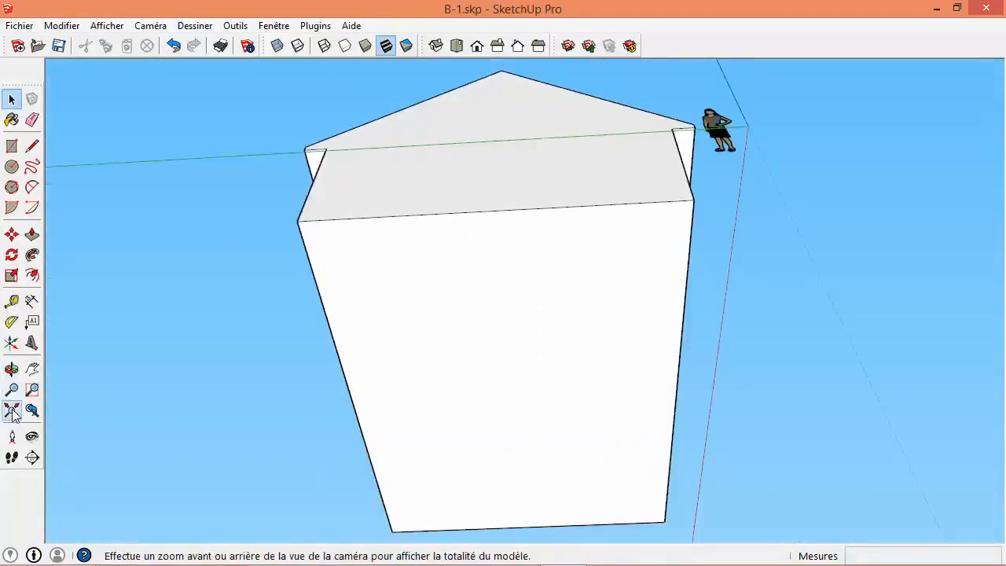
{"action": "middle_click_drag", "start_coordinate": [640, 137], "coordinate": [337, 346]}
{"action": "left_click", "coordinate": [12, 410]}
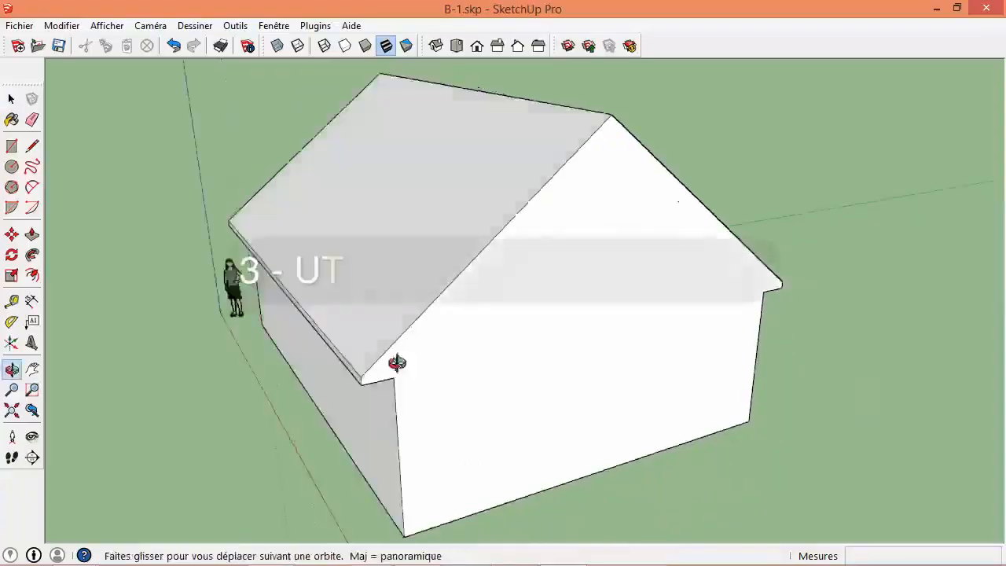
{"action": "middle_click_drag", "start_coordinate": [398, 362], "coordinate": [420, 317]}
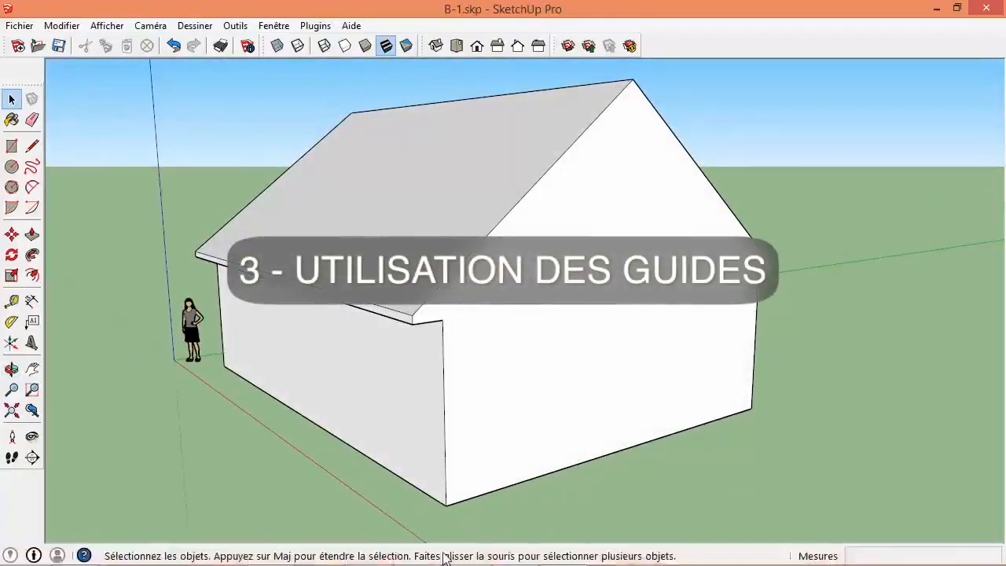
- Switch to the house plan in LayOut to examine its dimensions, and return to the SketchUp model
{"action": "left_click", "coordinate": [369, 550]}
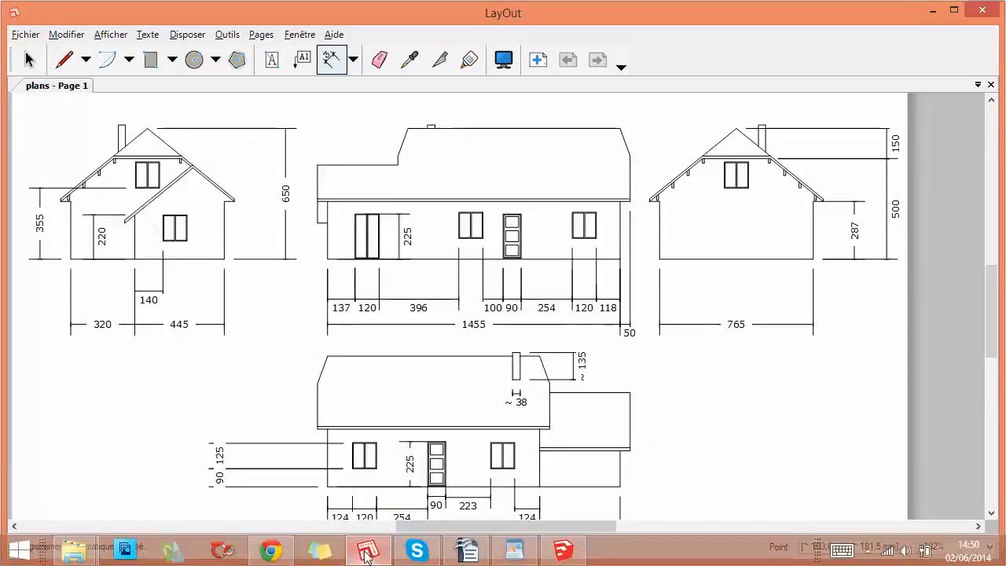
{"action": "left_click", "coordinate": [365, 554]}
{"action": "middle_click_drag", "start_coordinate": [763, 332], "coordinate": [551, 353]}
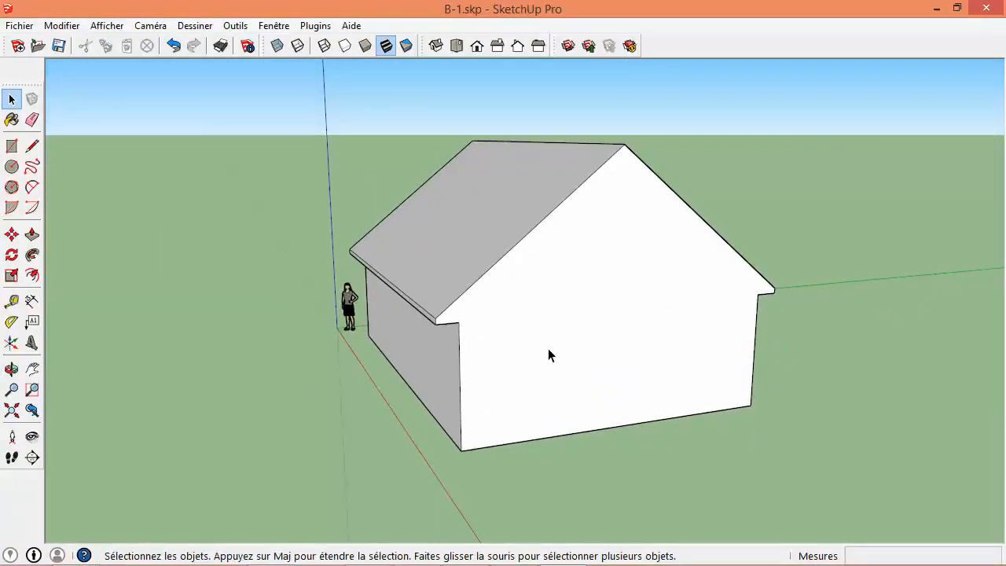
- Place a Tape Measure guide on the gable wall parallel to its base edge, about 205.5 cm above it
{"action": "left_click", "coordinate": [12, 301]}
{"action": "middle_click_drag", "start_coordinate": [544, 404], "coordinate": [505, 376]}
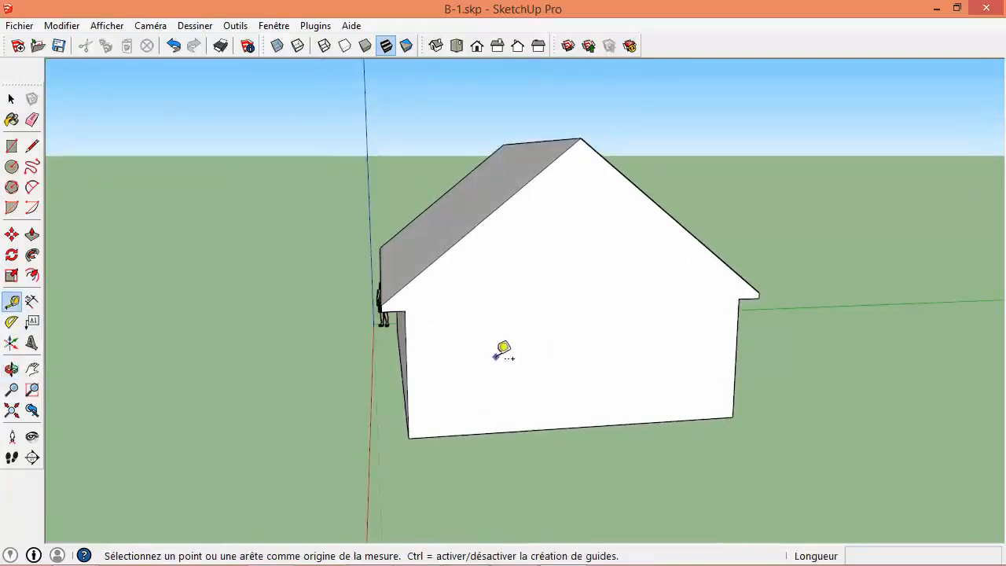
{"action": "left_click", "coordinate": [488, 430]}
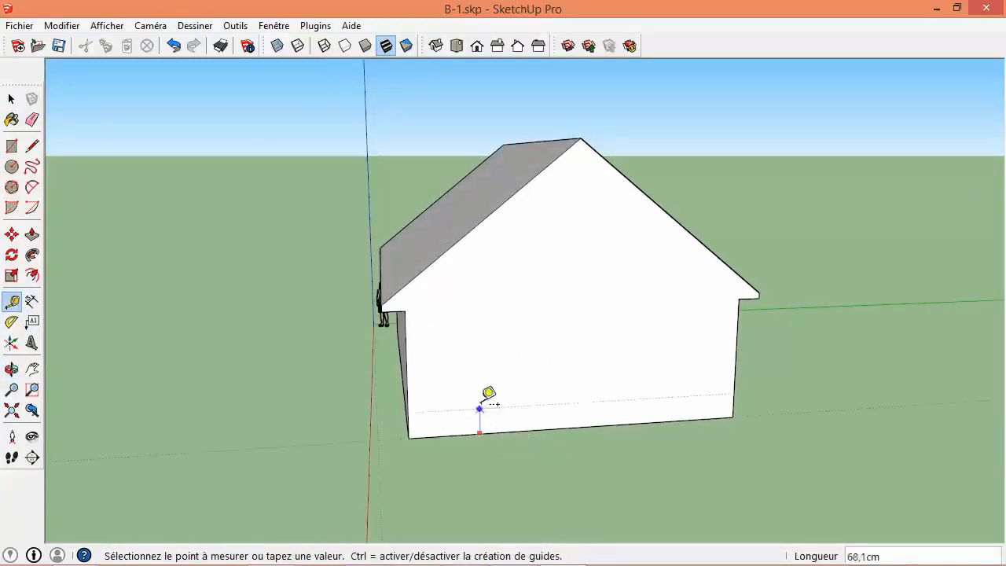
{"action": "left_click", "coordinate": [495, 344]}
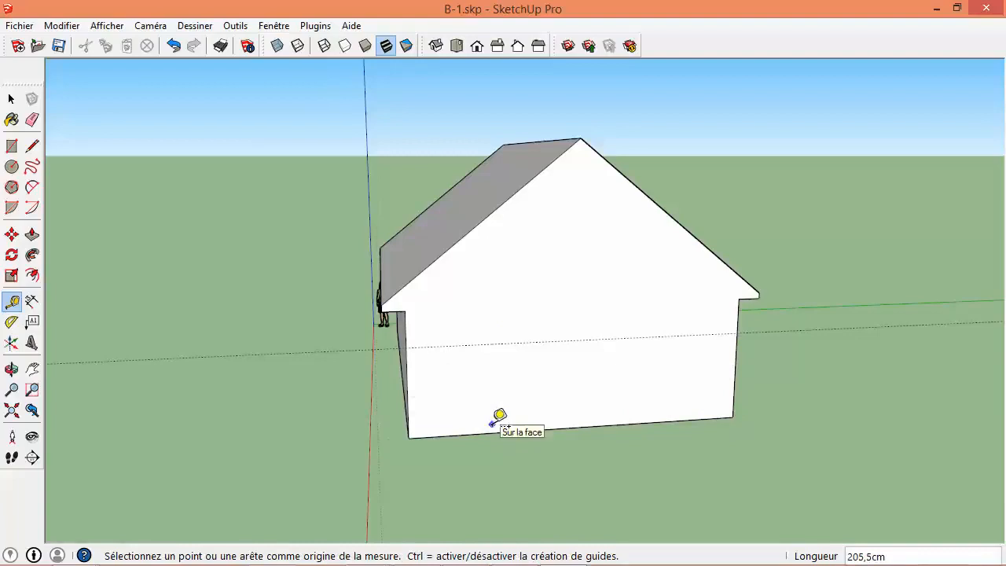
- Place gable wall guides parallel to the far roof slope at about 235 cm, the far wall edge at about 437 cm, and the near roof slope
{"action": "left_click", "coordinate": [629, 175]}
{"action": "left_click", "coordinate": [567, 264]}
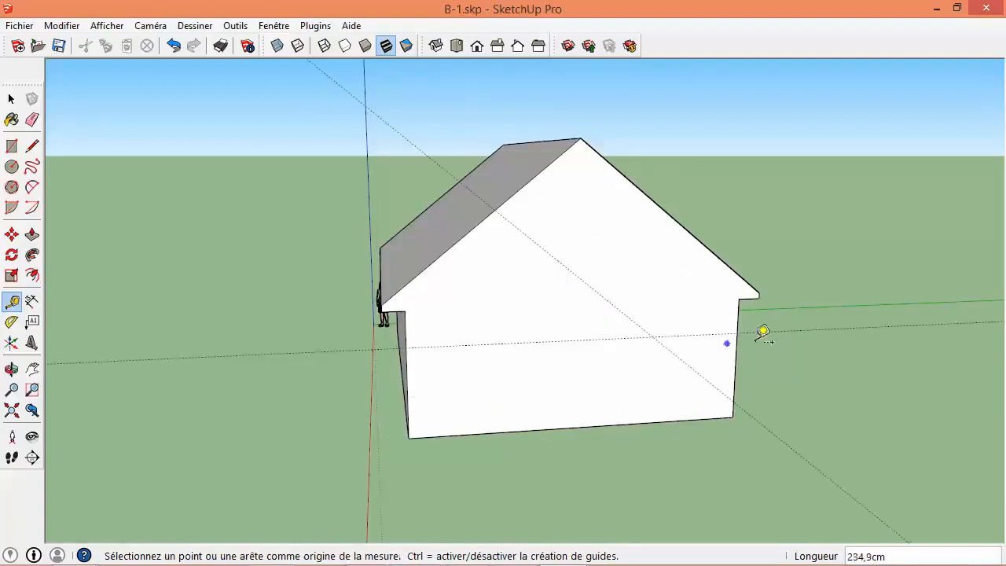
{"action": "left_click", "coordinate": [739, 317]}
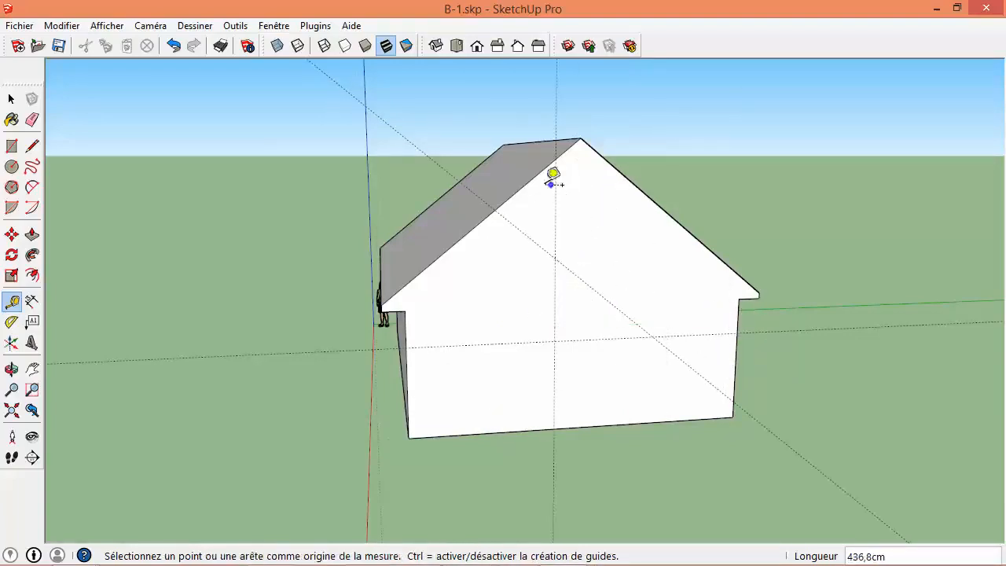
{"action": "left_click", "coordinate": [561, 252]}
- Place guide points measured from the gable wall's near base corner, one along the base edge and one about 171 cm up the wall edge
{"action": "middle_click_drag", "start_coordinate": [606, 440], "coordinate": [496, 405]}
{"action": "scroll", "coordinate": [472, 415], "scroll_direction": "up", "scroll_amount": 3}
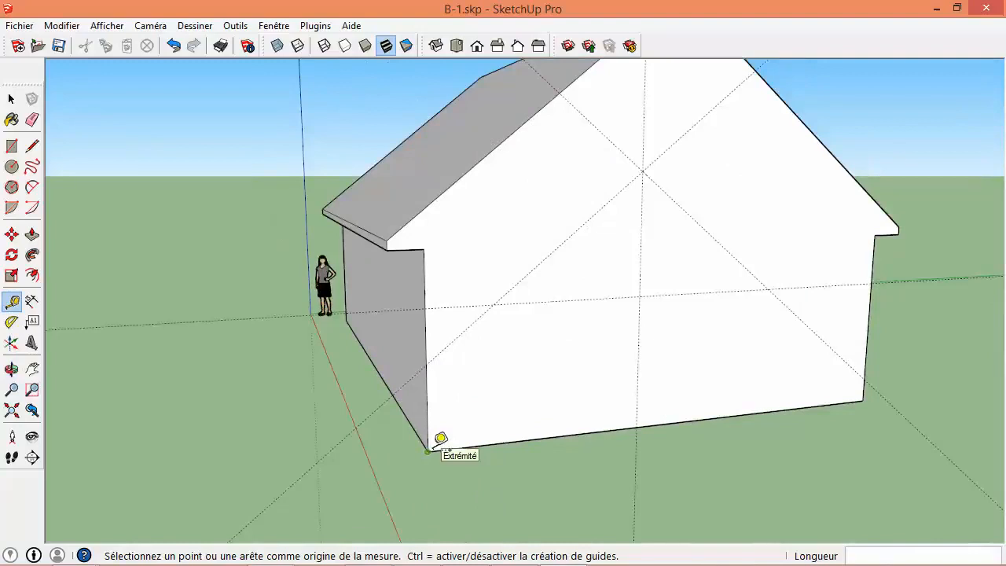
{"action": "left_click", "coordinate": [429, 451]}
{"action": "left_click", "coordinate": [589, 434]}
{"action": "left_click", "coordinate": [429, 450]}
{"action": "left_click", "coordinate": [426, 333]}
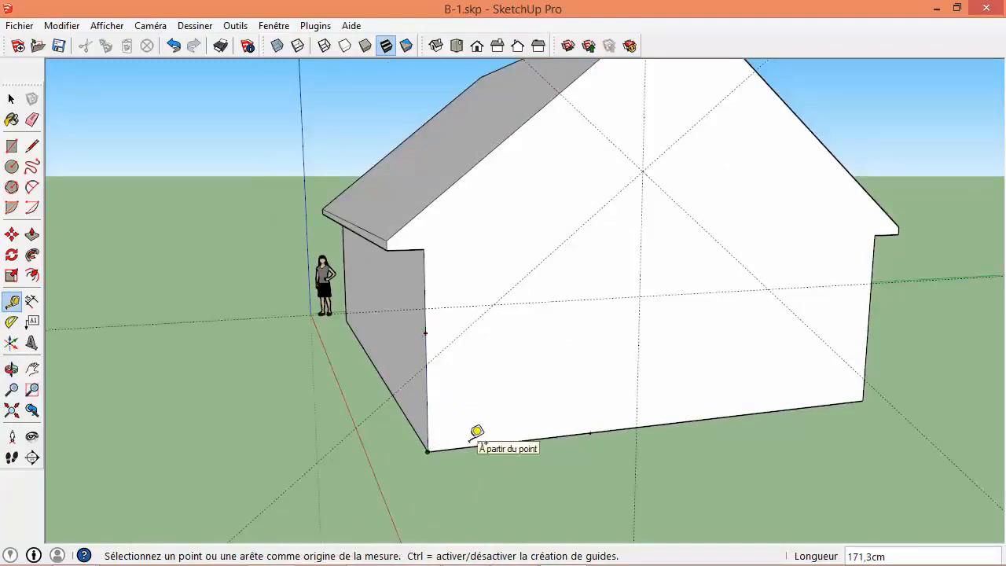
- Place another guide across the gable wall parallel to the near roof slope
{"action": "left_click", "coordinate": [462, 176]}
{"action": "left_click", "coordinate": [514, 303]}
{"action": "scroll", "coordinate": [513, 303], "scroll_direction": "down", "scroll_amount": 2}
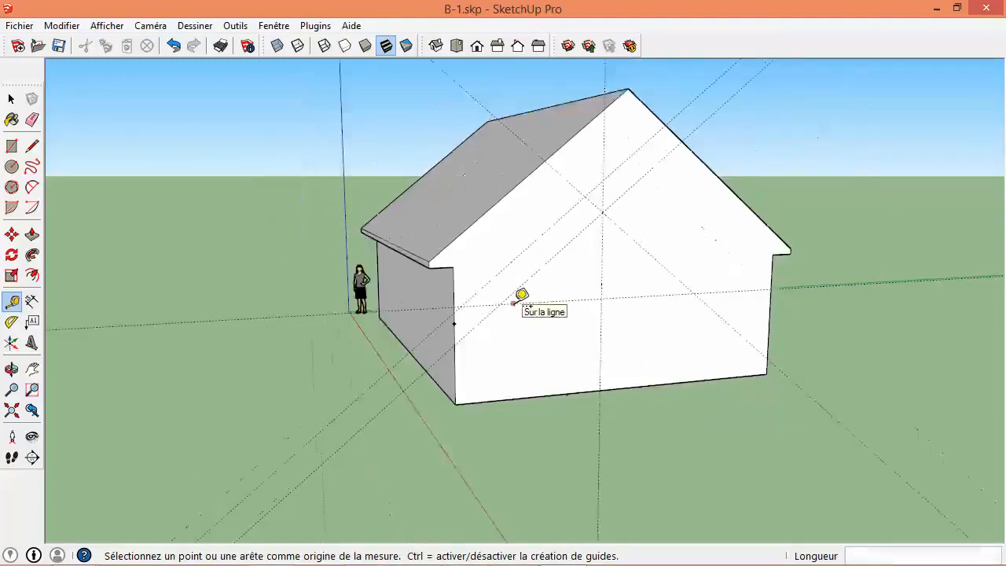
{"action": "scroll", "coordinate": [521, 294], "scroll_direction": "down", "scroll_amount": 1}
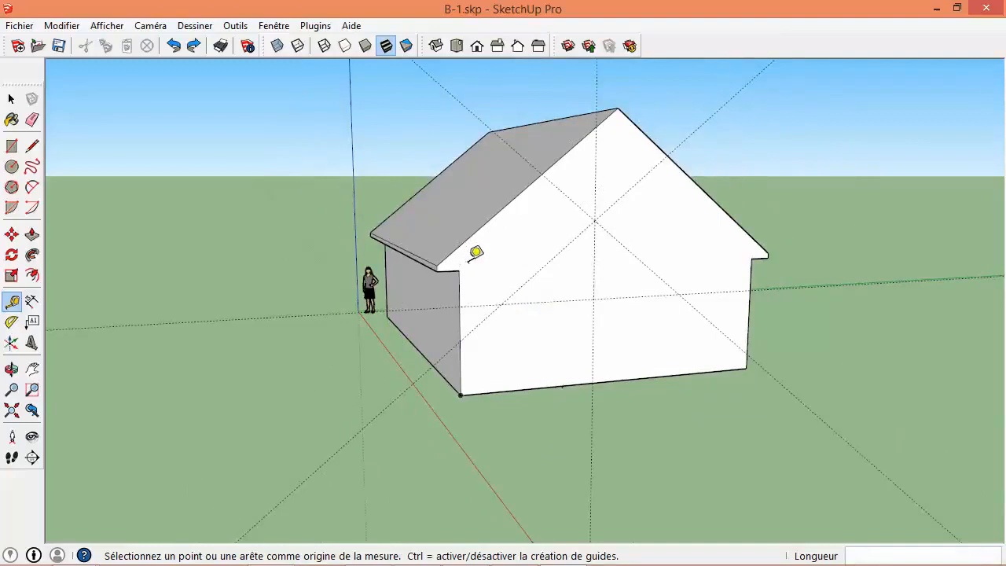
- Undo all the guides and guide points on the gable wall, and erase the restored total height dimension
{"action": "key", "text": "ctrl+z"}
{"action": "key", "text": "ctrl+z"}
{"action": "key", "text": "ctrl+z"}
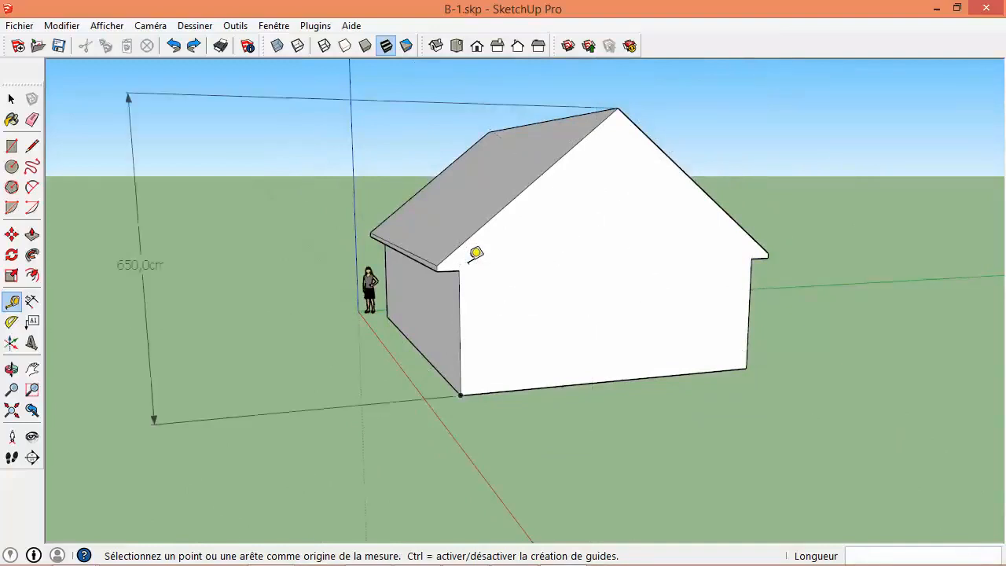
{"action": "key", "text": "e"}
{"action": "left_click", "coordinate": [315, 101]}
- Place guides on the gable wall parallel to both roof slopes, each passing through the lower corner of its eave, about 10 cm in
{"action": "mouse_move", "coordinate": [511, 283]}
{"action": "middle_mouse_down"}
{"action": "mouse_move", "coordinate": [519, 285]}
{"action": "mouse_move", "coordinate": [458, 288]}
{"action": "mouse_move", "coordinate": [496, 283]}
{"action": "mouse_move", "coordinate": [470, 341]}
{"action": "mouse_move", "coordinate": [508, 307]}
{"action": "mouse_move", "coordinate": [461, 262]}
{"action": "middle_mouse_up"}
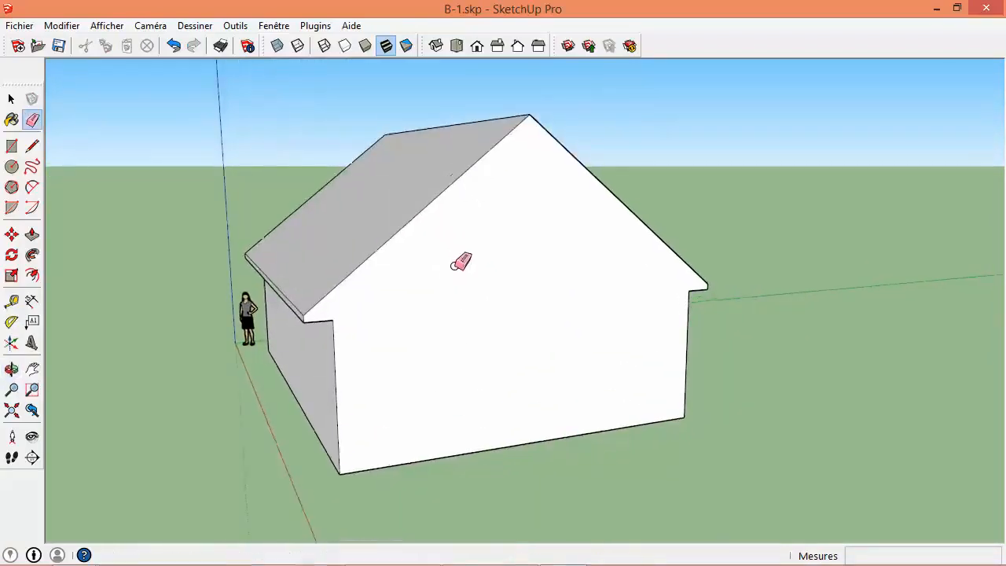
{"action": "scroll", "coordinate": [461, 262], "scroll_direction": "up", "scroll_amount": 1}
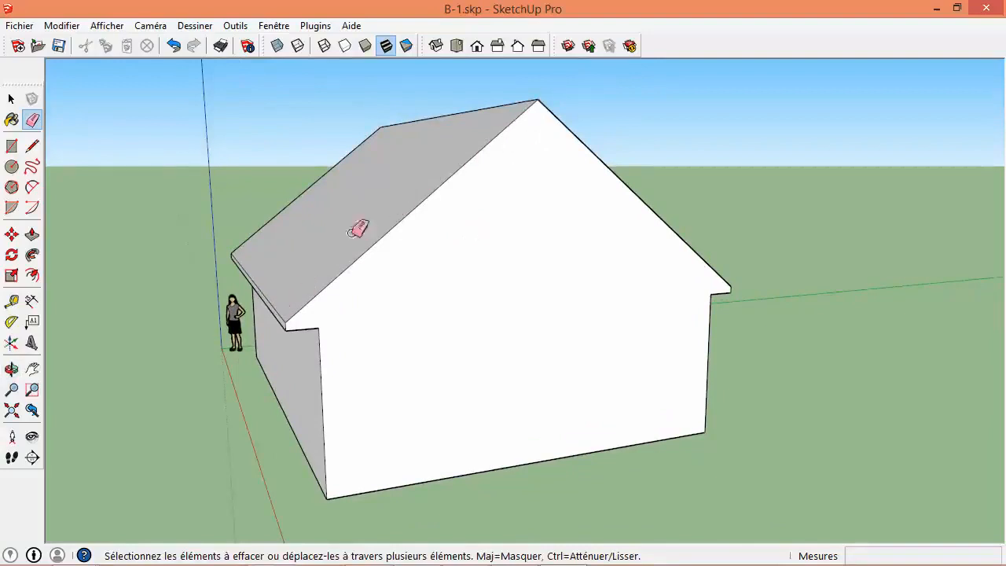
{"action": "left_click", "coordinate": [11, 301]}
{"action": "left_click", "coordinate": [353, 263]}
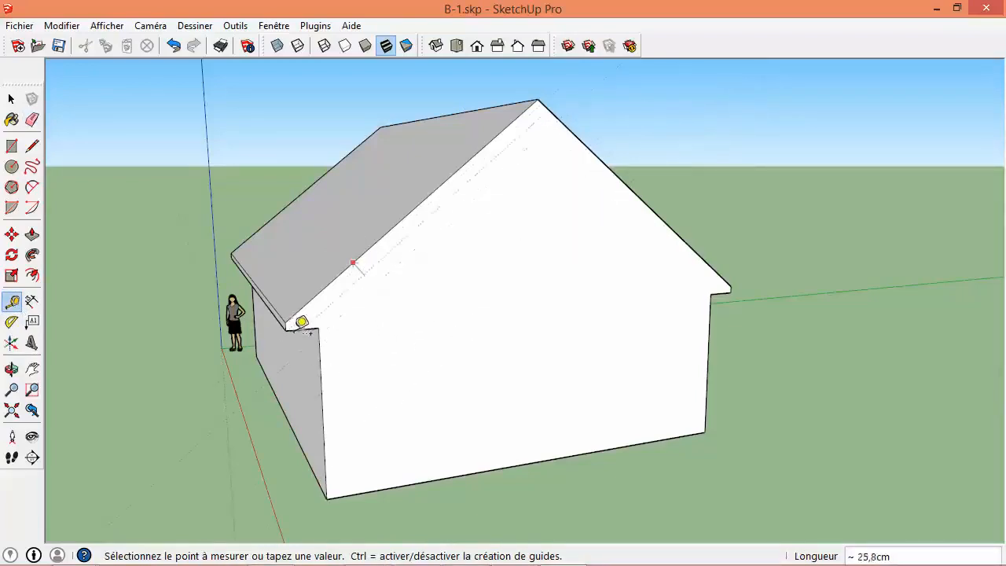
{"action": "scroll", "coordinate": [302, 333], "scroll_direction": "up", "scroll_amount": 1}
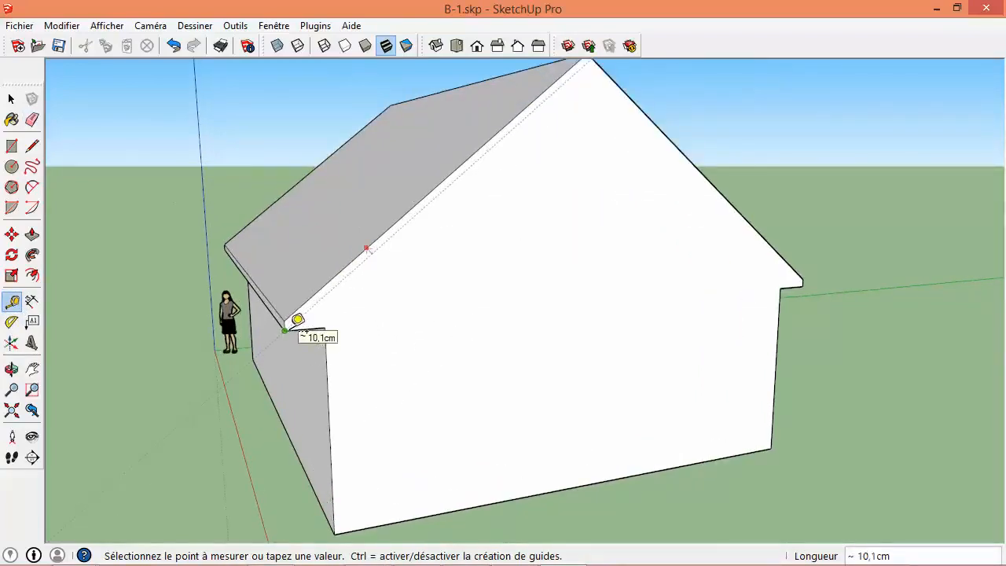
{"action": "left_click", "coordinate": [292, 324]}
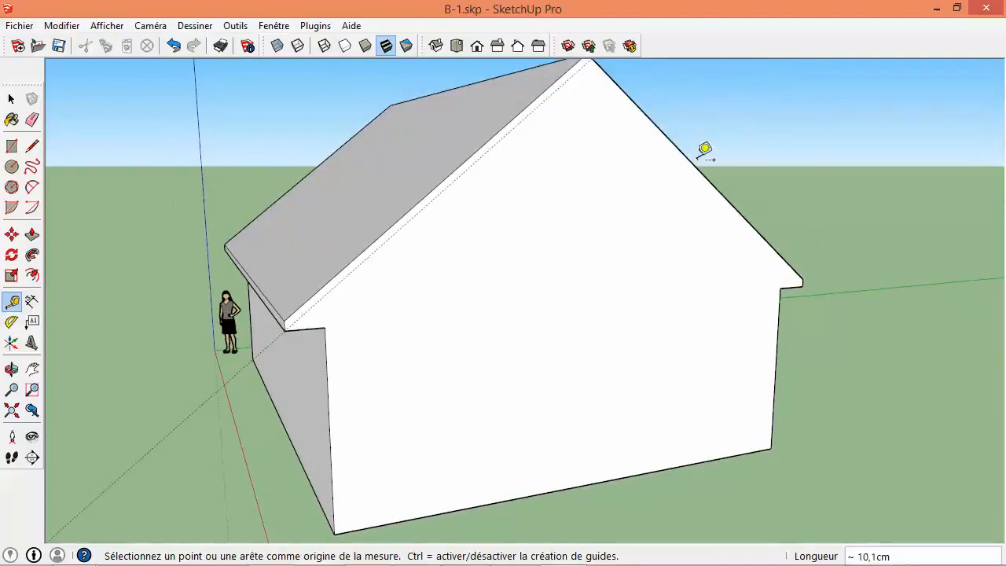
{"action": "left_click", "coordinate": [670, 138]}
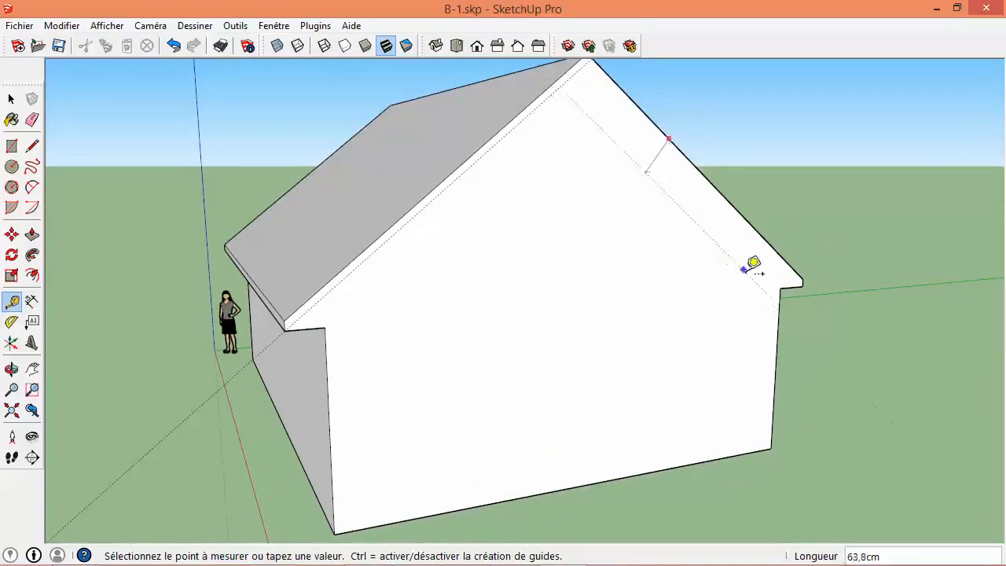
{"action": "left_click", "coordinate": [804, 281]}
{"action": "middle_click_drag", "start_coordinate": [632, 331], "coordinate": [501, 291]}
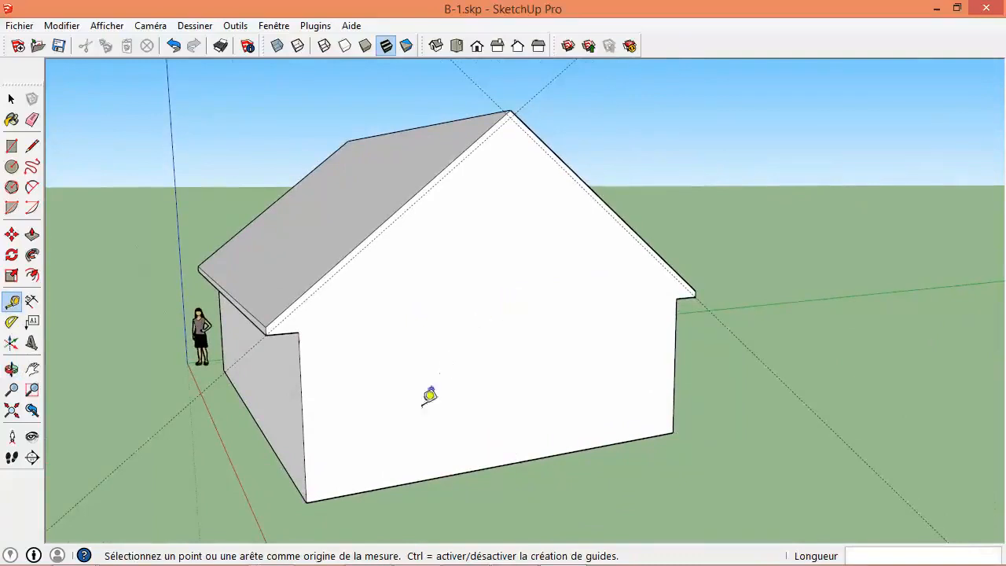
- Place a horizontal guide 5 m above the gable wall's base edge and a vertical guide 320 cm from its near wall edge
{"action": "left_click", "coordinate": [438, 477]}
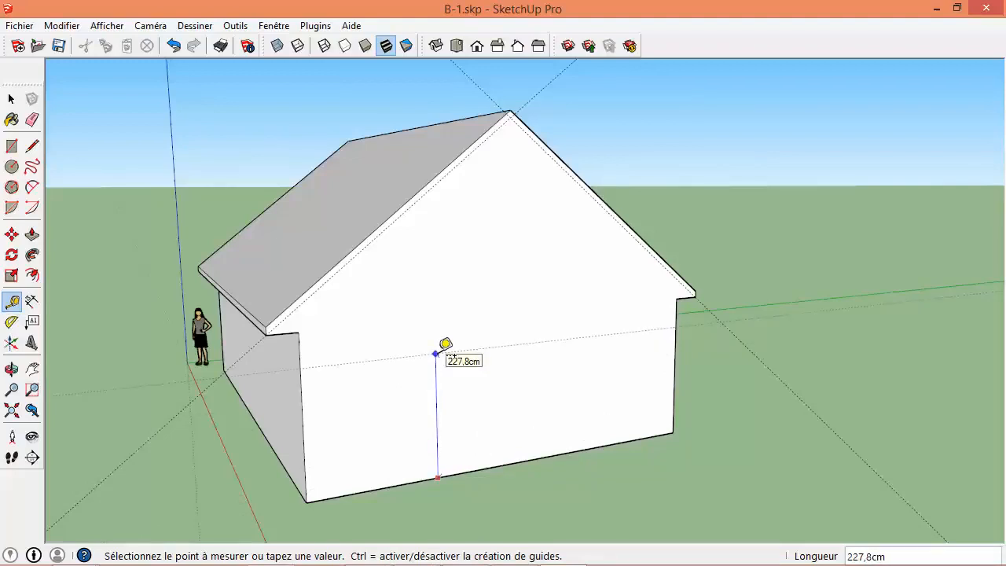
{"action": "left_click", "coordinate": [437, 353]}
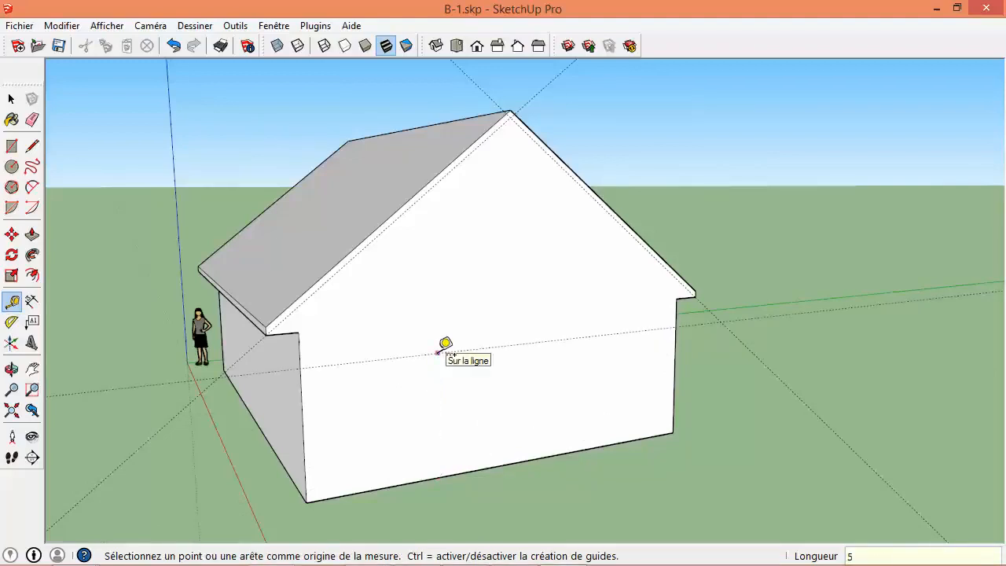
{"action": "key", "text": "Return"}
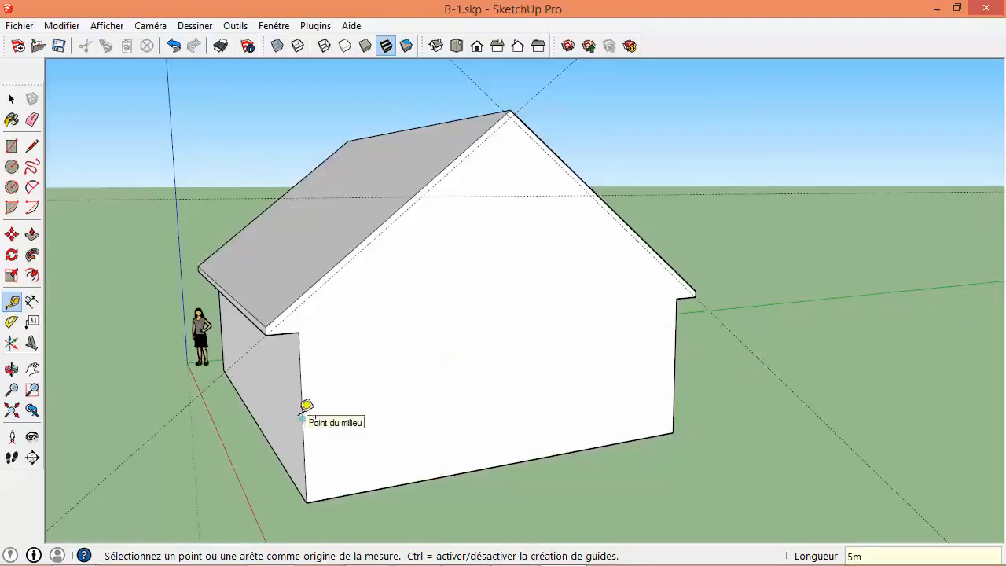
{"action": "left_click", "coordinate": [305, 465]}
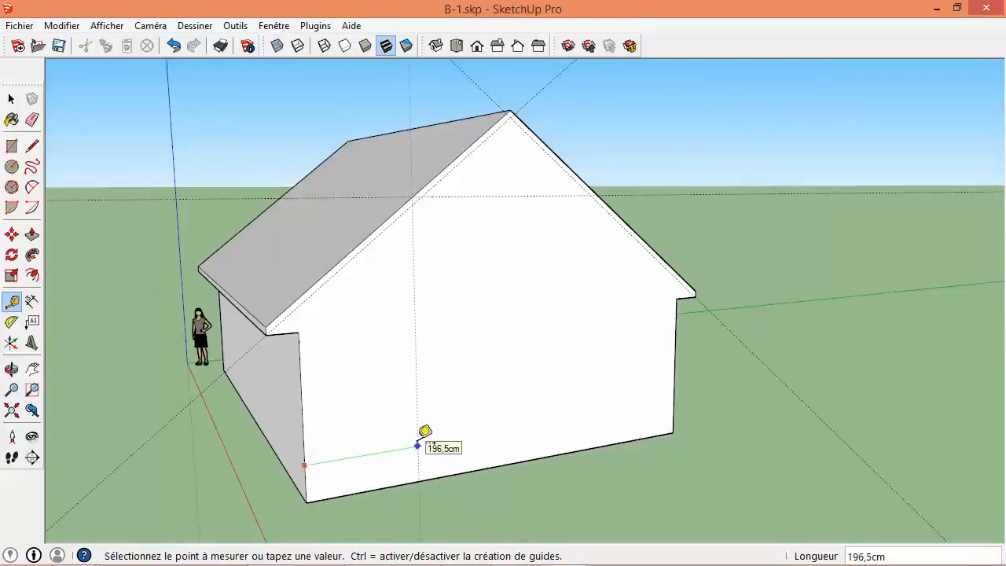
{"action": "left_click", "coordinate": [429, 439]}
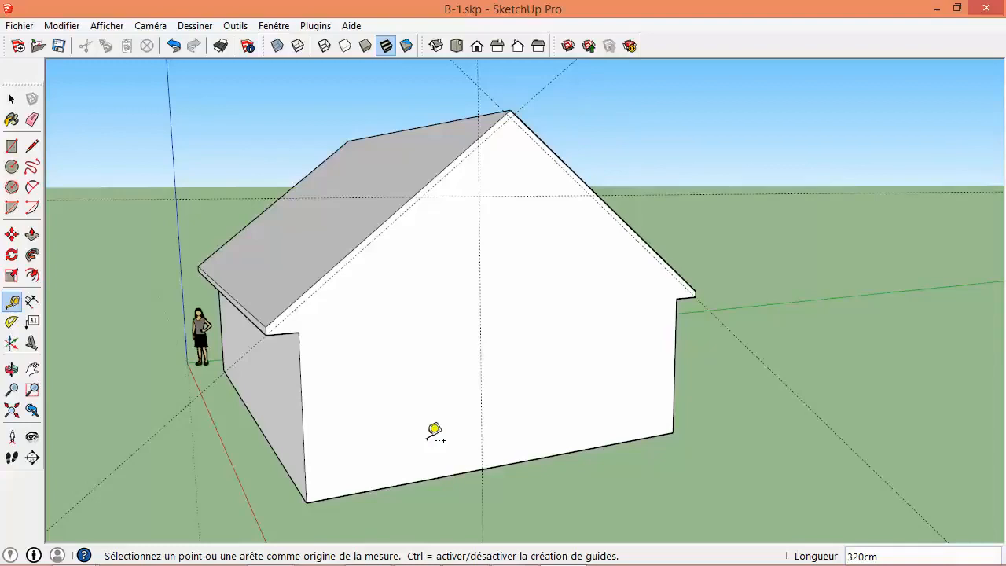
- Place a second horizontal guide across the gable wall, 220 cm above its base edge
{"action": "left_click", "coordinate": [423, 478]}
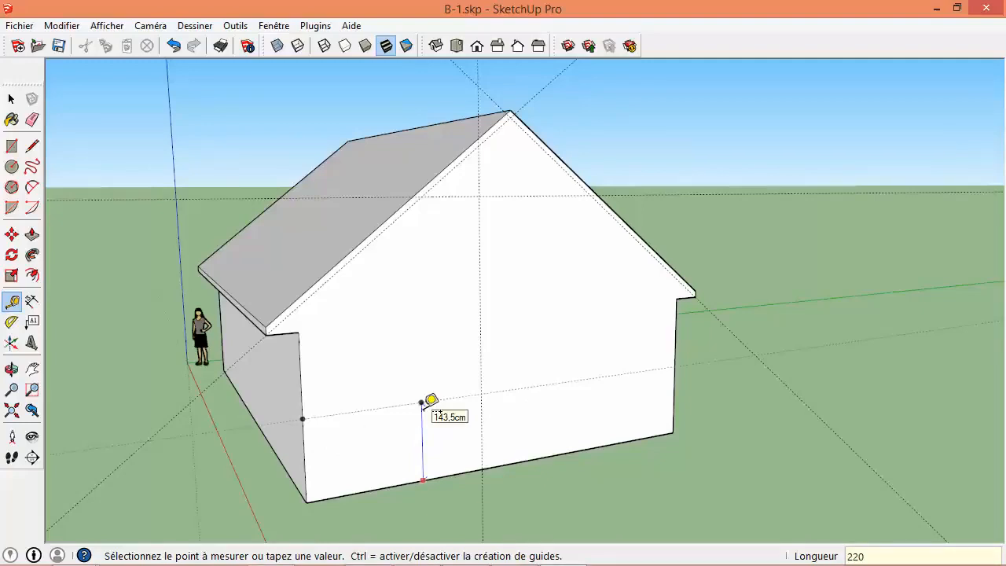
{"action": "type", "text": "220"}
{"action": "key", "text": "Return"}
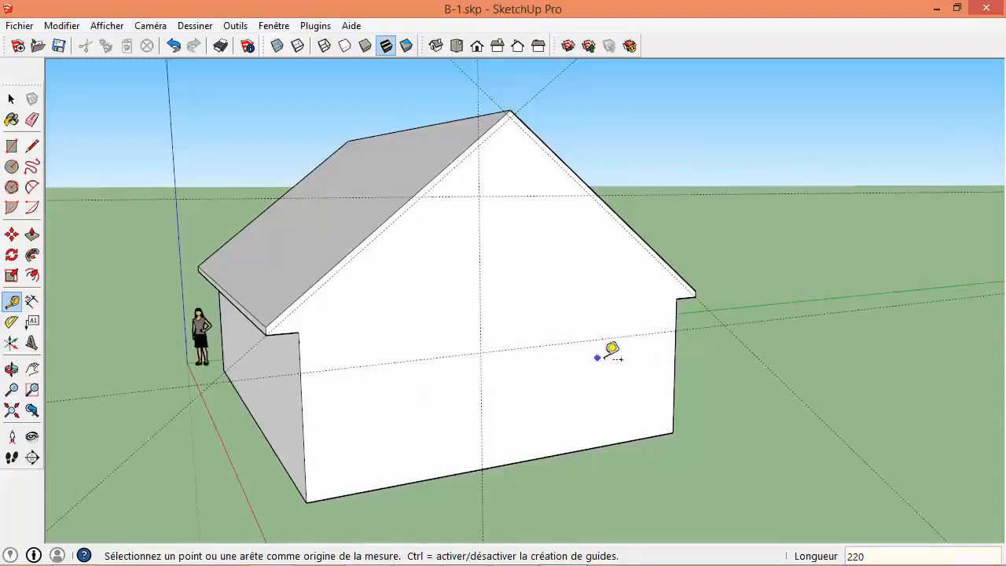
- Place a guide parallel to the near roof slope through the intersection of the vertical guide and the 220 cm horizontal guide
{"action": "middle_click_drag", "start_coordinate": [604, 359], "coordinate": [415, 356]}
{"action": "middle_click_drag", "start_coordinate": [348, 327], "coordinate": [404, 344]}
{"action": "scroll", "coordinate": [371, 296], "scroll_direction": "up", "scroll_amount": 2}
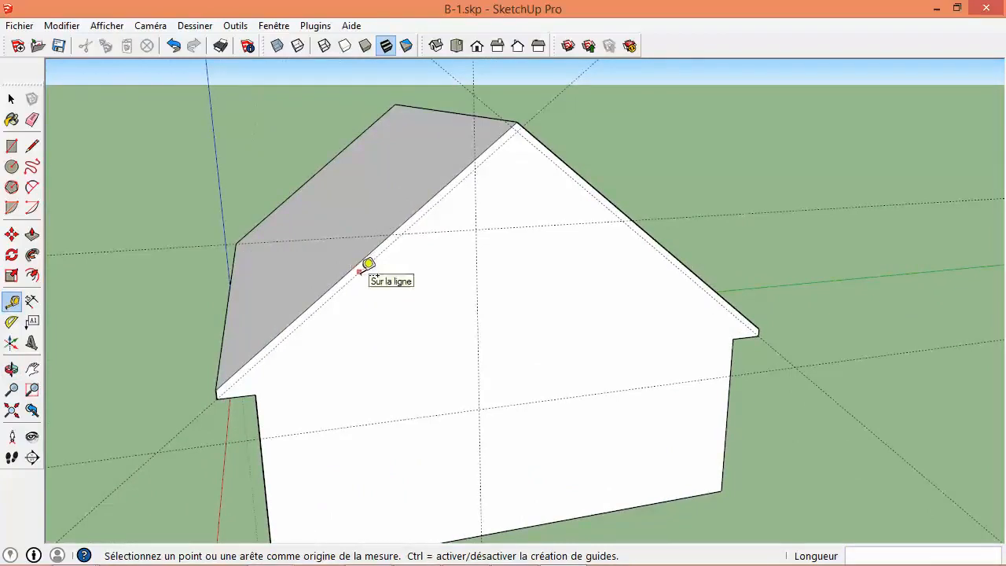
{"action": "left_click", "coordinate": [360, 272]}
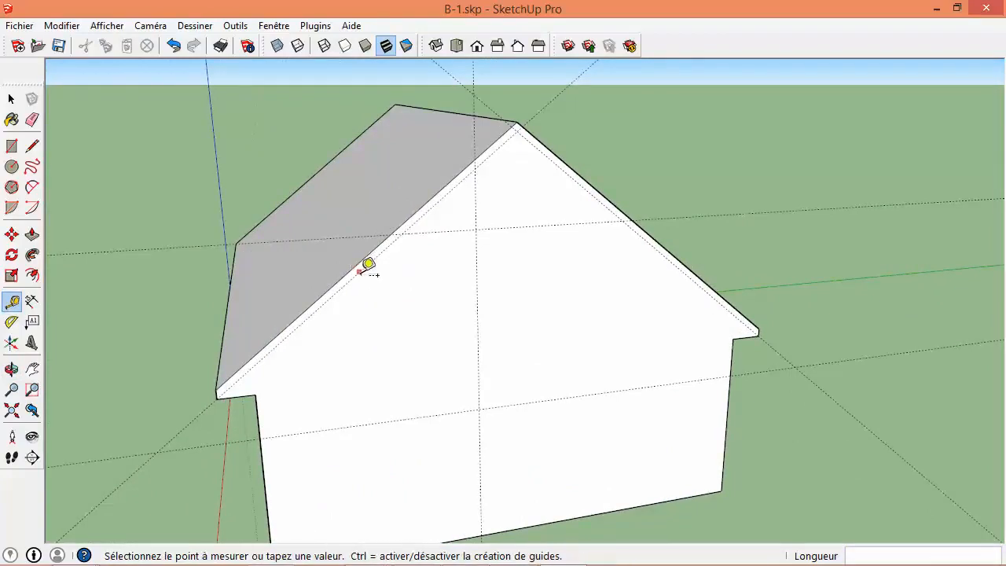
{"action": "left_click", "coordinate": [482, 408]}
{"action": "middle_click_drag", "start_coordinate": [527, 407], "coordinate": [544, 308]}
{"action": "scroll", "coordinate": [543, 307], "scroll_direction": "up", "scroll_amount": 2}
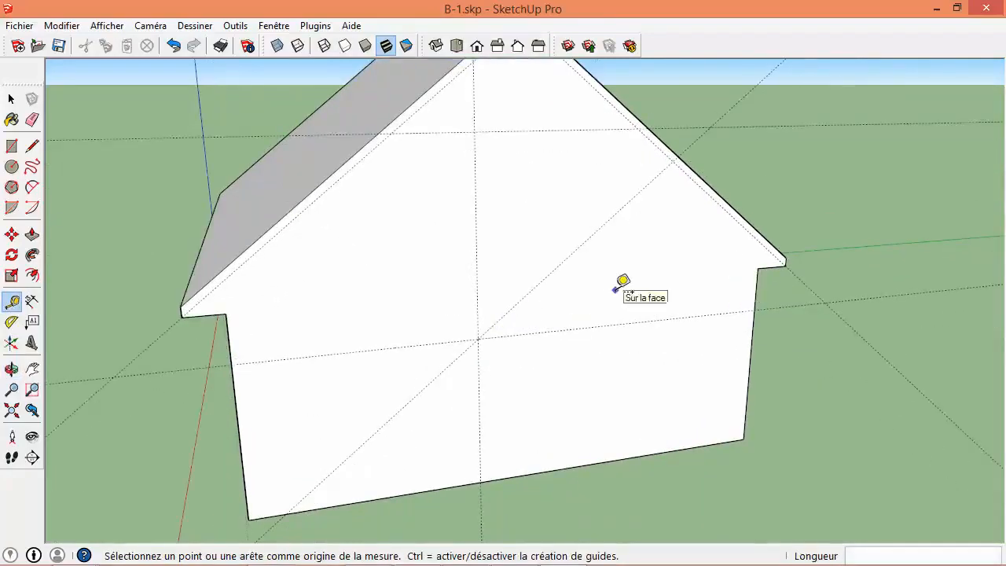
- Try a parallel guide 13 cm above the sloping guide through the intersection, and undo it
{"action": "left_click", "coordinate": [520, 299]}
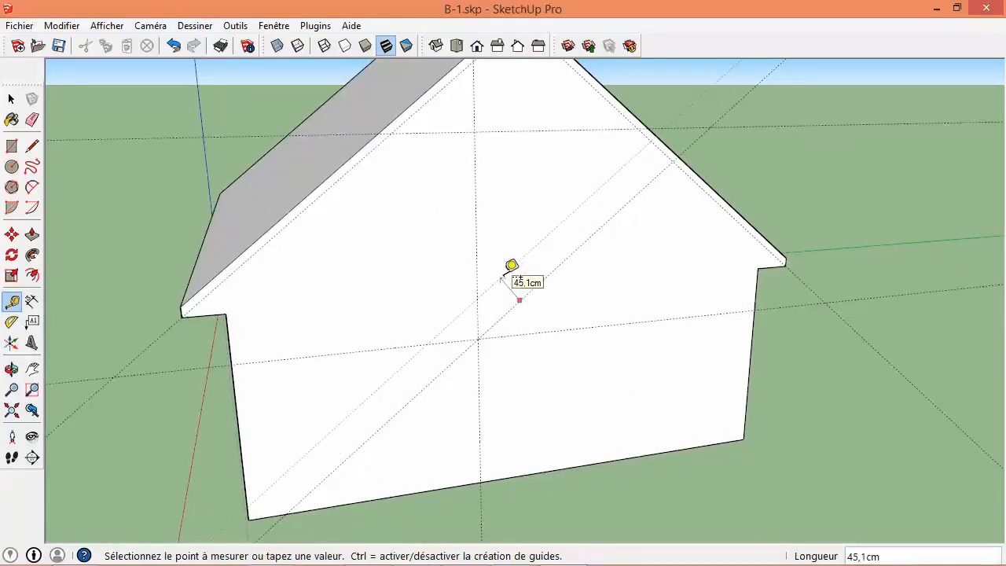
{"action": "left_click", "coordinate": [506, 275]}
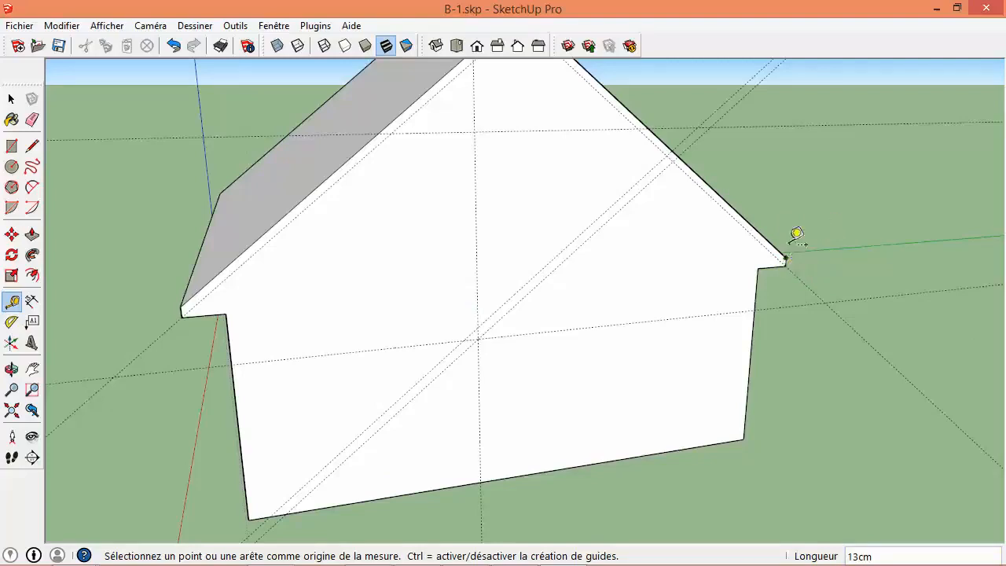
{"action": "key", "text": "ctrl+z"}
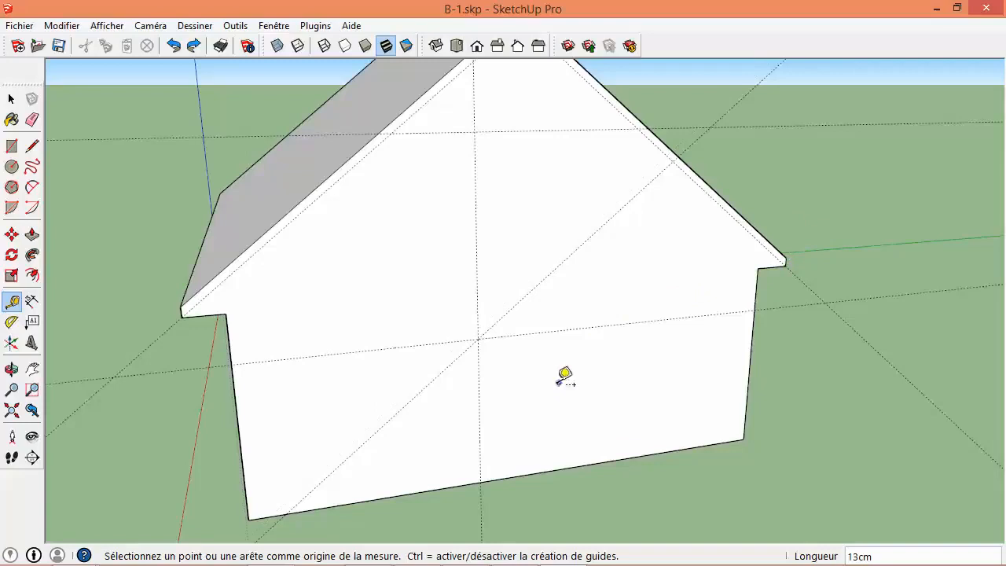
- Place a guide 13 cm from the sloping guide through the intersection, on its side toward the near roof slope
{"action": "left_click", "coordinate": [493, 324]}
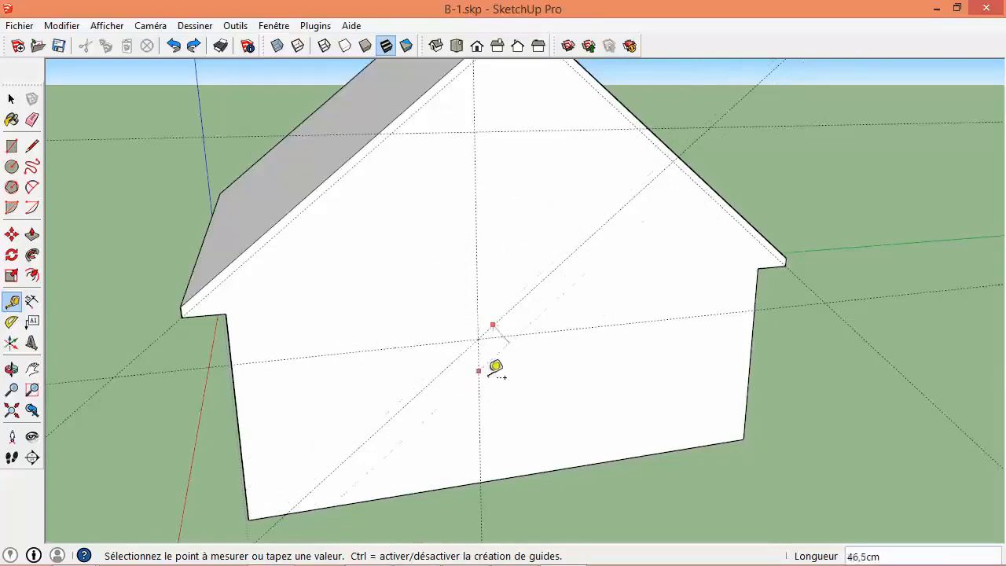
{"action": "left_click", "coordinate": [492, 325]}
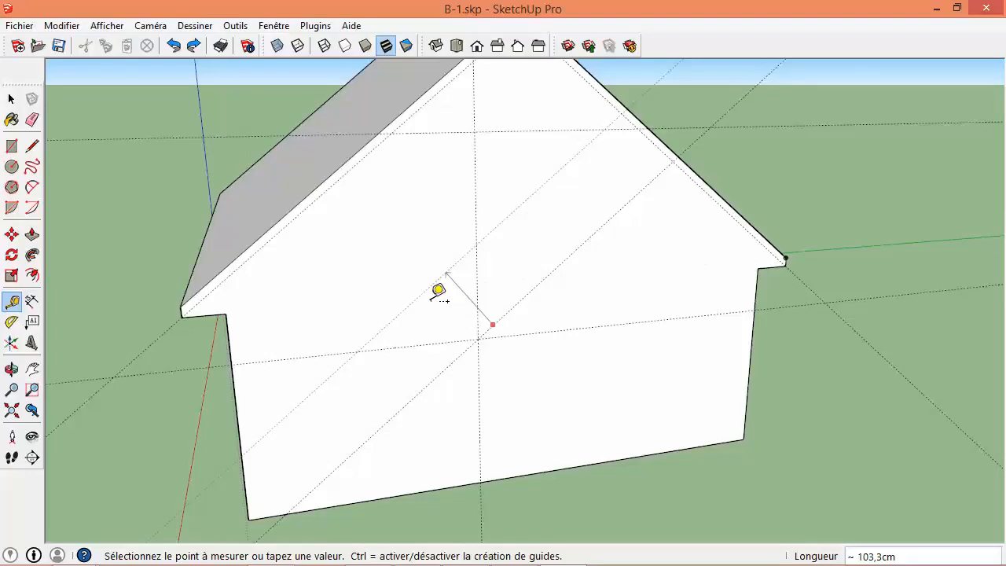
{"action": "left_click", "coordinate": [505, 246]}
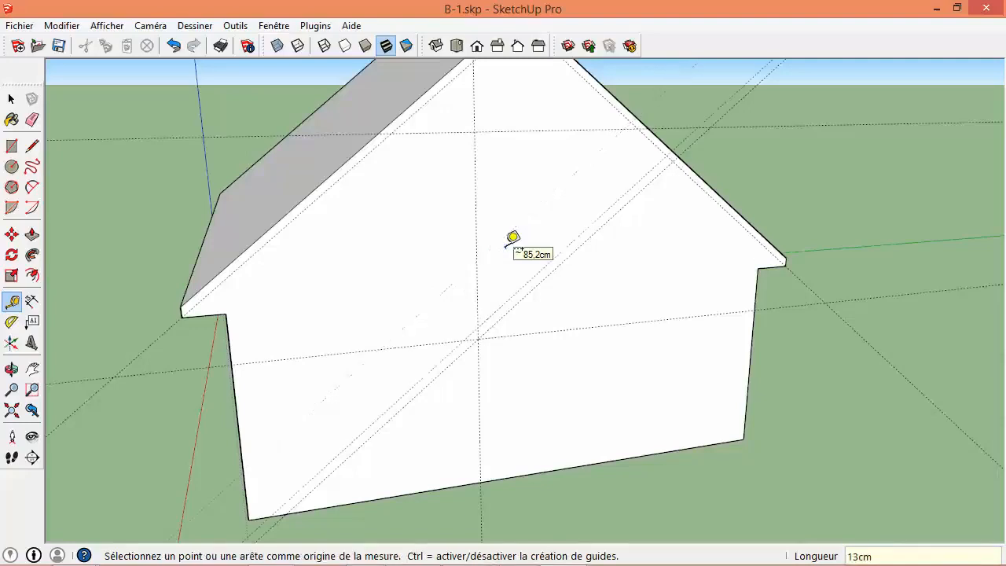
- Place another vertical guide on the gable wall, 50 cm from the existing vertical guide toward the near wall edge
{"action": "left_click", "coordinate": [14, 101]}
{"action": "left_click", "coordinate": [12, 305]}
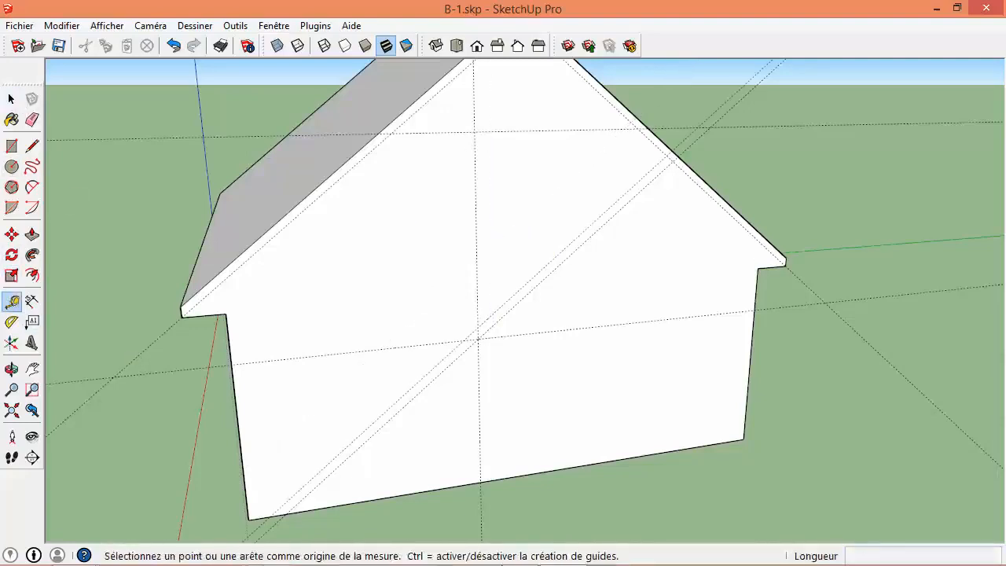
{"action": "left_click", "coordinate": [481, 413]}
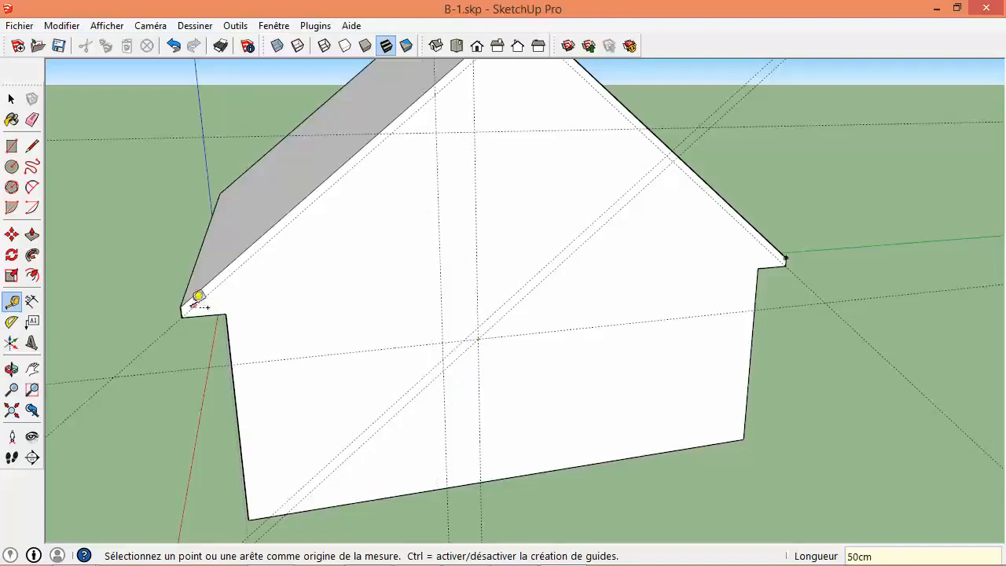
- Place guides on the opposite gable wall parallel to both roof slopes through the lower eave corners, about 10 cm in
{"action": "scroll", "coordinate": [219, 292], "scroll_direction": "down", "scroll_amount": 3}
{"action": "mouse_move", "coordinate": [292, 292]}
{"action": "middle_mouse_down"}
{"action": "mouse_move", "coordinate": [396, 286]}
{"action": "mouse_move", "coordinate": [291, 280]}
{"action": "mouse_move", "coordinate": [294, 312]}
{"action": "middle_mouse_up"}
{"action": "middle_click_drag", "start_coordinate": [231, 223], "coordinate": [638, 207]}
{"action": "middle_click_drag", "start_coordinate": [330, 244], "coordinate": [665, 180]}
{"action": "left_click", "coordinate": [161, 273]}
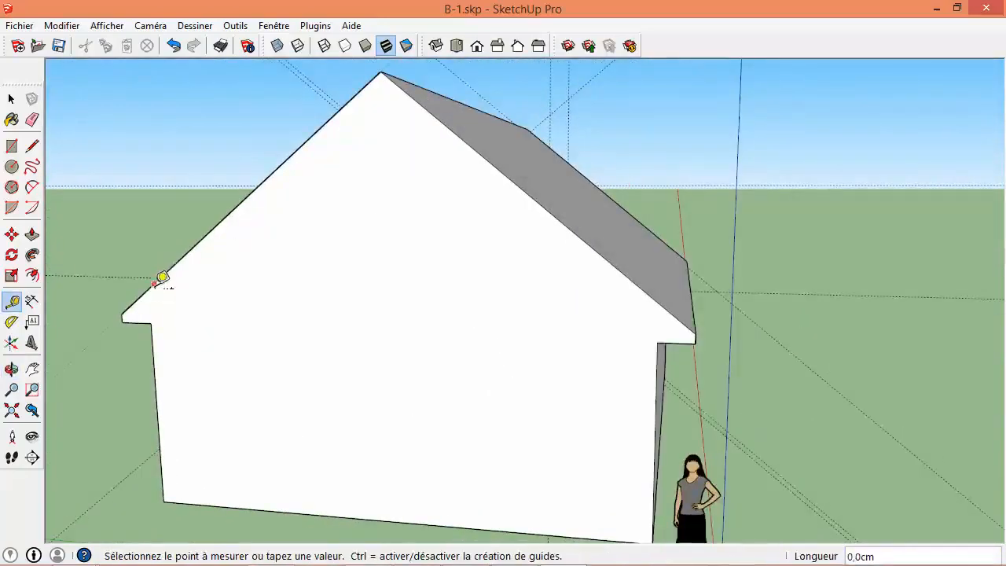
{"action": "left_click", "coordinate": [128, 312]}
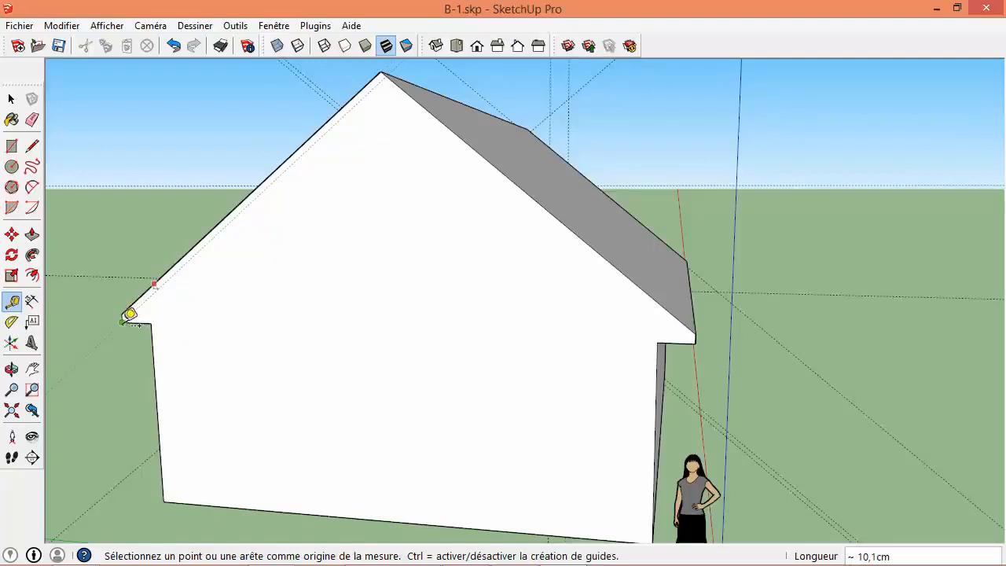
{"action": "left_click", "coordinate": [659, 301]}
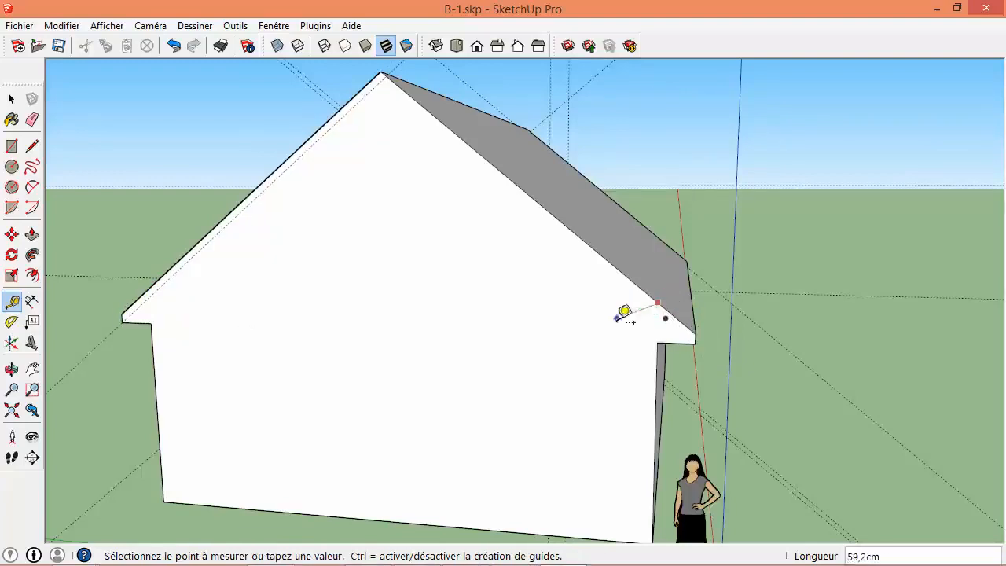
{"action": "left_click", "coordinate": [12, 102]}
{"action": "left_click", "coordinate": [12, 303]}
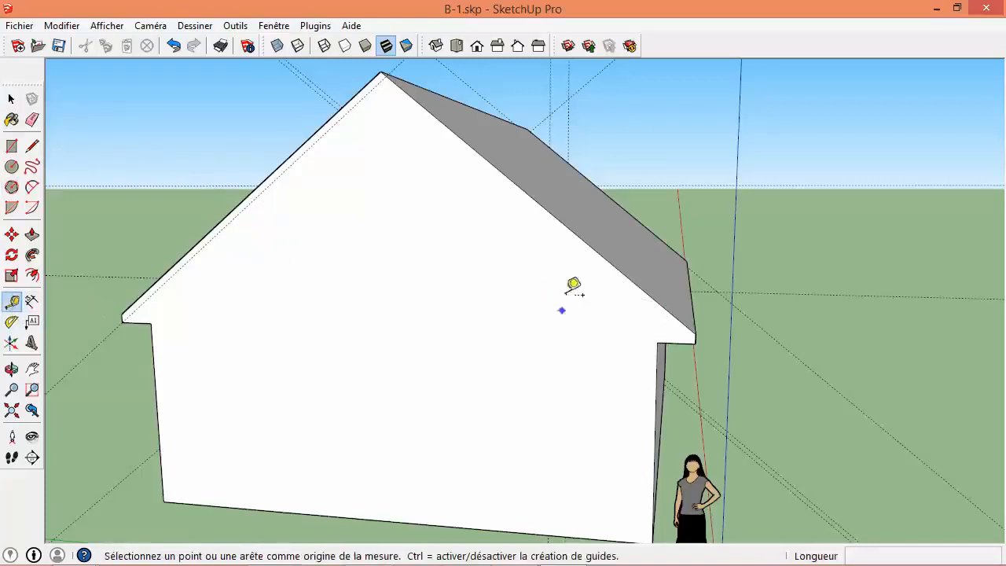
{"action": "left_click", "coordinate": [579, 237]}
{"action": "left_click", "coordinate": [696, 344]}
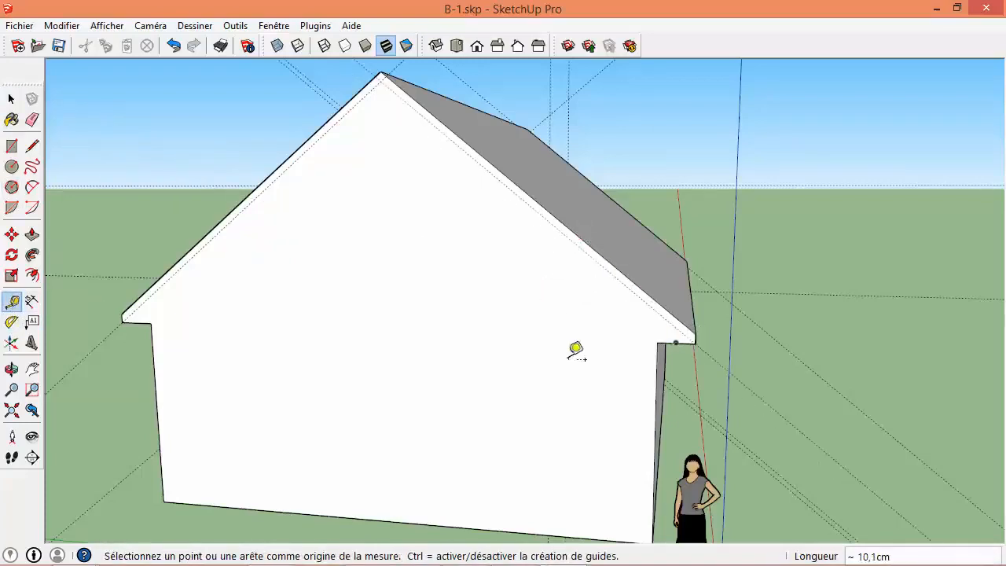
- Place a horizontal guide across the upper part of the opposite gable wall, parallel to its base edge
{"action": "scroll", "coordinate": [573, 354], "scroll_direction": "down", "scroll_amount": 2}
{"action": "middle_click_drag", "start_coordinate": [470, 385], "coordinate": [414, 301]}
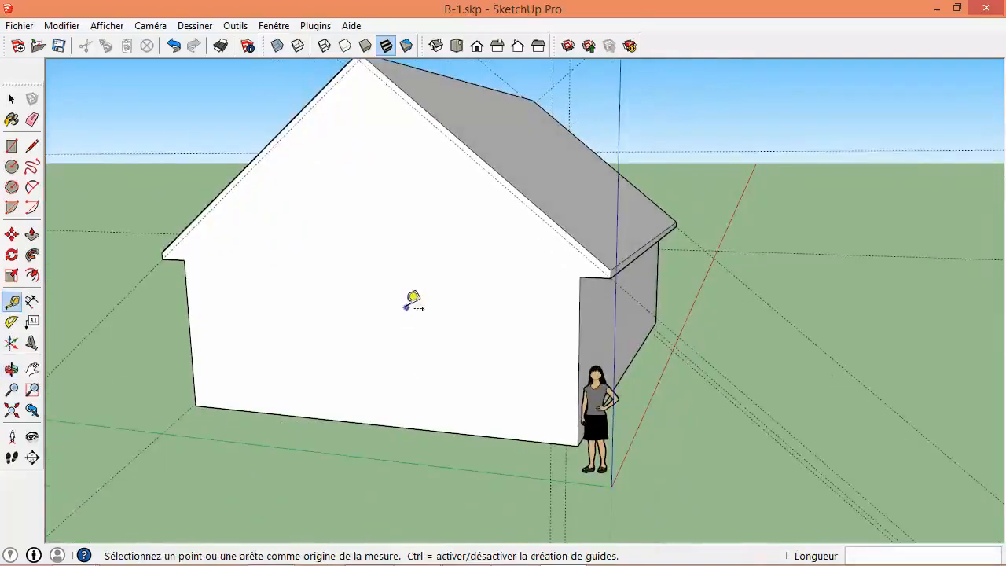
{"action": "left_click", "coordinate": [299, 415]}
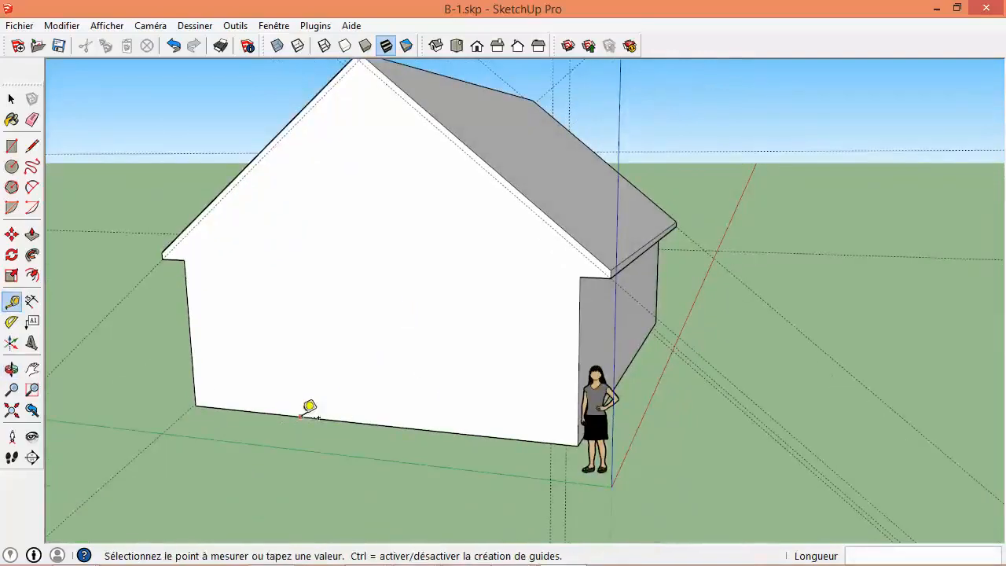
{"action": "left_click", "coordinate": [286, 324]}
- Draw lines over the guides on the opposite gable: up one slope from the eave corner, across the horizontal guide, and down the other slope
{"action": "middle_click_drag", "start_coordinate": [292, 319], "coordinate": [904, 306]}
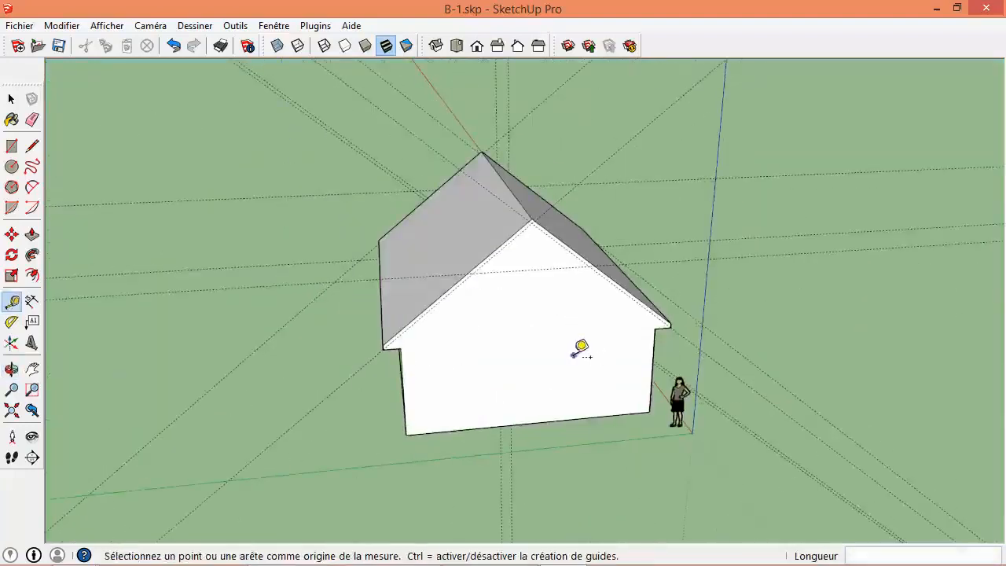
{"action": "middle_click_drag", "start_coordinate": [542, 281], "coordinate": [556, 244]}
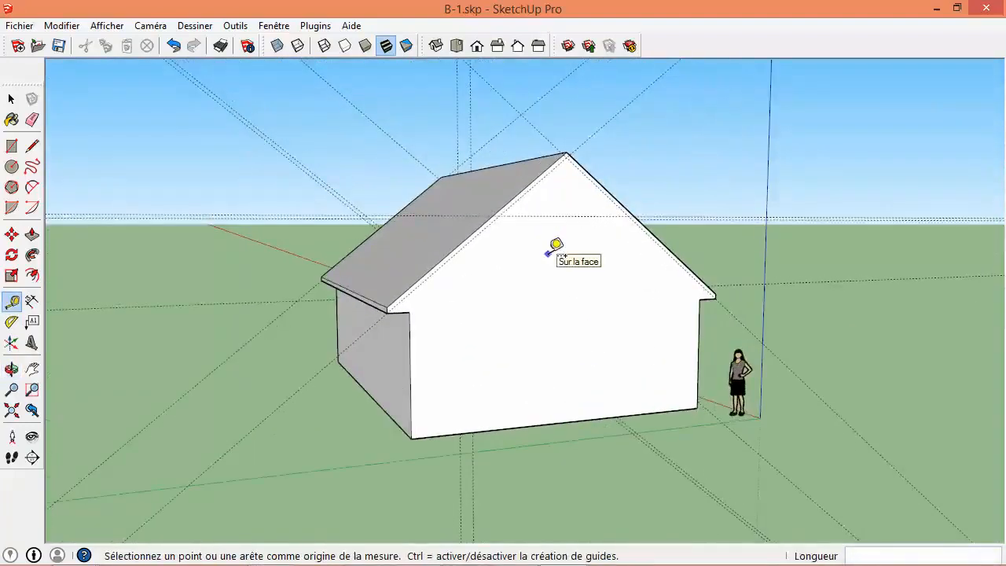
{"action": "scroll", "coordinate": [556, 244], "scroll_direction": "up", "scroll_amount": 1}
{"action": "left_click", "coordinate": [31, 146]}
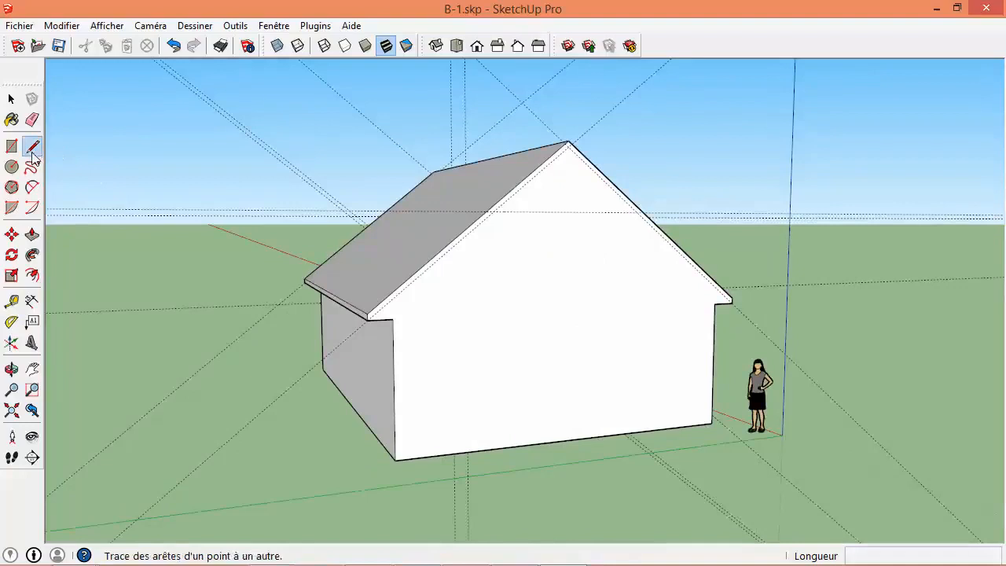
{"action": "scroll", "coordinate": [378, 316], "scroll_direction": "up", "scroll_amount": 4}
{"action": "left_click", "coordinate": [355, 316]}
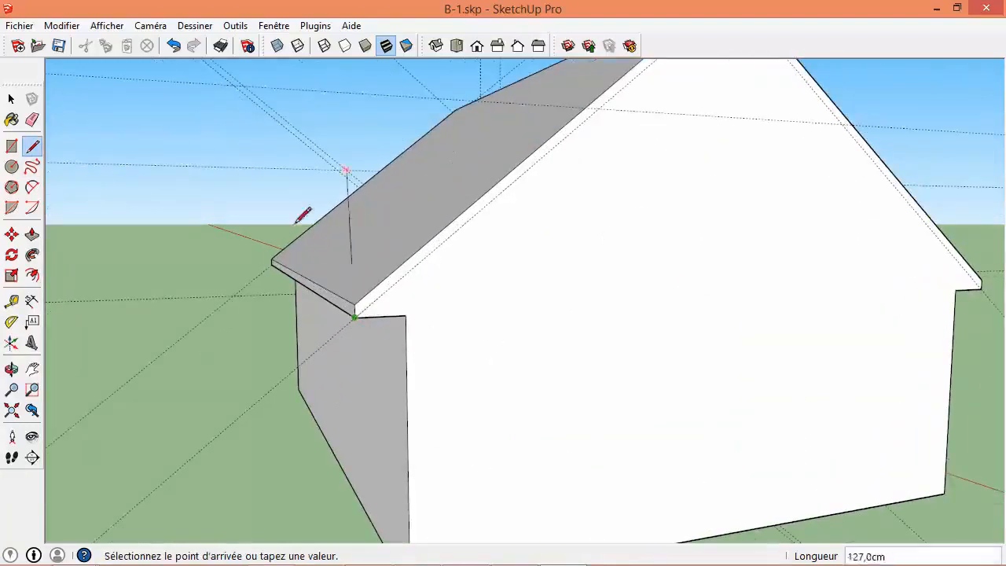
{"action": "scroll", "coordinate": [417, 285], "scroll_direction": "down", "scroll_amount": 4}
{"action": "left_click", "coordinate": [522, 185]}
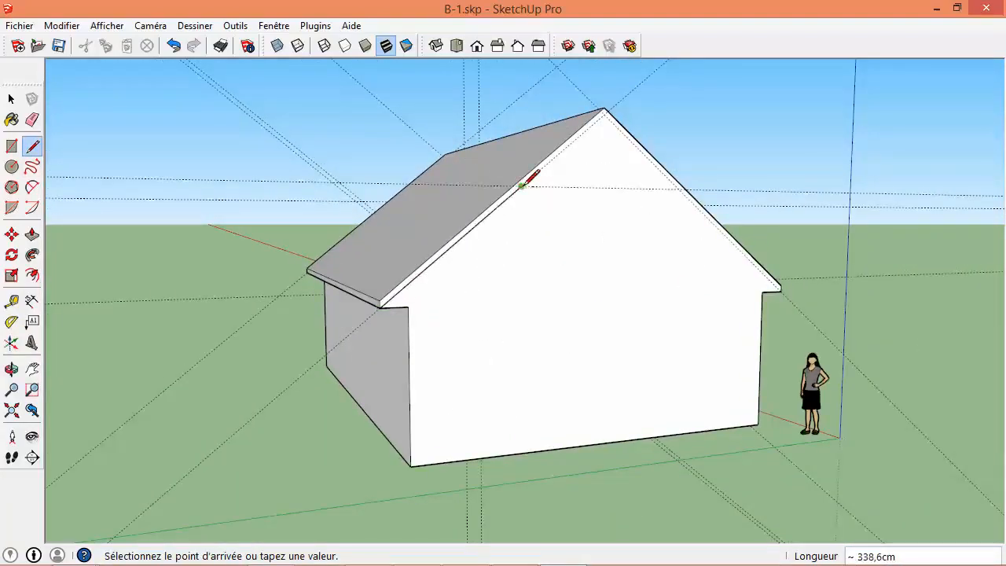
{"action": "left_click", "coordinate": [679, 189]}
{"action": "scroll", "coordinate": [776, 287], "scroll_direction": "up", "scroll_amount": 3}
{"action": "key", "text": "Escape"}
- Trace the same trim outline on the other gable, from one lower eave corner along the slope and horizontal guides to the opposite eave corner
{"action": "mouse_move", "coordinate": [542, 369]}
{"action": "middle_mouse_down"}
{"action": "mouse_move", "coordinate": [535, 373]}
{"action": "mouse_move", "coordinate": [503, 288]}
{"action": "mouse_move", "coordinate": [541, 273]}
{"action": "mouse_move", "coordinate": [452, 248]}
{"action": "middle_mouse_up"}
{"action": "scroll", "coordinate": [506, 370], "scroll_direction": "down", "scroll_amount": 5}
{"action": "middle_click_drag", "start_coordinate": [589, 299], "coordinate": [463, 272]}
{"action": "scroll", "coordinate": [461, 281], "scroll_direction": "up", "scroll_amount": 3}
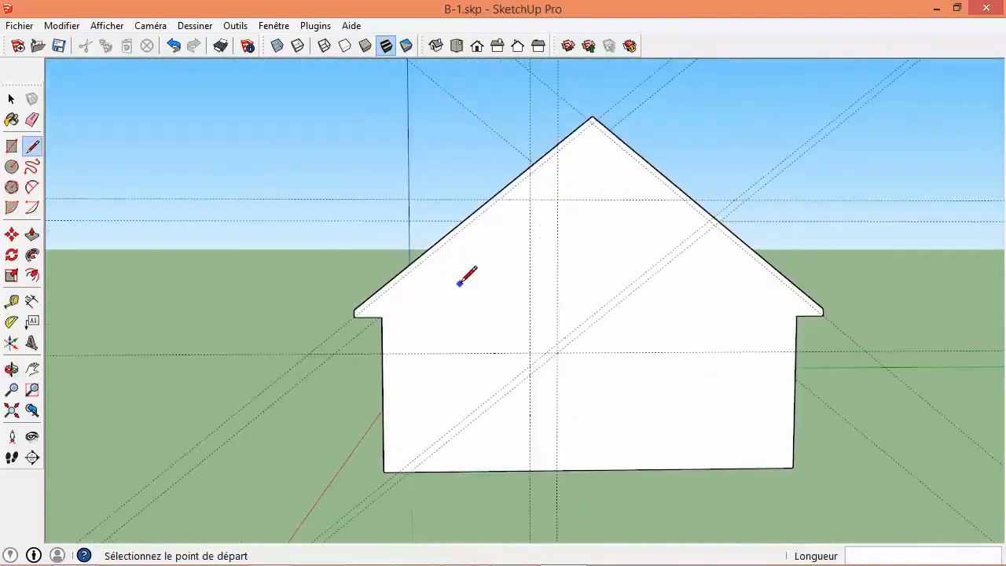
{"action": "scroll", "coordinate": [431, 296], "scroll_direction": "up", "scroll_amount": 2}
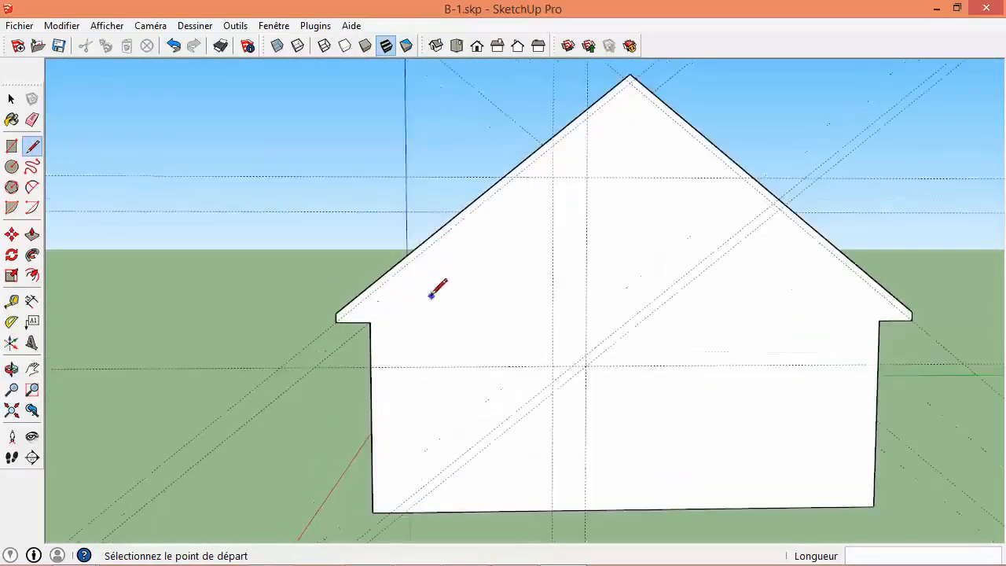
{"action": "left_click", "coordinate": [337, 321]}
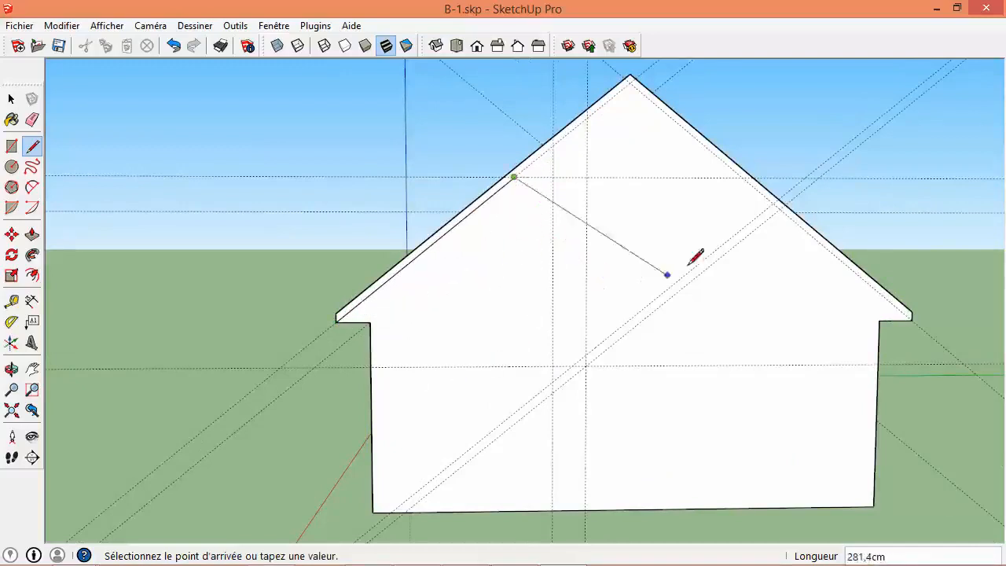
{"action": "left_click", "coordinate": [743, 176]}
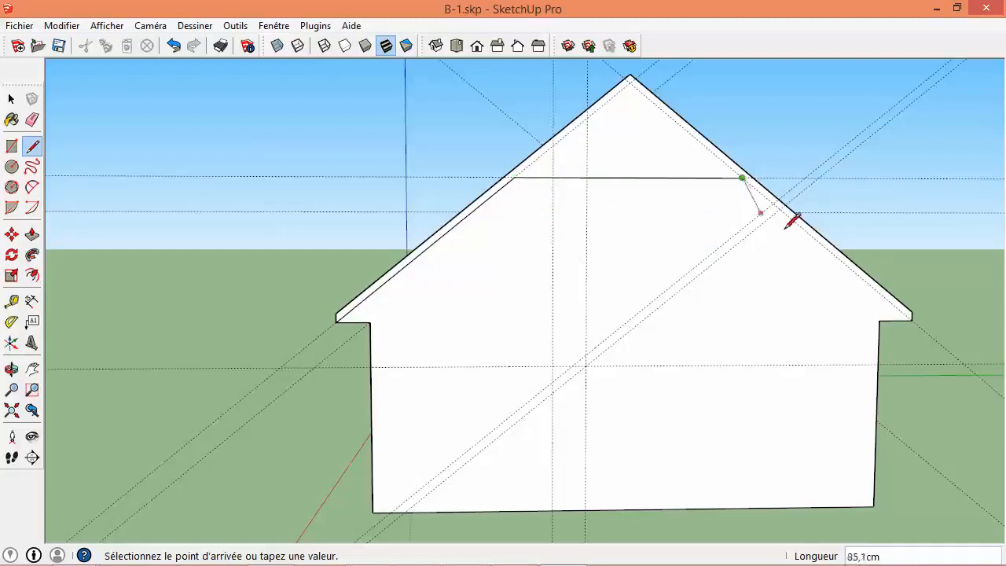
{"action": "left_click", "coordinate": [913, 318]}
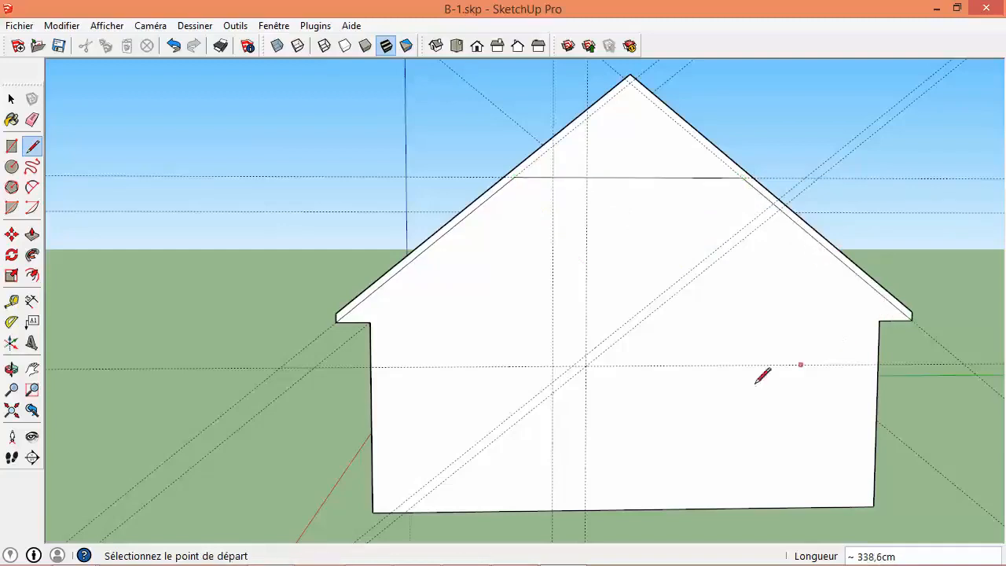
- Outline the extension along the gable guides: a vertical wall line from the base, a sloping eave return, a short vertical end and the upper roof slope
{"action": "left_click", "coordinate": [585, 509]}
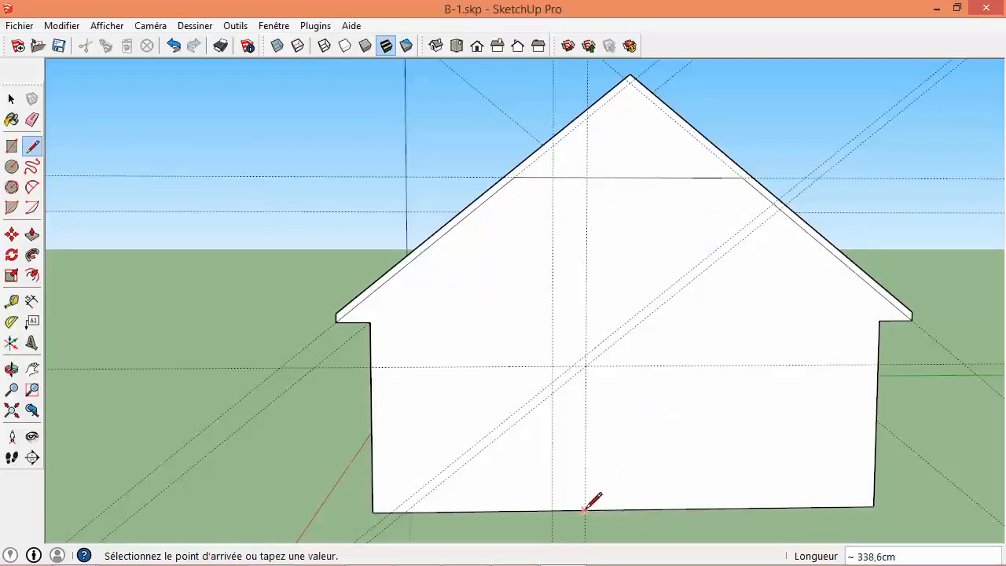
{"action": "left_click", "coordinate": [585, 366]}
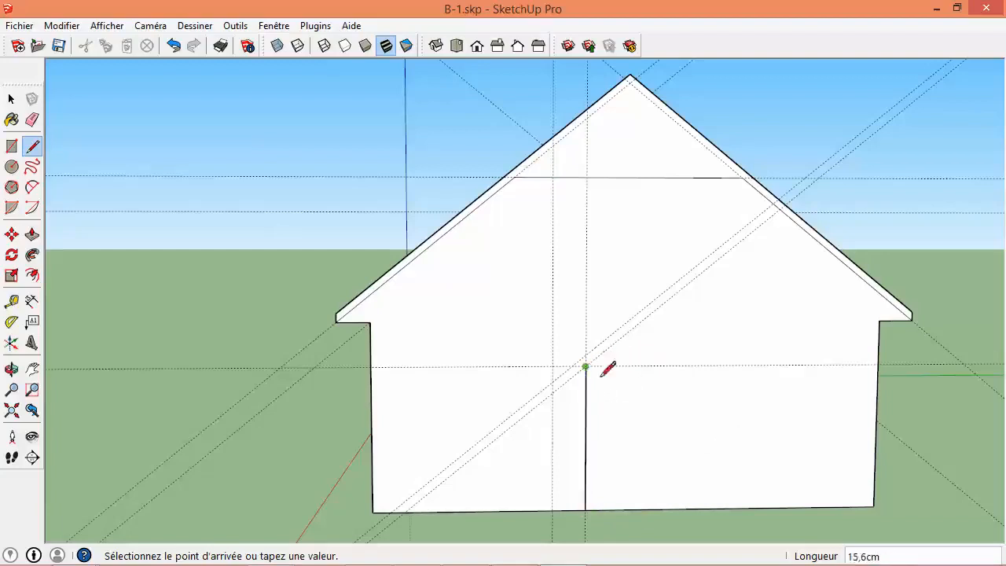
{"action": "left_click", "coordinate": [552, 392]}
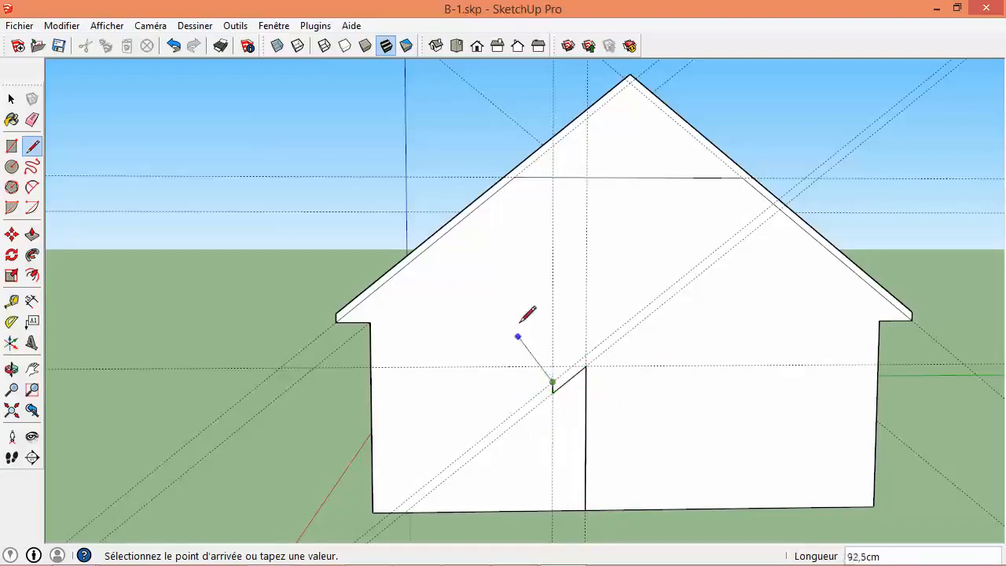
{"action": "left_click", "coordinate": [778, 200]}
{"action": "middle_click_drag", "start_coordinate": [503, 292], "coordinate": [524, 297]}
{"action": "scroll", "coordinate": [526, 295], "scroll_direction": "down", "scroll_amount": 2}
{"action": "scroll", "coordinate": [584, 265], "scroll_direction": "up", "scroll_amount": 2}
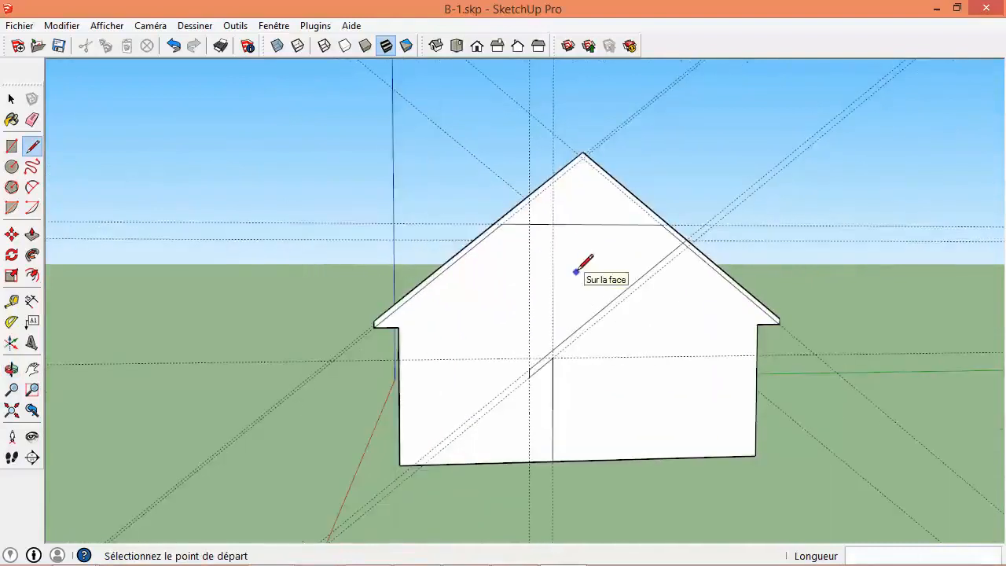
{"action": "key", "text": "space"}
{"action": "middle_click_drag", "start_coordinate": [577, 274], "coordinate": [543, 313]}
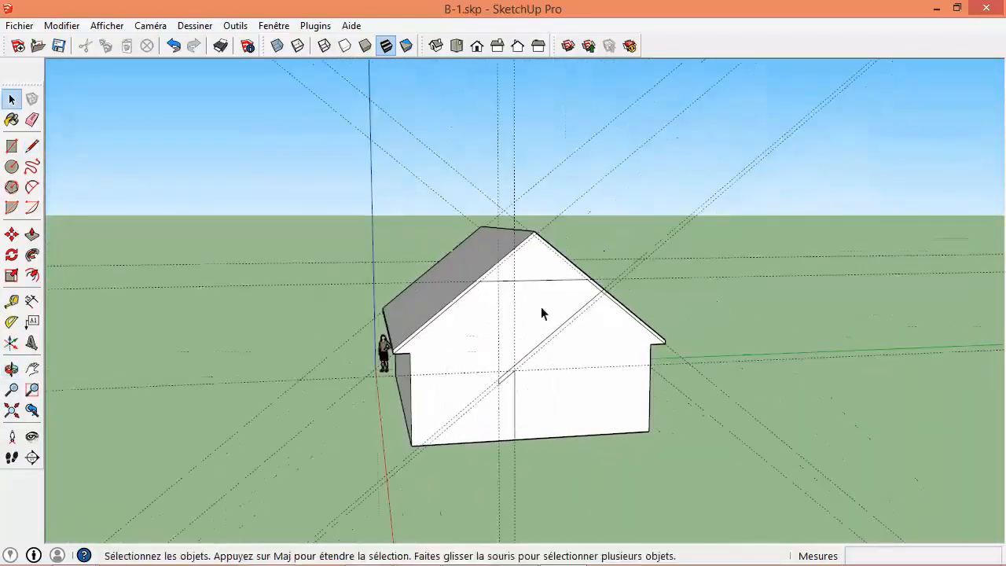
- Delete all the guides from the model, and undo that deletion
{"action": "left_click", "coordinate": [31, 121]}
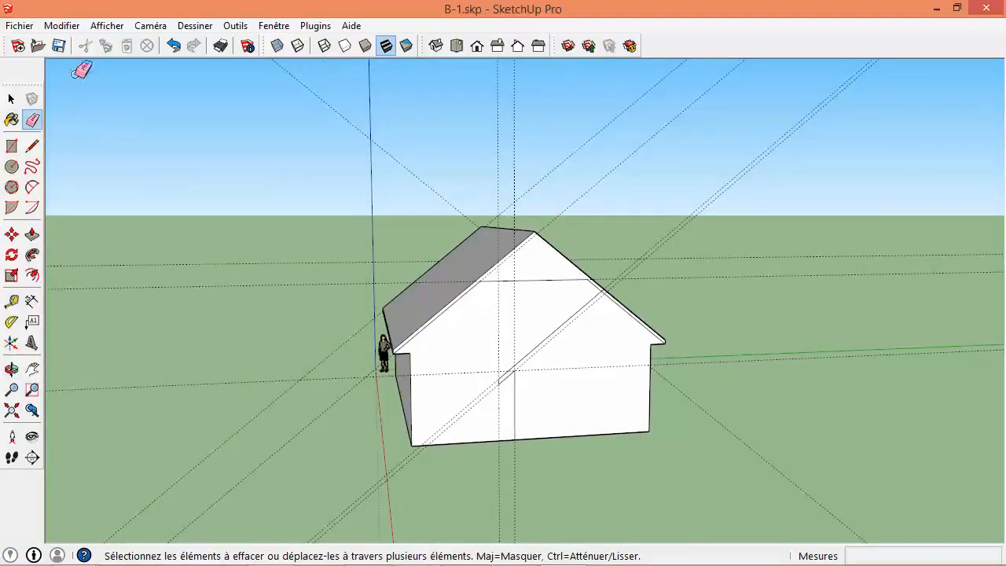
{"action": "left_click", "coordinate": [64, 27]}
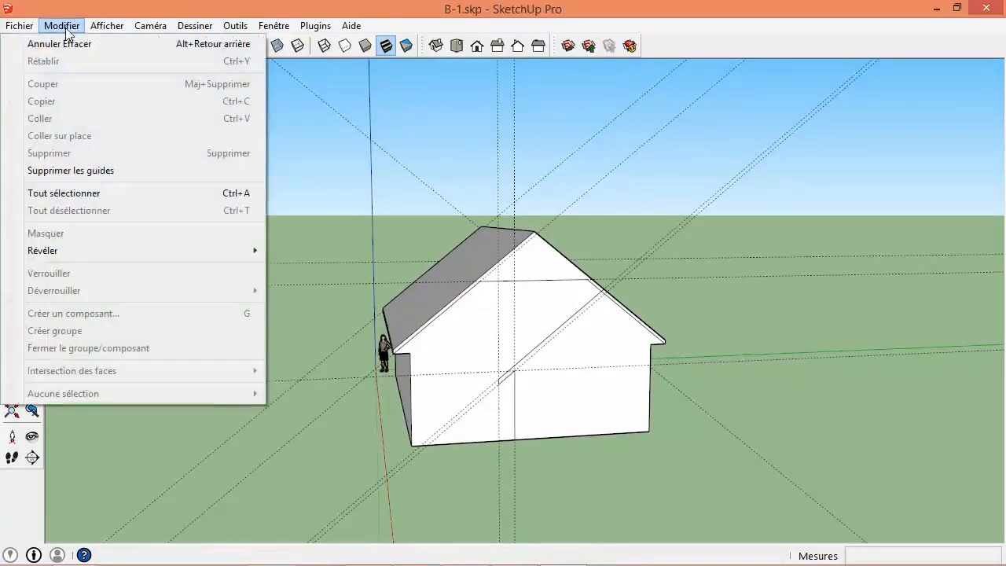
{"action": "left_click", "coordinate": [72, 171]}
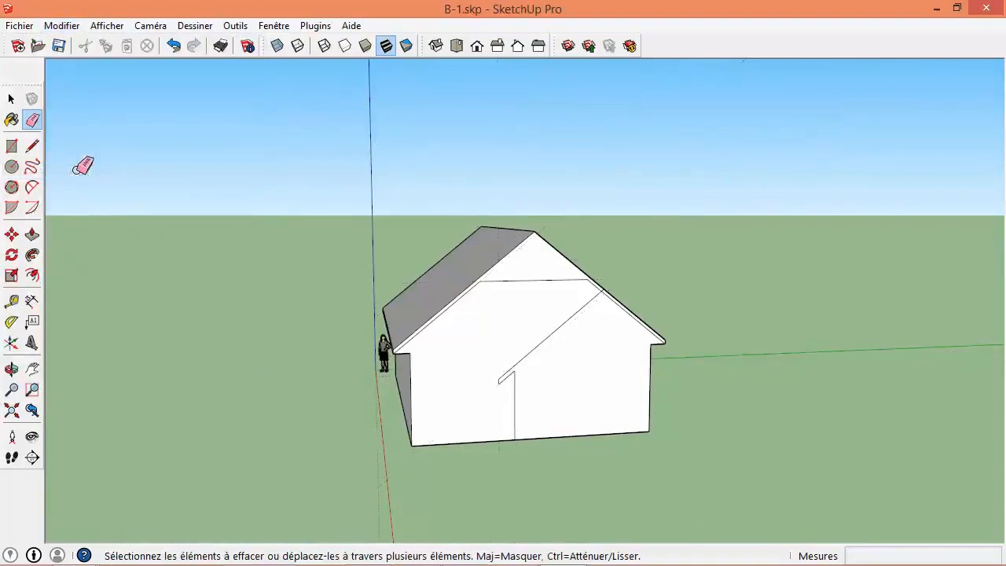
{"action": "scroll", "coordinate": [629, 315], "scroll_direction": "up", "scroll_amount": 4}
{"action": "scroll", "coordinate": [512, 401], "scroll_direction": "down", "scroll_amount": 1}
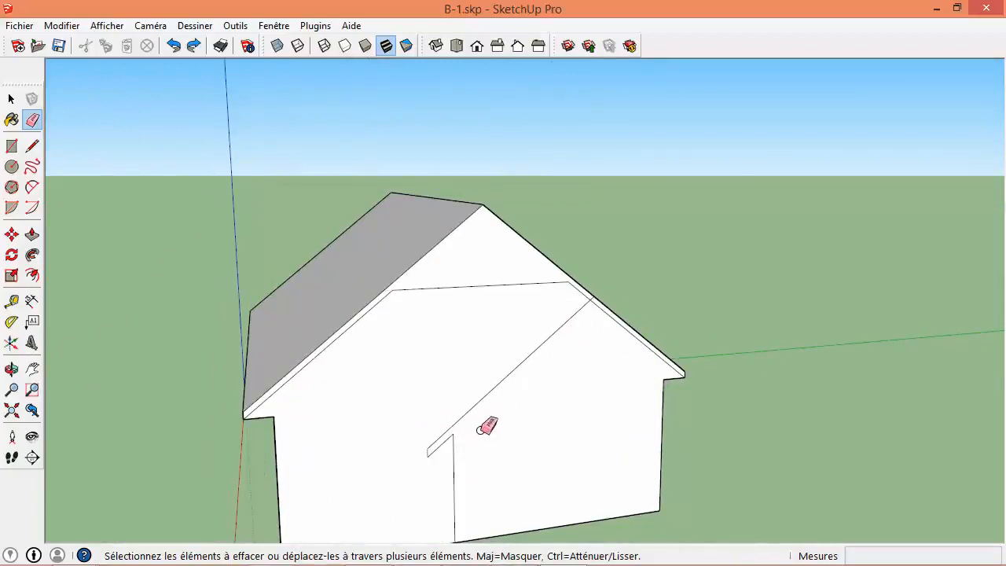
{"action": "key", "text": "ctrl+z"}
- Draw the extension's lower roof line from the top of its vertical wall line along the sloping guide to the inner trim line
{"action": "key", "text": "l"}
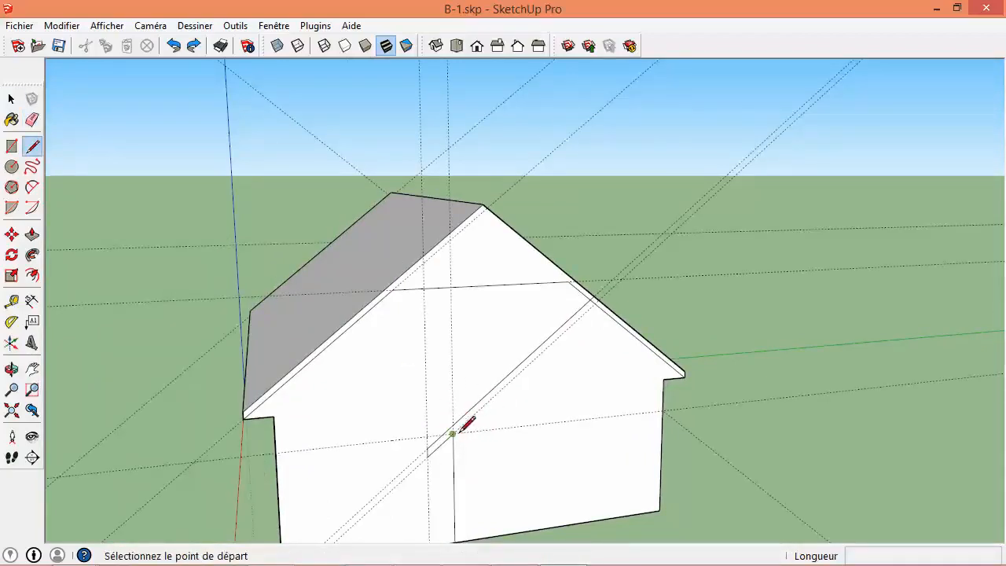
{"action": "left_click", "coordinate": [454, 433]}
{"action": "scroll", "coordinate": [606, 314], "scroll_direction": "up", "scroll_amount": 4}
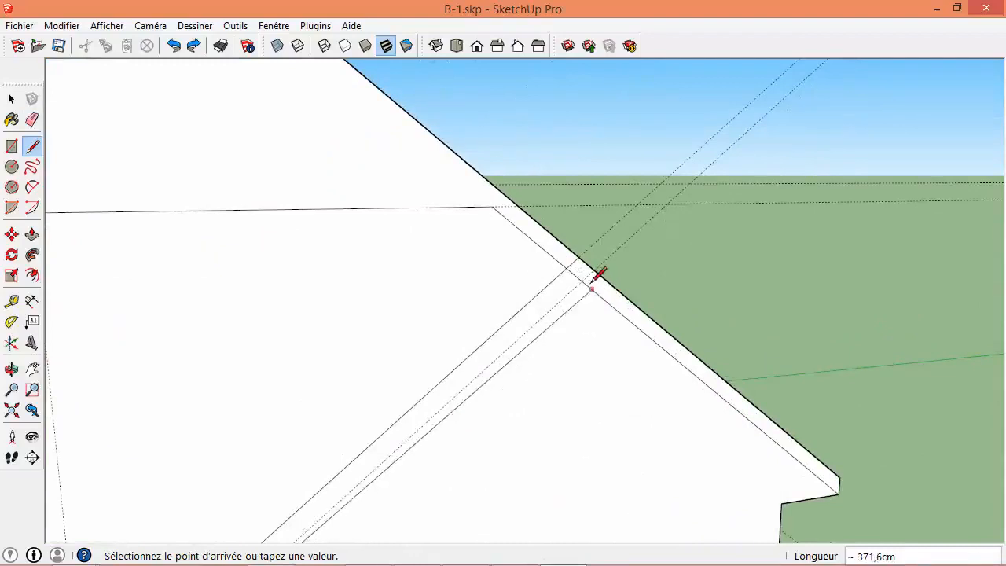
{"action": "left_click", "coordinate": [582, 281]}
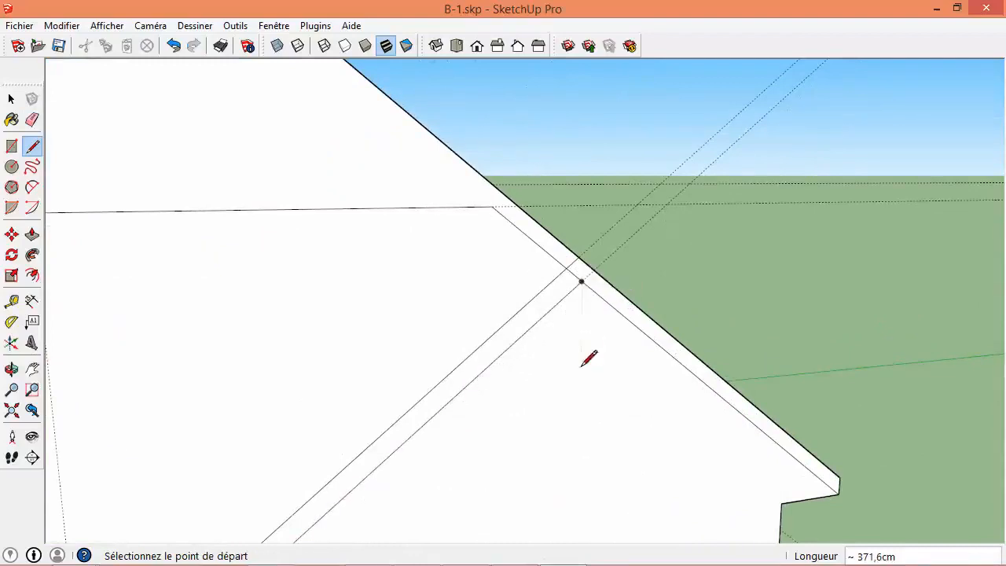
{"action": "scroll", "coordinate": [581, 368], "scroll_direction": "down", "scroll_amount": 6}
{"action": "key", "text": "space"}
- Delete all construction guides from the model
{"action": "middle_click_drag", "start_coordinate": [545, 390], "coordinate": [556, 295], "text": "shift"}
{"action": "scroll", "coordinate": [556, 296], "scroll_direction": "down", "scroll_amount": 1}
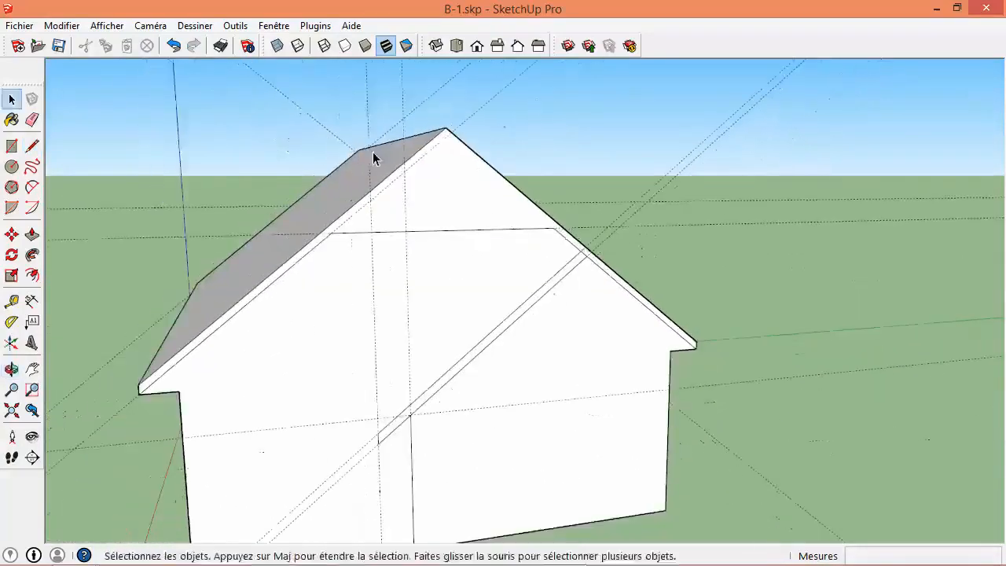
{"action": "left_click", "coordinate": [62, 25]}
{"action": "left_click", "coordinate": [67, 170]}
{"action": "scroll", "coordinate": [565, 271], "scroll_direction": "down", "scroll_amount": 1}
{"action": "scroll", "coordinate": [580, 254], "scroll_direction": "up", "scroll_amount": 5}
- Erase the short piece of inner trim line between the extension's two parallel sloping lines
{"action": "key", "text": "e"}
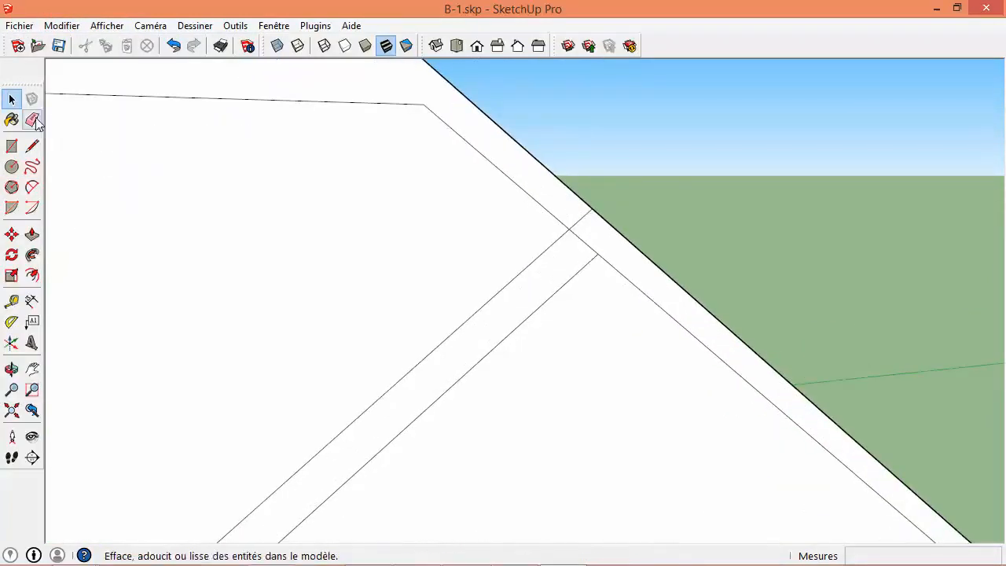
{"action": "scroll", "coordinate": [557, 375], "scroll_direction": "down", "scroll_amount": 3}
{"action": "middle_click_drag", "start_coordinate": [558, 375], "coordinate": [610, 248]}
{"action": "scroll", "coordinate": [550, 252], "scroll_direction": "down", "scroll_amount": 2}
{"action": "mouse_move", "coordinate": [488, 218]}
{"action": "middle_mouse_down"}
{"action": "mouse_move", "coordinate": [498, 229]}
{"action": "mouse_move", "coordinate": [858, 148]}
{"action": "mouse_move", "coordinate": [427, 315]}
{"action": "mouse_move", "coordinate": [530, 236]}
{"action": "middle_mouse_up"}
{"action": "mouse_move", "coordinate": [627, 225]}
{"action": "middle_mouse_down"}
{"action": "mouse_move", "coordinate": [385, 285]}
{"action": "mouse_move", "coordinate": [590, 254]}
{"action": "mouse_move", "coordinate": [229, 305]}
{"action": "mouse_move", "coordinate": [406, 285]}
{"action": "middle_mouse_up"}
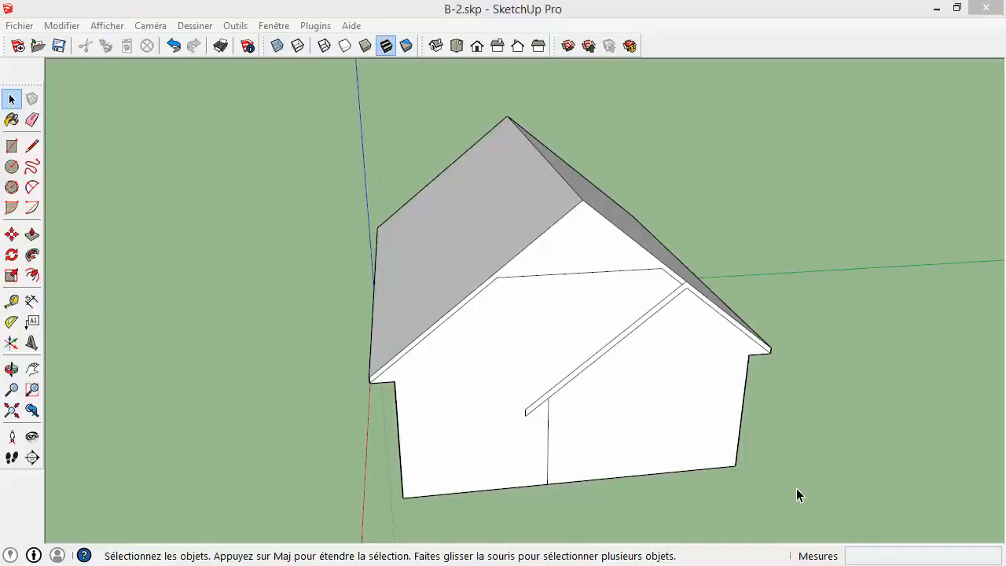
- Push/Pull the extension's wall face 400 cm outward from the gable
{"action": "middle_click_drag", "start_coordinate": [578, 397], "coordinate": [638, 309]}
{"action": "scroll", "coordinate": [721, 376], "scroll_direction": "up", "scroll_amount": 2}
{"action": "middle_click_drag", "start_coordinate": [722, 376], "coordinate": [645, 294], "text": "shift"}
{"action": "scroll", "coordinate": [645, 291], "scroll_direction": "down", "scroll_amount": 1}
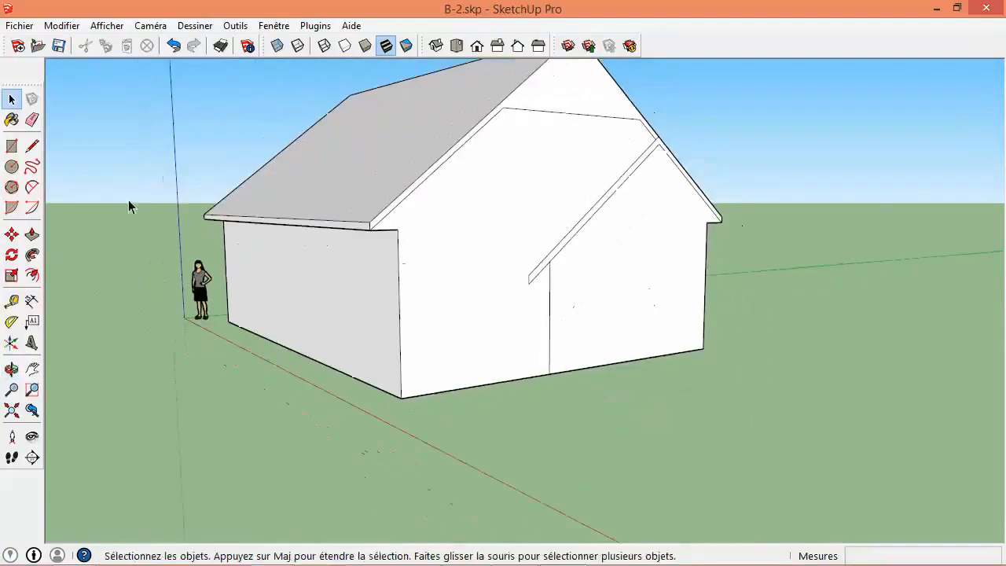
{"action": "left_click", "coordinate": [33, 234]}
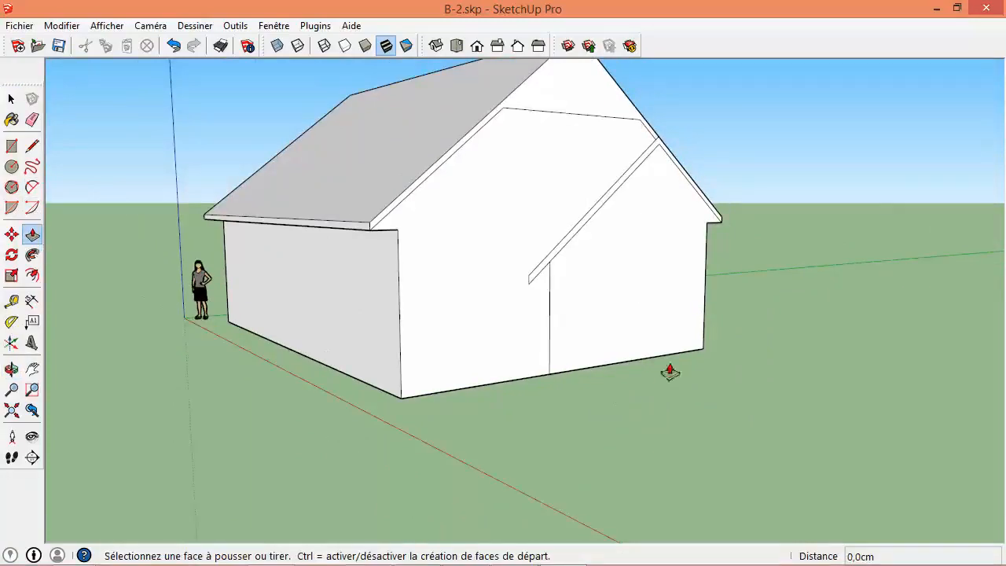
{"action": "left_click", "coordinate": [636, 338]}
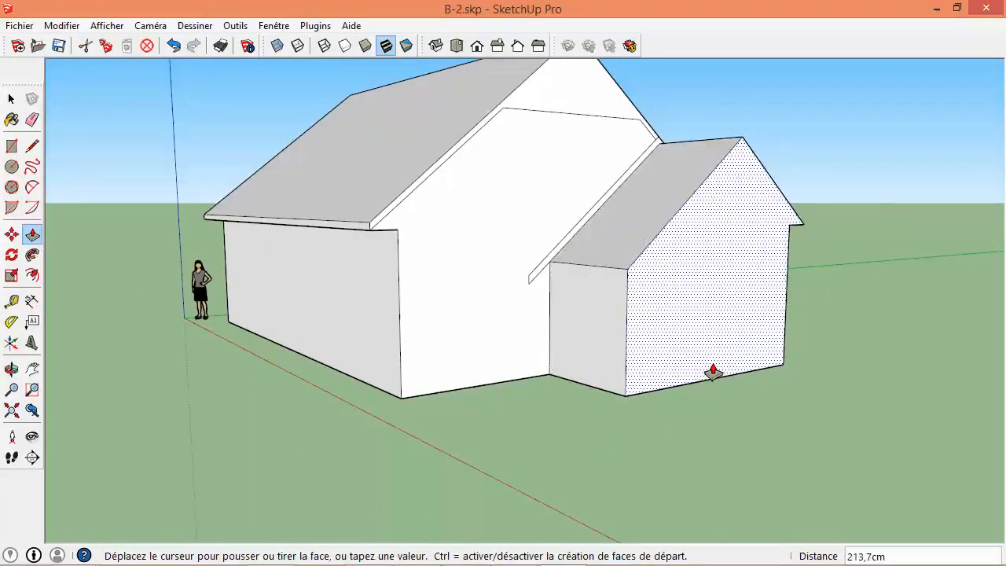
{"action": "type", "text": "400"}
{"action": "key", "text": "Return"}
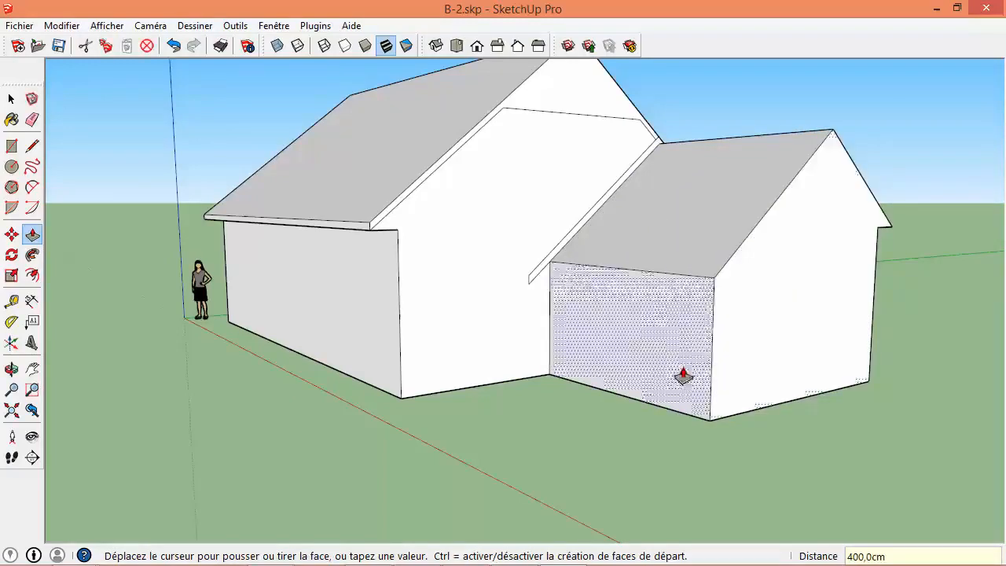
- Push/Pull the extension's sloping roof strip outward 400 cm, flush with its front wall face
{"action": "middle_click_drag", "start_coordinate": [681, 375], "coordinate": [602, 258]}
{"action": "left_click", "coordinate": [582, 238]}
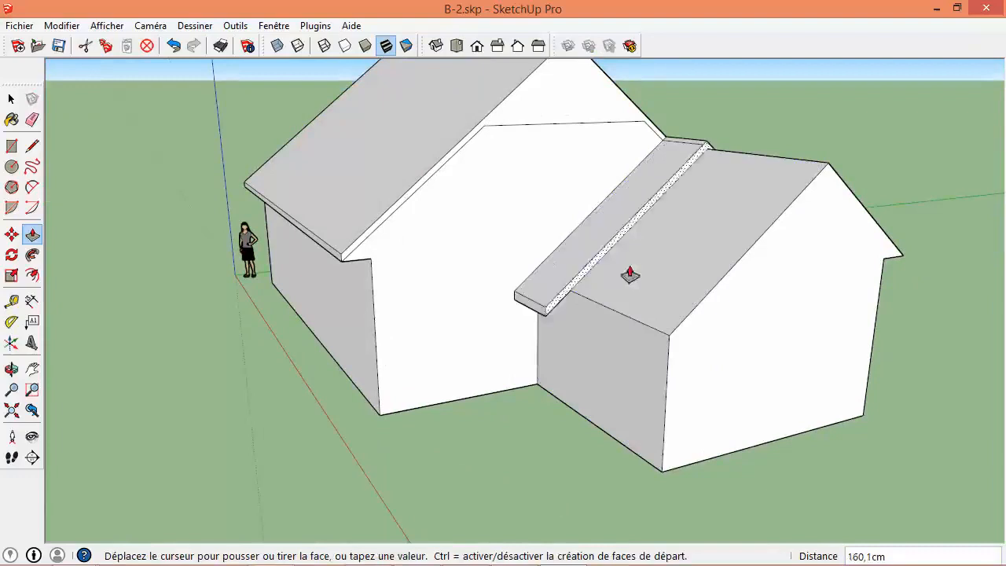
{"action": "left_click", "coordinate": [842, 367]}
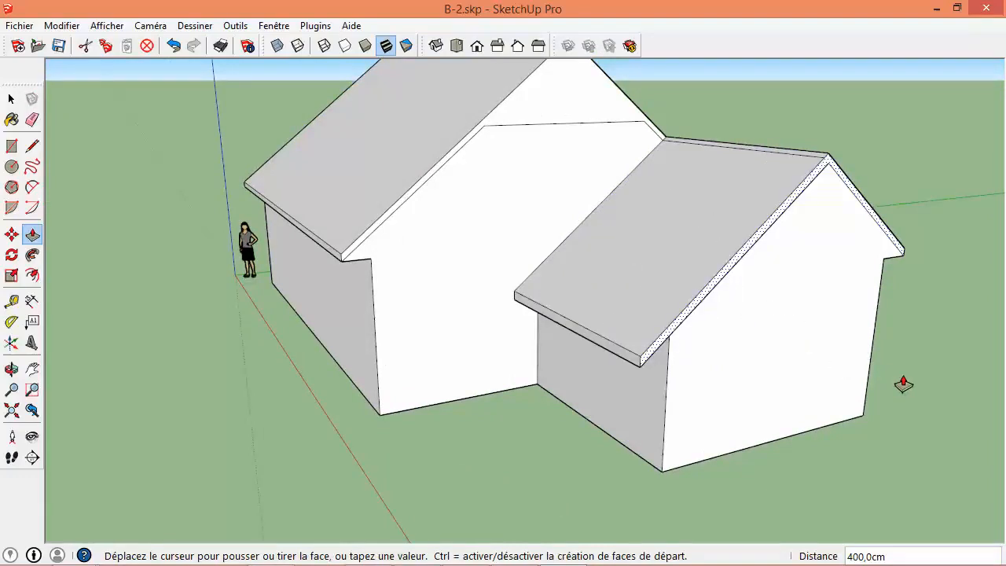
{"action": "left_click", "coordinate": [763, 339]}
- Push/Pull the front face of the extension's roof strip another 50 cm to form an overhang beyond the wall
{"action": "left_click", "coordinate": [694, 321]}
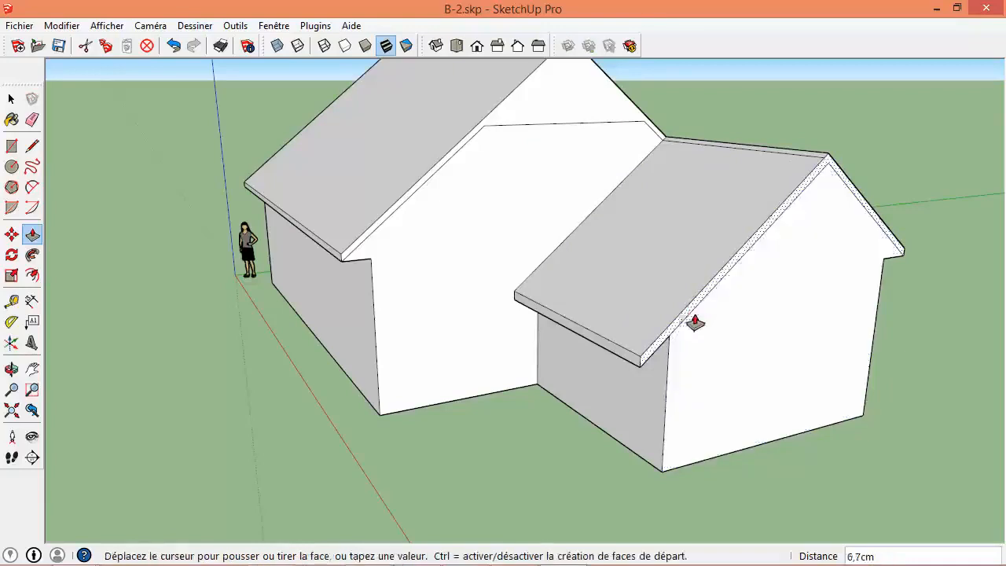
{"action": "left_click", "coordinate": [730, 337]}
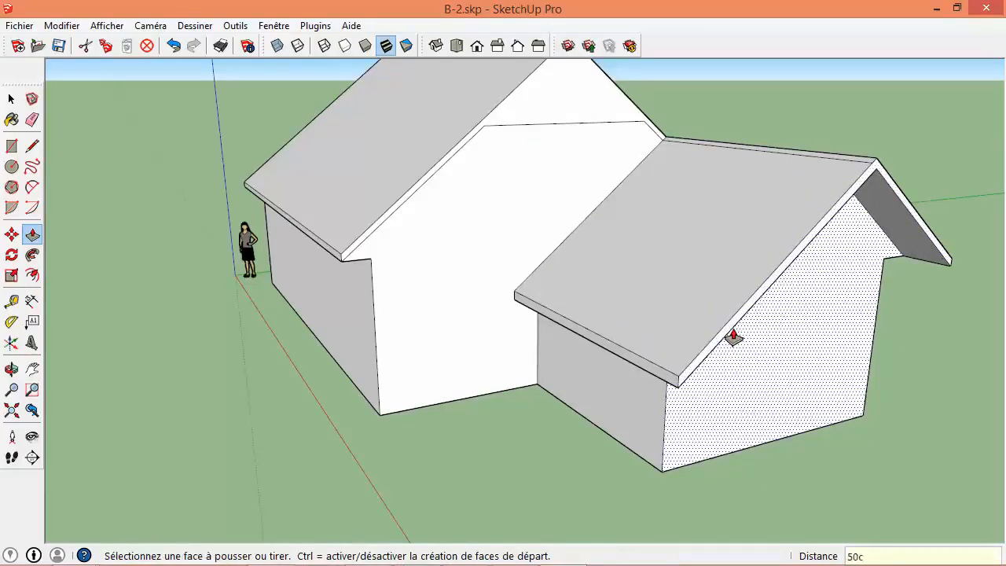
{"action": "left_click", "coordinate": [734, 337]}
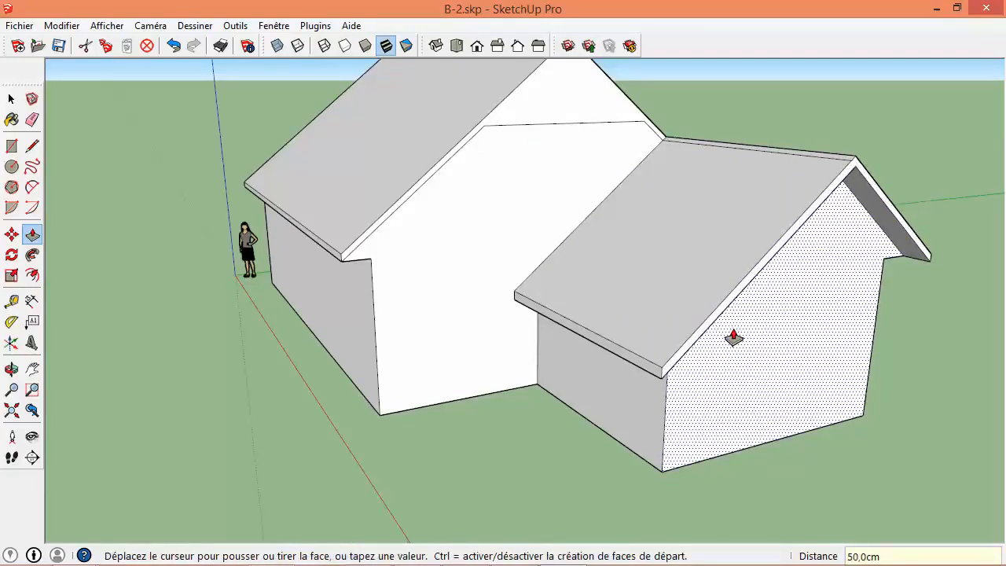
{"action": "middle_click_drag", "start_coordinate": [701, 212], "coordinate": [641, 319]}
{"action": "scroll", "coordinate": [788, 312], "scroll_direction": "up", "scroll_amount": 2}
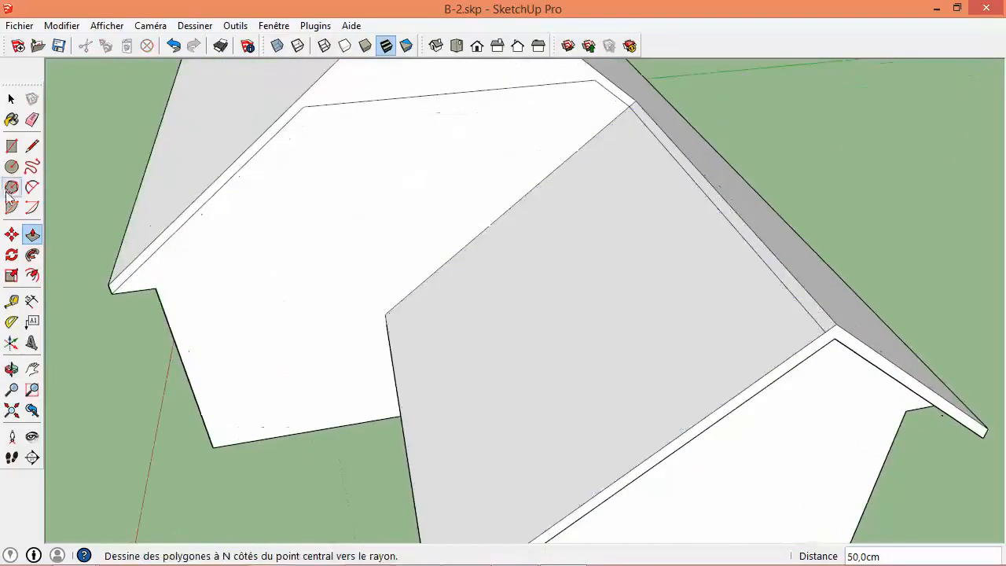
- Erase the redundant line running parallel to the ridge along the extension's roof
{"action": "left_click", "coordinate": [32, 119]}
{"action": "left_click", "coordinate": [764, 255]}
{"action": "mouse_move", "coordinate": [760, 263]}
{"action": "middle_mouse_down"}
{"action": "mouse_move", "coordinate": [436, 200]}
{"action": "mouse_move", "coordinate": [384, 47]}
{"action": "mouse_move", "coordinate": [575, 193]}
{"action": "mouse_move", "coordinate": [568, 91]}
{"action": "mouse_move", "coordinate": [622, 198]}
{"action": "mouse_move", "coordinate": [630, 86]}
{"action": "middle_mouse_up"}
{"action": "middle_click_drag", "start_coordinate": [498, 300], "coordinate": [470, 259]}
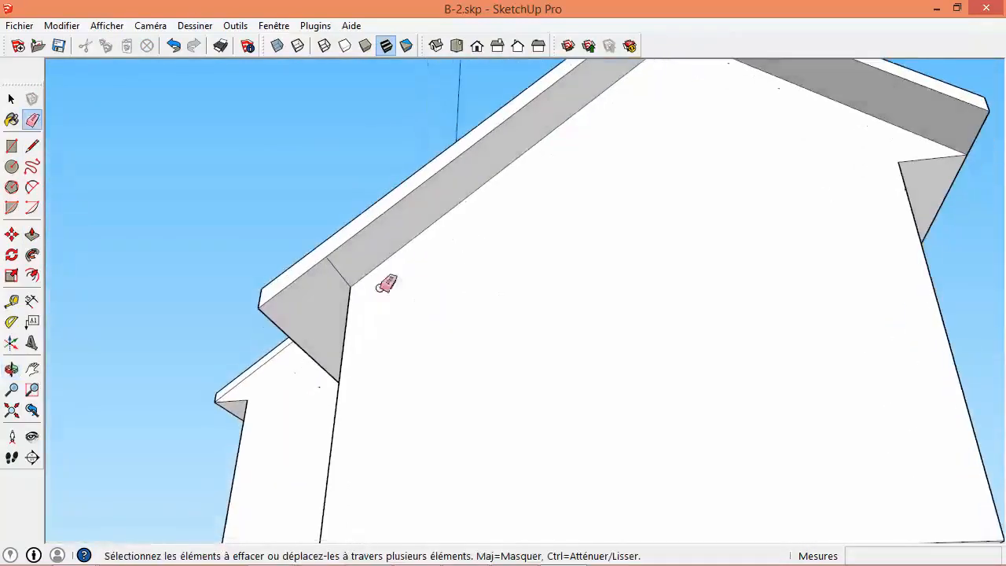
- Push/Pull the upper triangle and roof trim face of the extension-side main gable 50 cm outward
{"action": "mouse_move", "coordinate": [458, 307]}
{"action": "middle_mouse_down"}
{"action": "mouse_move", "coordinate": [588, 337]}
{"action": "mouse_move", "coordinate": [802, 443]}
{"action": "mouse_move", "coordinate": [763, 281]}
{"action": "mouse_move", "coordinate": [447, 240]}
{"action": "mouse_move", "coordinate": [703, 432]}
{"action": "mouse_move", "coordinate": [405, 283]}
{"action": "middle_mouse_up"}
{"action": "scroll", "coordinate": [596, 336], "scroll_direction": "down", "scroll_amount": 5}
{"action": "key", "text": "space"}
{"action": "key", "text": "p"}
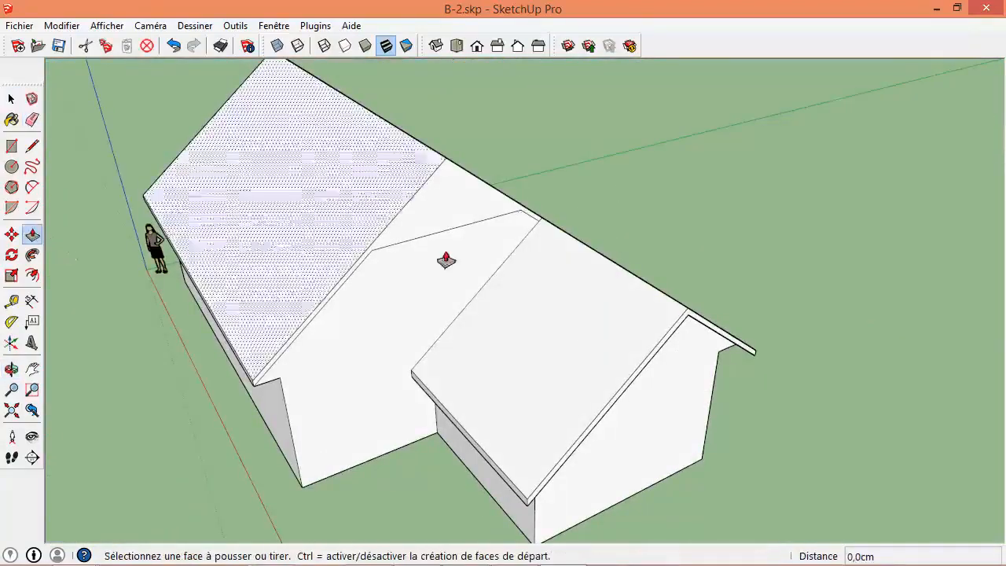
{"action": "left_click", "coordinate": [449, 219]}
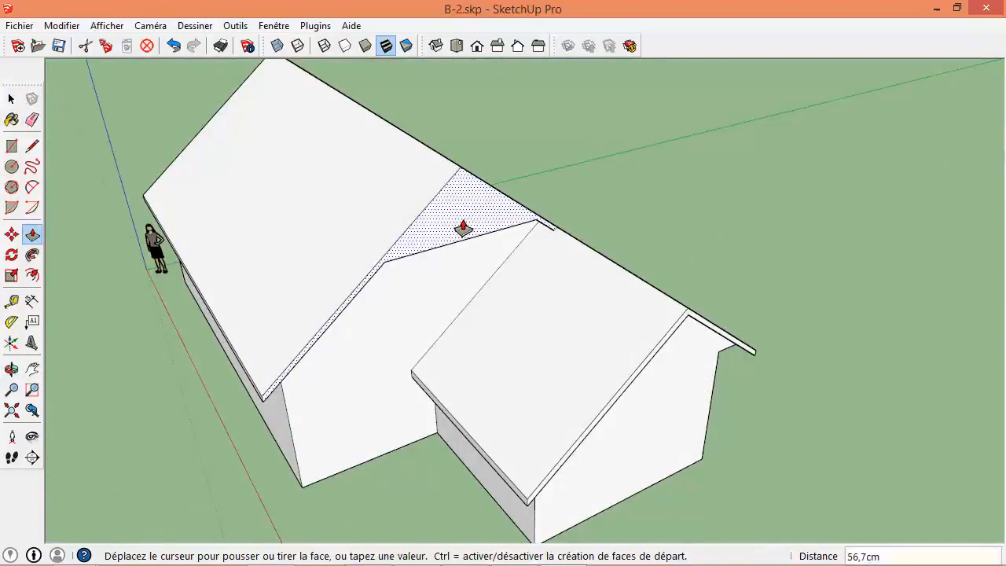
{"action": "key", "text": "Return"}
- Repeat the 50 cm Push/Pull on the upper triangle and roof trim face of the opposite gable
{"action": "middle_click_drag", "start_coordinate": [463, 227], "coordinate": [417, 177]}
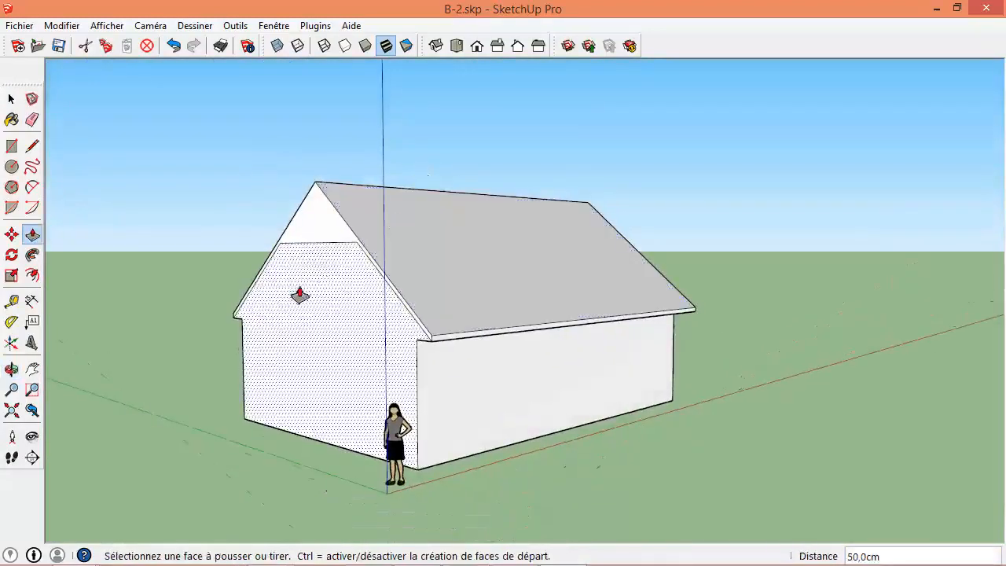
{"action": "scroll", "coordinate": [315, 223], "scroll_direction": "up", "scroll_amount": 2}
{"action": "double_click", "coordinate": [314, 233]}
{"action": "middle_click_drag", "start_coordinate": [330, 427], "coordinate": [718, 375]}
{"action": "key", "text": "space"}
- Check the elevations in the LayOut plan, then place a guide 13 cm above the lower edge of the extension-side gable's upper triangle
{"action": "middle_click_drag", "start_coordinate": [836, 271], "coordinate": [667, 384]}
{"action": "scroll", "coordinate": [673, 397], "scroll_direction": "down", "scroll_amount": 2}
{"action": "scroll", "coordinate": [674, 403], "scroll_direction": "up", "scroll_amount": 2}
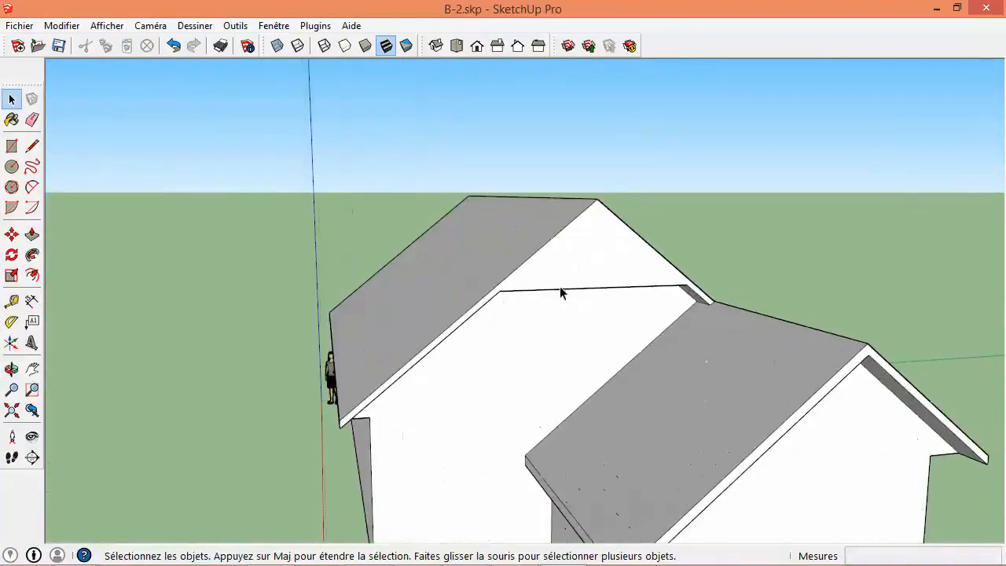
{"action": "scroll", "coordinate": [560, 293], "scroll_direction": "up", "scroll_amount": 2}
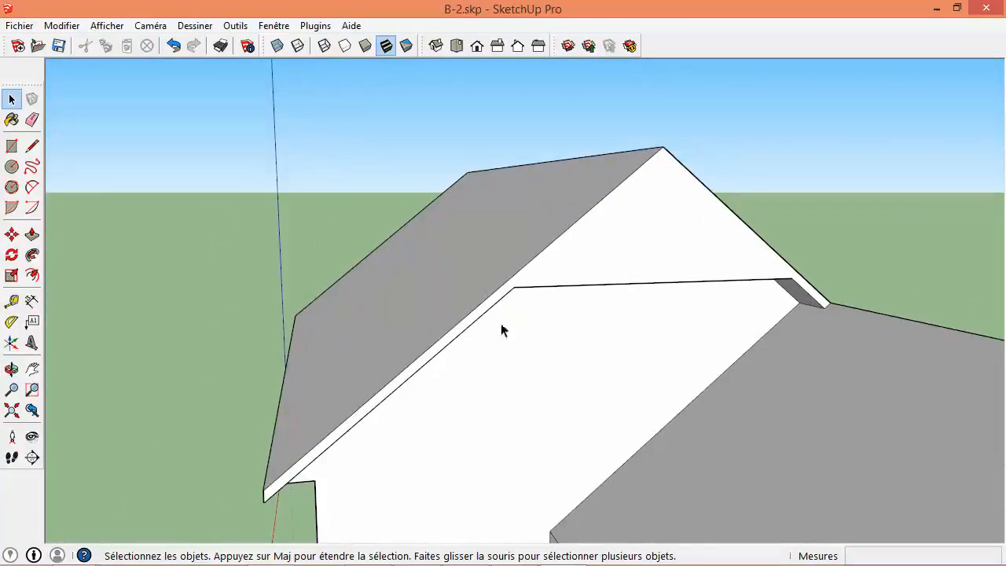
{"action": "left_click", "coordinate": [369, 555]}
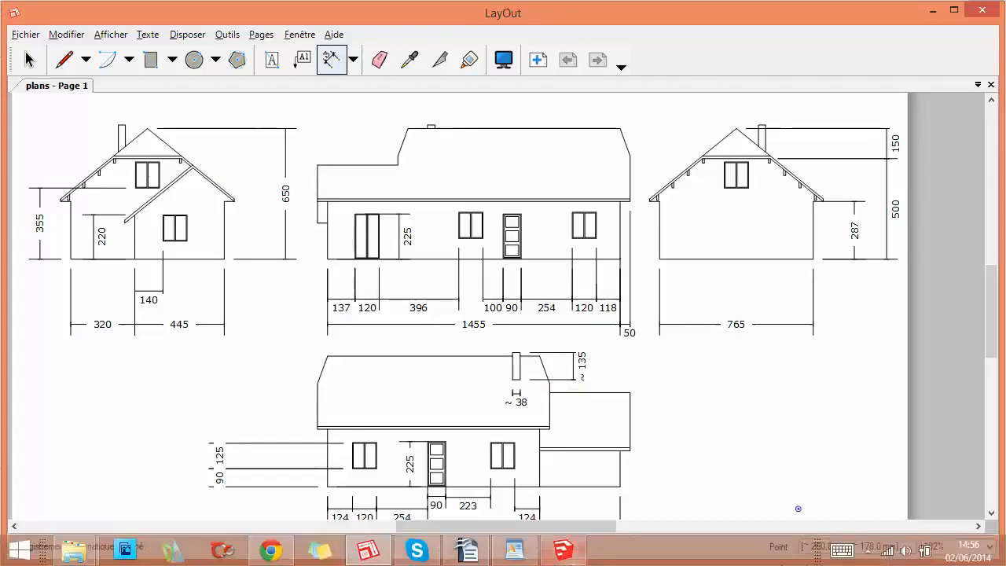
{"action": "left_click", "coordinate": [563, 550]}
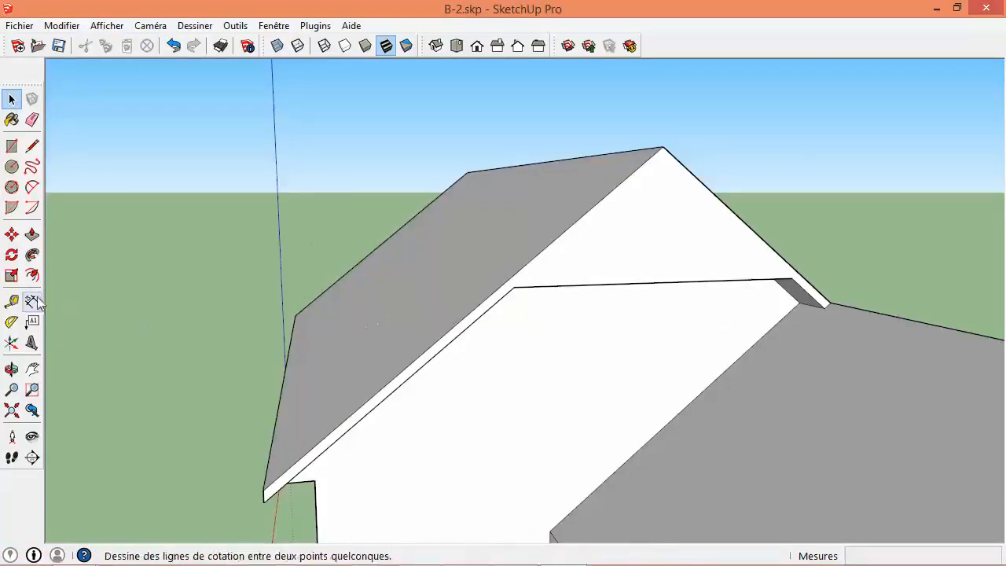
{"action": "left_click", "coordinate": [12, 301]}
{"action": "left_click", "coordinate": [622, 283]}
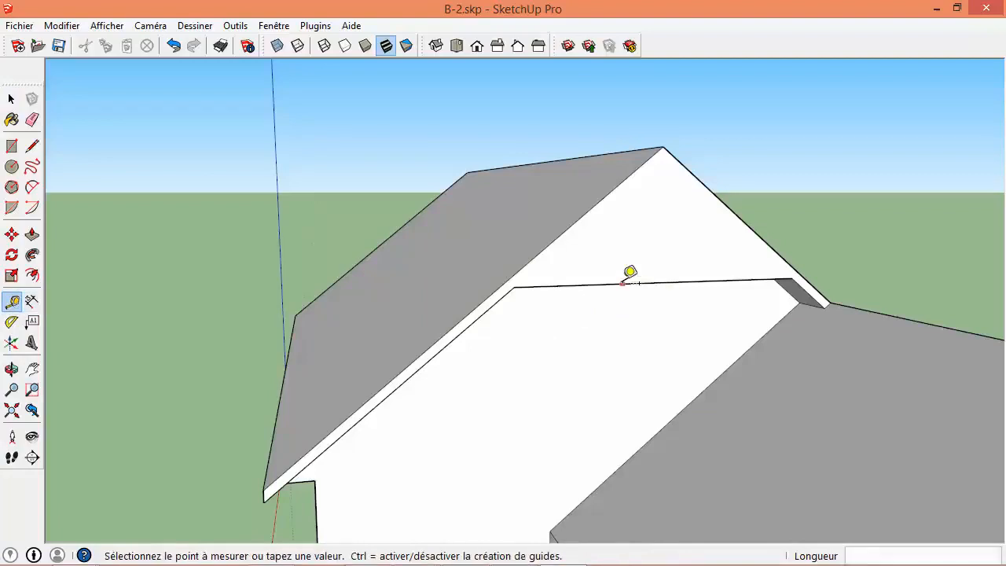
{"action": "left_click", "coordinate": [623, 261]}
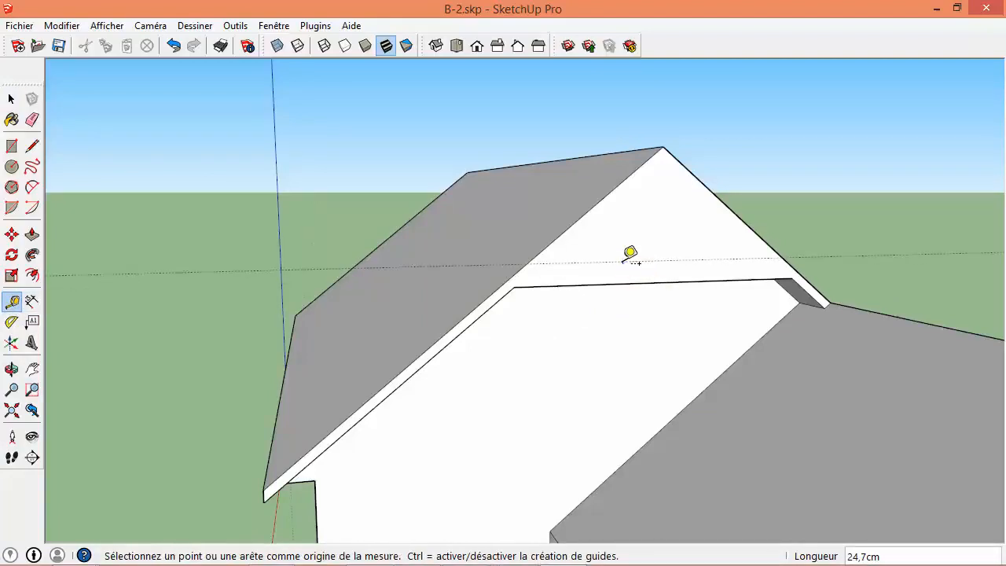
{"action": "key", "text": "Return"}
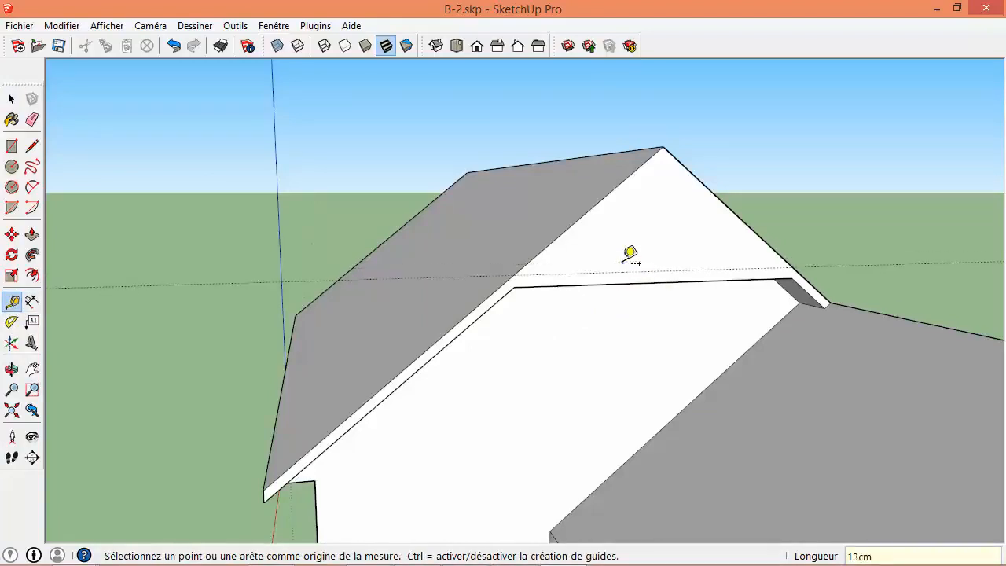
- Draw a line along the guide across the extension-side gable, from one roof edge to the other
{"action": "left_click", "coordinate": [32, 146]}
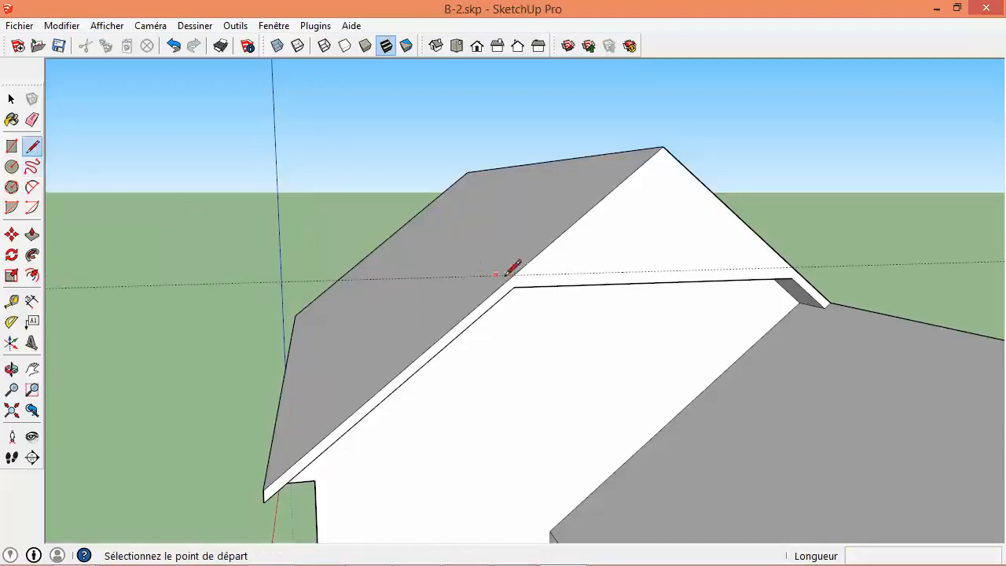
{"action": "left_click", "coordinate": [512, 275]}
{"action": "left_click", "coordinate": [802, 260]}
- Place a guide 13 cm above the lower edge of the opposite gable's upper triangle
{"action": "middle_click_drag", "start_coordinate": [277, 252], "coordinate": [496, 294]}
{"action": "scroll", "coordinate": [452, 278], "scroll_direction": "down", "scroll_amount": 3}
{"action": "scroll", "coordinate": [496, 294], "scroll_direction": "down", "scroll_amount": 2}
{"action": "middle_click_drag", "start_coordinate": [395, 312], "coordinate": [402, 311], "text": "shift"}
{"action": "scroll", "coordinate": [401, 312], "scroll_direction": "up", "scroll_amount": 3}
{"action": "scroll", "coordinate": [490, 288], "scroll_direction": "up", "scroll_amount": 2}
{"action": "left_click", "coordinate": [12, 301]}
{"action": "left_click", "coordinate": [311, 310]}
{"action": "left_click", "coordinate": [326, 295]}
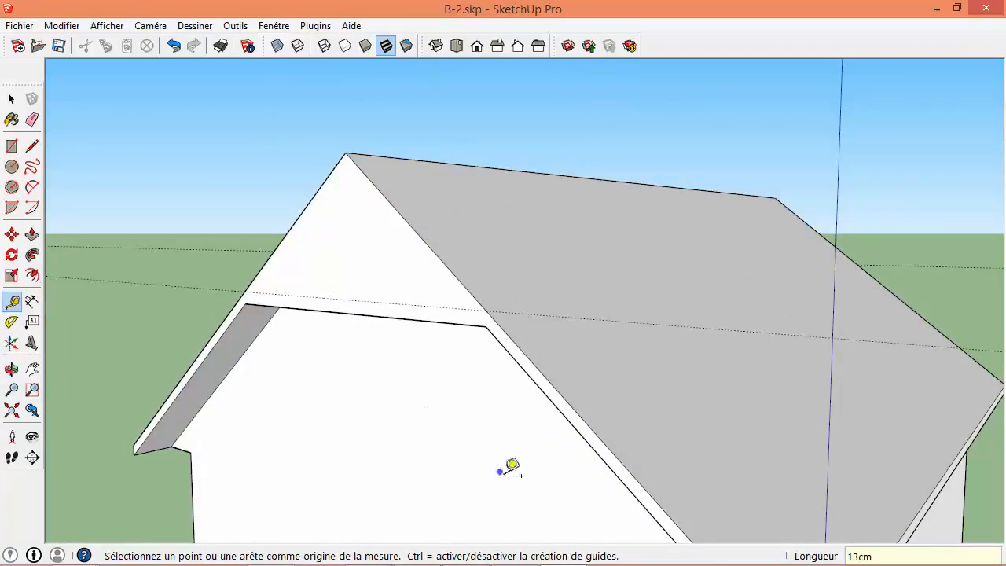
- Draw a line along the guide across the opposite gable, joining both roof edges
{"action": "left_click", "coordinate": [32, 146]}
{"action": "left_click", "coordinate": [244, 290]}
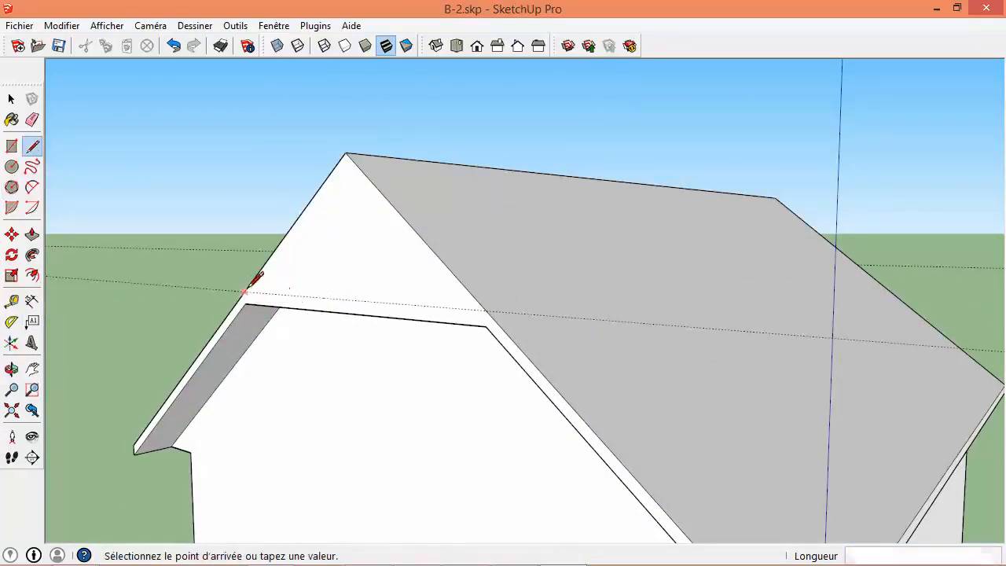
{"action": "left_click", "coordinate": [487, 309]}
- Erase the two construction guides at the gables
{"action": "scroll", "coordinate": [533, 330], "scroll_direction": "down", "scroll_amount": 3}
{"action": "middle_click_drag", "start_coordinate": [534, 333], "coordinate": [321, 352]}
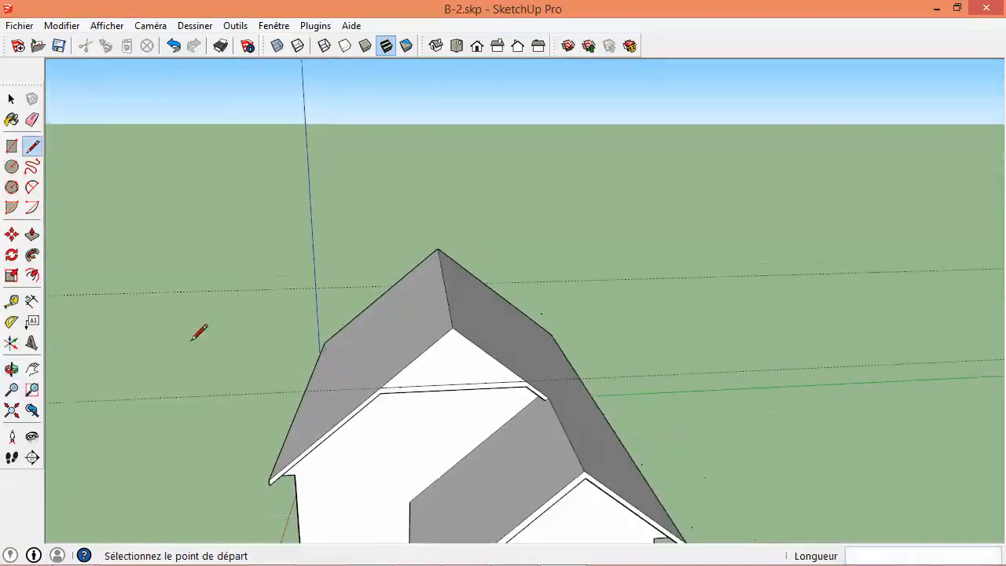
{"action": "left_click", "coordinate": [31, 120]}
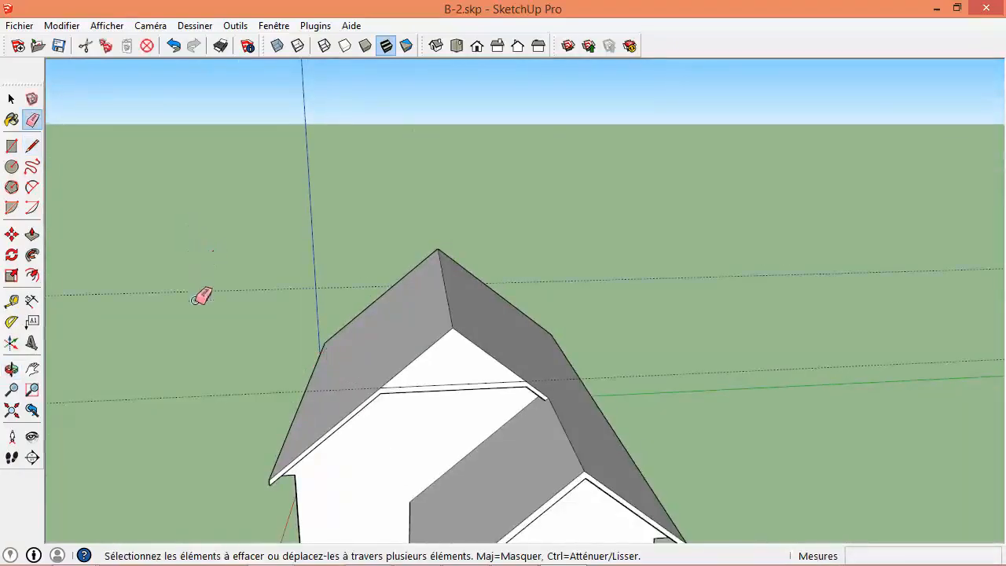
{"action": "mouse_move", "coordinate": [215, 401]}
{"action": "middle_mouse_down"}
{"action": "mouse_move", "coordinate": [193, 402]}
{"action": "mouse_move", "coordinate": [343, 268]}
{"action": "mouse_move", "coordinate": [197, 252]}
{"action": "mouse_move", "coordinate": [531, 309]}
{"action": "mouse_move", "coordinate": [456, 337]}
{"action": "mouse_move", "coordinate": [750, 312]}
{"action": "middle_mouse_up"}
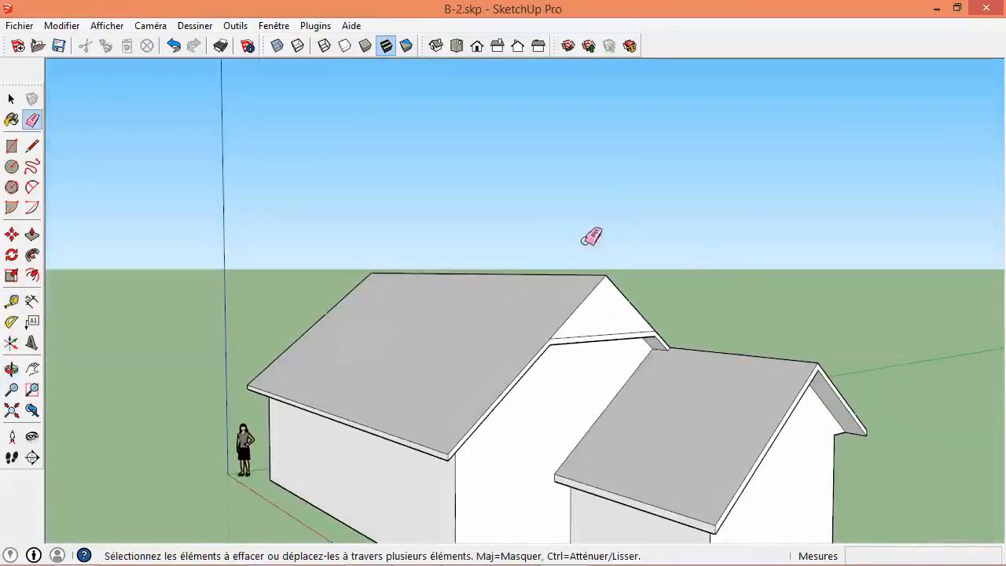
{"action": "middle_click_drag", "start_coordinate": [654, 321], "coordinate": [718, 411]}
{"action": "scroll", "coordinate": [784, 386], "scroll_direction": "up", "scroll_amount": 5}
{"action": "key", "text": "space"}
- Try to move the extension-side end of the main roof ridge 50 cm inward along the ridge
{"action": "middle_click_drag", "start_coordinate": [748, 381], "coordinate": [681, 310]}
{"action": "scroll", "coordinate": [665, 299], "scroll_direction": "down", "scroll_amount": 3}
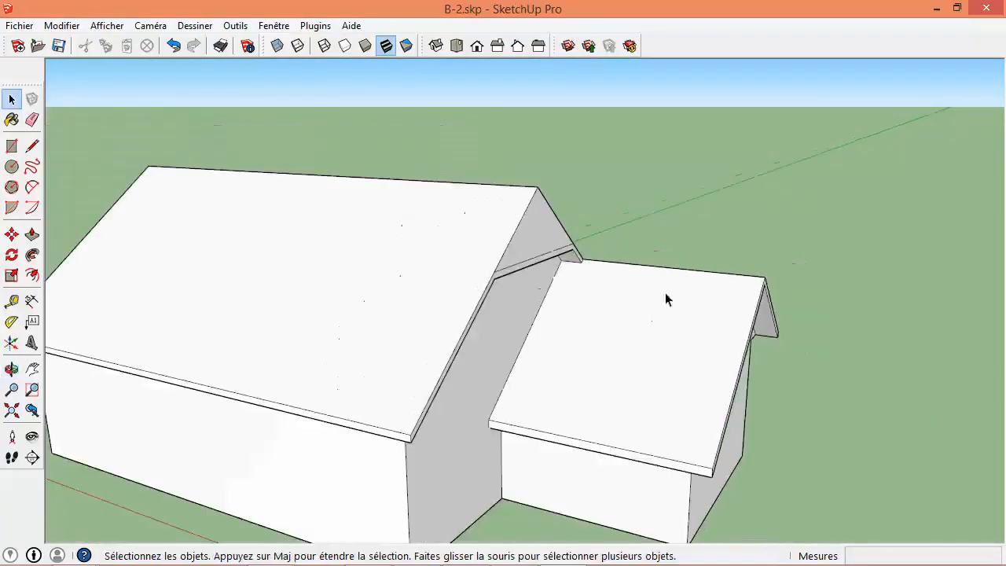
{"action": "middle_click_drag", "start_coordinate": [531, 234], "coordinate": [442, 233]}
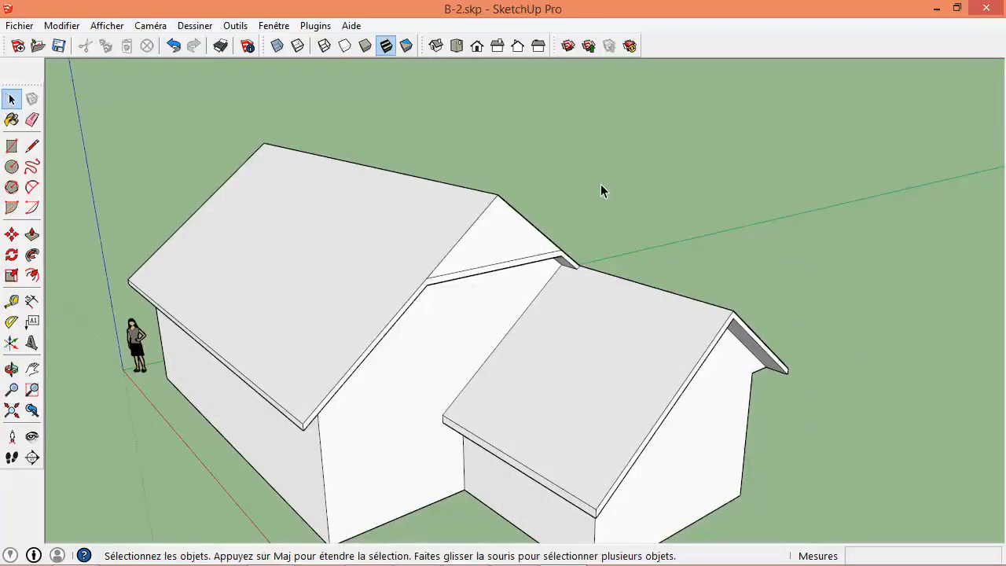
{"action": "middle_click_drag", "start_coordinate": [440, 261], "coordinate": [74, 254]}
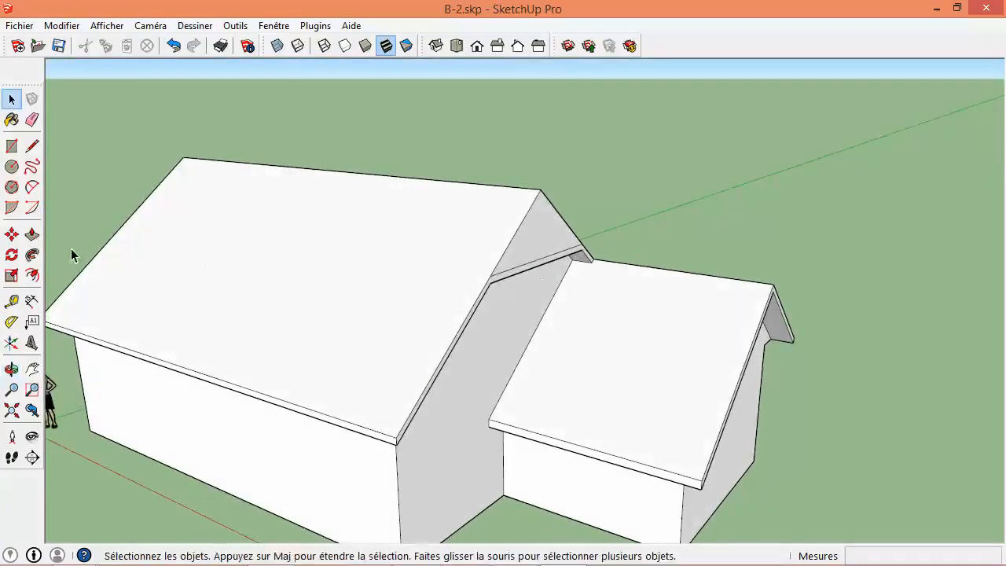
{"action": "left_click", "coordinate": [12, 234]}
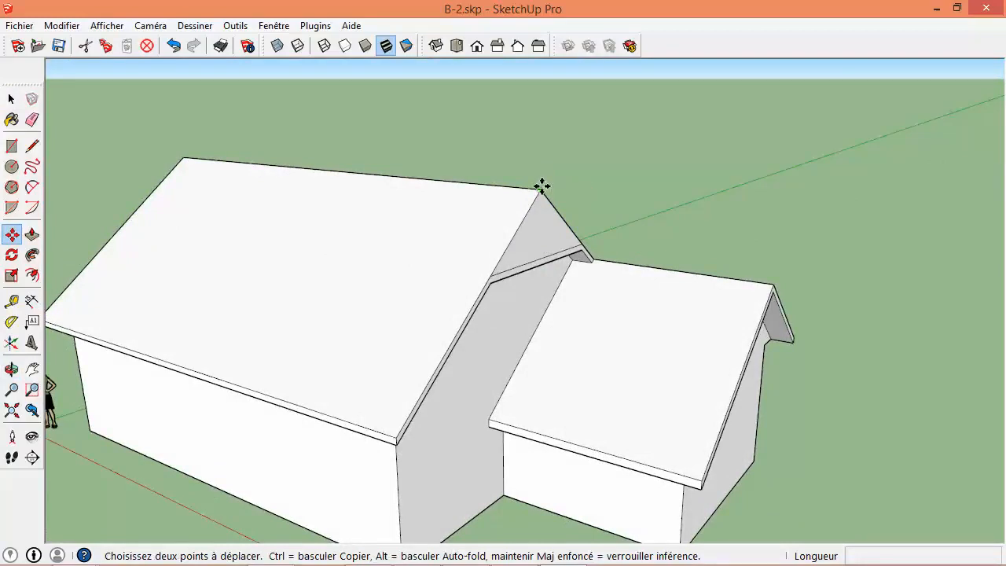
{"action": "left_click", "coordinate": [542, 186]}
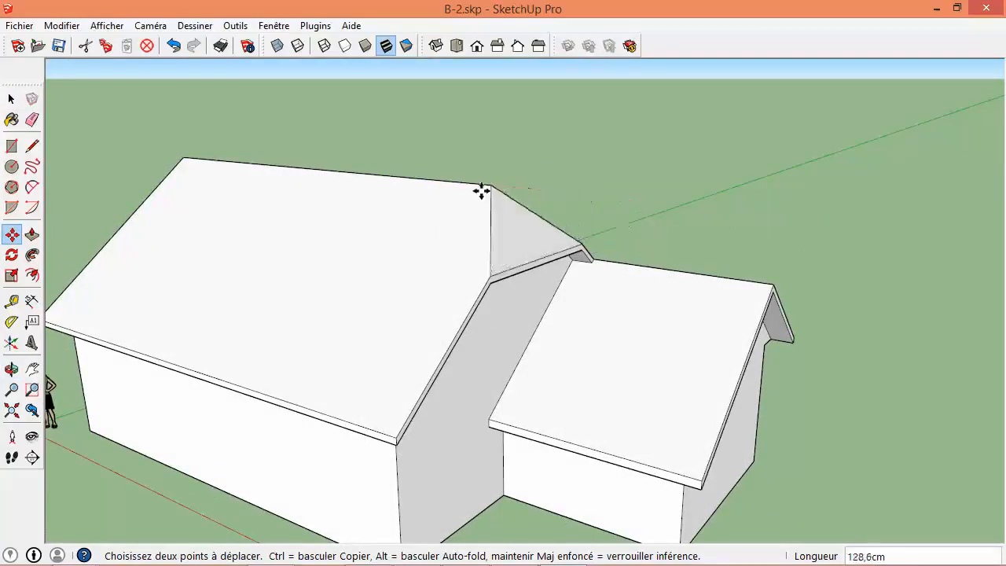
{"action": "left_click", "coordinate": [445, 187]}
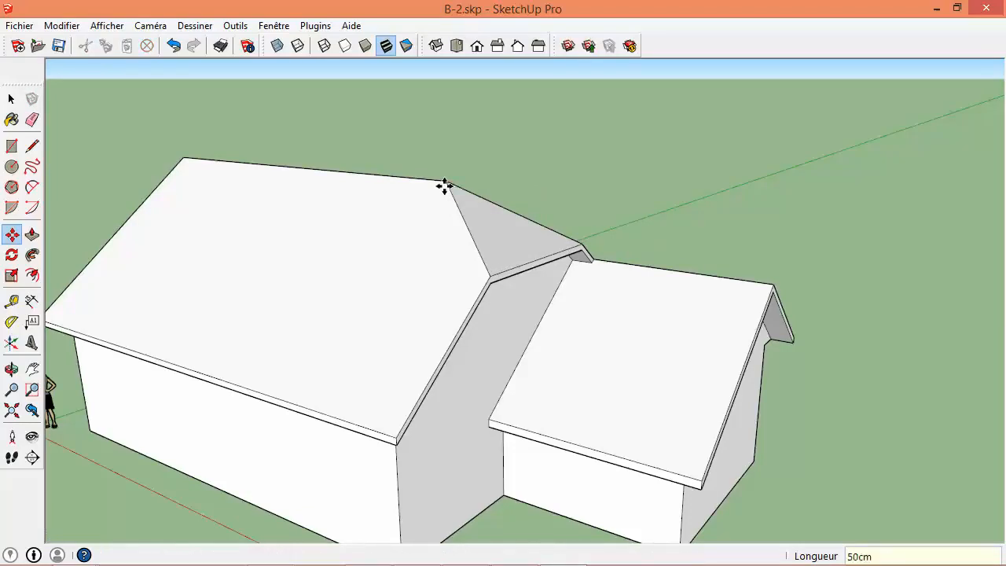
{"action": "key", "text": "Return"}
- Move the extension-side end of the main roof ridge 1 m inward along the red axis to slope the gable top
{"action": "key", "text": "o"}
{"action": "left_click_drag", "start_coordinate": [444, 186], "coordinate": [574, 211]}
{"action": "key", "text": "m"}
{"action": "left_click", "coordinate": [523, 202]}
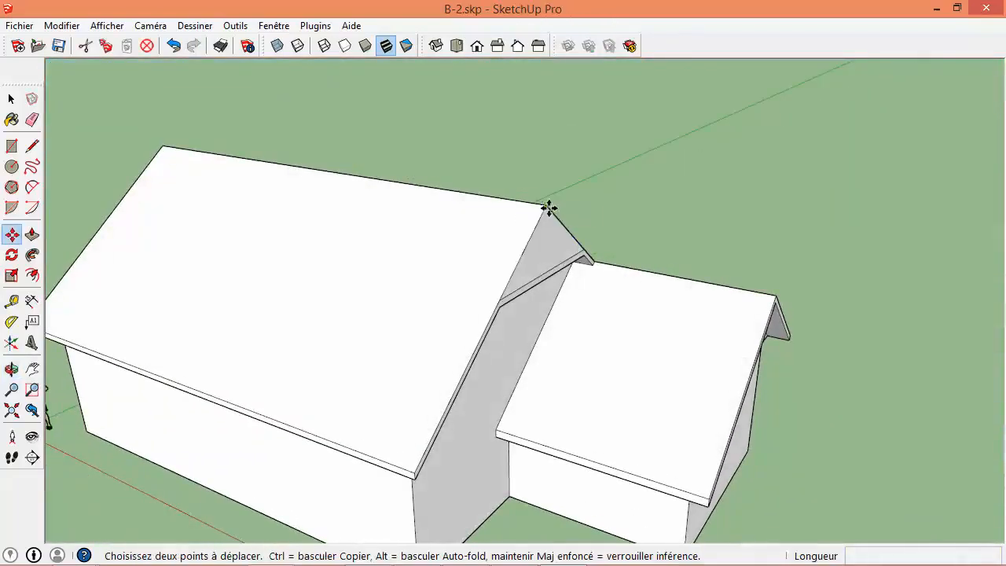
{"action": "type", "text": "1m"}
{"action": "key", "text": "Return"}
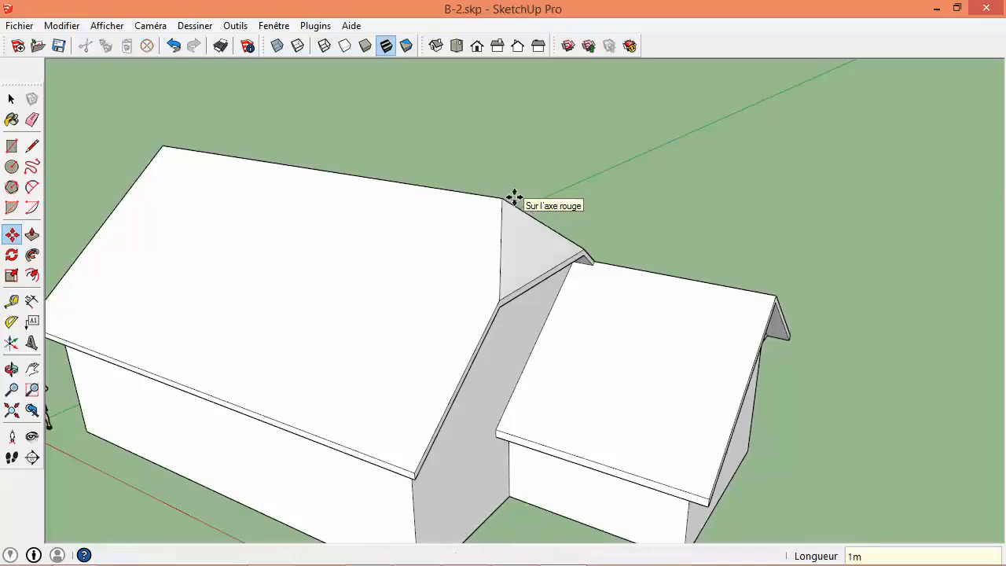
- Move the opposite end of the main roof ridge 1 m inward along the red axis
{"action": "middle_click_drag", "start_coordinate": [519, 202], "coordinate": [304, 336]}
{"action": "left_click", "coordinate": [11, 235]}
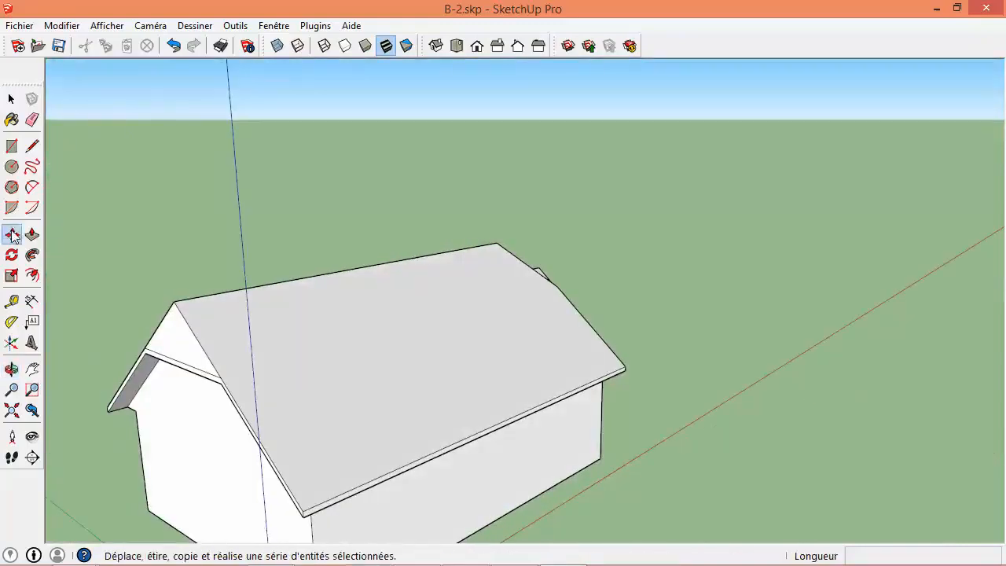
{"action": "left_click", "coordinate": [181, 300]}
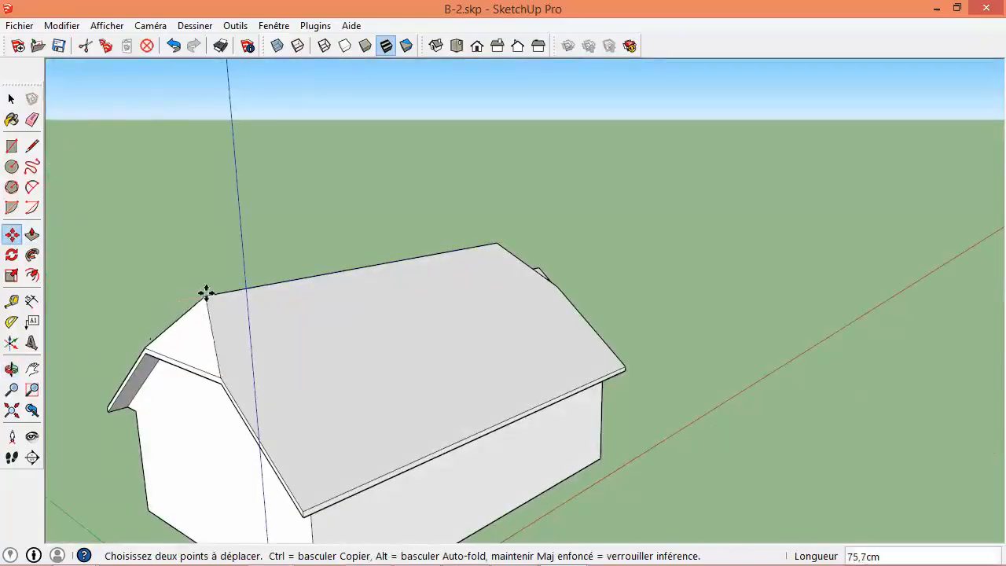
{"action": "left_click", "coordinate": [222, 293]}
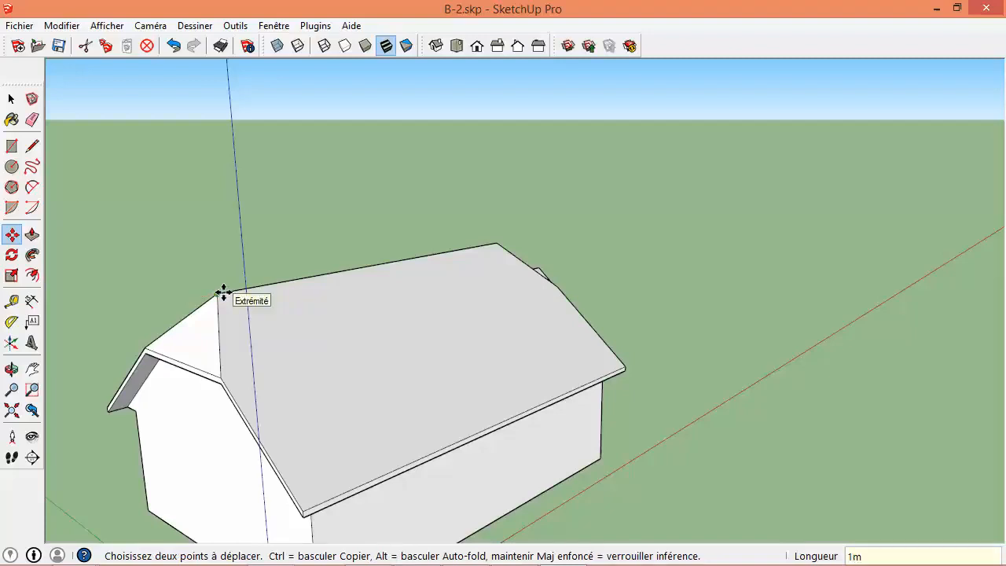
{"action": "key", "text": "space"}
{"action": "middle_click_drag", "start_coordinate": [459, 301], "coordinate": [404, 253]}
{"action": "middle_click_drag", "start_coordinate": [629, 338], "coordinate": [769, 334]}
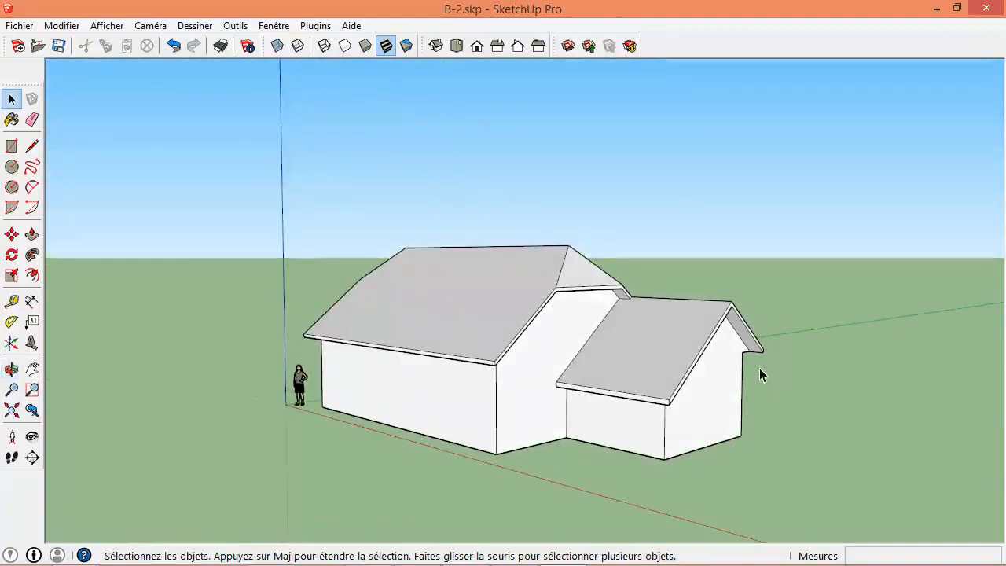
{"action": "middle_click_drag", "start_coordinate": [584, 432], "coordinate": [614, 403]}
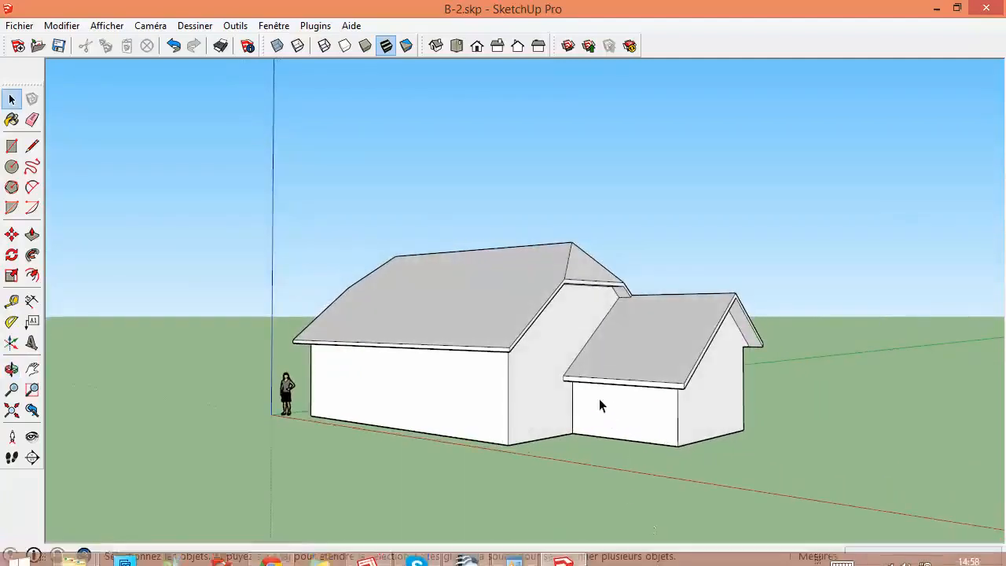
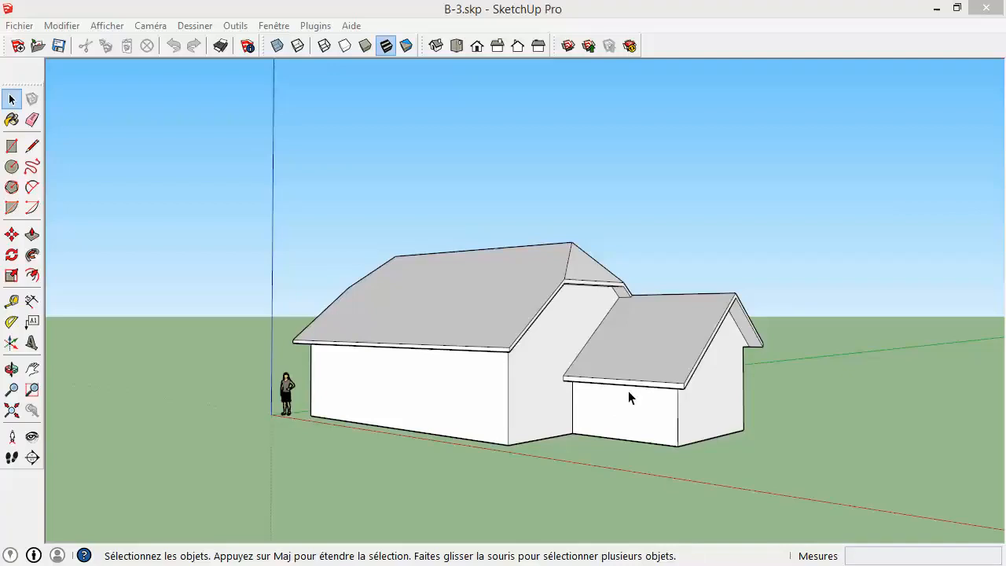
- Place a horizontal guide 90 cm above the base of the extension's front wall and another 135 cm above that guide
{"action": "left_click", "coordinate": [11, 300]}
{"action": "middle_click_drag", "start_coordinate": [739, 422], "coordinate": [571, 447]}
{"action": "scroll", "coordinate": [562, 454], "scroll_direction": "up", "scroll_amount": 1}
{"action": "left_click", "coordinate": [538, 482]}
{"action": "left_click", "coordinate": [539, 454]}
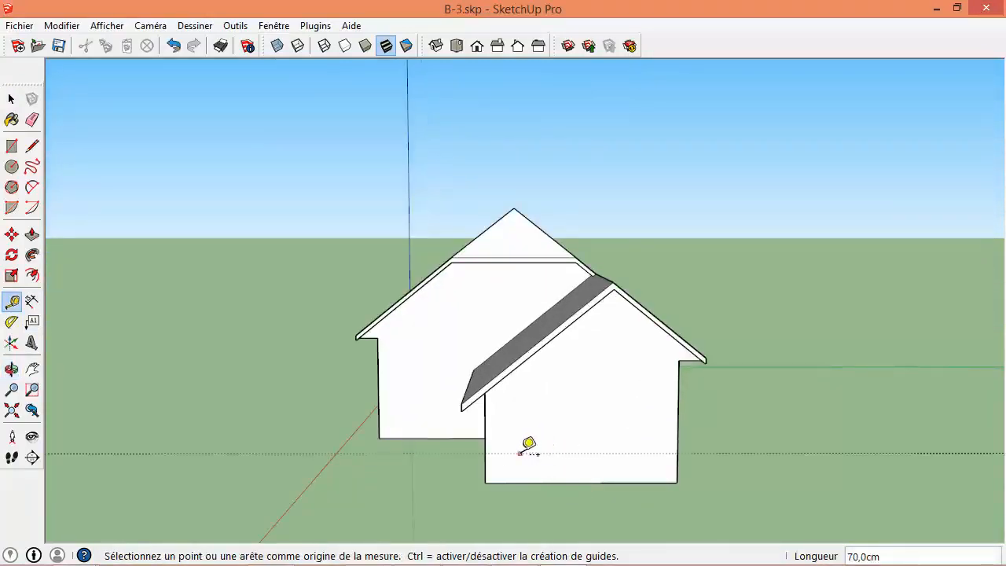
{"action": "type", "text": "90"}
{"action": "key", "text": "Return"}
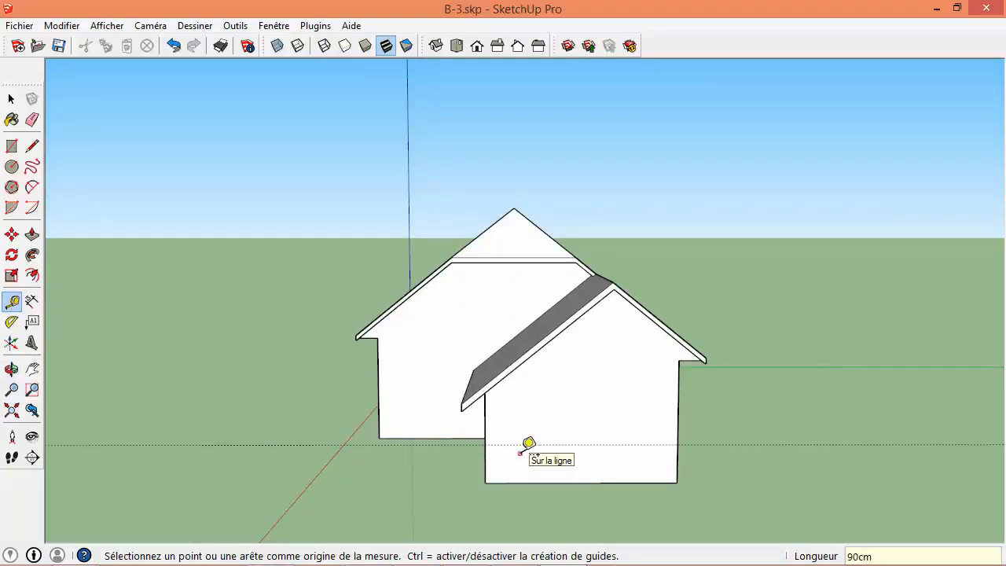
{"action": "left_click", "coordinate": [605, 445]}
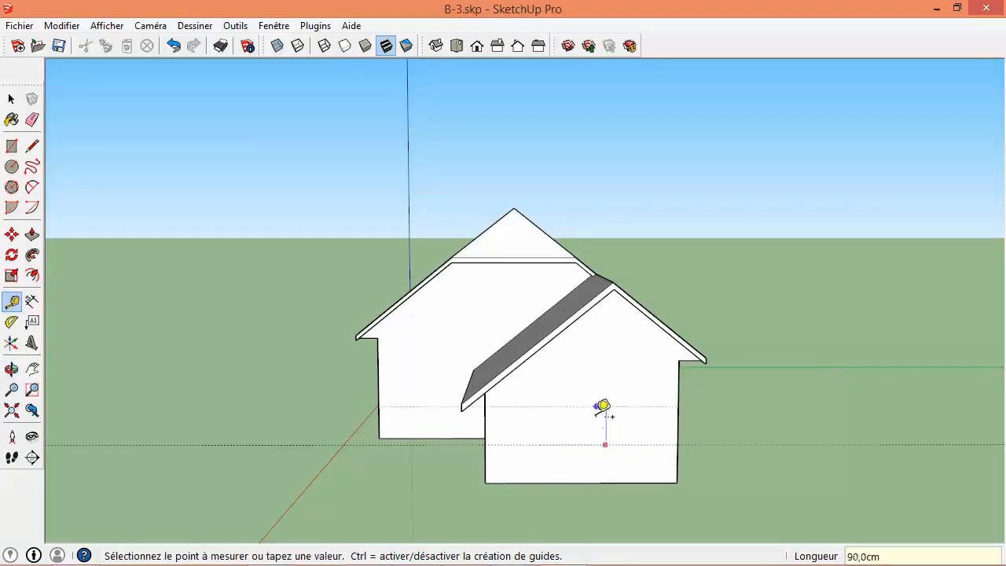
{"action": "key", "text": "Return"}
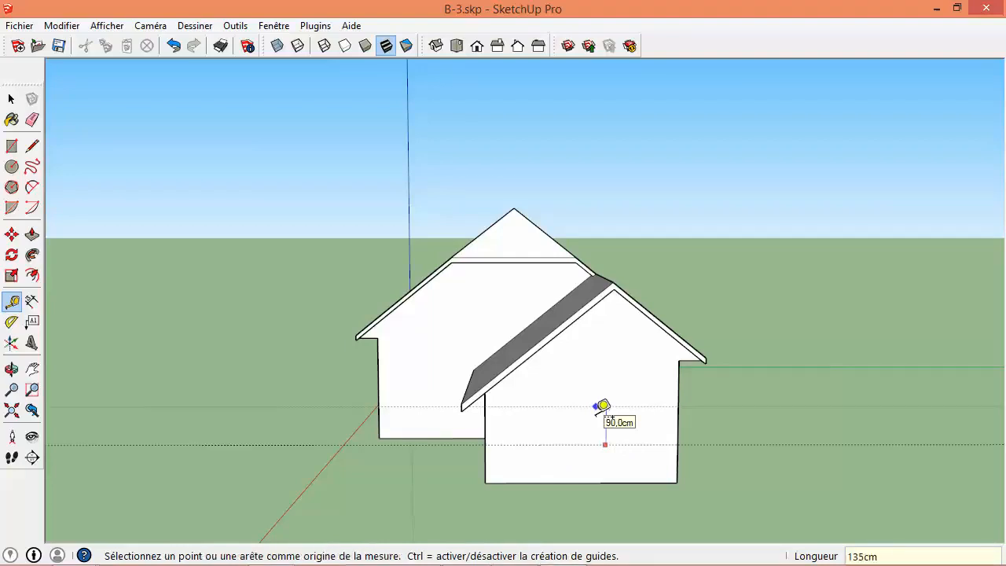
- Place two horizontal guides along the long wall flush with the extension, level with the front wall's two existing guides
{"action": "middle_click_drag", "start_coordinate": [603, 406], "coordinate": [441, 473]}
{"action": "scroll", "coordinate": [441, 472], "scroll_direction": "up", "scroll_amount": 2}
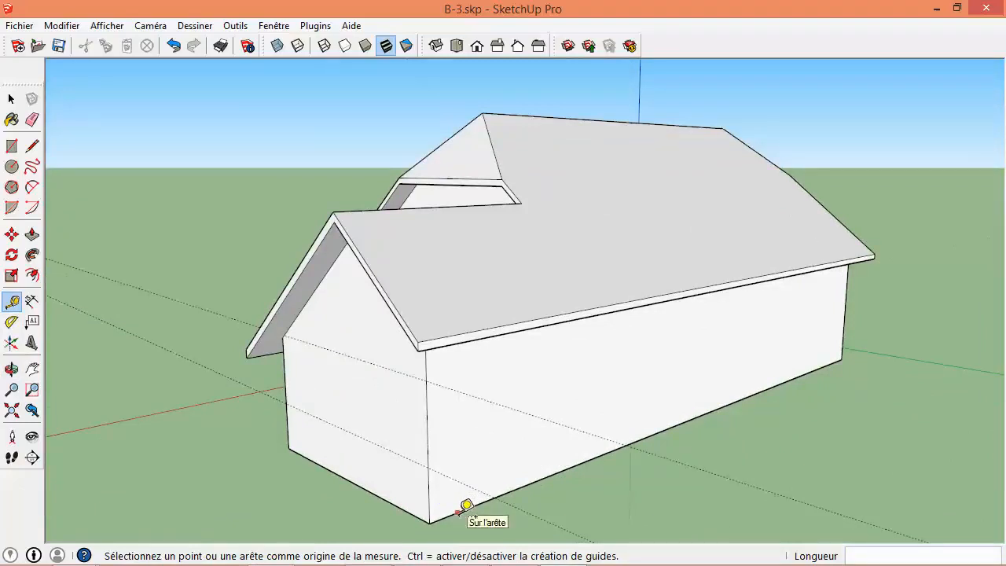
{"action": "left_click", "coordinate": [462, 503]}
{"action": "left_click", "coordinate": [445, 469]}
{"action": "left_click", "coordinate": [527, 484]}
{"action": "left_click", "coordinate": [443, 381]}
- Place a horizontal guide 90 cm above the base of the long wall beside the red axis and a second guide above it
{"action": "middle_click_drag", "start_coordinate": [309, 300], "coordinate": [638, 341]}
{"action": "middle_click_drag", "start_coordinate": [487, 361], "coordinate": [611, 308]}
{"action": "scroll", "coordinate": [611, 307], "scroll_direction": "down", "scroll_amount": 1}
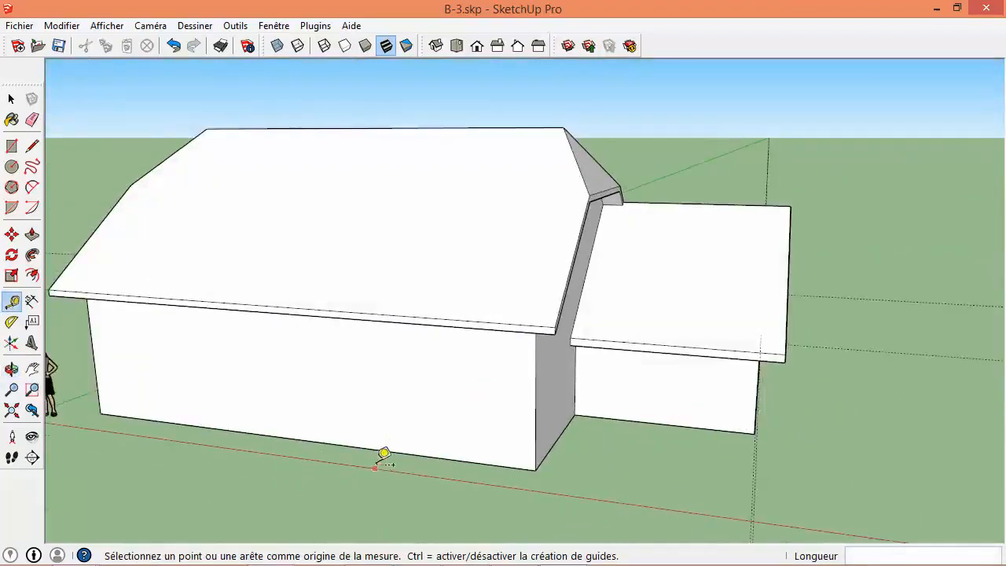
{"action": "scroll", "coordinate": [385, 455], "scroll_direction": "up", "scroll_amount": 2}
{"action": "scroll", "coordinate": [392, 443], "scroll_direction": "down", "scroll_amount": 2}
{"action": "left_click", "coordinate": [386, 442]}
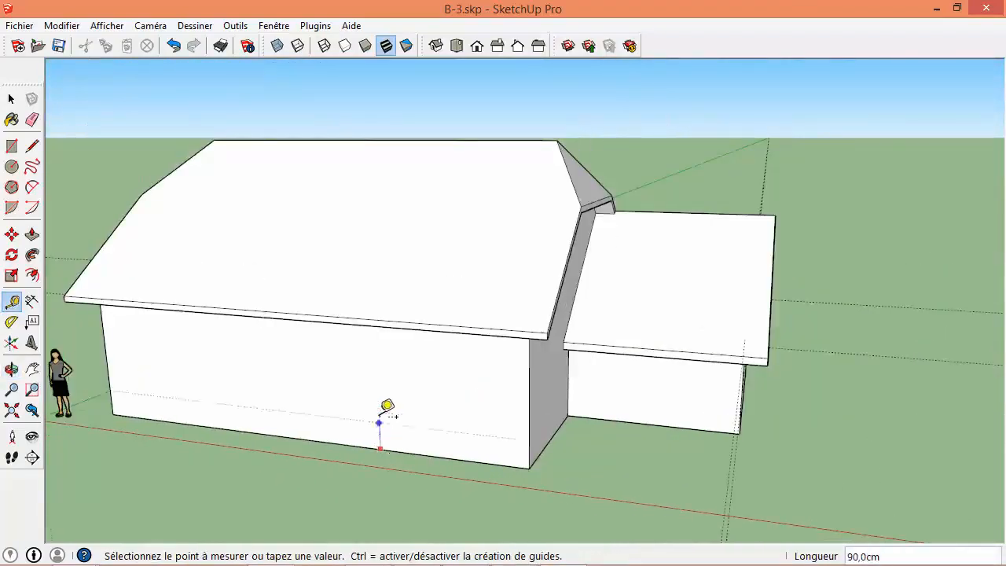
{"action": "left_click", "coordinate": [386, 406]}
{"action": "left_click", "coordinate": [379, 402]}
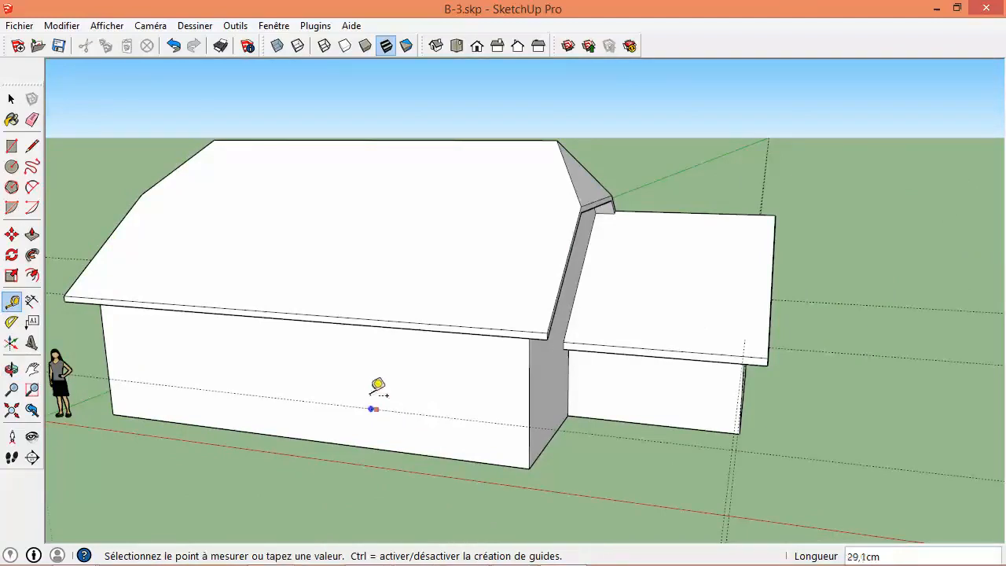
{"action": "left_click", "coordinate": [375, 361]}
- Place a vertical guide on the extension's front wall, 140 cm in from its corner nearest the main house's exposed gable wall
{"action": "key", "text": "space"}
{"action": "middle_click_drag", "start_coordinate": [404, 371], "coordinate": [261, 386]}
{"action": "middle_click_drag", "start_coordinate": [758, 445], "coordinate": [626, 412]}
{"action": "scroll", "coordinate": [626, 412], "scroll_direction": "up", "scroll_amount": 3}
{"action": "scroll", "coordinate": [626, 412], "scroll_direction": "up", "scroll_amount": 1}
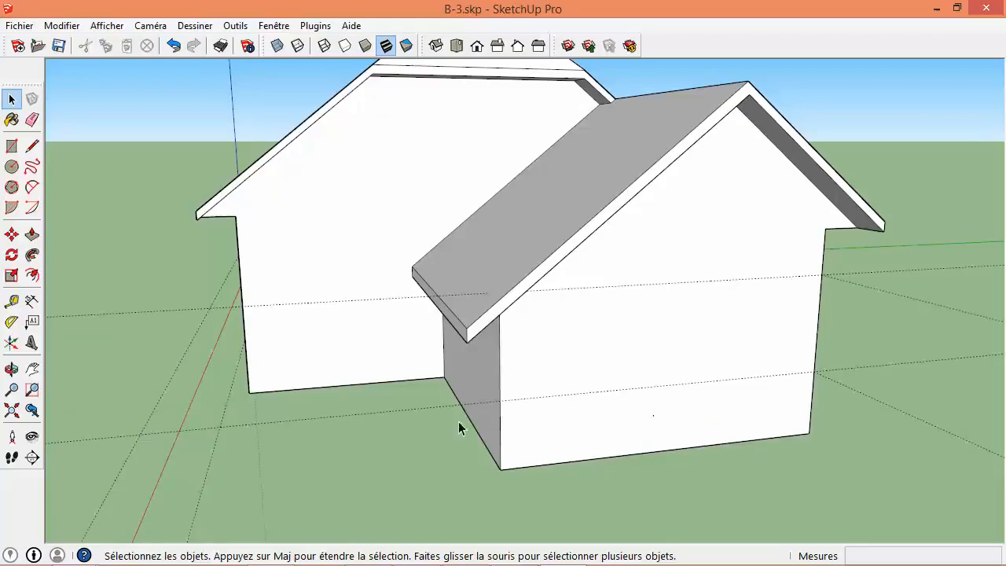
{"action": "left_click", "coordinate": [11, 300]}
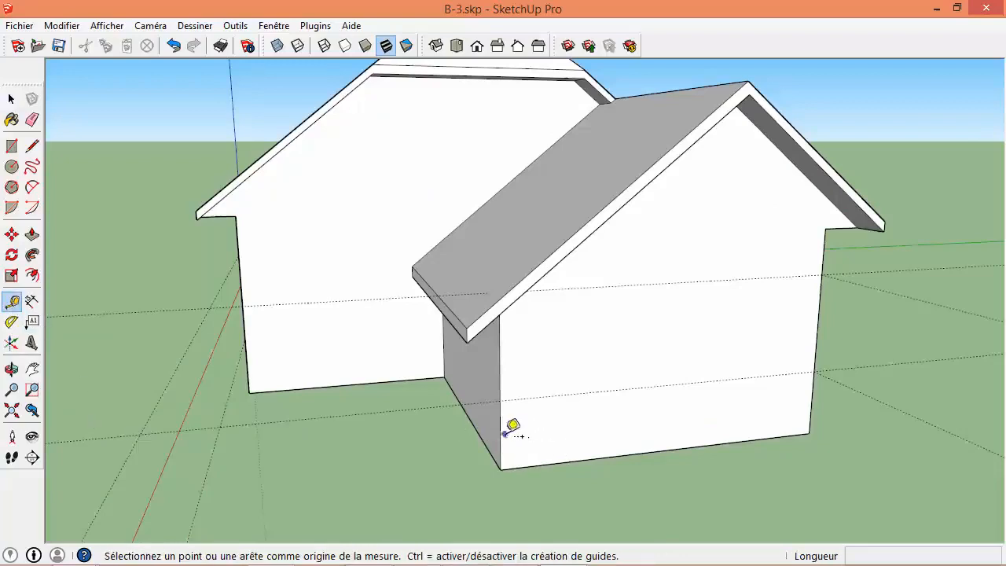
{"action": "left_click", "coordinate": [504, 434]}
{"action": "left_click", "coordinate": [573, 424]}
{"action": "type", "text": "140"}
{"action": "key", "text": "Return"}
- Place vertical guides on the long wall beside the red axis, one near the extension-side corner and one 124 cm from the opposite corner
{"action": "scroll", "coordinate": [526, 412], "scroll_direction": "down", "scroll_amount": 3}
{"action": "middle_click_drag", "start_coordinate": [526, 411], "coordinate": [598, 387]}
{"action": "middle_click_drag", "start_coordinate": [353, 456], "coordinate": [636, 386]}
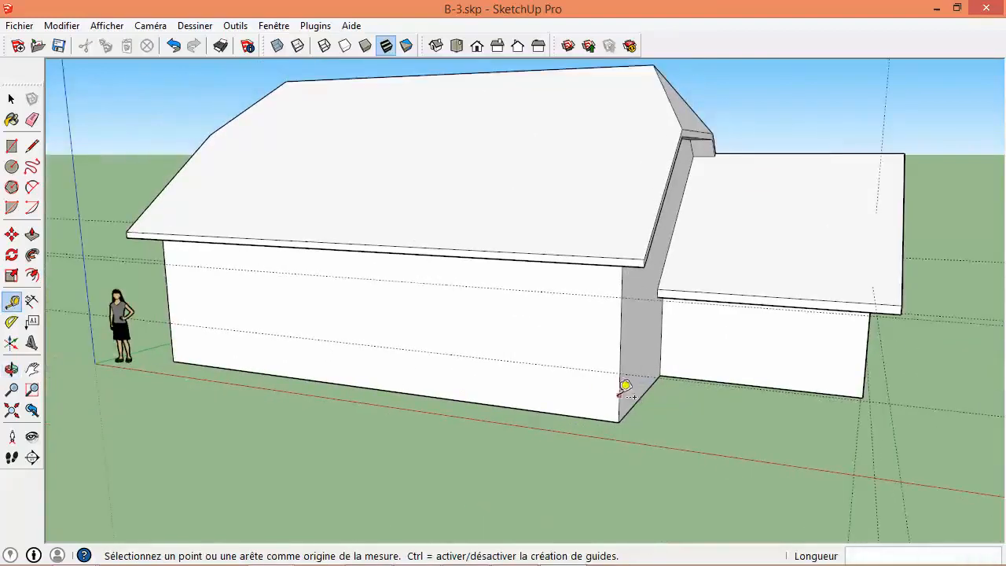
{"action": "left_click", "coordinate": [625, 385]}
{"action": "left_click", "coordinate": [579, 382]}
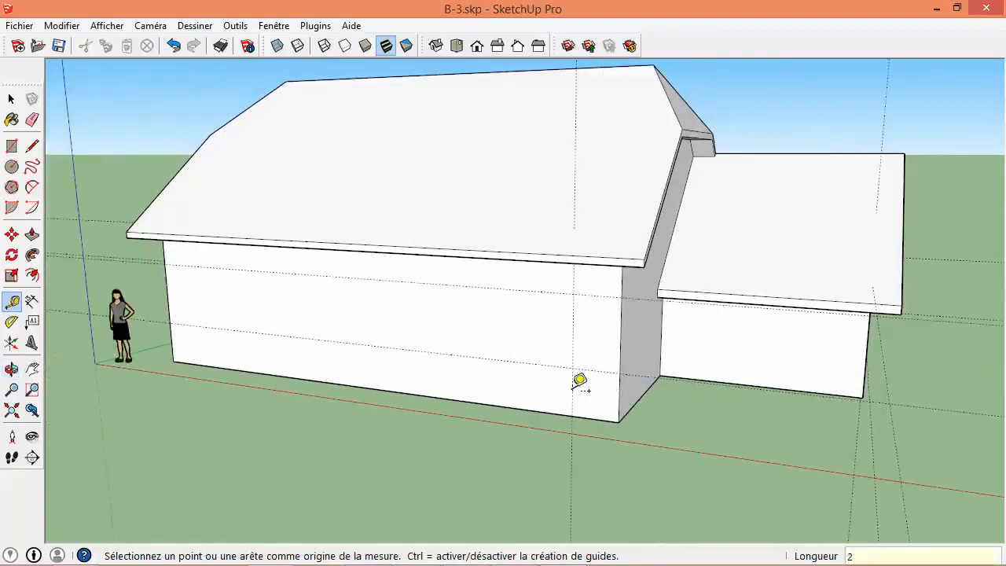
{"action": "key", "text": "Return"}
{"action": "left_click", "coordinate": [173, 288]}
{"action": "left_click", "coordinate": [203, 291]}
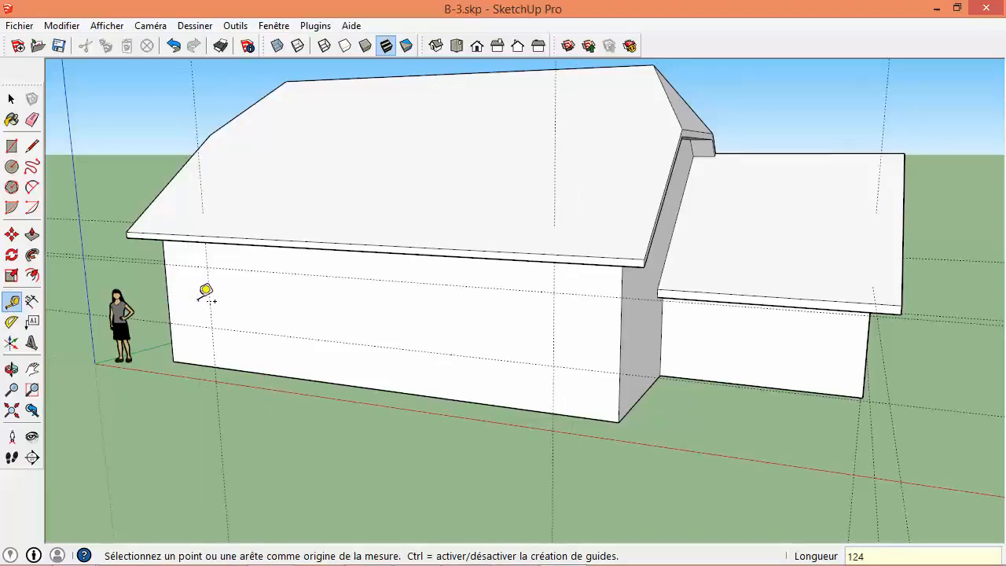
- Place a vertical guide on the long wall flush with the extension, 118 cm in from its corner at the end opposite the extension
{"action": "middle_click_drag", "start_coordinate": [360, 170], "coordinate": [638, 291]}
{"action": "scroll", "coordinate": [639, 303], "scroll_direction": "up", "scroll_amount": 4}
{"action": "left_click", "coordinate": [627, 317]}
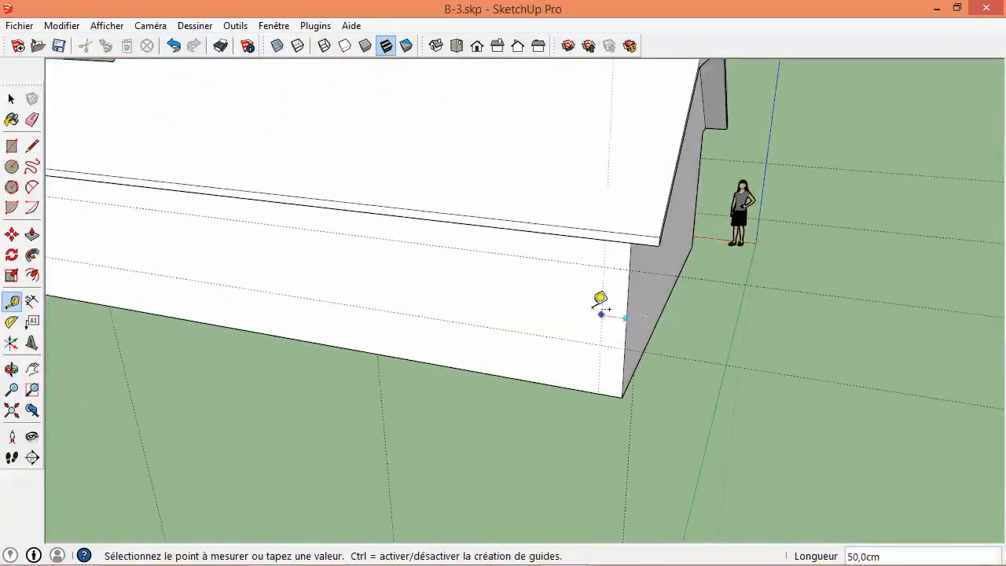
{"action": "type", "text": "110"}
{"action": "key", "text": "Return"}
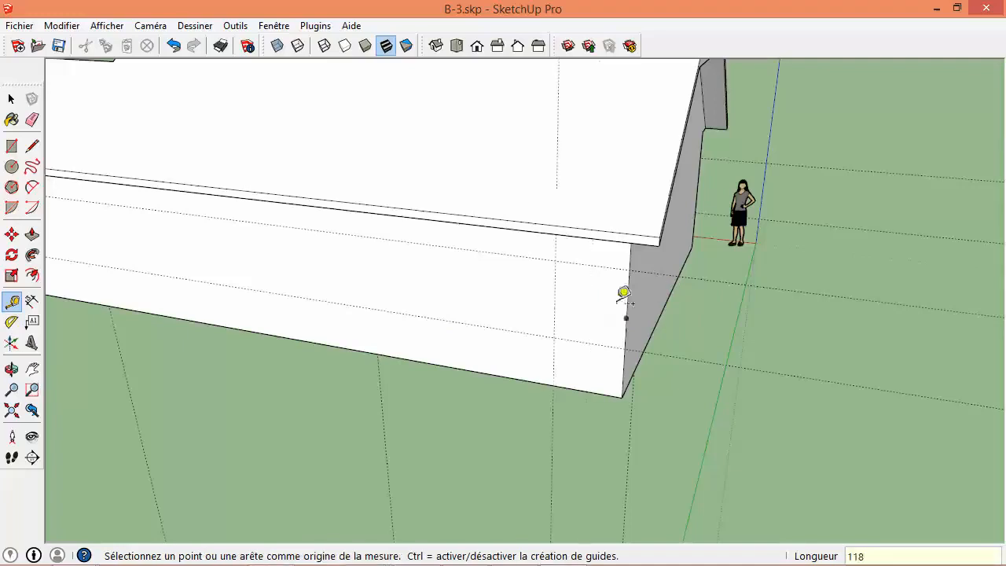
- Place a vertical guide on the gable wall opposite the extension, running through the middle of its clipped top edge
{"action": "scroll", "coordinate": [604, 303], "scroll_direction": "down", "scroll_amount": 5}
{"action": "scroll", "coordinate": [595, 297], "scroll_direction": "down", "scroll_amount": 1}
{"action": "key", "text": "space"}
{"action": "middle_click_drag", "start_coordinate": [605, 295], "coordinate": [559, 117]}
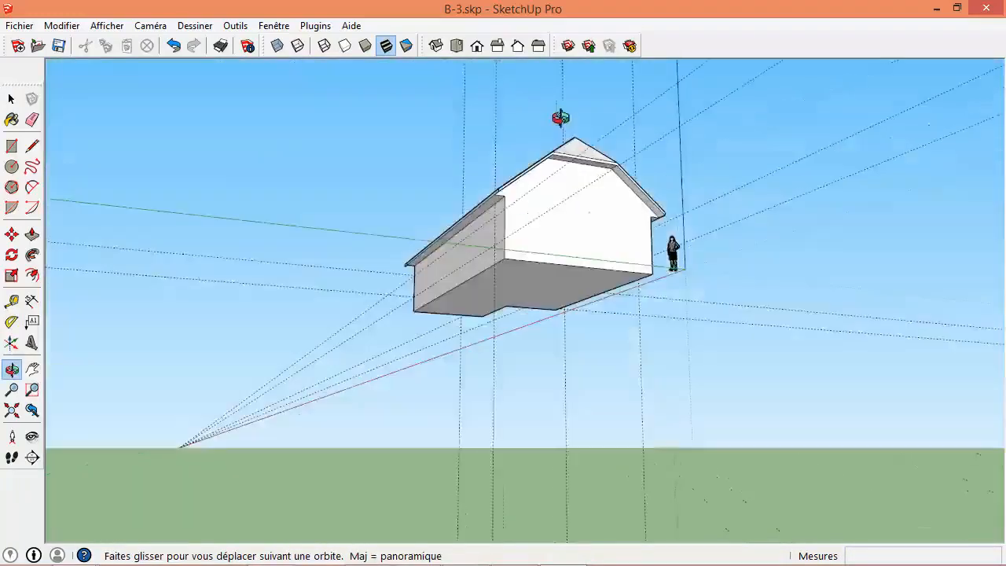
{"action": "scroll", "coordinate": [558, 159], "scroll_direction": "up", "scroll_amount": 4}
{"action": "middle_click_drag", "start_coordinate": [445, 320], "coordinate": [474, 317]}
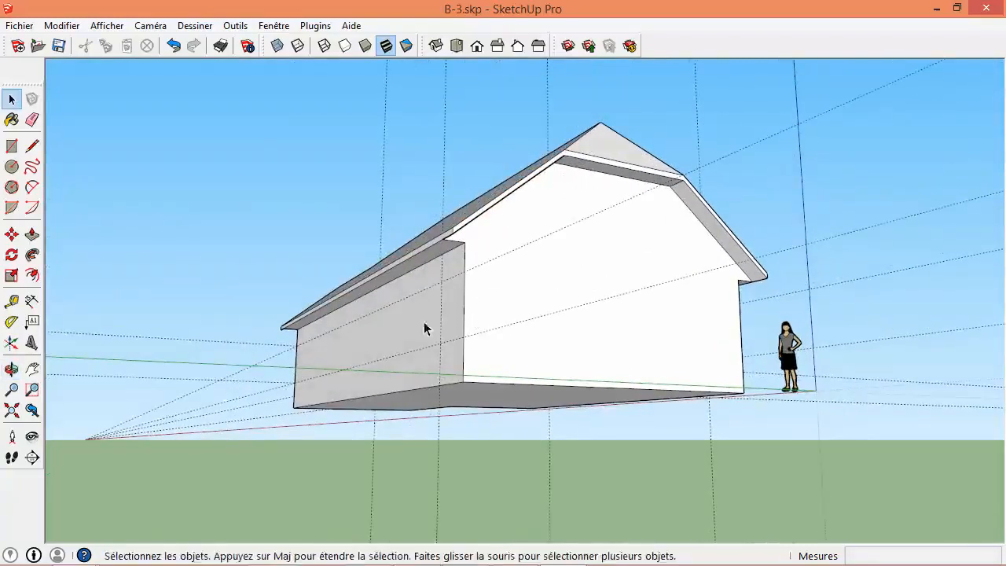
{"action": "left_click", "coordinate": [12, 302]}
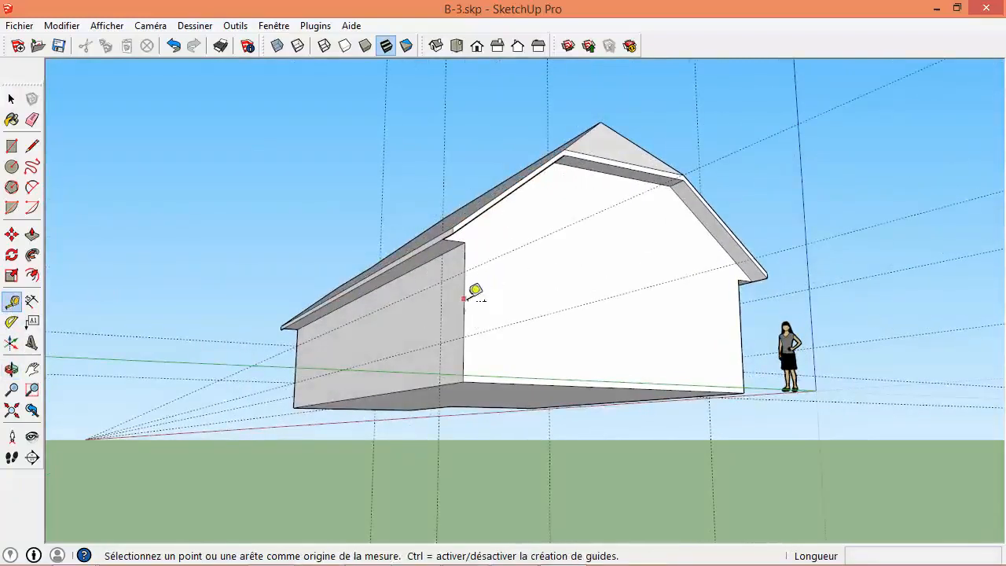
{"action": "left_click", "coordinate": [464, 299]}
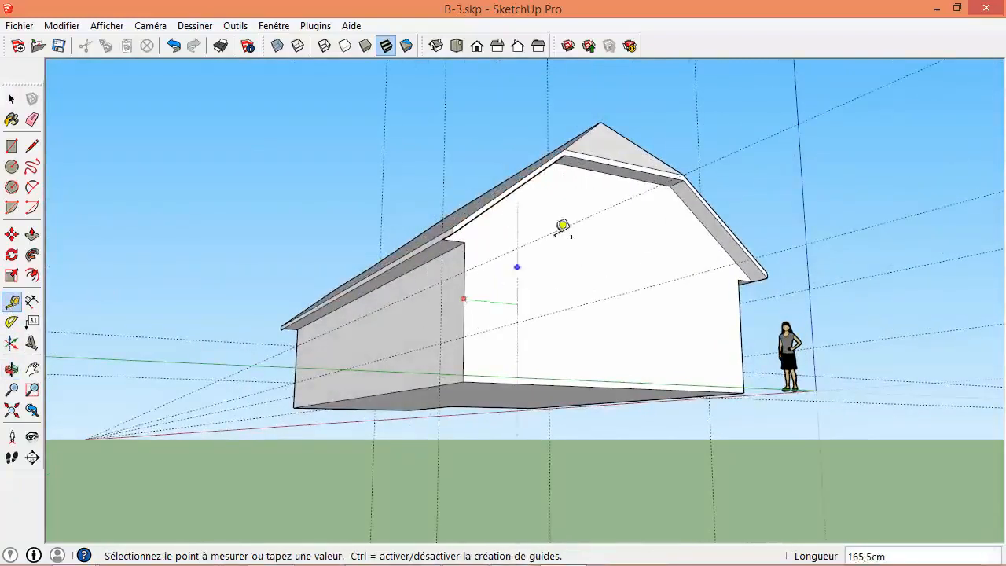
{"action": "left_click", "coordinate": [628, 167]}
- Place a horizontal guide 355 cm above the base of the gable wall opposite the extension
{"action": "middle_click_drag", "start_coordinate": [574, 382], "coordinate": [606, 453]}
{"action": "scroll", "coordinate": [621, 464], "scroll_direction": "up", "scroll_amount": 3}
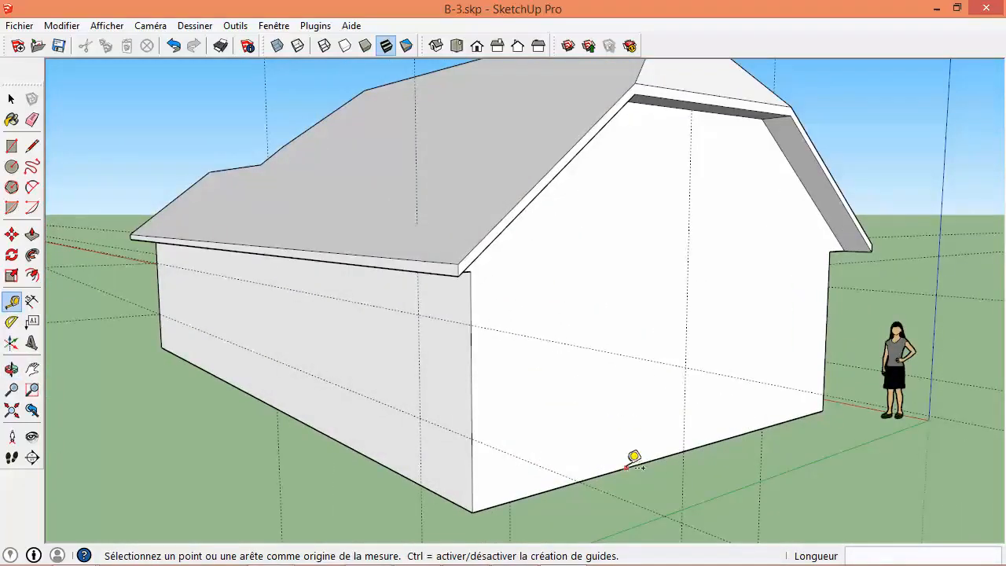
{"action": "left_click", "coordinate": [634, 468]}
{"action": "left_click", "coordinate": [629, 302]}
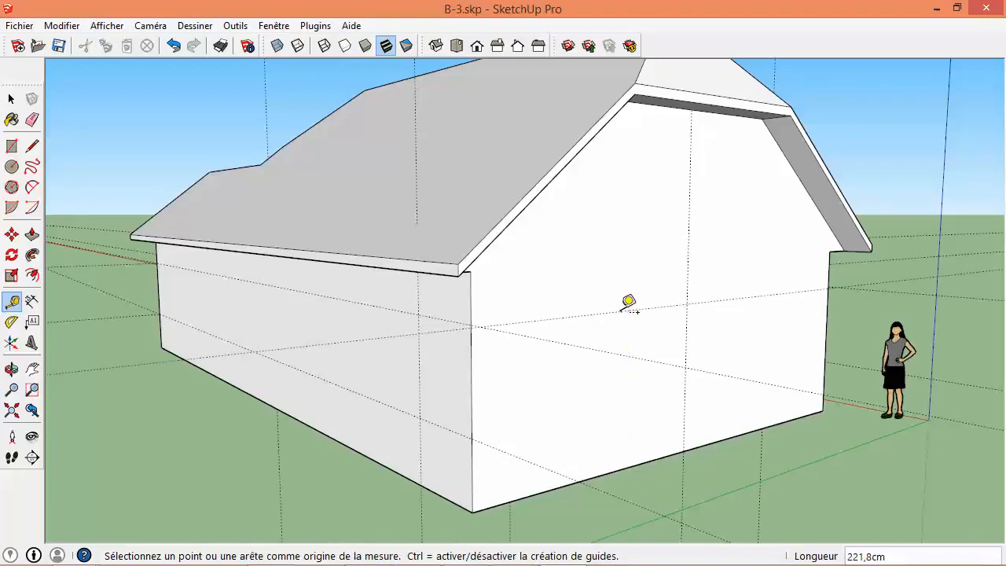
{"action": "key", "text": "Return"}
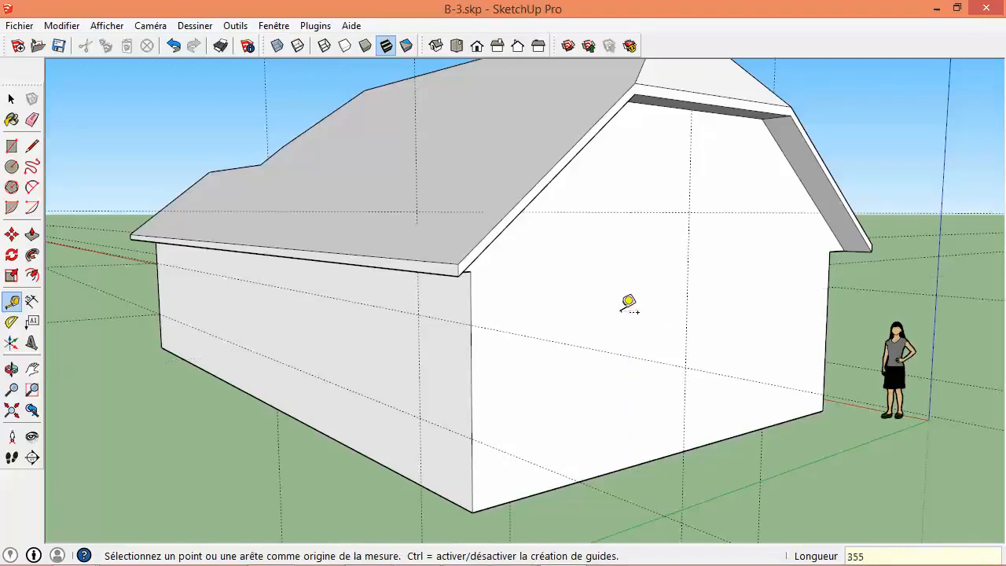
- Place a vertical guide on the main house's extension-side gable wall, through the middle of its clipped top edge
{"action": "scroll", "coordinate": [637, 308], "scroll_direction": "down", "scroll_amount": 3}
{"action": "middle_click_drag", "start_coordinate": [647, 314], "coordinate": [551, 332]}
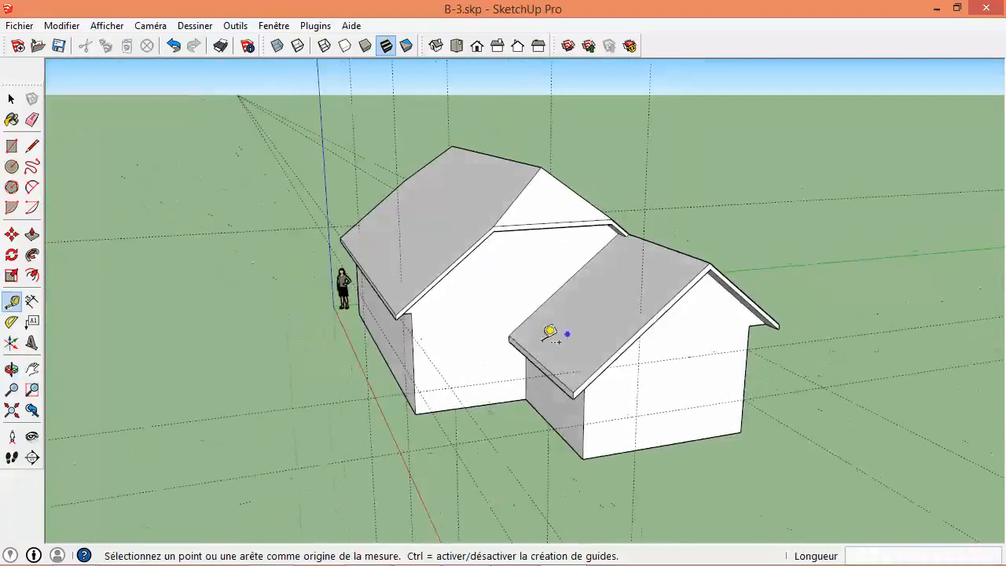
{"action": "left_click", "coordinate": [420, 351]}
{"action": "middle_click_drag", "start_coordinate": [420, 351], "coordinate": [503, 207]}
{"action": "scroll", "coordinate": [548, 185], "scroll_direction": "up", "scroll_amount": 3}
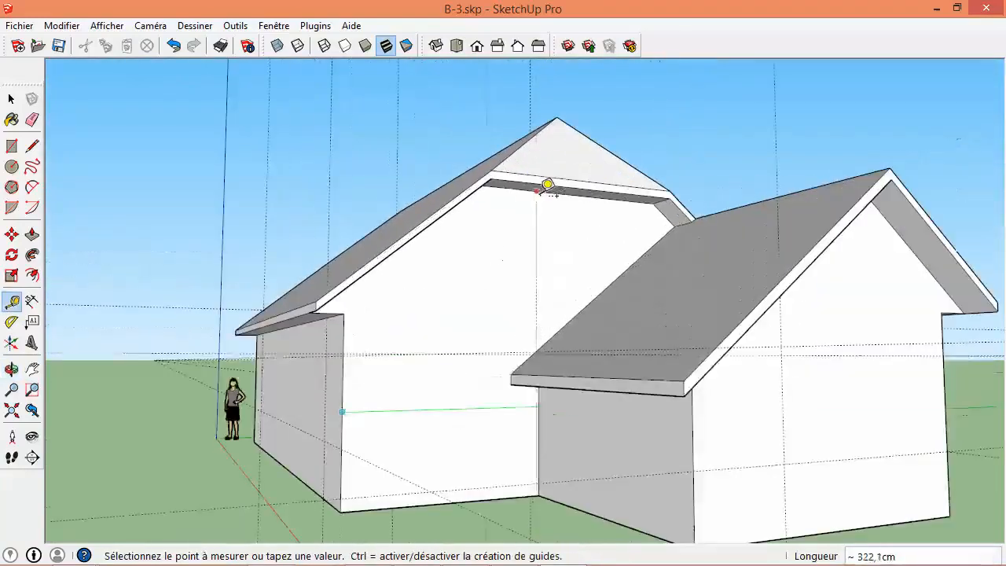
{"action": "left_click", "coordinate": [582, 189]}
- Place a horizontal guide 355 cm above the base of the main house's extension-side gable wall
{"action": "left_click", "coordinate": [511, 490]}
{"action": "left_click", "coordinate": [504, 315]}
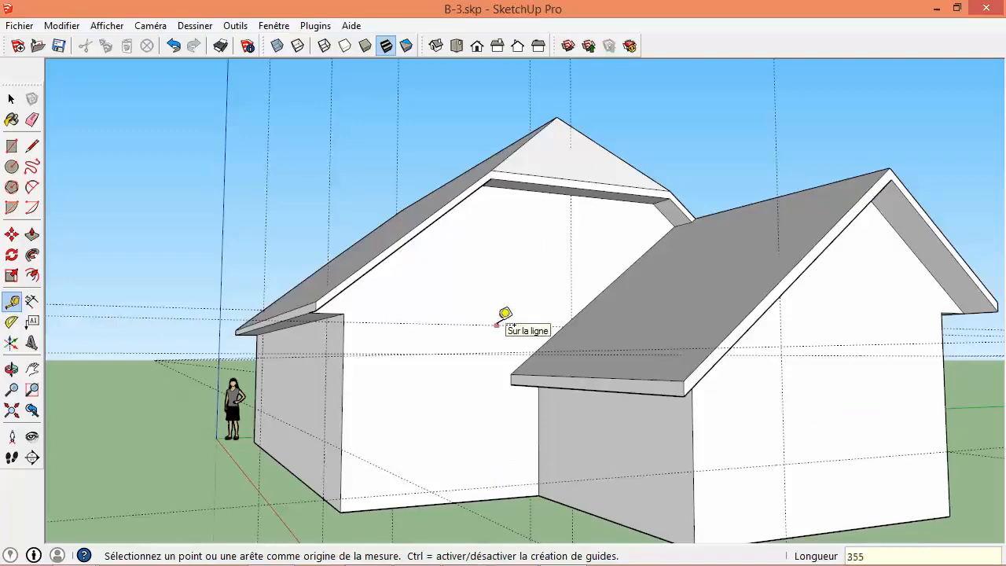
{"action": "key", "text": "space"}
{"action": "mouse_move", "coordinate": [498, 324]}
{"action": "middle_mouse_down"}
{"action": "mouse_move", "coordinate": [606, 341]}
{"action": "mouse_move", "coordinate": [627, 211]}
{"action": "mouse_move", "coordinate": [452, 231]}
{"action": "mouse_move", "coordinate": [465, 310]}
{"action": "mouse_move", "coordinate": [661, 306]}
{"action": "mouse_move", "coordinate": [593, 458]}
{"action": "mouse_move", "coordinate": [624, 432]}
{"action": "mouse_move", "coordinate": [645, 453]}
{"action": "middle_mouse_up"}
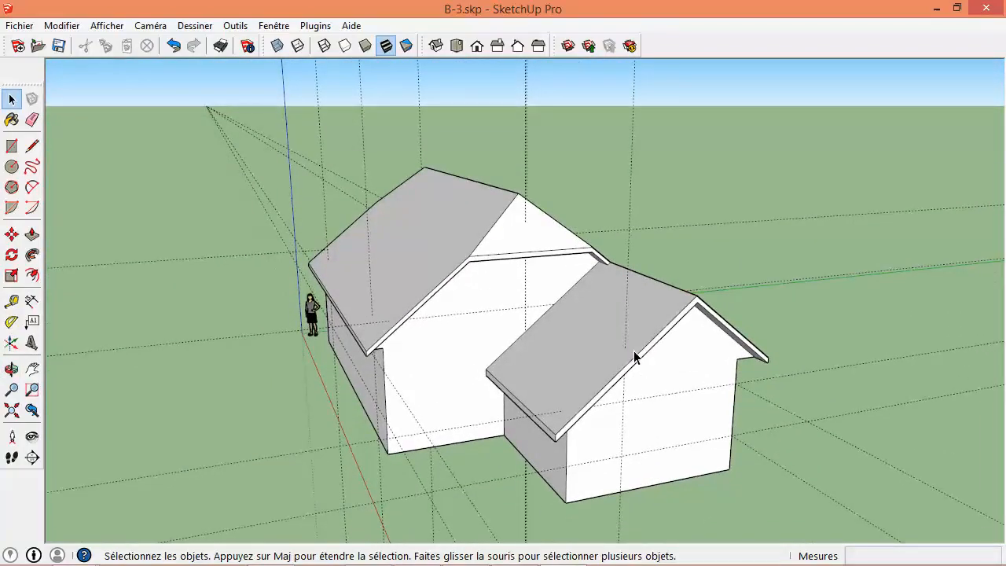
- Draw a window rectangle 120 cm wide and 135 cm high on the extension's front wall, starting where its guides cross
{"action": "scroll", "coordinate": [580, 450], "scroll_direction": "up", "scroll_amount": 3}
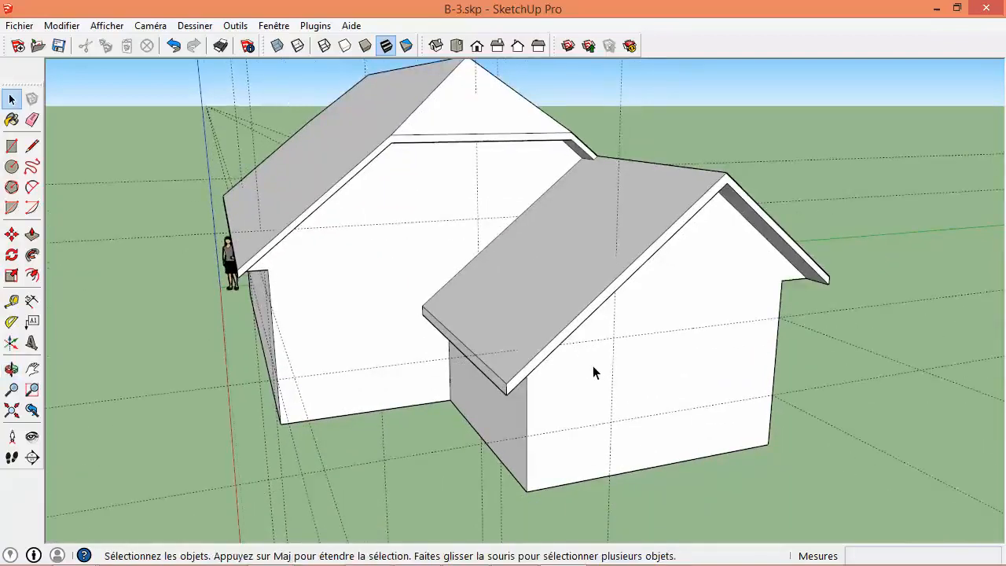
{"action": "left_click", "coordinate": [12, 147]}
{"action": "left_click", "coordinate": [611, 421]}
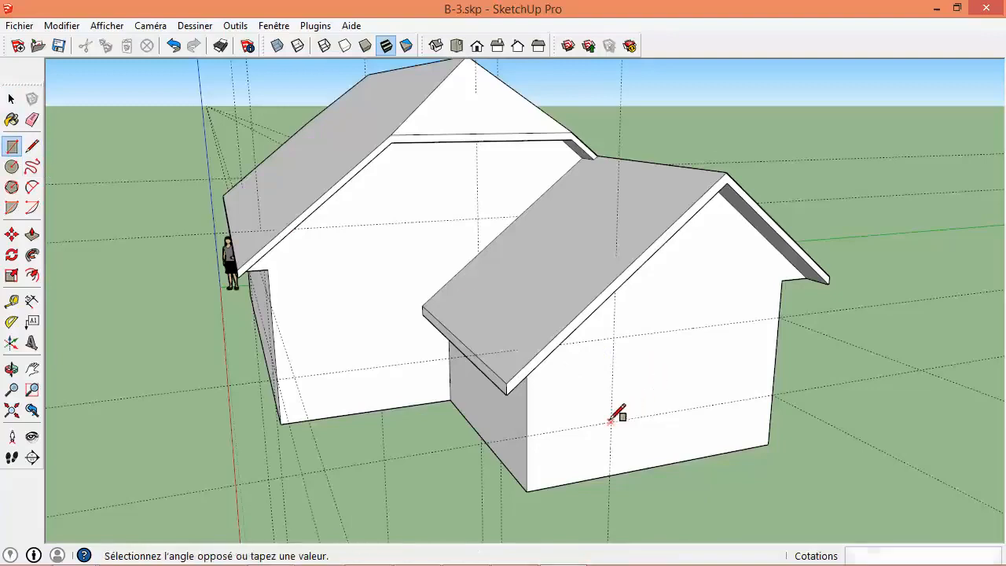
{"action": "left_click", "coordinate": [717, 325]}
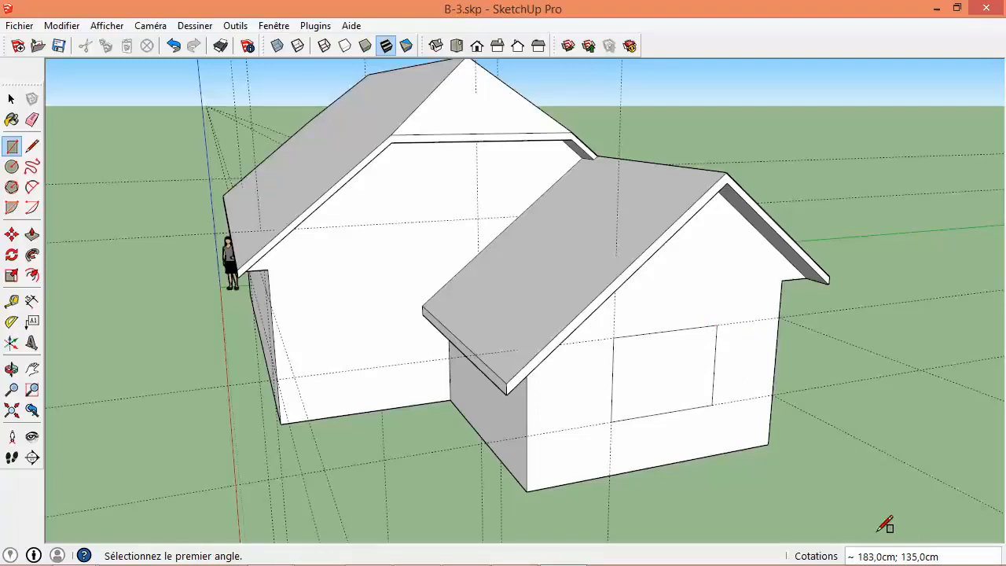
{"action": "type", "text": "120"}
{"action": "key", "text": "Return"}
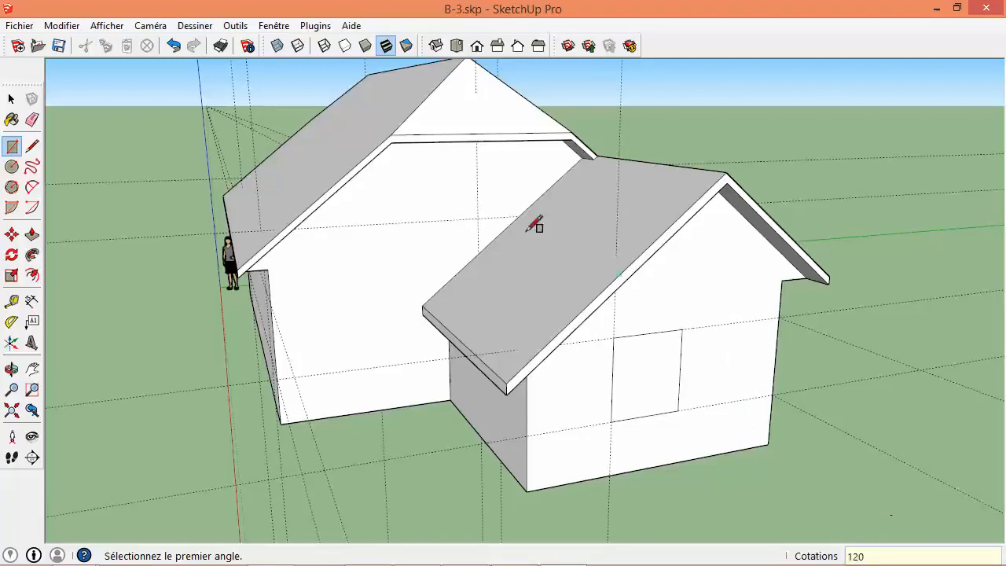
- Select the window face alone and together with its boundary edges, and clear the selection
{"action": "left_click", "coordinate": [11, 99]}
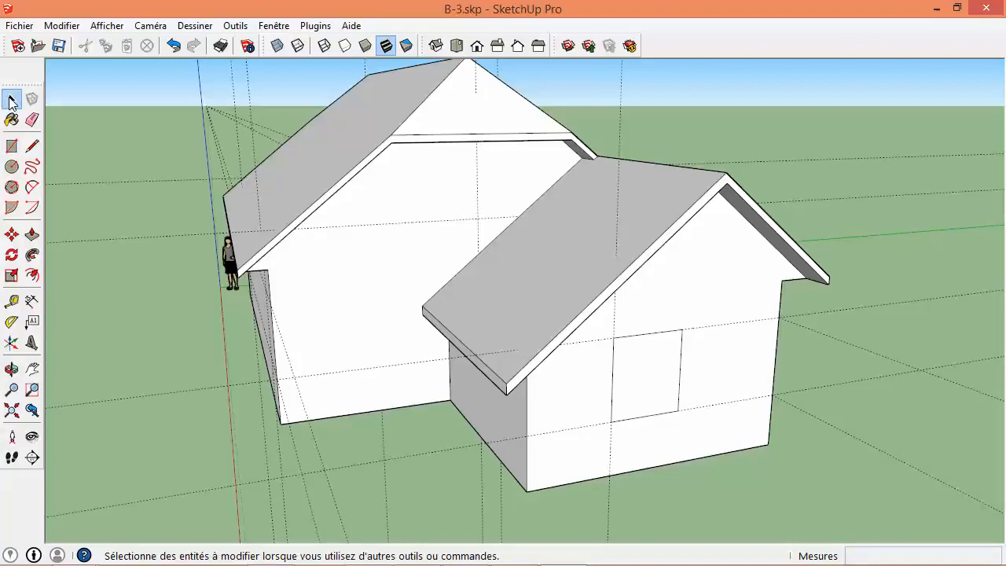
{"action": "middle_click_drag", "start_coordinate": [626, 376], "coordinate": [636, 357]}
{"action": "left_click", "coordinate": [574, 365]}
{"action": "scroll", "coordinate": [578, 370], "scroll_direction": "up", "scroll_amount": 3}
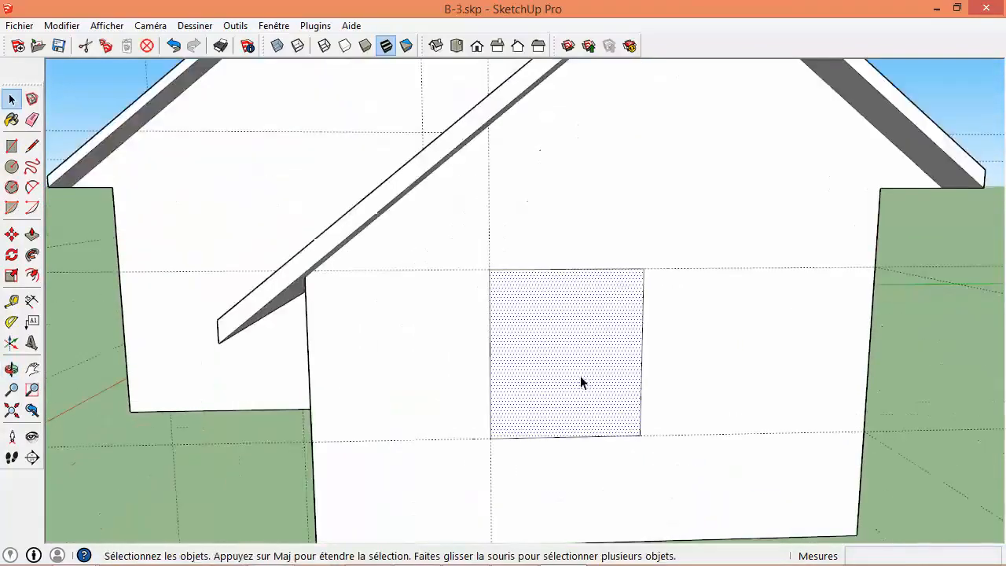
{"action": "middle_click_drag", "start_coordinate": [583, 361], "coordinate": [684, 410]}
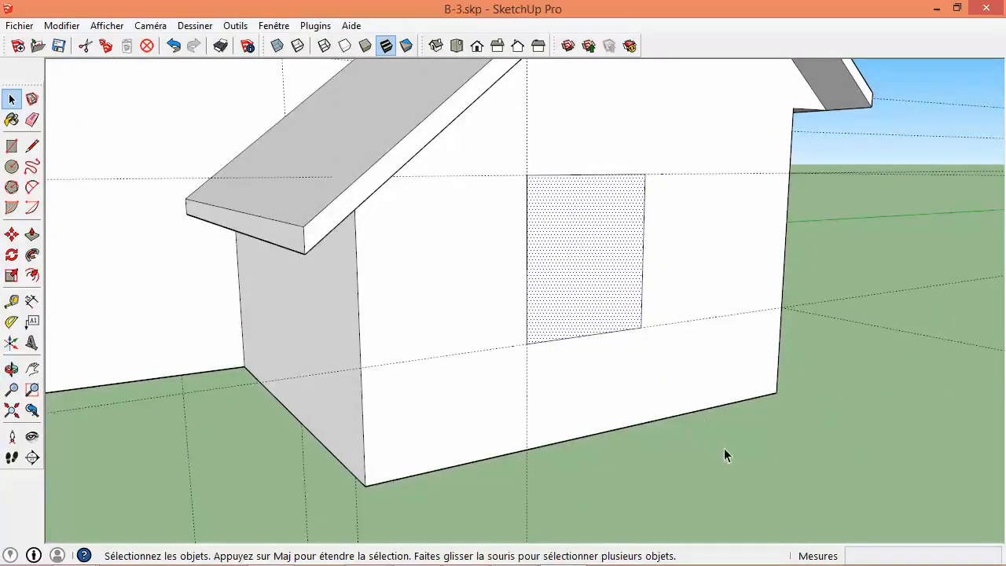
{"action": "left_click", "coordinate": [593, 277]}
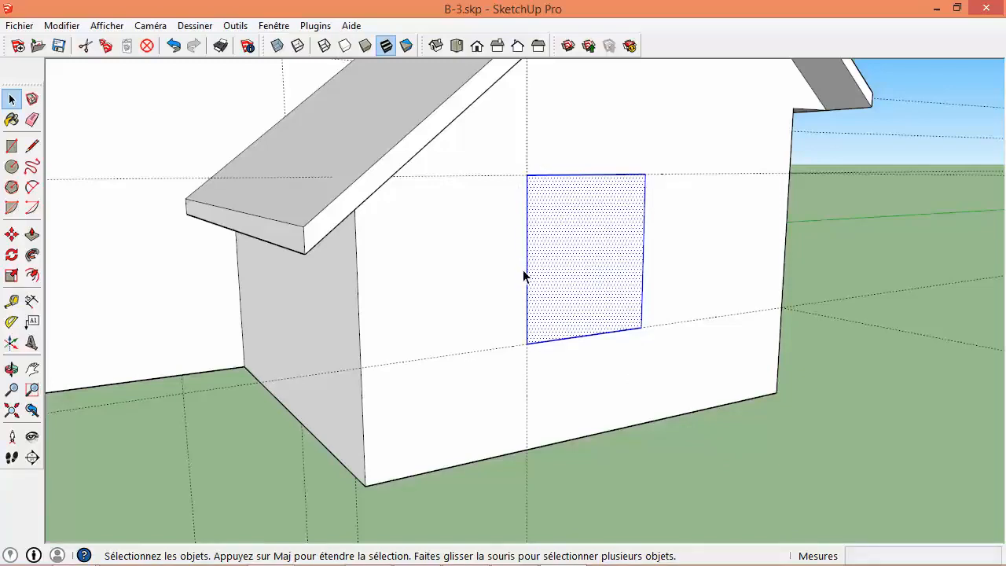
{"action": "left_click", "coordinate": [659, 450]}
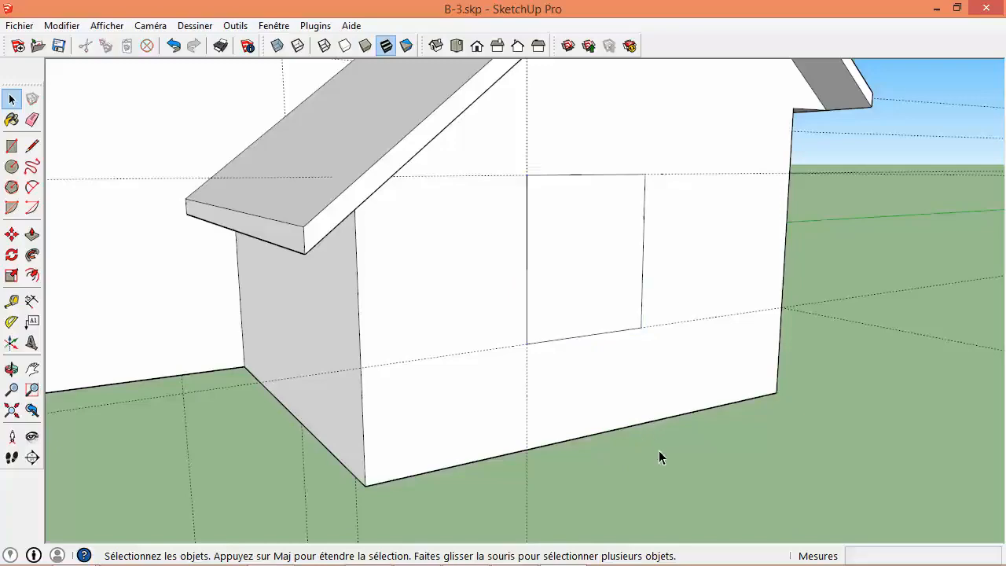
- Try selecting all the house geometry connected to the window face, alternating with the face and its edges only
{"action": "triple_click", "coordinate": [581, 261]}
{"action": "scroll", "coordinate": [583, 264], "scroll_direction": "down", "scroll_amount": 8}
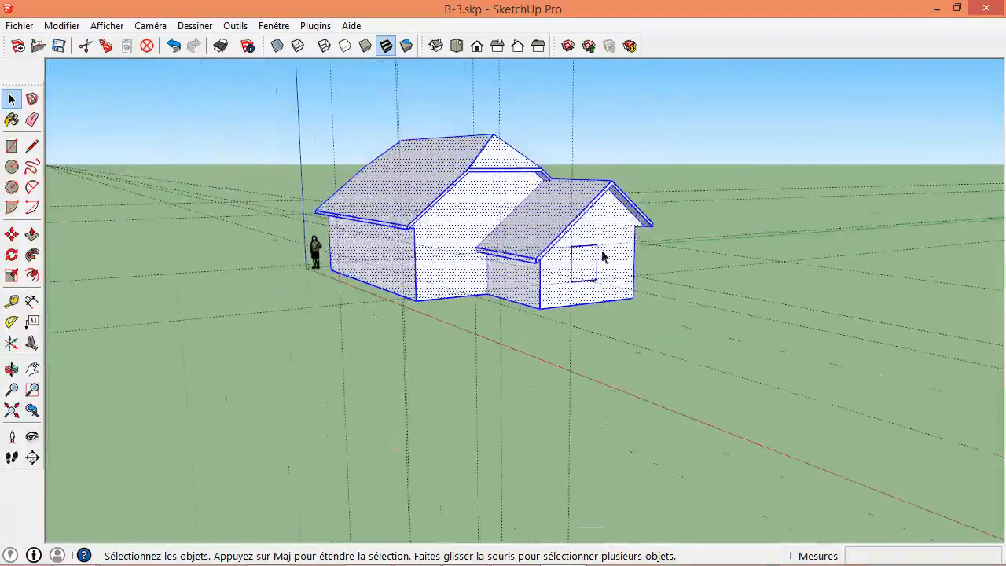
{"action": "scroll", "coordinate": [582, 263], "scroll_direction": "up", "scroll_amount": 4}
{"action": "left_click", "coordinate": [575, 270]}
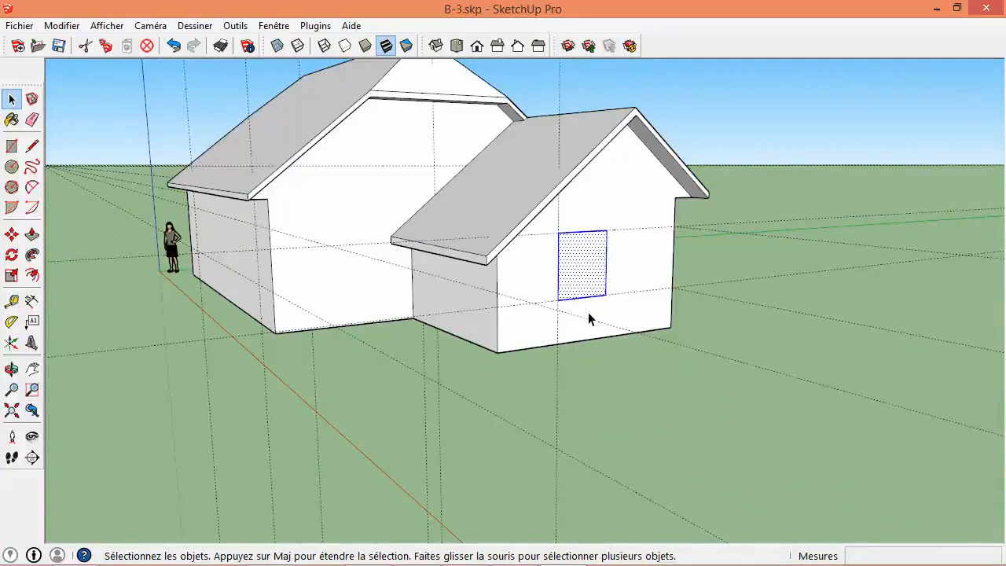
{"action": "triple_click", "coordinate": [585, 287]}
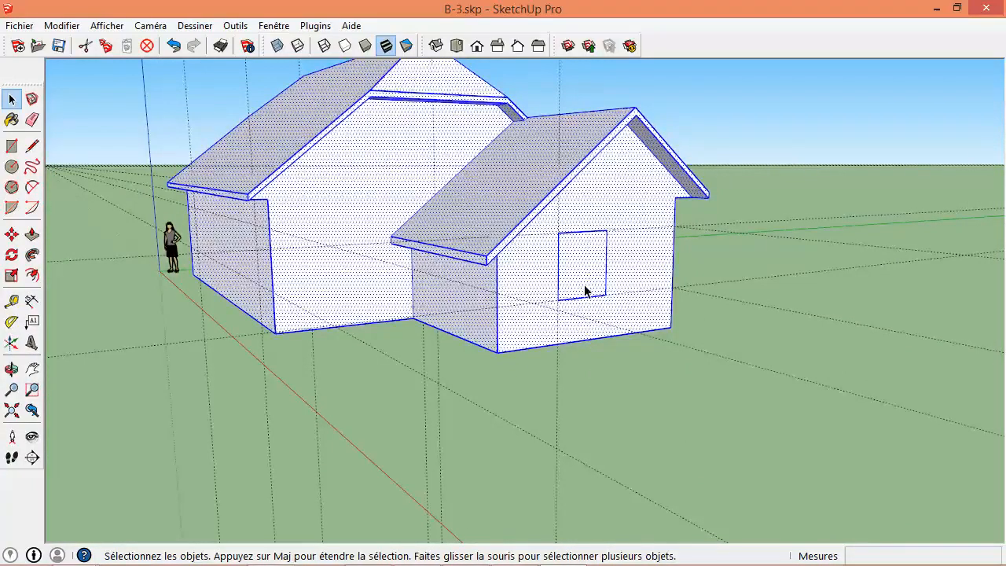
- Clear the selection and select only the window face with its boundary edges
{"action": "left_click", "coordinate": [597, 381]}
{"action": "left_click", "coordinate": [588, 278]}
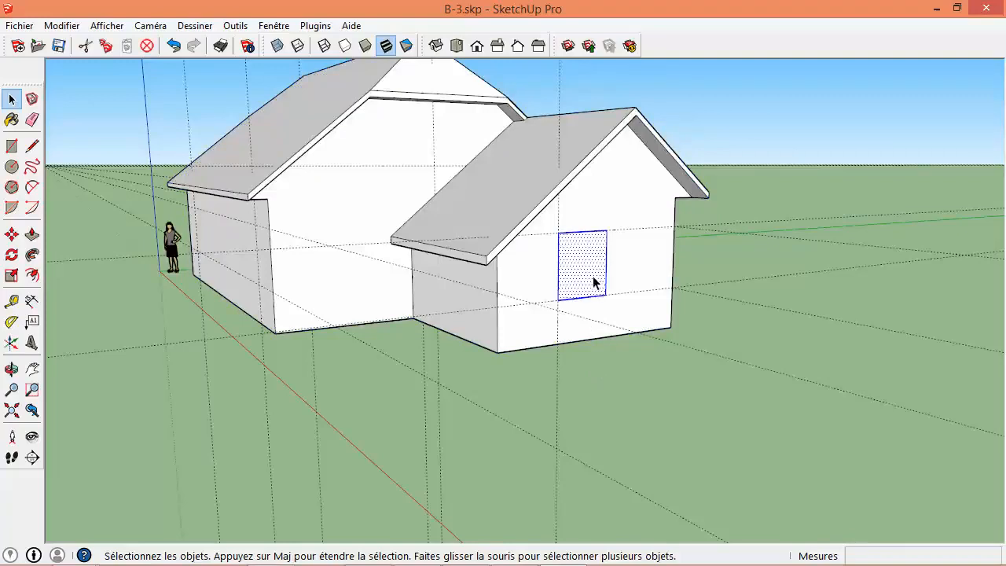
- Turn the selected window face and its edges into a component named "fenetre" that cuts its opening and replaces the selection
{"action": "scroll", "coordinate": [598, 281], "scroll_direction": "up", "scroll_amount": 5}
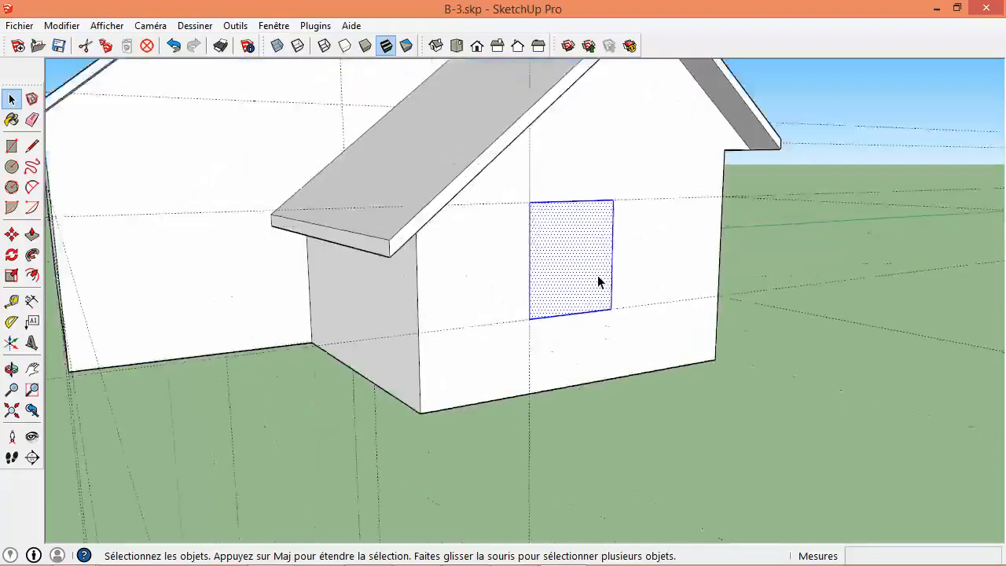
{"action": "scroll", "coordinate": [566, 262], "scroll_direction": "down", "scroll_amount": 3}
{"action": "middle_click_drag", "start_coordinate": [564, 258], "coordinate": [567, 322], "text": "shift"}
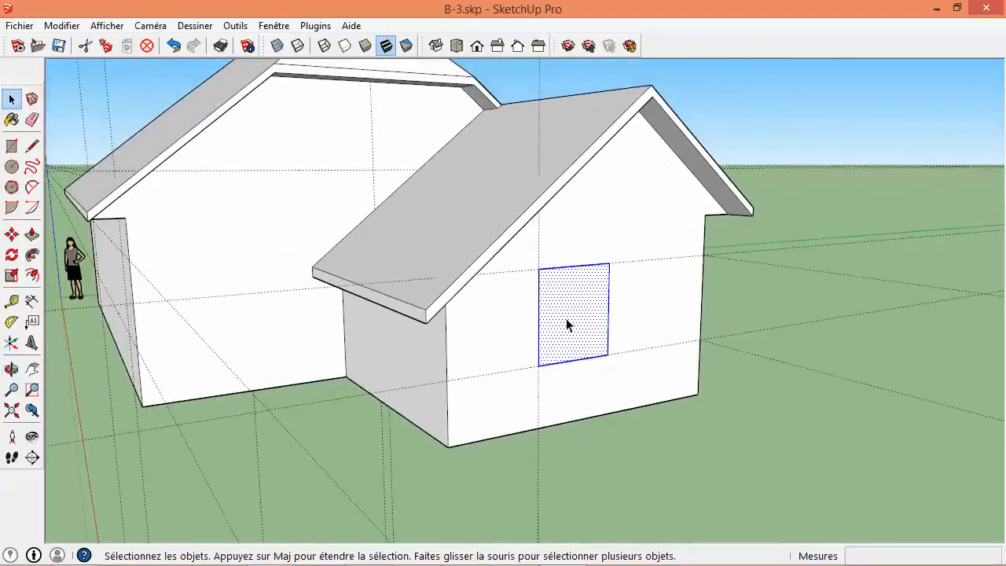
{"action": "right_click", "coordinate": [574, 321]}
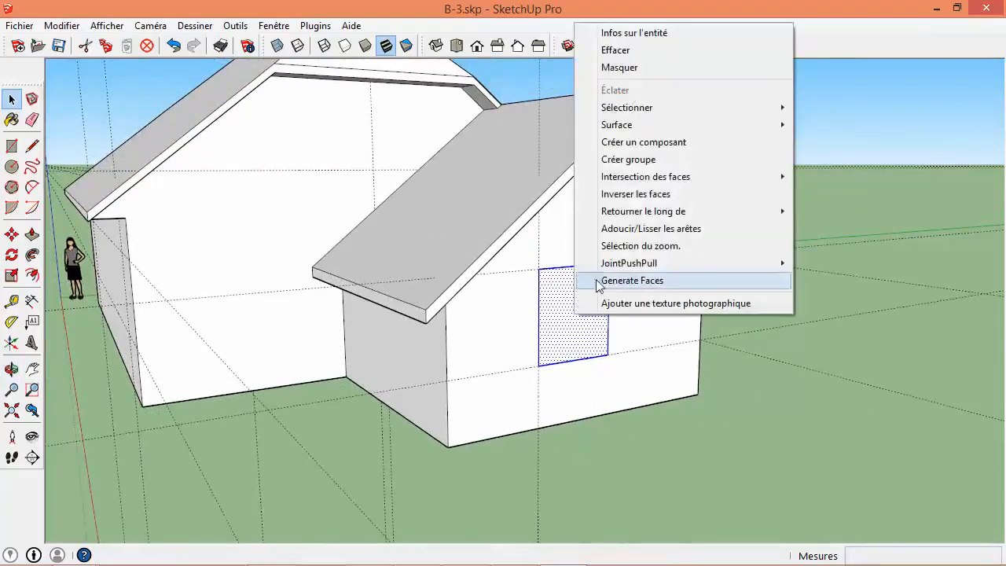
{"action": "left_click", "coordinate": [636, 145]}
{"action": "left_click_drag", "start_coordinate": [662, 147], "coordinate": [648, 116]}
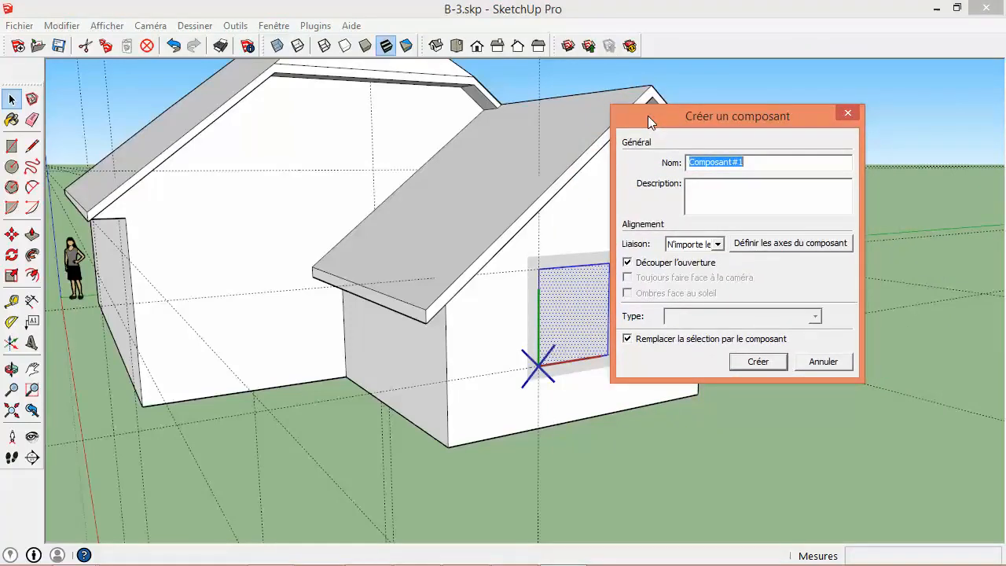
{"action": "left_click", "coordinate": [740, 164]}
{"action": "left_click_drag", "start_coordinate": [741, 164], "coordinate": [652, 162]}
{"action": "type", "text": "fenetre"}
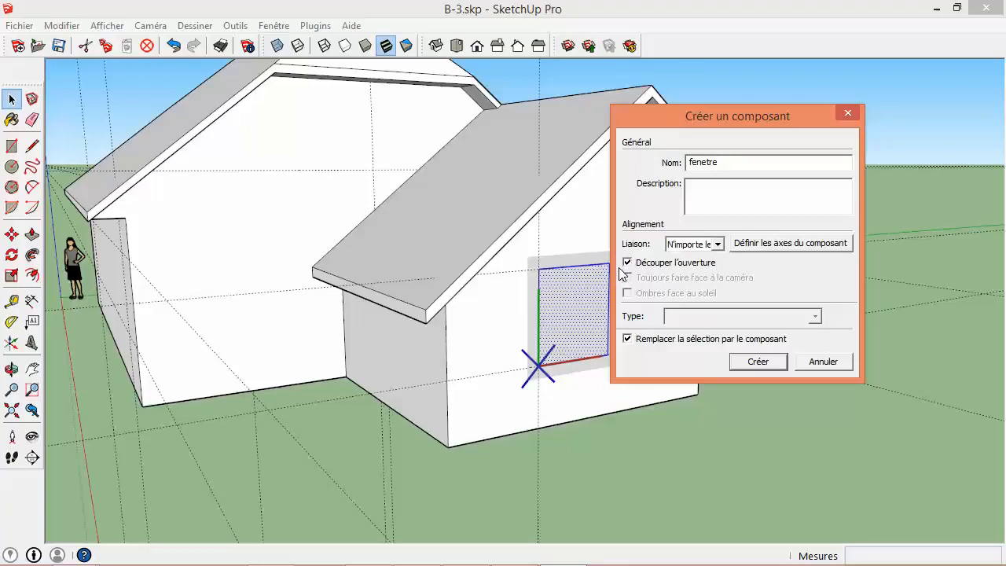
{"action": "left_click", "coordinate": [751, 363]}
{"action": "middle_click_drag", "start_coordinate": [539, 337], "coordinate": [519, 368]}
{"action": "scroll", "coordinate": [519, 368], "scroll_direction": "down", "scroll_amount": 3}
{"action": "scroll", "coordinate": [525, 360], "scroll_direction": "up", "scroll_amount": 5}
{"action": "scroll", "coordinate": [528, 354], "scroll_direction": "down", "scroll_amount": 1}
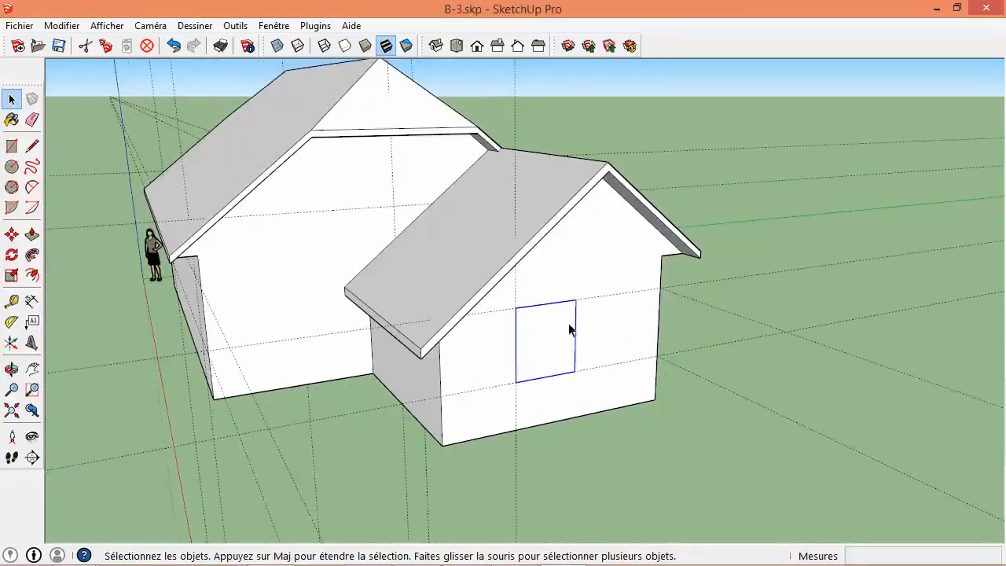
- Copy the selected window outline from the extension's gable wall to the main house's long front wall, aligning its lower corner with the guide intersection
{"action": "scroll", "coordinate": [543, 326], "scroll_direction": "up", "scroll_amount": 2}
{"action": "scroll", "coordinate": [559, 350], "scroll_direction": "down", "scroll_amount": 3}
{"action": "middle_click_drag", "start_coordinate": [559, 351], "coordinate": [563, 318]}
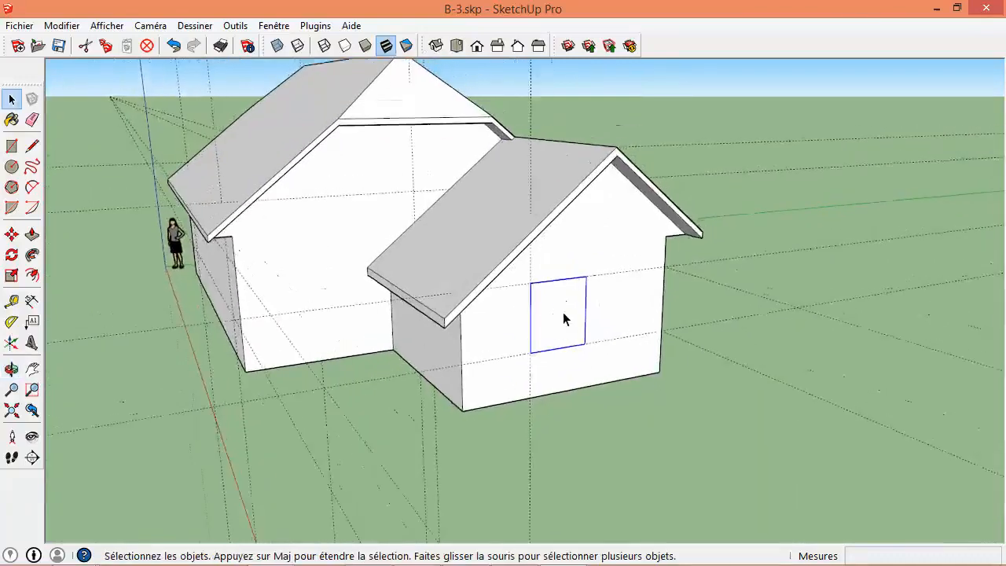
{"action": "scroll", "coordinate": [563, 317], "scroll_direction": "up", "scroll_amount": 3}
{"action": "scroll", "coordinate": [563, 318], "scroll_direction": "down", "scroll_amount": 2}
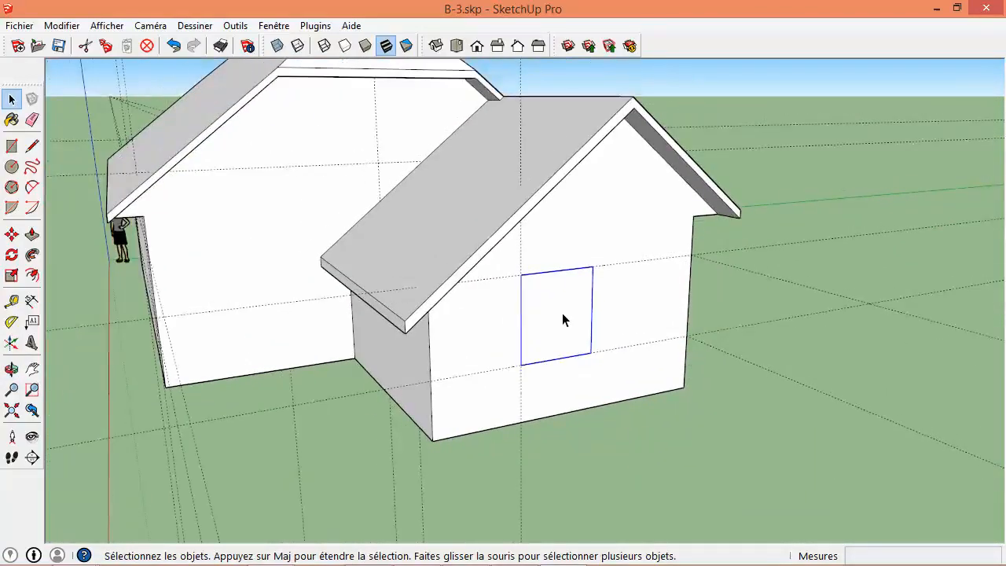
{"action": "left_click", "coordinate": [11, 236]}
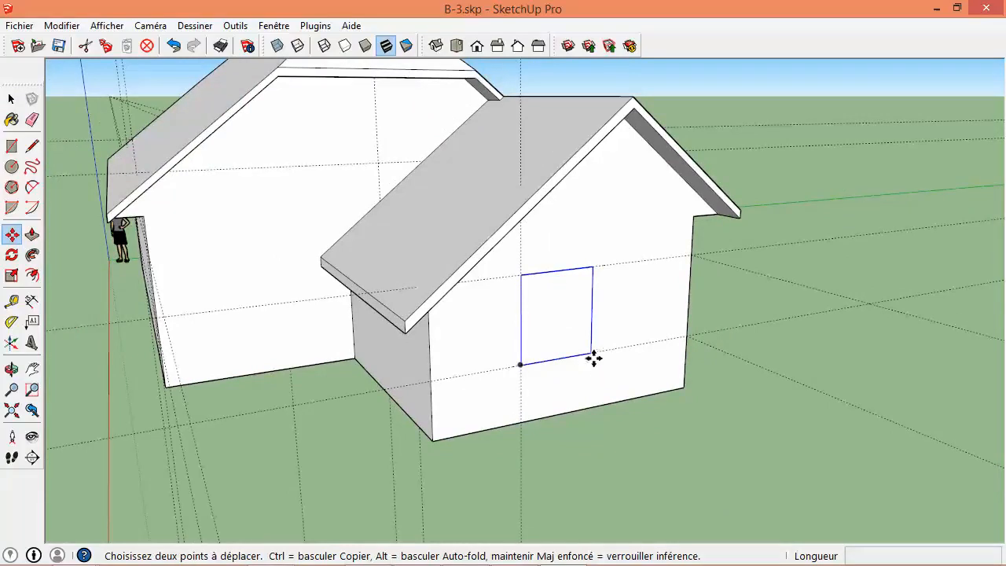
{"action": "left_click", "coordinate": [523, 363]}
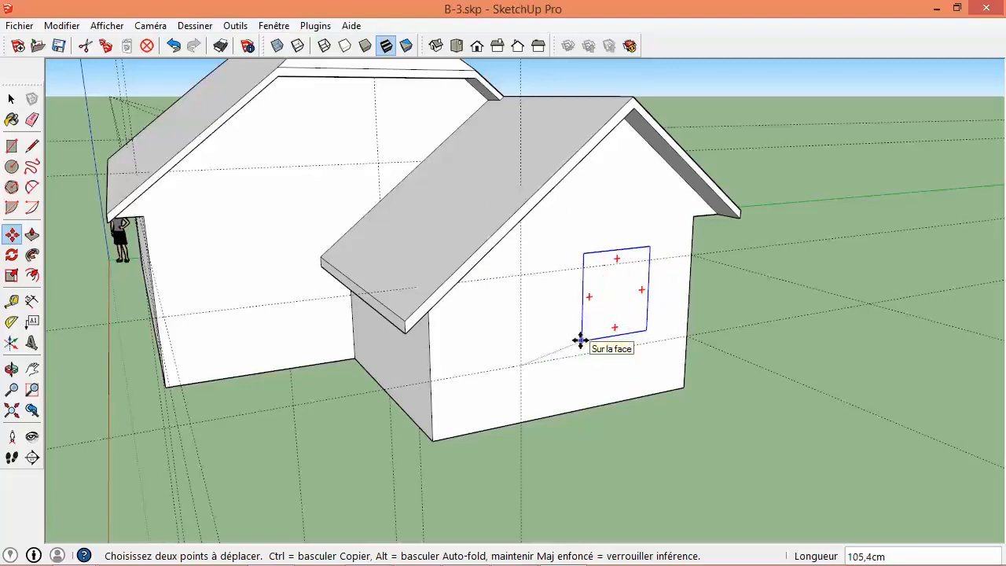
{"action": "key", "text": "ctrl"}
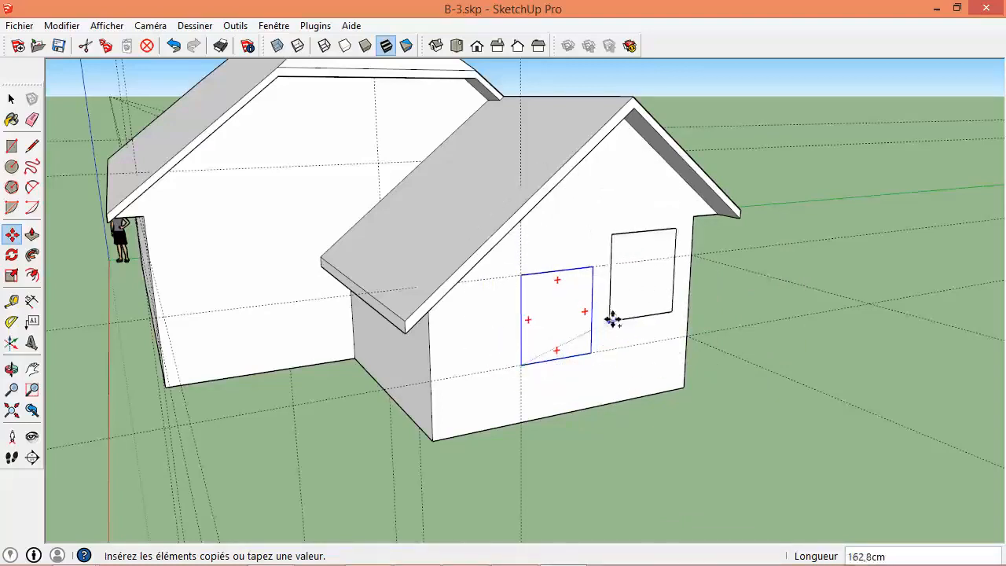
{"action": "key", "text": "ctrl"}
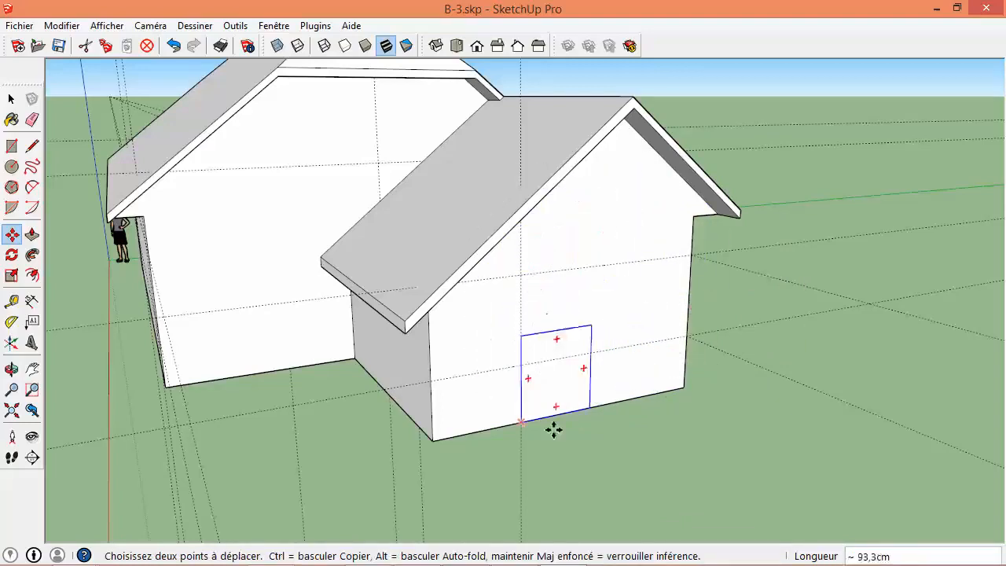
{"action": "key", "text": "ctrl"}
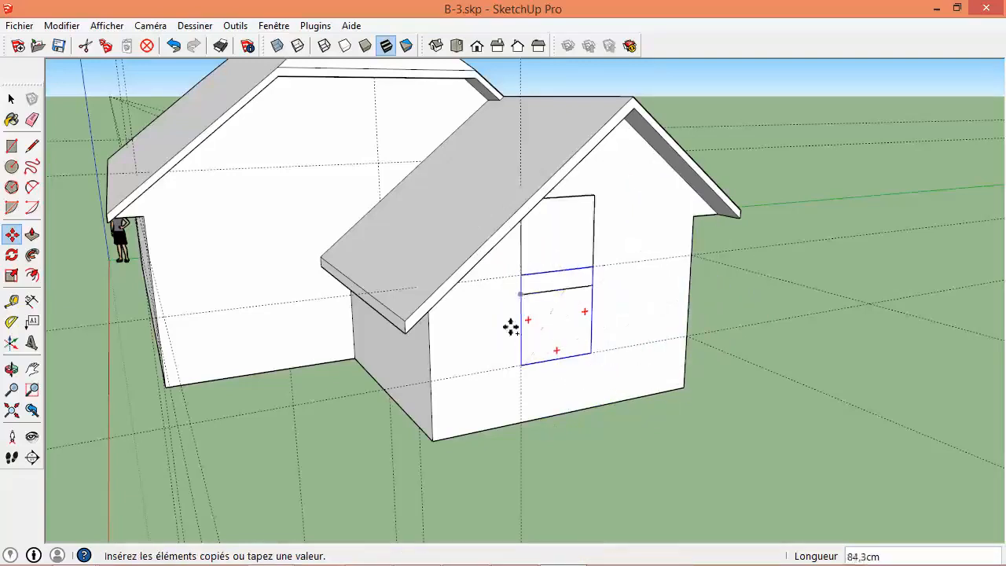
{"action": "scroll", "coordinate": [555, 351], "scroll_direction": "down", "scroll_amount": 3}
{"action": "middle_click_drag", "start_coordinate": [537, 361], "coordinate": [658, 324]}
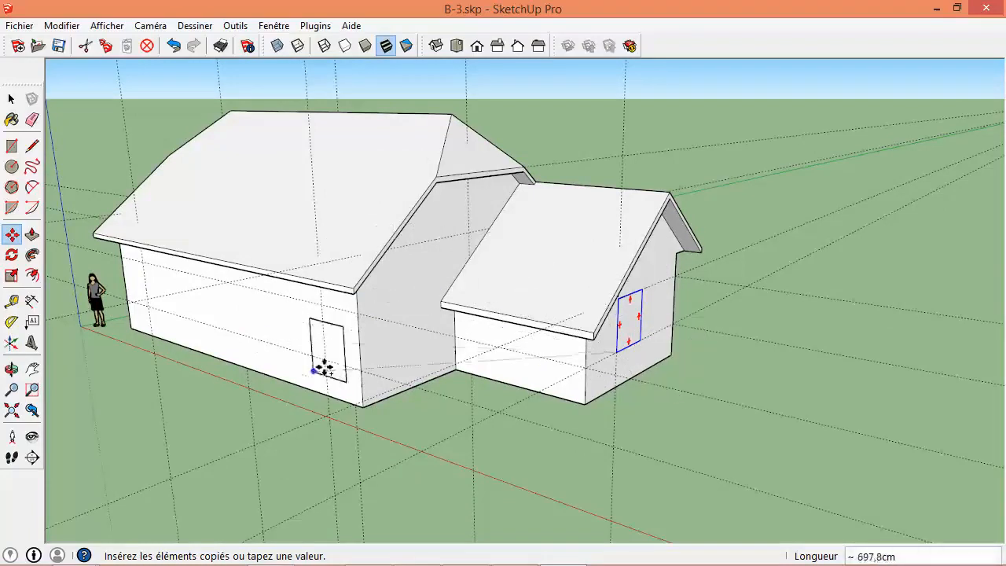
{"action": "scroll", "coordinate": [284, 350], "scroll_direction": "up", "scroll_amount": 4}
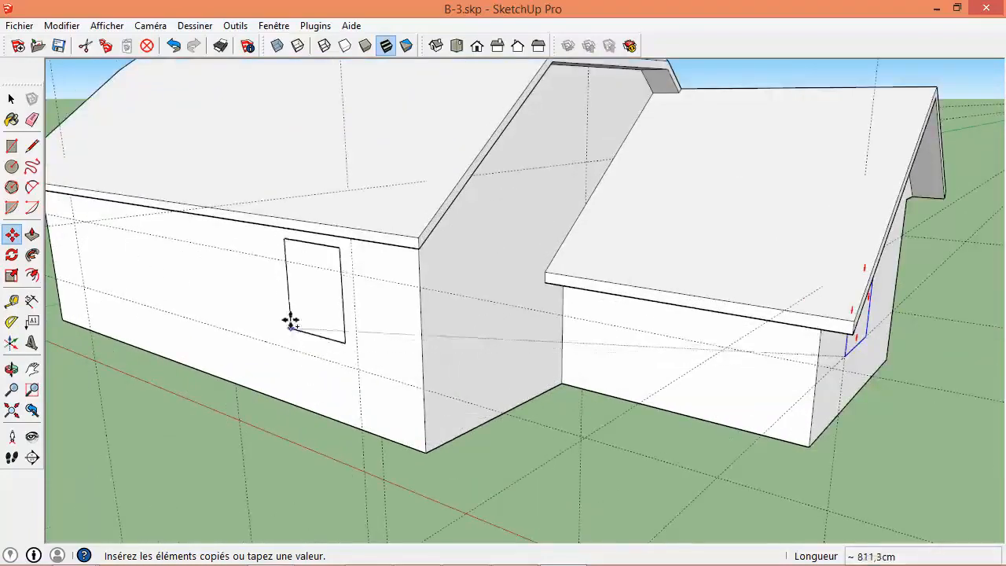
{"action": "left_click", "coordinate": [261, 318]}
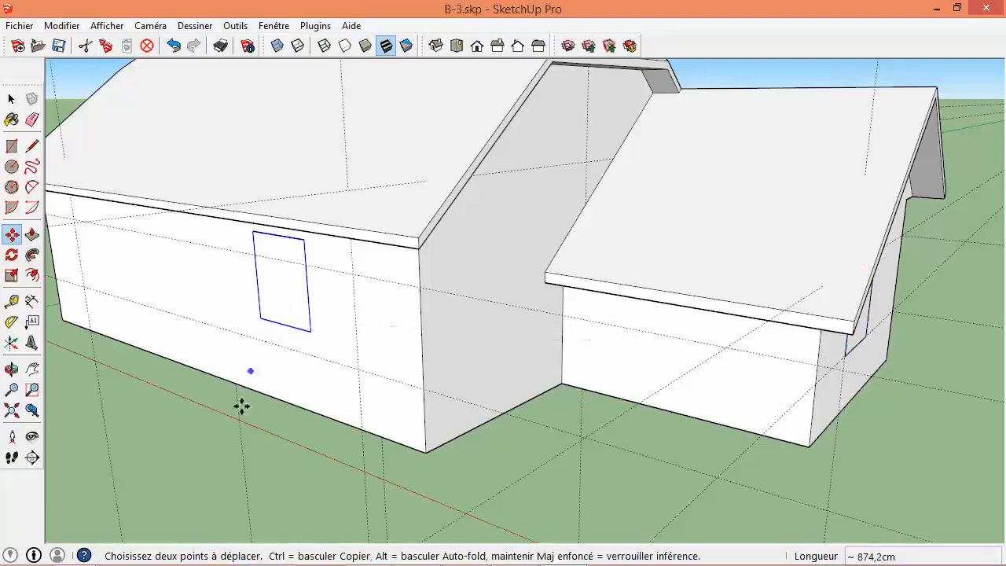
{"action": "left_click", "coordinate": [311, 331]}
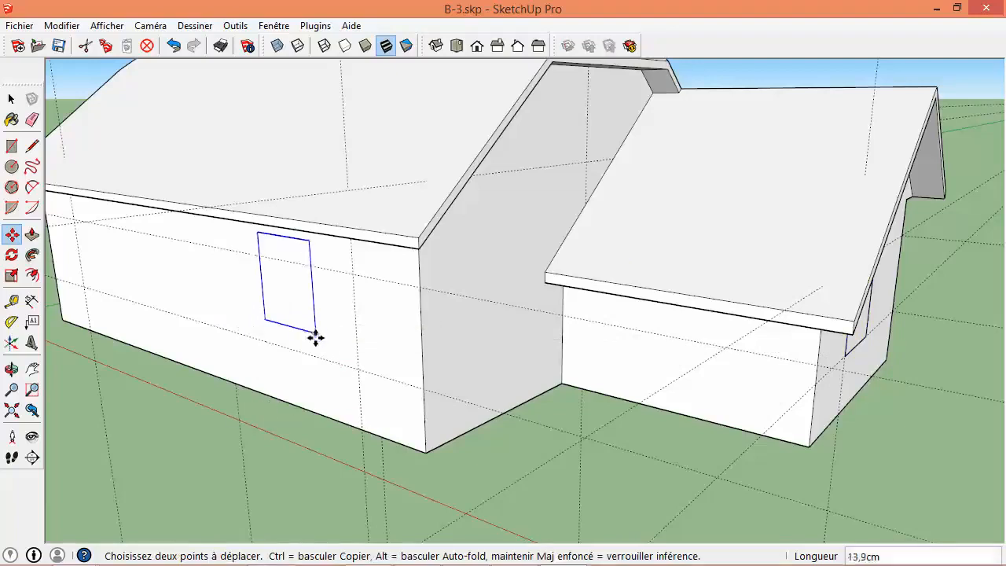
{"action": "left_click", "coordinate": [356, 366]}
{"action": "scroll", "coordinate": [281, 482], "scroll_direction": "down", "scroll_amount": 1}
{"action": "scroll", "coordinate": [282, 482], "scroll_direction": "down", "scroll_amount": 1}
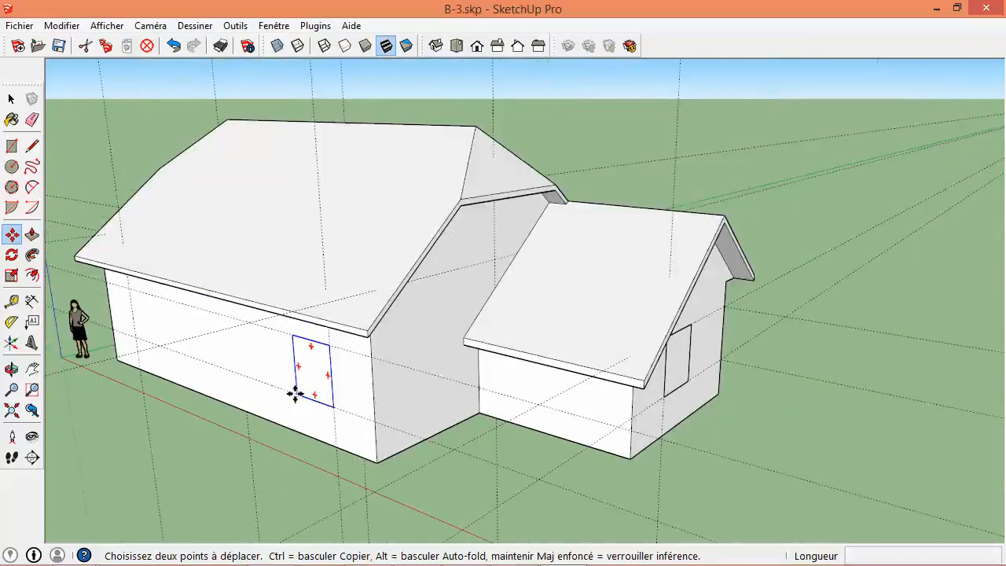
{"action": "left_click", "coordinate": [296, 393], "text": "ctrl"}
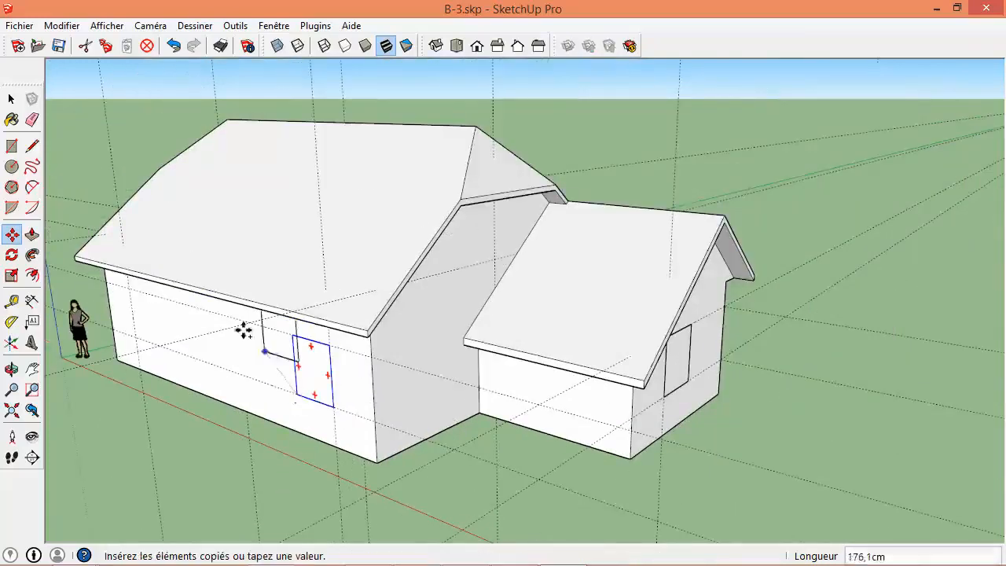
{"action": "left_click", "coordinate": [136, 339]}
{"action": "key", "text": "ctrl+z"}
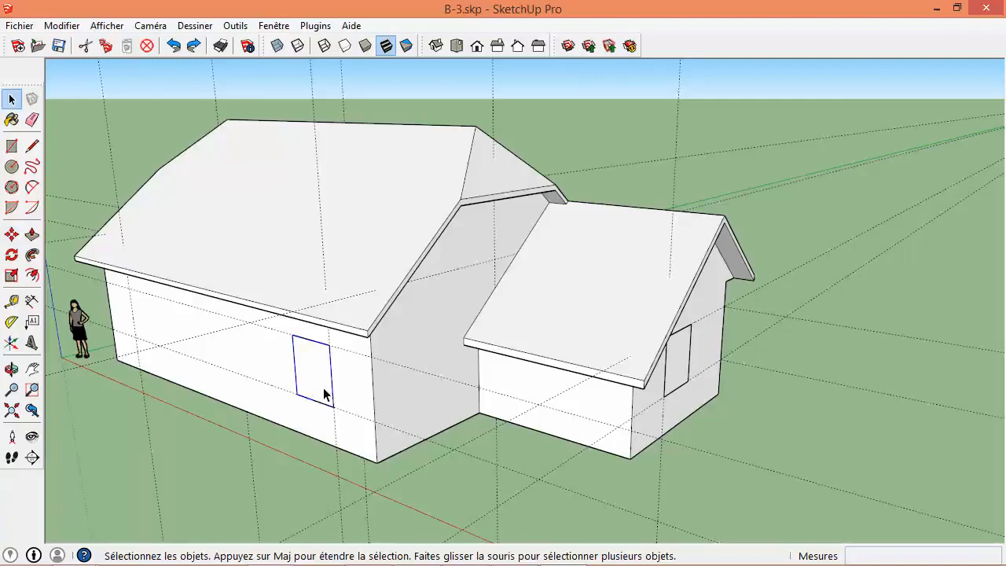
- Copy the front wall's window outline 687 cm along the wall to the guide intersection near its far end
{"action": "scroll", "coordinate": [233, 375], "scroll_direction": "up", "scroll_amount": 5}
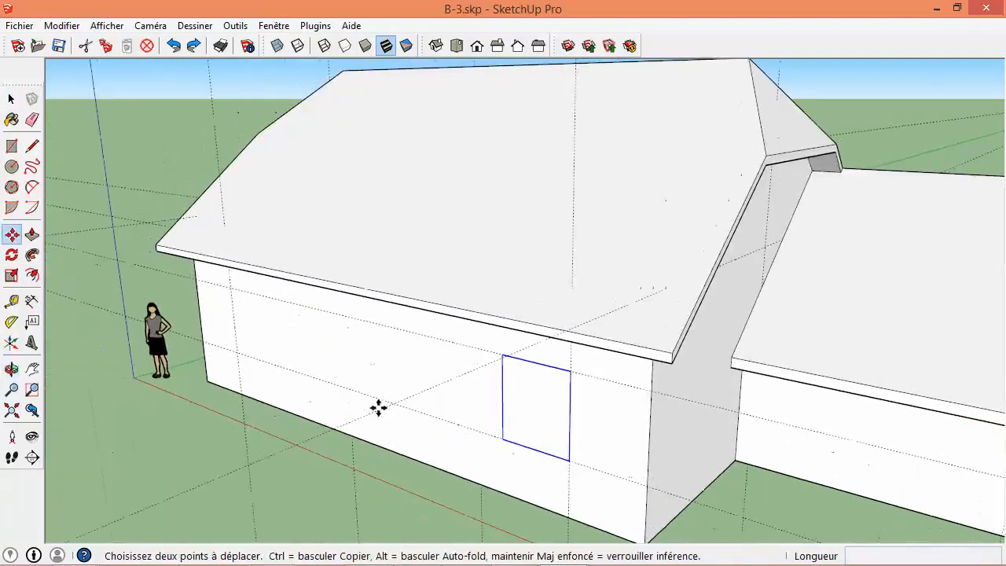
{"action": "left_click", "coordinate": [504, 439]}
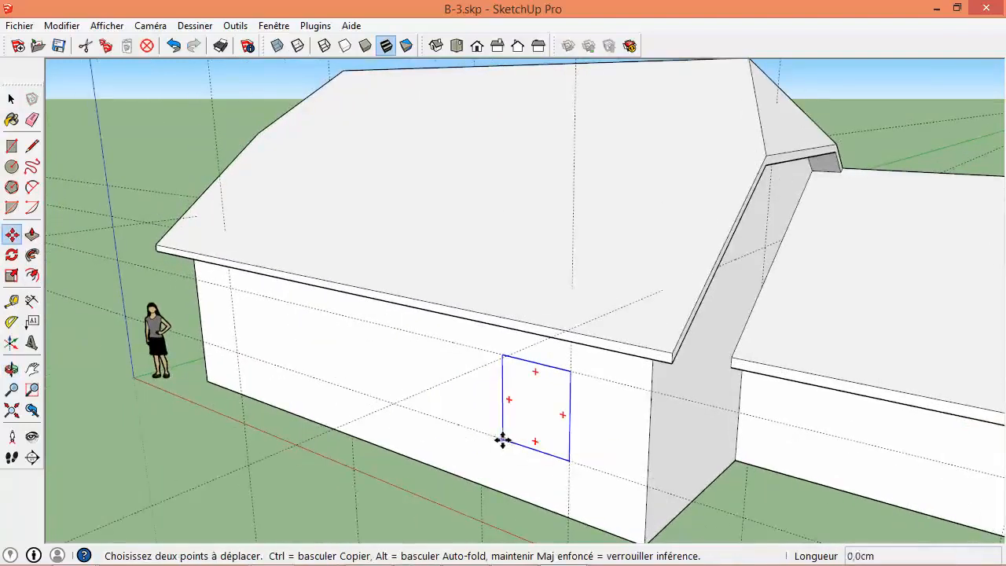
{"action": "key", "text": "ctrl"}
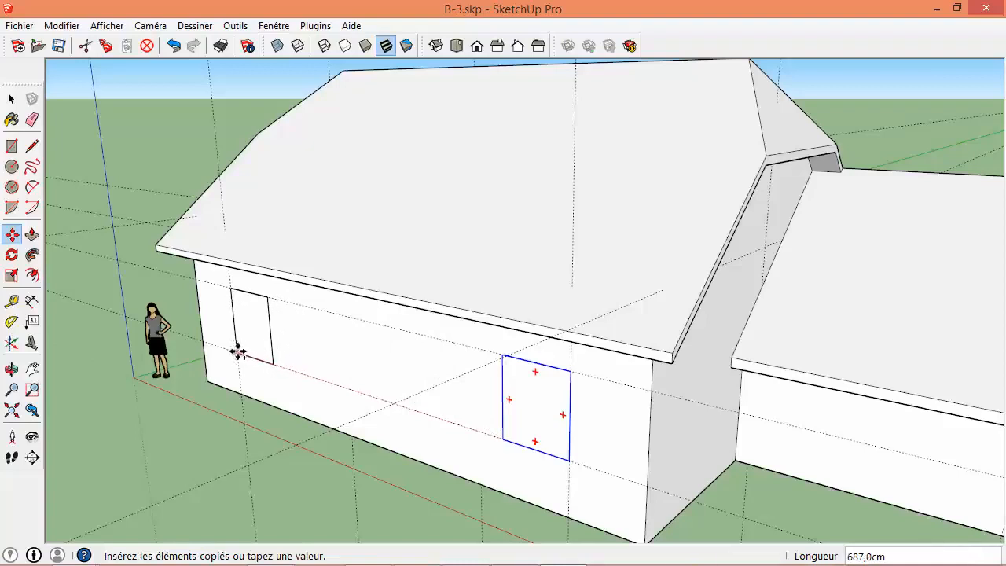
{"action": "left_click", "coordinate": [236, 354]}
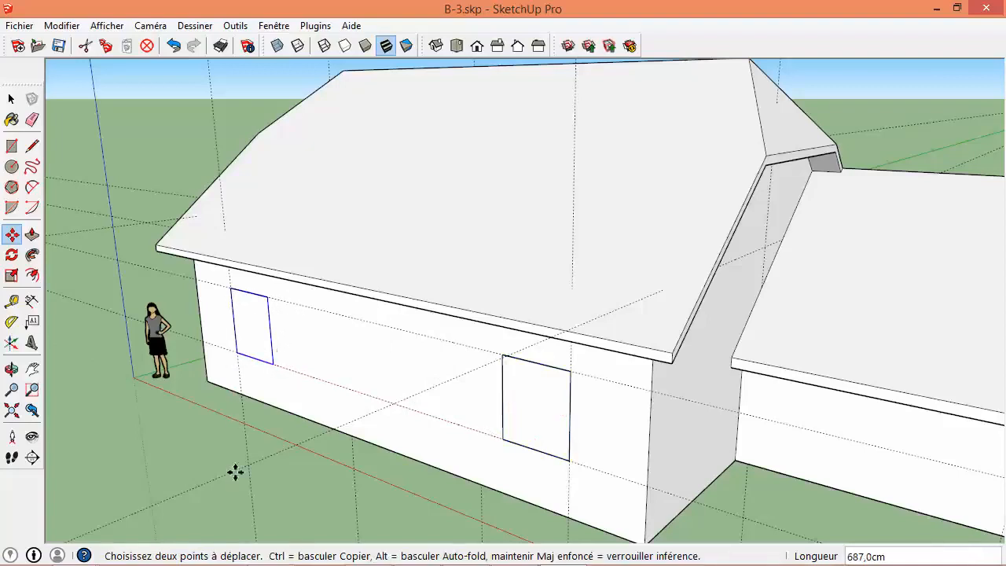
- Copy the window outline onto the main gable wall above the extension, with its bottom edge midpoint on the guide intersection
{"action": "left_click", "coordinate": [273, 362]}
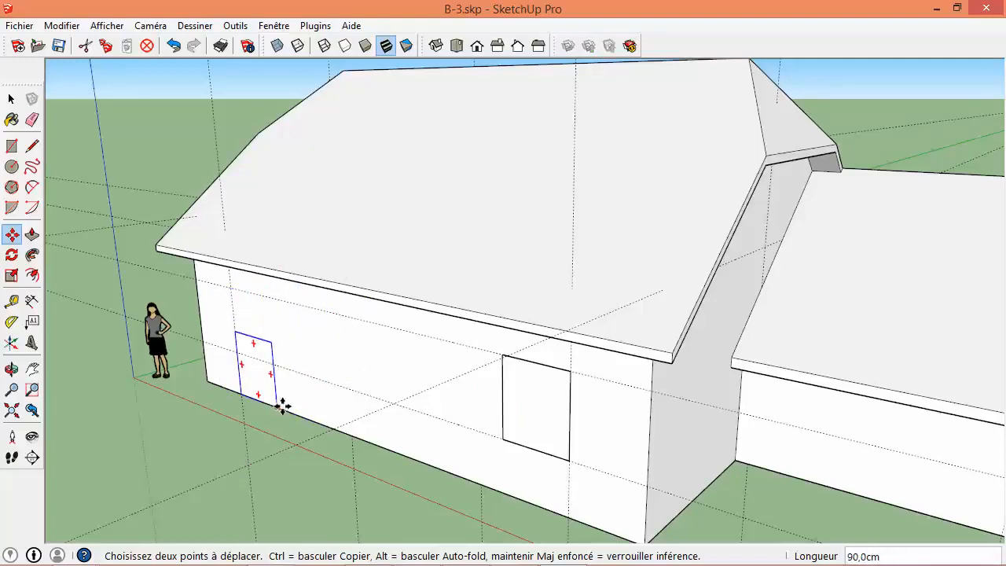
{"action": "left_click", "coordinate": [404, 404]}
{"action": "middle_click_drag", "start_coordinate": [420, 404], "coordinate": [270, 425]}
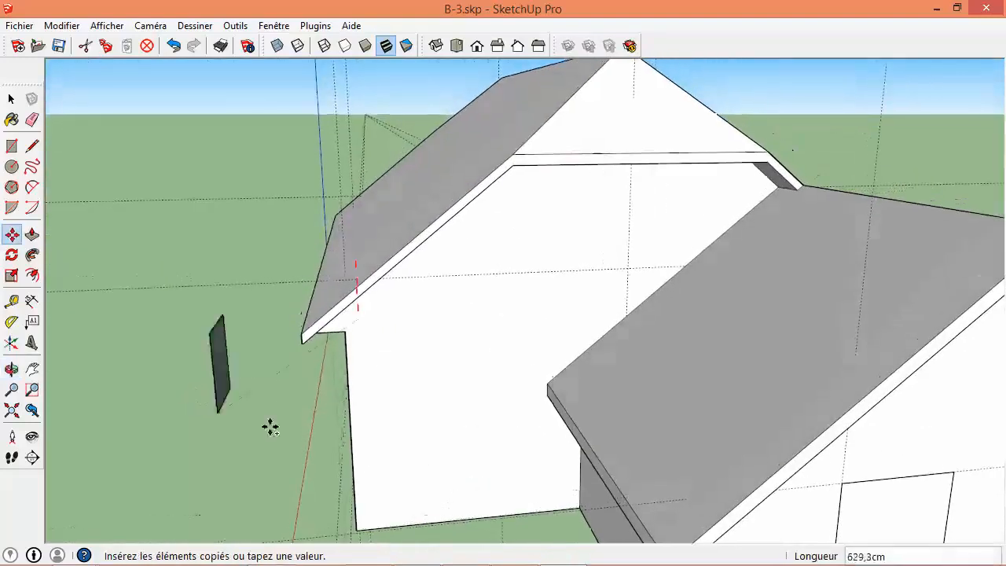
{"action": "left_click", "coordinate": [487, 423]}
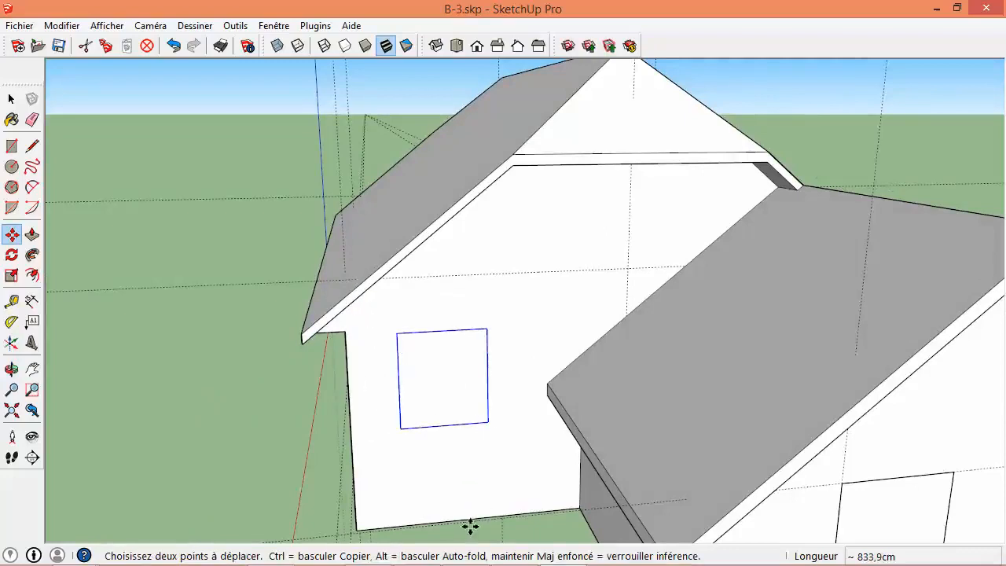
{"action": "left_click", "coordinate": [444, 427]}
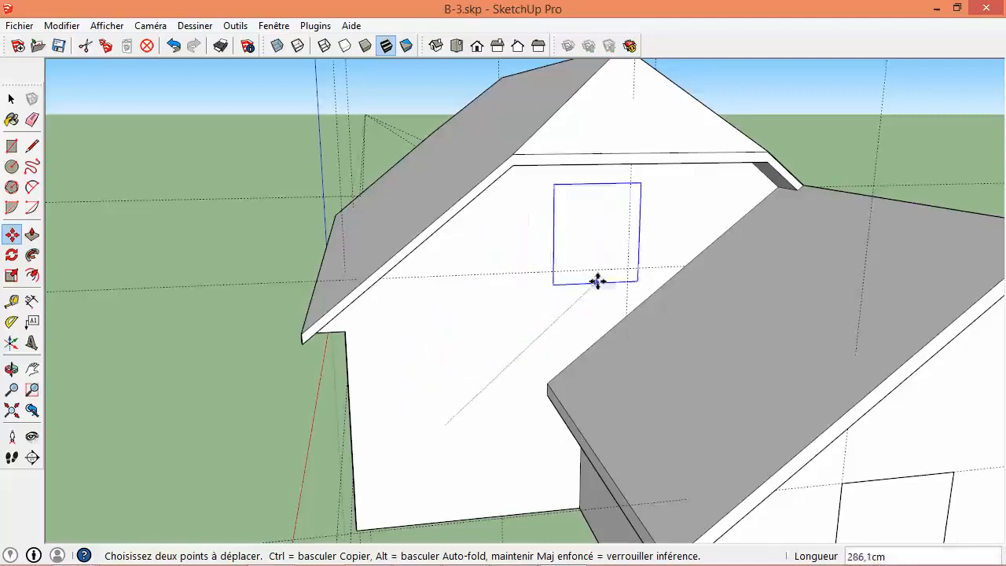
{"action": "left_click", "coordinate": [630, 268]}
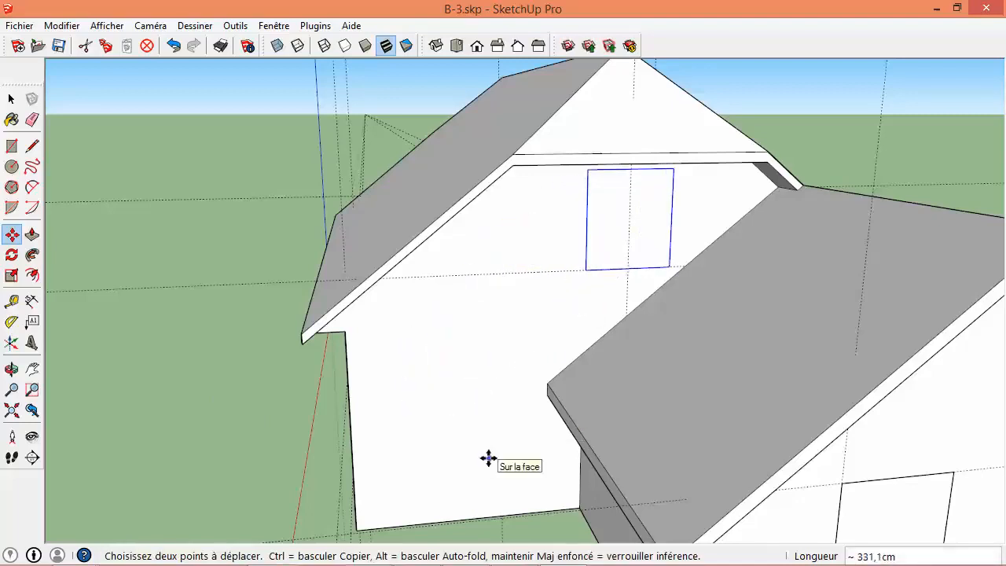
- Copy the gable window outline onto the rear long wall and align its lower corner with the guide intersection
{"action": "left_click", "coordinate": [668, 261]}
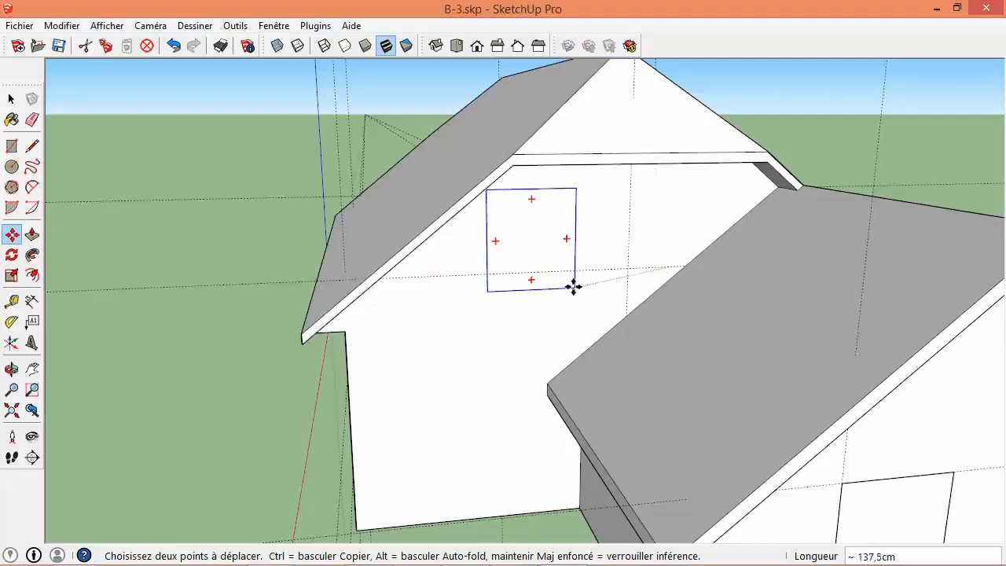
{"action": "key", "text": "ctrl"}
{"action": "middle_click_drag", "start_coordinate": [579, 290], "coordinate": [417, 407]}
{"action": "scroll", "coordinate": [440, 409], "scroll_direction": "up", "scroll_amount": 2}
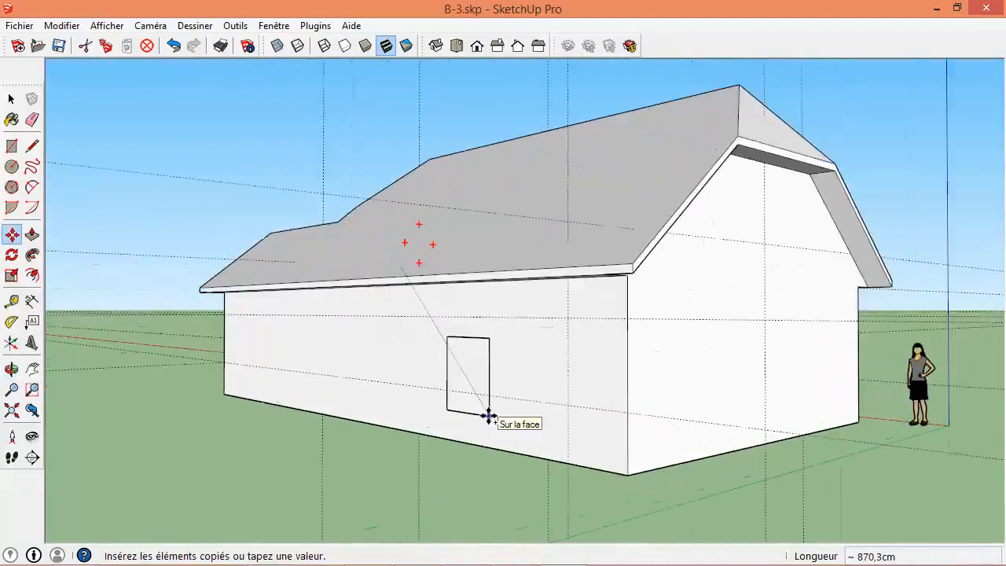
{"action": "left_click", "coordinate": [487, 414]}
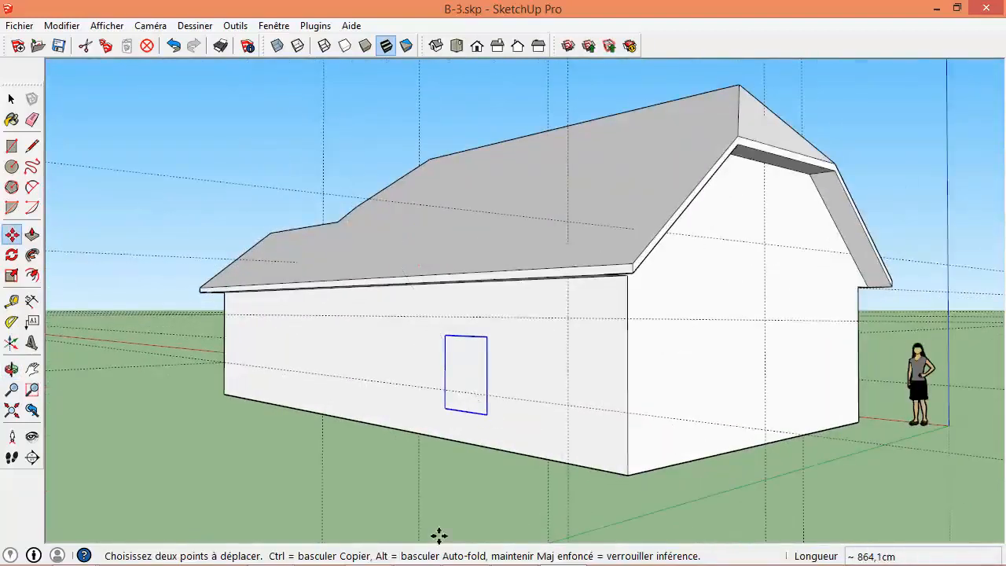
{"action": "left_click", "coordinate": [487, 415]}
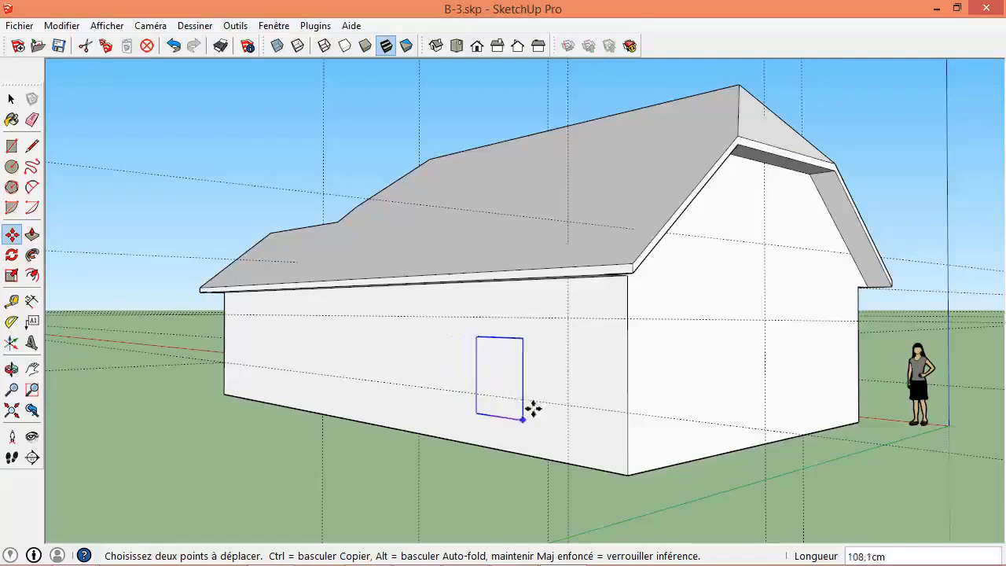
{"action": "left_click", "coordinate": [566, 404]}
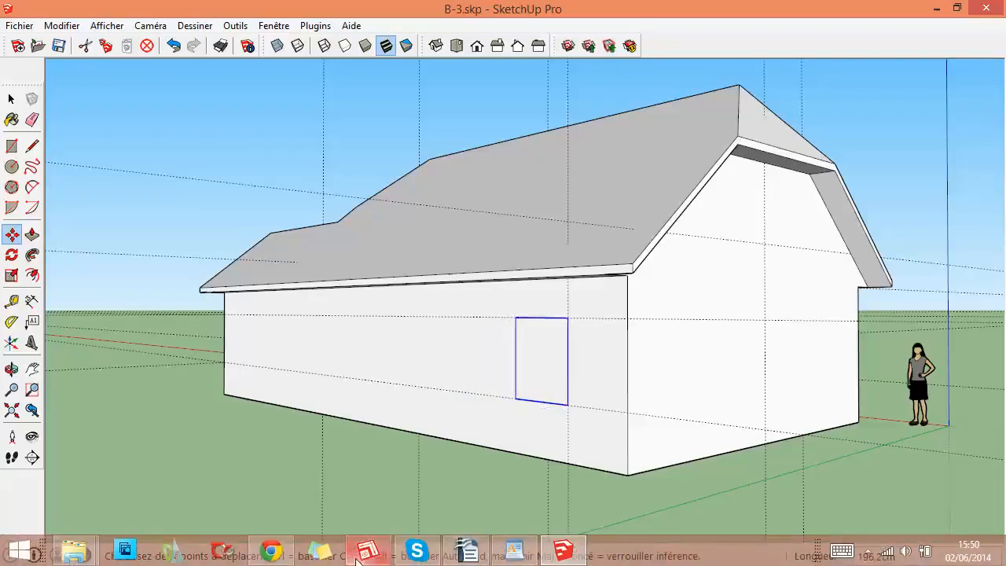
- Copy the rear wall's window outline onto the opposite gable wall and place its bottom edge midpoint on the upper guide intersection
{"action": "middle_click_drag", "start_coordinate": [602, 359], "coordinate": [597, 338]}
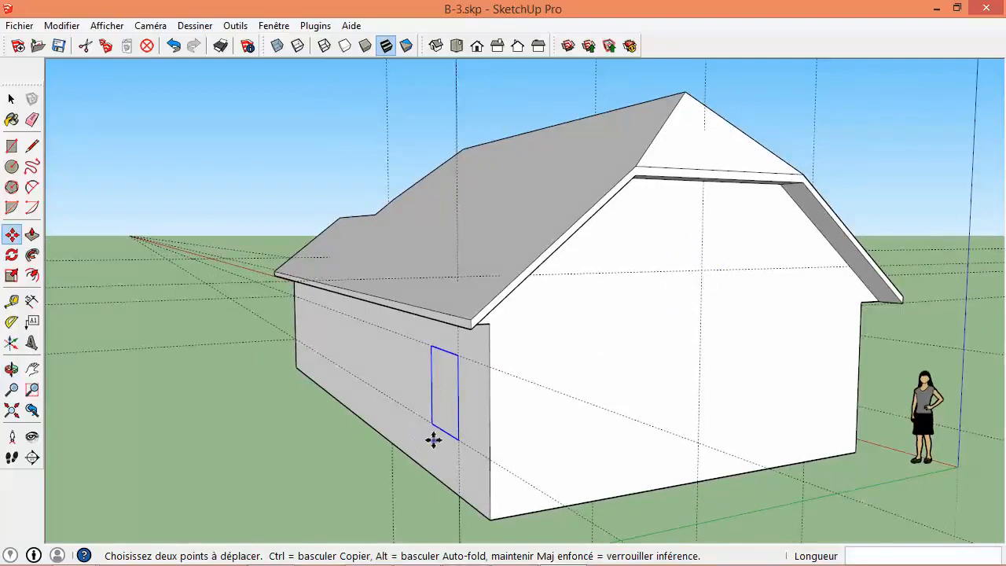
{"action": "scroll", "coordinate": [433, 440], "scroll_direction": "up", "scroll_amount": 3}
{"action": "left_click", "coordinate": [454, 431]}
{"action": "key", "text": "ctrl"}
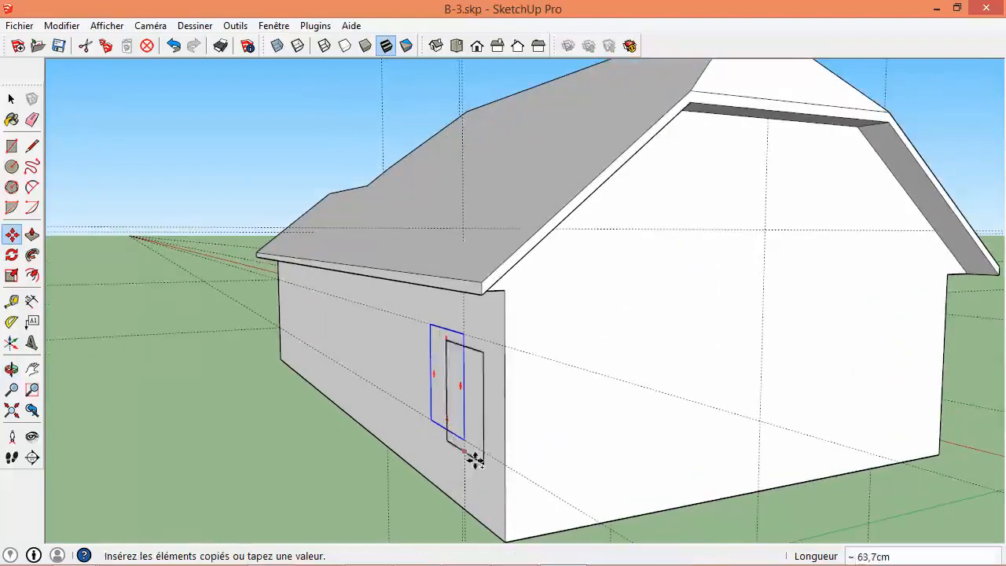
{"action": "middle_click_drag", "start_coordinate": [636, 420], "coordinate": [472, 400]}
{"action": "left_click", "coordinate": [482, 417]}
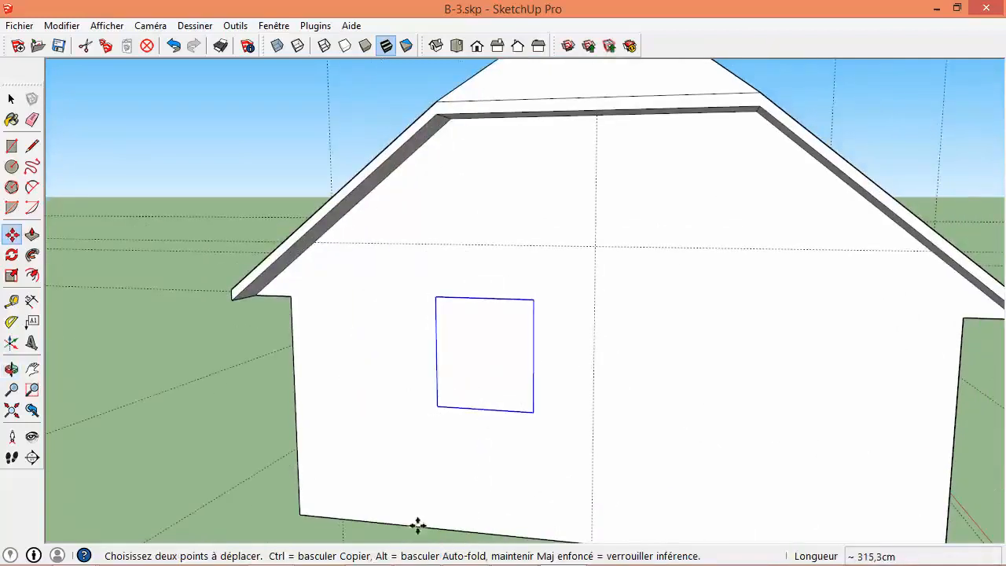
{"action": "left_click", "coordinate": [483, 407]}
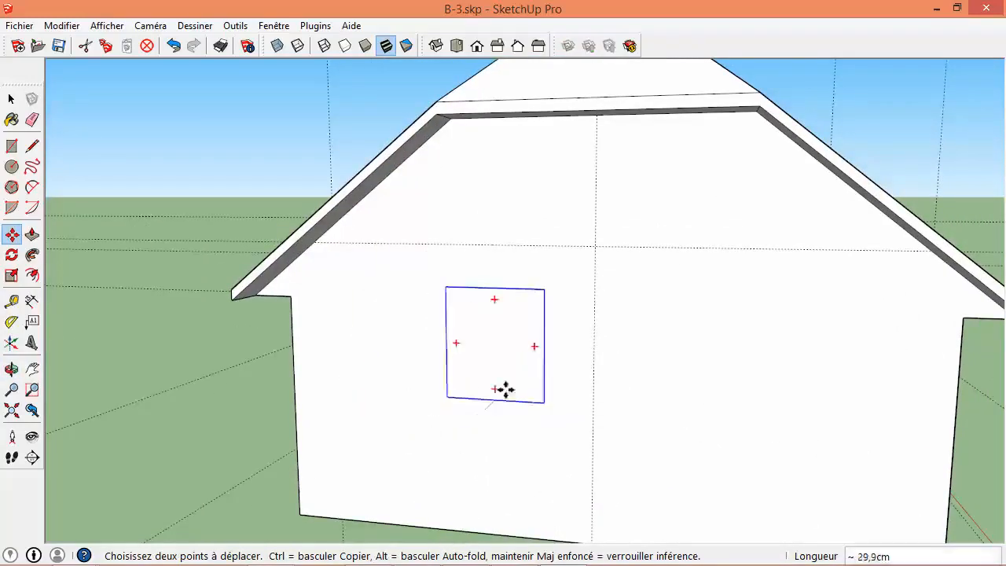
{"action": "left_click", "coordinate": [597, 247]}
- Add a vertical guide on the long front wall, 223 cm from the near window's inner edge towards the other window
{"action": "scroll", "coordinate": [562, 321], "scroll_direction": "down", "scroll_amount": 6}
{"action": "middle_click_drag", "start_coordinate": [562, 380], "coordinate": [595, 407]}
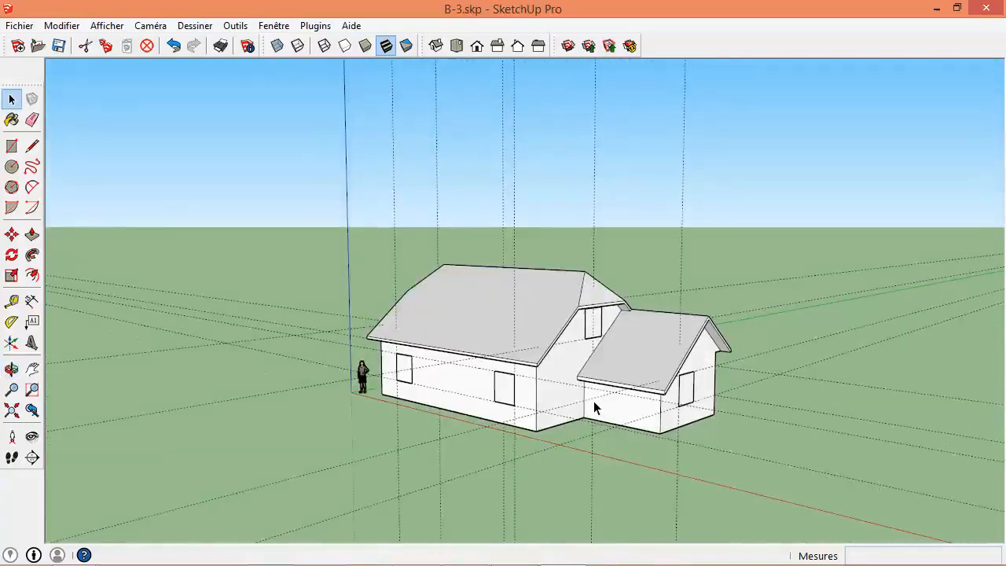
{"action": "scroll", "coordinate": [449, 376], "scroll_direction": "up", "scroll_amount": 8}
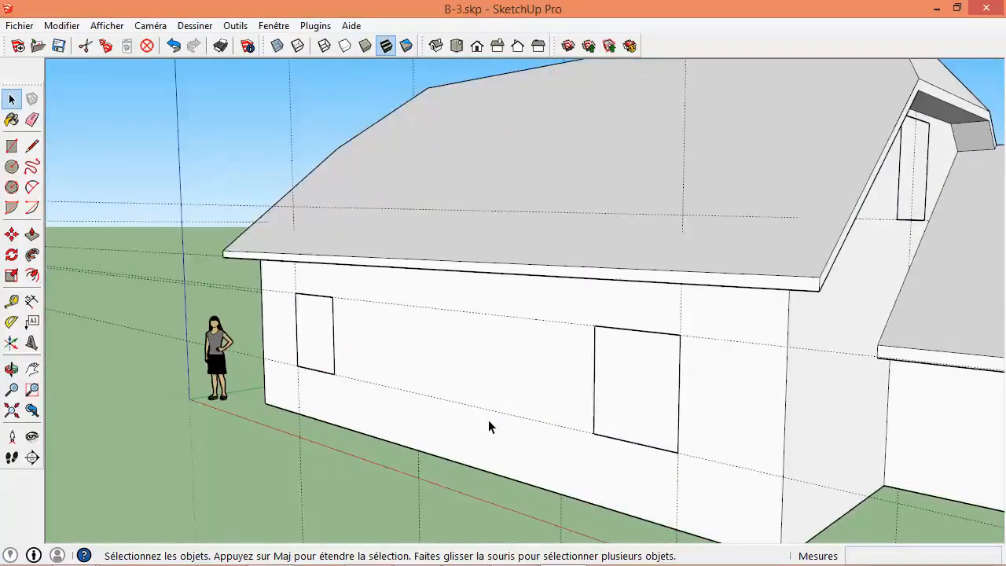
{"action": "left_click", "coordinate": [12, 301]}
{"action": "left_click", "coordinate": [596, 391]}
{"action": "left_click", "coordinate": [543, 379]}
{"action": "type", "text": "223"}
{"action": "key", "text": "Return"}
{"action": "middle_click_drag", "start_coordinate": [524, 375], "coordinate": [548, 375]}
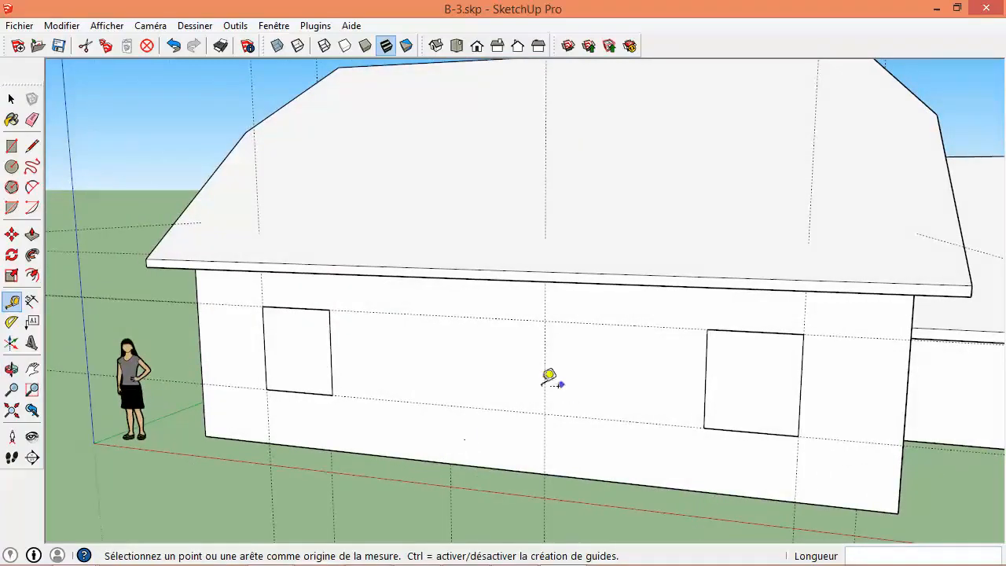
- Add a vertical guide 90 cm from the front wall's central guide and another on the rear long wall beside the window's inner edge
{"action": "left_click", "coordinate": [544, 403]}
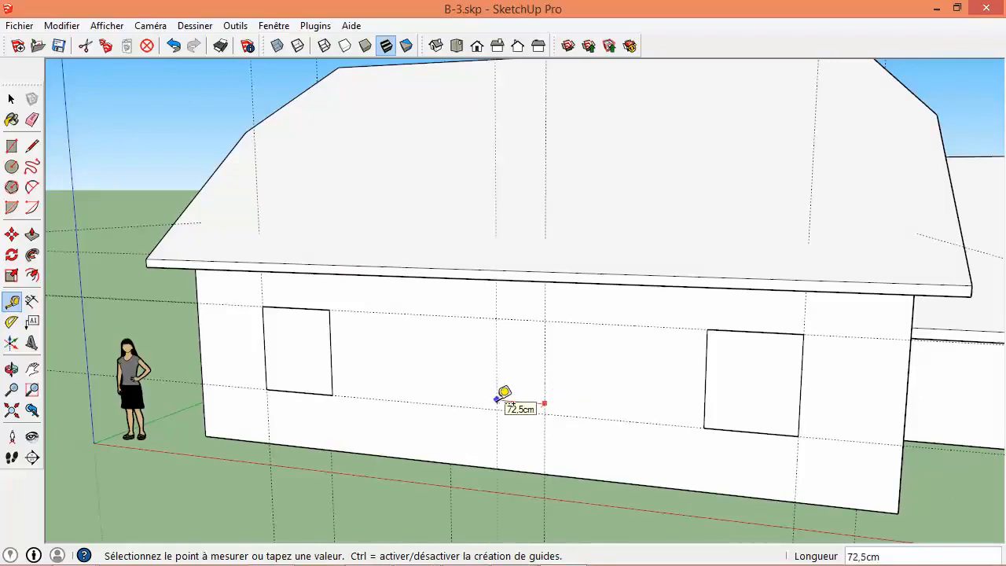
{"action": "left_click", "coordinate": [496, 399]}
{"action": "middle_click_drag", "start_coordinate": [375, 442], "coordinate": [891, 378]}
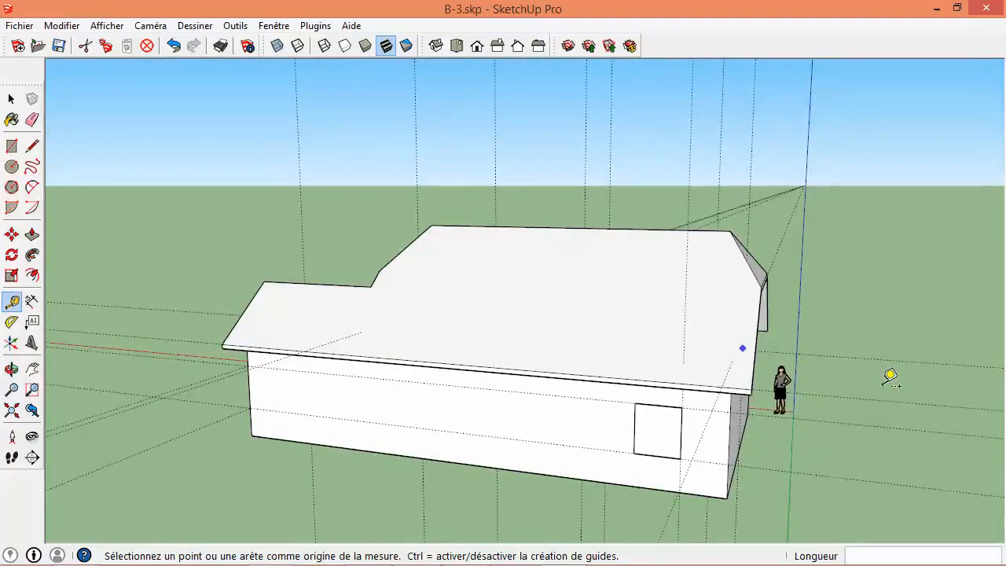
{"action": "left_click", "coordinate": [634, 443]}
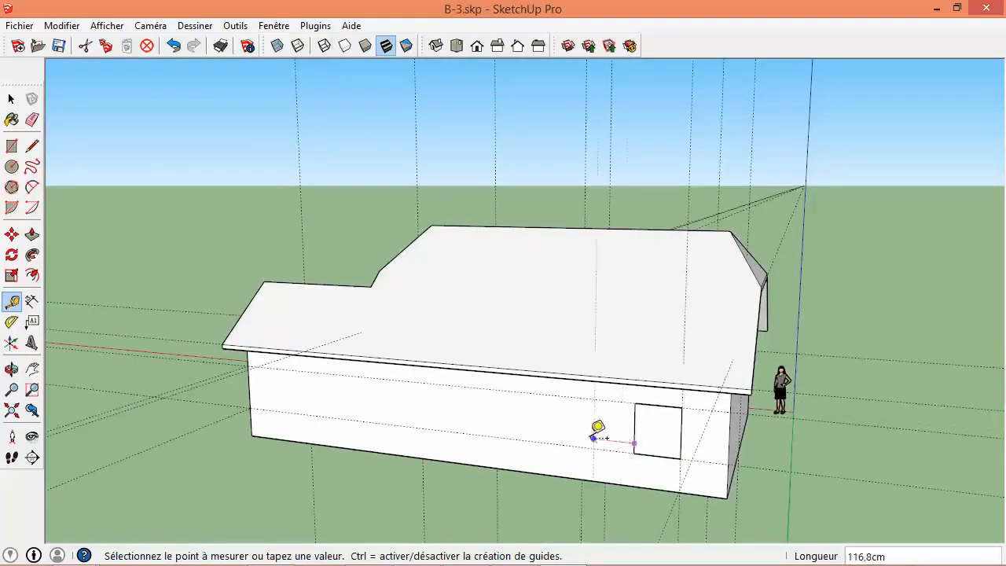
{"action": "left_click", "coordinate": [584, 432]}
{"action": "key", "text": "Return"}
- Add a vertical guide on the rear long wall, 137 cm from the corner at the extension end
{"action": "middle_click_drag", "start_coordinate": [366, 441], "coordinate": [504, 402]}
{"action": "scroll", "coordinate": [386, 449], "scroll_direction": "up", "scroll_amount": 1}
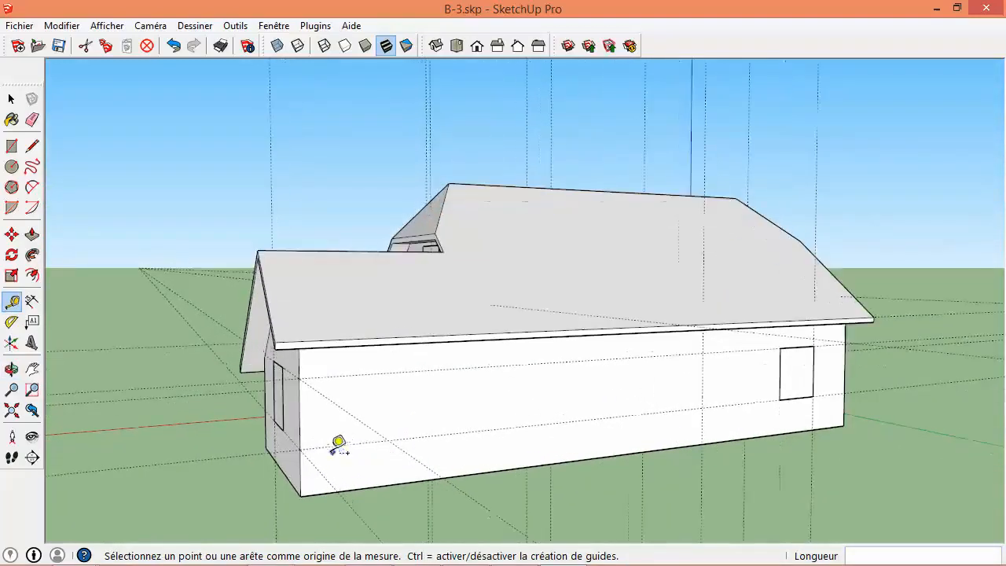
{"action": "left_click", "coordinate": [300, 434]}
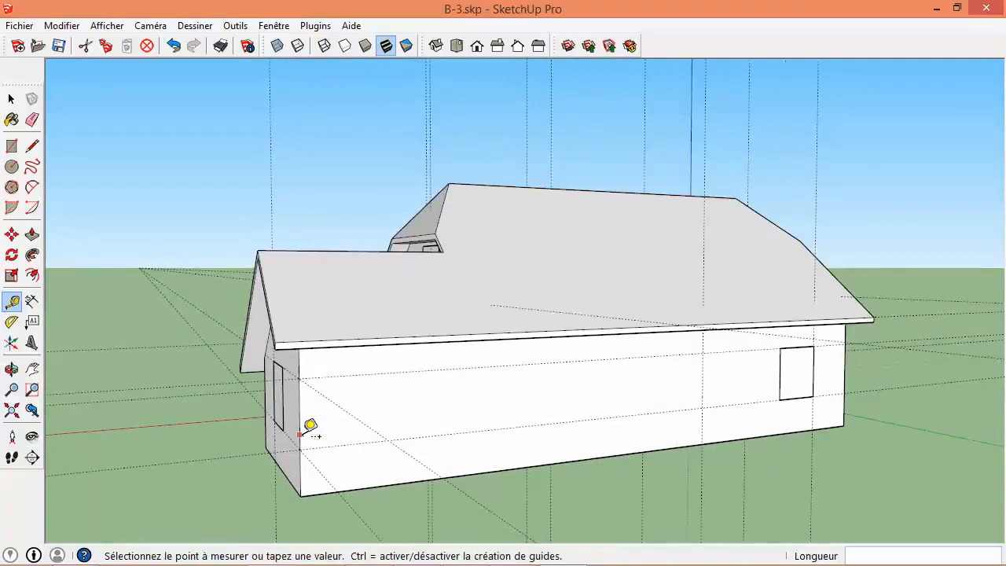
{"action": "left_click", "coordinate": [385, 409]}
{"action": "type", "text": "137"}
{"action": "key", "text": "Return"}
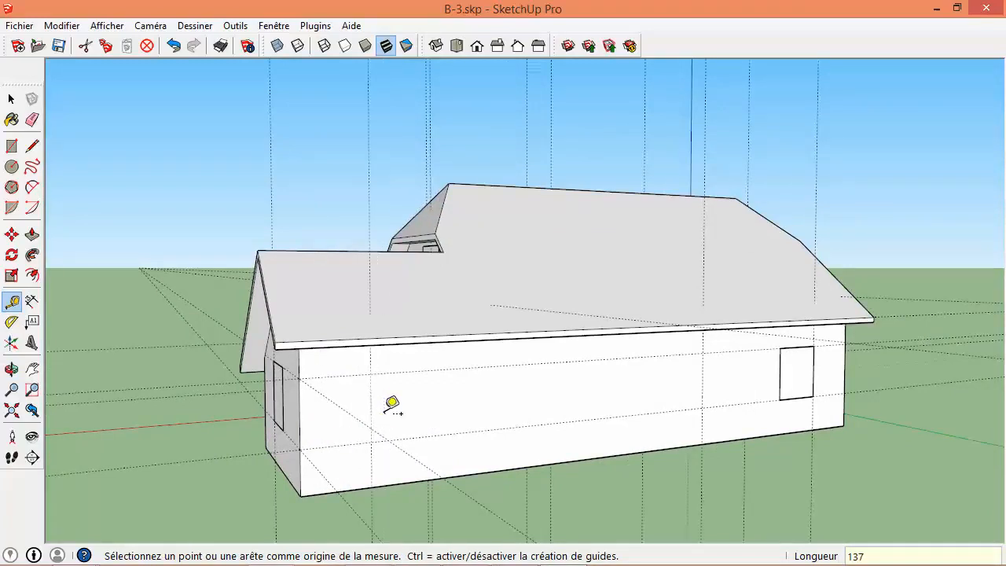
{"action": "key", "text": "space"}
- Draw a 225 by 90 cm door rectangle on the front wall between the two central guides, from the upper guide down to the wall base
{"action": "scroll", "coordinate": [496, 409], "scroll_direction": "down", "scroll_amount": 1}
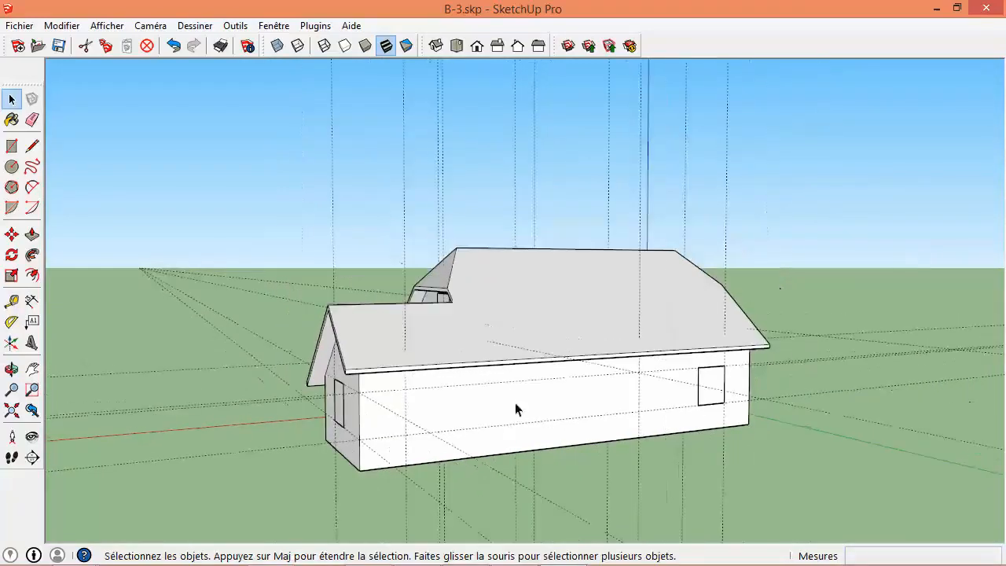
{"action": "middle_click_drag", "start_coordinate": [603, 392], "coordinate": [423, 440]}
{"action": "scroll", "coordinate": [423, 441], "scroll_direction": "up", "scroll_amount": 3}
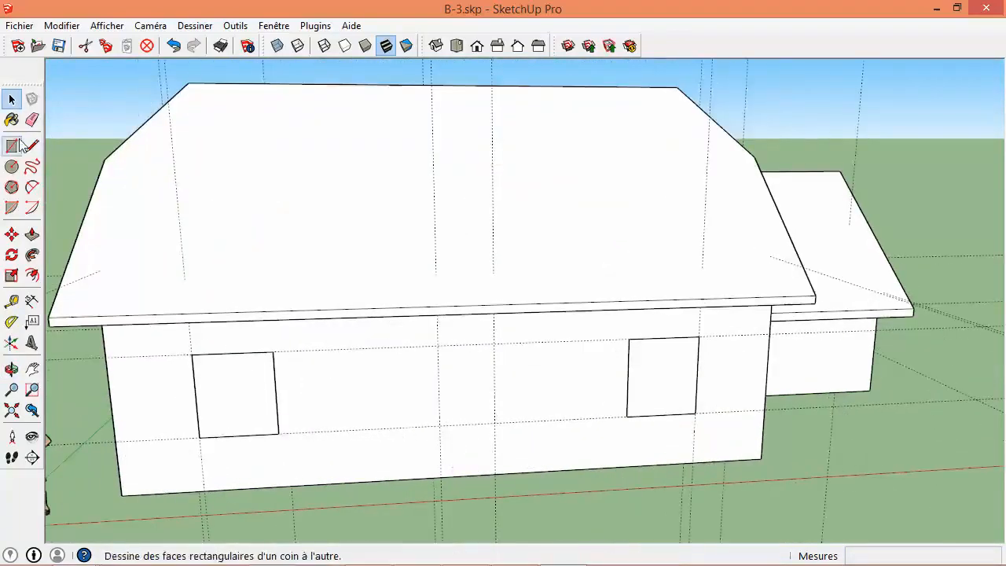
{"action": "left_click", "coordinate": [12, 146]}
{"action": "left_click", "coordinate": [438, 346]}
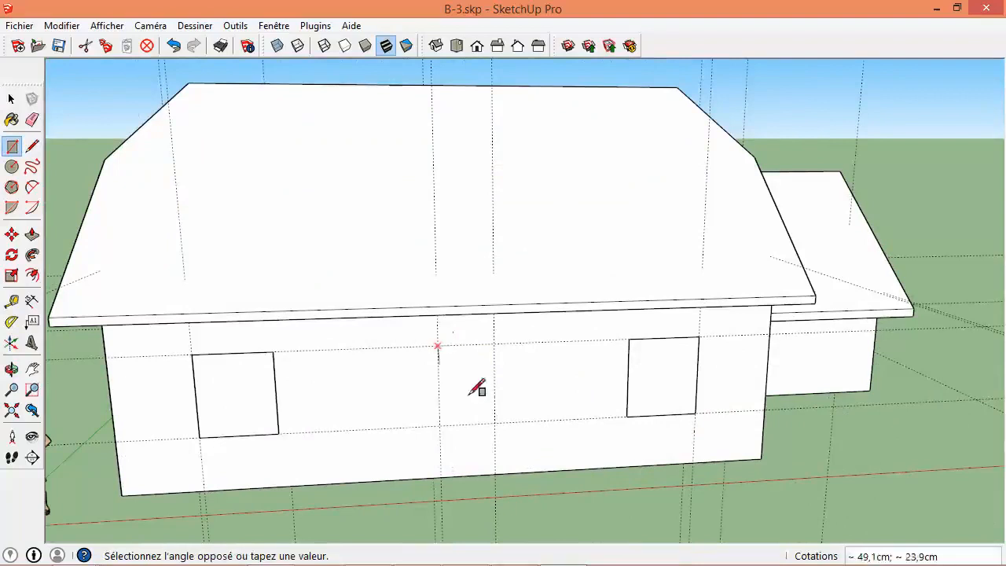
{"action": "left_click", "coordinate": [495, 474]}
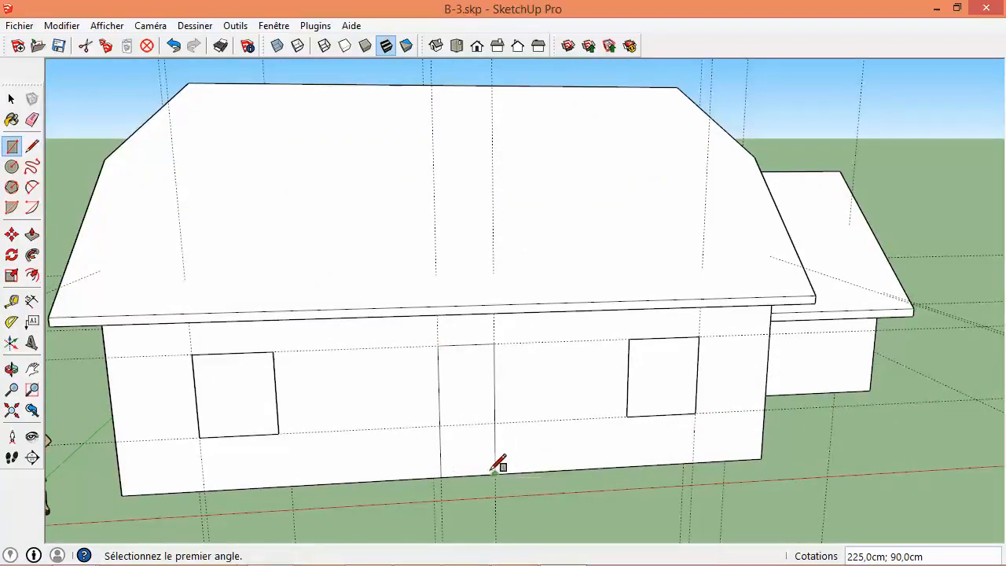
- Turn the door rectangle and its edges into a component named "porte" that cuts an opening
{"action": "left_click", "coordinate": [12, 98]}
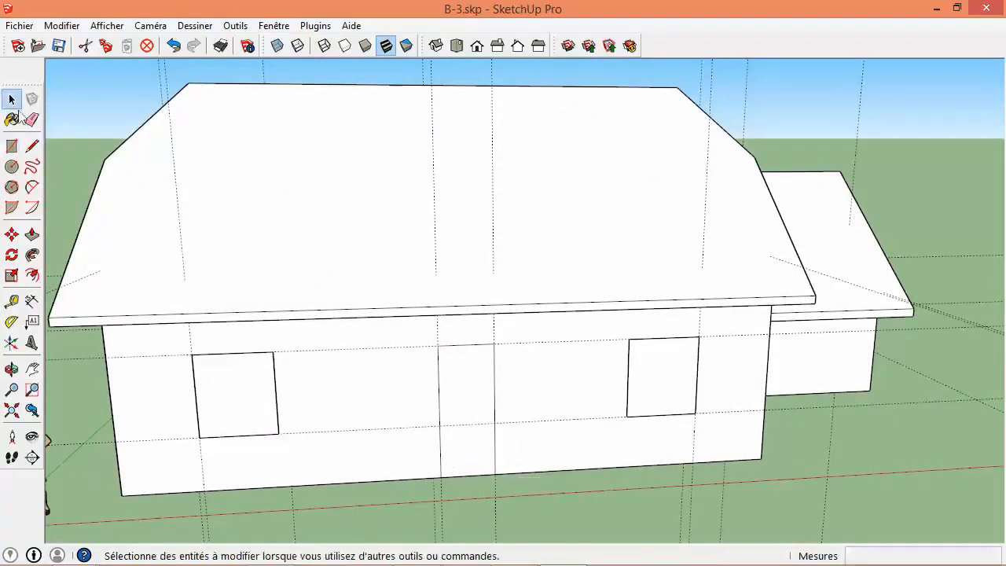
{"action": "left_click", "coordinate": [459, 400]}
{"action": "right_click", "coordinate": [461, 400]}
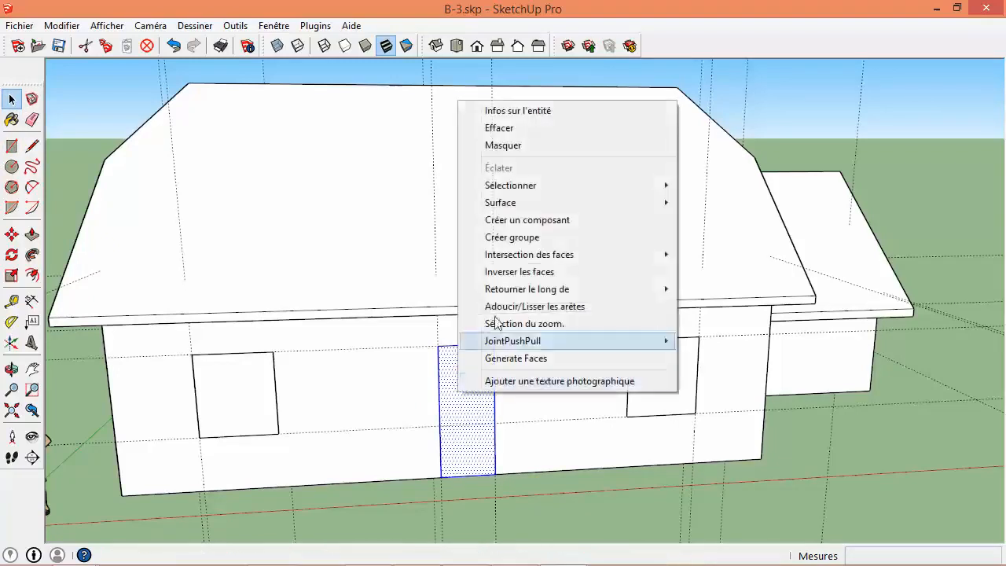
{"action": "left_click", "coordinate": [509, 226]}
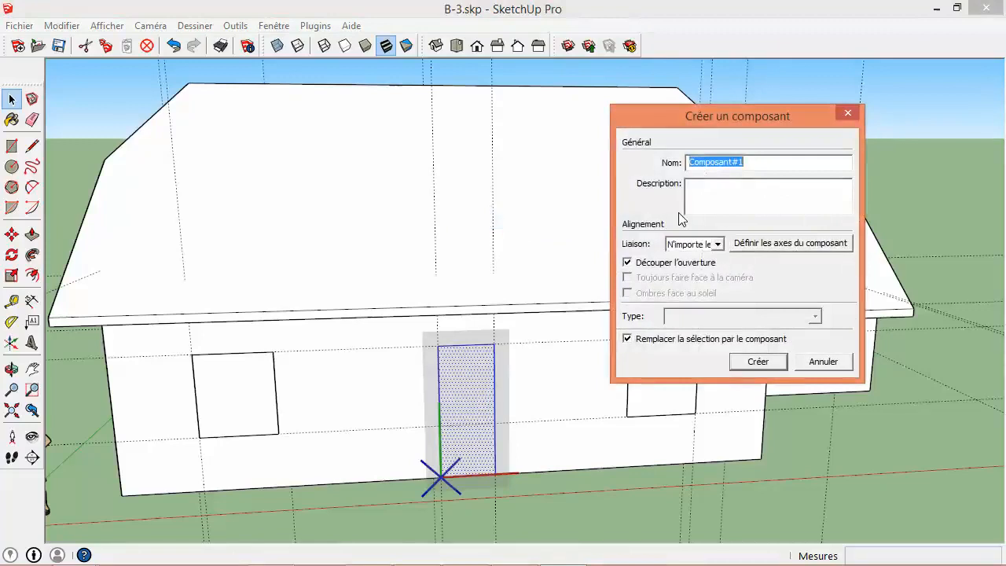
{"action": "type", "text": "porte"}
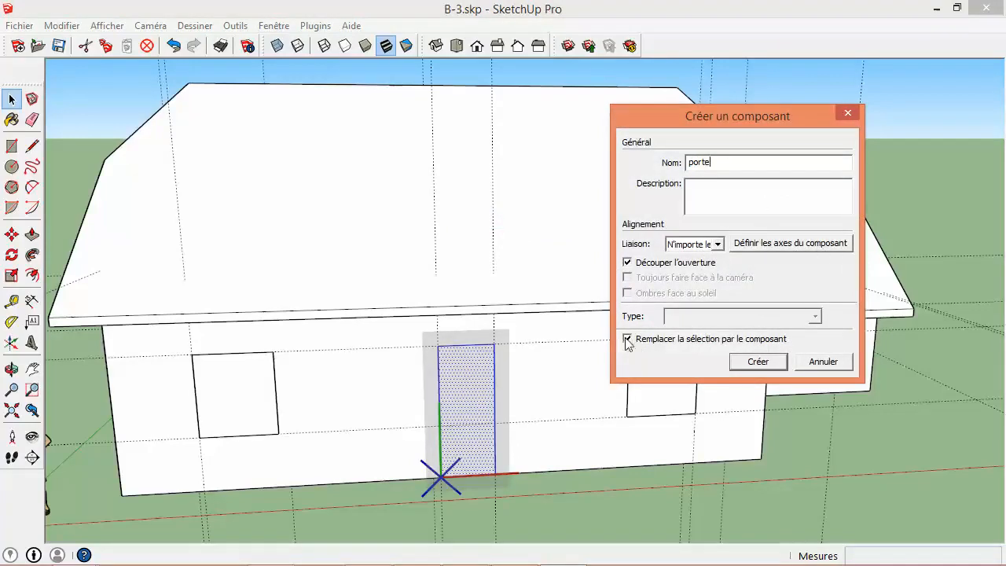
{"action": "left_click", "coordinate": [757, 361]}
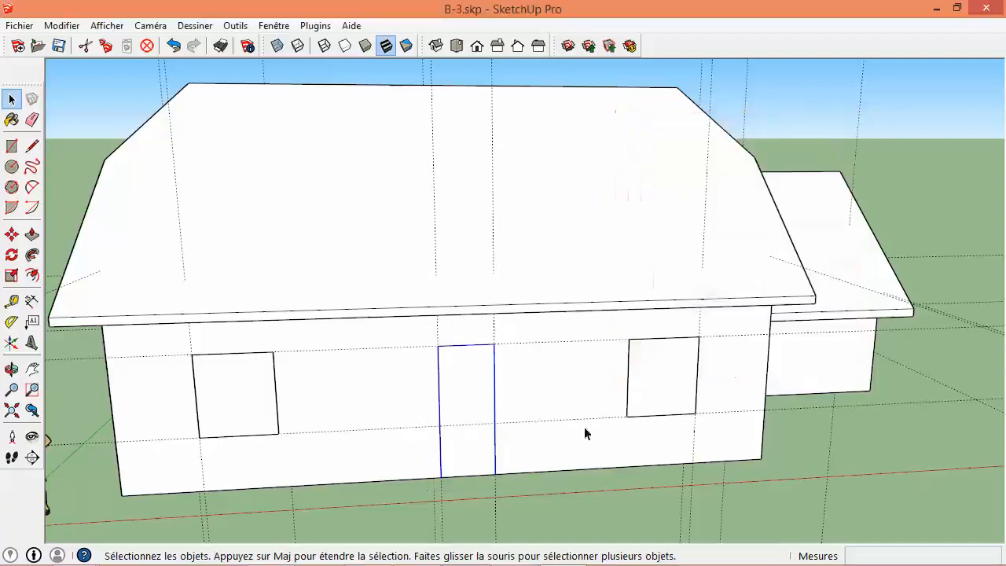
- Copy the door component onto the rear long wall, with its lower corner where the guide beside the window meets the wall base
{"action": "left_click", "coordinate": [11, 236]}
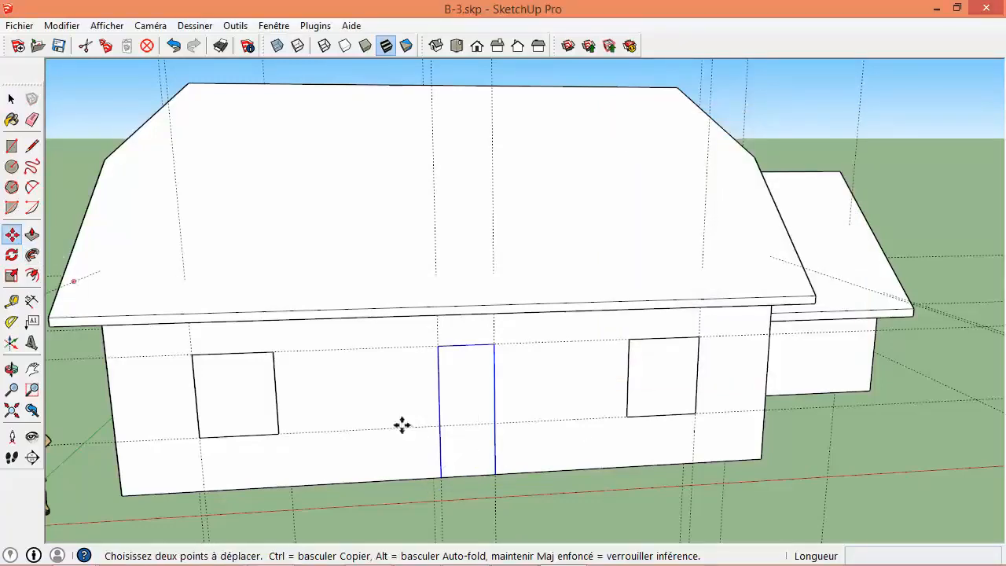
{"action": "left_click", "coordinate": [442, 476]}
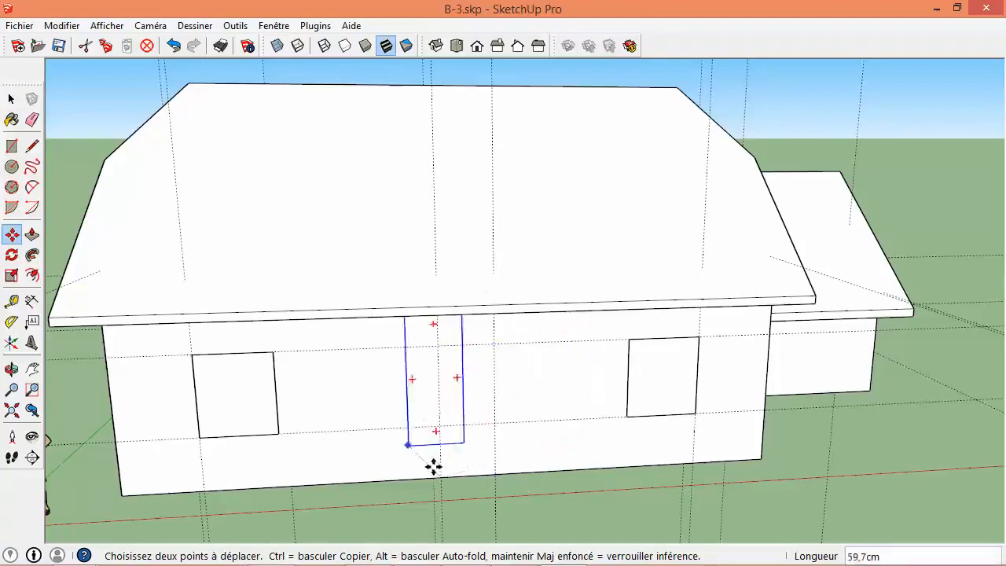
{"action": "key", "text": "ctrl"}
{"action": "middle_click_drag", "start_coordinate": [425, 440], "coordinate": [715, 344]}
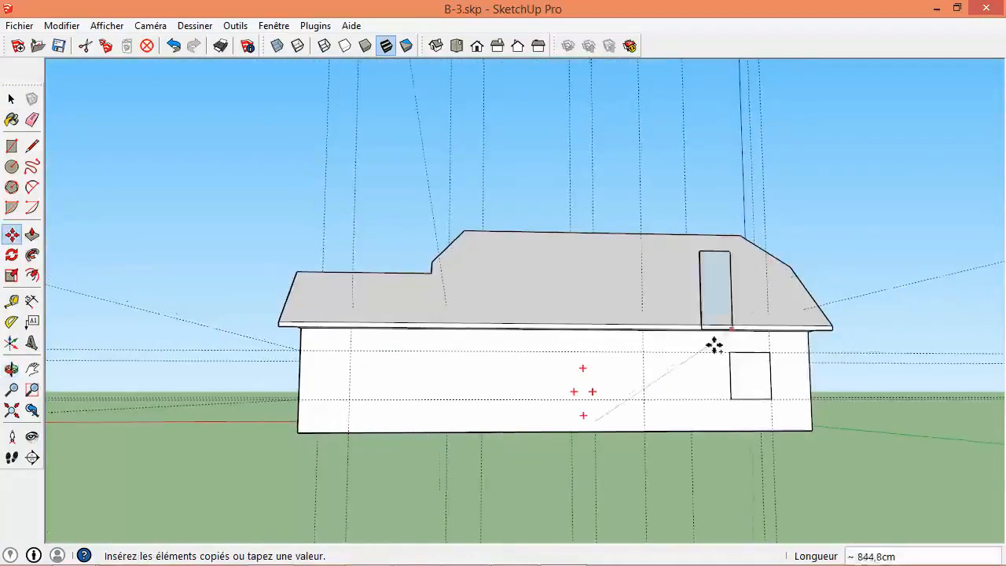
{"action": "left_click", "coordinate": [515, 413]}
{"action": "middle_click_drag", "start_coordinate": [587, 404], "coordinate": [498, 424]}
{"action": "left_click", "coordinate": [493, 421]}
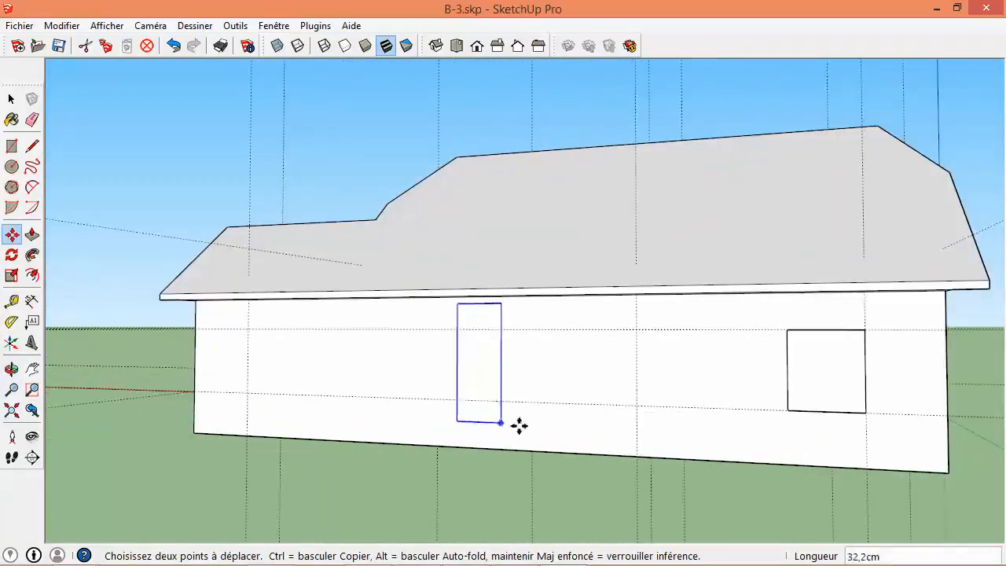
{"action": "left_click", "coordinate": [637, 455]}
- Draw a 120 by 225 cm rectangle on the rear long wall, starting where the guide near the extension corner meets the wall base
{"action": "middle_click_drag", "start_coordinate": [464, 441], "coordinate": [411, 338]}
{"action": "left_click", "coordinate": [11, 146]}
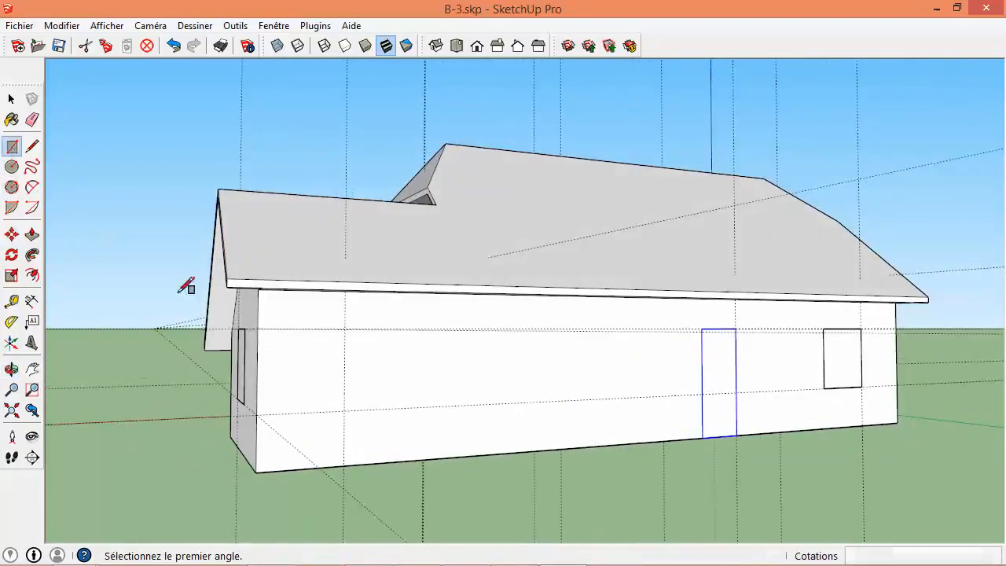
{"action": "left_click", "coordinate": [343, 466]}
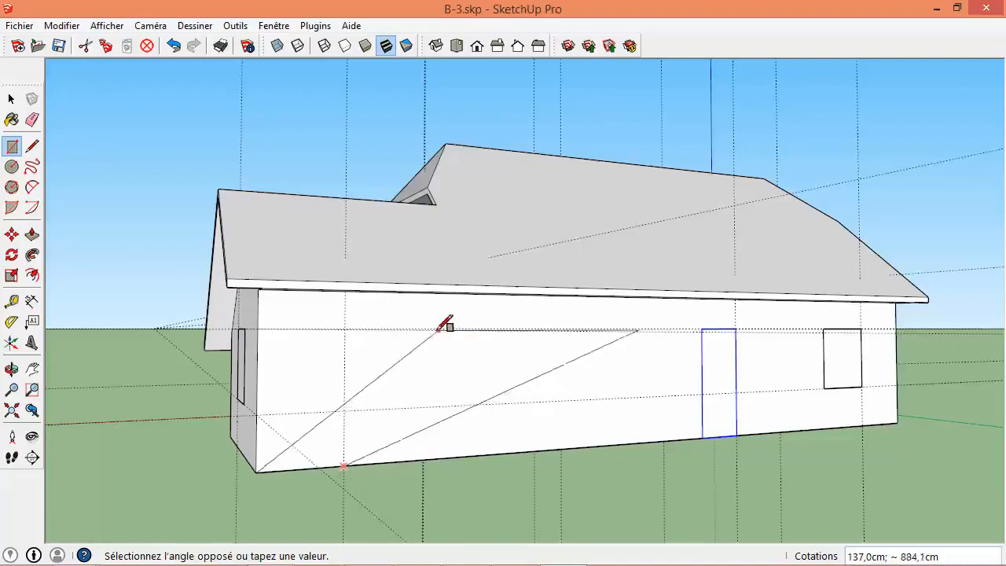
{"action": "middle_click_drag", "start_coordinate": [353, 333], "coordinate": [416, 407]}
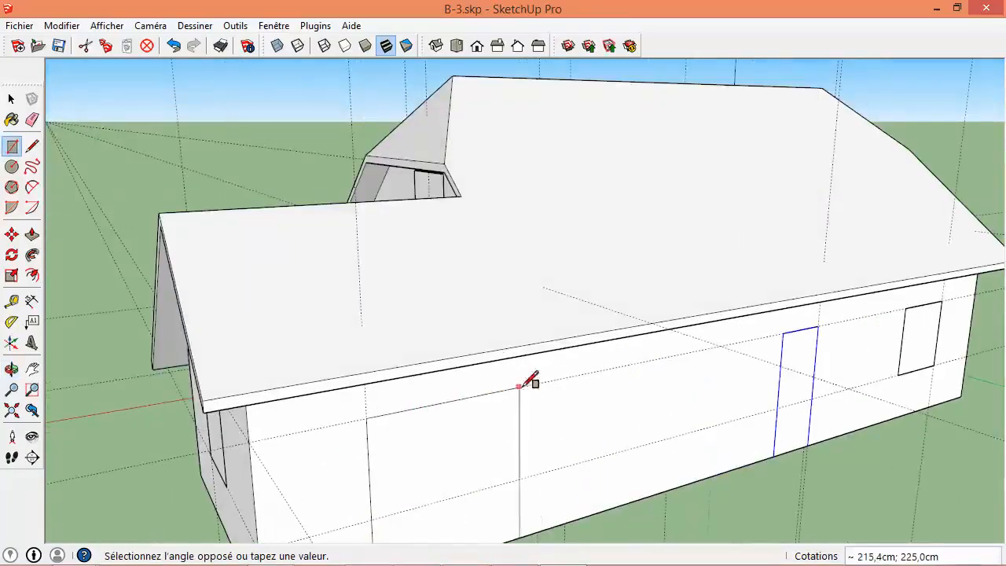
{"action": "left_click", "coordinate": [558, 382]}
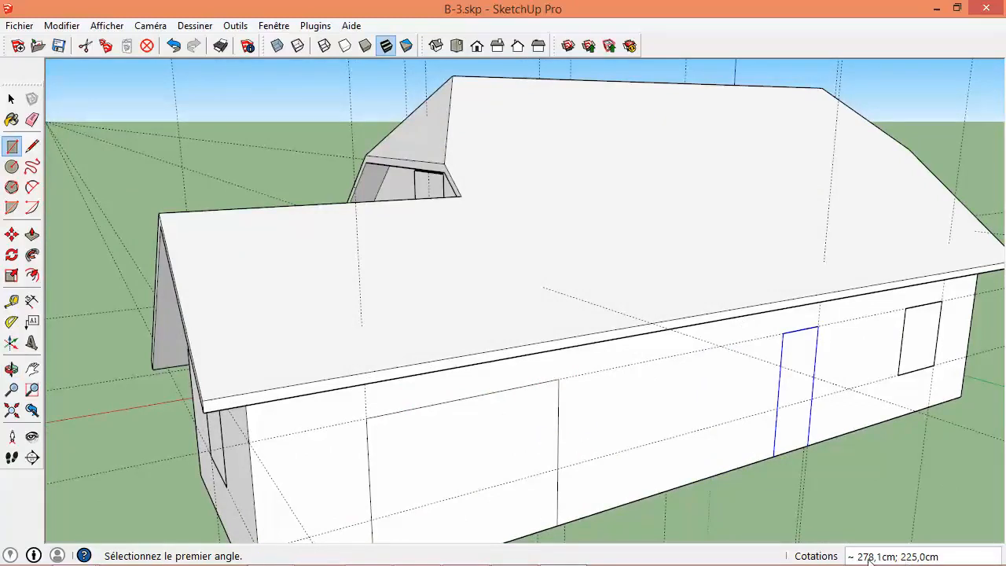
{"action": "type", "text": "120cm"}
{"action": "key", "text": "Return"}
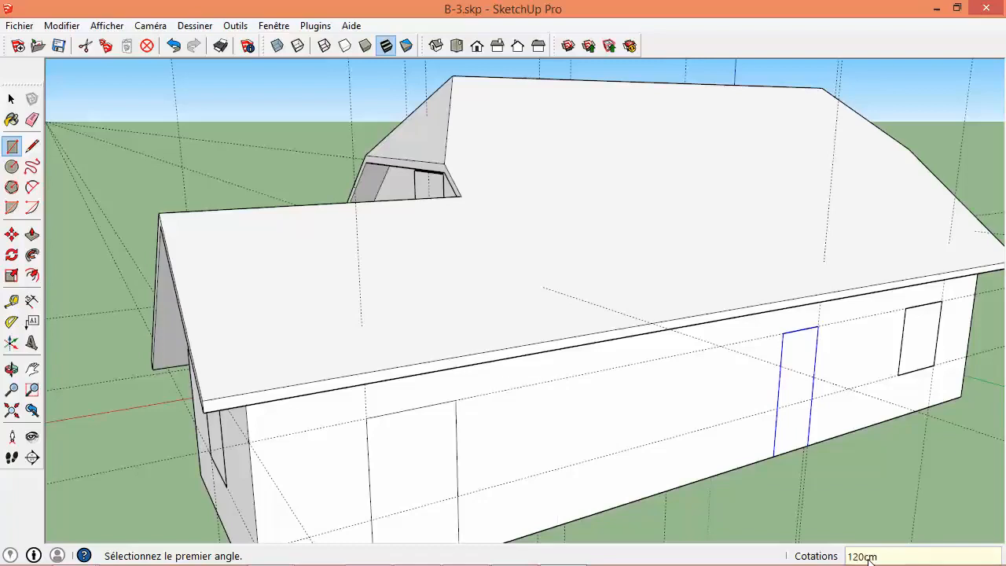
- Turn the 120 cm wide rectangle into a component named "porte-fenetre" that cuts an opening
{"action": "key", "text": "space"}
{"action": "middle_click_drag", "start_coordinate": [710, 414], "coordinate": [695, 312], "text": "shift"}
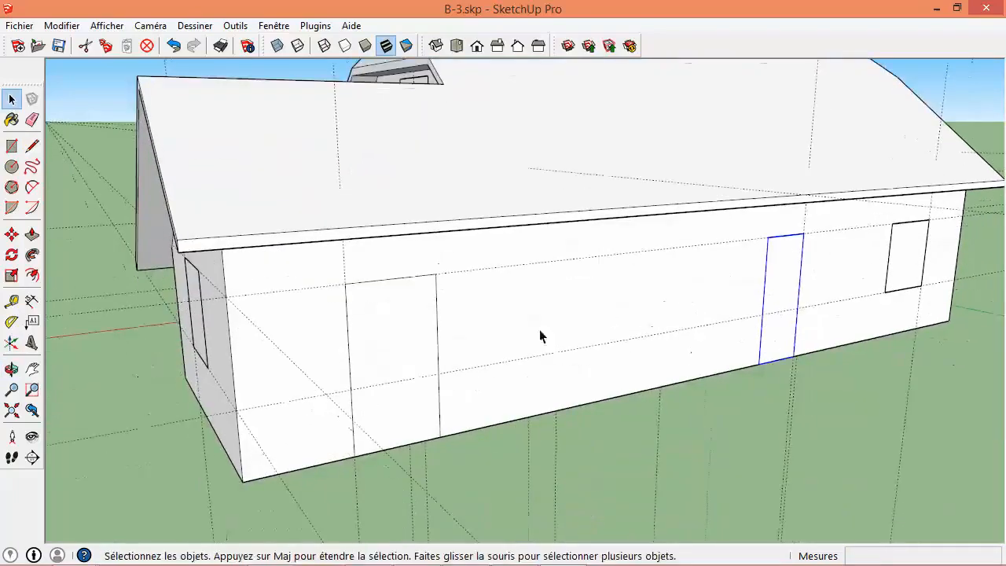
{"action": "left_click", "coordinate": [396, 348]}
{"action": "right_click", "coordinate": [396, 355]}
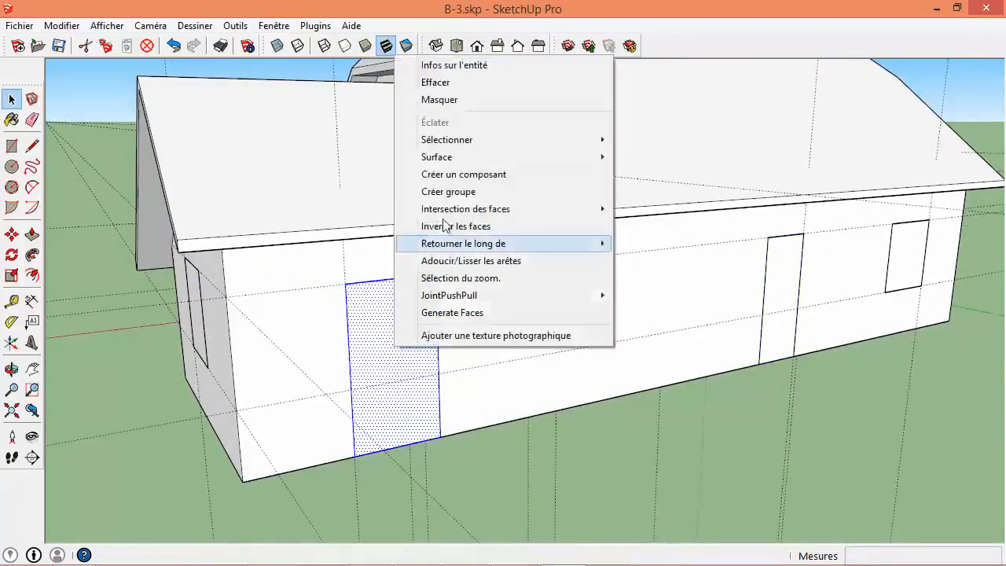
{"action": "left_click", "coordinate": [442, 171]}
{"action": "type", "text": "P"}
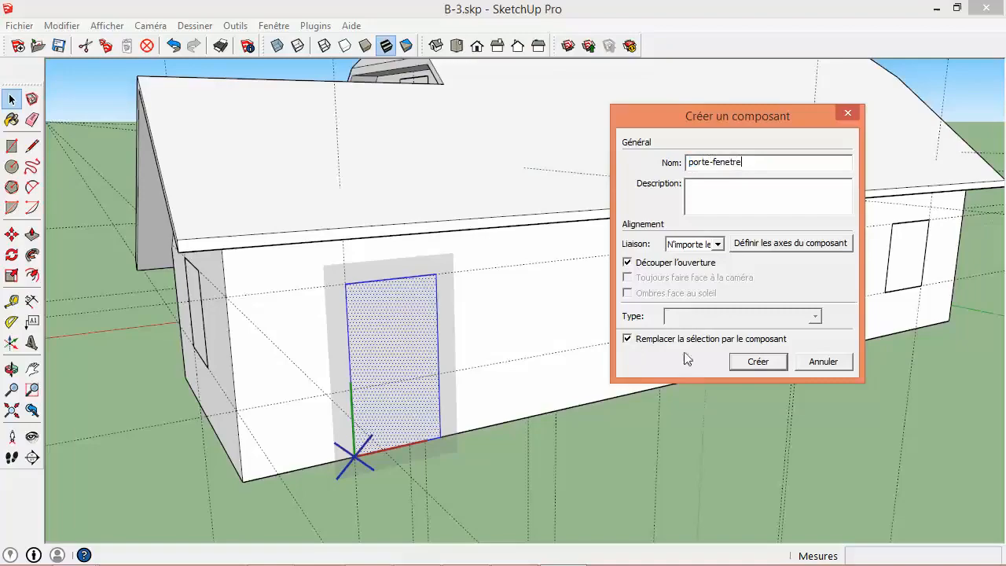
{"action": "left_click", "coordinate": [756, 362]}
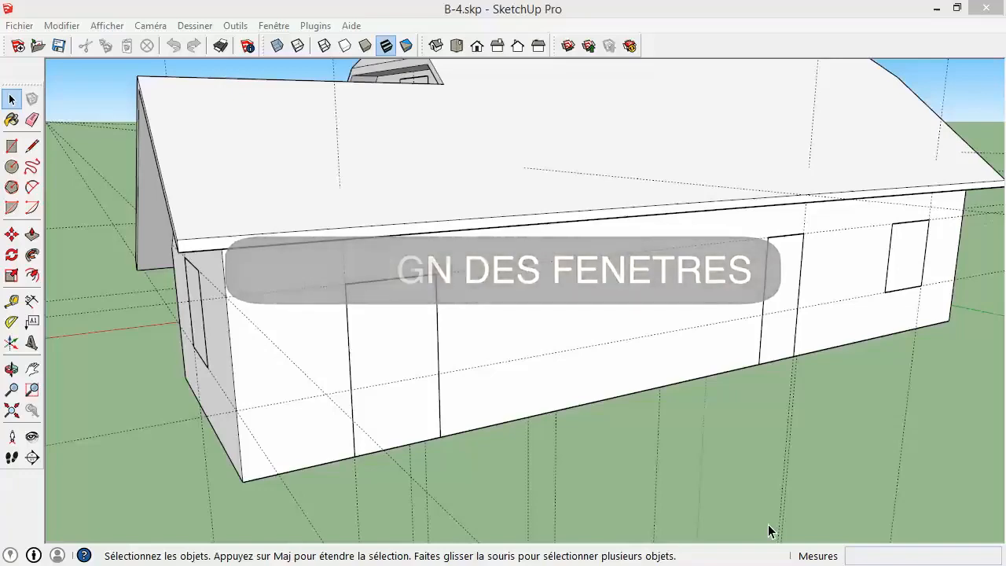
{"action": "middle_click_drag", "start_coordinate": [243, 316], "coordinate": [652, 353]}
{"action": "scroll", "coordinate": [688, 340], "scroll_direction": "down", "scroll_amount": 3}
{"action": "scroll", "coordinate": [652, 353], "scroll_direction": "up", "scroll_amount": 5}
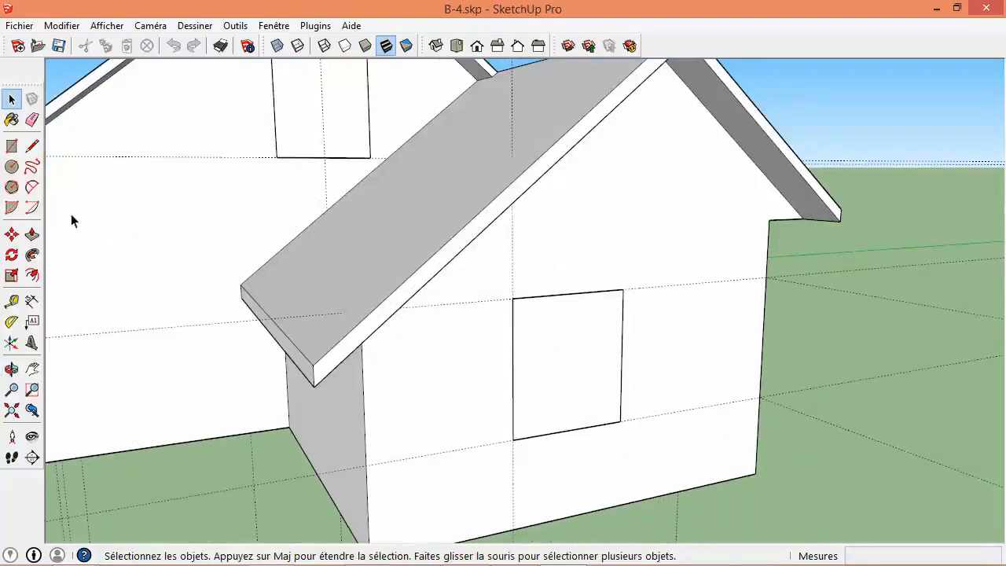
{"action": "left_click", "coordinate": [32, 234]}
{"action": "middle_click_drag", "start_coordinate": [585, 418], "coordinate": [600, 447]}
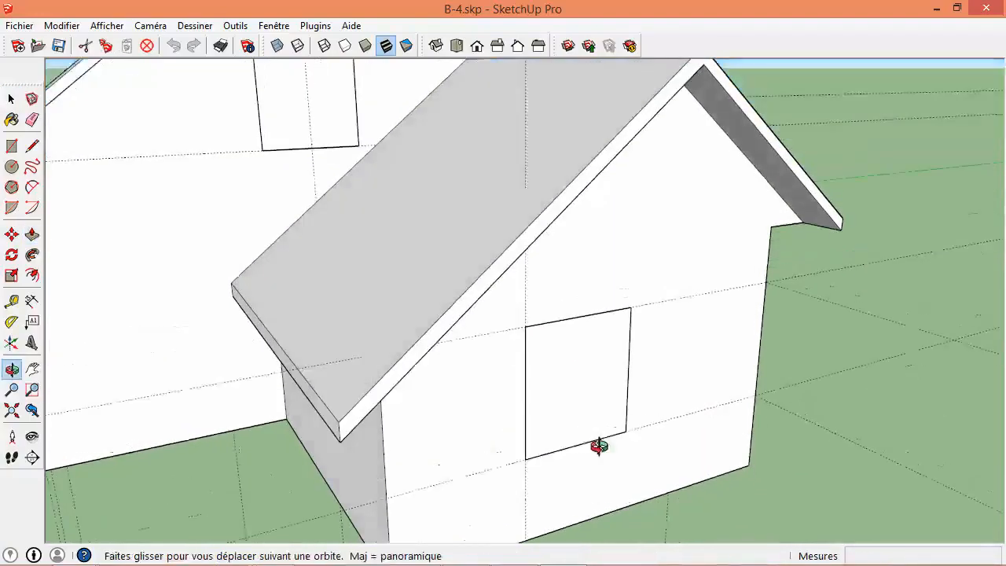
{"action": "left_click", "coordinate": [752, 454]}
{"action": "key", "text": "space"}
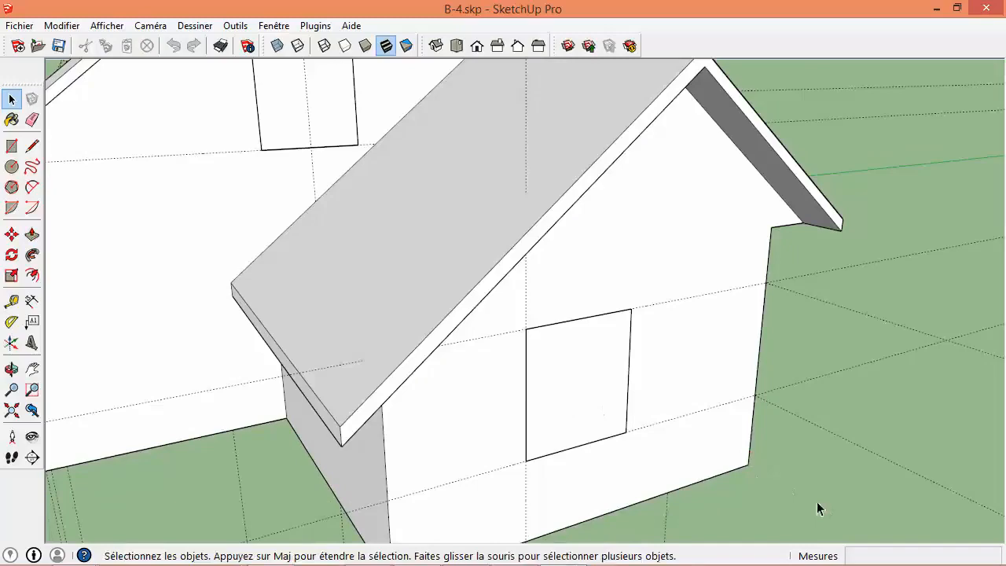
{"action": "key", "text": "p"}
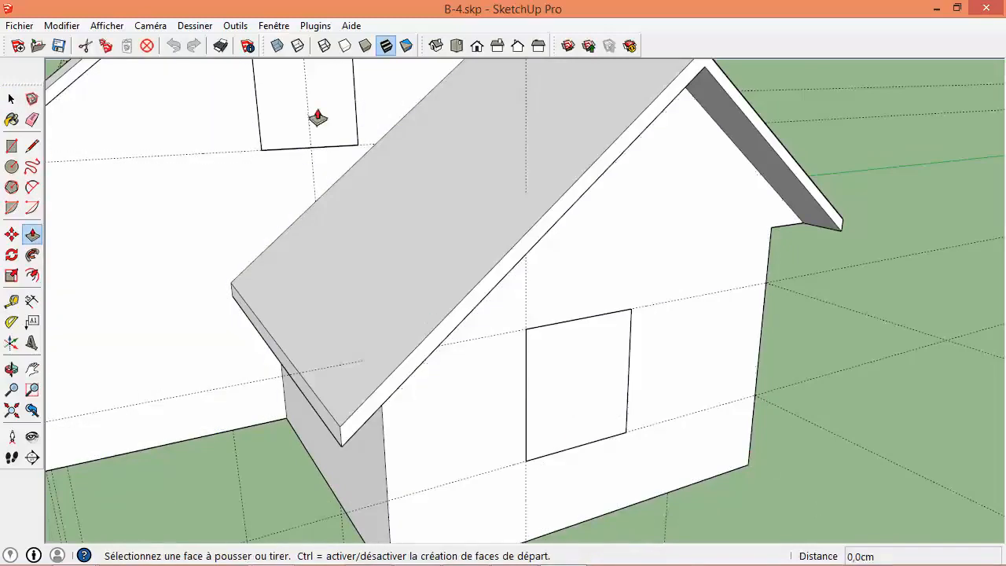
{"action": "middle_click_drag", "start_coordinate": [319, 126], "coordinate": [16, 63]}
{"action": "middle_click_drag", "start_coordinate": [216, 160], "coordinate": [506, 223]}
{"action": "key", "text": "space"}
{"action": "scroll", "coordinate": [506, 217], "scroll_direction": "up", "scroll_amount": 3}
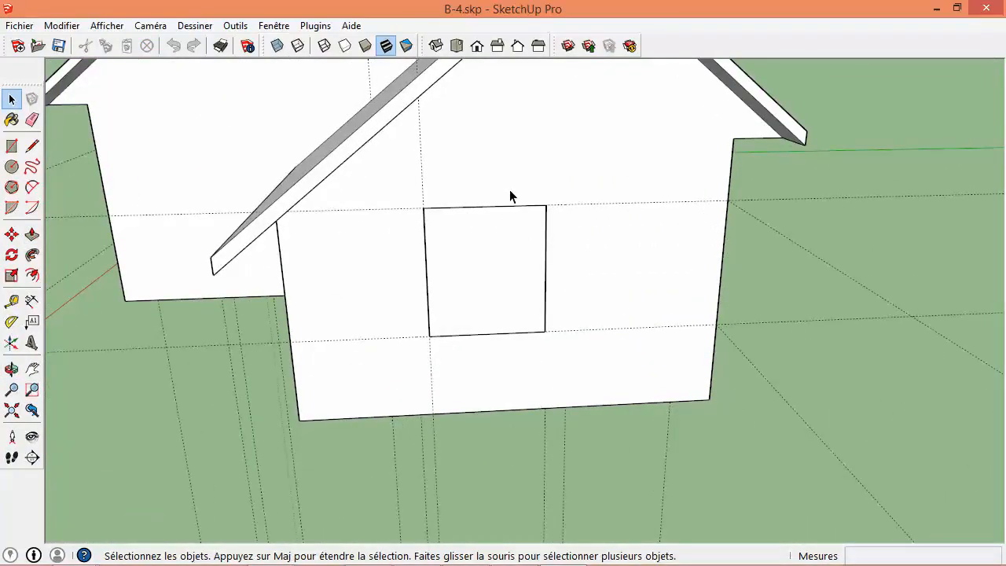
{"action": "middle_click_drag", "start_coordinate": [252, 436], "coordinate": [376, 454]}
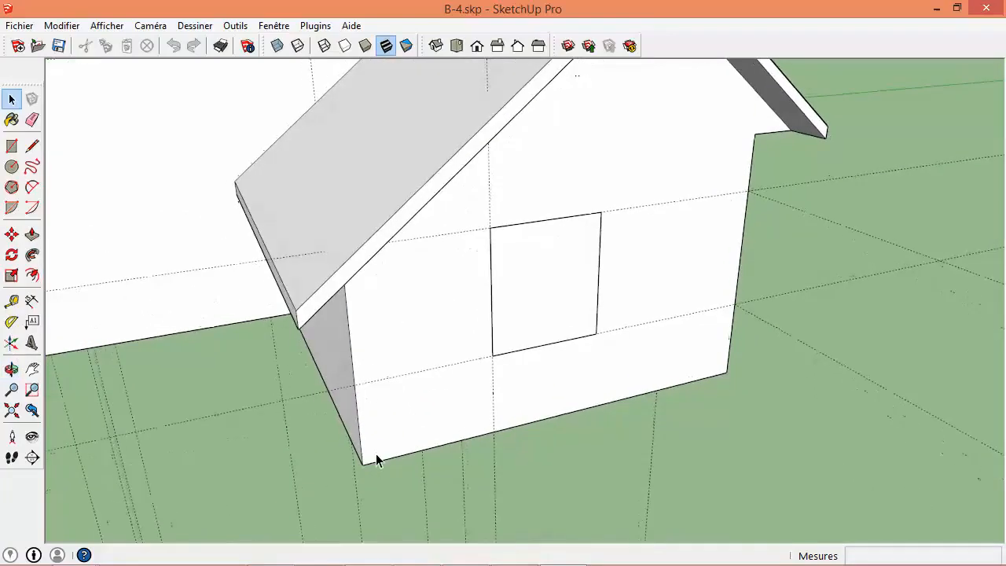
{"action": "left_click", "coordinate": [11, 99]}
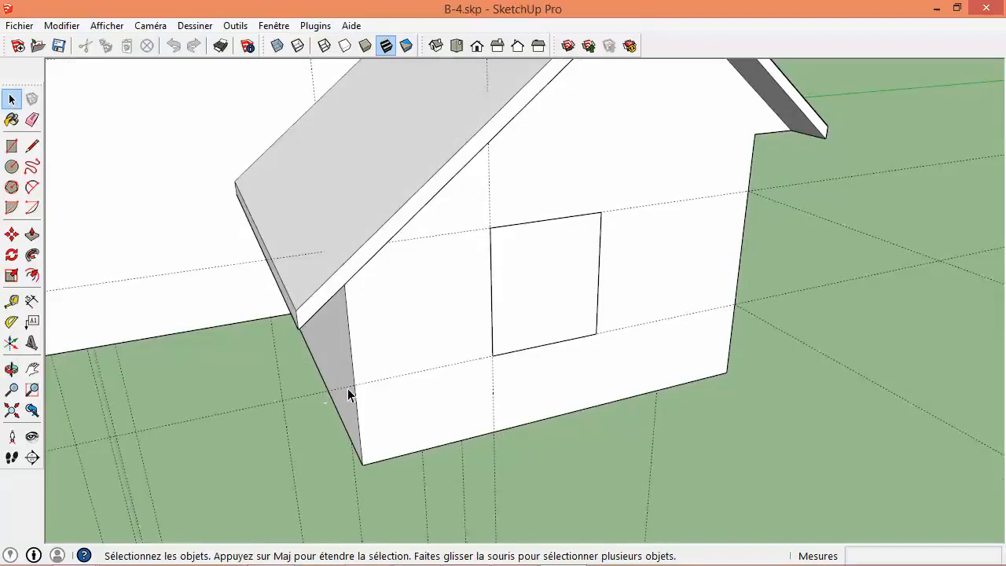
- Open the window component on the gable wall for editing and hide the rest of the model
{"action": "double_click", "coordinate": [532, 313]}
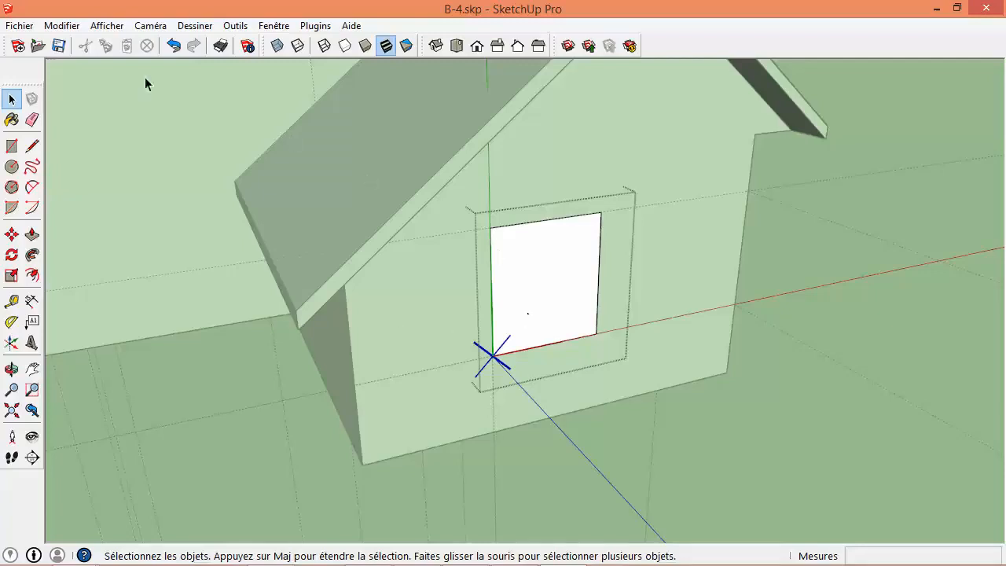
{"action": "left_click", "coordinate": [110, 28]}
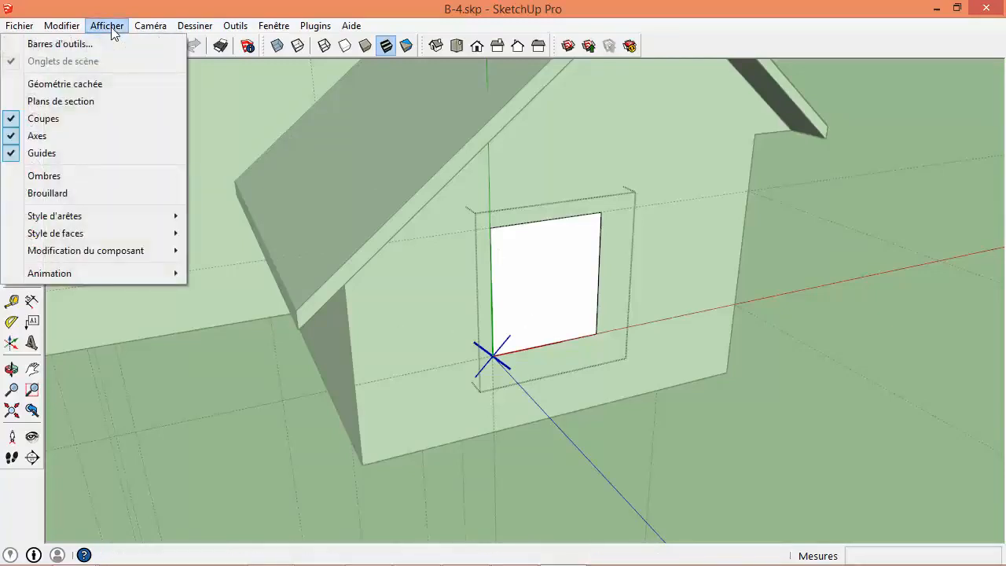
{"action": "mouse_move", "coordinate": [124, 251]}
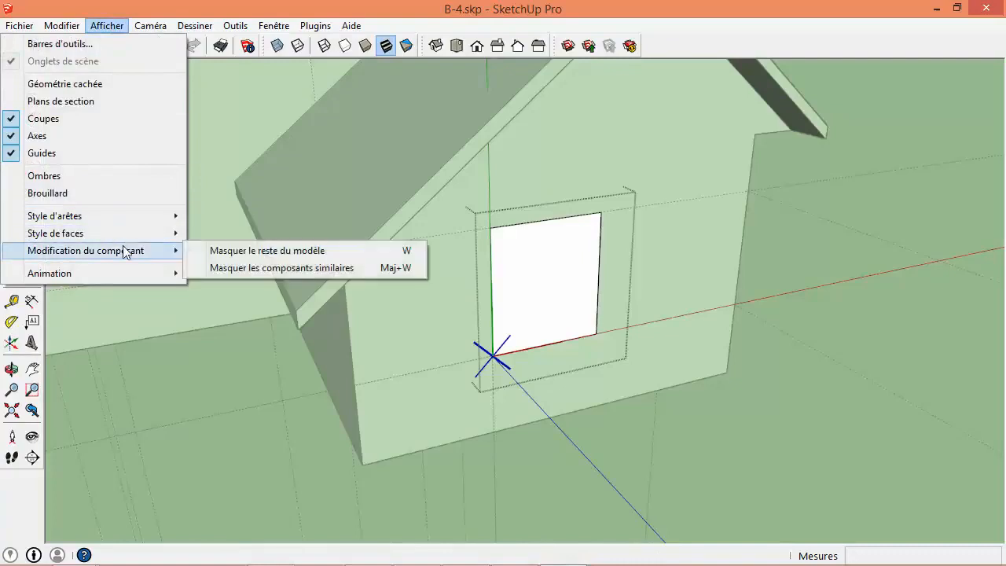
{"action": "left_click", "coordinate": [221, 252]}
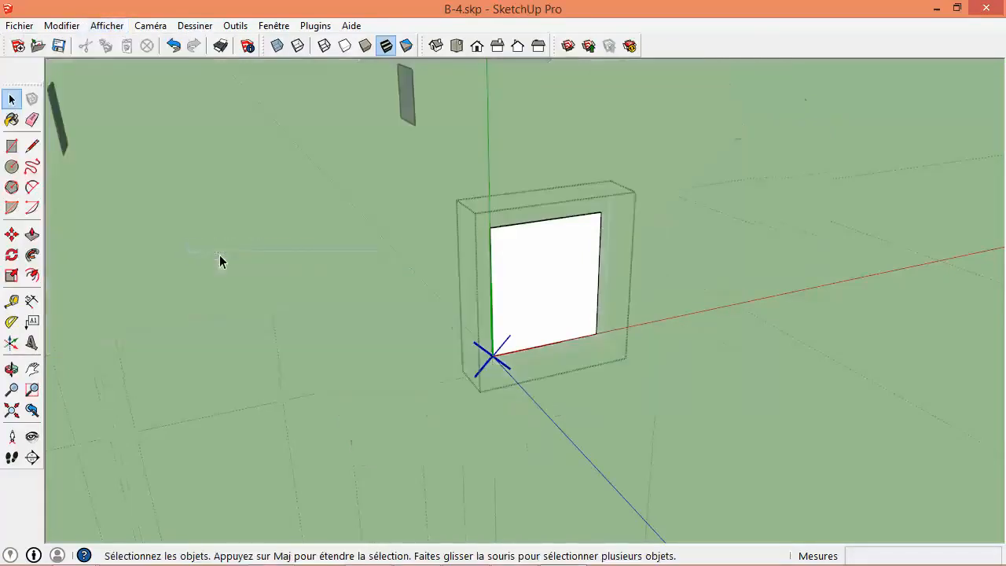
- Push the window face 15 cm inward to form a box
{"action": "key", "text": "o"}
{"action": "left_click_drag", "start_coordinate": [564, 294], "coordinate": [402, 320]}
{"action": "key", "text": "space"}
{"action": "scroll", "coordinate": [400, 320], "scroll_direction": "up", "scroll_amount": 5}
{"action": "middle_click_drag", "start_coordinate": [400, 320], "coordinate": [337, 375]}
{"action": "scroll", "coordinate": [409, 319], "scroll_direction": "up", "scroll_amount": 3}
{"action": "scroll", "coordinate": [367, 356], "scroll_direction": "down", "scroll_amount": 2}
{"action": "key", "text": "space"}
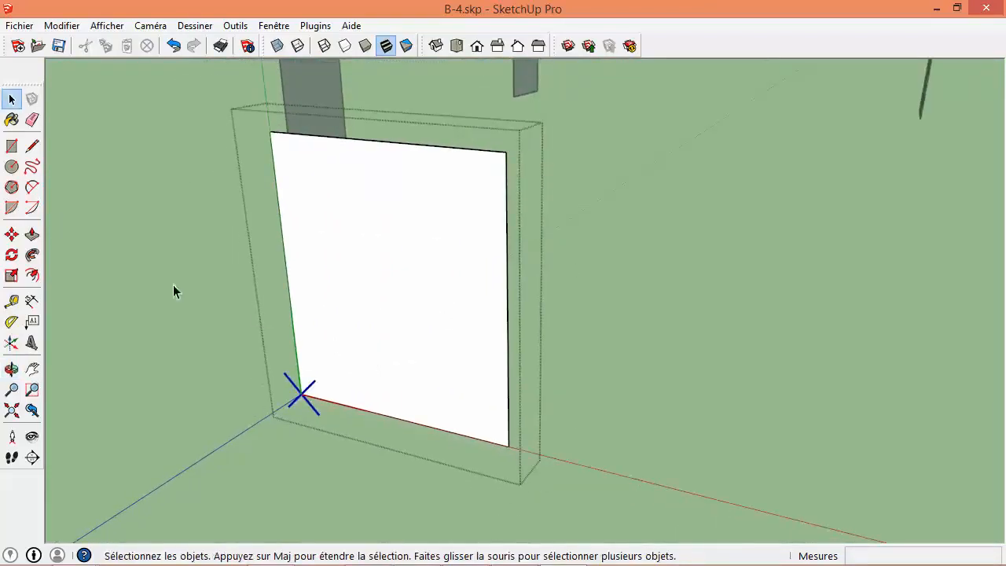
{"action": "left_click", "coordinate": [31, 234]}
{"action": "left_click", "coordinate": [380, 325]}
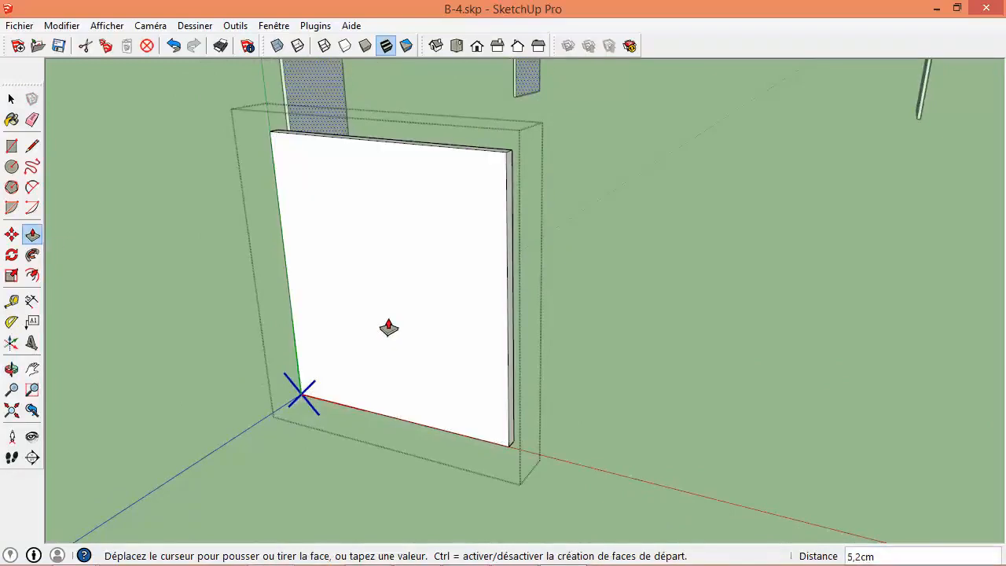
{"action": "key", "text": "Return"}
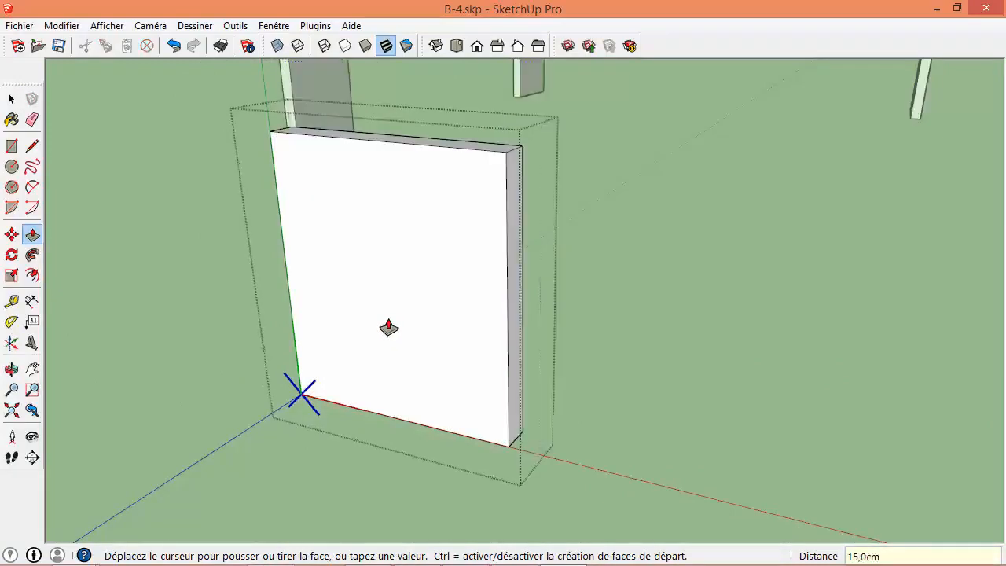
{"action": "key", "text": "space"}
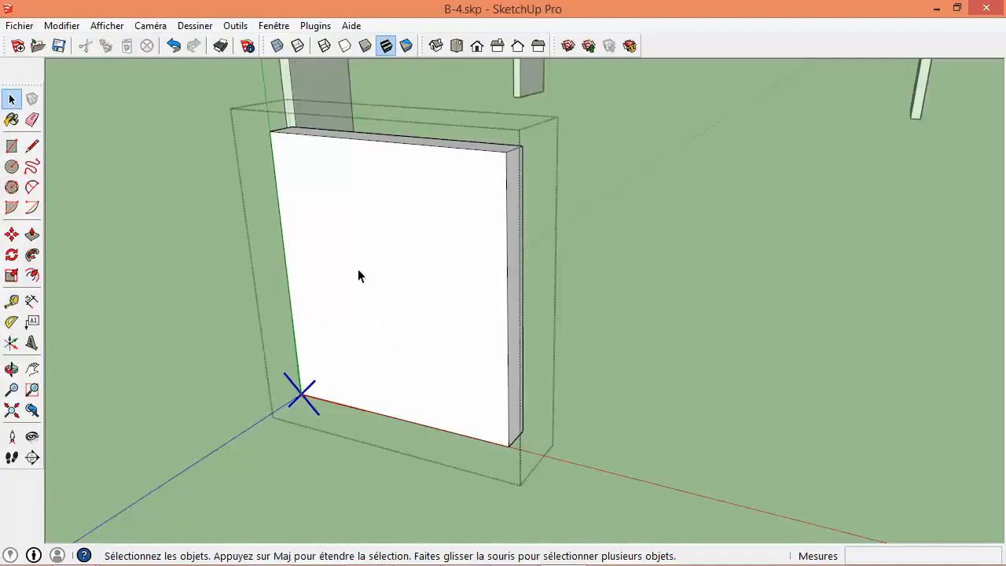
- Erase the front face of the window box so that it is open toward the outside
{"action": "right_click", "coordinate": [358, 269]}
{"action": "left_click", "coordinate": [379, 300]}
{"action": "middle_click_drag", "start_coordinate": [382, 337], "coordinate": [792, 249]}
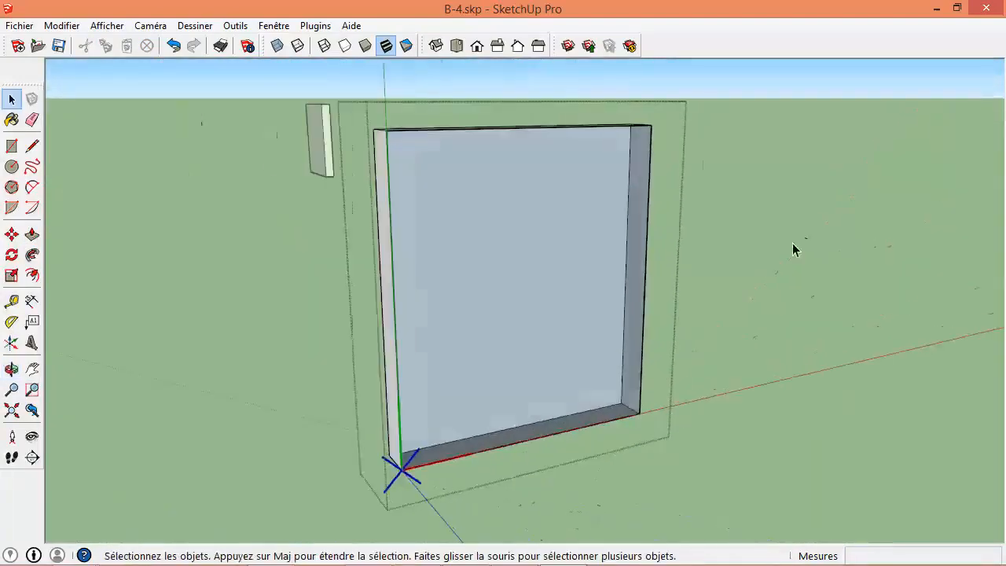
- Select all geometry of the open window box and reverse its faces
{"action": "scroll", "coordinate": [510, 365], "scroll_direction": "up", "scroll_amount": 3}
{"action": "scroll", "coordinate": [510, 365], "scroll_direction": "down", "scroll_amount": 3}
{"action": "middle_click_drag", "start_coordinate": [509, 365], "coordinate": [316, 273]}
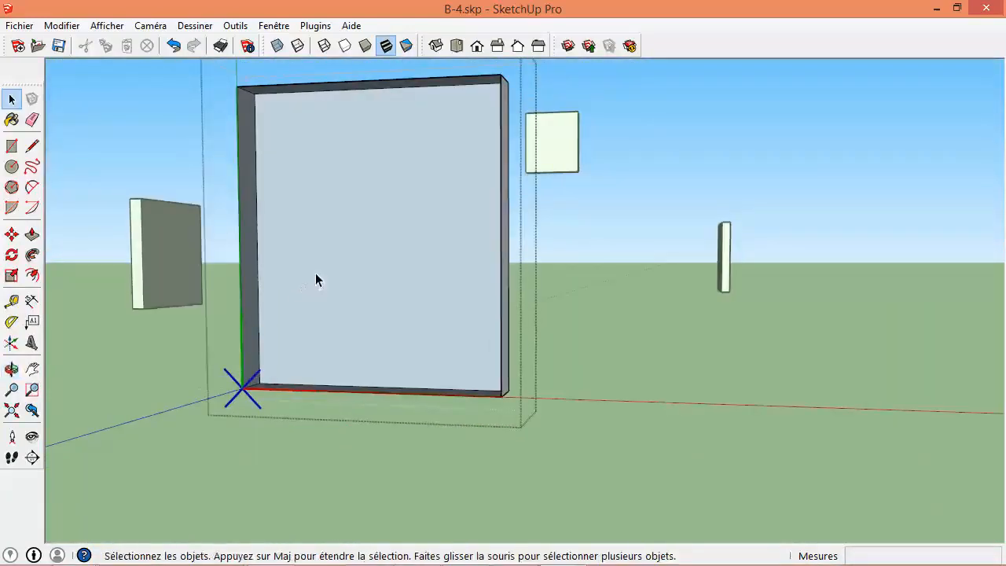
{"action": "key", "text": "ctrl+a"}
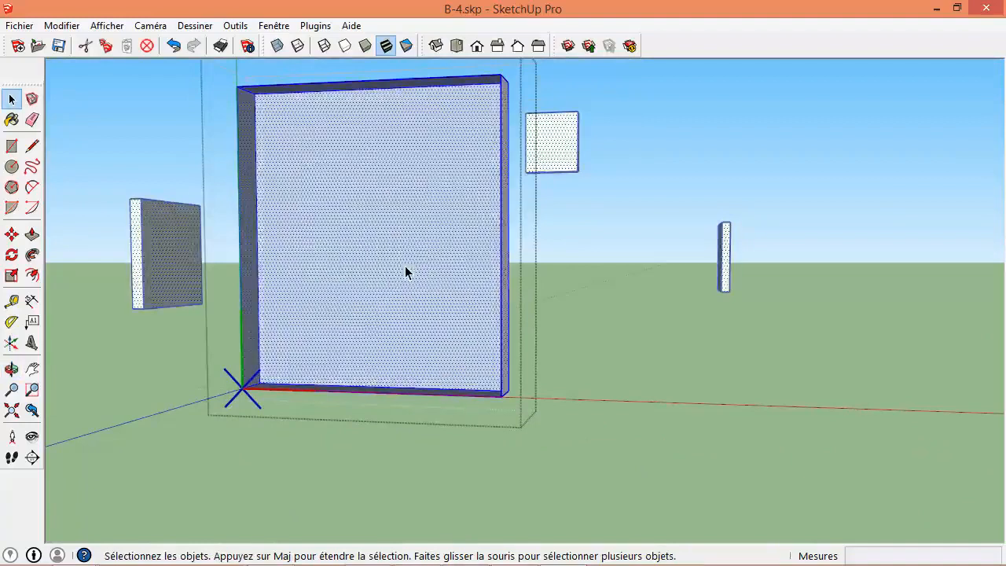
{"action": "scroll", "coordinate": [374, 283], "scroll_direction": "up", "scroll_amount": 3}
{"action": "scroll", "coordinate": [368, 289], "scroll_direction": "down", "scroll_amount": 1}
{"action": "right_click", "coordinate": [364, 289]}
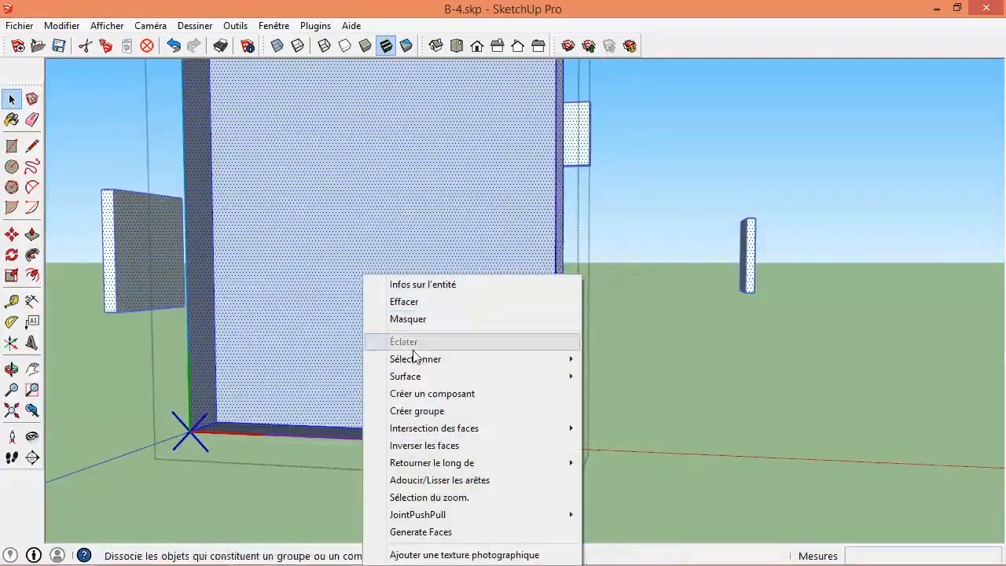
{"action": "left_click", "coordinate": [428, 446]}
{"action": "scroll", "coordinate": [371, 381], "scroll_direction": "down", "scroll_amount": 2}
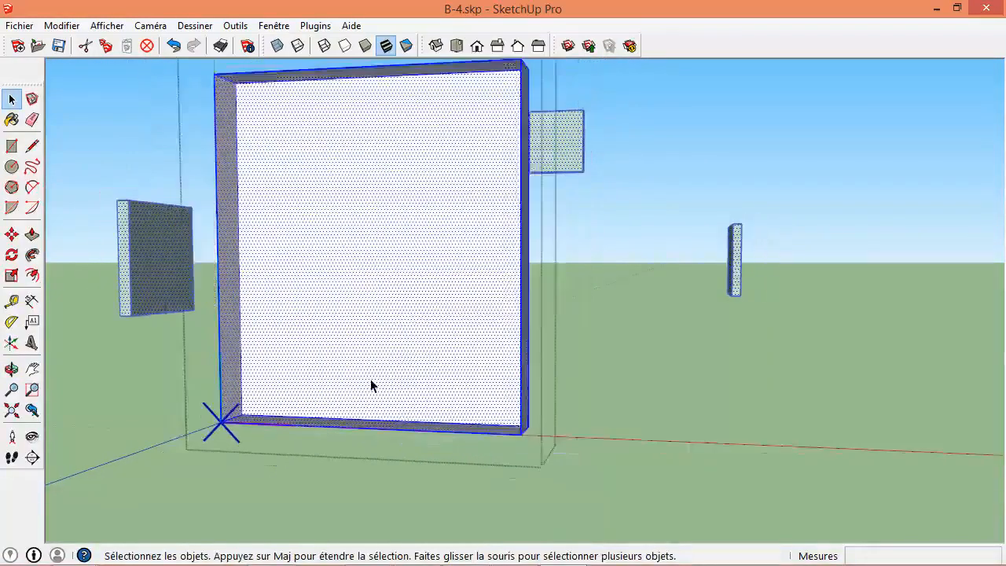
- Offset the outline of the window's back face 5 cm inward to form the fixed frame
{"action": "middle_click_drag", "start_coordinate": [341, 385], "coordinate": [538, 280]}
{"action": "scroll", "coordinate": [420, 387], "scroll_direction": "up", "scroll_amount": 1}
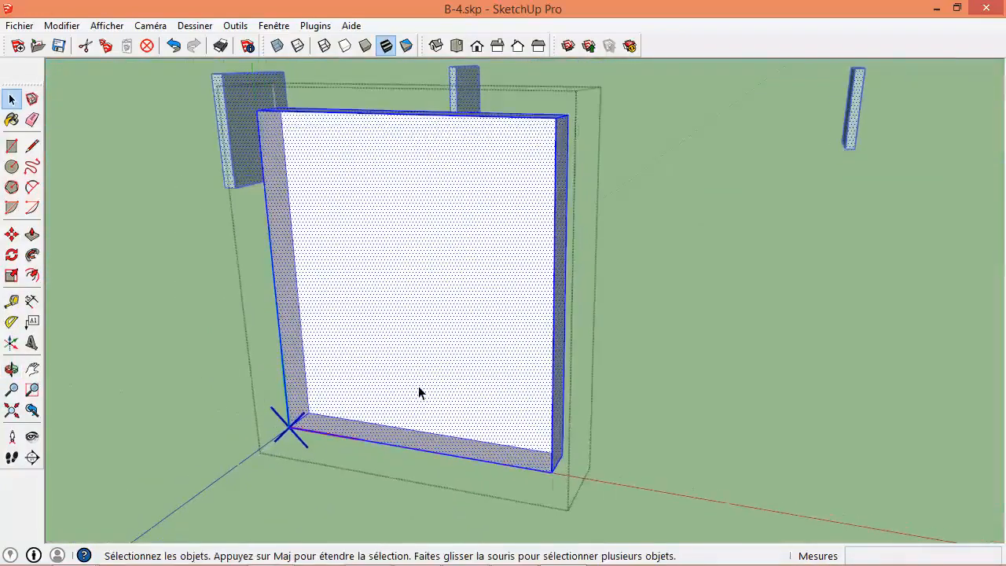
{"action": "middle_click_drag", "start_coordinate": [403, 362], "coordinate": [401, 360], "text": "shift"}
{"action": "left_click", "coordinate": [398, 363]}
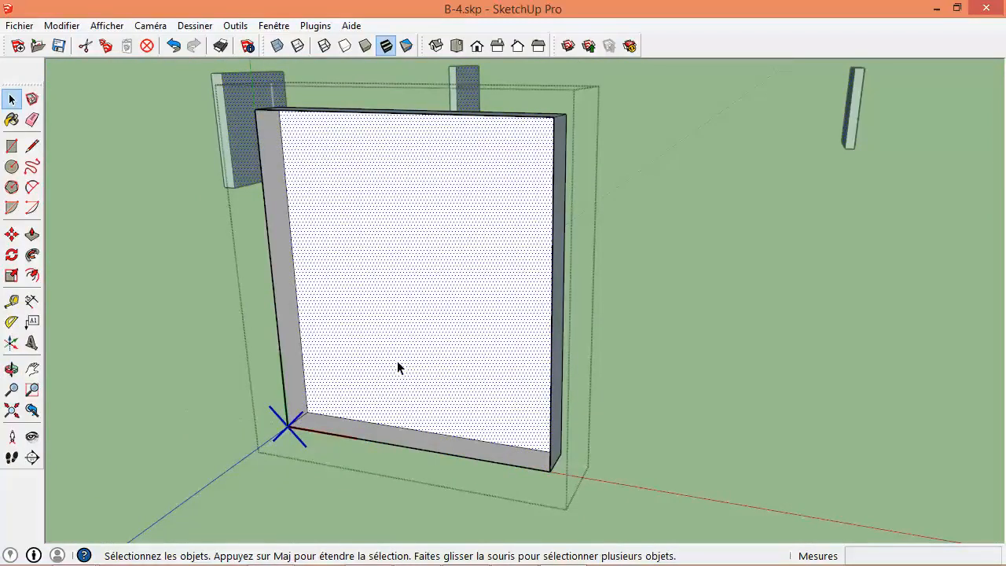
{"action": "left_click", "coordinate": [36, 274]}
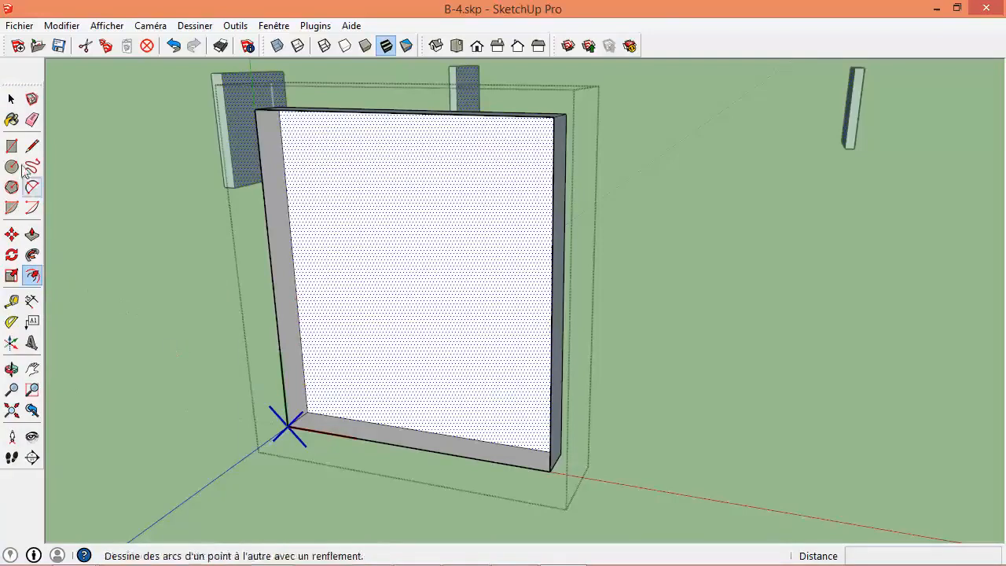
{"action": "left_click", "coordinate": [13, 99]}
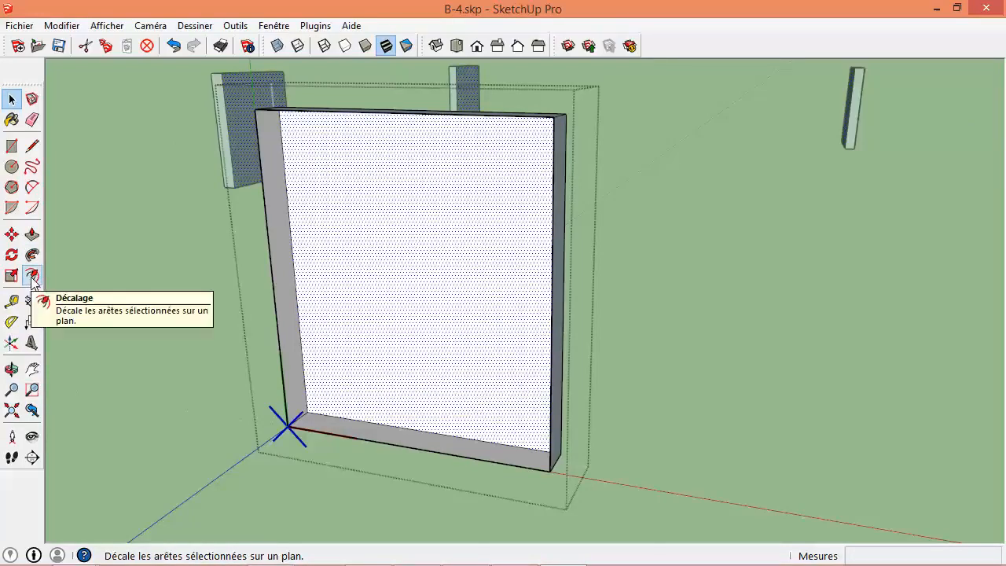
{"action": "key", "text": "ctrl+t"}
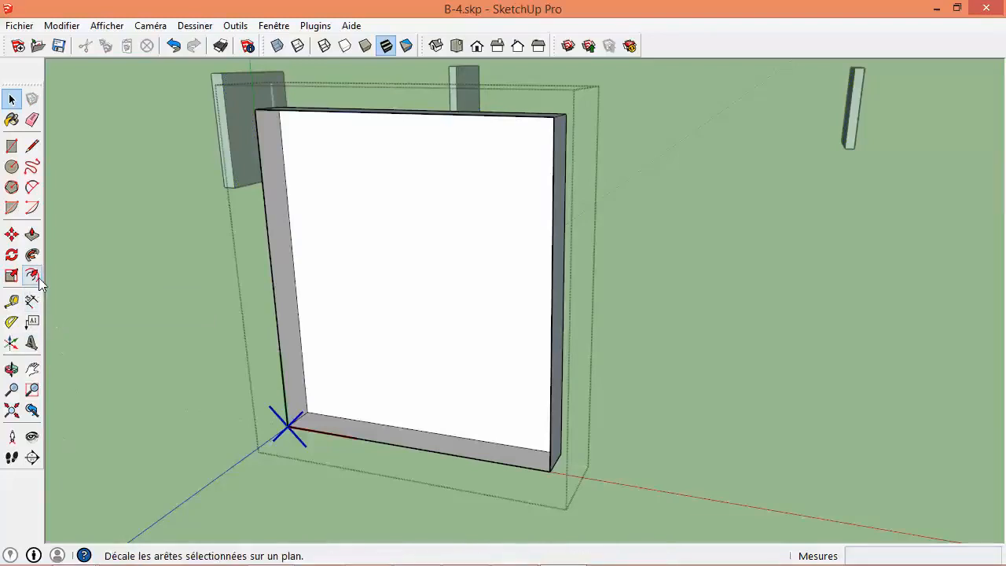
{"action": "left_click", "coordinate": [34, 276]}
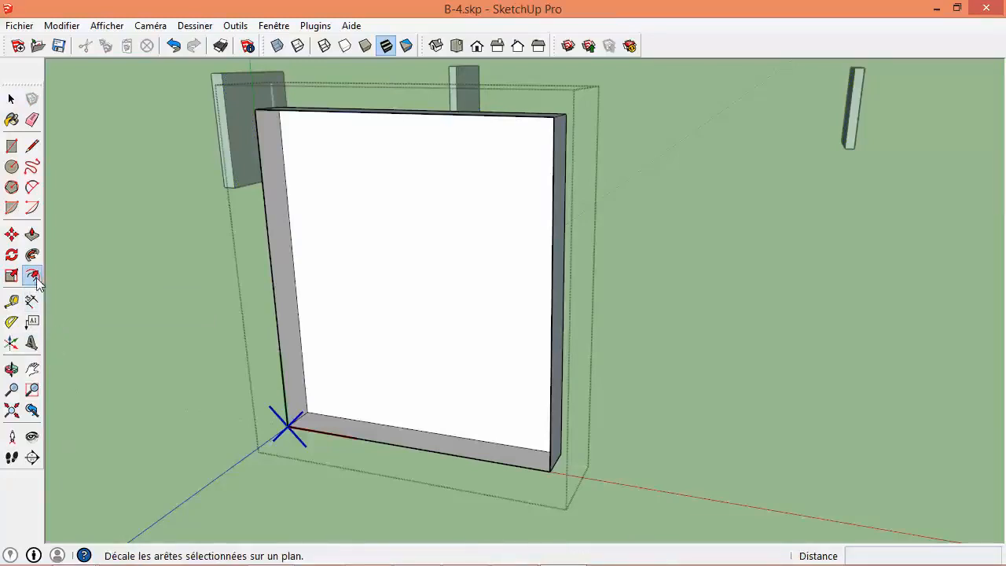
{"action": "left_click", "coordinate": [321, 412]}
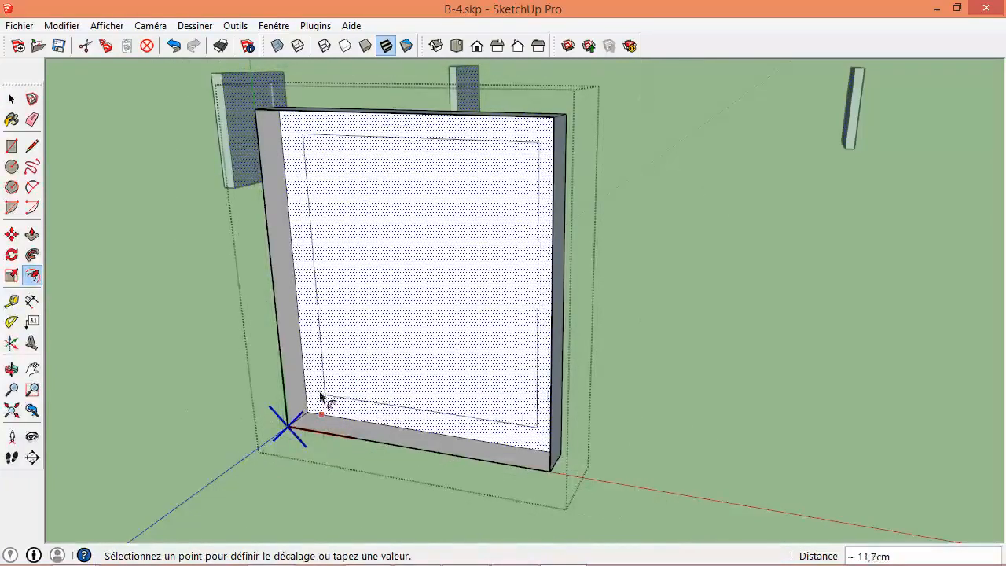
{"action": "left_click", "coordinate": [334, 381]}
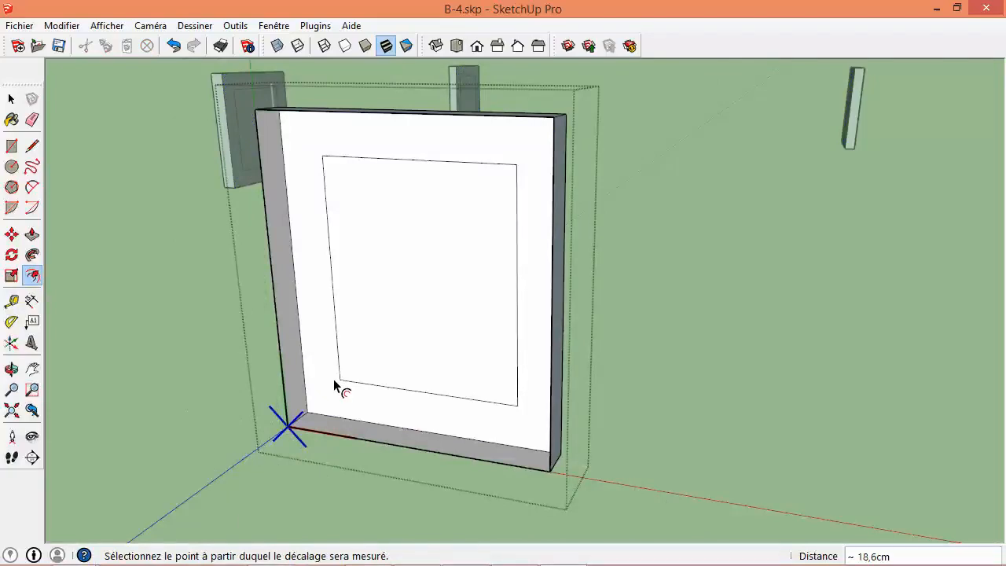
{"action": "key", "text": "Return"}
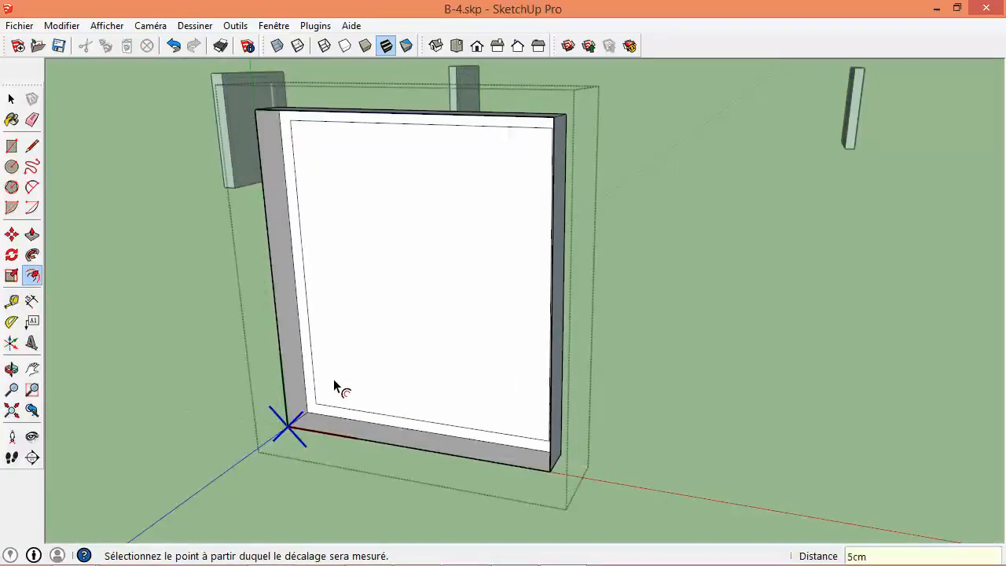
- Push the panel inside the fixed frame back by 3 cm
{"action": "left_click", "coordinate": [32, 234]}
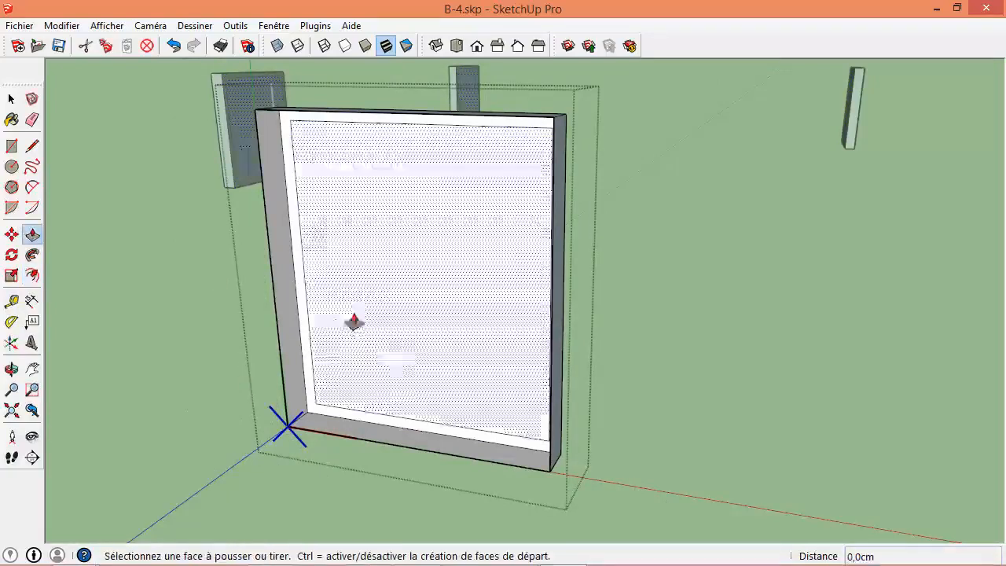
{"action": "left_click", "coordinate": [354, 320]}
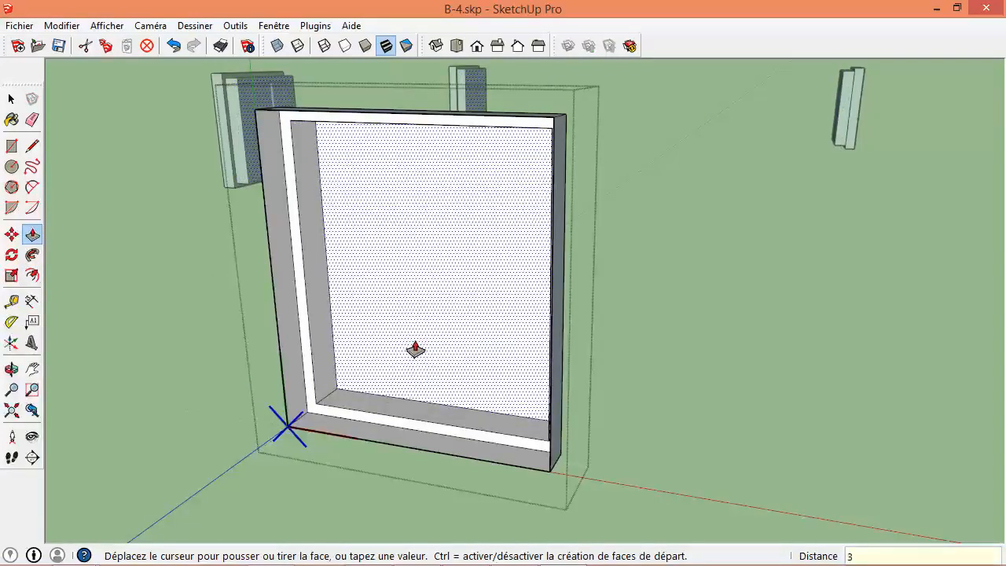
{"action": "key", "text": "Return"}
{"action": "key", "text": "space"}
- Draw a 125 by 55 cm rectangle on the recessed panel, from its upper left corner to the midpoint of its lower edge
{"action": "scroll", "coordinate": [452, 395], "scroll_direction": "down", "scroll_amount": 1}
{"action": "middle_click_drag", "start_coordinate": [458, 399], "coordinate": [440, 362], "text": "shift"}
{"action": "scroll", "coordinate": [438, 358], "scroll_direction": "up", "scroll_amount": 3}
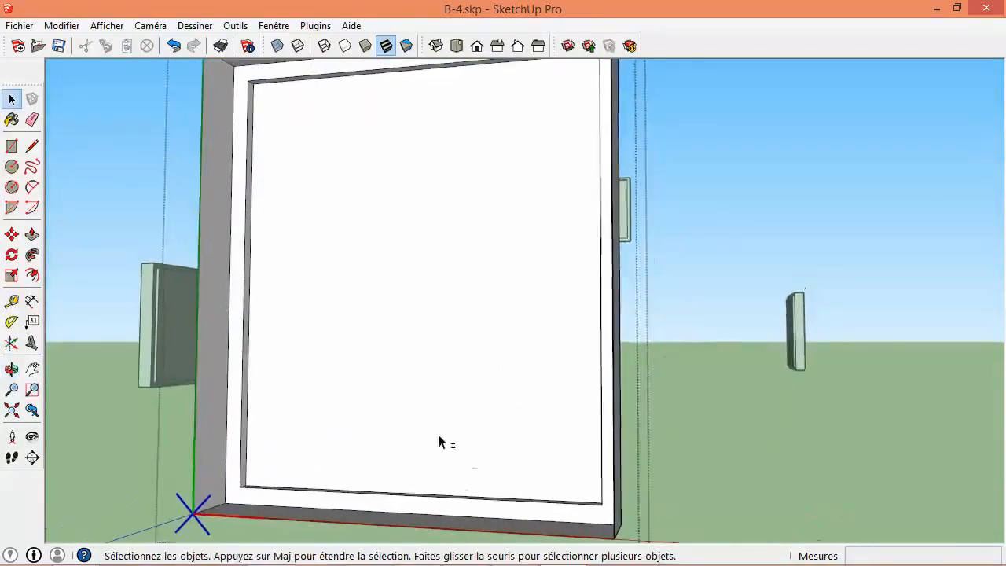
{"action": "middle_click_drag", "start_coordinate": [442, 403], "coordinate": [429, 374]}
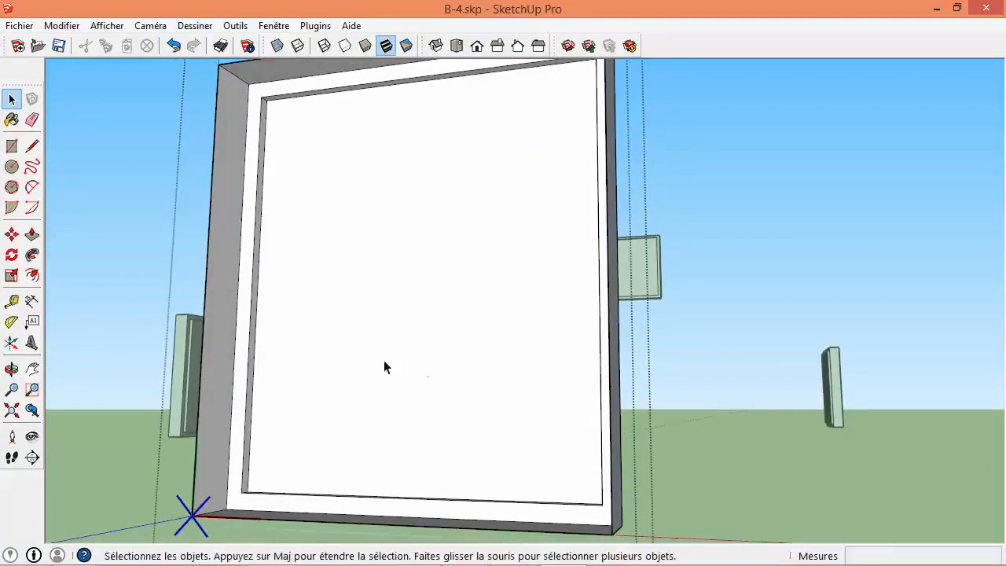
{"action": "left_click", "coordinate": [12, 148]}
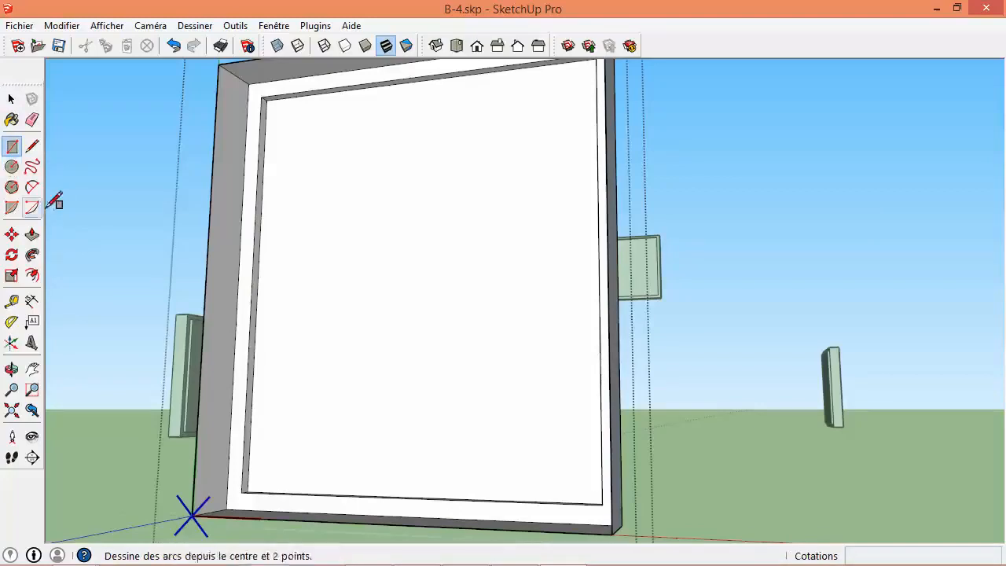
{"action": "scroll", "coordinate": [271, 101], "scroll_direction": "up", "scroll_amount": 5}
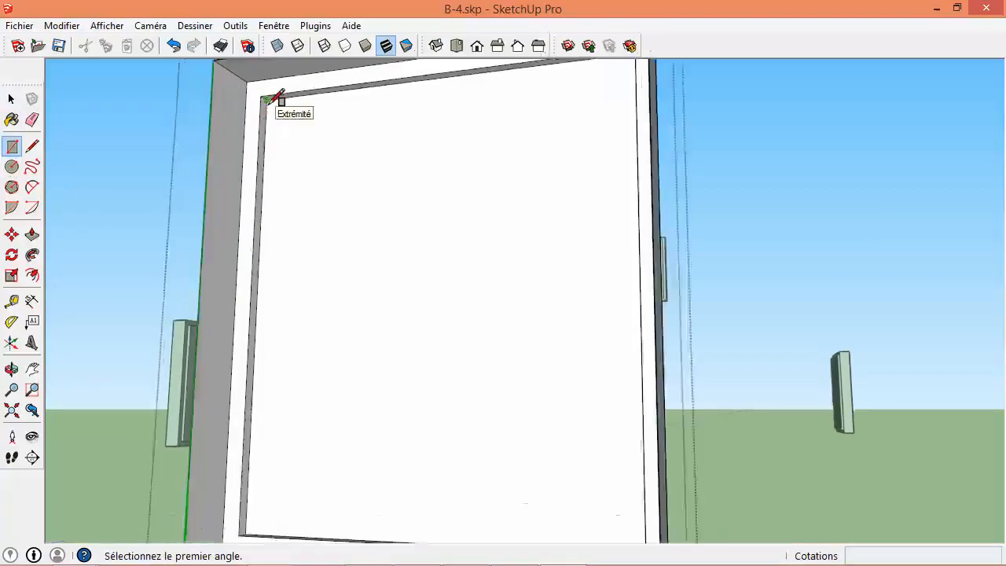
{"action": "left_click", "coordinate": [269, 92]}
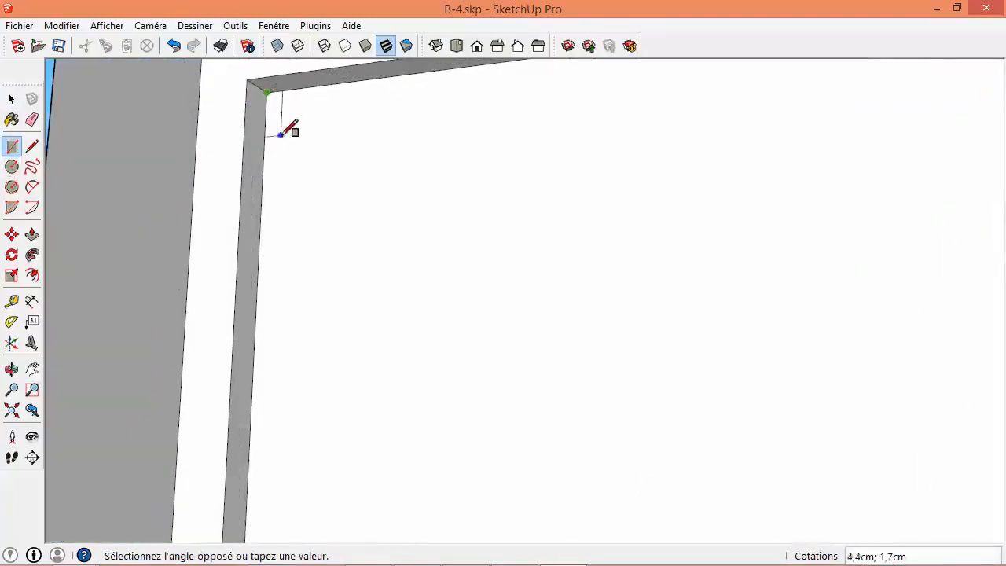
{"action": "scroll", "coordinate": [283, 126], "scroll_direction": "down", "scroll_amount": 10}
{"action": "middle_click_drag", "start_coordinate": [284, 126], "coordinate": [328, 338]}
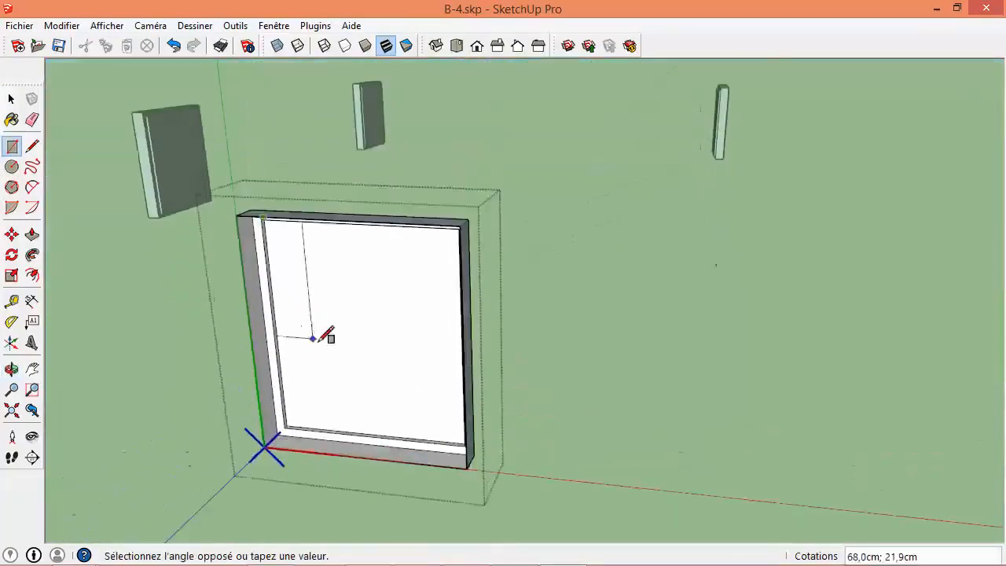
{"action": "scroll", "coordinate": [370, 416], "scroll_direction": "up", "scroll_amount": 6}
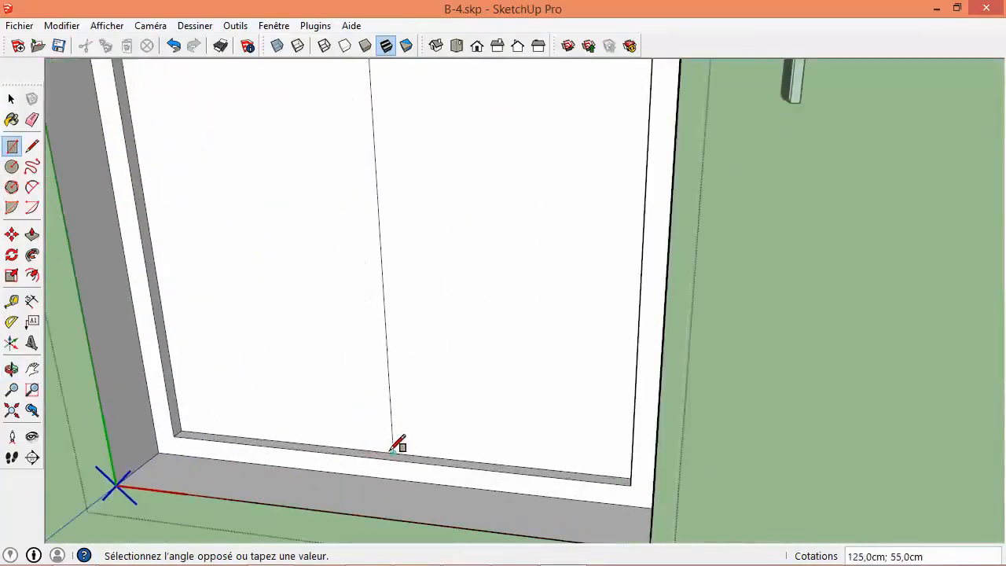
{"action": "left_click", "coordinate": [392, 451]}
{"action": "scroll", "coordinate": [386, 413], "scroll_direction": "down", "scroll_amount": 5}
{"action": "key", "text": "space"}
- Offset the outline of the left window sash 5 cm inward
{"action": "middle_click_drag", "start_coordinate": [371, 413], "coordinate": [351, 275]}
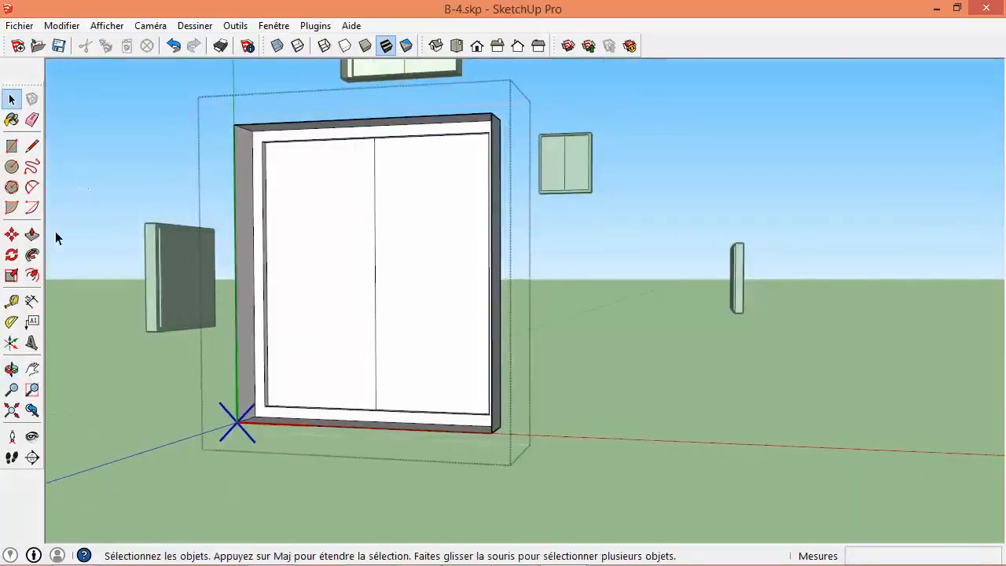
{"action": "left_click", "coordinate": [31, 275]}
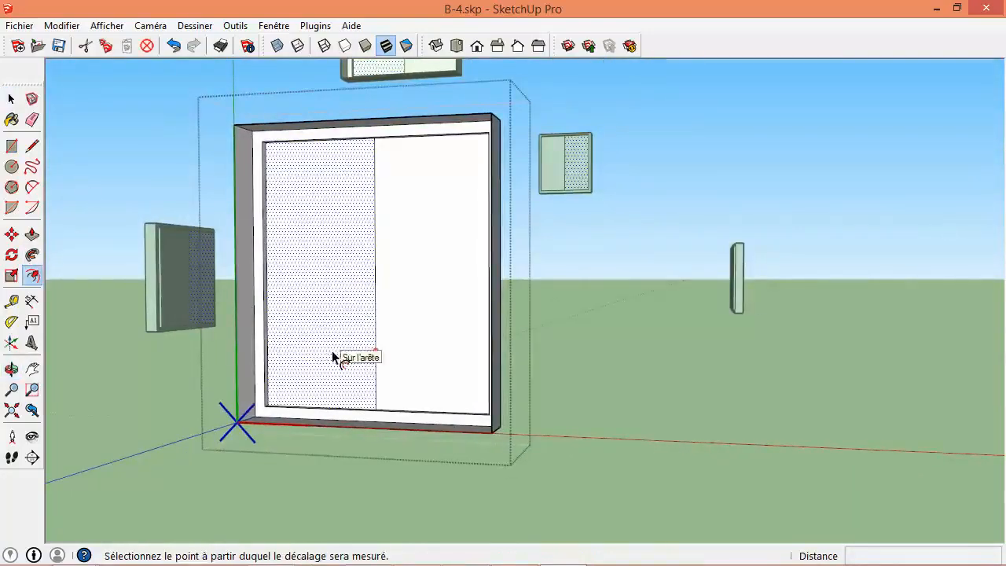
{"action": "left_click", "coordinate": [333, 353]}
{"action": "left_click", "coordinate": [353, 381]}
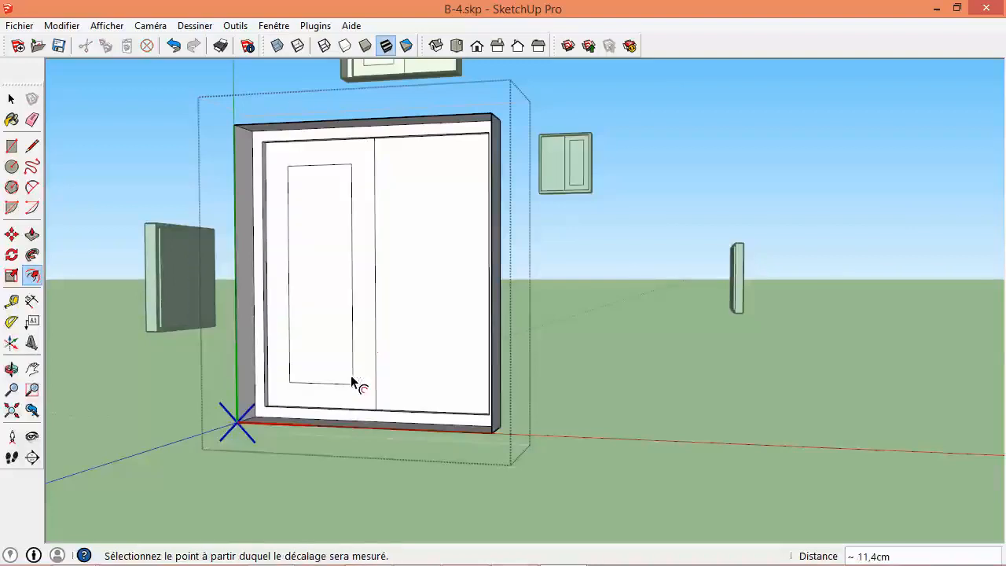
{"action": "key", "text": "Return"}
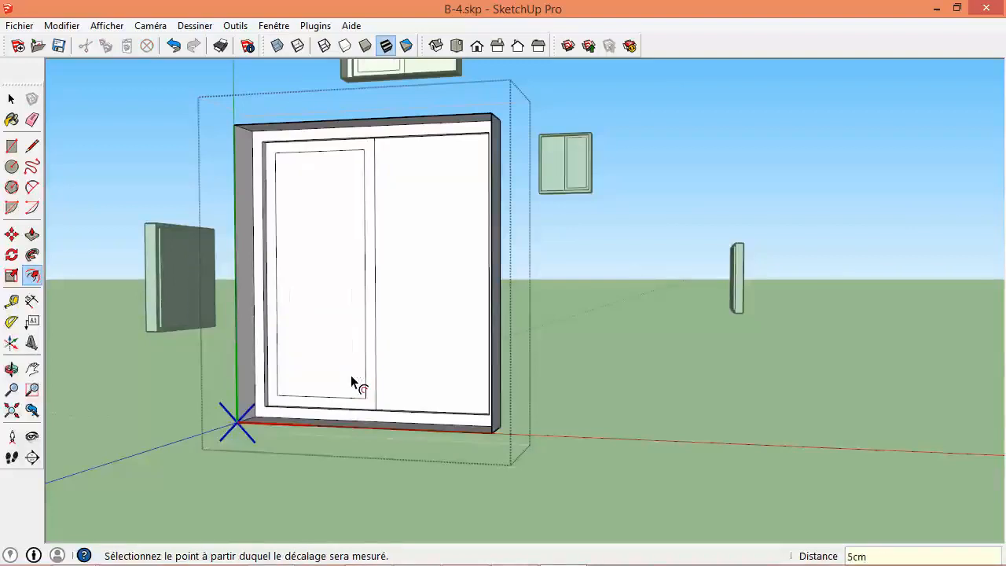
- Offset the right sash outline 5 cm inward and push both sash panels back by the same depth as the fixed frame's recess
{"action": "left_click", "coordinate": [445, 346]}
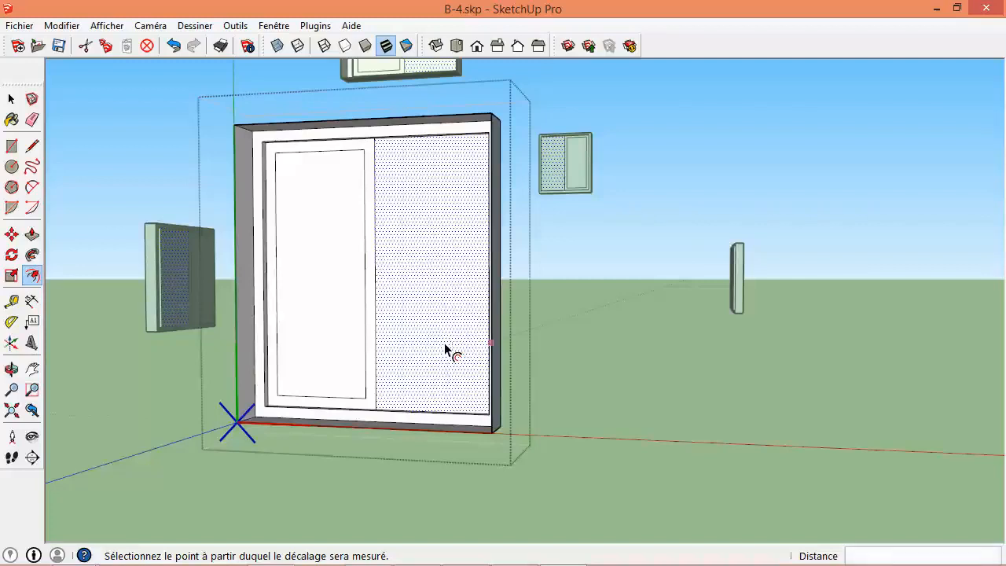
{"action": "double_click", "coordinate": [446, 350]}
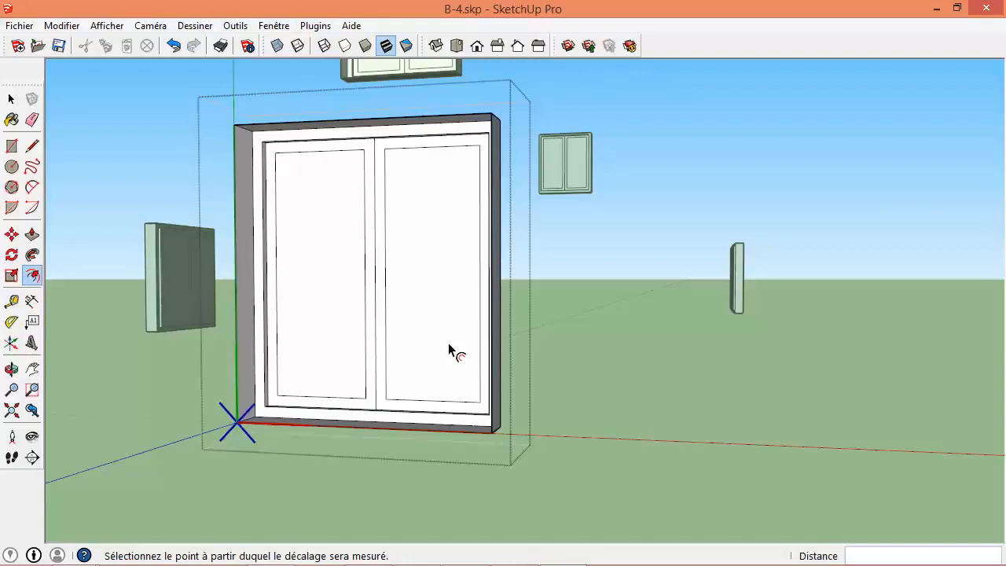
{"action": "left_click", "coordinate": [33, 235]}
{"action": "double_click", "coordinate": [334, 336]}
{"action": "double_click", "coordinate": [420, 346]}
{"action": "mouse_move", "coordinate": [338, 381]}
{"action": "middle_mouse_down"}
{"action": "mouse_move", "coordinate": [346, 434]}
{"action": "mouse_move", "coordinate": [339, 424]}
{"action": "middle_mouse_up"}
{"action": "scroll", "coordinate": [339, 424], "scroll_direction": "up", "scroll_amount": 5}
{"action": "key", "text": "space"}
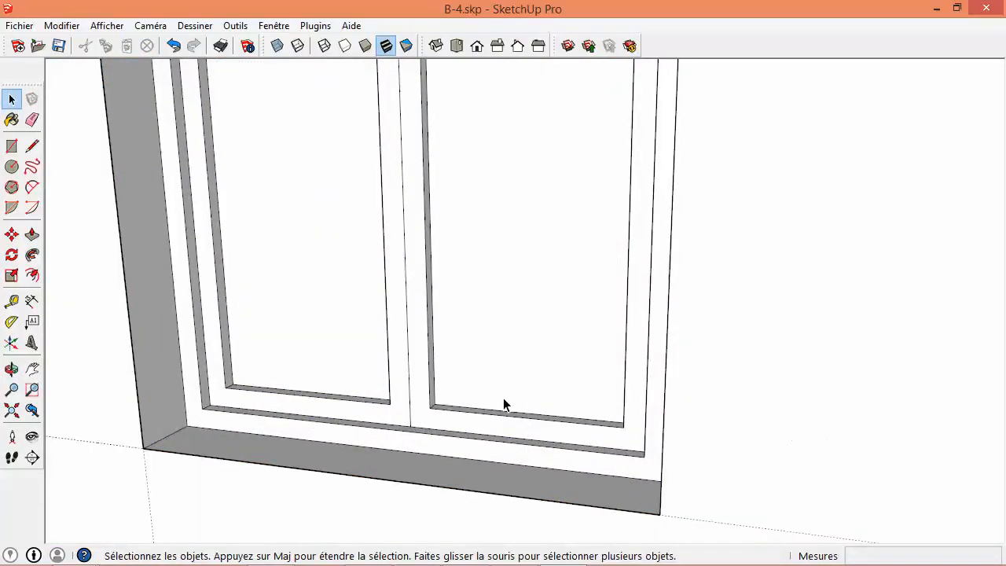
- Leave the window component and examine the detailed windows on each facade of the house
{"action": "scroll", "coordinate": [503, 403], "scroll_direction": "down", "scroll_amount": 10}
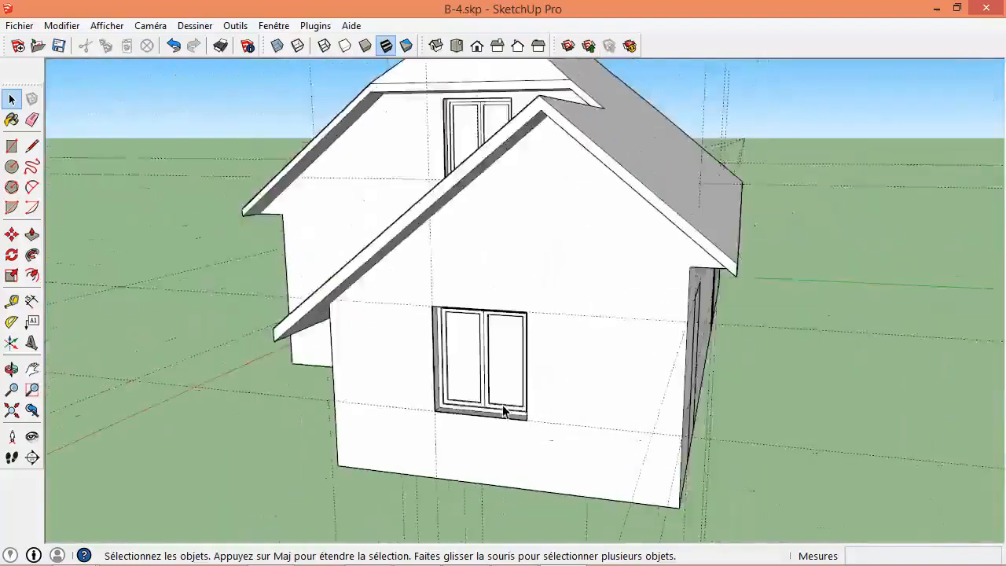
{"action": "scroll", "coordinate": [393, 288], "scroll_direction": "down", "scroll_amount": 3}
{"action": "middle_click_drag", "start_coordinate": [393, 288], "coordinate": [665, 288]}
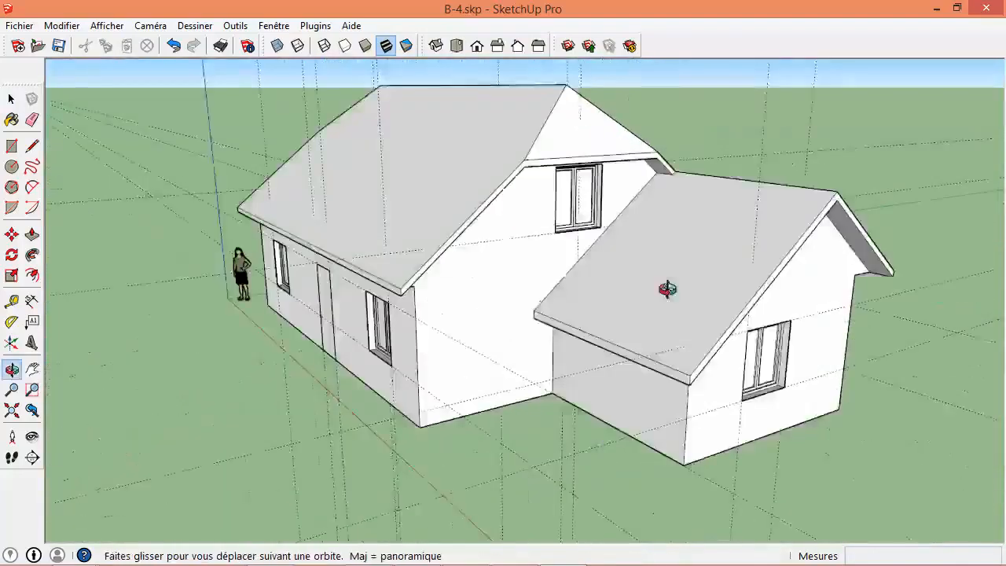
{"action": "scroll", "coordinate": [618, 222], "scroll_direction": "up", "scroll_amount": 10}
{"action": "middle_click_drag", "start_coordinate": [562, 186], "coordinate": [594, 327], "text": "shift"}
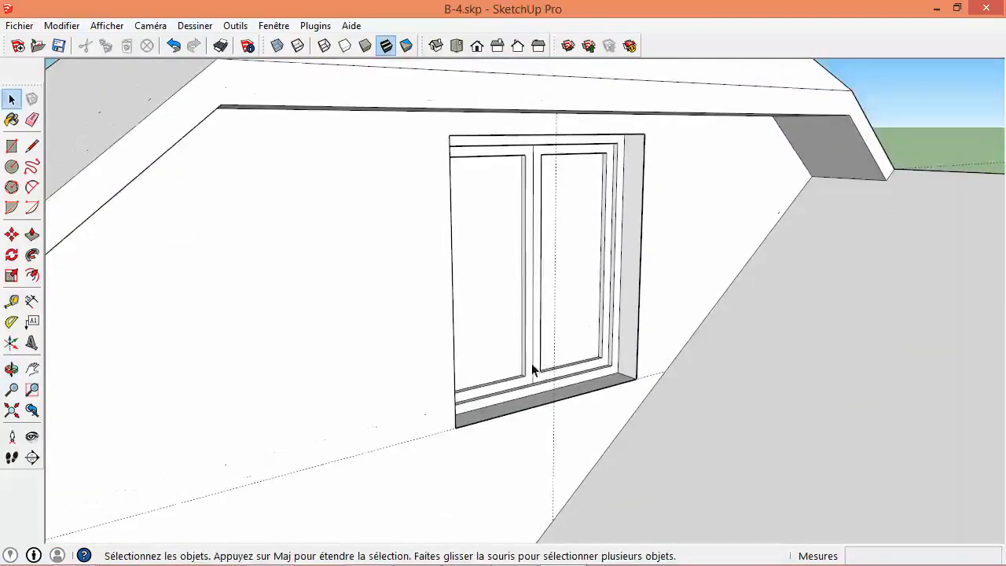
{"action": "middle_click_drag", "start_coordinate": [532, 363], "coordinate": [556, 247]}
{"action": "scroll", "coordinate": [546, 263], "scroll_direction": "up", "scroll_amount": 1}
{"action": "scroll", "coordinate": [543, 267], "scroll_direction": "down", "scroll_amount": 6}
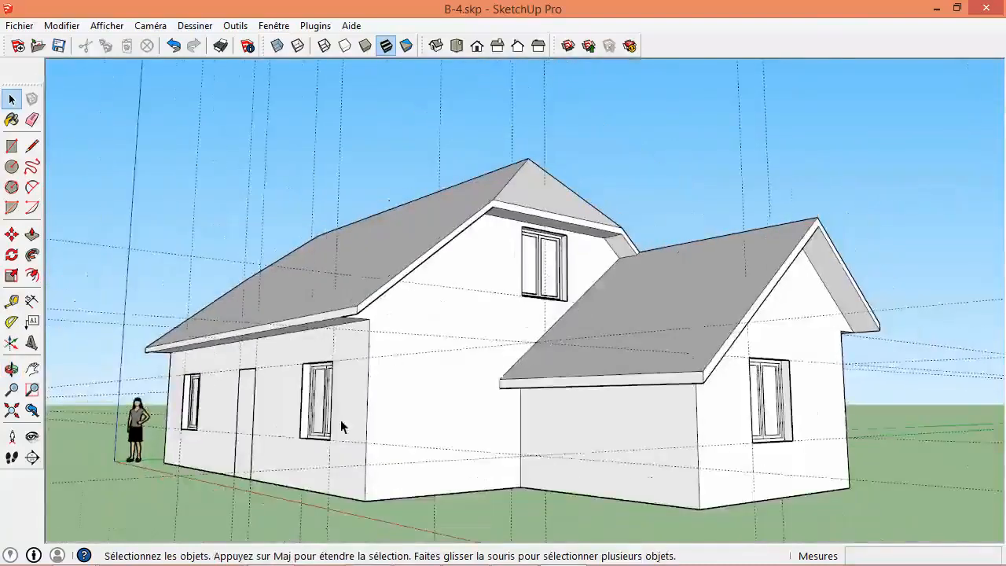
{"action": "scroll", "coordinate": [341, 420], "scroll_direction": "up", "scroll_amount": 5}
{"action": "middle_click_drag", "start_coordinate": [307, 332], "coordinate": [528, 211], "text": "shift"}
{"action": "middle_click_drag", "start_coordinate": [529, 211], "coordinate": [461, 291]}
{"action": "scroll", "coordinate": [243, 248], "scroll_direction": "up", "scroll_amount": 4}
{"action": "scroll", "coordinate": [245, 247], "scroll_direction": "up", "scroll_amount": 3}
{"action": "middle_click_drag", "start_coordinate": [255, 244], "coordinate": [690, 297]}
{"action": "scroll", "coordinate": [685, 299], "scroll_direction": "down", "scroll_amount": 4}
{"action": "scroll", "coordinate": [684, 300], "scroll_direction": "down", "scroll_amount": 3}
{"action": "scroll", "coordinate": [554, 137], "scroll_direction": "up", "scroll_amount": 6}
{"action": "middle_click_drag", "start_coordinate": [429, 228], "coordinate": [598, 354], "text": "shift"}
{"action": "middle_click_drag", "start_coordinate": [597, 354], "coordinate": [802, 228]}
{"action": "middle_click_drag", "start_coordinate": [581, 224], "coordinate": [851, 267]}
{"action": "scroll", "coordinate": [474, 458], "scroll_direction": "up", "scroll_amount": 5}
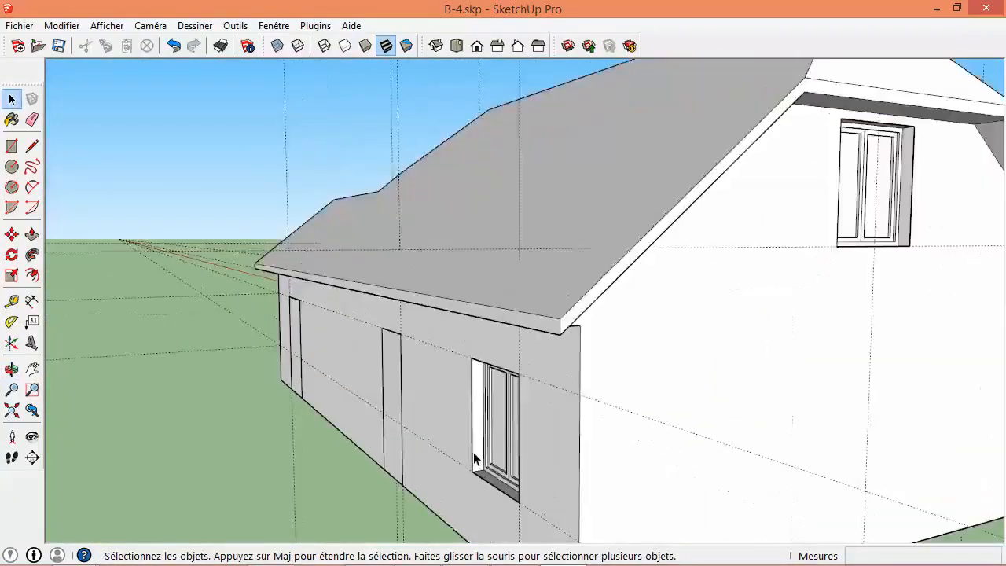
{"action": "middle_click_drag", "start_coordinate": [317, 346], "coordinate": [720, 321]}
{"action": "middle_click_drag", "start_coordinate": [286, 318], "coordinate": [692, 309]}
{"action": "middle_click_drag", "start_coordinate": [417, 308], "coordinate": [892, 360]}
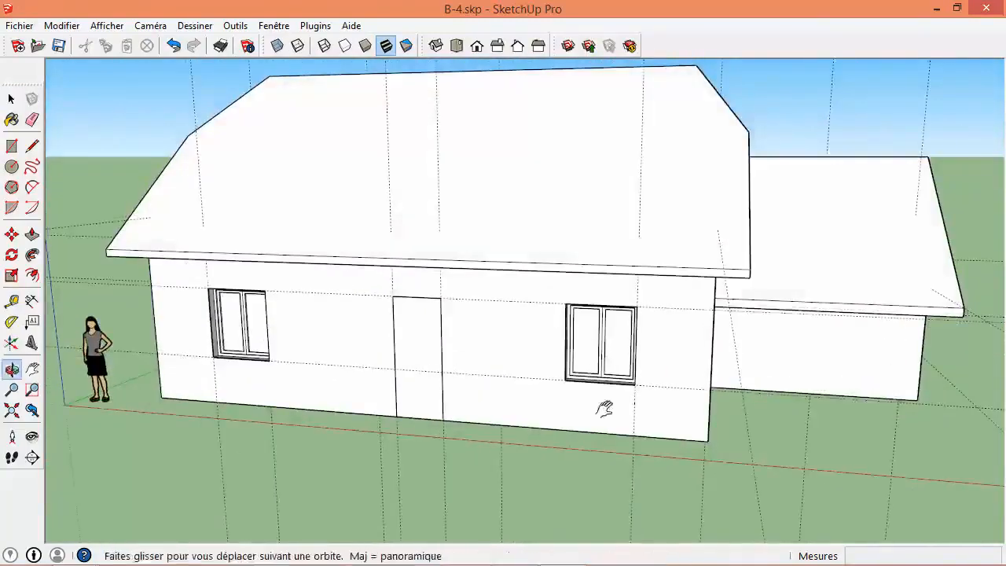
- Open the door component on the long facade and check the display options for hiding the rest of the model during component editing
{"action": "scroll", "coordinate": [539, 330], "scroll_direction": "up", "scroll_amount": 6}
{"action": "double_click", "coordinate": [382, 309]}
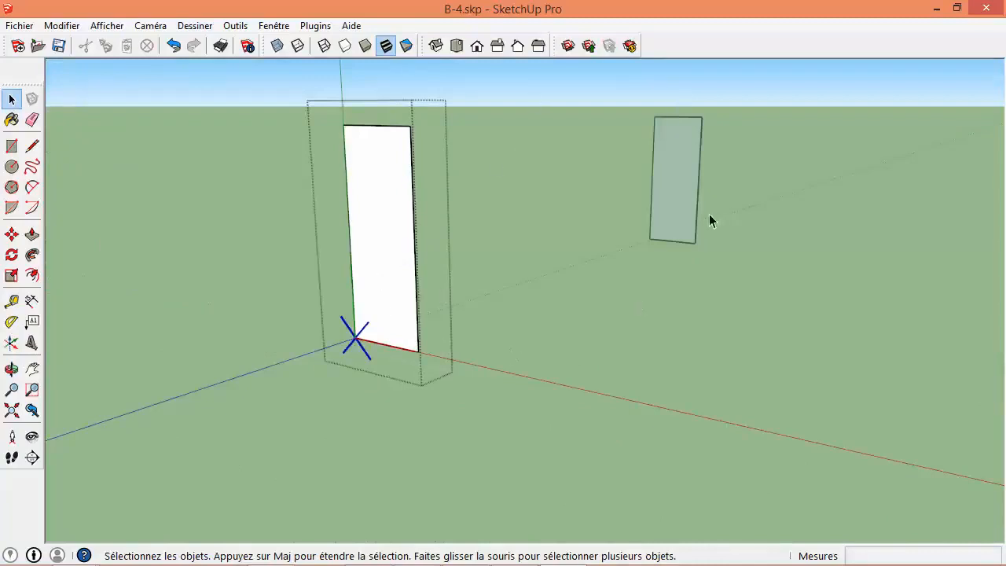
{"action": "left_click", "coordinate": [106, 26]}
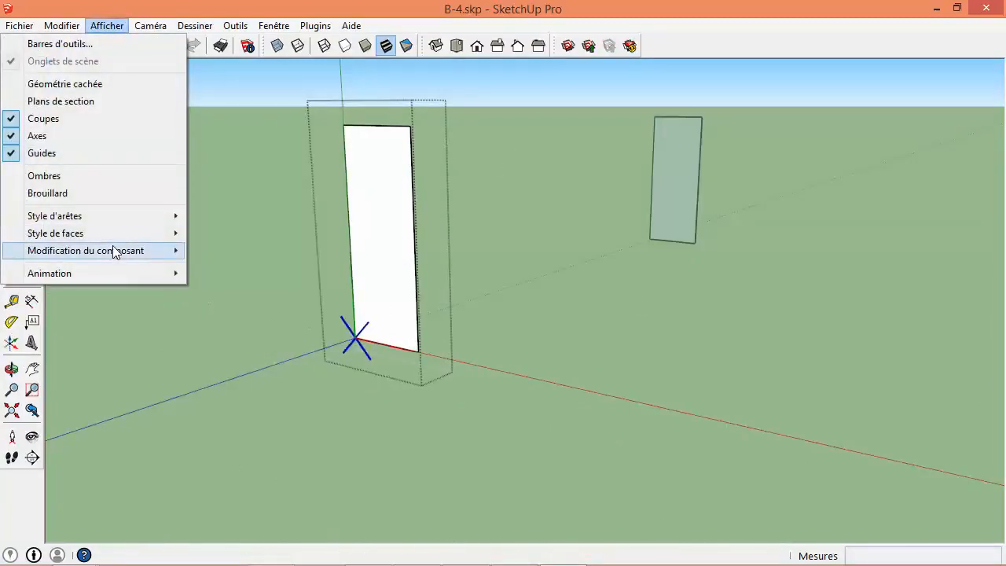
{"action": "mouse_move", "coordinate": [116, 251]}
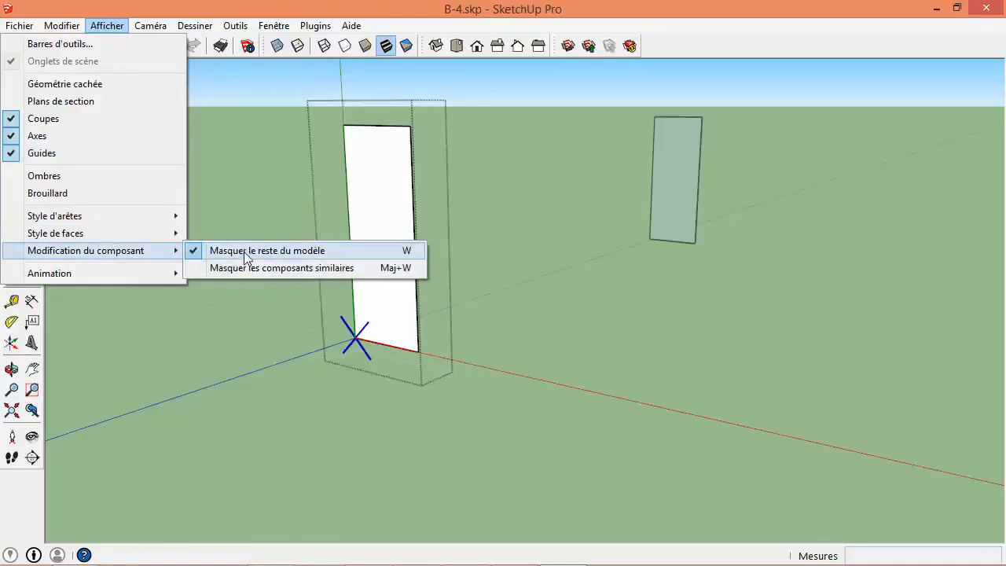
{"action": "left_click", "coordinate": [554, 303]}
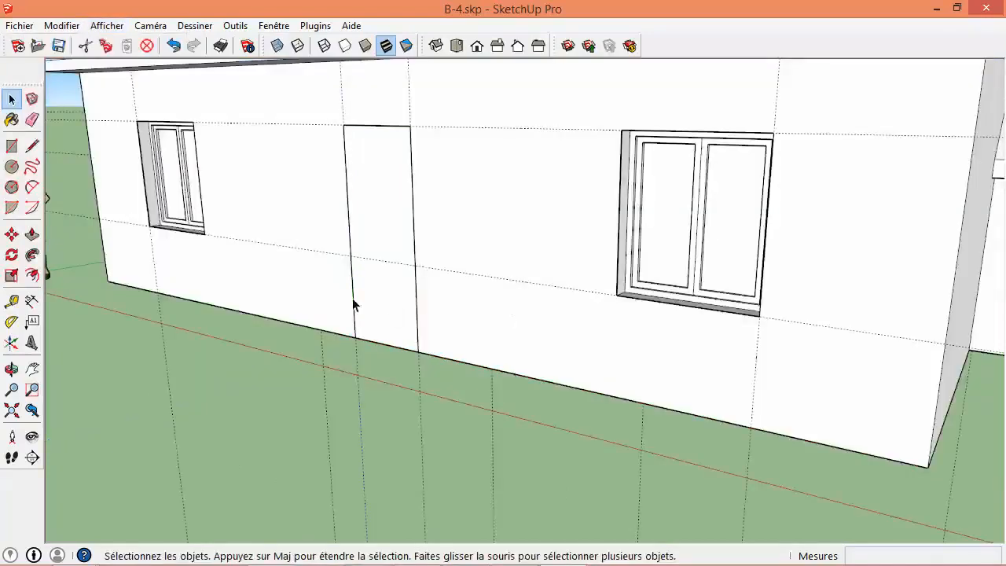
- Open the door component between the two windows for editing and push its face 15 cm into the wall
{"action": "double_click", "coordinate": [383, 305]}
{"action": "scroll", "coordinate": [352, 303], "scroll_direction": "up", "scroll_amount": 2}
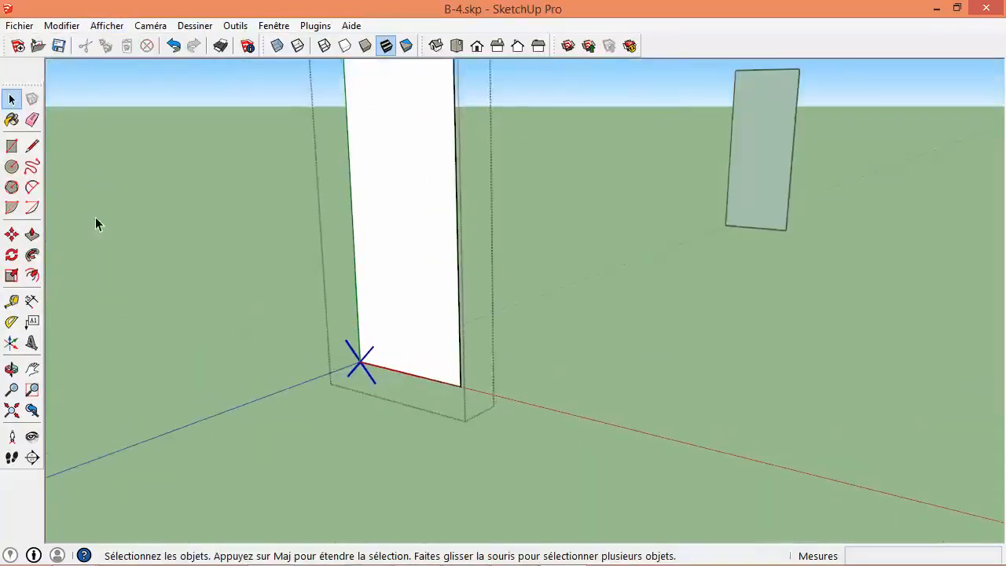
{"action": "left_click", "coordinate": [32, 238]}
{"action": "middle_click_drag", "start_coordinate": [448, 259], "coordinate": [395, 351]}
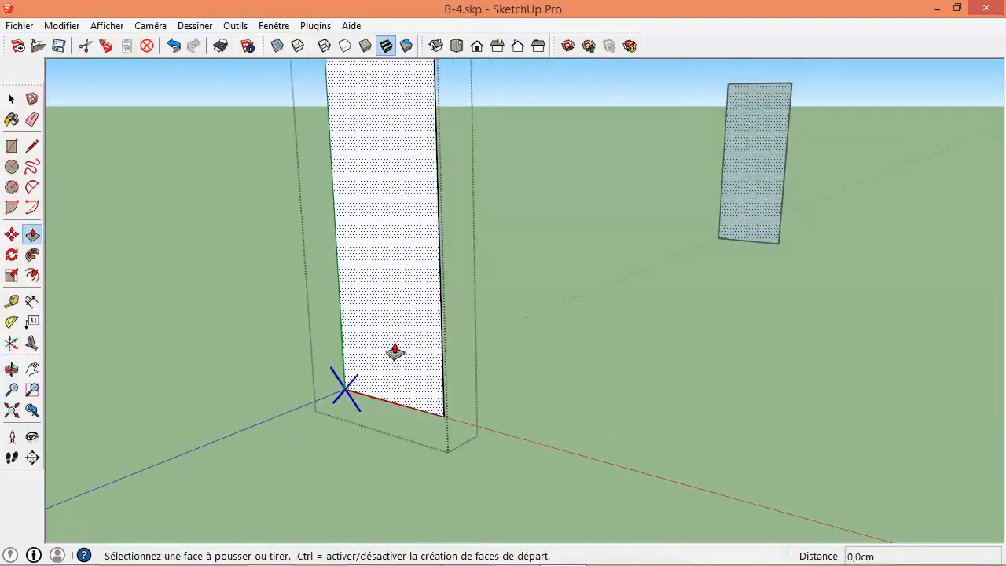
{"action": "left_click", "coordinate": [394, 351]}
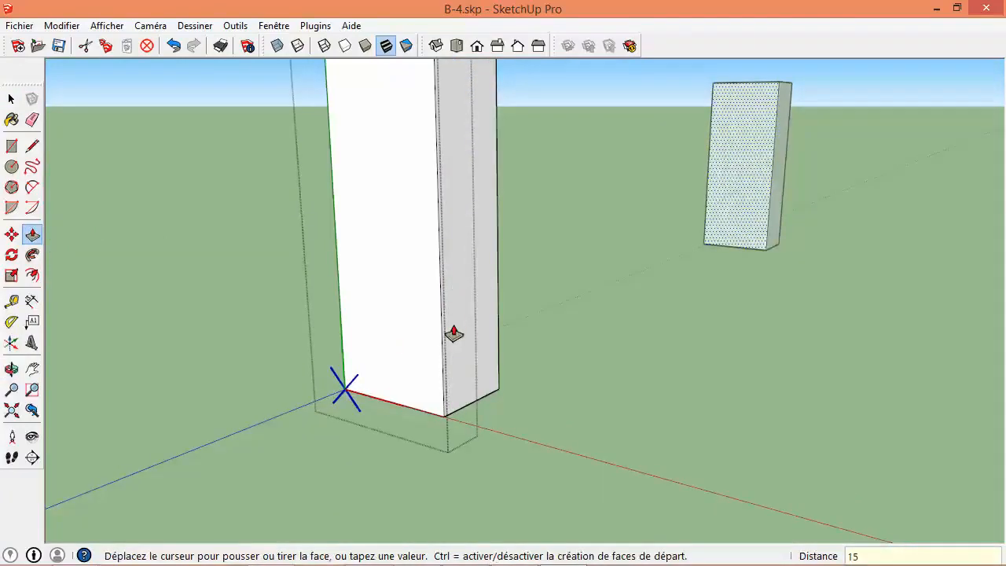
{"action": "type", "text": "15cm"}
{"action": "key", "text": "Return"}
{"action": "key", "text": "space"}
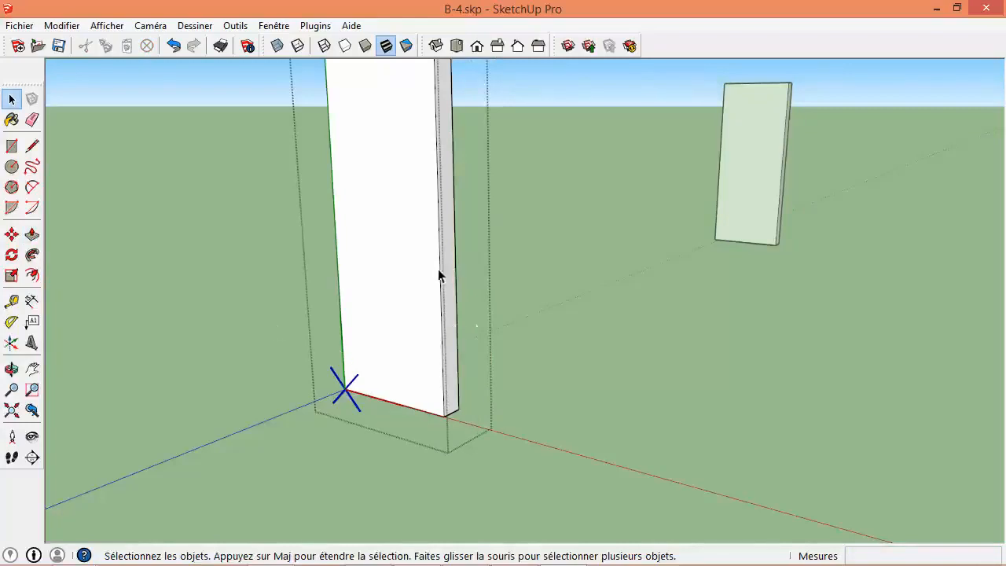
- Hide the front face of the door block and reverse all of its remaining faces
{"action": "right_click", "coordinate": [409, 265]}
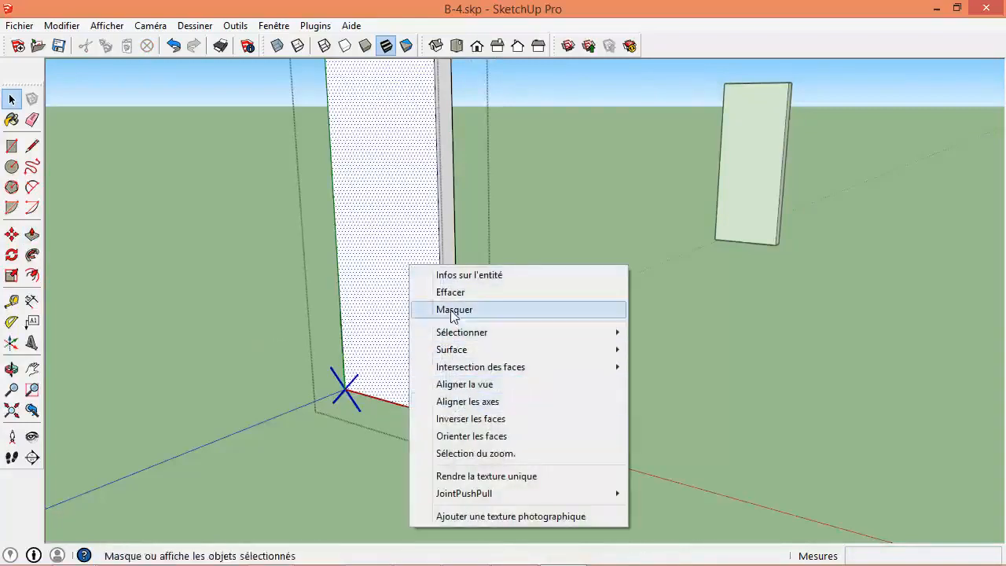
{"action": "left_click", "coordinate": [454, 311]}
{"action": "key", "text": "ctrl+a"}
{"action": "right_click", "coordinate": [402, 345]}
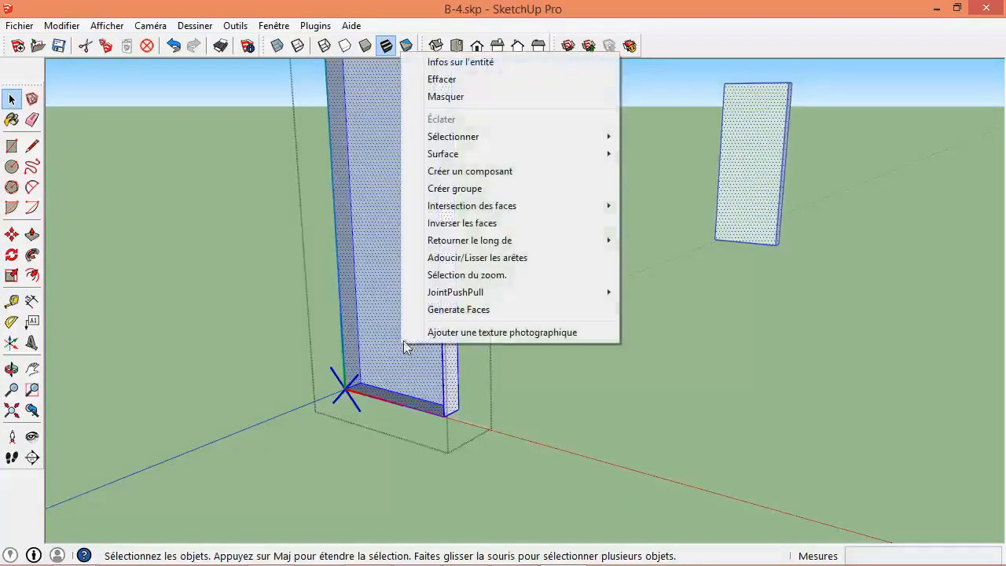
{"action": "left_click", "coordinate": [462, 224]}
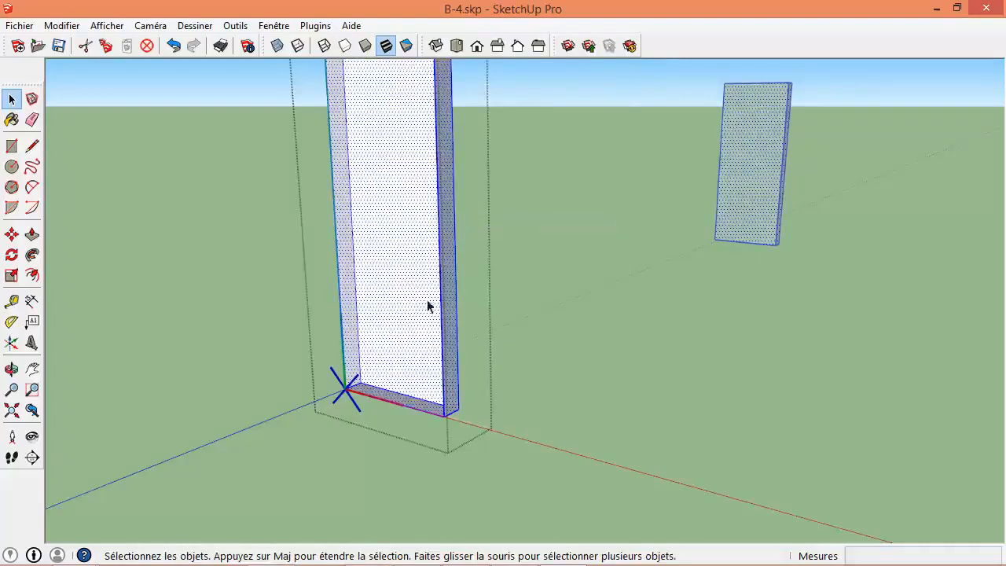
- Raise the bottom face of the door recess by 10 cm to form the threshold
{"action": "left_click", "coordinate": [402, 389]}
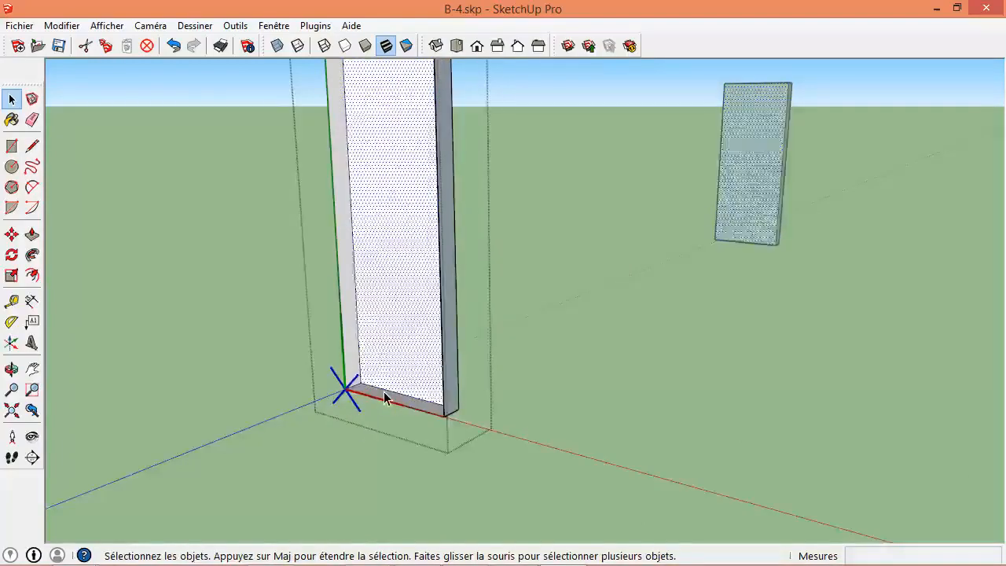
{"action": "left_click", "coordinate": [383, 392]}
{"action": "scroll", "coordinate": [383, 392], "scroll_direction": "up", "scroll_amount": 3}
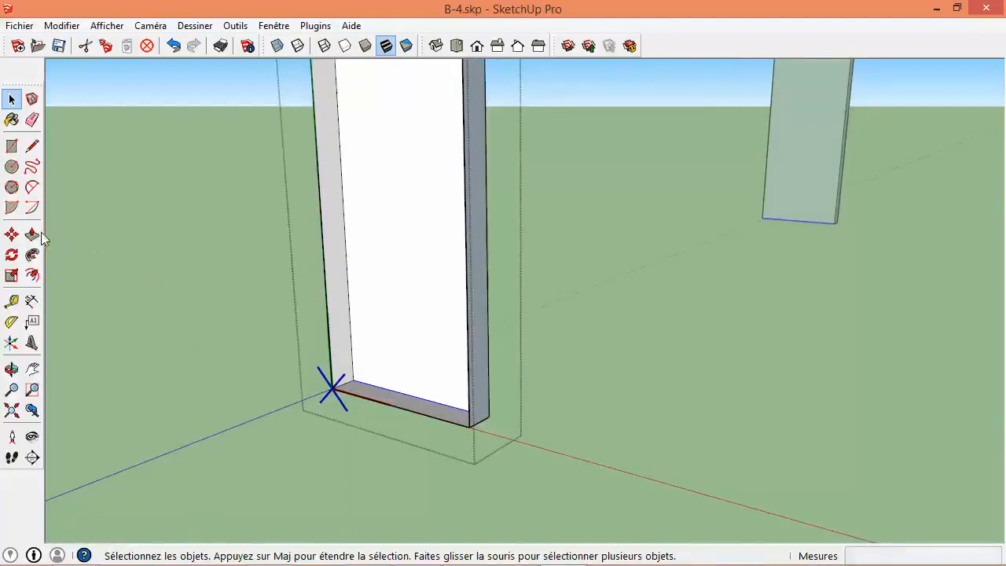
{"action": "left_click", "coordinate": [31, 234]}
{"action": "left_click", "coordinate": [406, 401]}
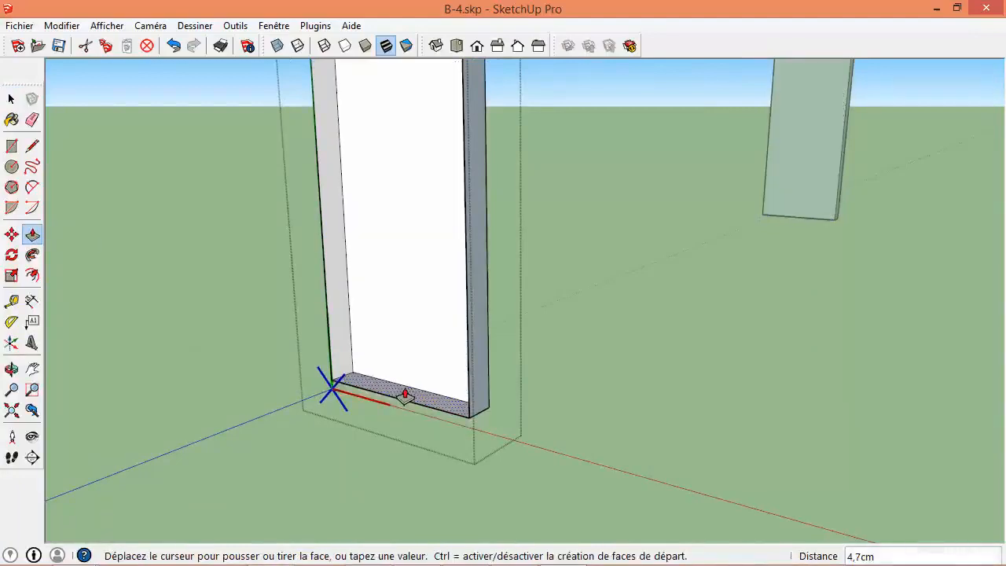
{"action": "type", "text": "10cm"}
{"action": "key", "text": "Return"}
{"action": "key", "text": "space"}
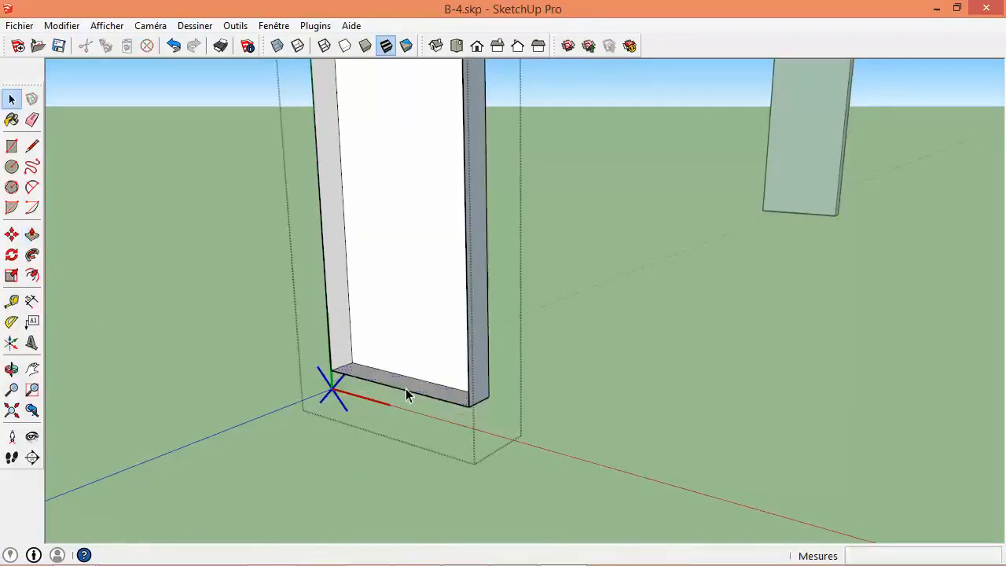
- Try to offset the whole outline of the door's back face about 20 cm inward
{"action": "scroll", "coordinate": [406, 389], "scroll_direction": "down", "scroll_amount": 3}
{"action": "middle_click_drag", "start_coordinate": [420, 346], "coordinate": [432, 405], "text": "shift"}
{"action": "scroll", "coordinate": [419, 410], "scroll_direction": "up", "scroll_amount": 3}
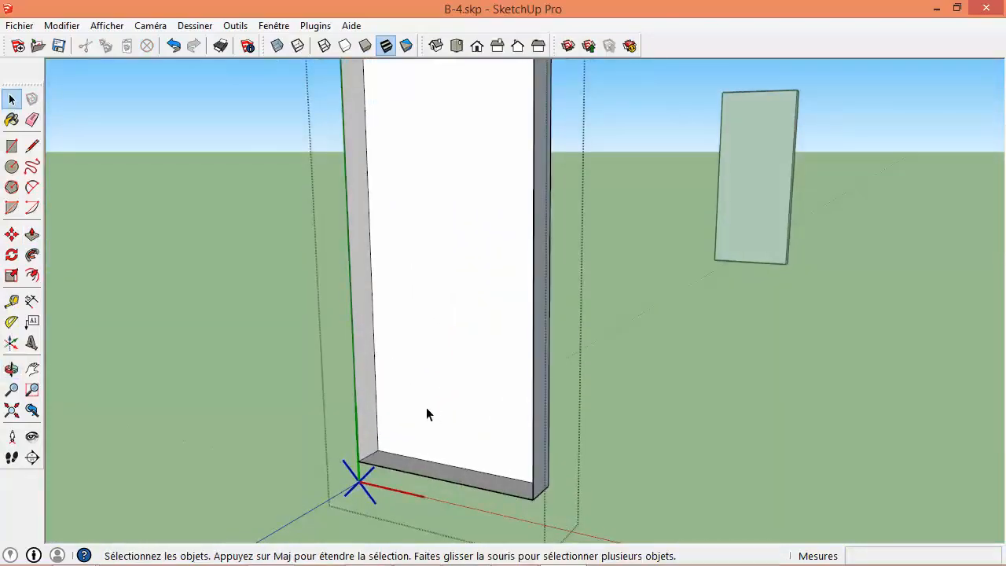
{"action": "left_click", "coordinate": [426, 407]}
{"action": "key", "text": "f"}
{"action": "left_click", "coordinate": [404, 455]}
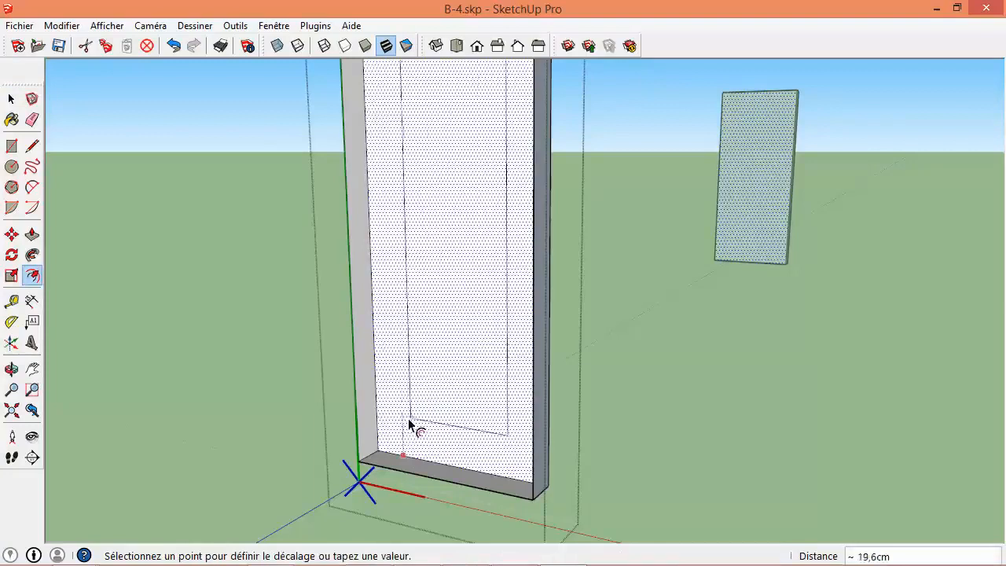
{"action": "left_click", "coordinate": [415, 428]}
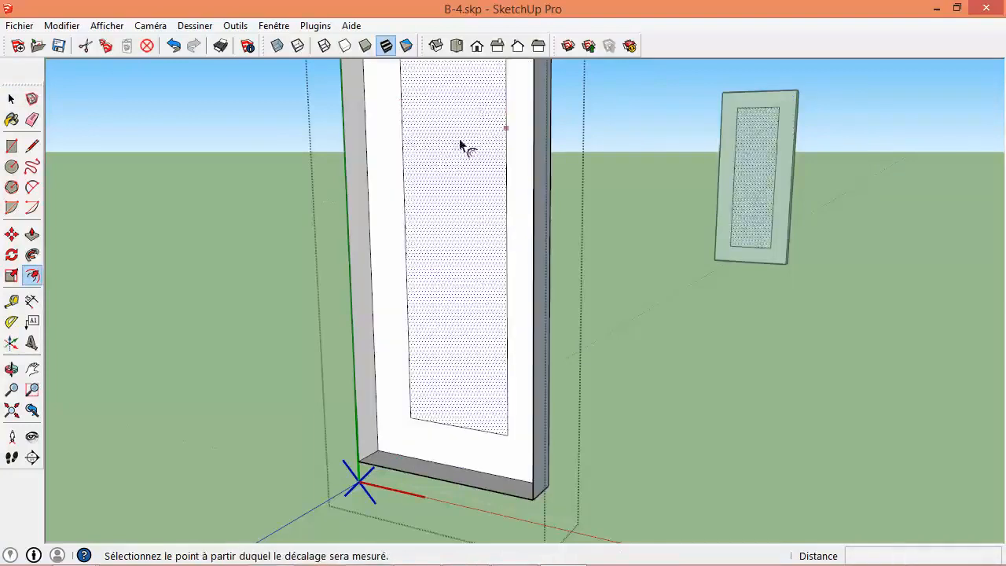
{"action": "scroll", "coordinate": [382, 307], "scroll_direction": "down", "scroll_amount": 3}
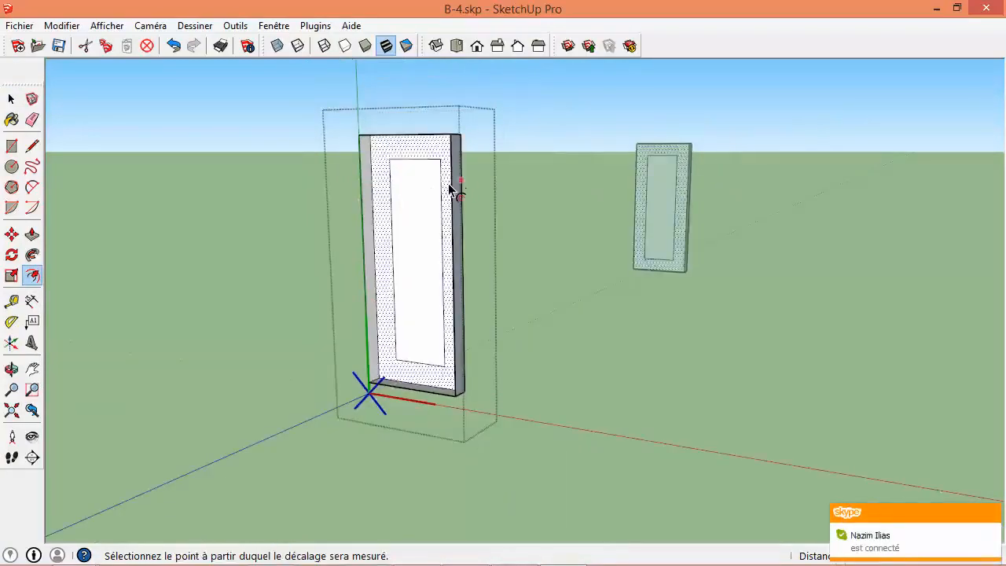
{"action": "key", "text": "ctrl+z"}
- Undo the last offset and select only the two side edges and the top edge of the door's back face
{"action": "scroll", "coordinate": [399, 360], "scroll_direction": "up", "scroll_amount": 2}
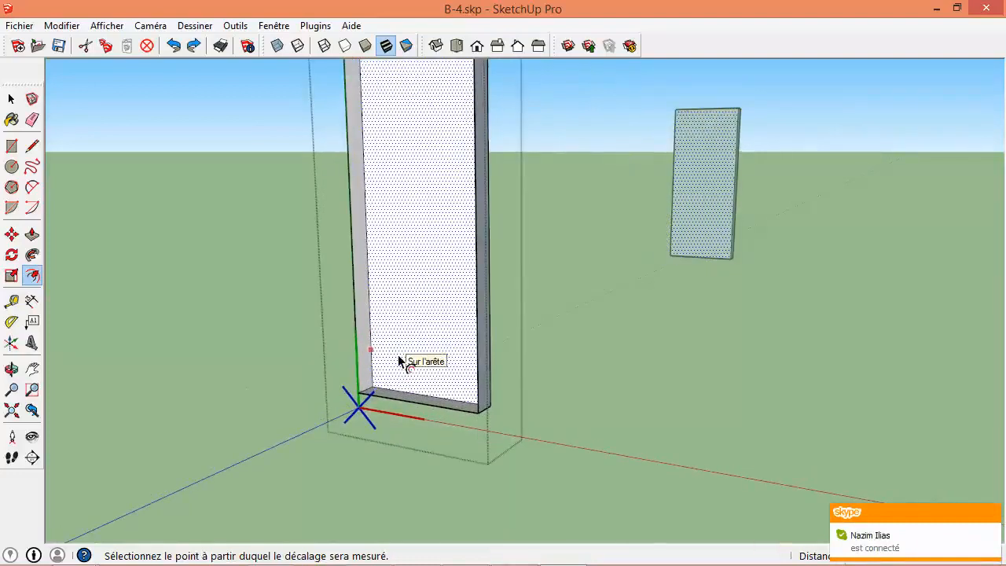
{"action": "key", "text": "space"}
{"action": "left_click", "coordinate": [414, 362]}
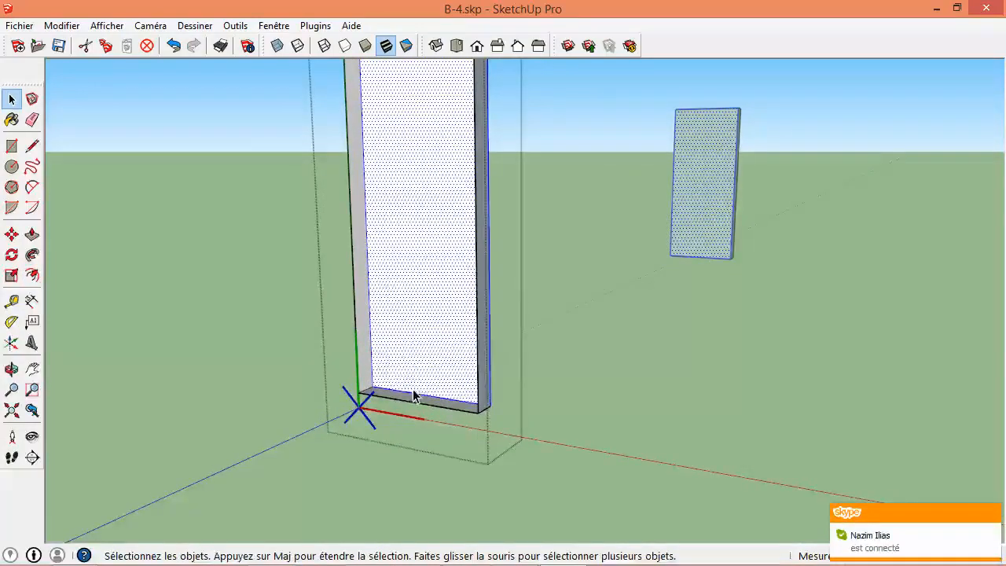
{"action": "middle_click_drag", "start_coordinate": [373, 247], "coordinate": [446, 328]}
{"action": "left_click", "coordinate": [405, 367]}
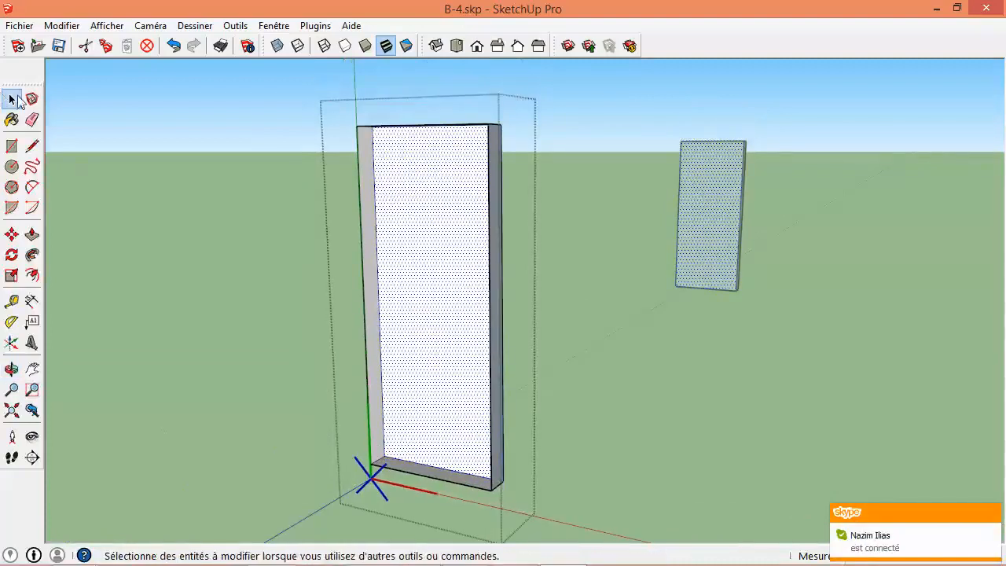
{"action": "middle_click_drag", "start_coordinate": [383, 349], "coordinate": [479, 206]}
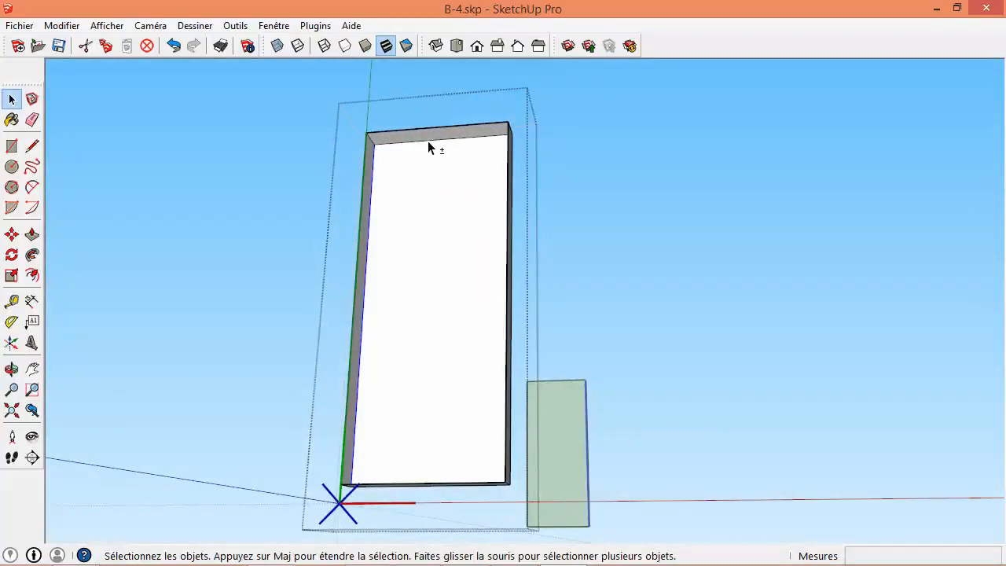
{"action": "middle_click_drag", "start_coordinate": [435, 221], "coordinate": [643, 316]}
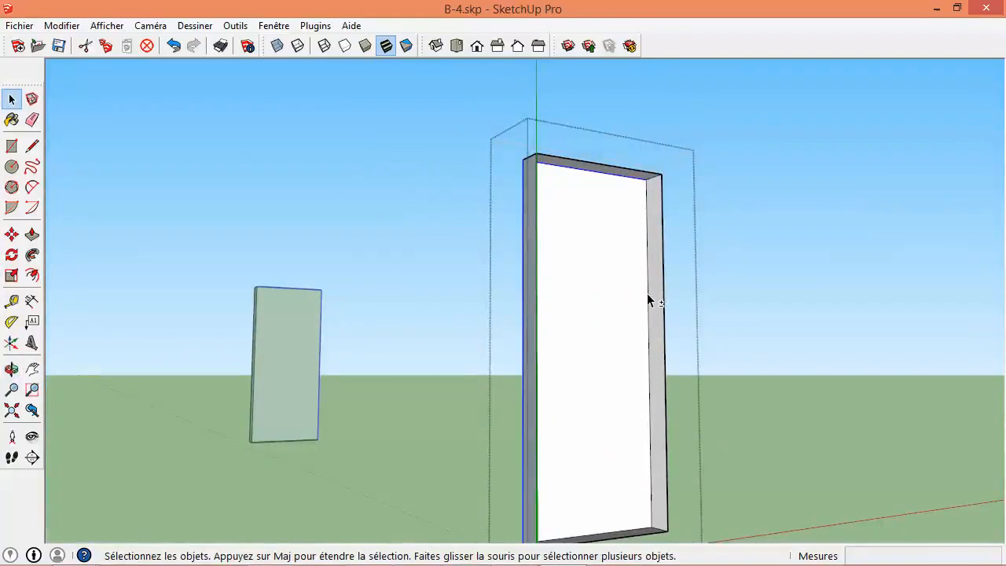
{"action": "middle_click_drag", "start_coordinate": [642, 330], "coordinate": [482, 318]}
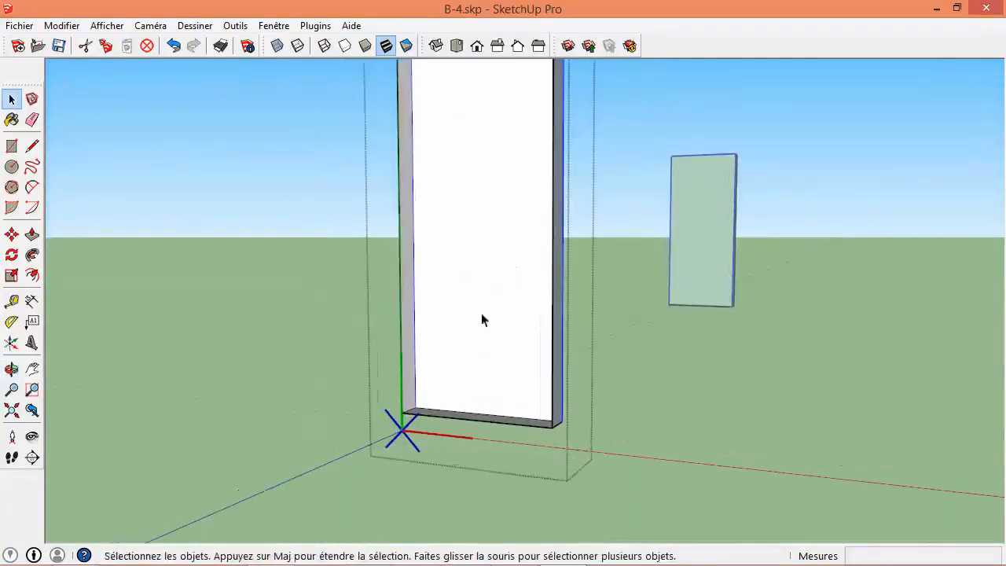
- Offset the selected side and top edges 5 cm inward to outline the door frame
{"action": "left_click", "coordinate": [32, 275]}
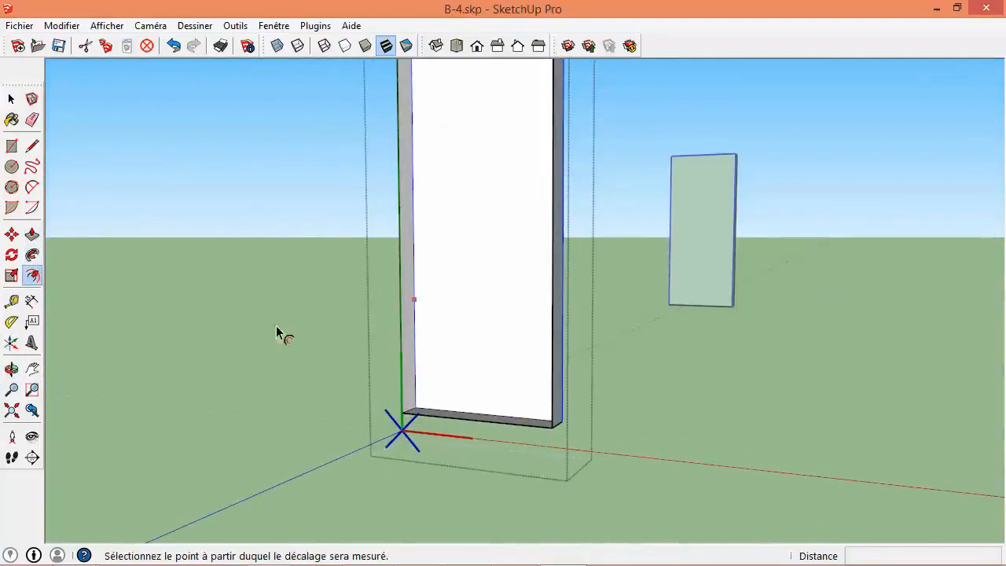
{"action": "left_click", "coordinate": [418, 388]}
{"action": "left_click", "coordinate": [450, 384]}
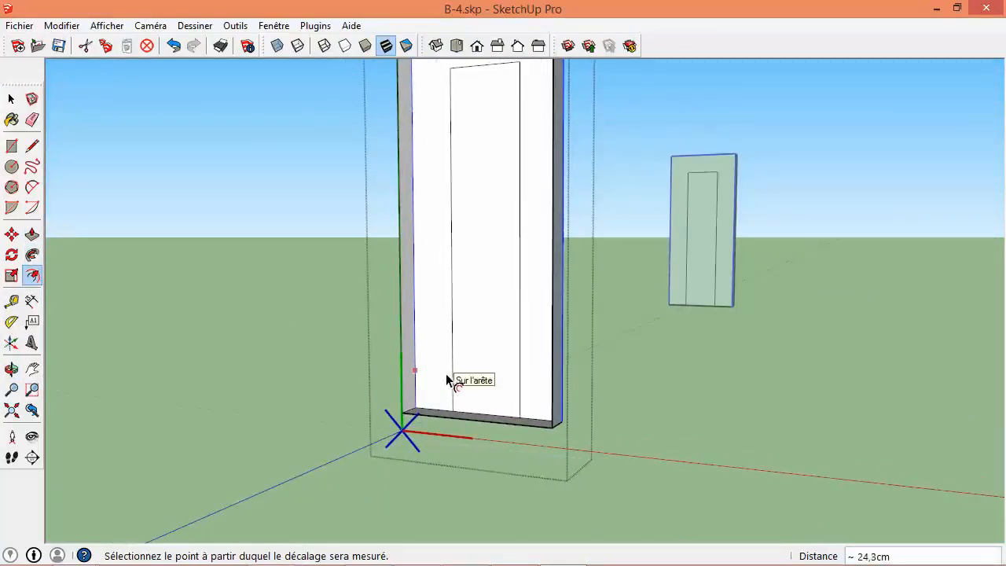
{"action": "type", "text": "5cm"}
{"action": "key", "text": "Return"}
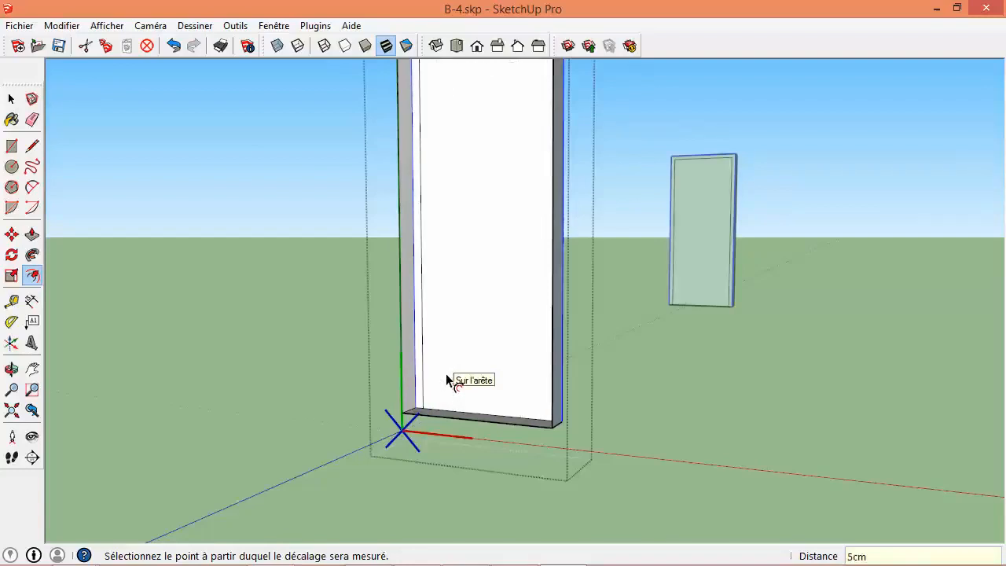
- Push the door leaf face inside the frame outline back by 3 cm
{"action": "key", "text": "p"}
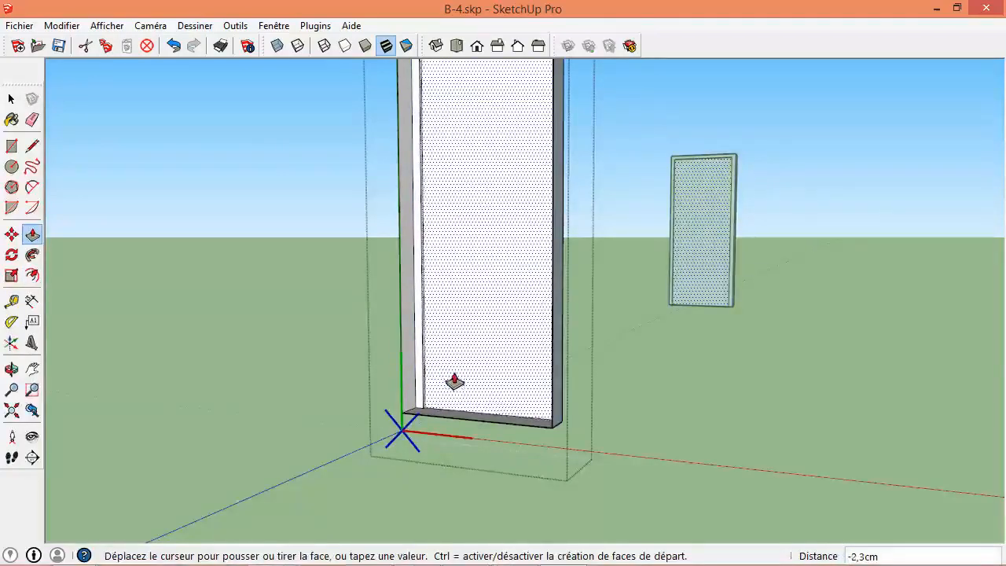
{"action": "left_click", "coordinate": [459, 381]}
{"action": "type", "text": "3"}
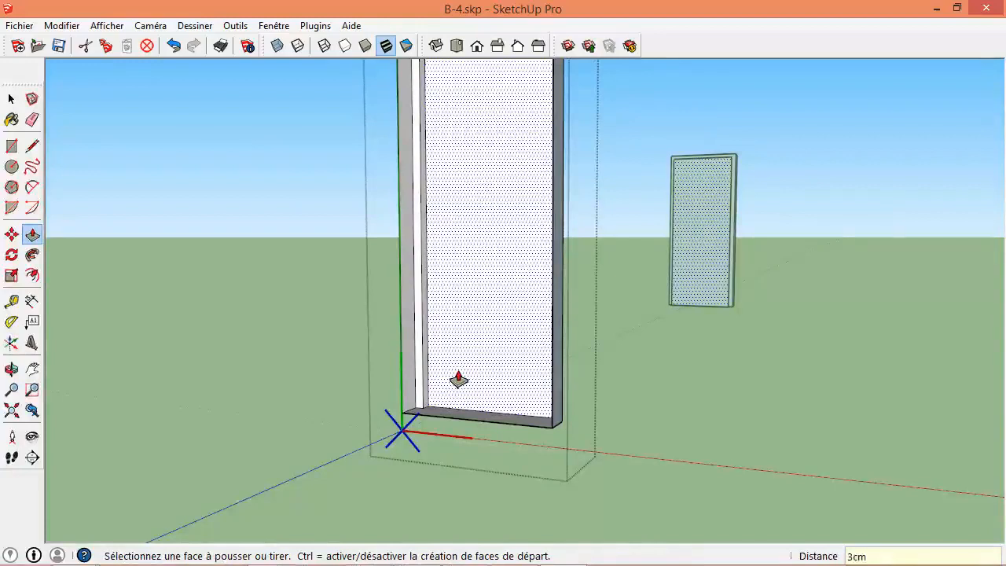
{"action": "key", "text": "Return"}
{"action": "key", "text": "space"}
- Divide the vertical inner edge of the door frame into three equal segments and check the resulting pieces
{"action": "scroll", "coordinate": [474, 368], "scroll_direction": "down", "scroll_amount": 3}
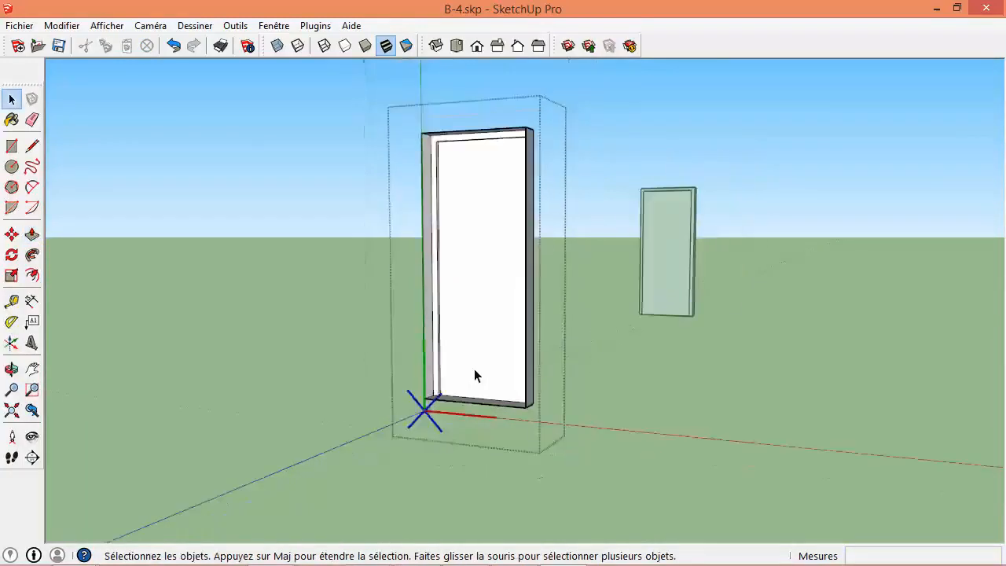
{"action": "scroll", "coordinate": [483, 269], "scroll_direction": "up", "scroll_amount": 4}
{"action": "middle_click_drag", "start_coordinate": [483, 402], "coordinate": [441, 383]}
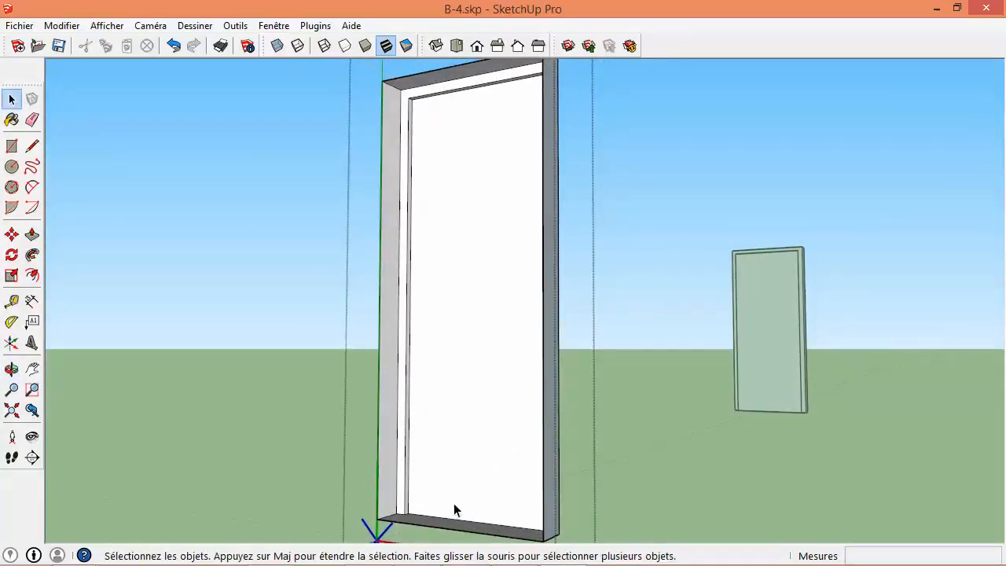
{"action": "left_click", "coordinate": [409, 474]}
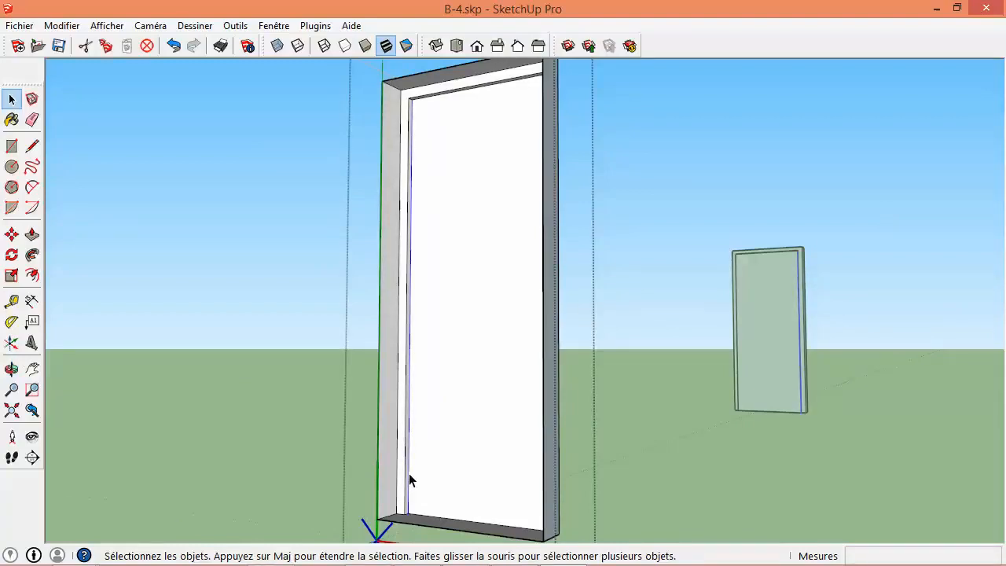
{"action": "right_click", "coordinate": [409, 474]}
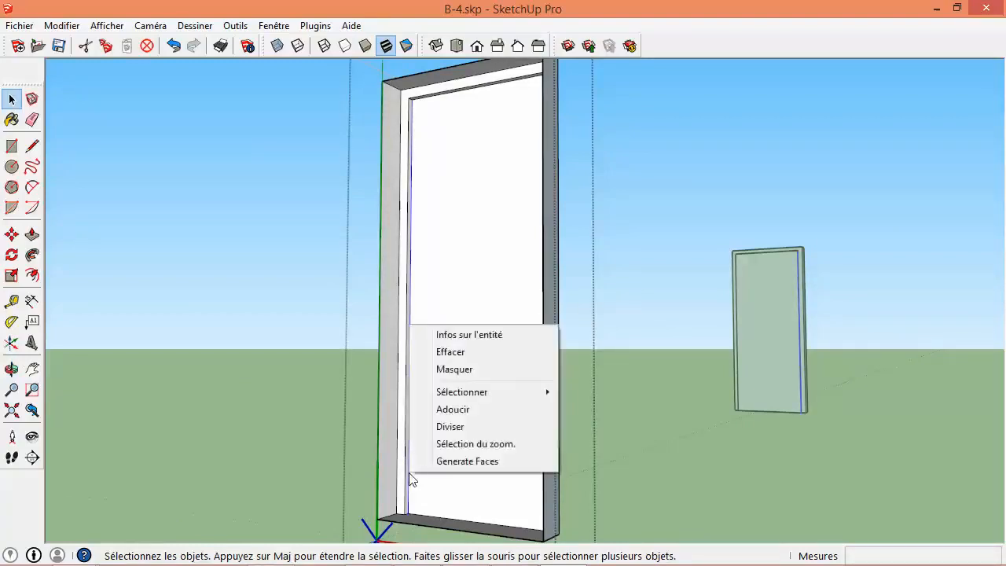
{"action": "left_click", "coordinate": [442, 427]}
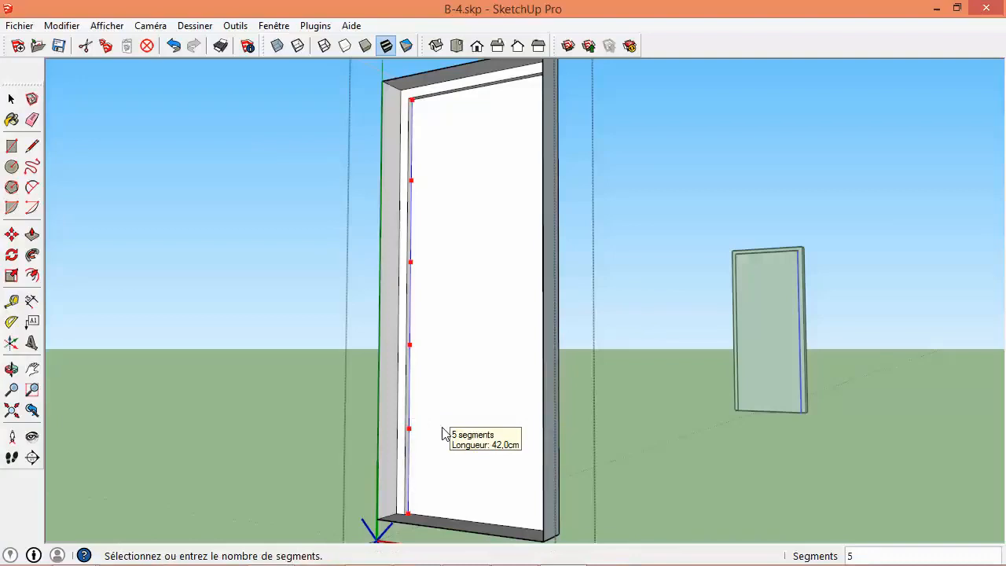
{"action": "left_click", "coordinate": [443, 433]}
{"action": "key", "text": "space"}
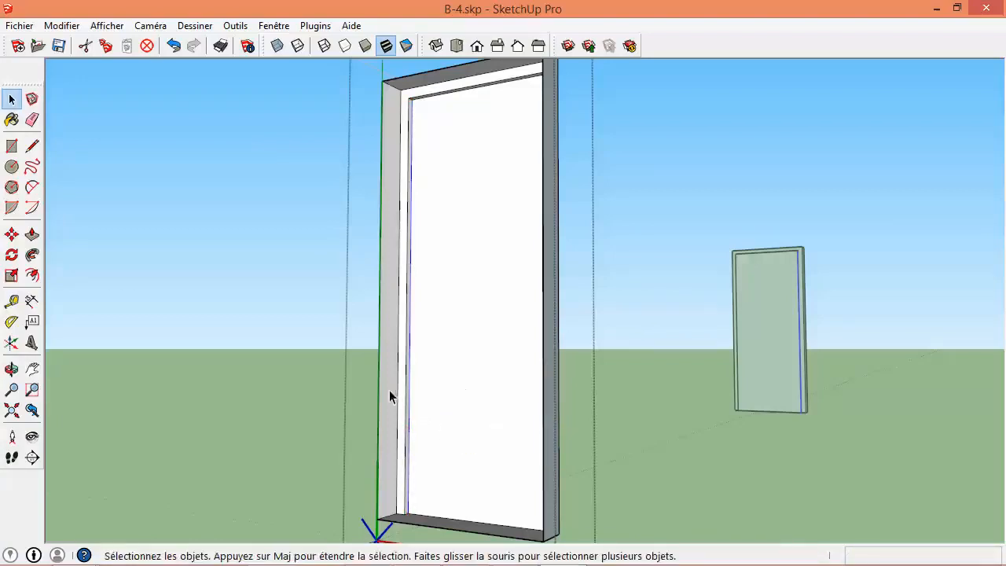
{"action": "left_click", "coordinate": [408, 415]}
{"action": "left_click", "coordinate": [413, 400]}
{"action": "left_click", "coordinate": [409, 401]}
{"action": "left_click", "coordinate": [410, 348]}
{"action": "left_click", "coordinate": [413, 175]}
- Draw two full-width rectangles on the back of the door leaf, splitting it into three equal-height fields
{"action": "middle_click_drag", "start_coordinate": [540, 354], "coordinate": [616, 403]}
{"action": "middle_click_drag", "start_coordinate": [524, 300], "coordinate": [467, 325], "text": "shift"}
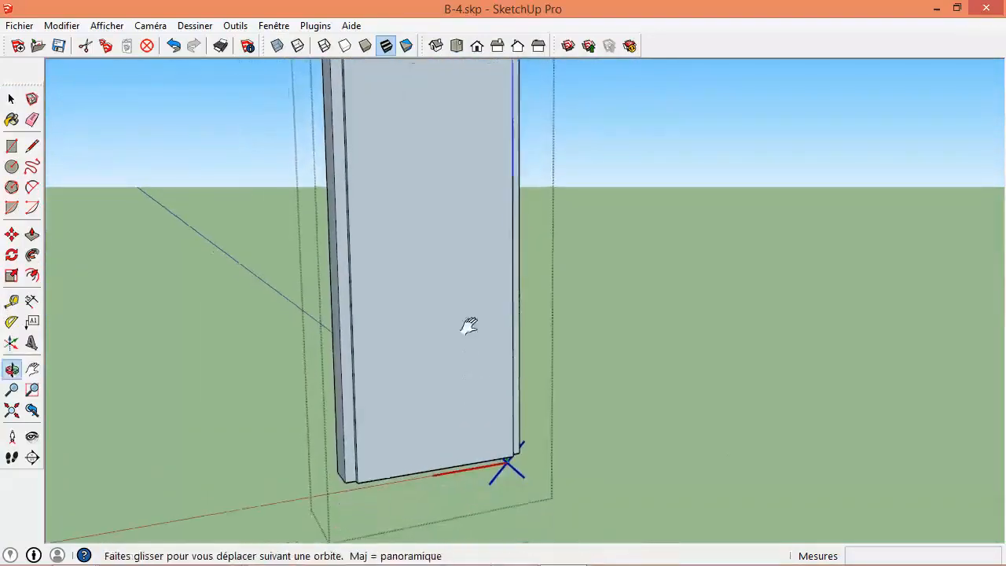
{"action": "key", "text": "space"}
{"action": "left_click", "coordinate": [13, 148]}
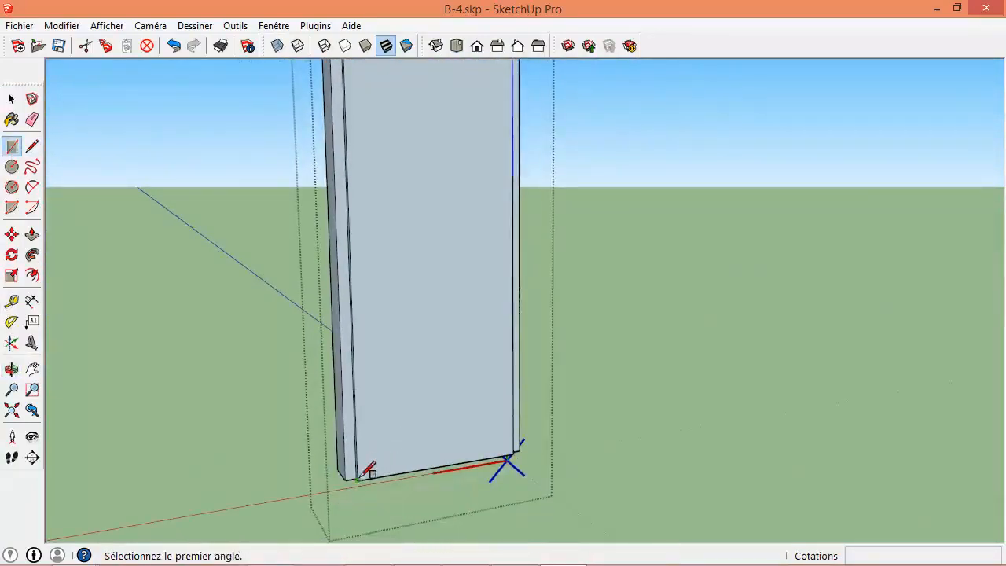
{"action": "left_click", "coordinate": [360, 476]}
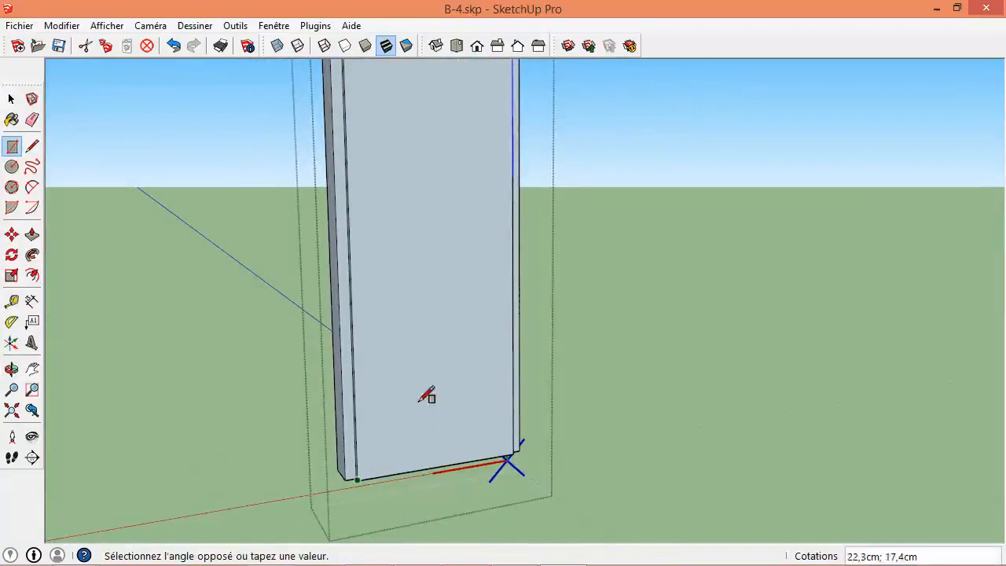
{"action": "left_click", "coordinate": [516, 314]}
{"action": "scroll", "coordinate": [515, 316], "scroll_direction": "down", "scroll_amount": 2}
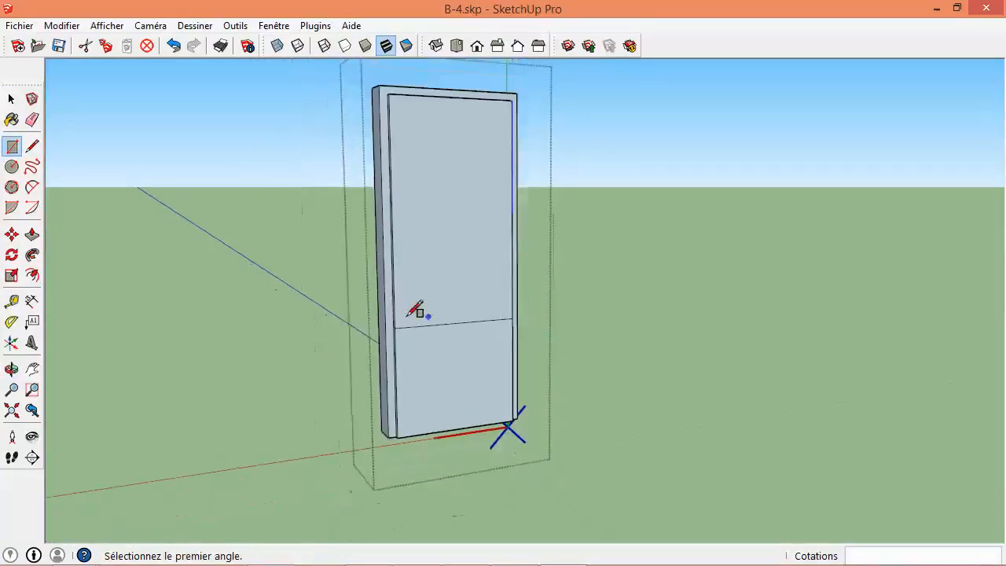
{"action": "left_click", "coordinate": [395, 328]}
{"action": "left_click", "coordinate": [513, 211]}
- Offset the outline of each of the three door leaf fields 10 cm inward to form the panels
{"action": "middle_click_drag", "start_coordinate": [322, 222], "coordinate": [185, 281]}
{"action": "key", "text": "space"}
{"action": "scroll", "coordinate": [303, 326], "scroll_direction": "up", "scroll_amount": 3}
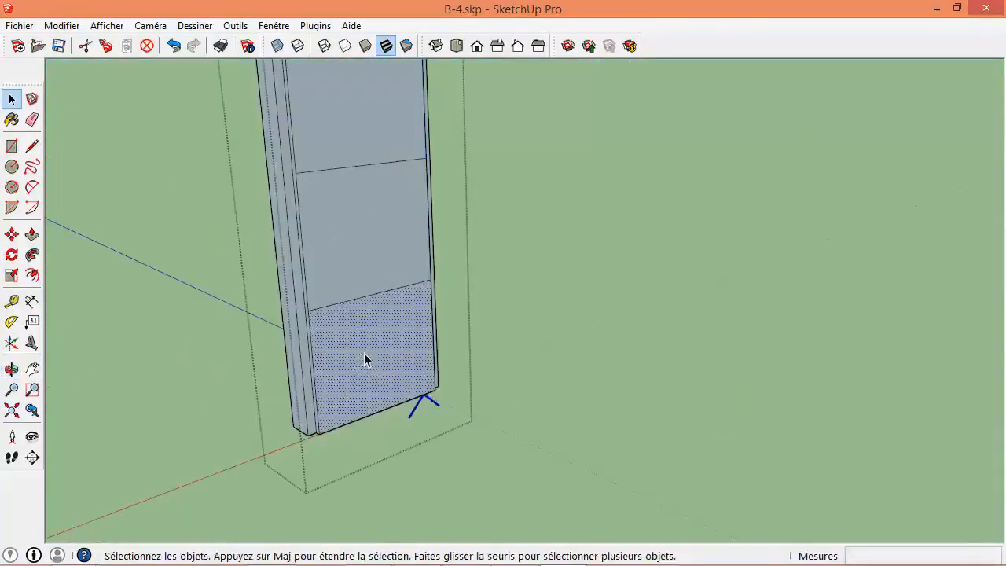
{"action": "left_click", "coordinate": [32, 275]}
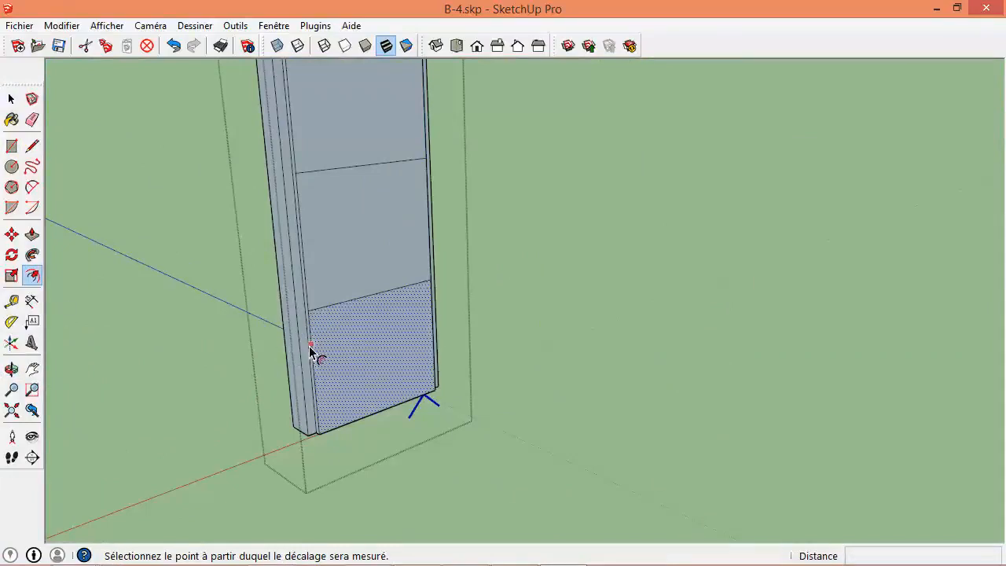
{"action": "left_click", "coordinate": [314, 350]}
{"action": "left_click", "coordinate": [328, 348]}
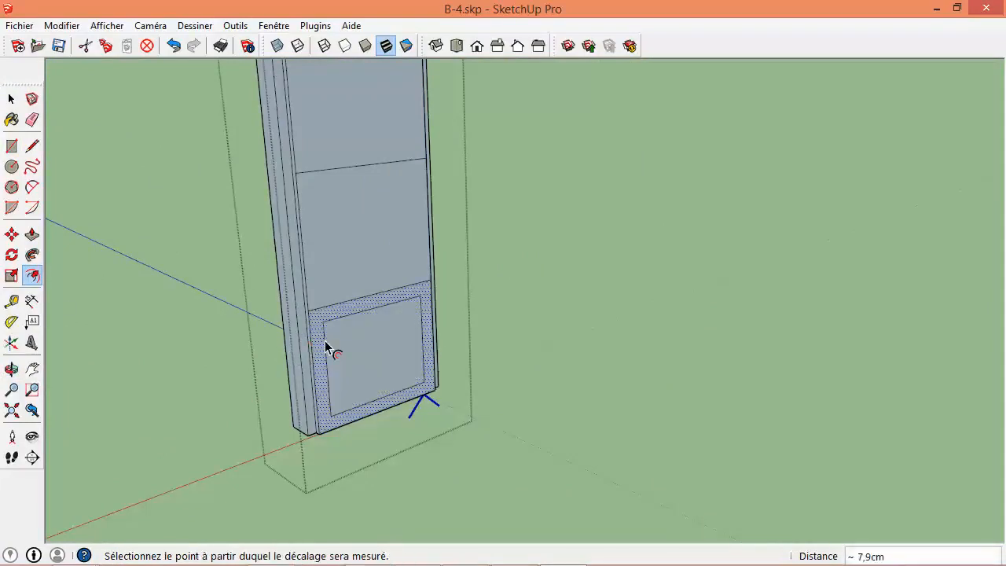
{"action": "key", "text": "Return"}
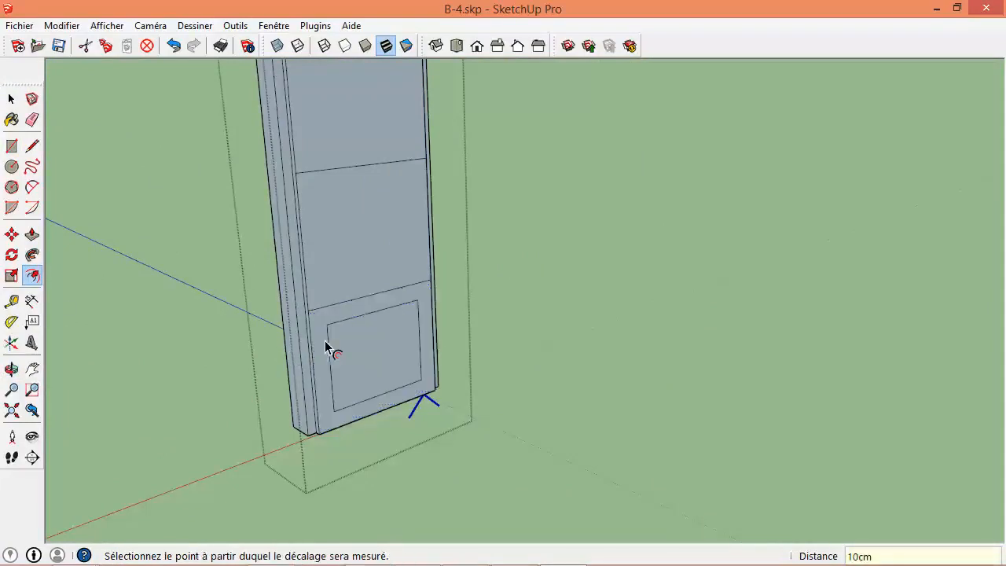
{"action": "double_click", "coordinate": [353, 263]}
{"action": "middle_click_drag", "start_coordinate": [362, 310], "coordinate": [365, 355], "text": "shift"}
{"action": "double_click", "coordinate": [351, 161]}
- Recess the three inner panels from the front of the door, repeating the last Push/Pull distance on each
{"action": "middle_click_drag", "start_coordinate": [349, 159], "coordinate": [807, 291]}
{"action": "key", "text": "e"}
{"action": "scroll", "coordinate": [751, 295], "scroll_direction": "up", "scroll_amount": 3}
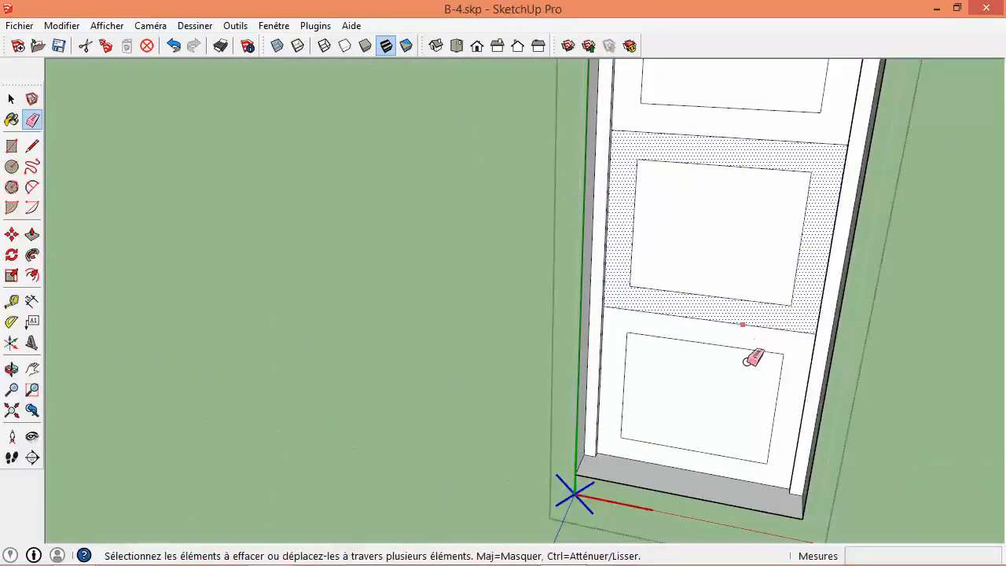
{"action": "key", "text": "p"}
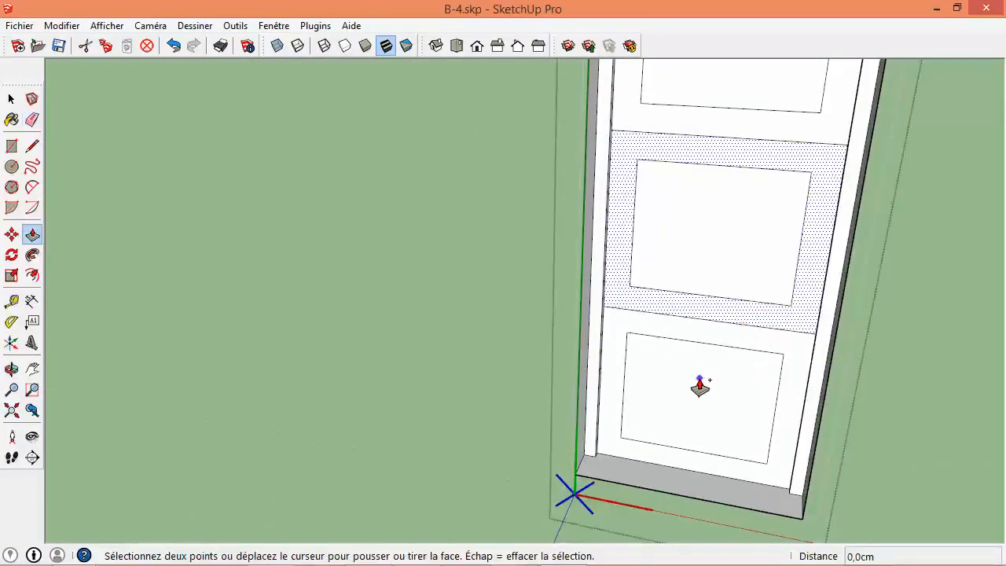
{"action": "key", "text": "Escape"}
{"action": "double_click", "coordinate": [688, 401]}
{"action": "double_click", "coordinate": [707, 284]}
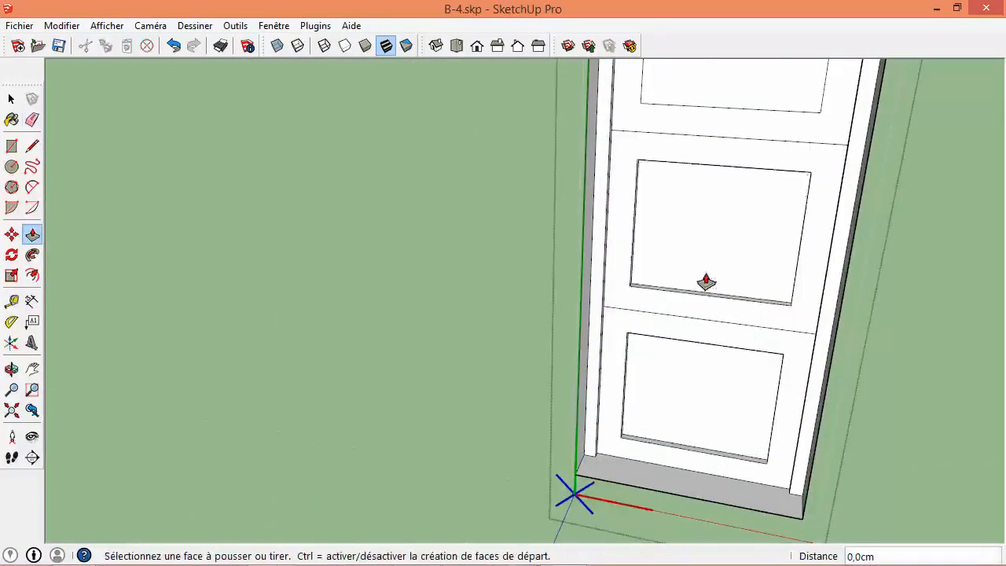
{"action": "scroll", "coordinate": [706, 284], "scroll_direction": "down", "scroll_amount": 3}
{"action": "double_click", "coordinate": [702, 171]}
- Erase the two horizontal dividing lines between the door panels and close the door component
{"action": "key", "text": "e"}
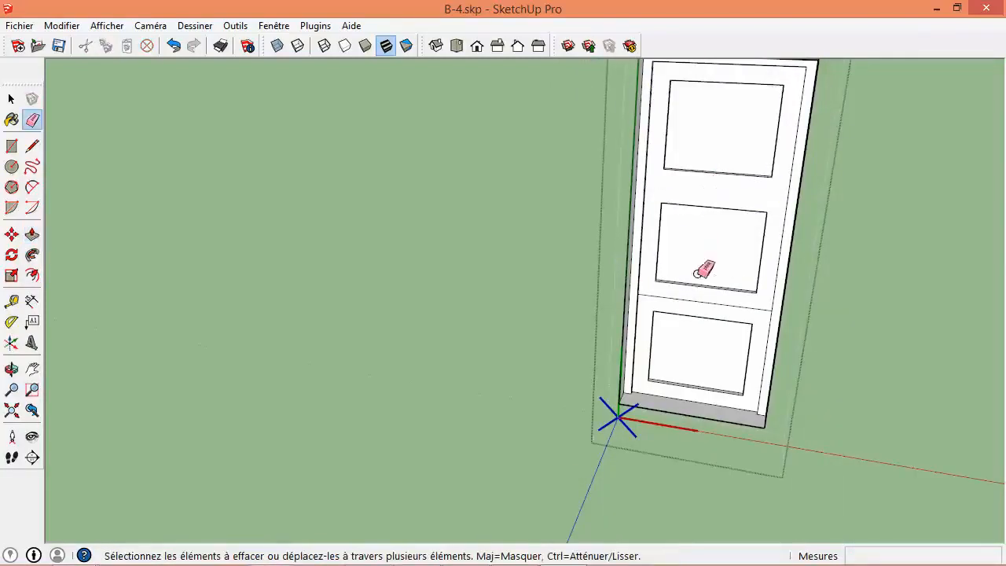
{"action": "scroll", "coordinate": [683, 309], "scroll_direction": "down", "scroll_amount": 3}
{"action": "mouse_move", "coordinate": [682, 309]}
{"action": "middle_mouse_down"}
{"action": "mouse_move", "coordinate": [584, 227]}
{"action": "mouse_move", "coordinate": [611, 244]}
{"action": "mouse_move", "coordinate": [609, 291]}
{"action": "middle_mouse_up"}
{"action": "key", "text": "space"}
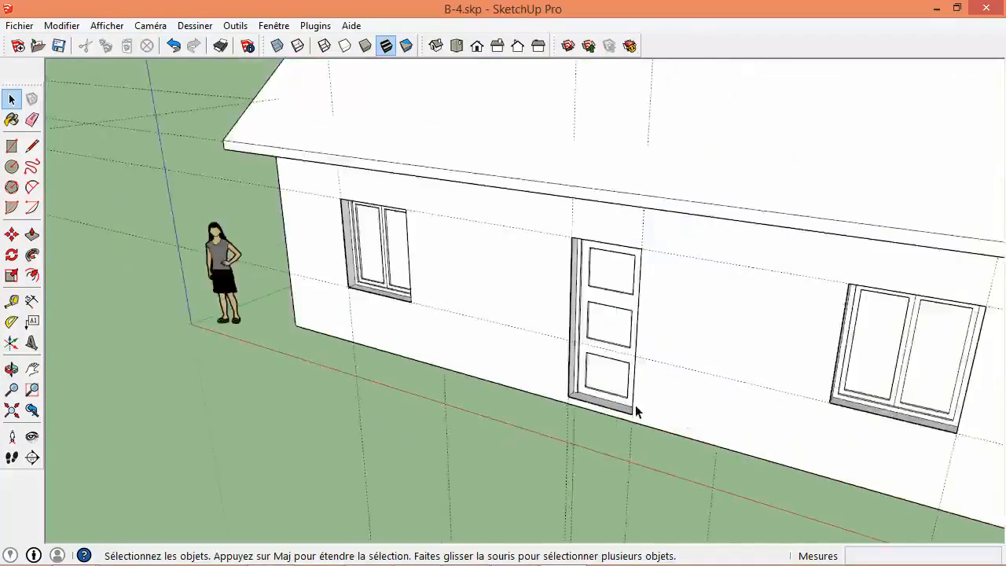
- Open the remaining plain door component at the end of the long wall and push its face 15 cm inward
{"action": "middle_click_drag", "start_coordinate": [637, 411], "coordinate": [705, 316]}
{"action": "middle_click_drag", "start_coordinate": [581, 308], "coordinate": [959, 340]}
{"action": "middle_click_drag", "start_coordinate": [495, 303], "coordinate": [867, 282]}
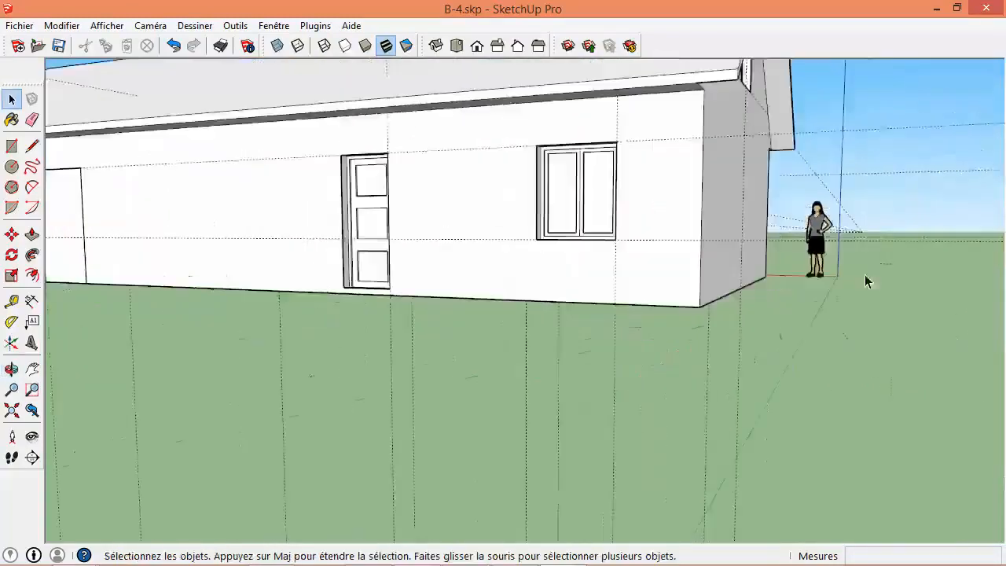
{"action": "scroll", "coordinate": [343, 271], "scroll_direction": "up", "scroll_amount": 8}
{"action": "scroll", "coordinate": [416, 263], "scroll_direction": "down", "scroll_amount": 8}
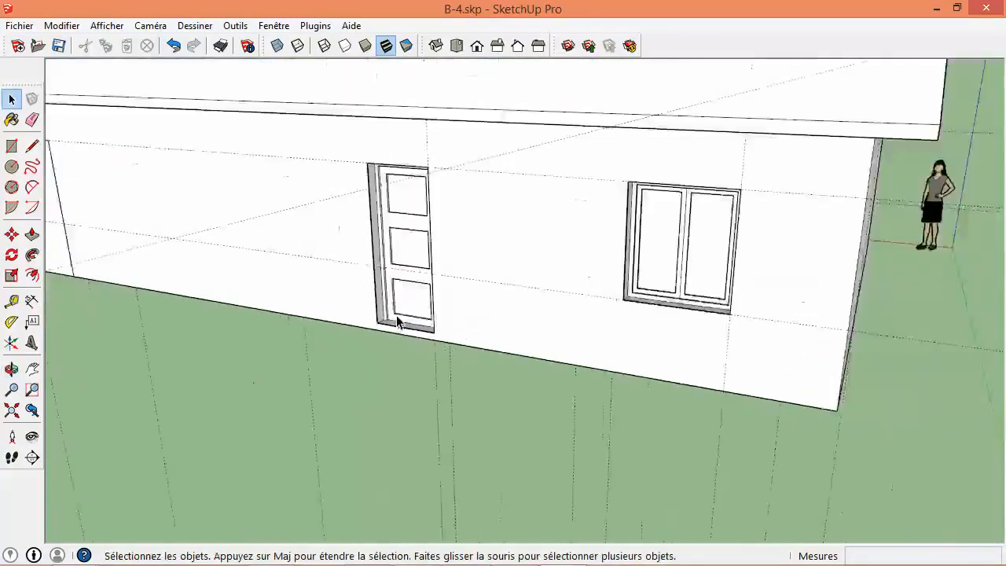
{"action": "middle_click_drag", "start_coordinate": [393, 326], "coordinate": [540, 281]}
{"action": "scroll", "coordinate": [577, 283], "scroll_direction": "up", "scroll_amount": 3}
{"action": "scroll", "coordinate": [414, 275], "scroll_direction": "up", "scroll_amount": 5}
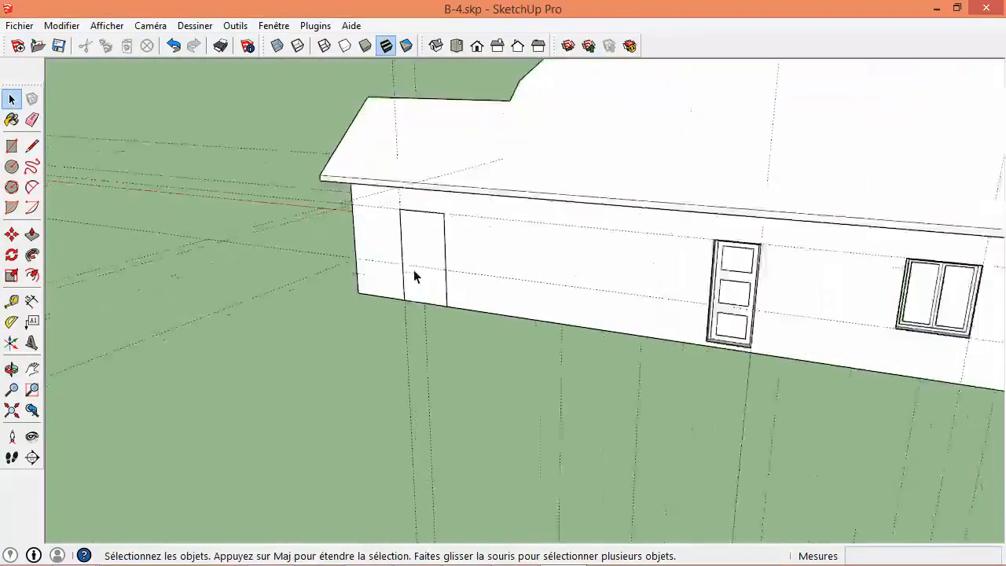
{"action": "scroll", "coordinate": [442, 360], "scroll_direction": "up", "scroll_amount": 3}
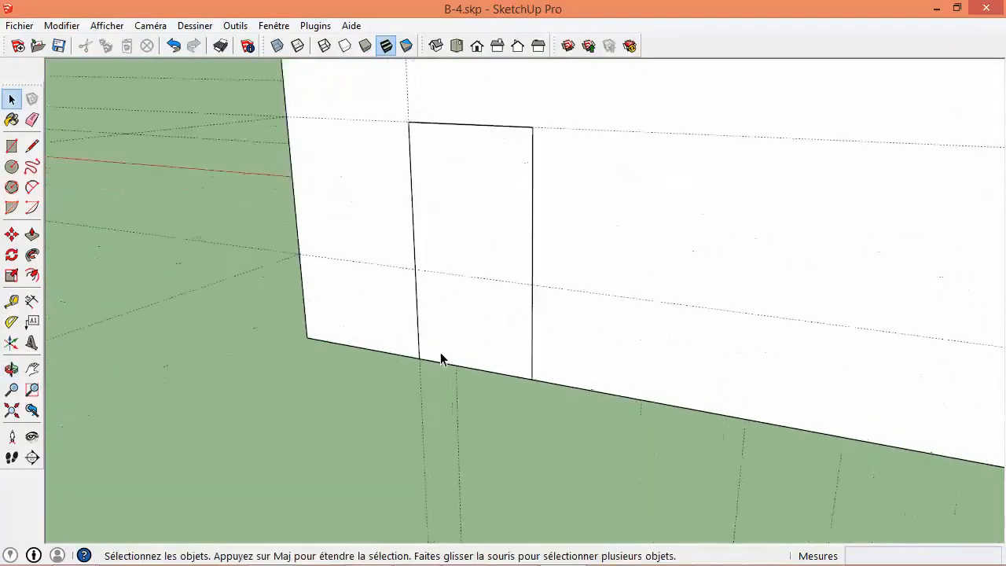
{"action": "double_click", "coordinate": [442, 354]}
{"action": "key", "text": "p"}
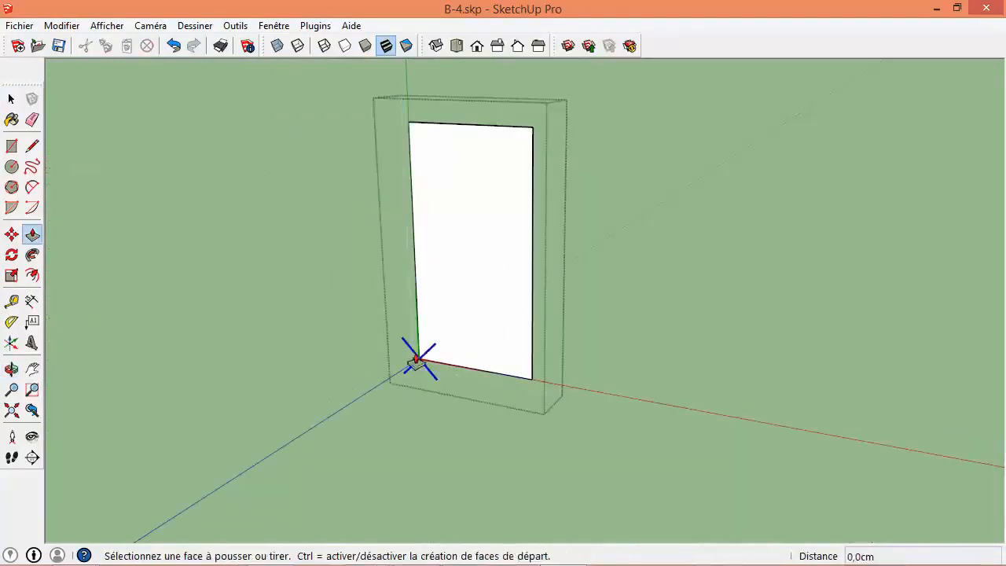
{"action": "left_click", "coordinate": [460, 349]}
{"action": "type", "text": "15c"}
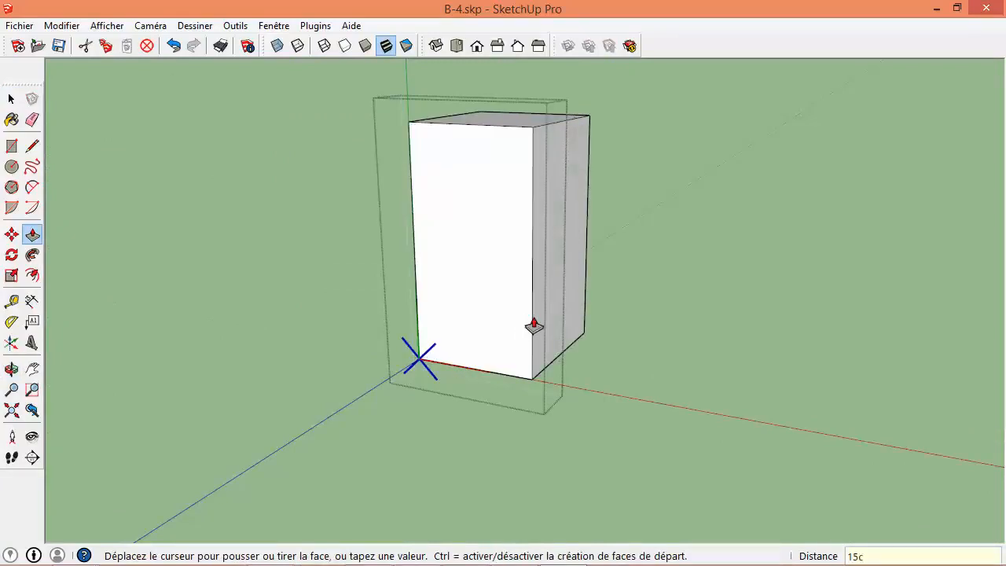
{"action": "type", "text": "m"}
{"action": "key", "text": "Return"}
{"action": "key", "text": "space"}
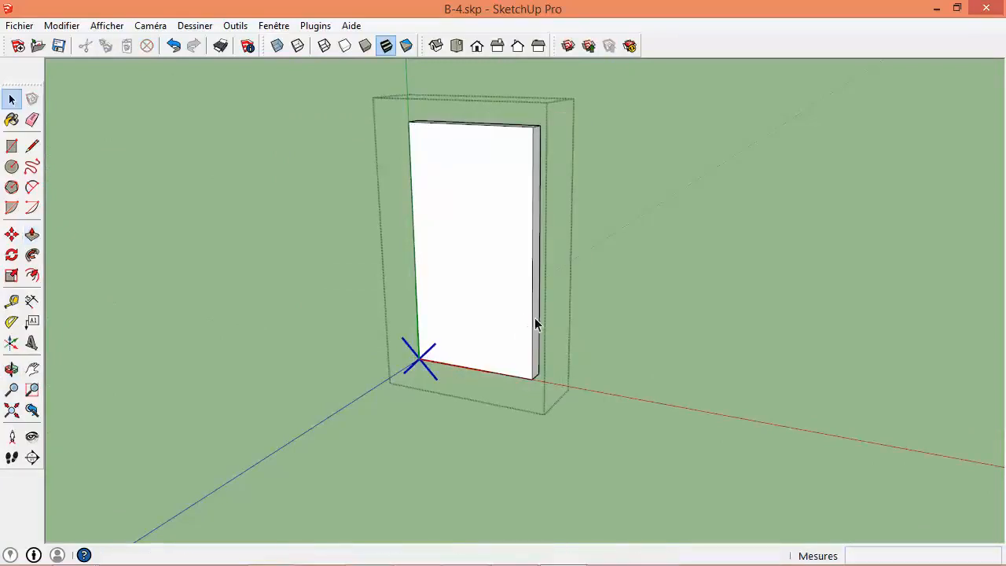
- Erase the front face of the door box and raise its bottom face 10 cm as a sill
{"action": "right_click", "coordinate": [464, 225]}
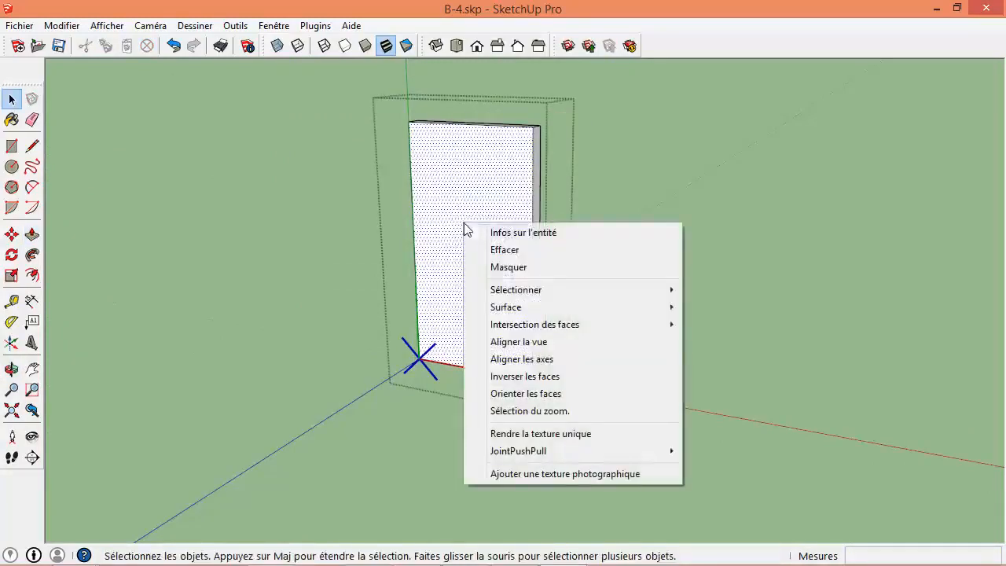
{"action": "left_click", "coordinate": [522, 253]}
{"action": "middle_click_drag", "start_coordinate": [508, 281], "coordinate": [424, 382]}
{"action": "scroll", "coordinate": [424, 381], "scroll_direction": "up", "scroll_amount": 3}
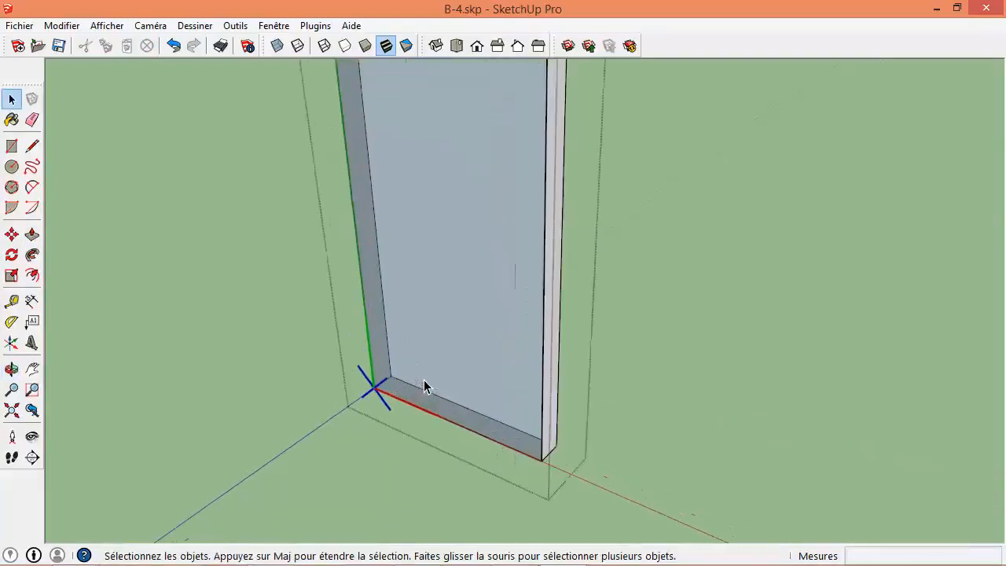
{"action": "key", "text": "p"}
{"action": "left_click", "coordinate": [409, 391]}
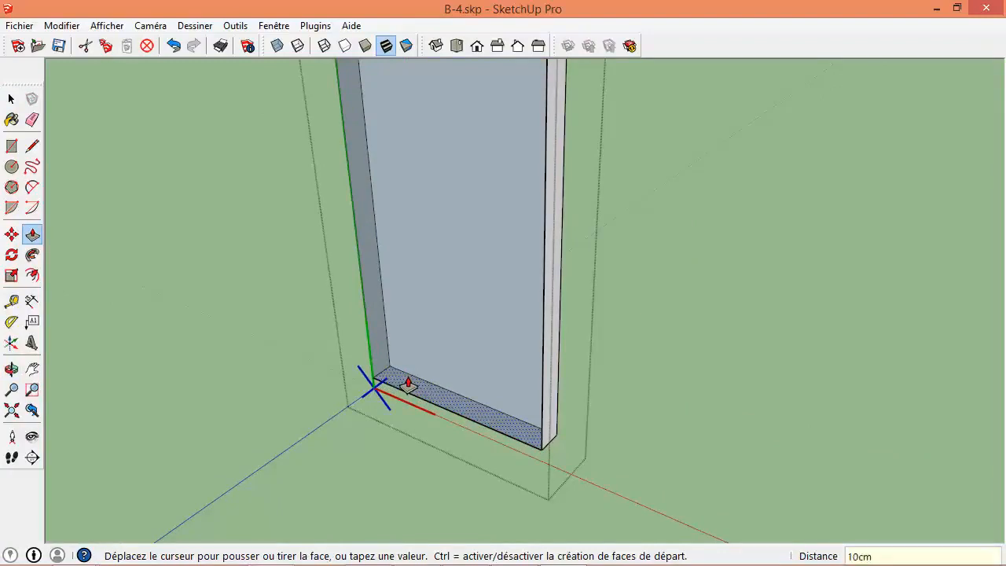
{"action": "type", "text": "10cm"}
{"action": "key", "text": "Return"}
- Select all connected geometry of the door box and reverse its faces
{"action": "key", "text": "space"}
{"action": "left_click", "coordinate": [436, 363]}
{"action": "right_click", "coordinate": [438, 363]}
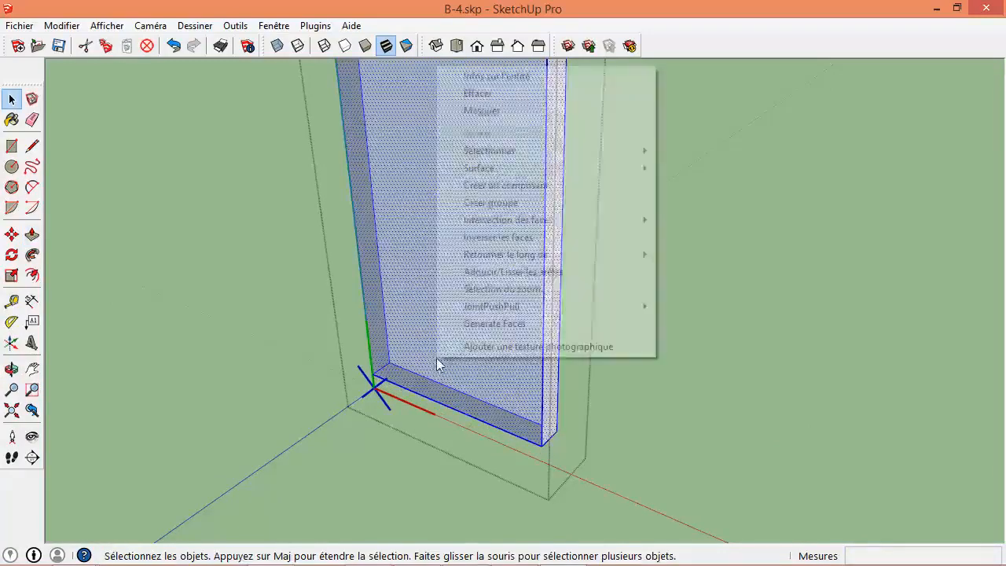
{"action": "left_click", "coordinate": [487, 237]}
{"action": "scroll", "coordinate": [462, 321], "scroll_direction": "down", "scroll_amount": 2}
{"action": "middle_click_drag", "start_coordinate": [462, 315], "coordinate": [472, 279]}
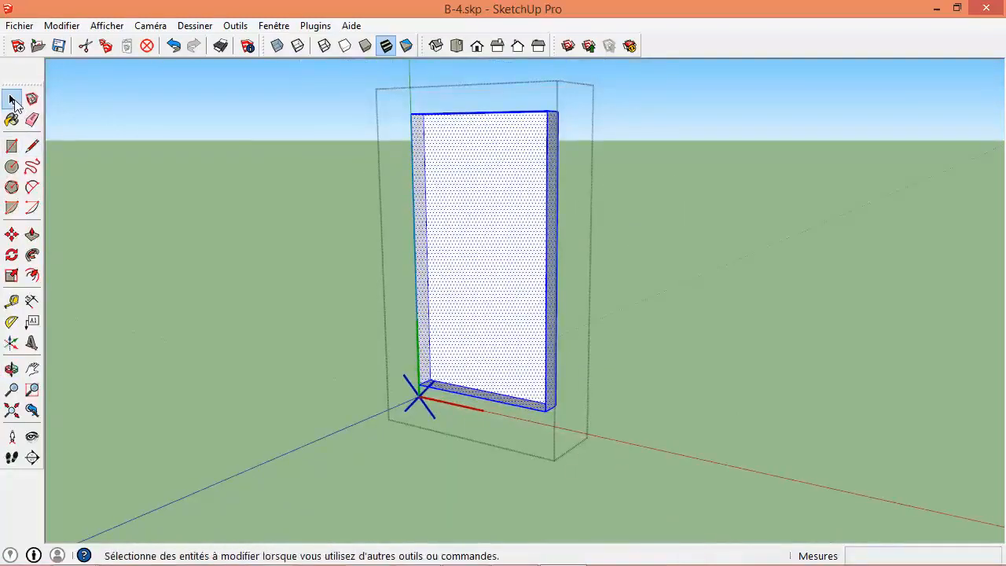
- Offset the side and top edges of the door's back face 5 cm inward to form the frame
{"action": "left_click", "coordinate": [424, 175]}
{"action": "middle_click_drag", "start_coordinate": [478, 191], "coordinate": [508, 100]}
{"action": "left_click", "coordinate": [507, 70], "text": "shift"}
{"action": "left_click", "coordinate": [579, 116], "text": "shift"}
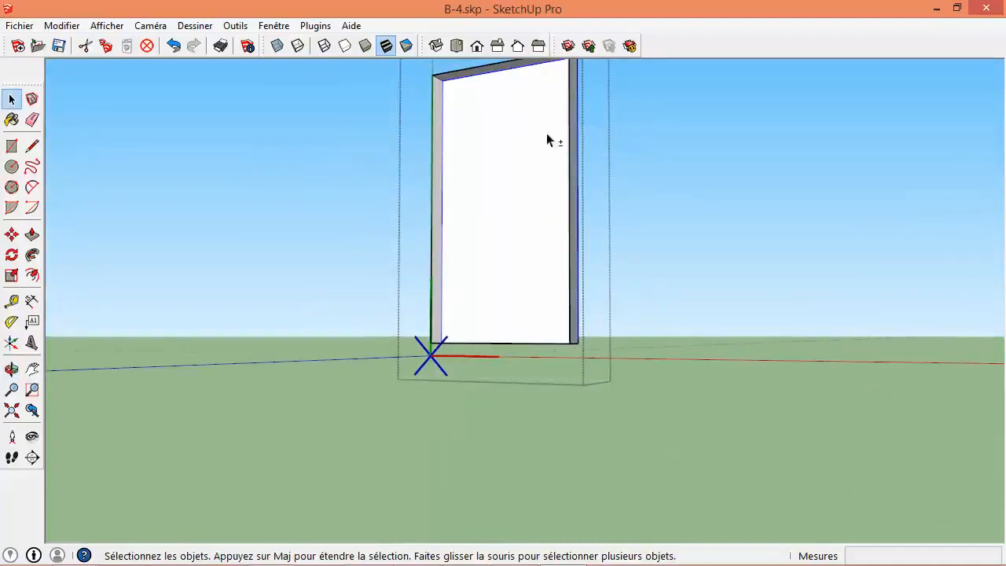
{"action": "left_click", "coordinate": [32, 276]}
{"action": "left_click_drag", "start_coordinate": [449, 321], "coordinate": [463, 321]}
{"action": "type", "text": "5cm"}
{"action": "key", "text": "Return"}
- Push the face inside the door frame back 3 cm
{"action": "middle_click_drag", "start_coordinate": [462, 321], "coordinate": [478, 378]}
{"action": "key", "text": "p"}
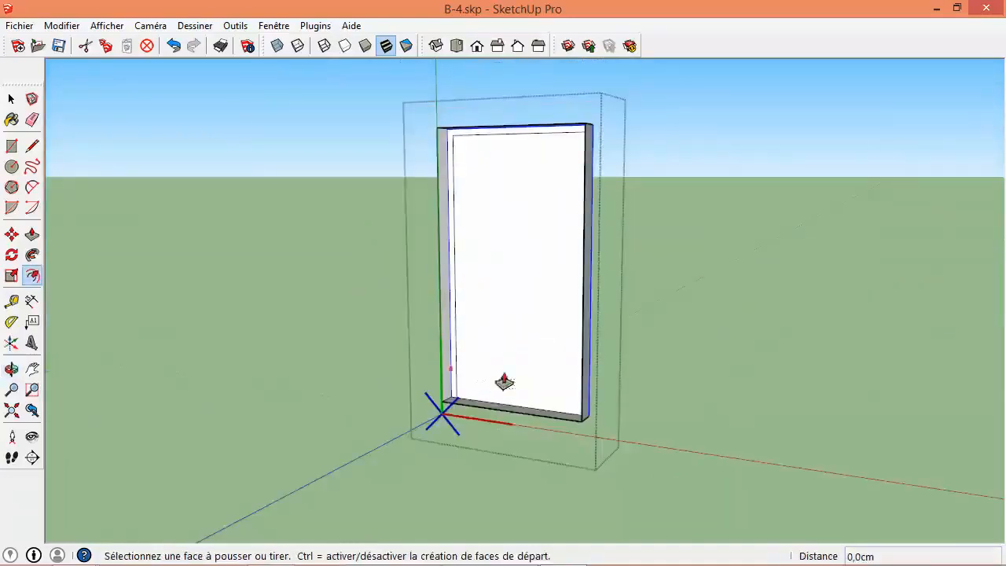
{"action": "left_click", "coordinate": [508, 375]}
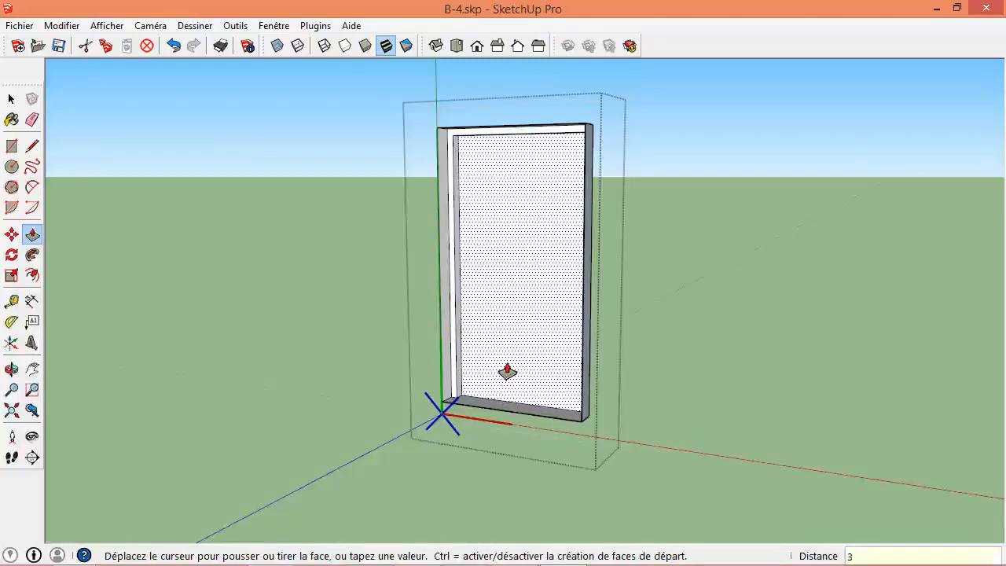
{"action": "key", "text": "Return"}
{"action": "key", "text": "space"}
- Draw a full-height rectangle over half of the recessed face, splitting it into two equal door leaves
{"action": "middle_click_drag", "start_coordinate": [508, 363], "coordinate": [444, 352]}
{"action": "left_click", "coordinate": [12, 146]}
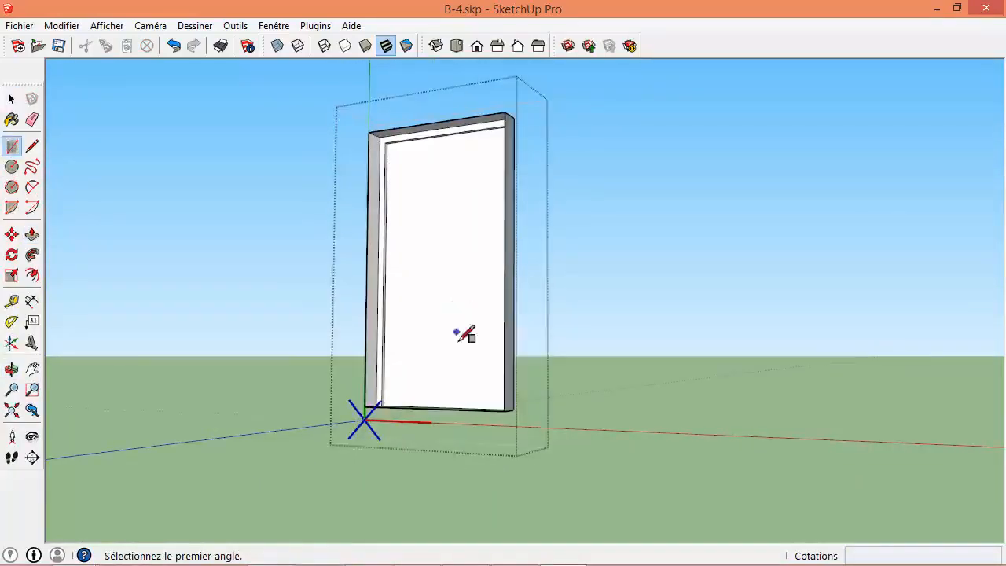
{"action": "scroll", "coordinate": [413, 395], "scroll_direction": "up", "scroll_amount": 4}
{"action": "middle_click_drag", "start_coordinate": [429, 416], "coordinate": [562, 375]}
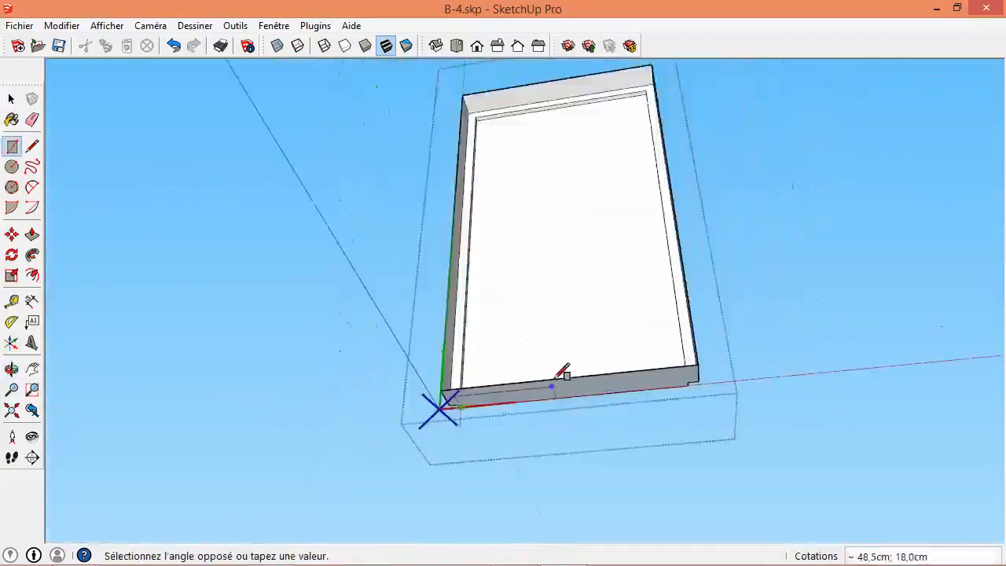
{"action": "scroll", "coordinate": [573, 140], "scroll_direction": "up", "scroll_amount": 5}
{"action": "left_click", "coordinate": [575, 101]}
- Offset the outlines of both door leaves 5 cm inward
{"action": "middle_click_drag", "start_coordinate": [571, 225], "coordinate": [534, 346]}
{"action": "scroll", "coordinate": [553, 259], "scroll_direction": "down", "scroll_amount": 3}
{"action": "key", "text": "f"}
{"action": "left_click", "coordinate": [533, 367]}
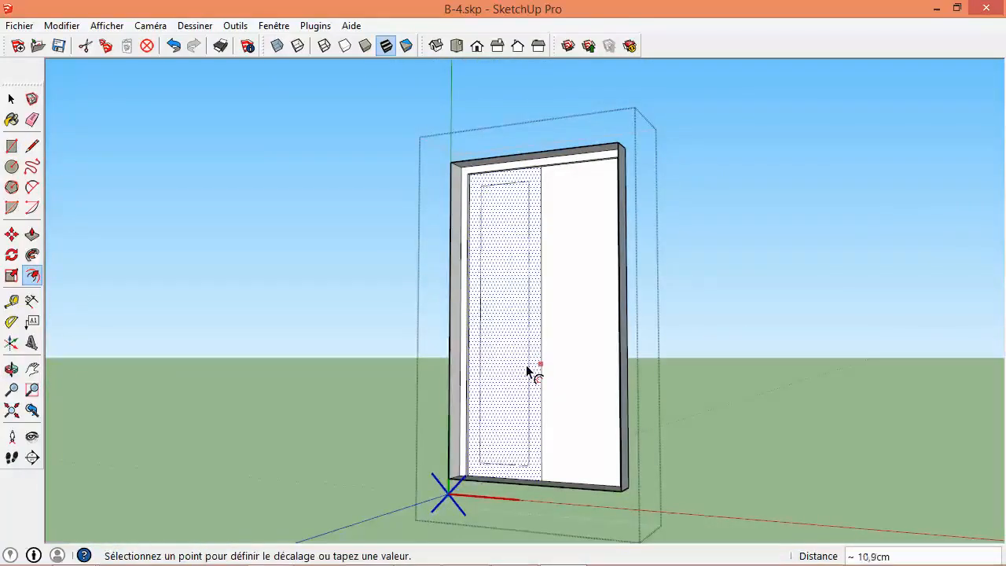
{"action": "key", "text": "Return"}
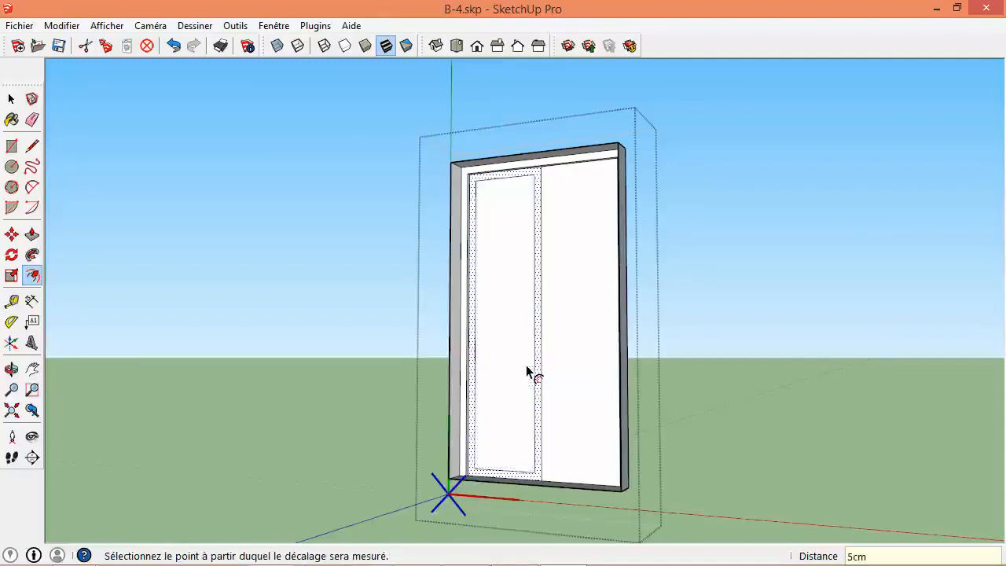
{"action": "double_click", "coordinate": [571, 385]}
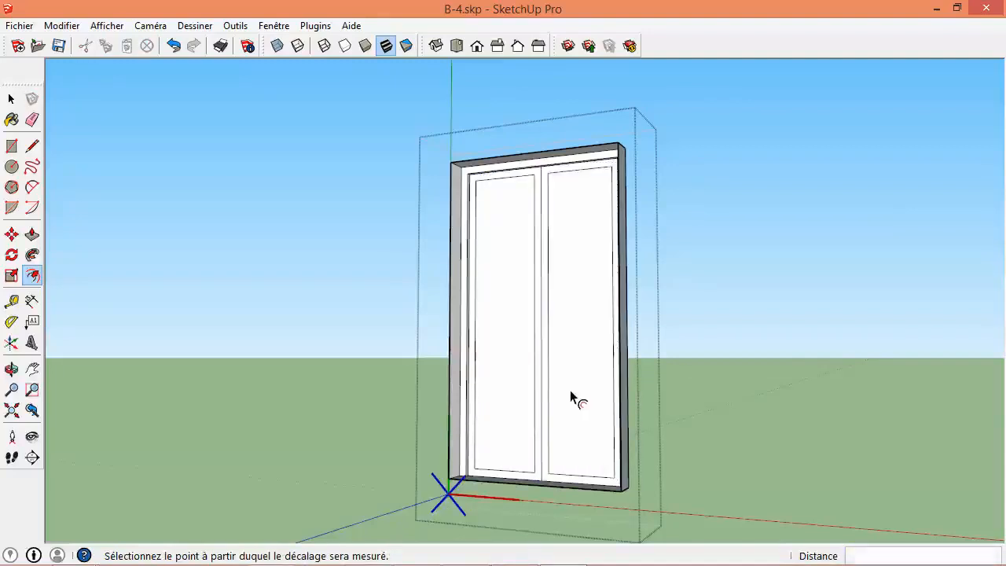
- Recess both inner leaf panels by repeating the last Push/Pull distance and close the door component
{"action": "key", "text": "p"}
{"action": "double_click", "coordinate": [517, 413]}
{"action": "double_click", "coordinate": [572, 423]}
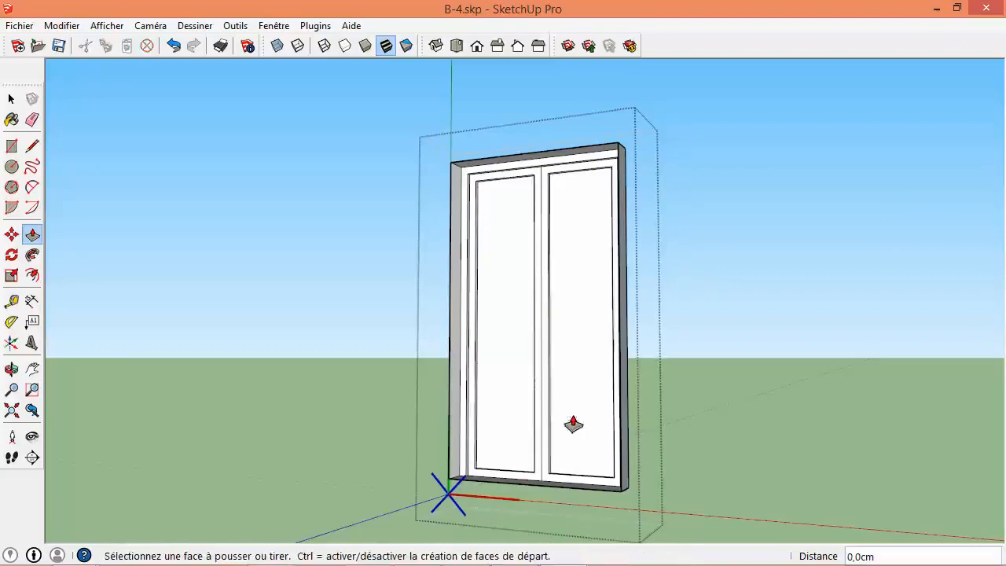
{"action": "key", "text": "space"}
{"action": "left_click", "coordinate": [302, 393]}
- Delete all construction guides from the model
{"action": "scroll", "coordinate": [429, 409], "scroll_direction": "down", "scroll_amount": 3}
{"action": "mouse_move", "coordinate": [430, 409]}
{"action": "middle_mouse_down"}
{"action": "mouse_move", "coordinate": [674, 456]}
{"action": "mouse_move", "coordinate": [689, 436]}
{"action": "middle_mouse_up"}
{"action": "scroll", "coordinate": [689, 436], "scroll_direction": "down", "scroll_amount": 3}
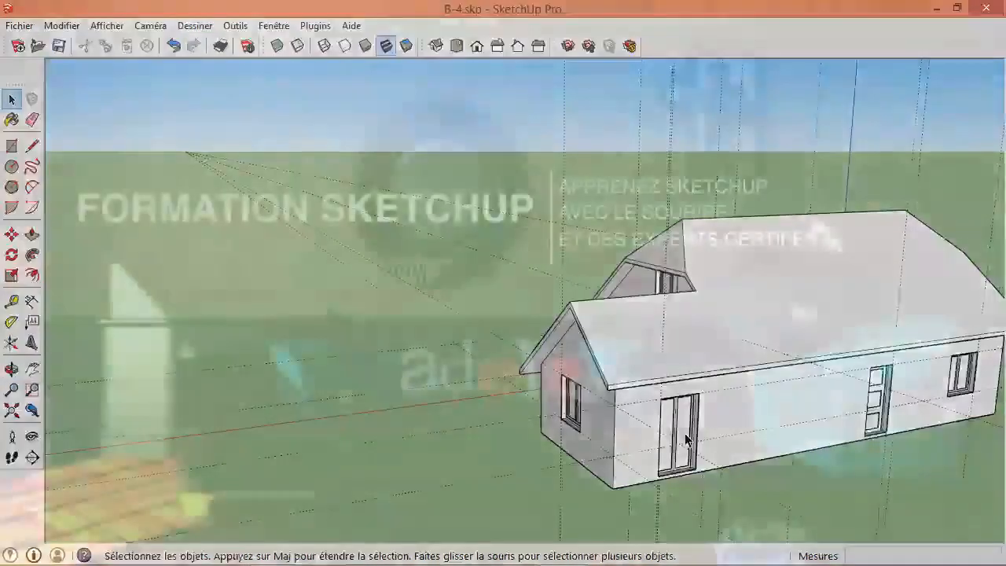
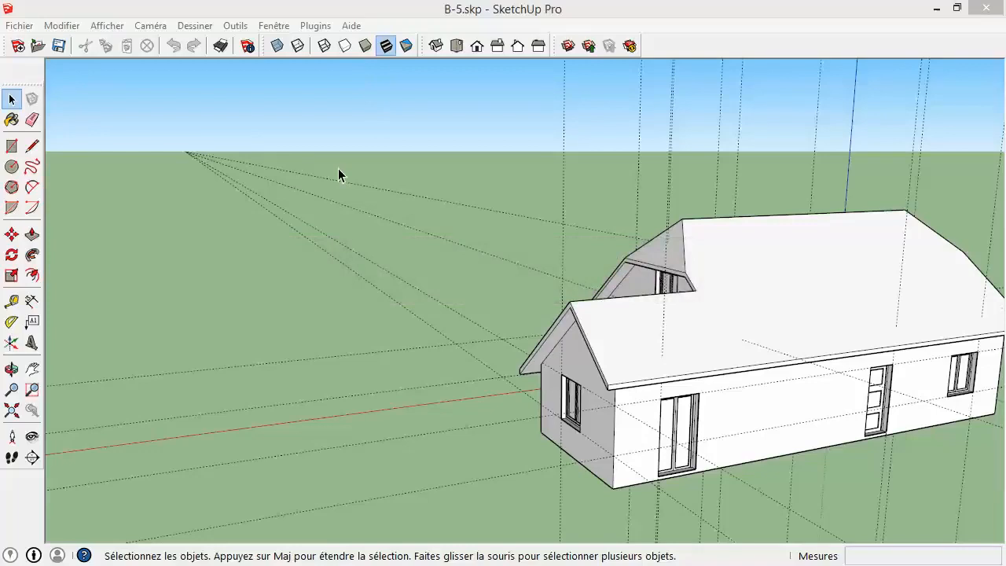
{"action": "left_click", "coordinate": [70, 26]}
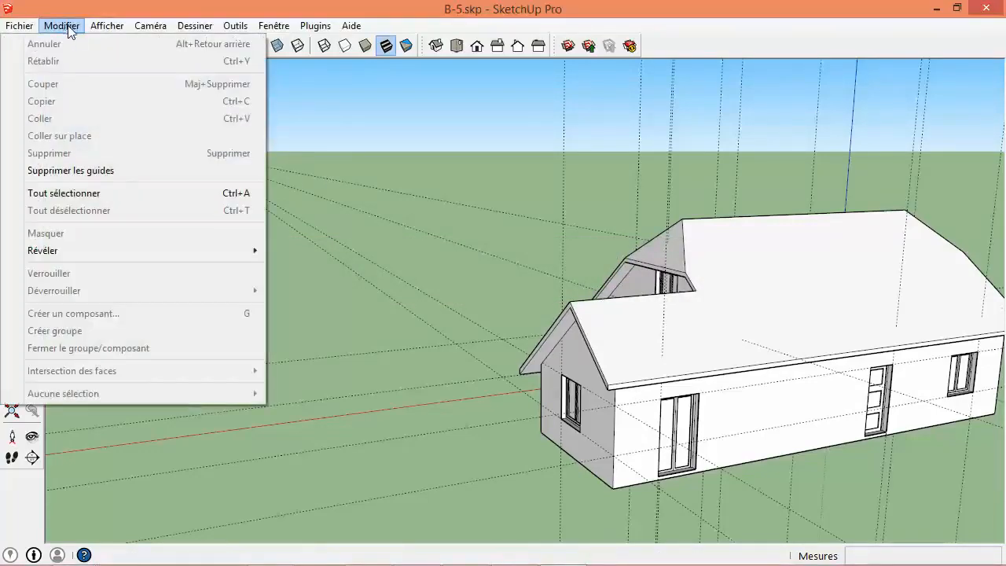
{"action": "left_click", "coordinate": [86, 172]}
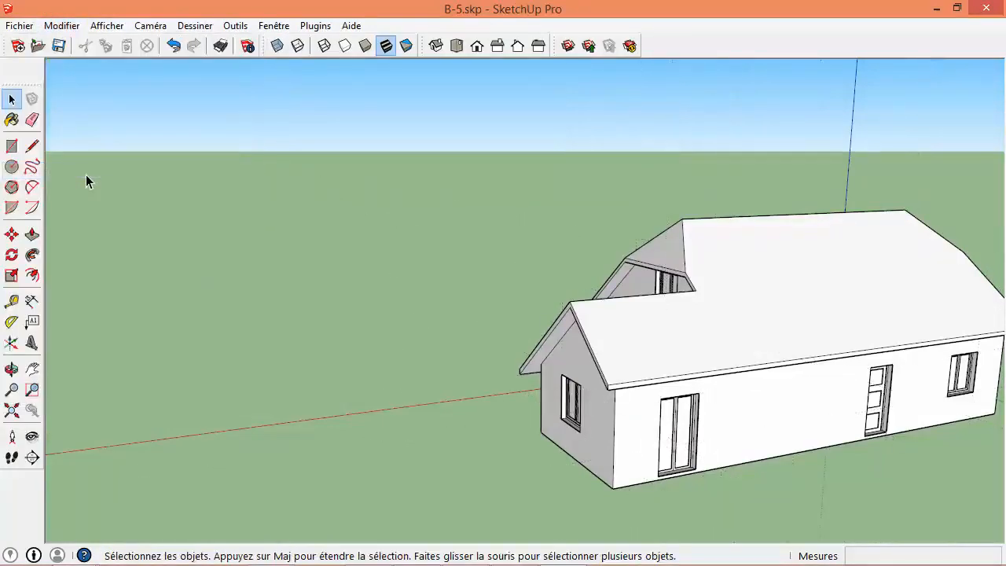
- Draw a vertical chimney face with lines from the clipped gable's roof corner, about 38 cm wide and 188 cm high on its longer side
{"action": "middle_click_drag", "start_coordinate": [730, 409], "coordinate": [559, 211]}
{"action": "scroll", "coordinate": [559, 211], "scroll_direction": "up", "scroll_amount": 3}
{"action": "scroll", "coordinate": [561, 217], "scroll_direction": "down", "scroll_amount": 4}
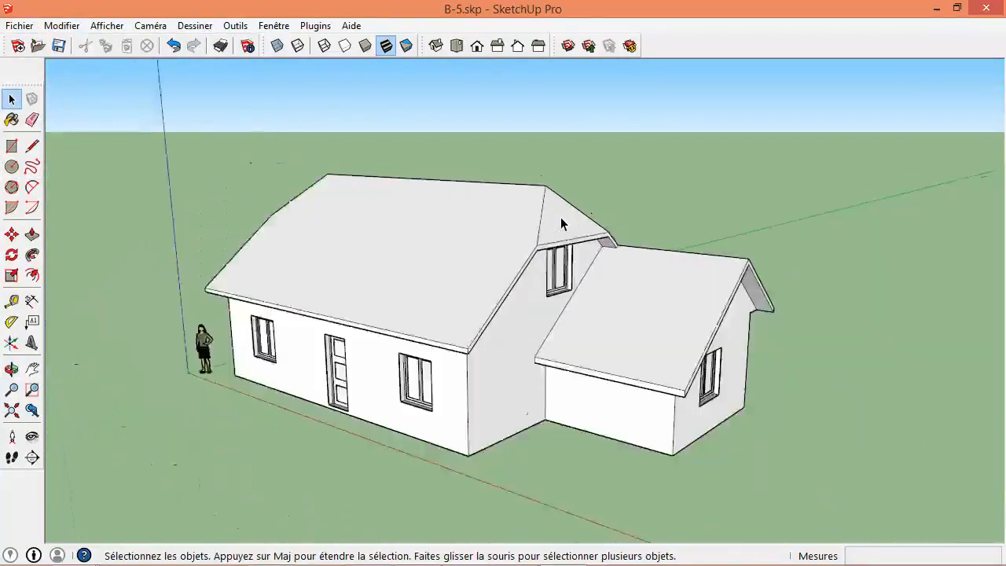
{"action": "middle_click_drag", "start_coordinate": [591, 285], "coordinate": [494, 273]}
{"action": "scroll", "coordinate": [496, 273], "scroll_direction": "up", "scroll_amount": 2}
{"action": "scroll", "coordinate": [499, 274], "scroll_direction": "down", "scroll_amount": 2}
{"action": "scroll", "coordinate": [501, 267], "scroll_direction": "up", "scroll_amount": 1}
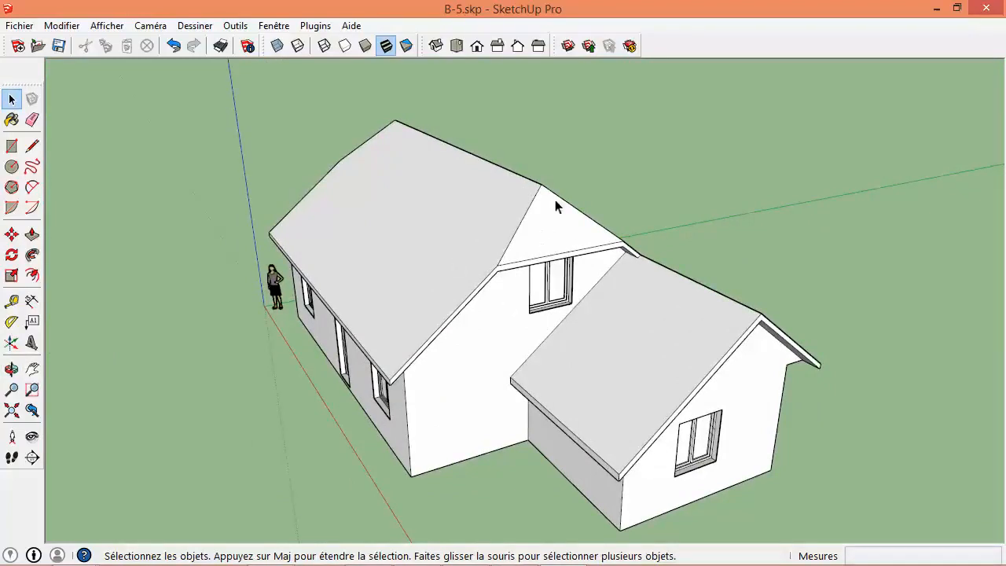
{"action": "middle_click_drag", "start_coordinate": [555, 206], "coordinate": [539, 265]}
{"action": "scroll", "coordinate": [539, 224], "scroll_direction": "up", "scroll_amount": 3}
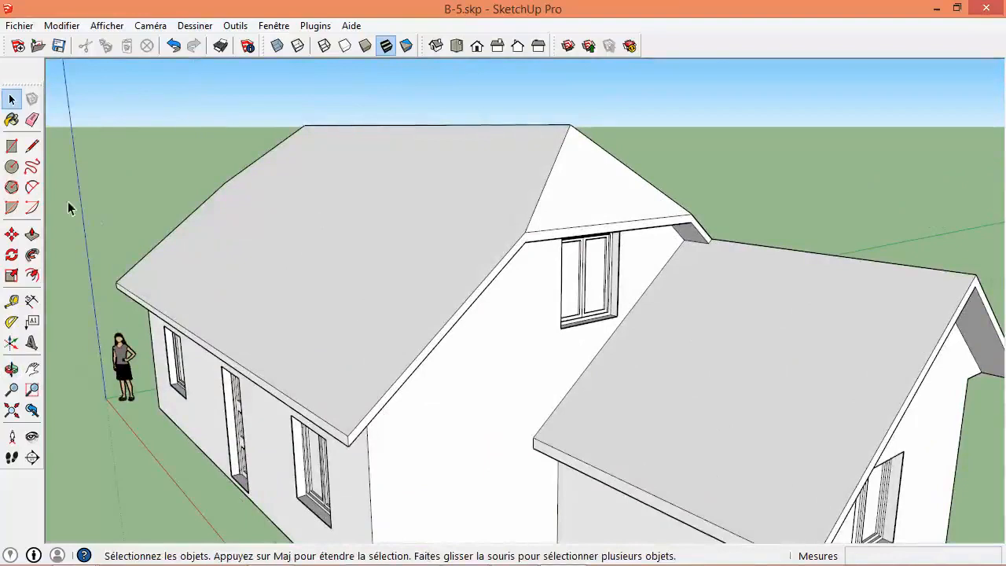
{"action": "left_click", "coordinate": [32, 147]}
{"action": "left_click", "coordinate": [525, 232]}
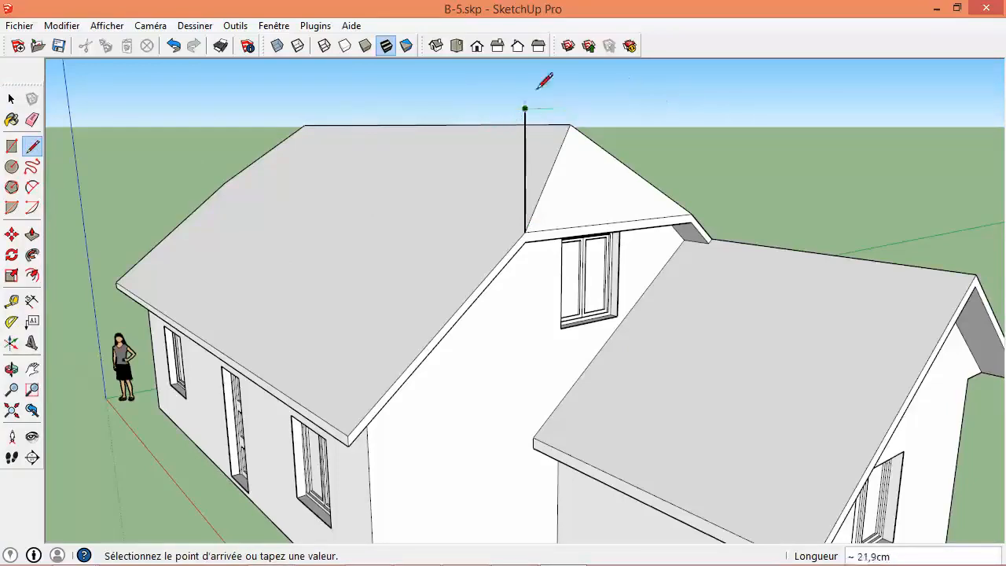
{"action": "middle_click_drag", "start_coordinate": [394, 124], "coordinate": [283, 144]}
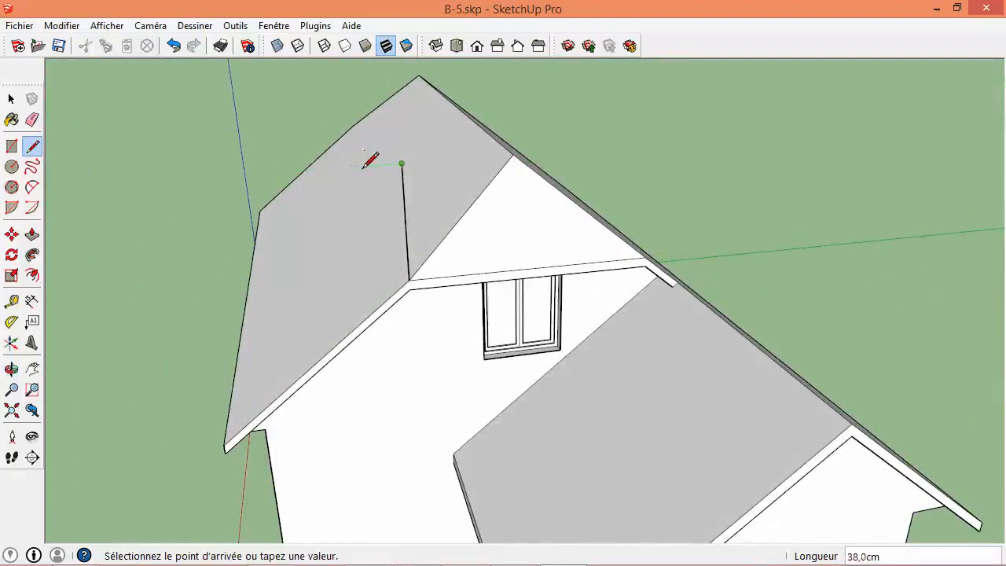
{"action": "left_click", "coordinate": [380, 302]}
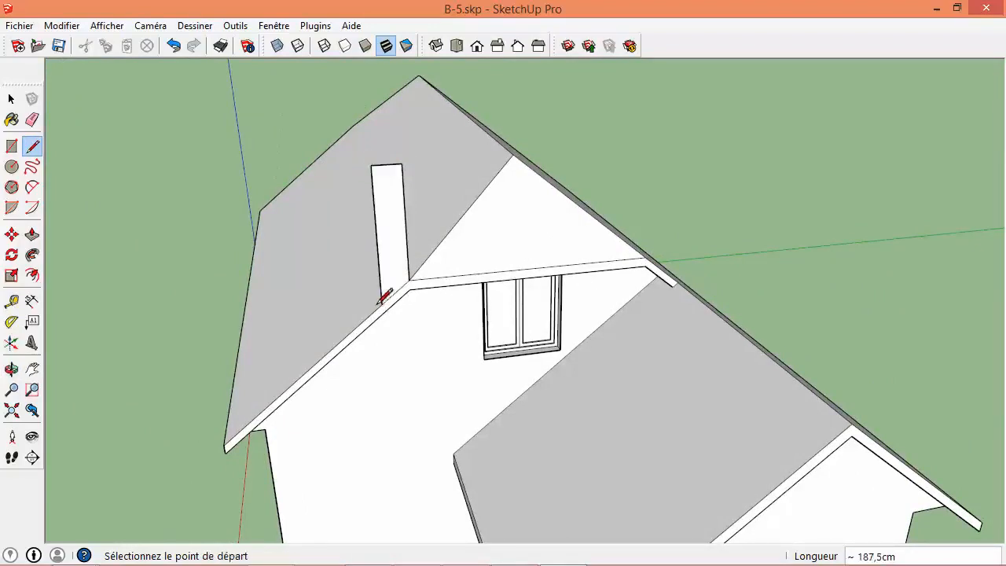
- Extrude the chimney face about 65 cm back over the roof slope
{"action": "key", "text": "p"}
{"action": "left_click", "coordinate": [393, 271]}
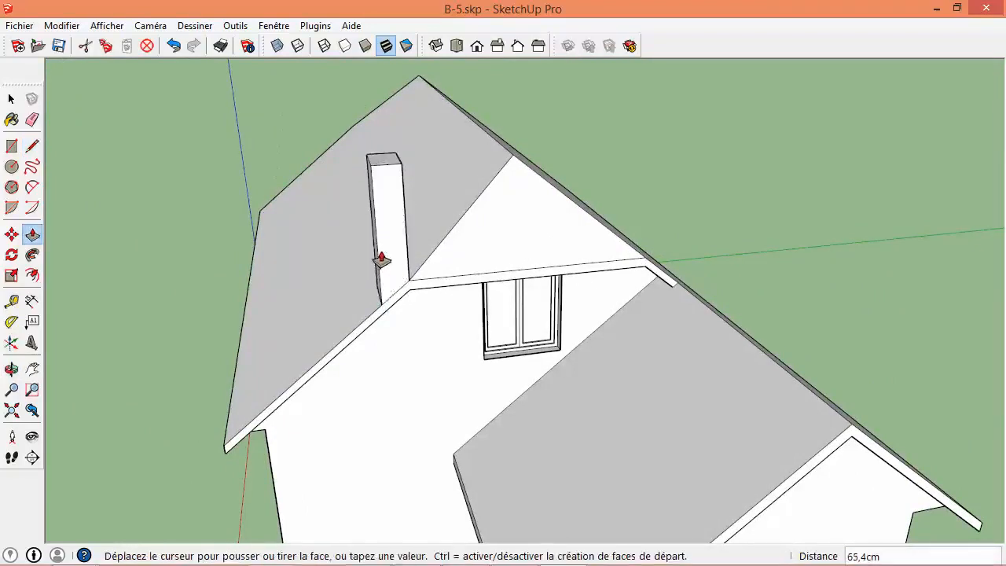
{"action": "left_click", "coordinate": [382, 260]}
{"action": "middle_click_drag", "start_coordinate": [296, 292], "coordinate": [437, 255]}
- Try to move the ungrouped chimney about 90 cm down the gable's roof edge
{"action": "key", "text": "space"}
{"action": "middle_click_drag", "start_coordinate": [501, 277], "coordinate": [398, 144]}
{"action": "left_click_drag", "start_coordinate": [401, 167], "coordinate": [472, 333]}
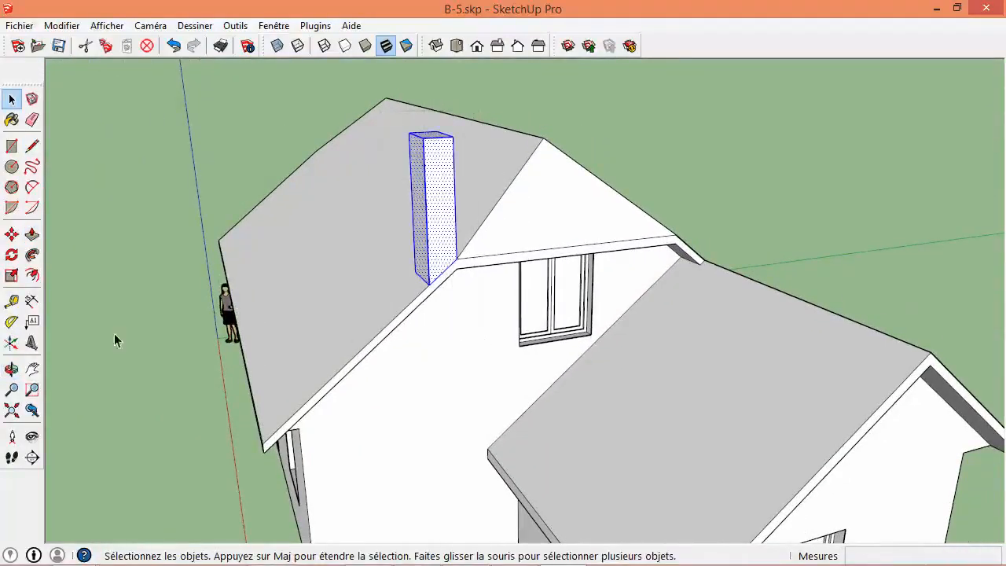
{"action": "left_click", "coordinate": [11, 234]}
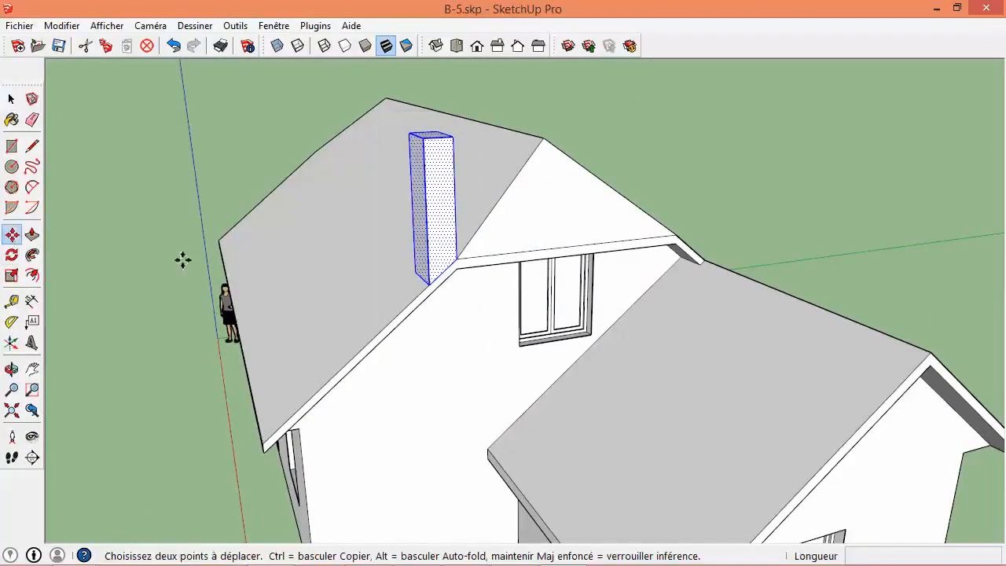
{"action": "left_click", "coordinate": [453, 259]}
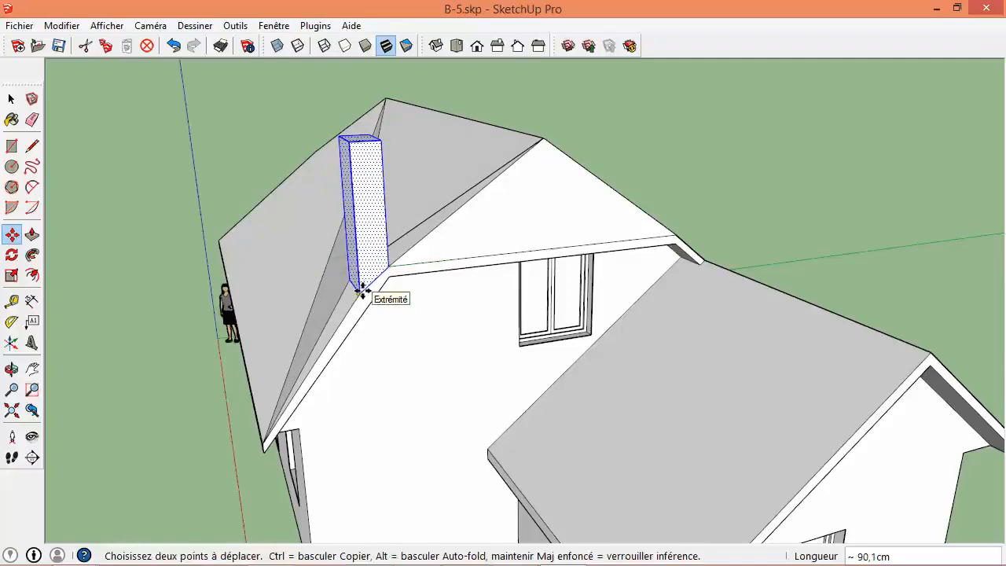
{"action": "left_click", "coordinate": [380, 297]}
- Undo the chimney move together with the chimney's extrusion and outline, back to the bare roof
{"action": "middle_click_drag", "start_coordinate": [374, 329], "coordinate": [461, 314]}
{"action": "key", "text": "ctrl+z"}
{"action": "key", "text": "space"}
{"action": "middle_click_drag", "start_coordinate": [456, 353], "coordinate": [563, 358]}
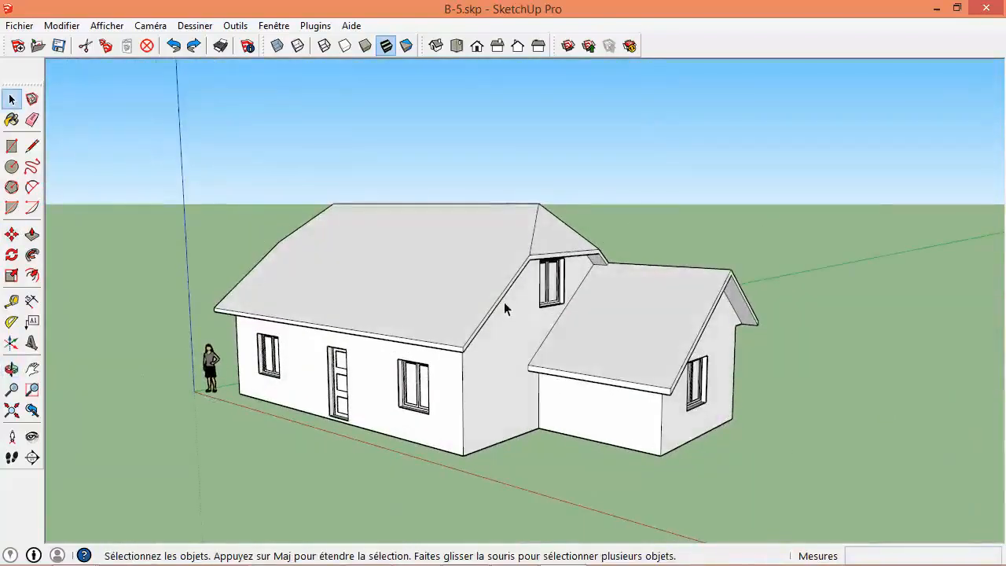
- Delete the human scale figure standing near the model's origin
{"action": "middle_click_drag", "start_coordinate": [504, 300], "coordinate": [472, 307]}
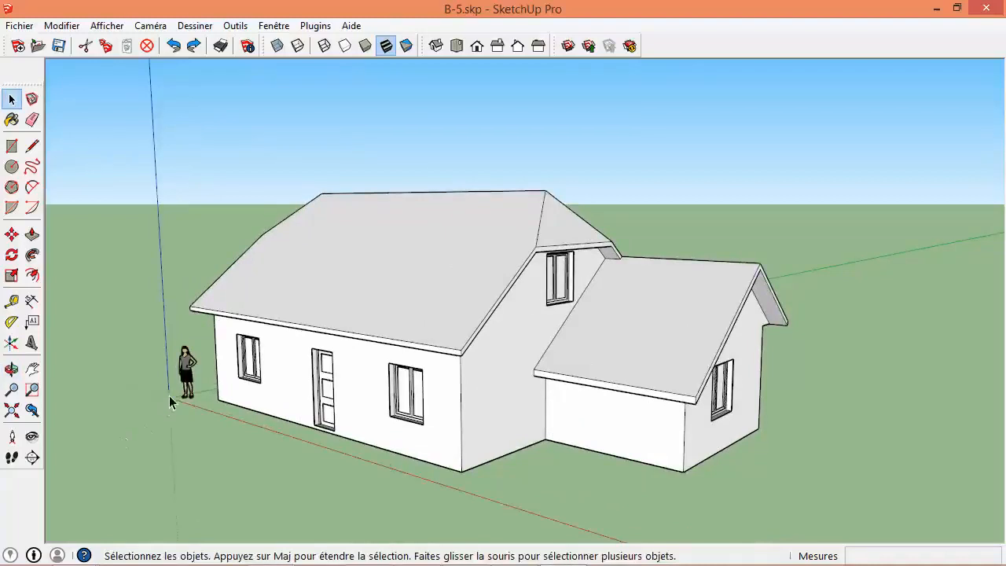
{"action": "right_click", "coordinate": [187, 368]}
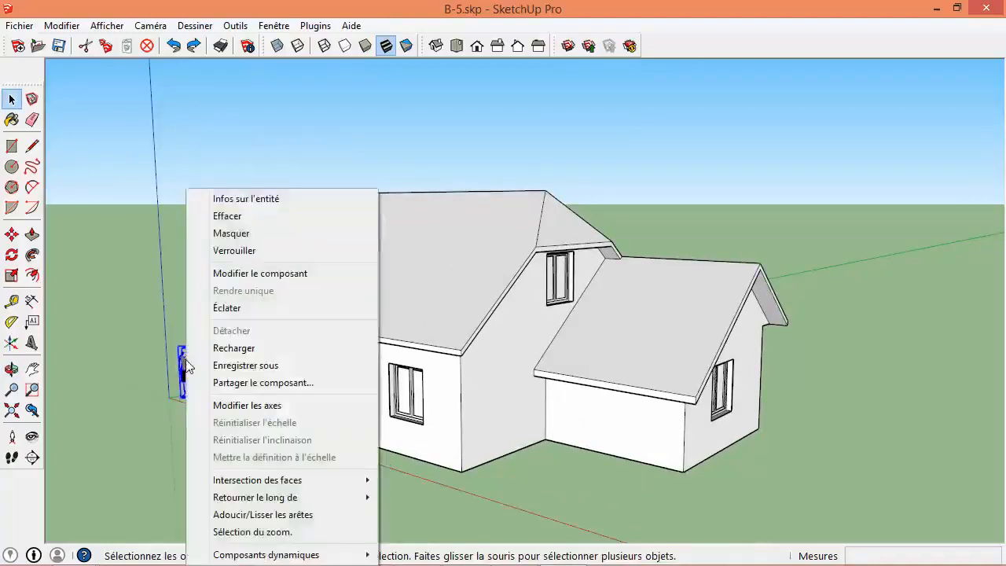
{"action": "left_click", "coordinate": [248, 221]}
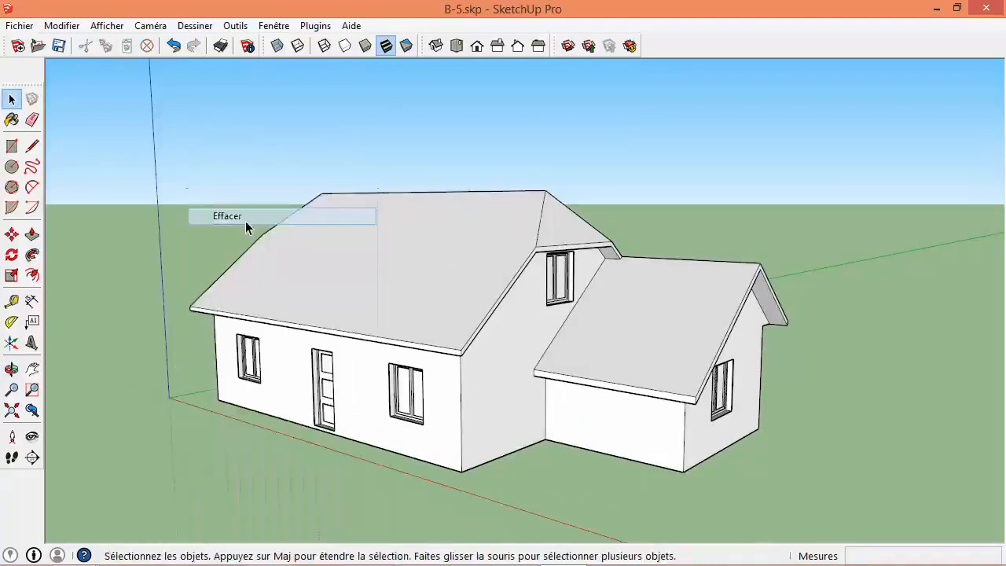
- Select the entire house, including its windows and doors, and make it a group
{"action": "middle_click_drag", "start_coordinate": [378, 304], "coordinate": [353, 288]}
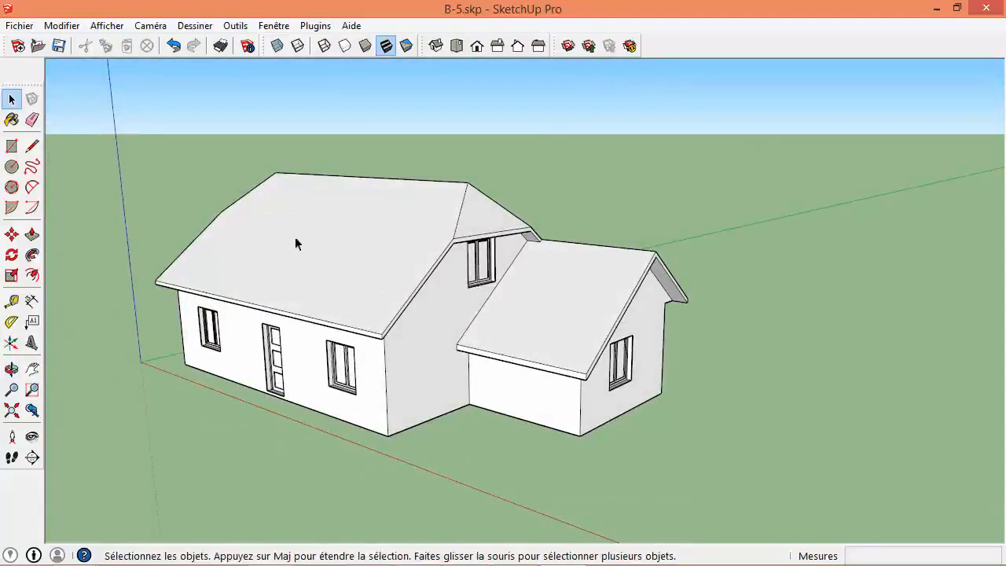
{"action": "triple_click", "coordinate": [355, 294]}
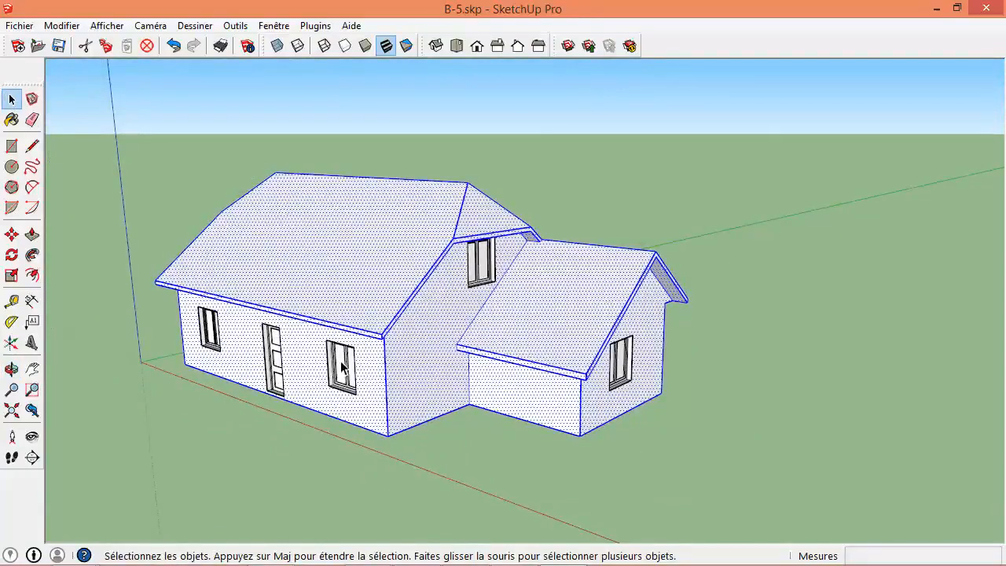
{"action": "left_click", "coordinate": [311, 463]}
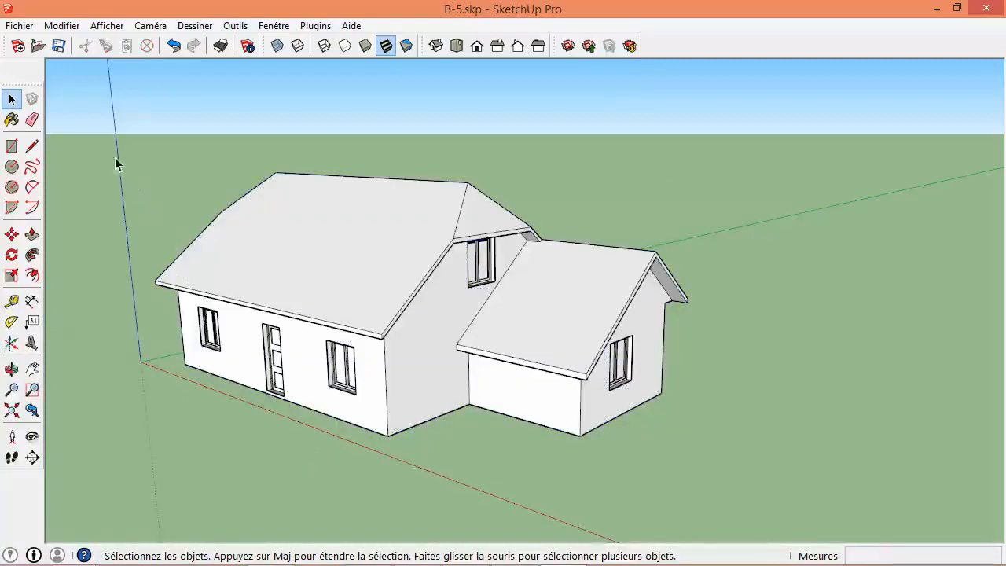
{"action": "left_click_drag", "start_coordinate": [82, 96], "coordinate": [738, 498]}
{"action": "middle_click_drag", "start_coordinate": [738, 498], "coordinate": [548, 331]}
{"action": "right_click", "coordinate": [373, 270]}
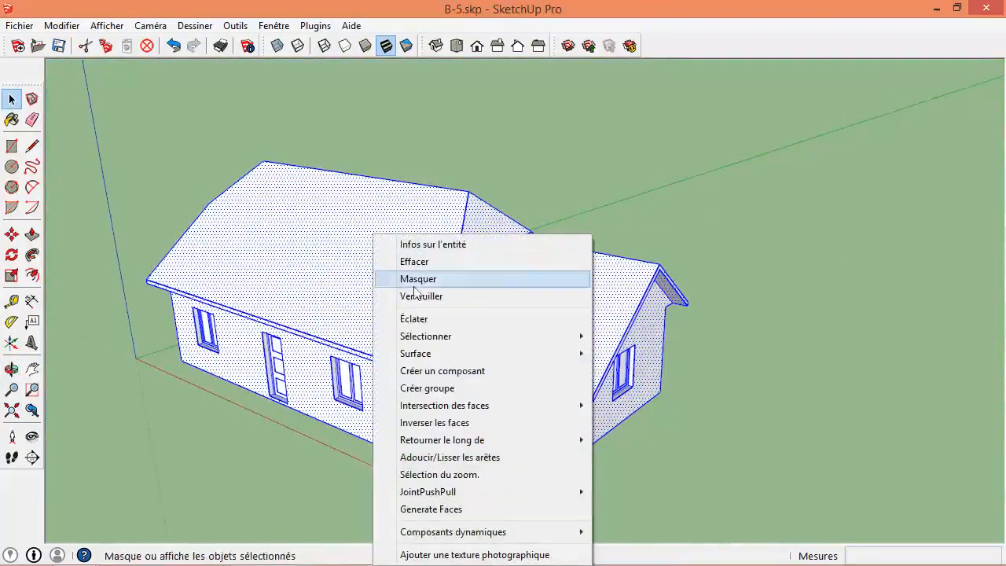
{"action": "left_click", "coordinate": [467, 386]}
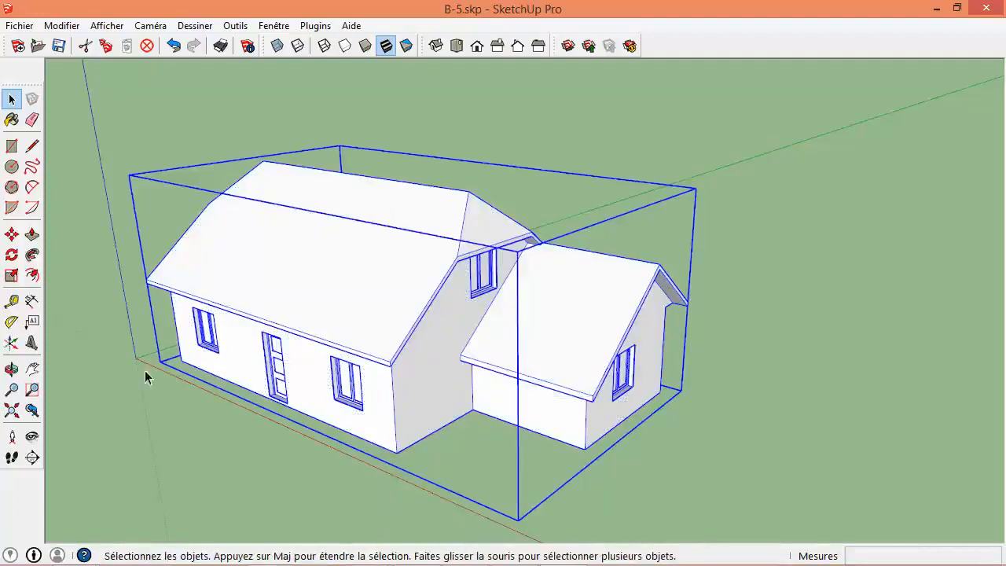
- Open the house group, check that individual faces inside it can be selected, and close it again
{"action": "double_click", "coordinate": [354, 314]}
{"action": "left_click", "coordinate": [365, 313]}
{"action": "left_click", "coordinate": [408, 375]}
{"action": "left_click", "coordinate": [540, 368]}
{"action": "left_click", "coordinate": [408, 281]}
{"action": "left_click", "coordinate": [180, 471]}
{"action": "left_click", "coordinate": [346, 319]}
{"action": "left_click", "coordinate": [341, 513]}
- Draw a closed vertical chimney outline from the clipped gable's roof corner down to the sloping roof edge, with a first vertical edge of 135 cm
{"action": "middle_click_drag", "start_coordinate": [380, 330], "coordinate": [377, 269]}
{"action": "scroll", "coordinate": [390, 247], "scroll_direction": "up", "scroll_amount": 8}
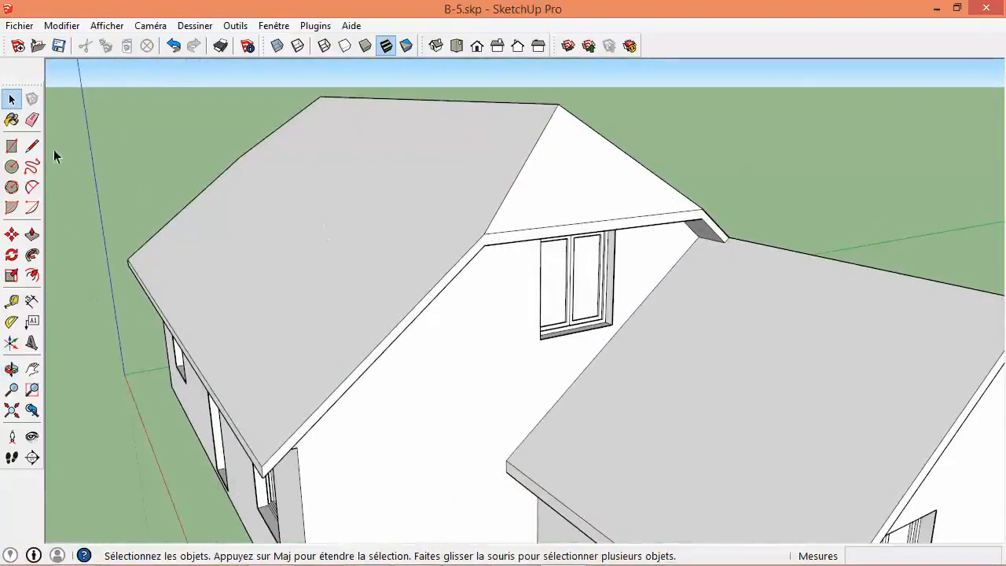
{"action": "left_click", "coordinate": [32, 147]}
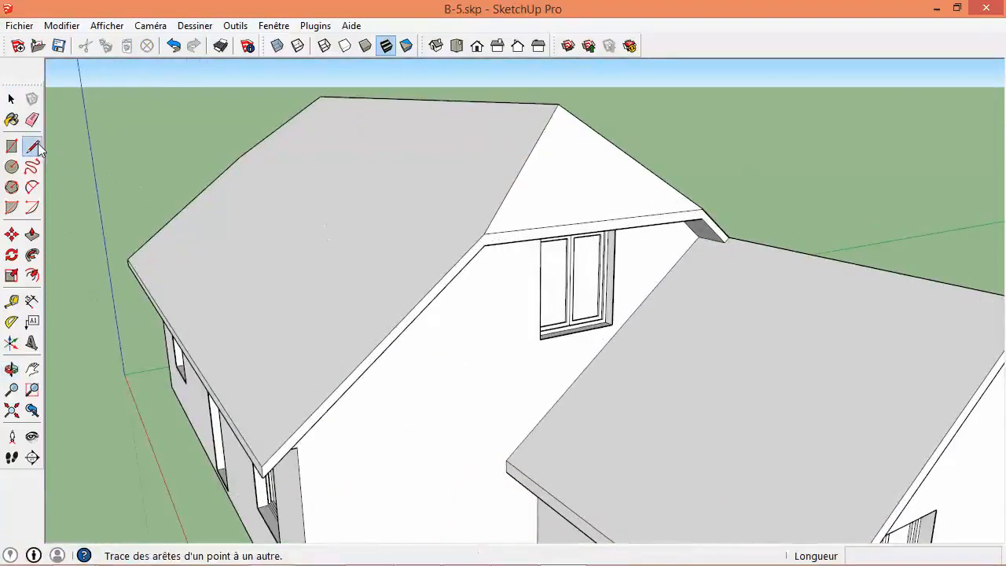
{"action": "left_click", "coordinate": [485, 234]}
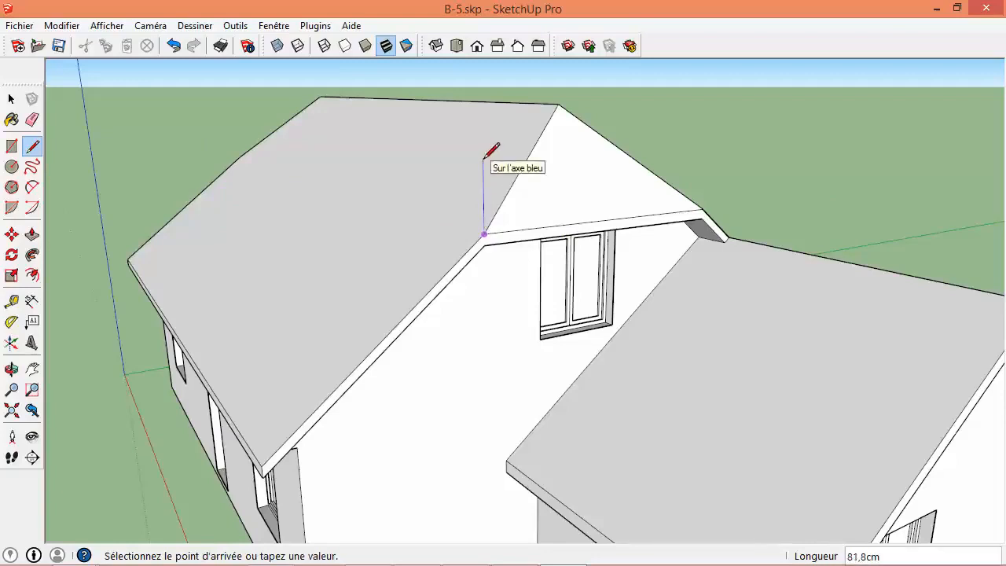
{"action": "type", "text": "135cm"}
{"action": "key", "text": "Return"}
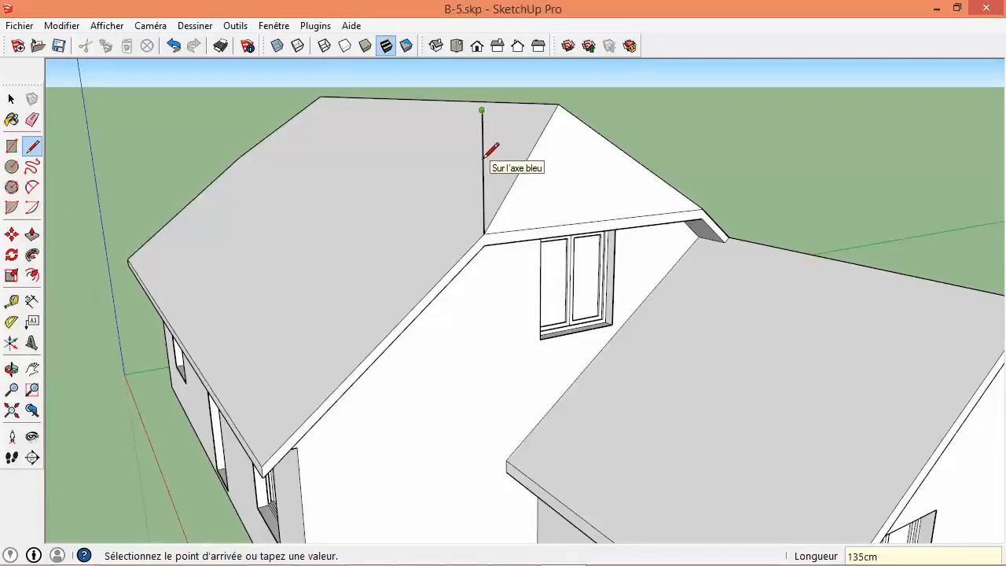
{"action": "left_click", "coordinate": [385, 112]}
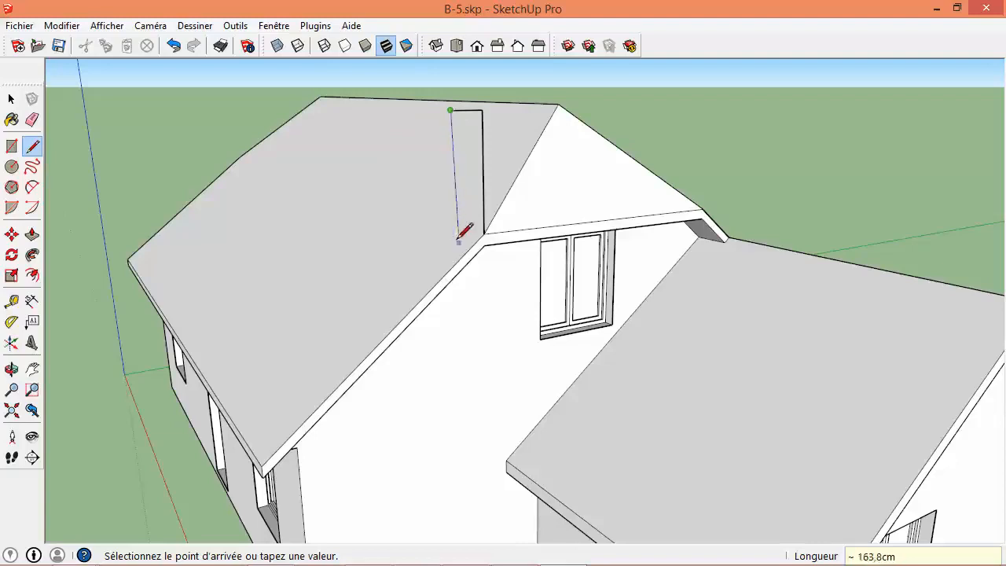
{"action": "left_click", "coordinate": [454, 265]}
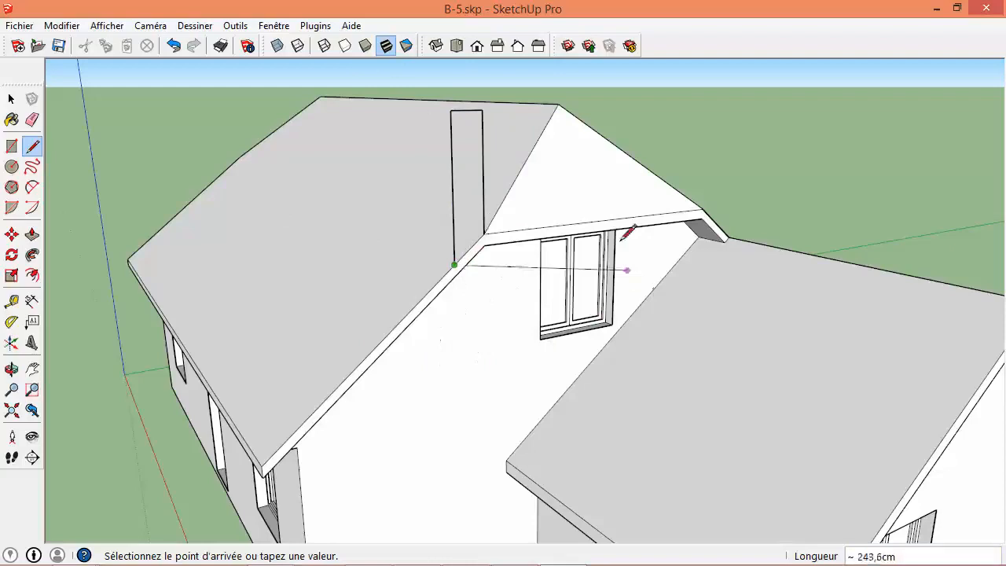
{"action": "left_click", "coordinate": [484, 233]}
- Extrude the chimney face back over the roof slope with Push/Pull
{"action": "middle_click_drag", "start_coordinate": [436, 286], "coordinate": [476, 337]}
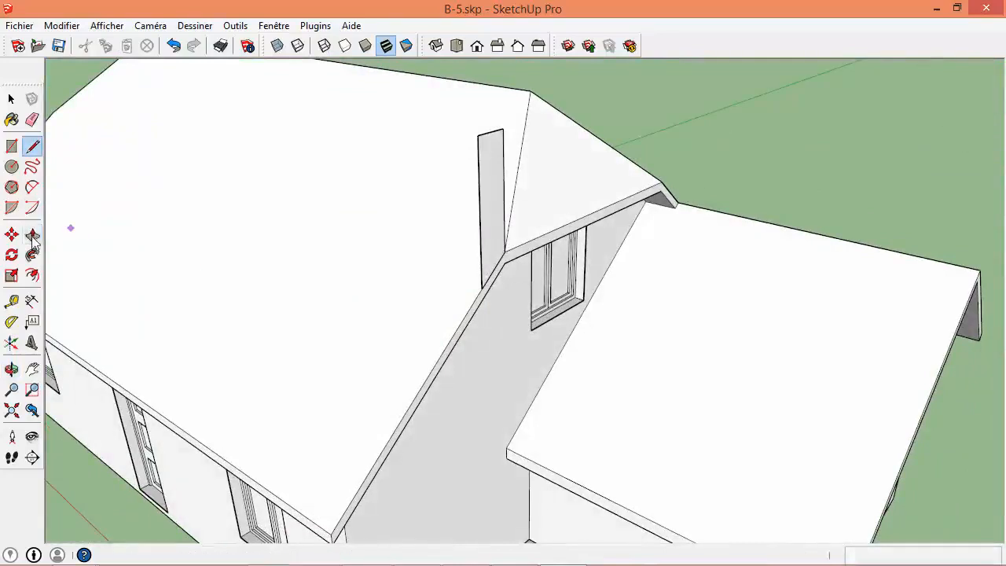
{"action": "left_click", "coordinate": [31, 234]}
{"action": "left_click", "coordinate": [482, 230]}
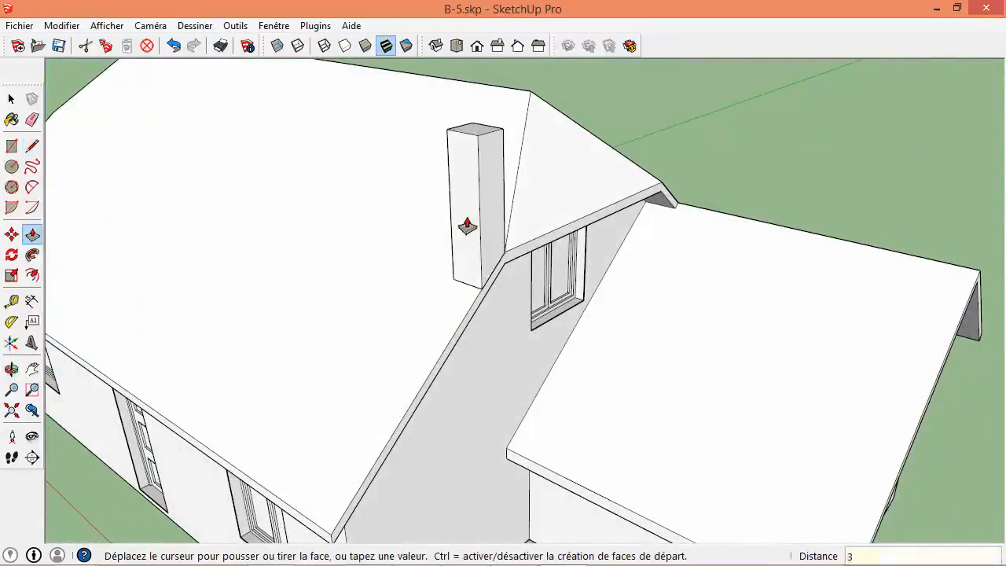
{"action": "left_click", "coordinate": [467, 226]}
{"action": "key", "text": "space"}
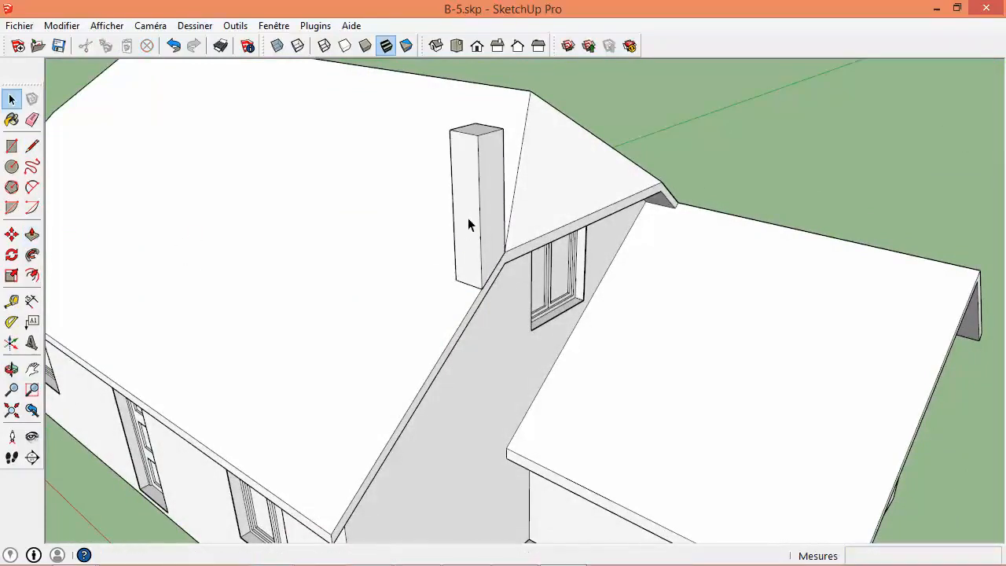
- Select all of the chimney's connected geometry and make it a separate group
{"action": "left_click", "coordinate": [480, 207]}
{"action": "triple_click", "coordinate": [480, 206]}
{"action": "right_click", "coordinate": [480, 205]}
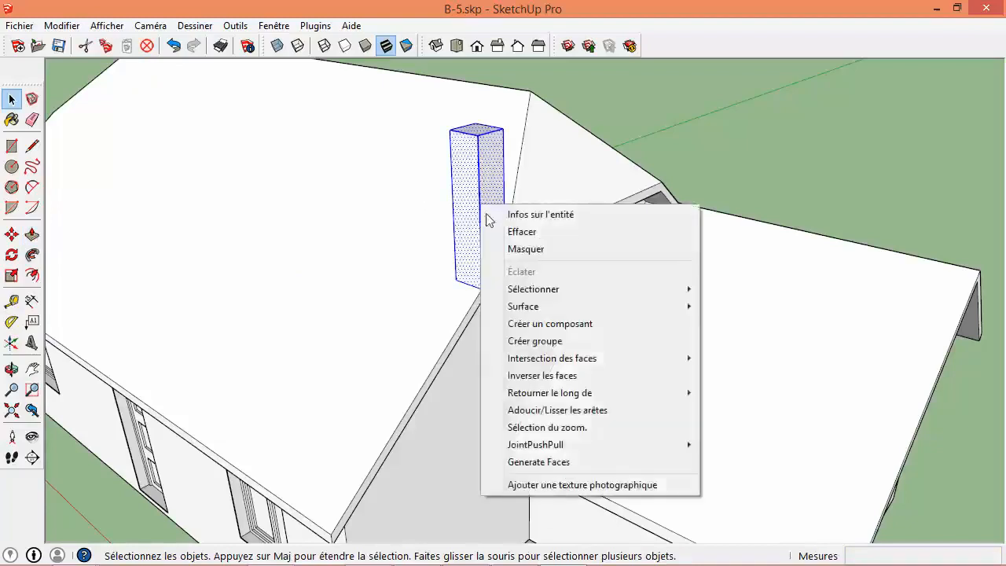
{"action": "left_click", "coordinate": [524, 344]}
{"action": "scroll", "coordinate": [449, 269], "scroll_direction": "down", "scroll_amount": 3}
{"action": "scroll", "coordinate": [476, 268], "scroll_direction": "up", "scroll_amount": 1}
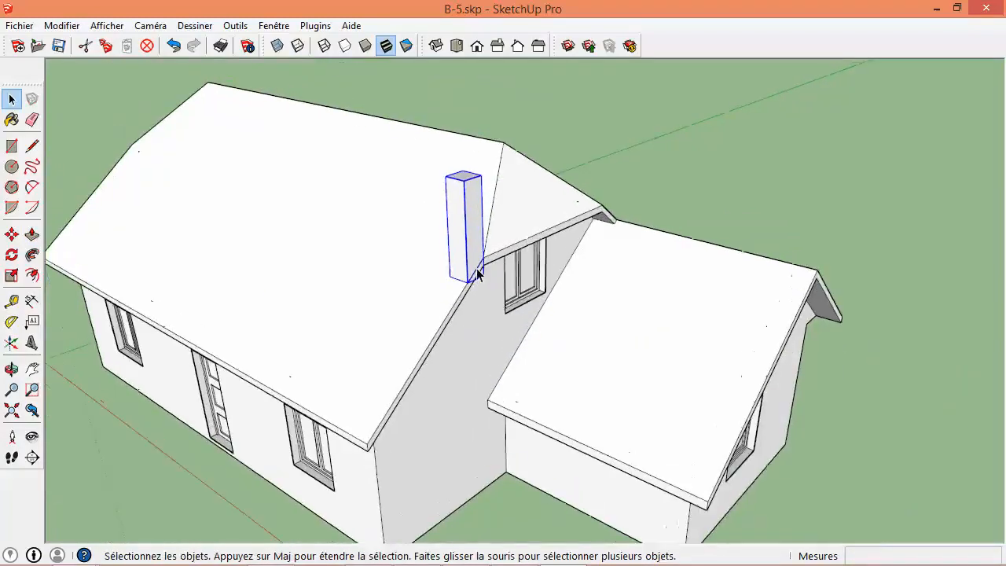
{"action": "left_click", "coordinate": [13, 234]}
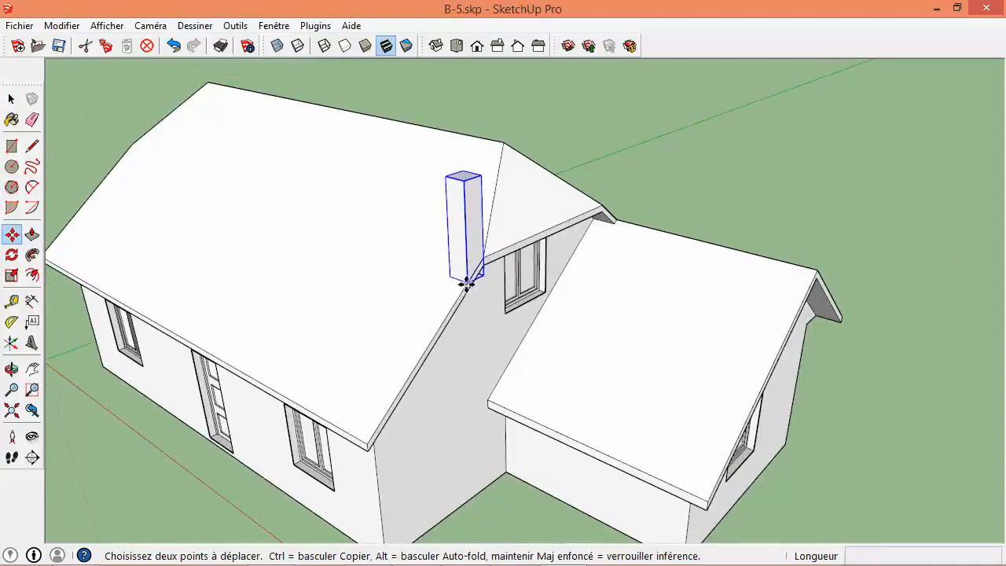
{"action": "left_click", "coordinate": [467, 280]}
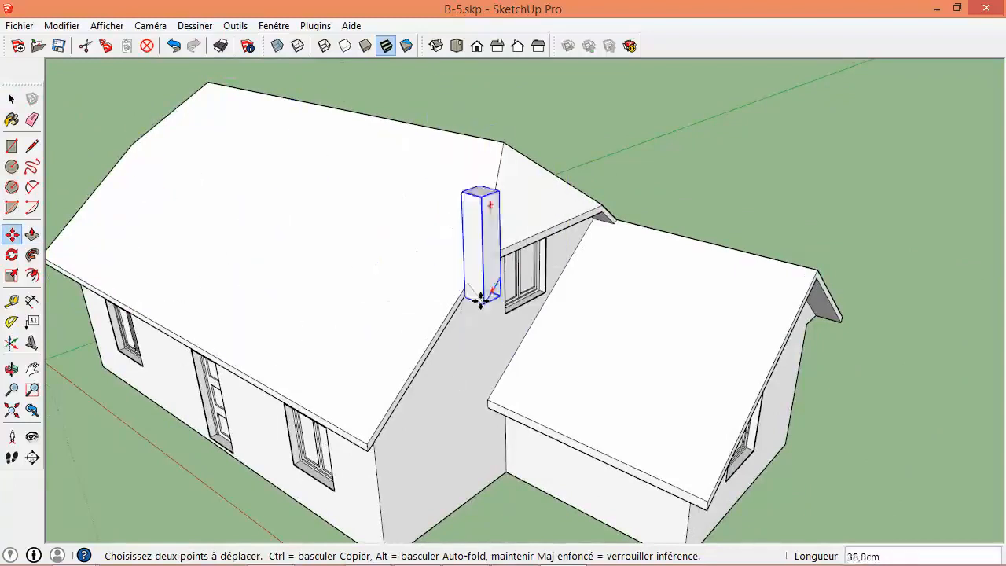
{"action": "key", "text": "Escape"}
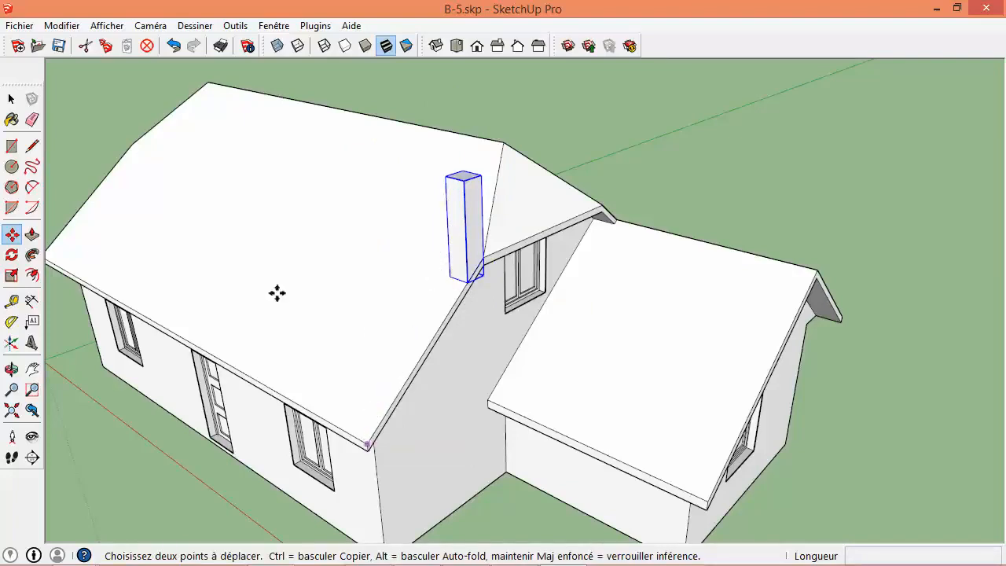
{"action": "left_click", "coordinate": [12, 98]}
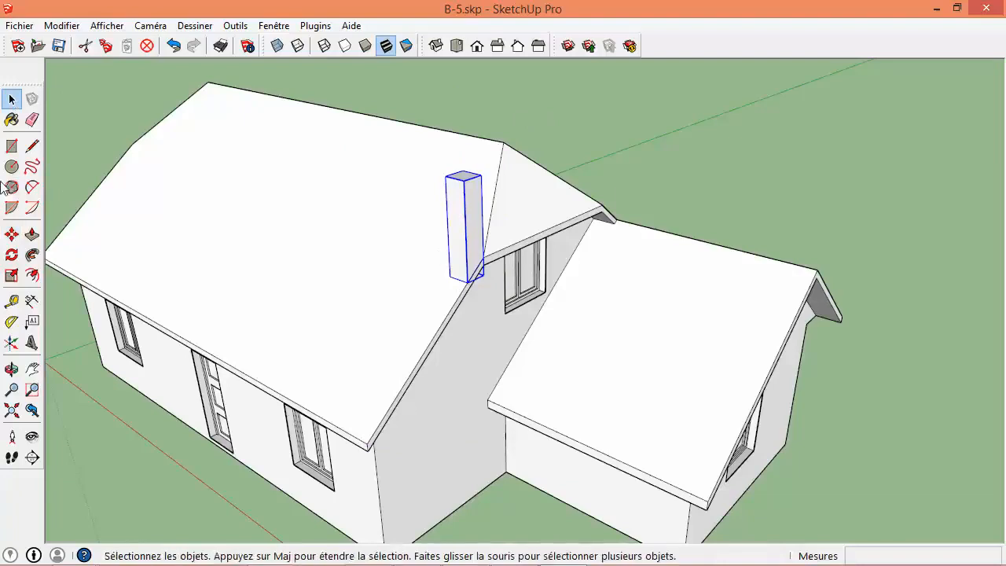
- Move the chimney group 150 cm away from the gable, parallel to the main roof's long eaves
{"action": "left_click", "coordinate": [12, 234]}
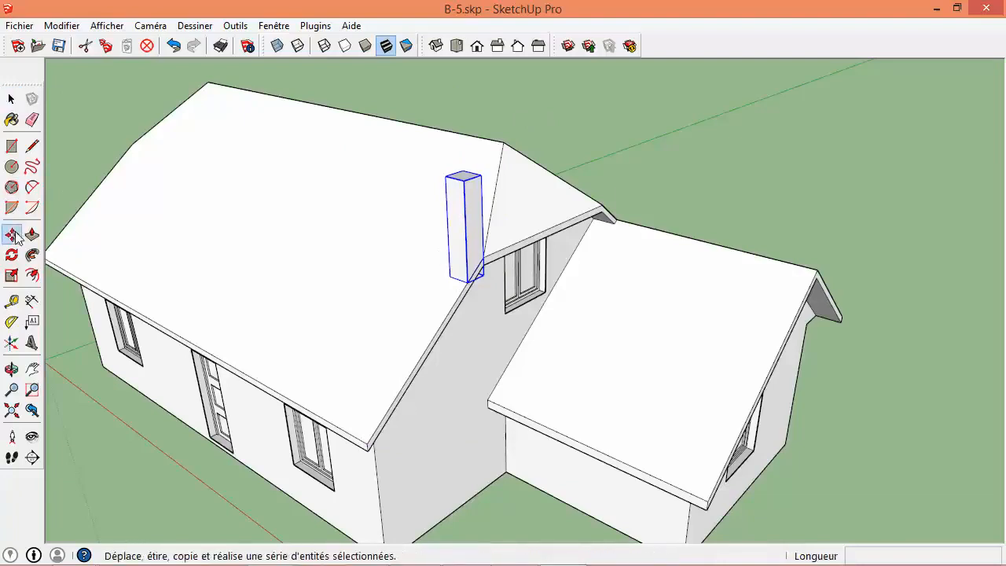
{"action": "left_click", "coordinate": [365, 442]}
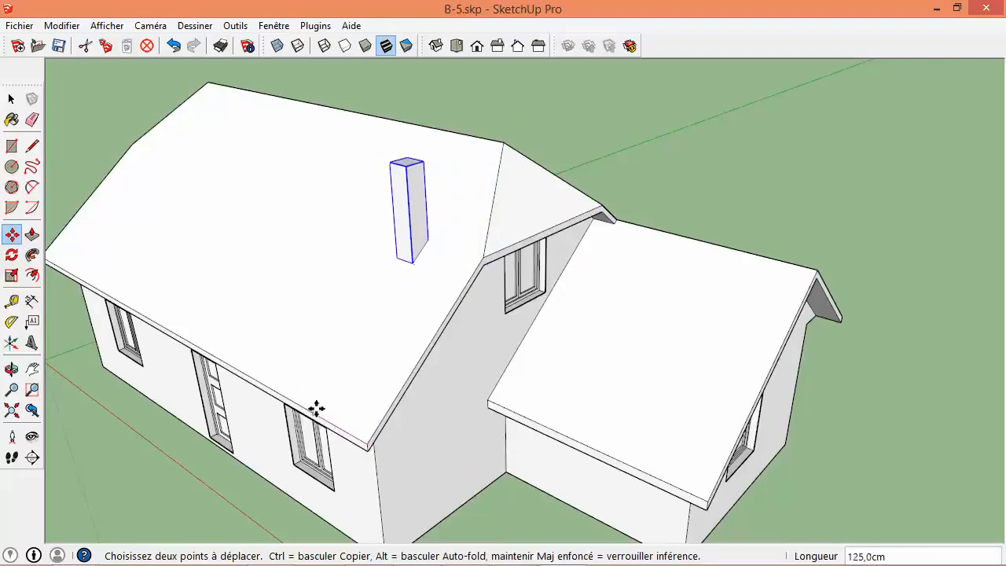
{"action": "type", "text": "150cm"}
{"action": "key", "text": "Return"}
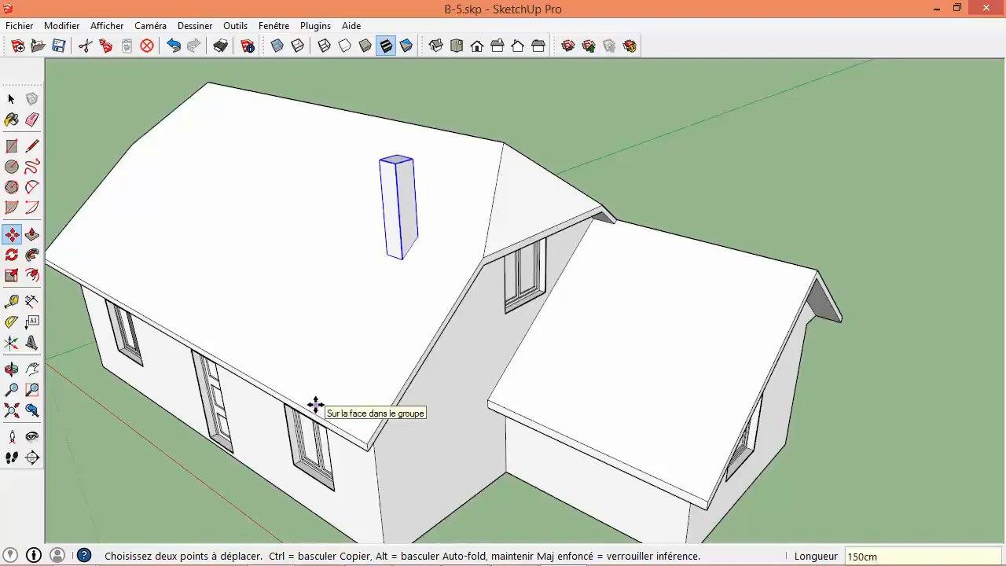
{"action": "key", "text": "space"}
{"action": "scroll", "coordinate": [535, 385], "scroll_direction": "down", "scroll_amount": 5}
{"action": "middle_click_drag", "start_coordinate": [555, 368], "coordinate": [496, 314]}
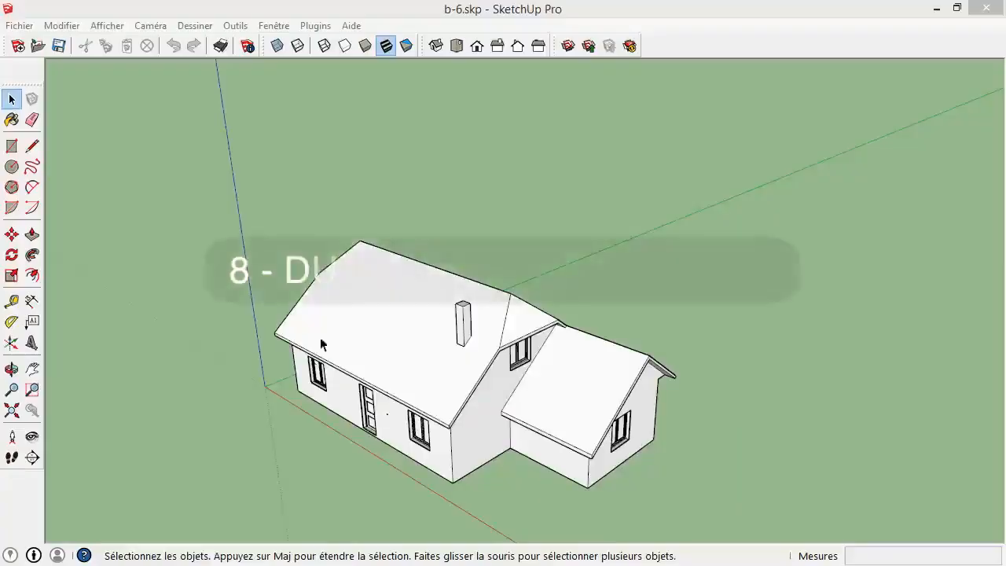
- Draw a 40 cm by 10 cm upright rectangle on the gable wall, starting from the roof's inner corner beside the window
{"action": "mouse_move", "coordinate": [503, 330]}
{"action": "middle_mouse_down"}
{"action": "mouse_move", "coordinate": [552, 403]}
{"action": "mouse_move", "coordinate": [578, 244]}
{"action": "mouse_move", "coordinate": [441, 275]}
{"action": "middle_mouse_up"}
{"action": "scroll", "coordinate": [323, 270], "scroll_direction": "up", "scroll_amount": 4}
{"action": "middle_click_drag", "start_coordinate": [323, 269], "coordinate": [432, 289]}
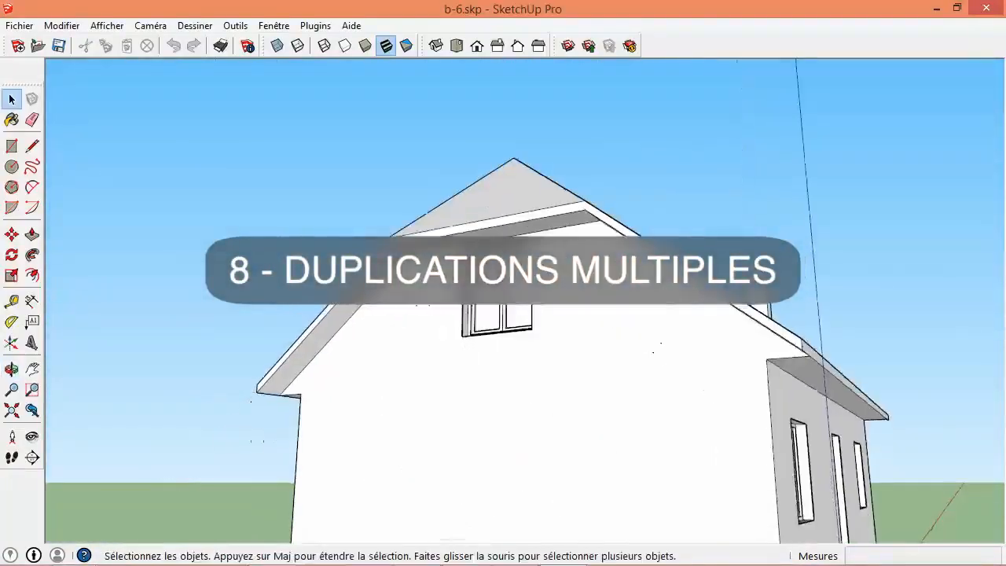
{"action": "scroll", "coordinate": [424, 283], "scroll_direction": "up", "scroll_amount": 3}
{"action": "left_click", "coordinate": [13, 147]}
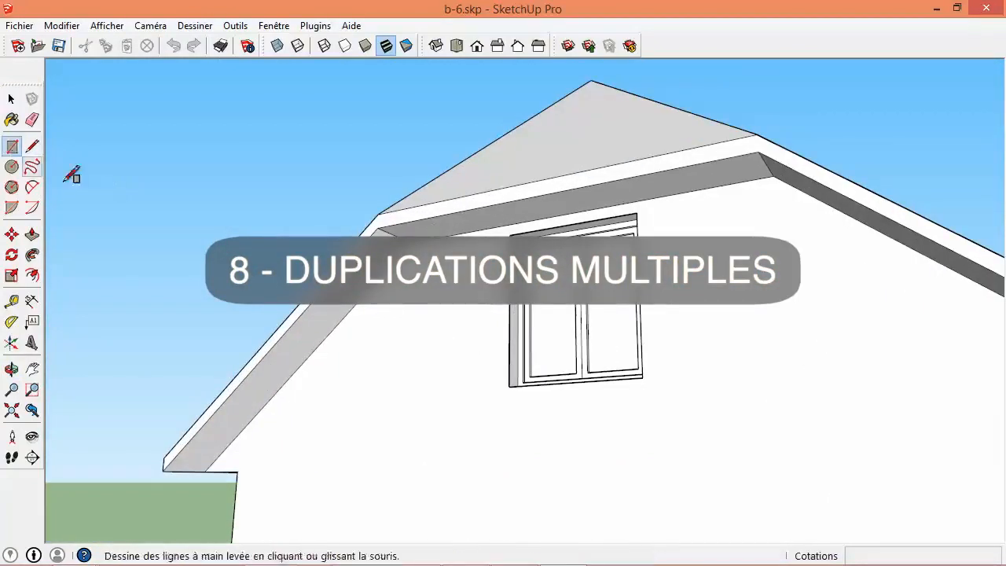
{"action": "left_click", "coordinate": [410, 244]}
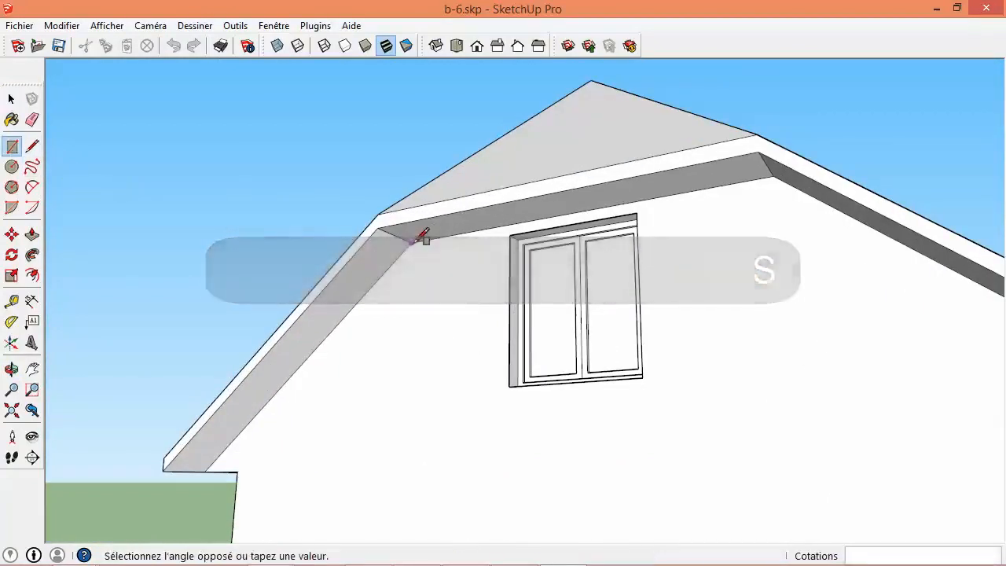
{"action": "left_click", "coordinate": [479, 422]}
{"action": "type", "text": "40cm;"}
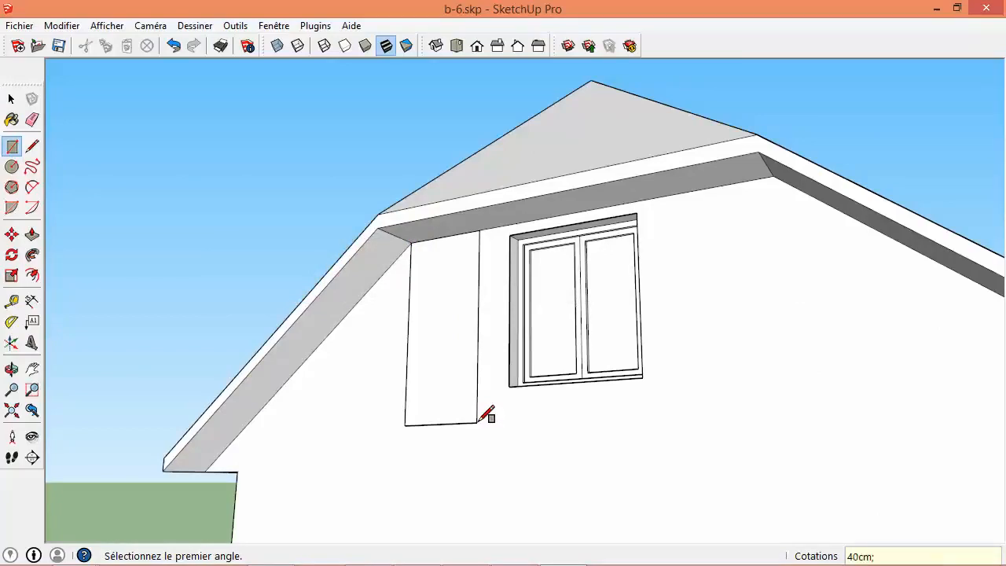
{"action": "type", "text": "10cm"}
{"action": "key", "text": "Return"}
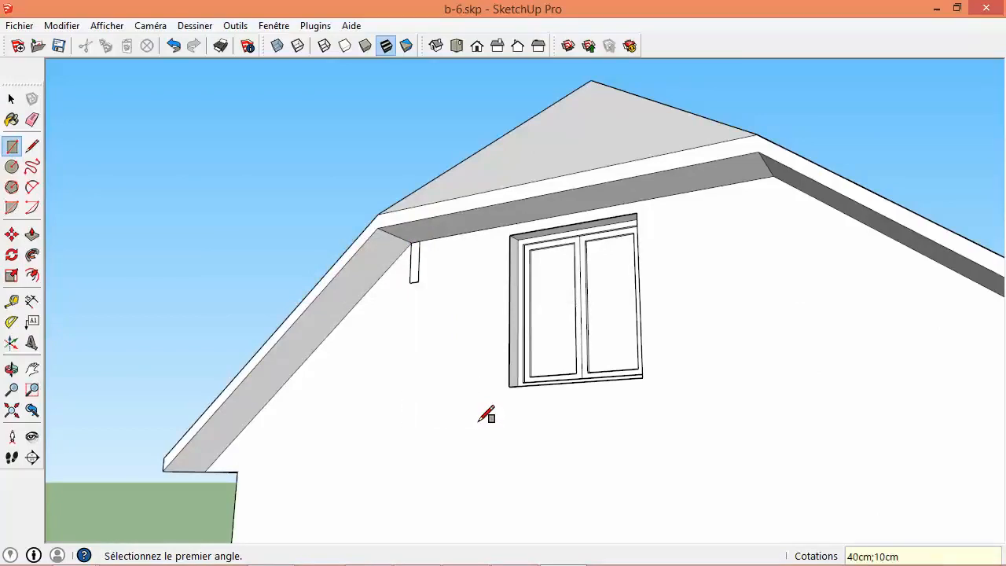
- Extrude the small rectangle 50 cm outward to the roof's outer edge with Push/Pull
{"action": "key", "text": "p"}
{"action": "left_click", "coordinate": [415, 277]}
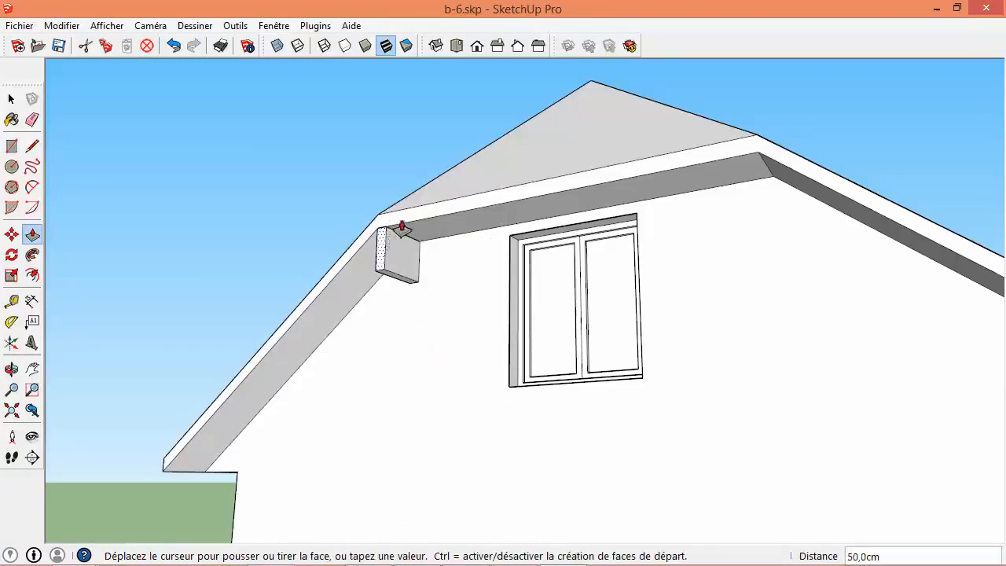
{"action": "left_click", "coordinate": [385, 240]}
- Select the whole beam and turn it into a component named "poutre A"
{"action": "left_click", "coordinate": [11, 99]}
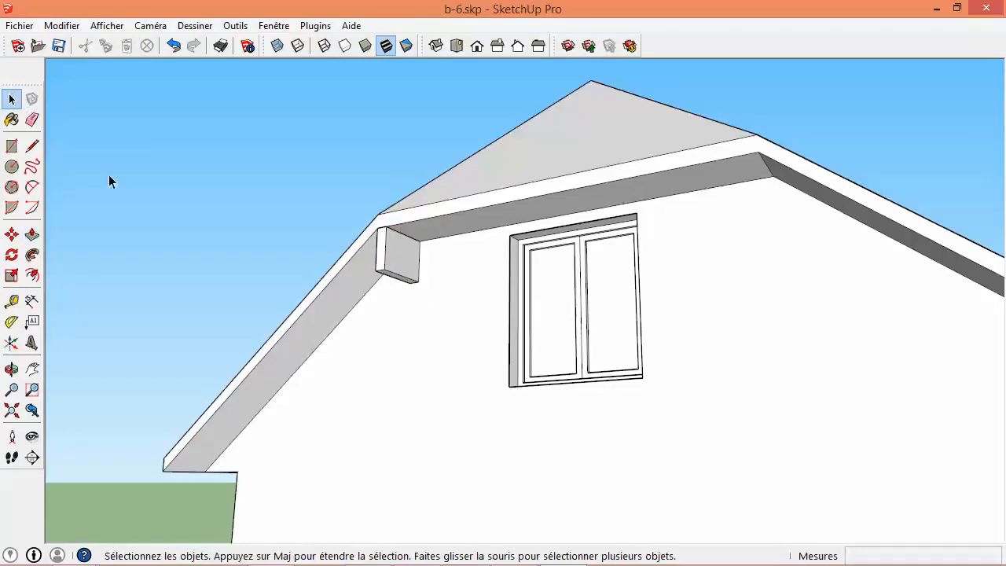
{"action": "left_click", "coordinate": [400, 257]}
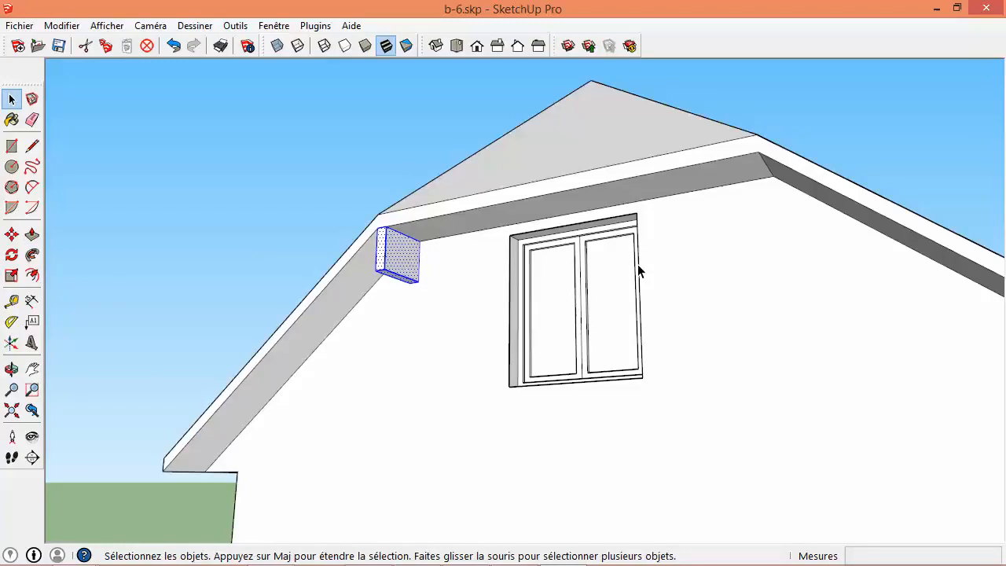
{"action": "right_click", "coordinate": [414, 256]}
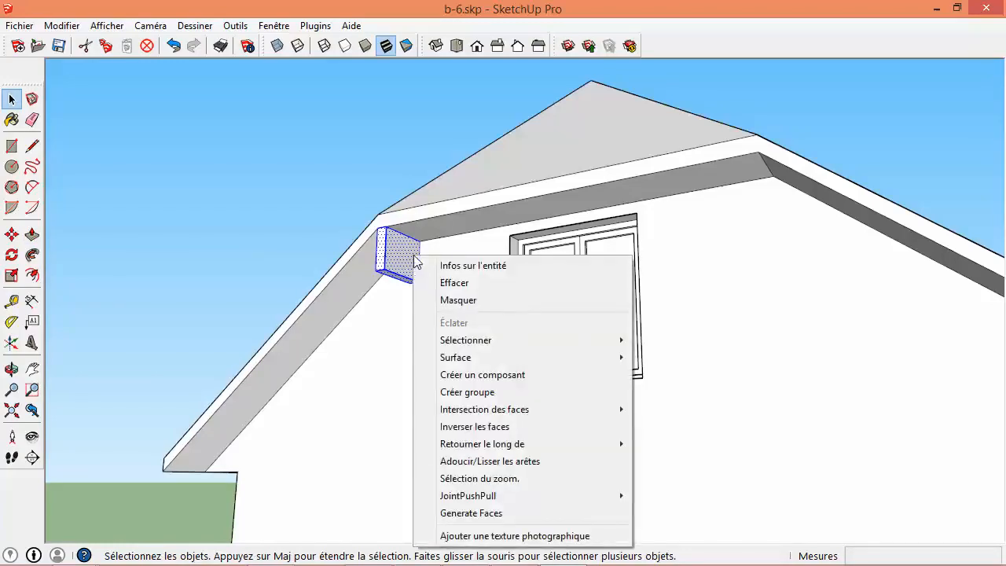
{"action": "left_click", "coordinate": [488, 381]}
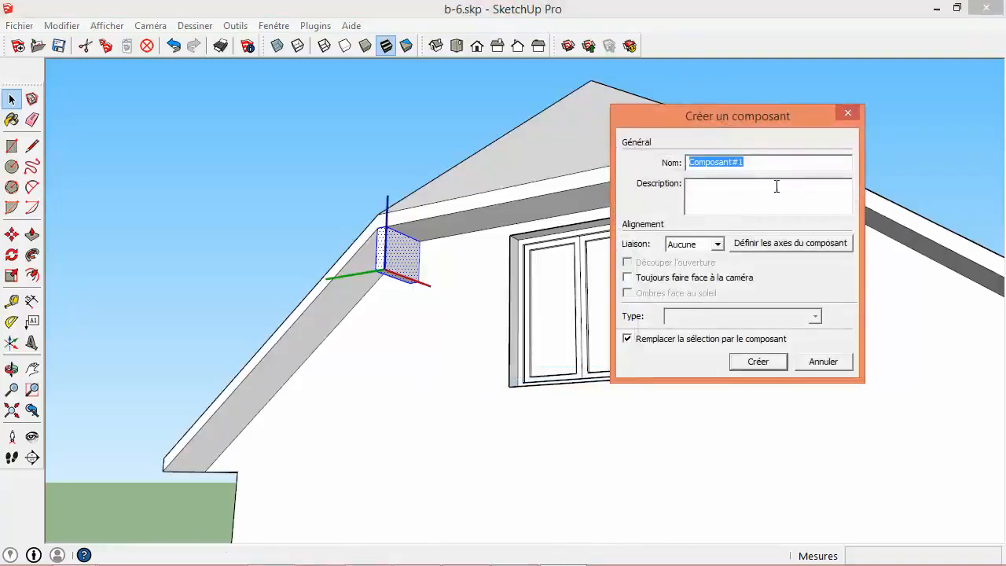
{"action": "type", "text": "poutre A"}
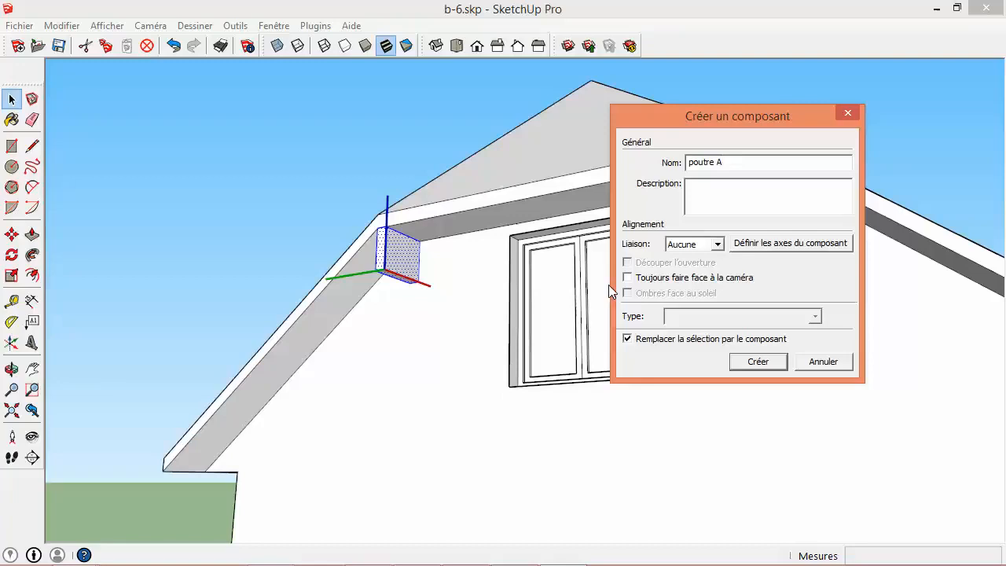
{"action": "left_click", "coordinate": [759, 363]}
- Copy the beam by its upper corner to the opposite end of the clipped gable's horizontal roof edge
{"action": "middle_click_drag", "start_coordinate": [489, 318], "coordinate": [552, 404]}
{"action": "key", "text": "m"}
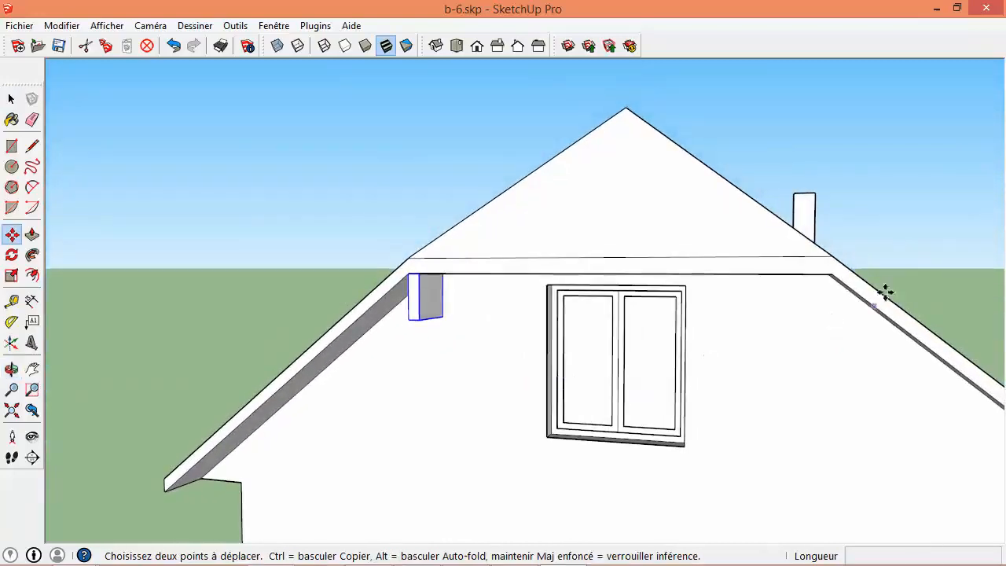
{"action": "scroll", "coordinate": [438, 295], "scroll_direction": "up", "scroll_amount": 3}
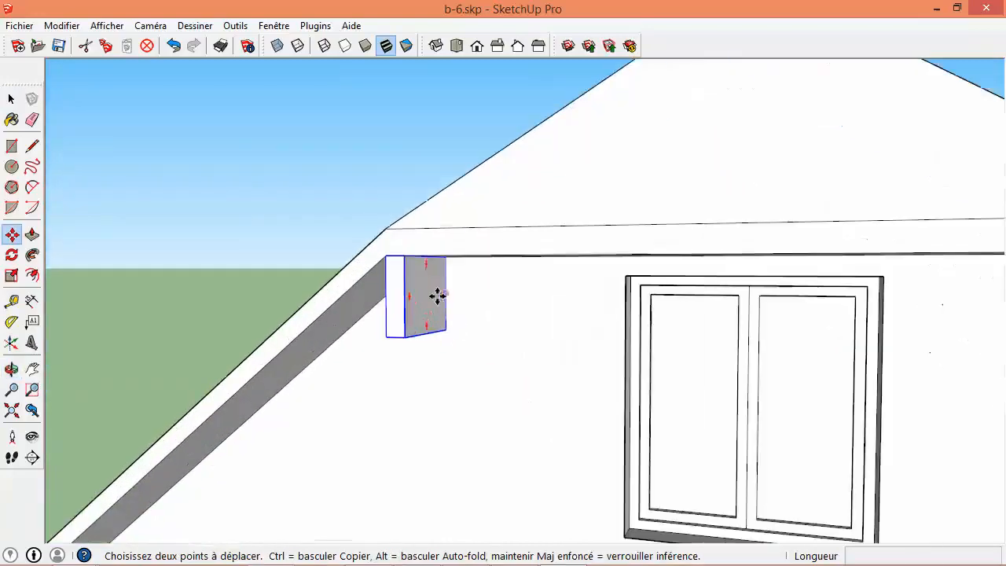
{"action": "left_click", "coordinate": [403, 258]}
{"action": "scroll", "coordinate": [401, 290], "scroll_direction": "down", "scroll_amount": 4}
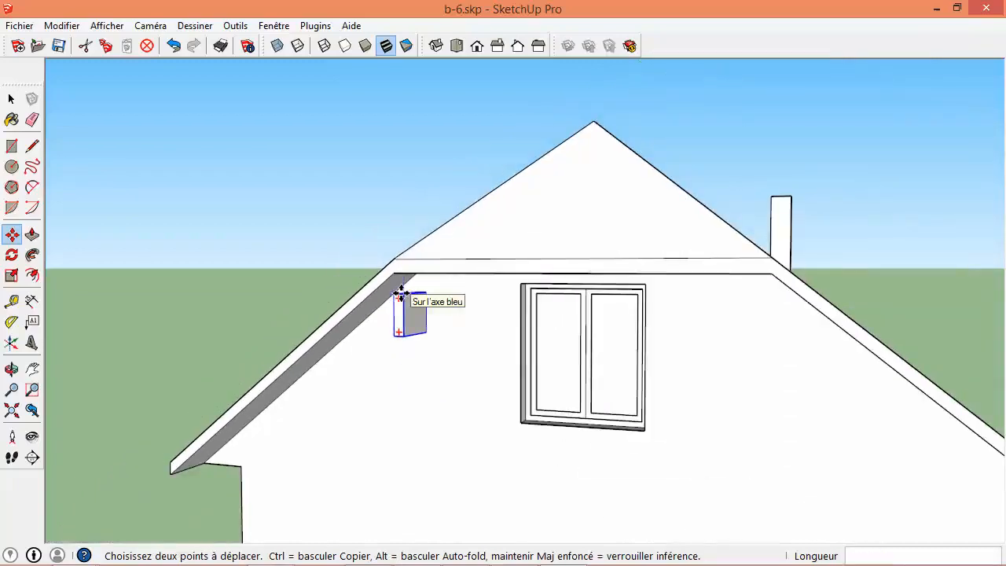
{"action": "left_click", "coordinate": [401, 292], "text": "ctrl"}
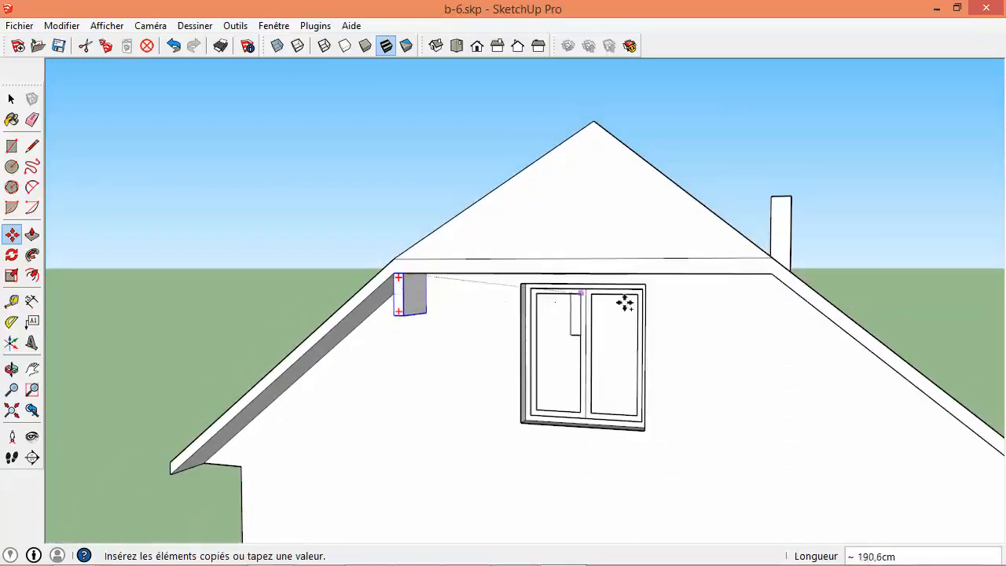
{"action": "left_click", "coordinate": [771, 273]}
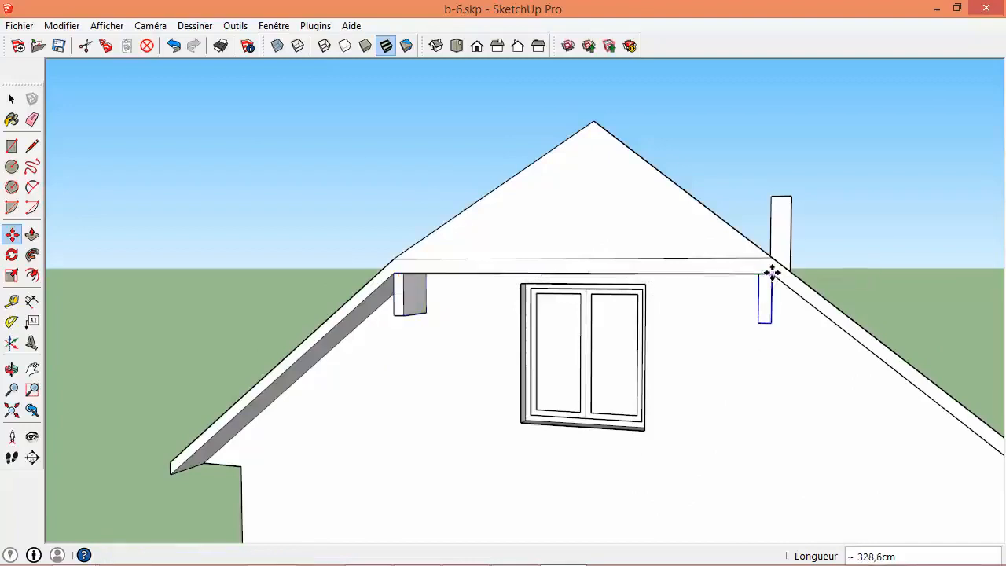
{"action": "key", "text": "space"}
- Flip the copied beam along the component's green axis
{"action": "middle_click_drag", "start_coordinate": [764, 288], "coordinate": [697, 218]}
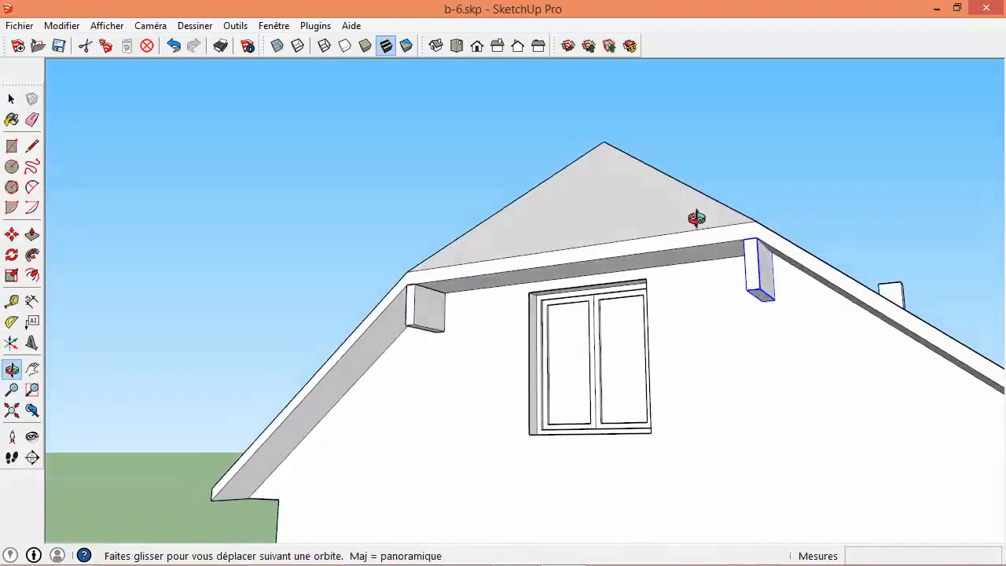
{"action": "scroll", "coordinate": [702, 227], "scroll_direction": "down", "scroll_amount": 3}
{"action": "scroll", "coordinate": [702, 228], "scroll_direction": "down", "scroll_amount": 2}
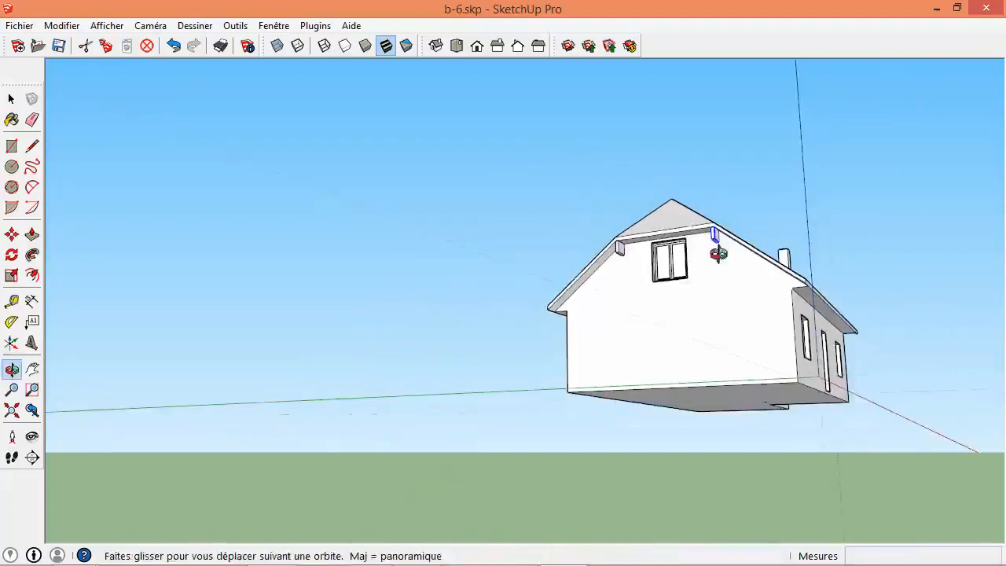
{"action": "middle_click_drag", "start_coordinate": [719, 252], "coordinate": [705, 394]}
{"action": "scroll", "coordinate": [713, 289], "scroll_direction": "up", "scroll_amount": 2}
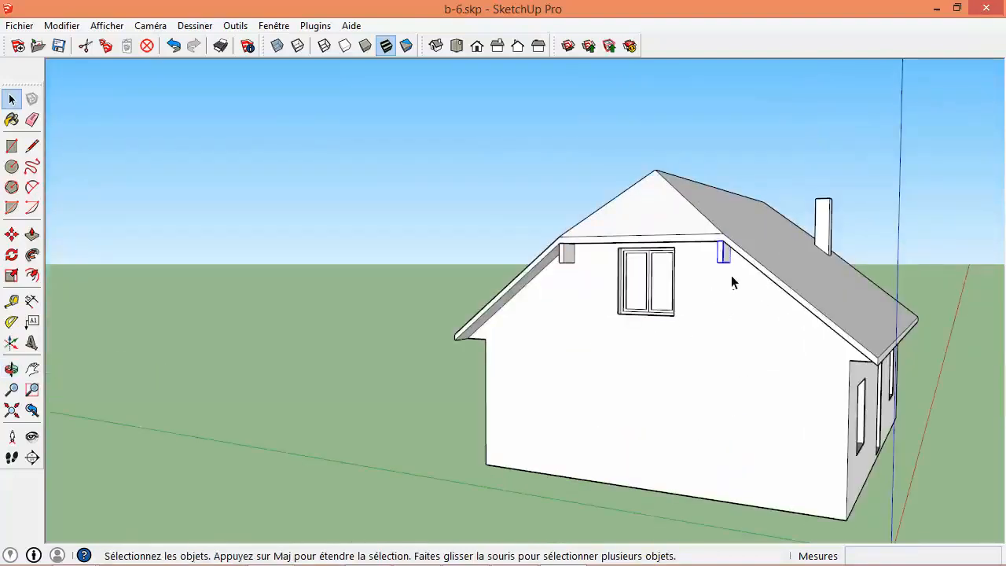
{"action": "right_click", "coordinate": [724, 256]}
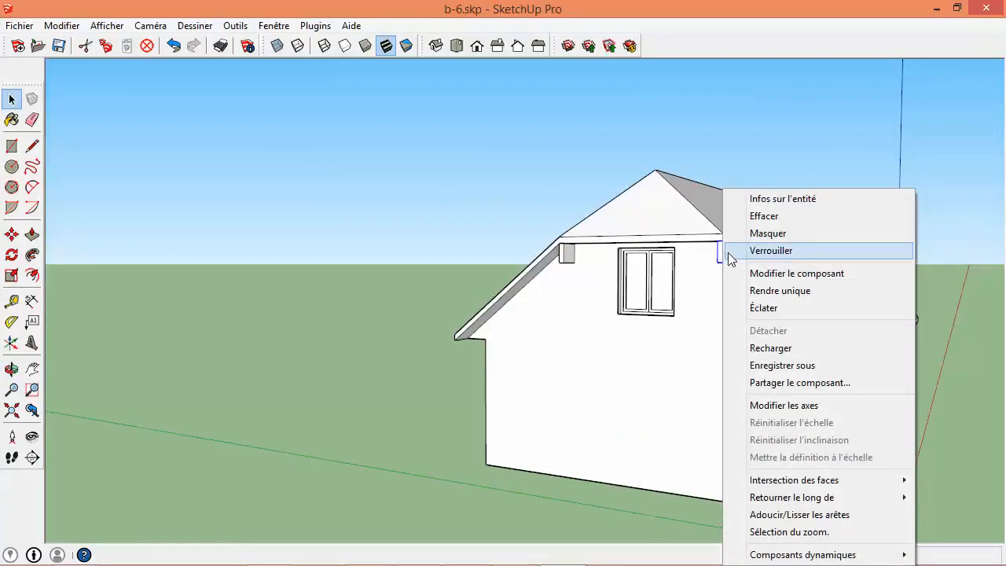
{"action": "mouse_move", "coordinate": [818, 501]}
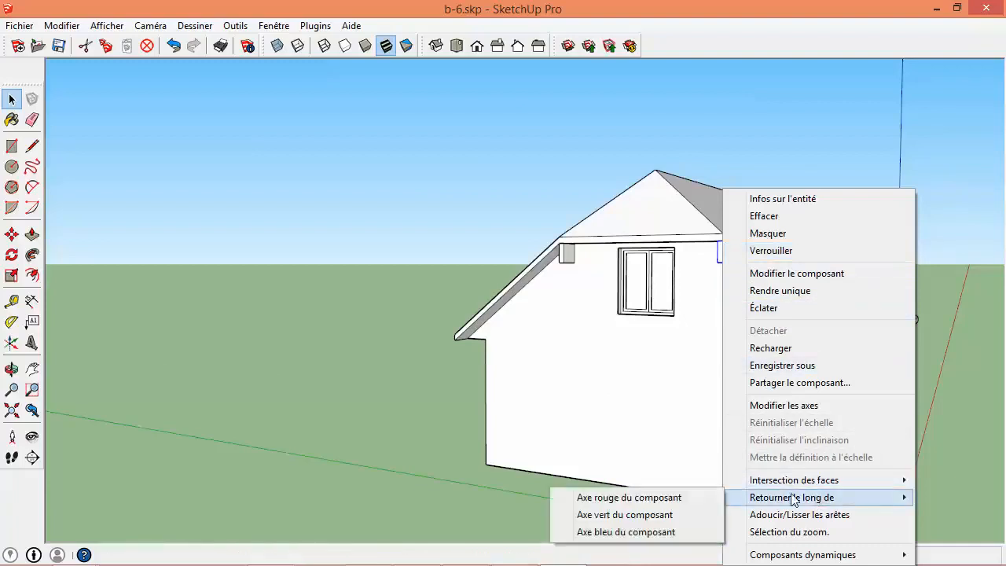
{"action": "left_click", "coordinate": [645, 516]}
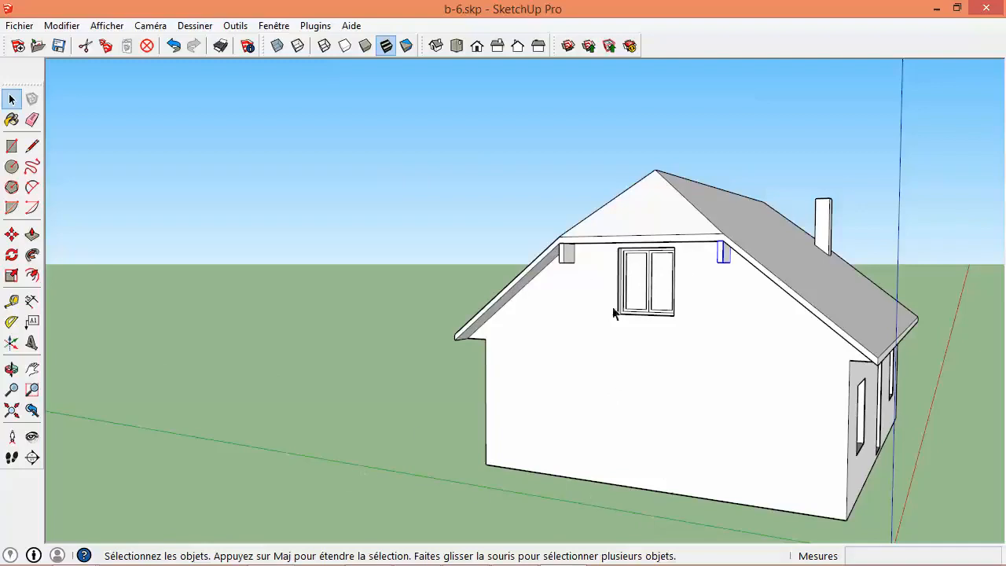
{"action": "scroll", "coordinate": [576, 265], "scroll_direction": "up", "scroll_amount": 2}
{"action": "scroll", "coordinate": [568, 265], "scroll_direction": "down", "scroll_amount": 3}
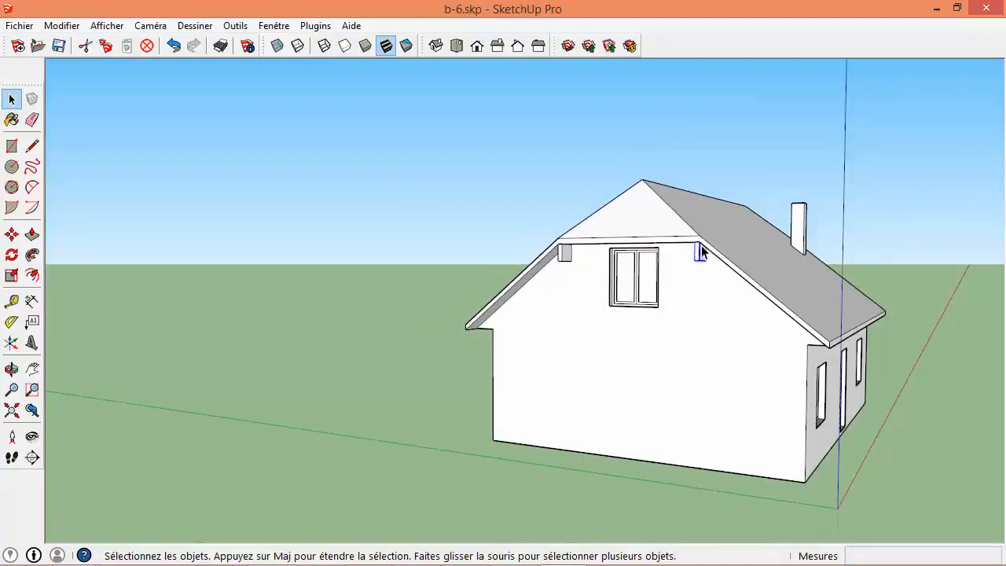
- Edit the original beam component and try cutting a rectangular notch through the upper corner of its side face
{"action": "scroll", "coordinate": [562, 262], "scroll_direction": "up", "scroll_amount": 3}
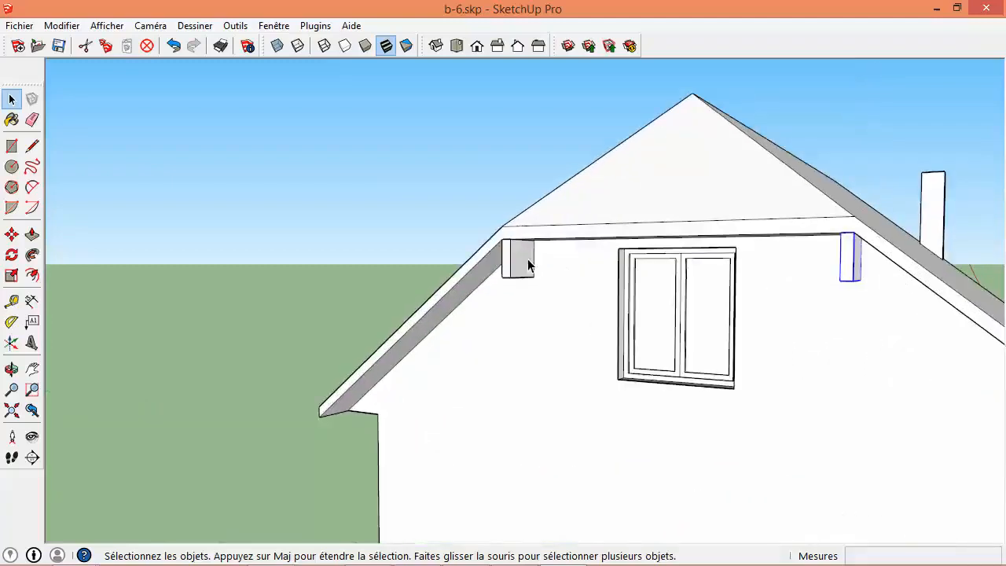
{"action": "double_click", "coordinate": [528, 259]}
{"action": "scroll", "coordinate": [527, 265], "scroll_direction": "up", "scroll_amount": 1}
{"action": "key", "text": "r"}
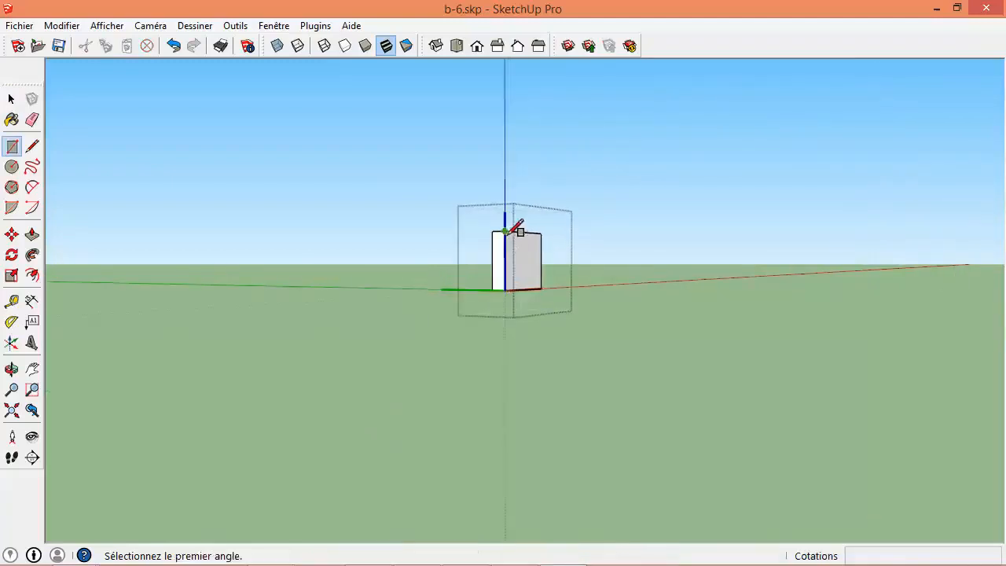
{"action": "left_click", "coordinate": [506, 233]}
{"action": "left_click", "coordinate": [523, 253]}
{"action": "key", "text": "p"}
{"action": "left_click", "coordinate": [521, 250]}
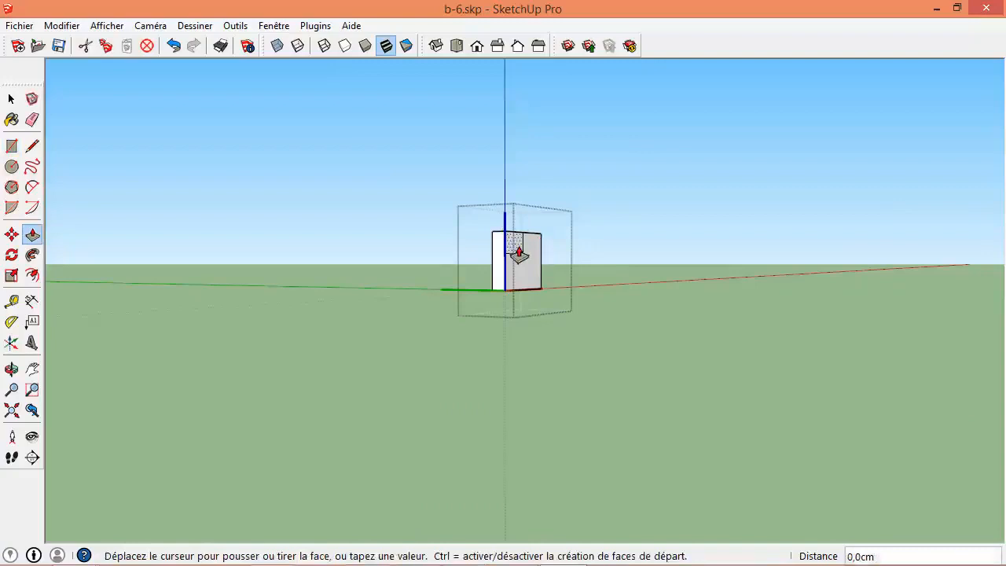
{"action": "left_click", "coordinate": [564, 246]}
{"action": "key", "text": "space"}
{"action": "left_click", "coordinate": [518, 397]}
{"action": "scroll", "coordinate": [519, 391], "scroll_direction": "down", "scroll_amount": 2}
{"action": "middle_click_drag", "start_coordinate": [774, 339], "coordinate": [1002, 180]}
{"action": "middle_click_drag", "start_coordinate": [735, 272], "coordinate": [747, 258]}
{"action": "left_click_drag", "start_coordinate": [507, 220], "coordinate": [514, 334]}
{"action": "key", "text": "space"}
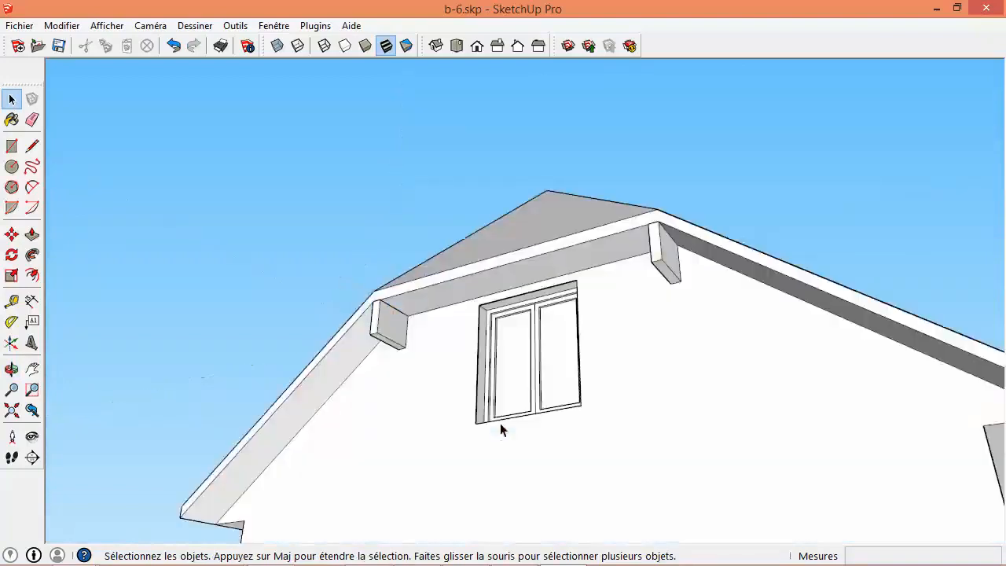
- Place a horizontal guide on the gable wall 173 cm below the roof's horizontal lower edge
{"action": "middle_click_drag", "start_coordinate": [501, 426], "coordinate": [599, 280]}
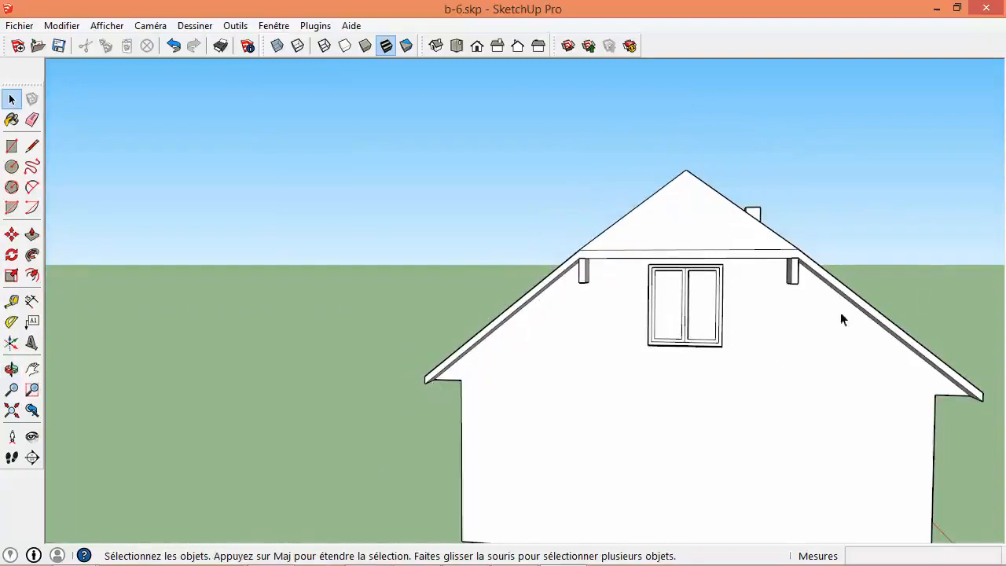
{"action": "middle_click_drag", "start_coordinate": [775, 296], "coordinate": [606, 315]}
{"action": "scroll", "coordinate": [369, 308], "scroll_direction": "down", "scroll_amount": 1}
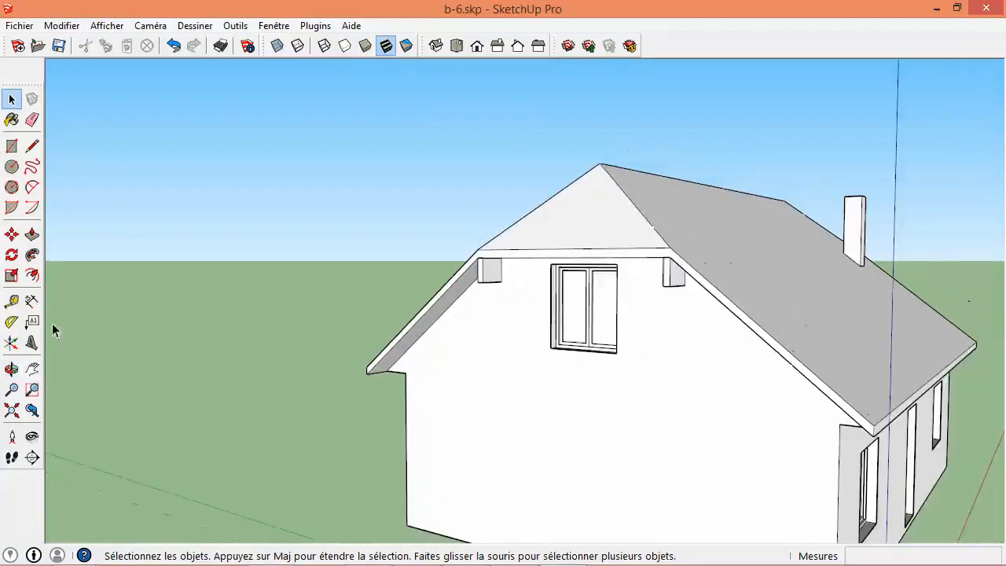
{"action": "left_click", "coordinate": [14, 303]}
{"action": "scroll", "coordinate": [285, 318], "scroll_direction": "up", "scroll_amount": 2}
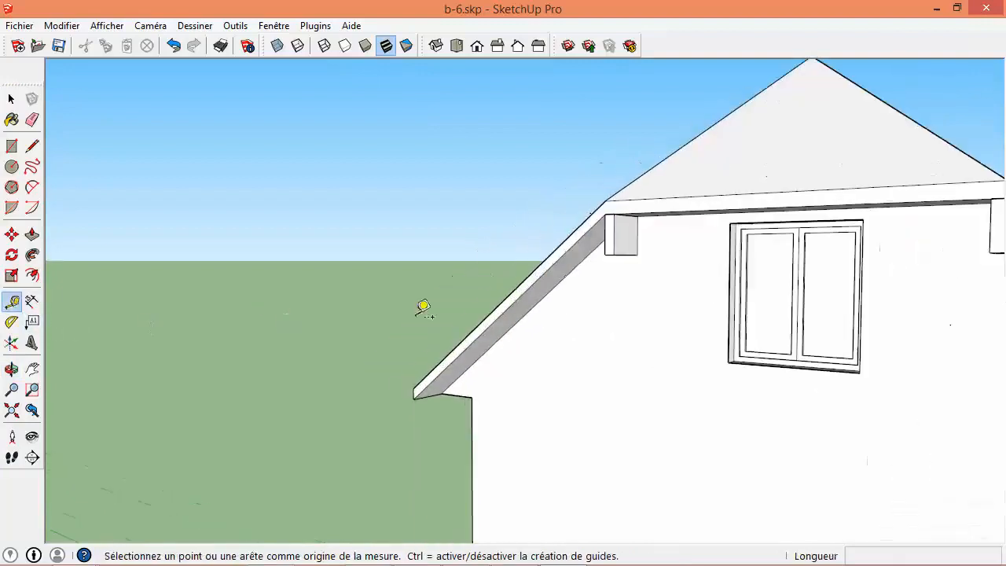
{"action": "left_click", "coordinate": [650, 212]}
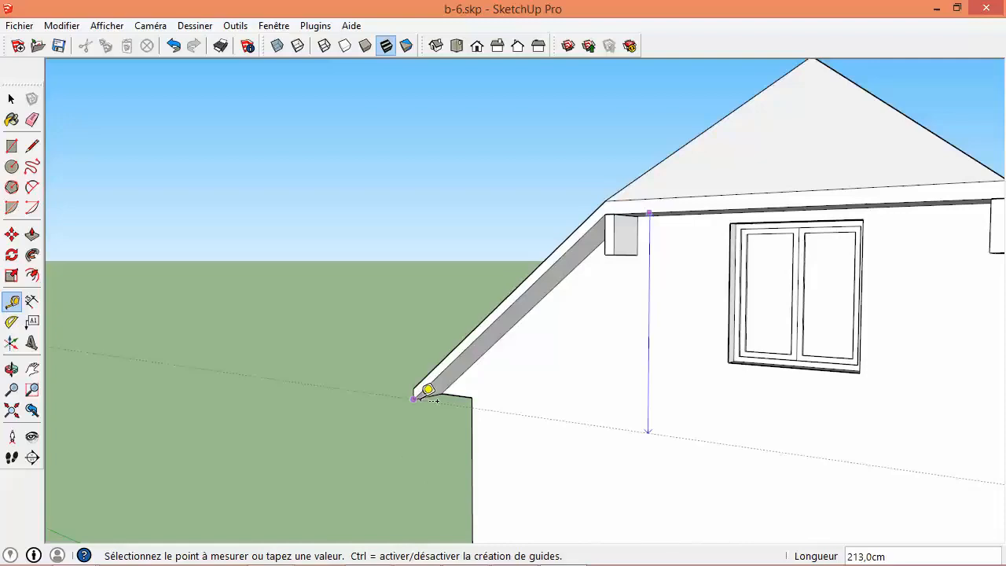
{"action": "type", "text": "173cm"}
{"action": "key", "text": "Return"}
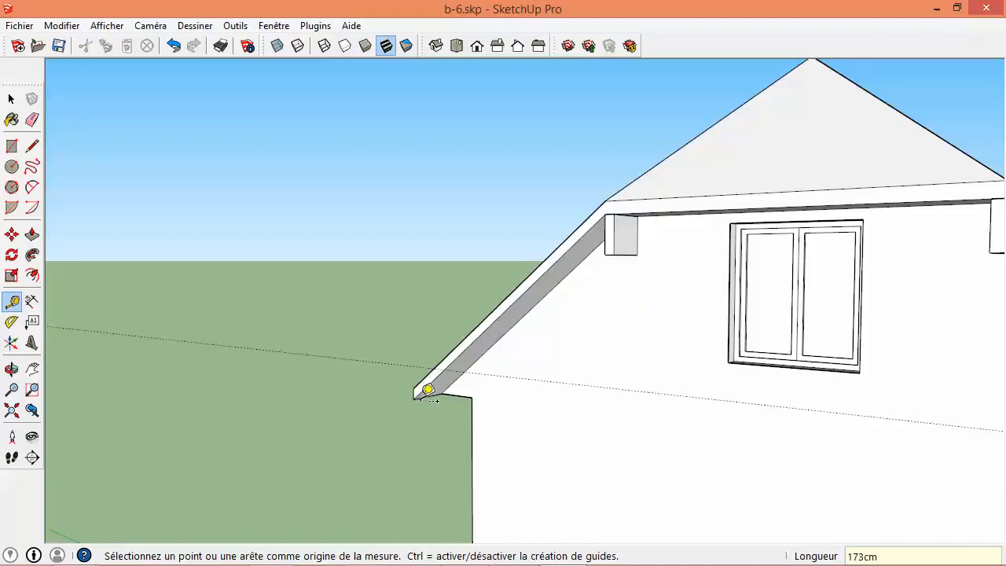
{"action": "key", "text": "space"}
- Copy the beam at the gable's left upper corner down the sloping roof edge to the guide, dividing the distance with /3
{"action": "middle_click_drag", "start_coordinate": [421, 400], "coordinate": [605, 268]}
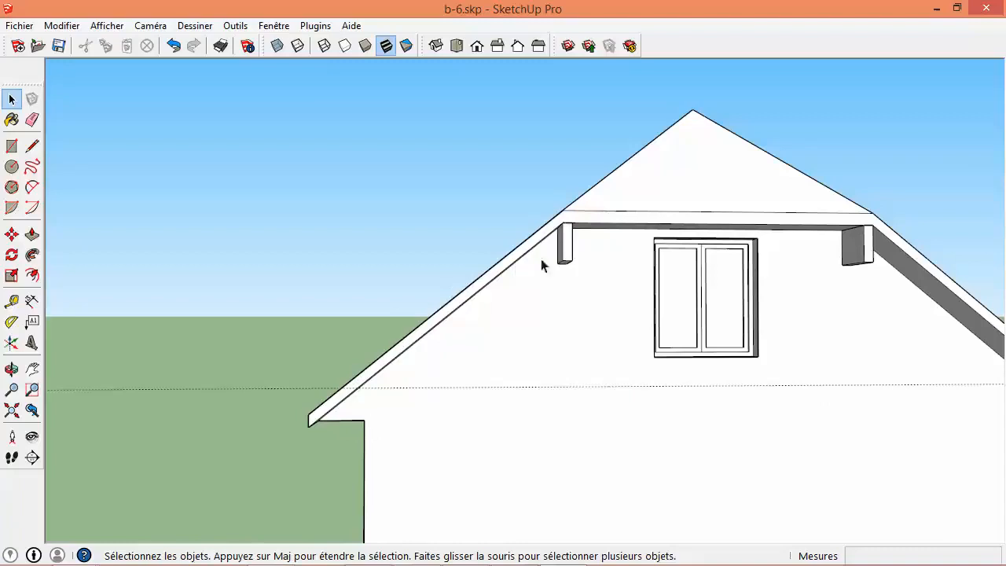
{"action": "left_click", "coordinate": [566, 254]}
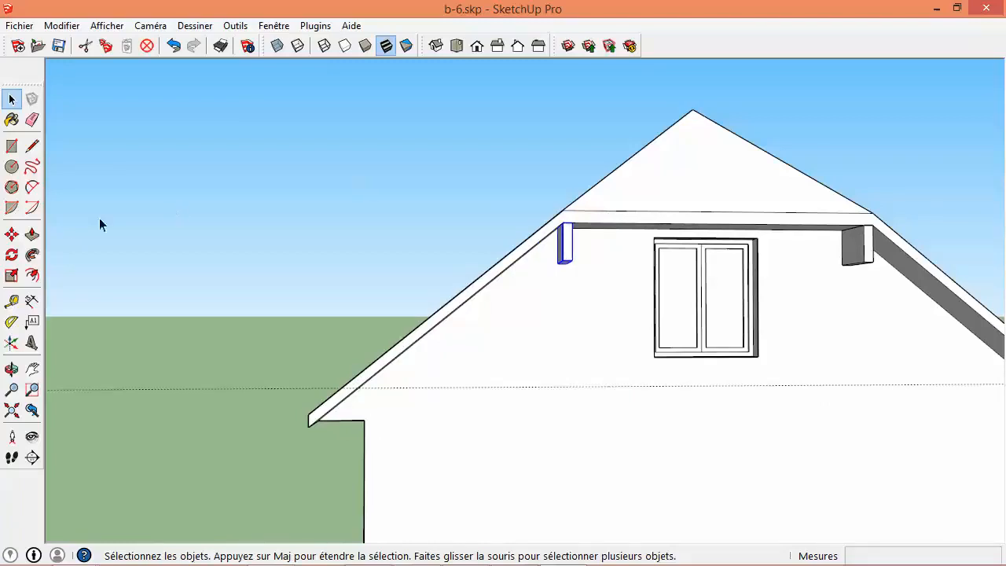
{"action": "left_click", "coordinate": [12, 235]}
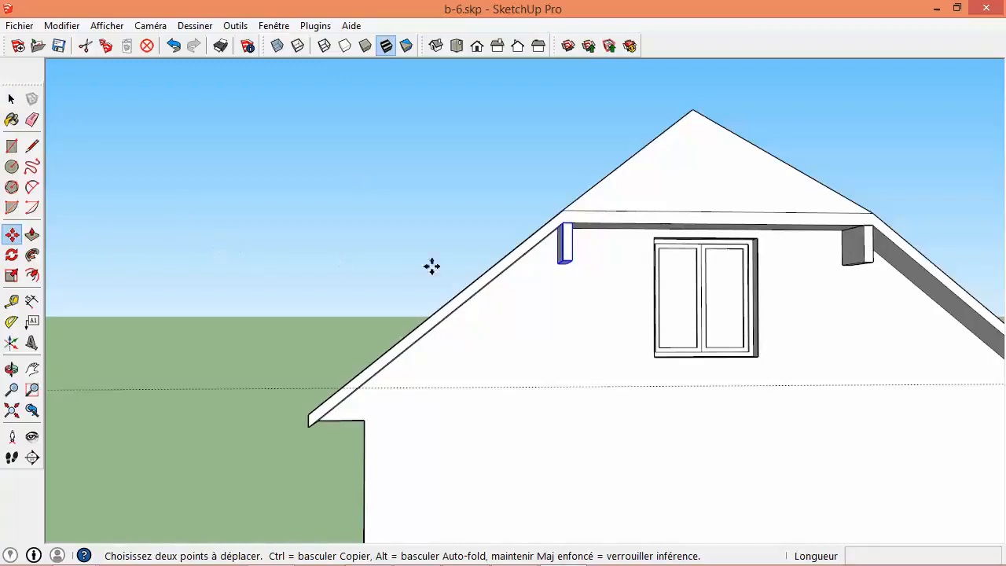
{"action": "left_click", "coordinate": [561, 224]}
{"action": "key", "text": "ctrl"}
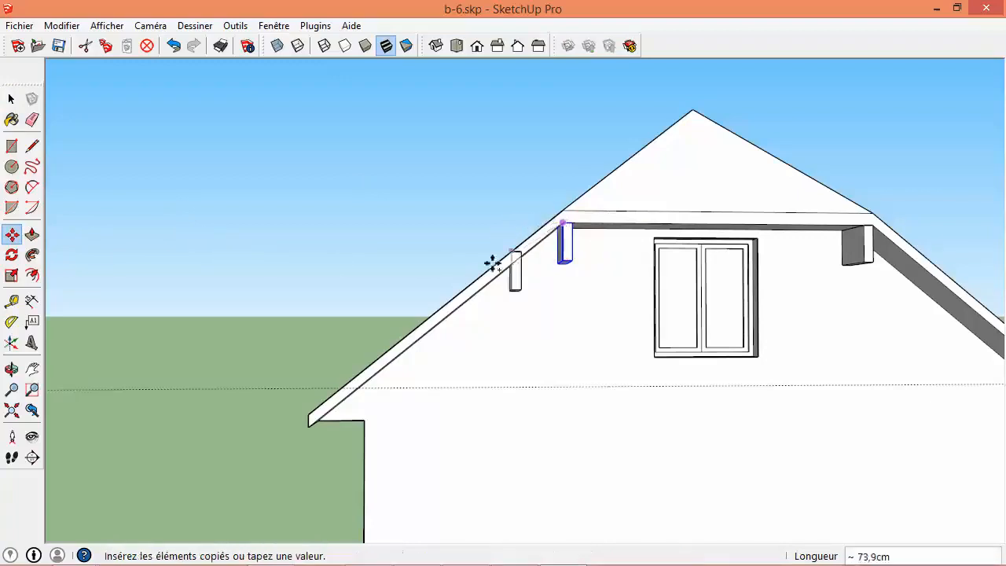
{"action": "left_click", "coordinate": [362, 387]}
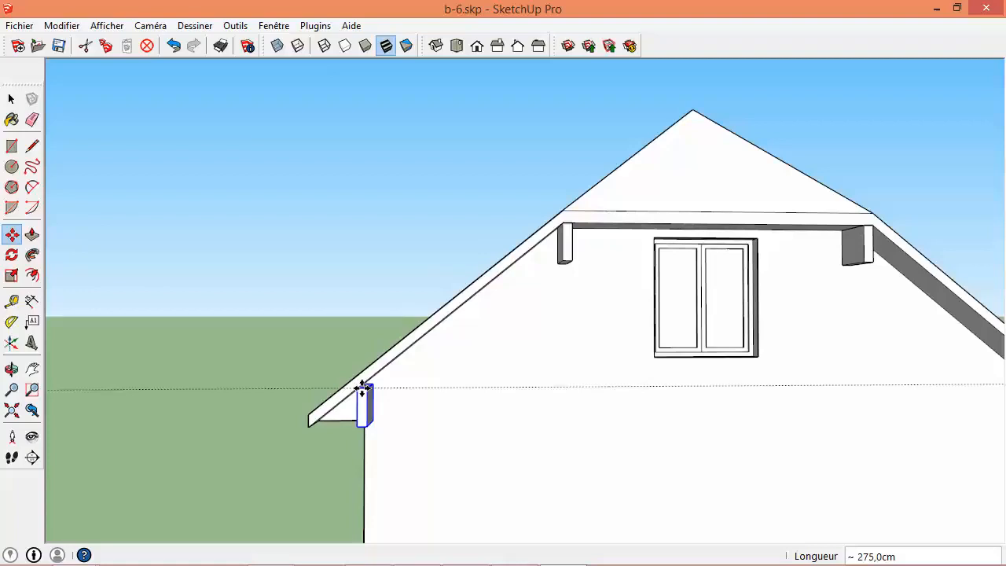
{"action": "type", "text": "/3"}
{"action": "key", "text": "Return"}
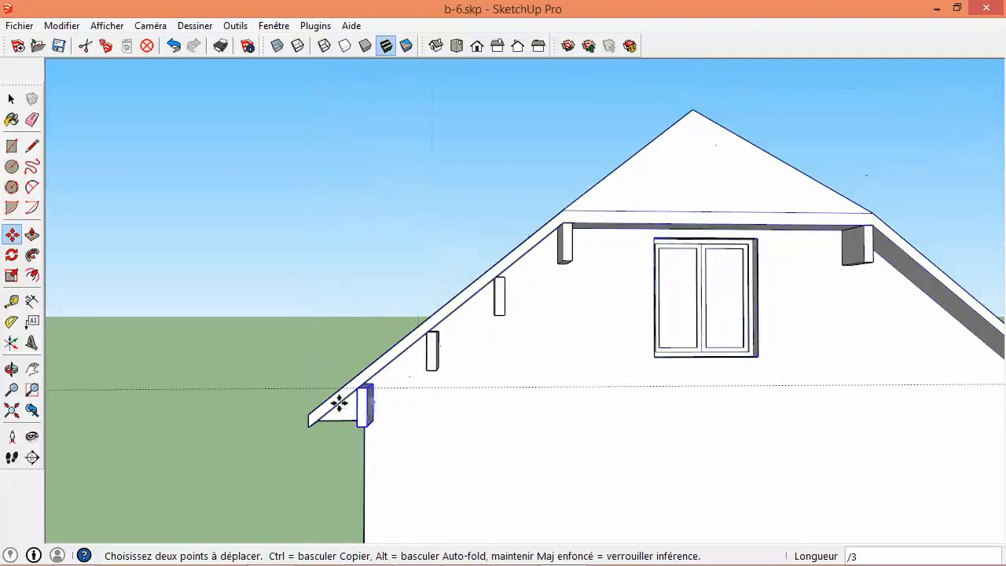
{"action": "left_click", "coordinate": [13, 100]}
- Copy the beam at the gable's right upper corner down its roof slope to the guide, dividing the distance with /3
{"action": "middle_click_drag", "start_coordinate": [363, 376], "coordinate": [370, 338]}
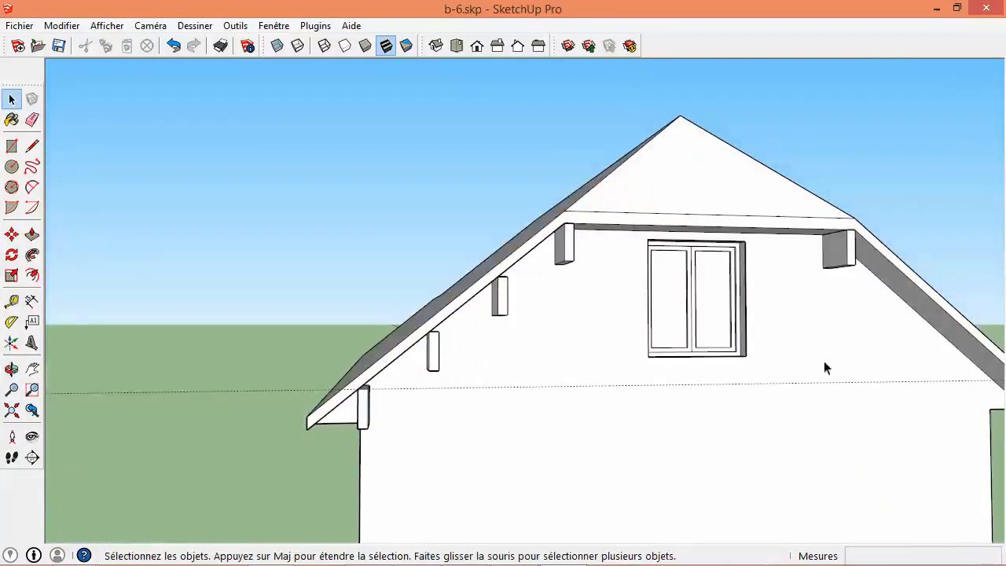
{"action": "middle_click_drag", "start_coordinate": [934, 330], "coordinate": [565, 233], "text": "shift"}
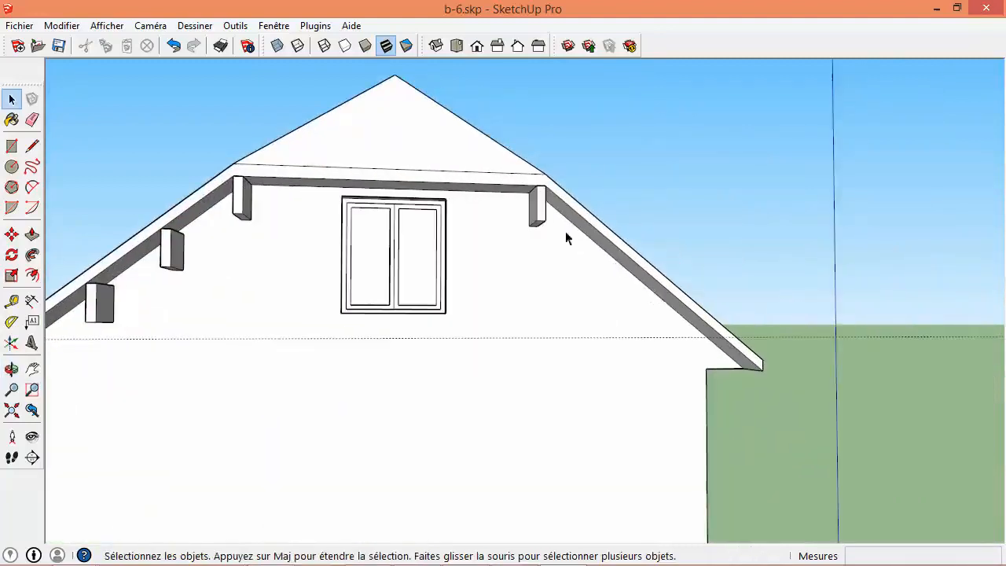
{"action": "left_click", "coordinate": [536, 211]}
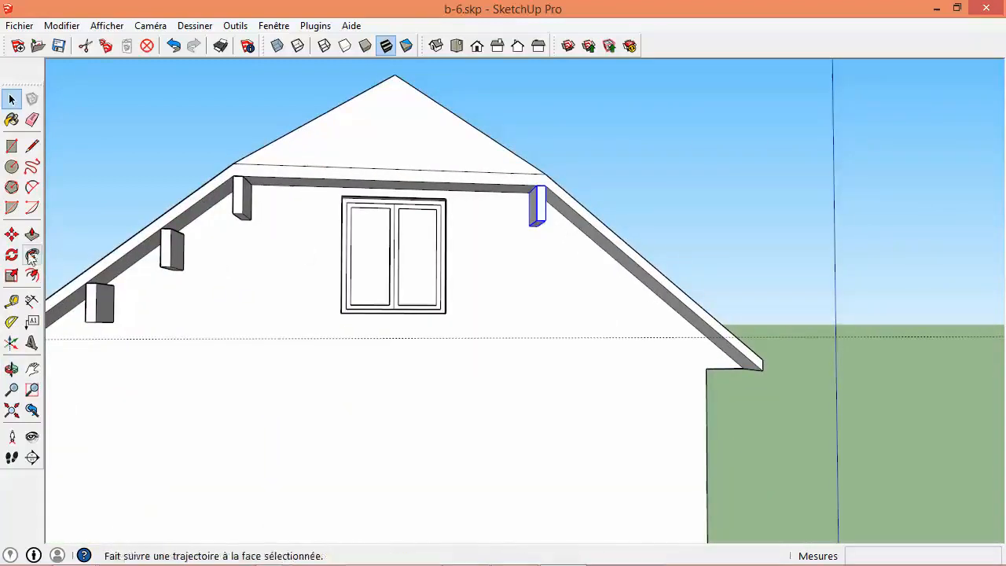
{"action": "left_click", "coordinate": [12, 235]}
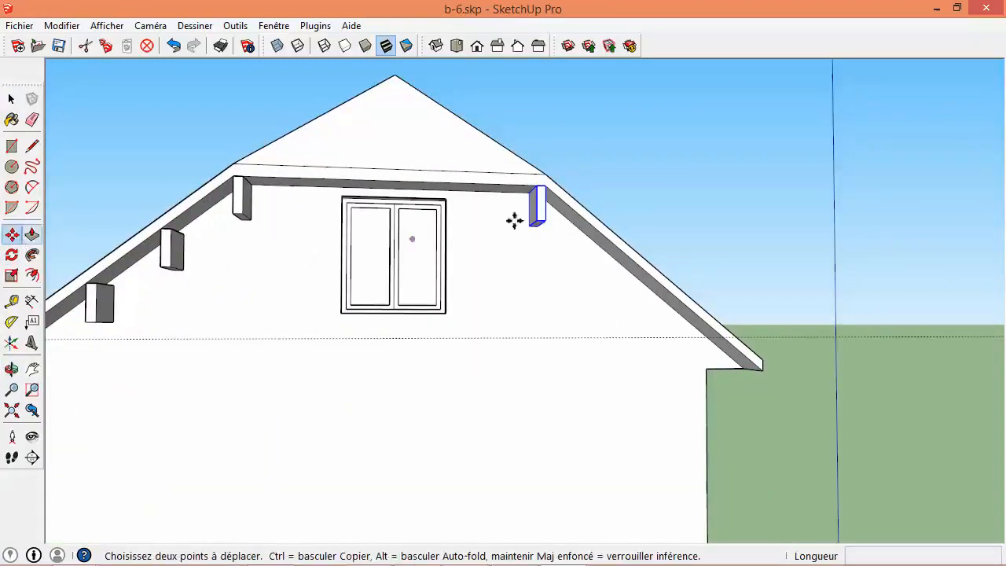
{"action": "left_click", "coordinate": [543, 186]}
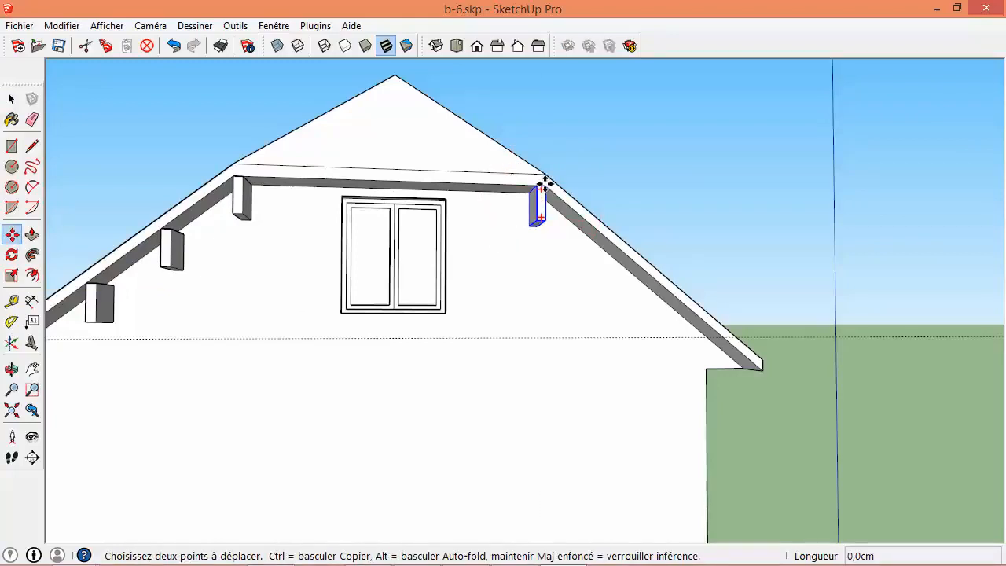
{"action": "key", "text": "ctrl"}
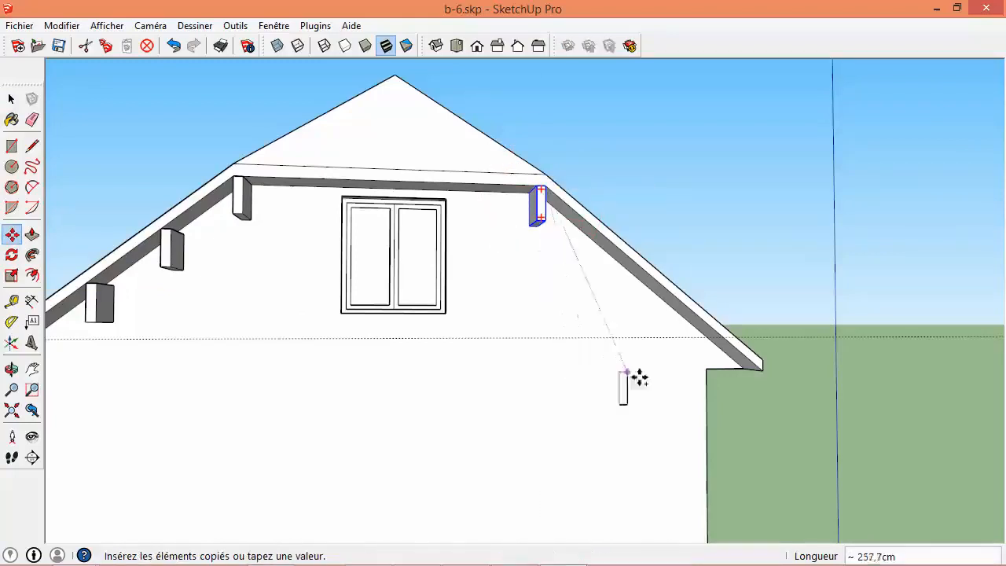
{"action": "left_click", "coordinate": [729, 339]}
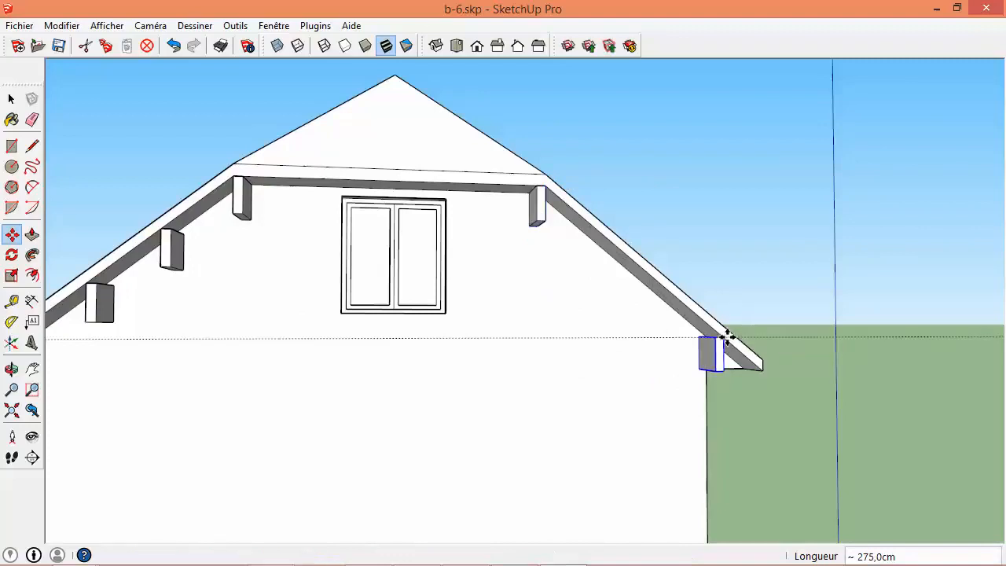
{"action": "type", "text": "/3"}
{"action": "key", "text": "Return"}
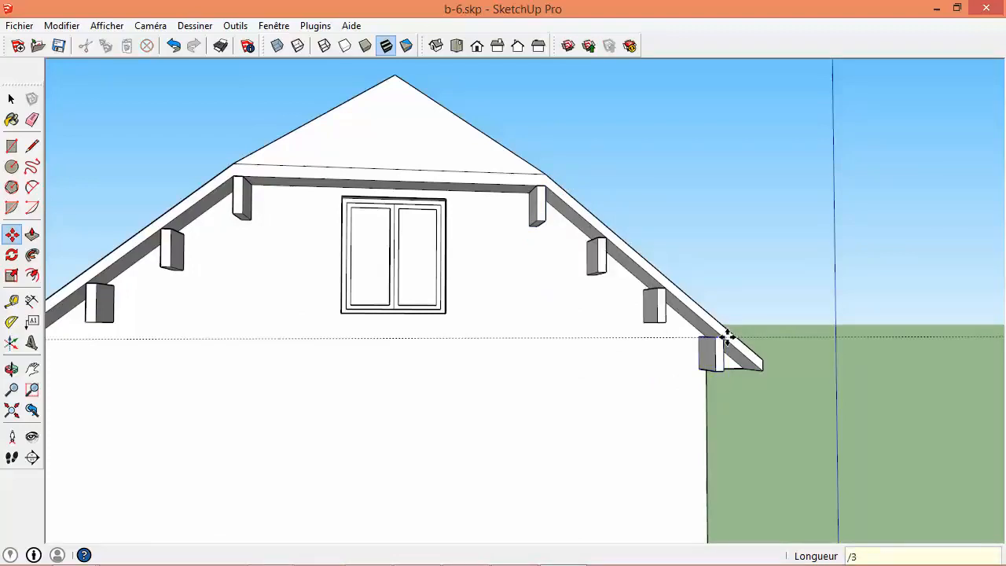
{"action": "key", "text": "space"}
- Erase the horizontal guide line crossing the gable wall
{"action": "scroll", "coordinate": [727, 336], "scroll_direction": "down", "scroll_amount": 5}
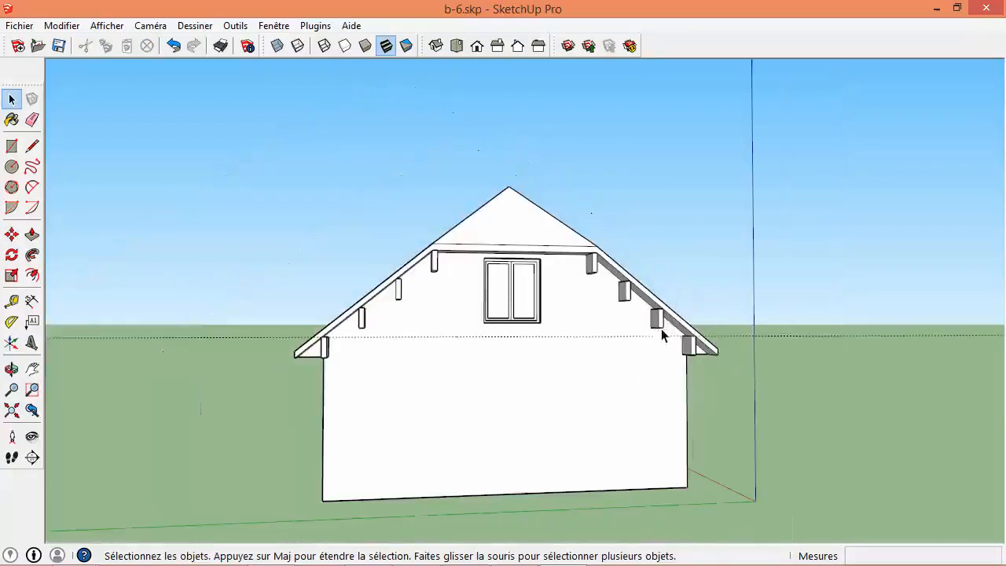
{"action": "middle_click_drag", "start_coordinate": [383, 349], "coordinate": [423, 385]}
{"action": "scroll", "coordinate": [334, 348], "scroll_direction": "up", "scroll_amount": 6}
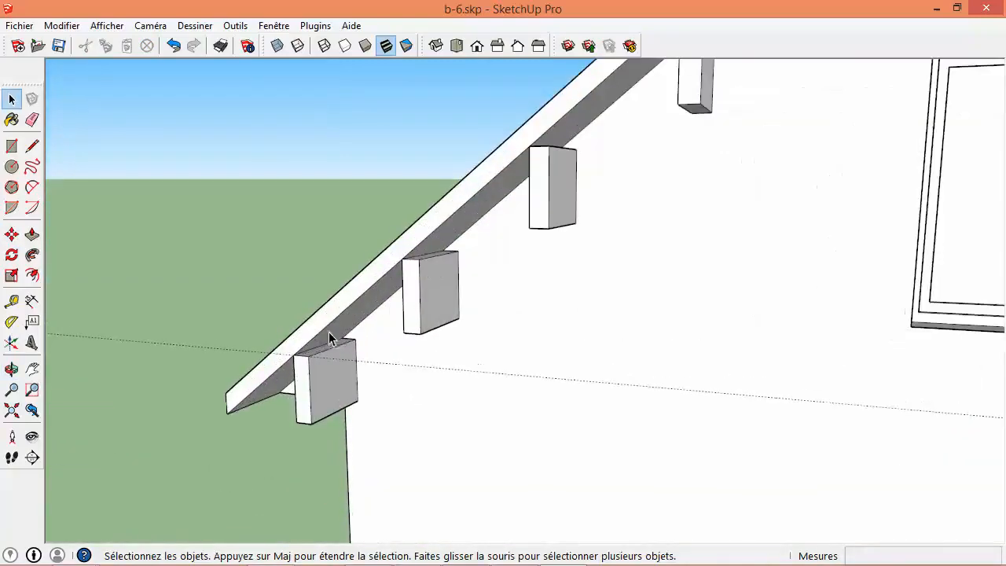
{"action": "scroll", "coordinate": [337, 348], "scroll_direction": "down", "scroll_amount": 5}
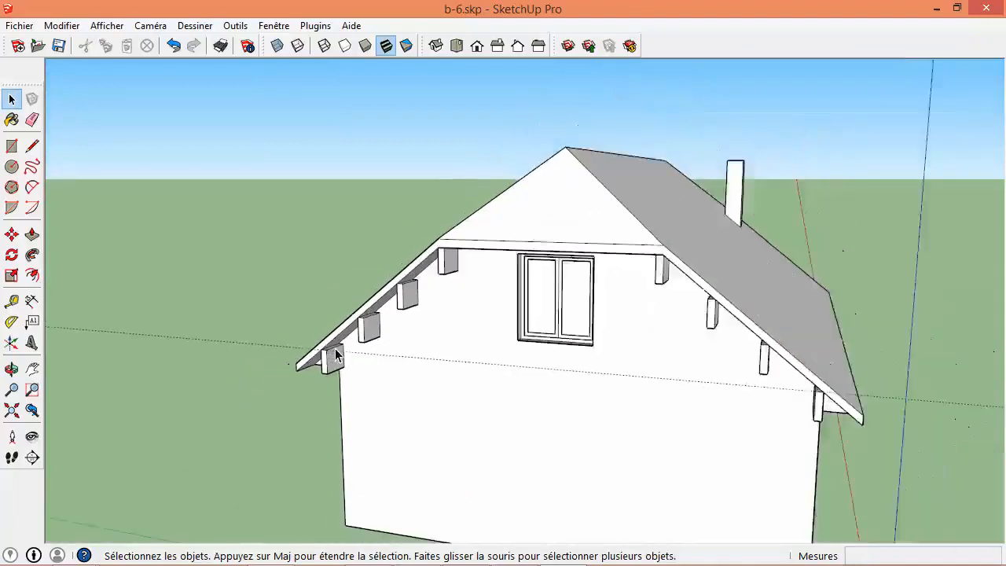
{"action": "left_click", "coordinate": [31, 120]}
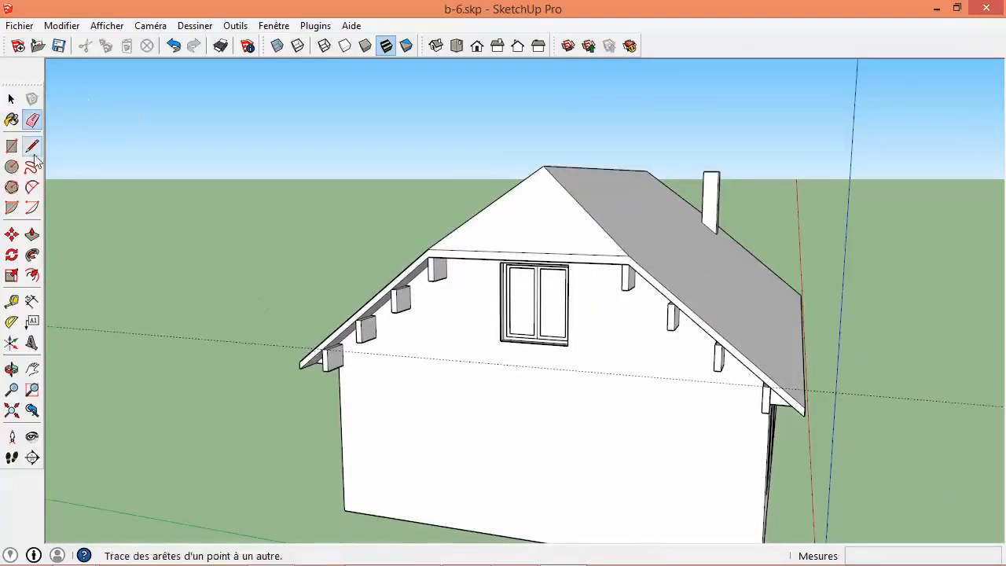
{"action": "left_click", "coordinate": [232, 340]}
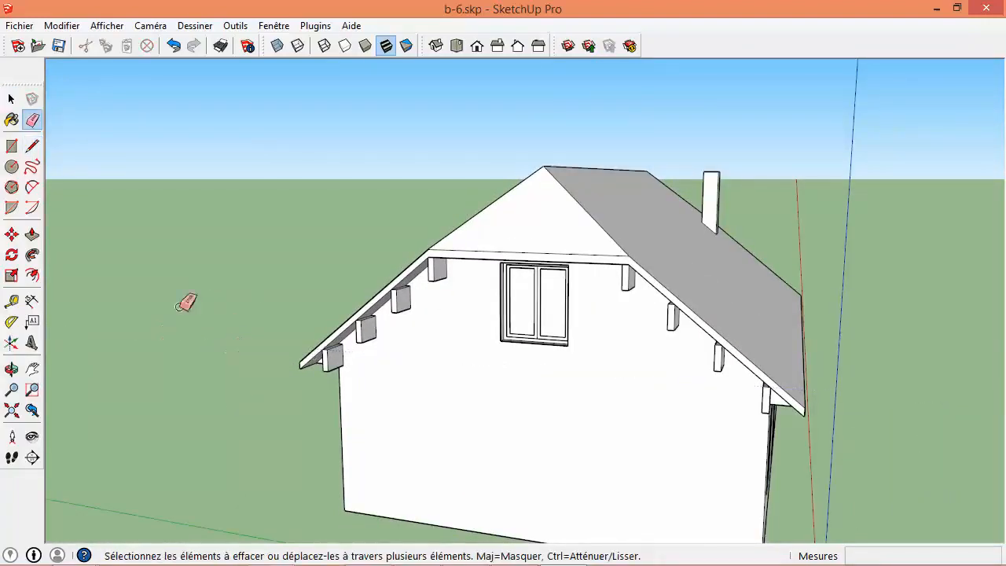
{"action": "left_click", "coordinate": [11, 100]}
{"action": "mouse_move", "coordinate": [142, 222]}
{"action": "middle_mouse_down"}
{"action": "mouse_move", "coordinate": [220, 206]}
{"action": "mouse_move", "coordinate": [239, 191]}
{"action": "middle_mouse_up"}
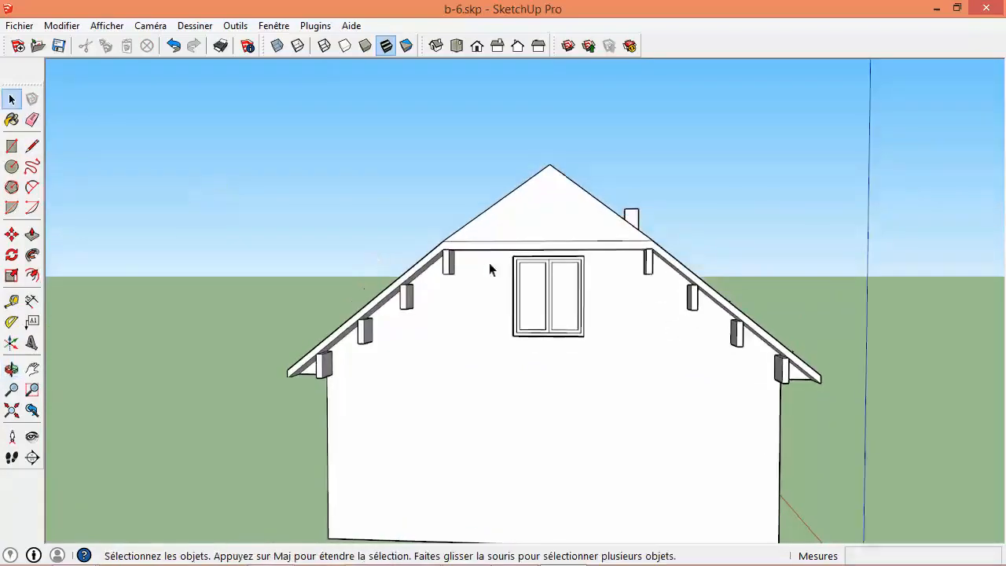
- Copy the upper left beam and the four right-slope beams 1105 cm across to the opposite gable, under the roof overhang
{"action": "middle_click_drag", "start_coordinate": [749, 240], "coordinate": [770, 218]}
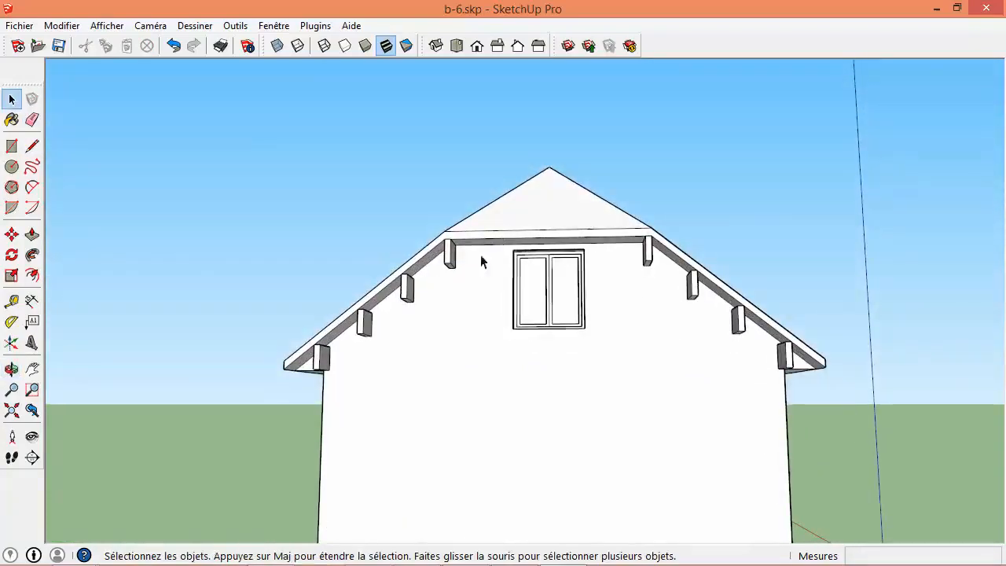
{"action": "left_click", "coordinate": [452, 257]}
{"action": "left_click", "coordinate": [647, 253], "text": "shift"}
{"action": "left_click", "coordinate": [693, 287], "text": "shift"}
{"action": "left_click", "coordinate": [739, 318], "text": "shift"}
{"action": "left_click", "coordinate": [783, 355], "text": "shift"}
{"action": "middle_click_drag", "start_coordinate": [707, 254], "coordinate": [502, 281]}
{"action": "scroll", "coordinate": [511, 272], "scroll_direction": "up", "scroll_amount": 3}
{"action": "key", "text": "m"}
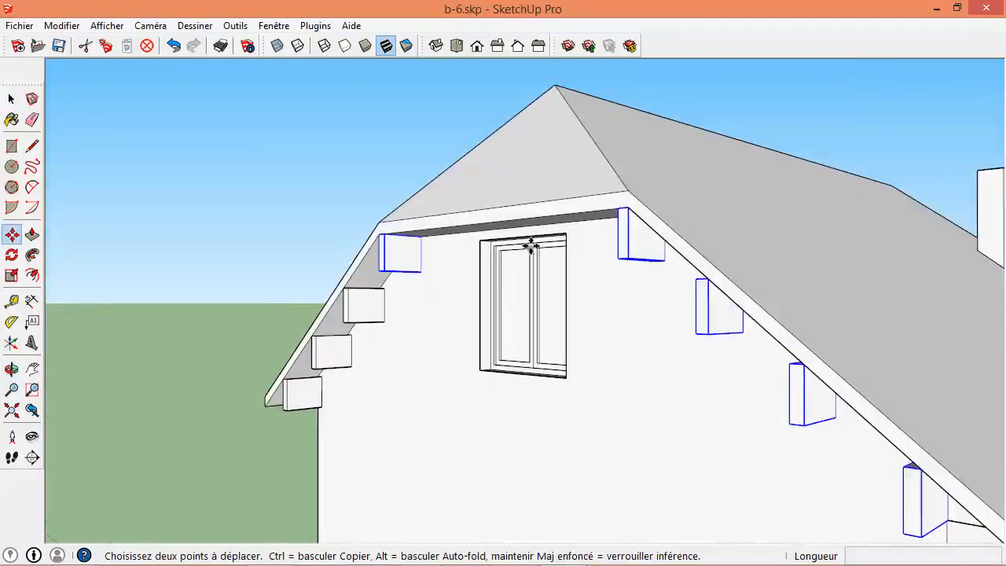
{"action": "left_click_drag", "start_coordinate": [633, 208], "coordinate": [608, 267]}
{"action": "key", "text": "ctrl"}
{"action": "scroll", "coordinate": [609, 266], "scroll_direction": "down", "scroll_amount": 3}
{"action": "middle_click_drag", "start_coordinate": [640, 245], "coordinate": [438, 245]}
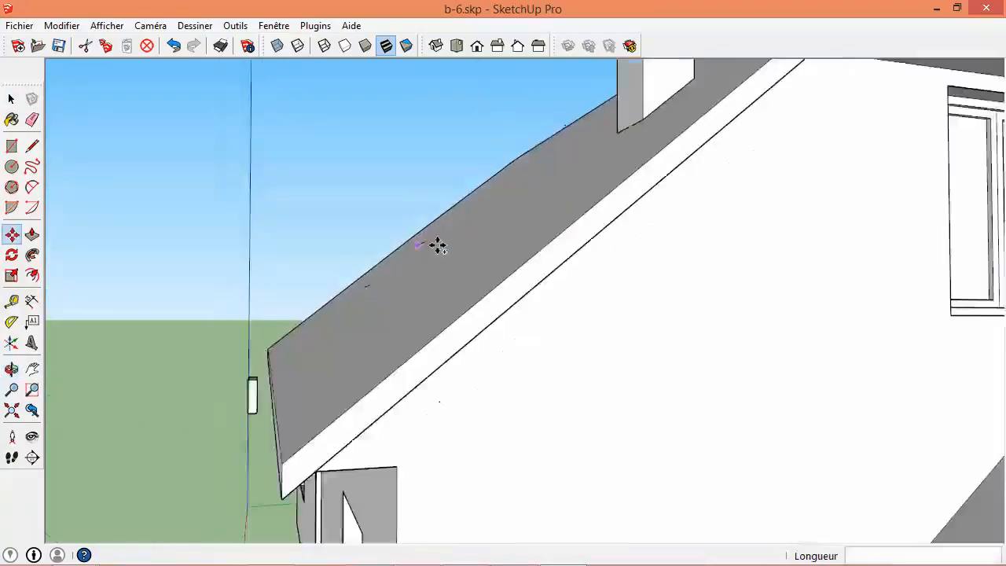
{"action": "scroll", "coordinate": [438, 245], "scroll_direction": "down", "scroll_amount": 4}
{"action": "middle_click_drag", "start_coordinate": [560, 232], "coordinate": [569, 187]}
{"action": "scroll", "coordinate": [563, 158], "scroll_direction": "up", "scroll_amount": 2}
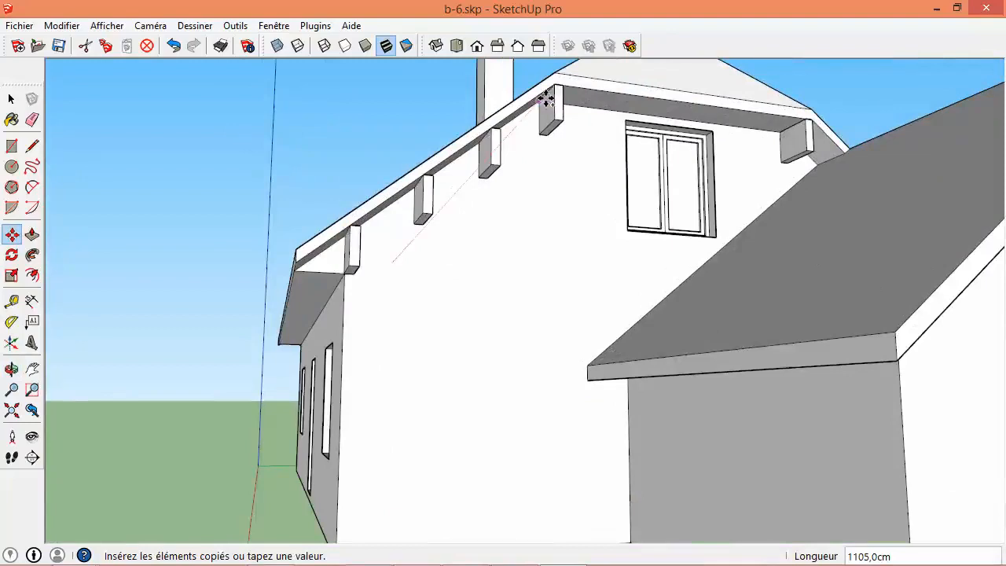
{"action": "left_click", "coordinate": [545, 100]}
{"action": "middle_click_drag", "start_coordinate": [435, 209], "coordinate": [632, 274]}
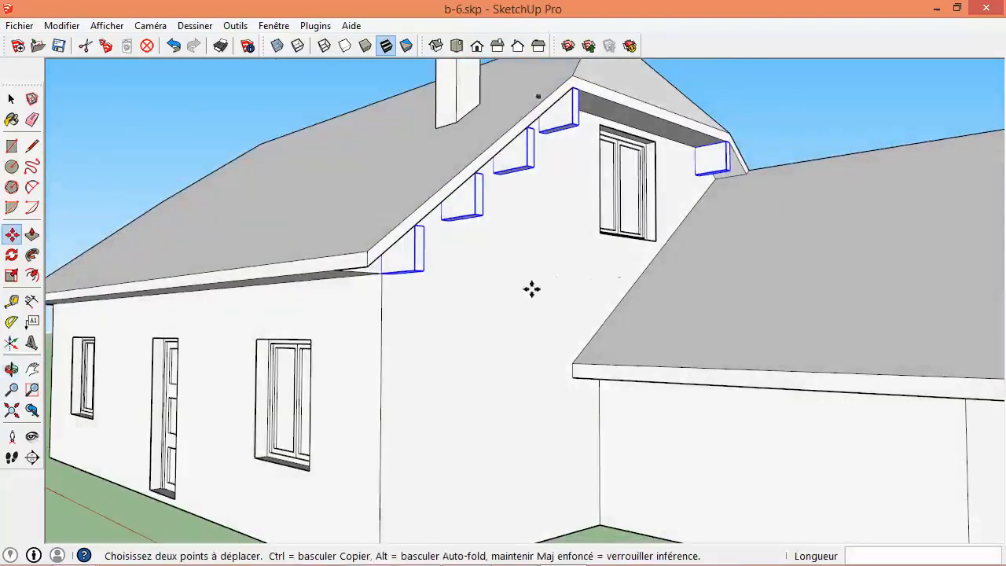
{"action": "key", "text": "space"}
- Edit the lowest left beam component and draw a vertical triangle on its top edge, reaching up to the roof underside
{"action": "scroll", "coordinate": [456, 280], "scroll_direction": "down", "scroll_amount": 4}
{"action": "middle_click_drag", "start_coordinate": [337, 238], "coordinate": [682, 327]}
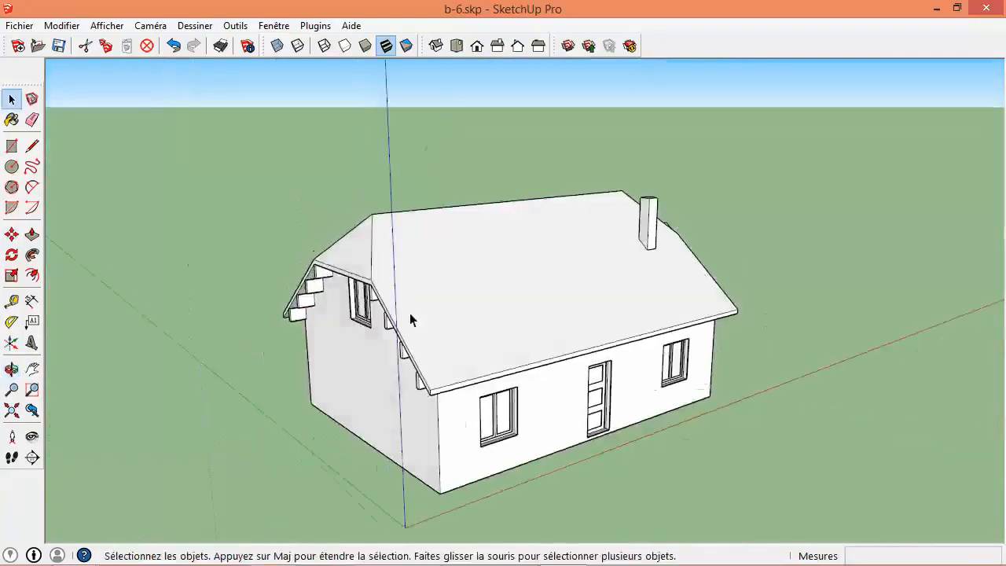
{"action": "middle_click_drag", "start_coordinate": [411, 315], "coordinate": [681, 274]}
{"action": "scroll", "coordinate": [288, 354], "scroll_direction": "up", "scroll_amount": 3}
{"action": "scroll", "coordinate": [338, 346], "scroll_direction": "up", "scroll_amount": 3}
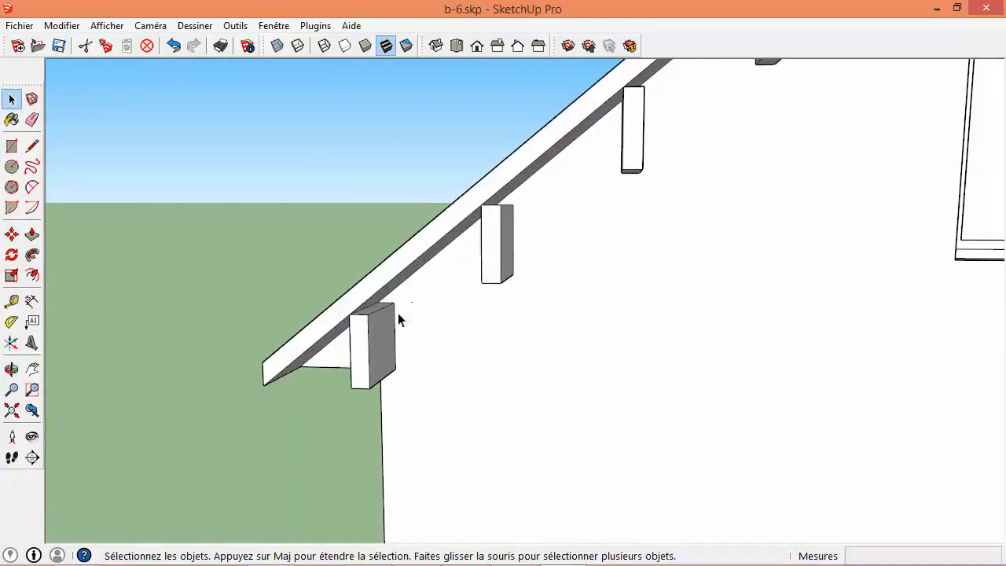
{"action": "scroll", "coordinate": [393, 310], "scroll_direction": "down", "scroll_amount": 1}
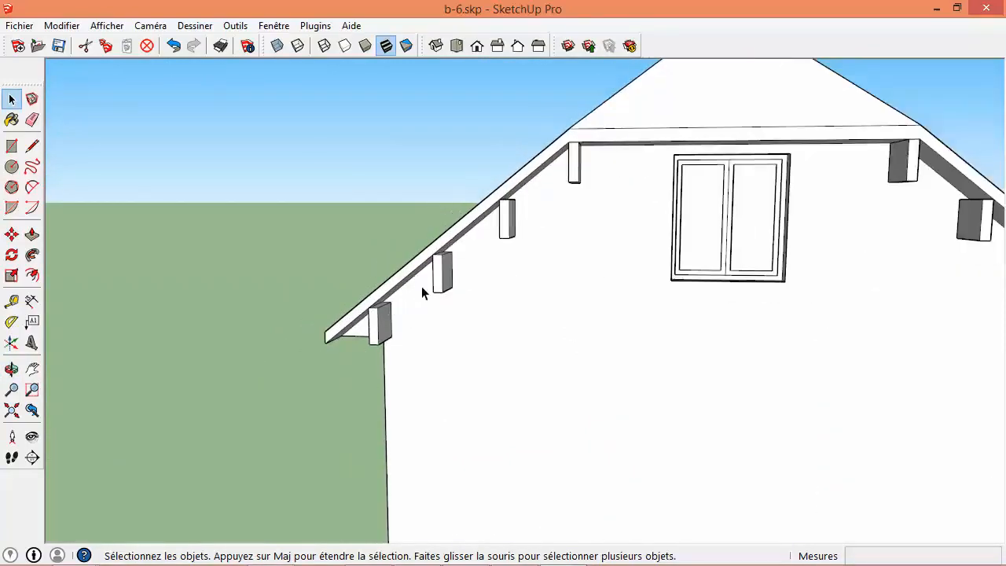
{"action": "scroll", "coordinate": [440, 314], "scroll_direction": "up", "scroll_amount": 3}
{"action": "double_click", "coordinate": [284, 322]}
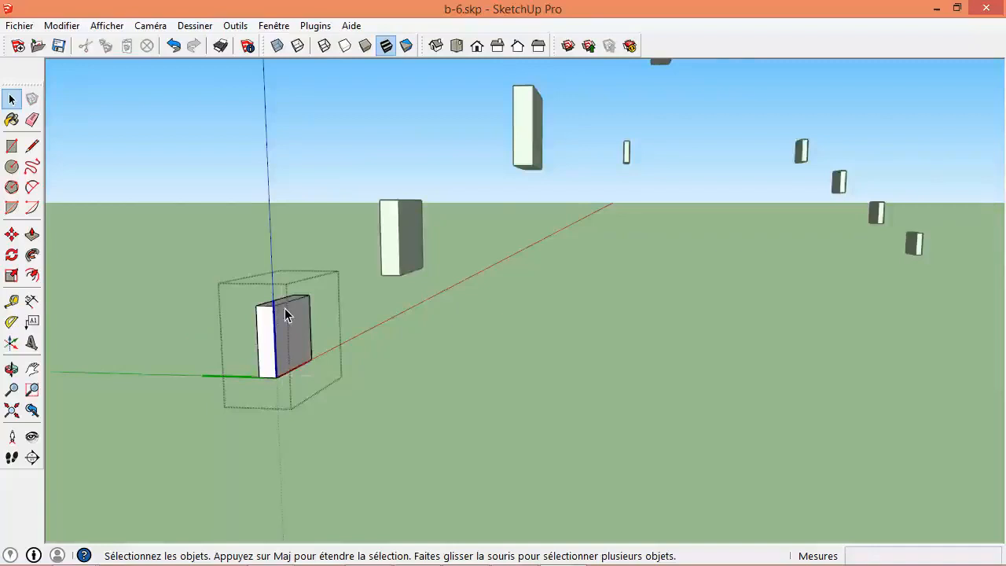
{"action": "scroll", "coordinate": [285, 315], "scroll_direction": "up", "scroll_amount": 2}
{"action": "key", "text": "l"}
{"action": "left_click", "coordinate": [327, 287]}
{"action": "left_click", "coordinate": [325, 237]}
{"action": "left_click", "coordinate": [301, 286]}
- Push/Pull the triangle across the beam's thickness to form a wedge and leave the component
{"action": "key", "text": "p"}
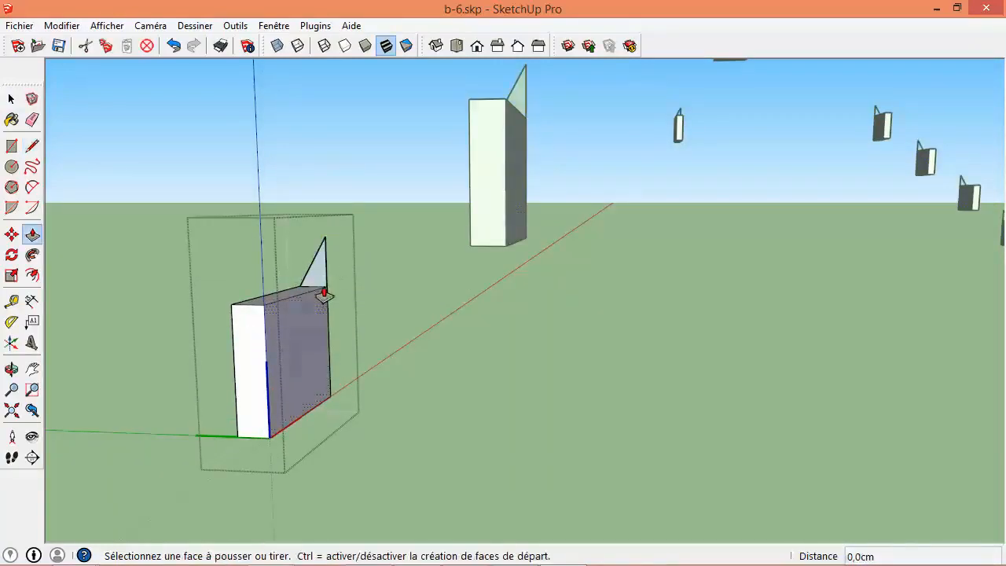
{"action": "left_click", "coordinate": [324, 294]}
{"action": "left_click", "coordinate": [256, 348]}
{"action": "key", "text": "space"}
{"action": "left_click", "coordinate": [390, 368]}
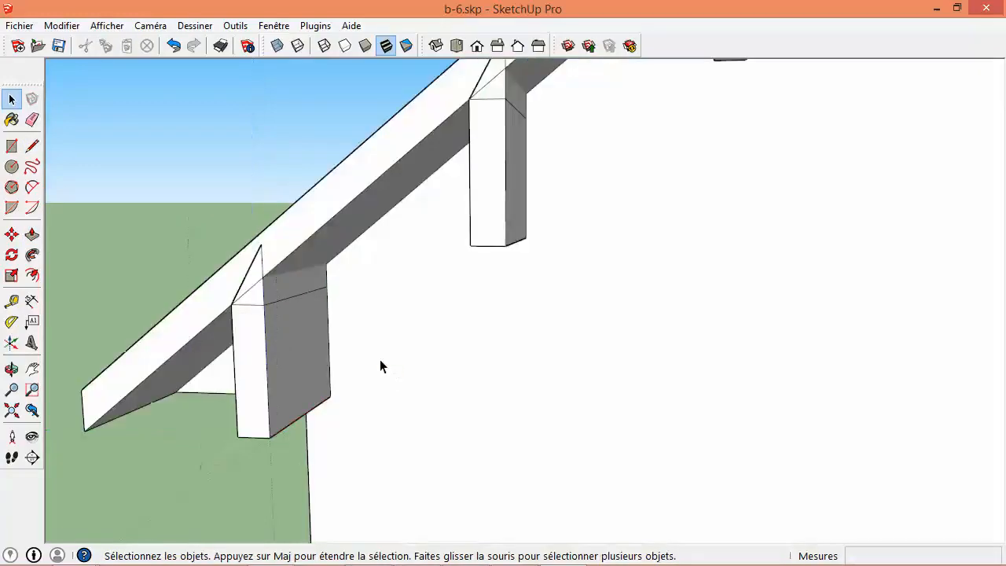
- Undo the wedge added on top of the beams and leave the component edit
{"action": "scroll", "coordinate": [377, 358], "scroll_direction": "down", "scroll_amount": 5}
{"action": "middle_click_drag", "start_coordinate": [369, 358], "coordinate": [431, 288]}
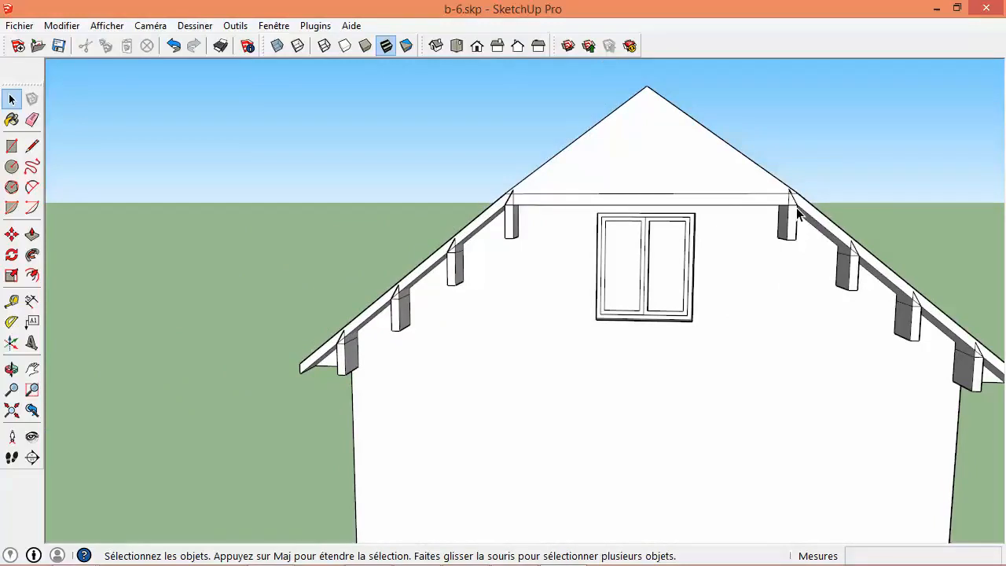
{"action": "scroll", "coordinate": [521, 206], "scroll_direction": "up", "scroll_amount": 4}
{"action": "scroll", "coordinate": [522, 213], "scroll_direction": "down", "scroll_amount": 5}
{"action": "key", "text": "ctrl+z"}
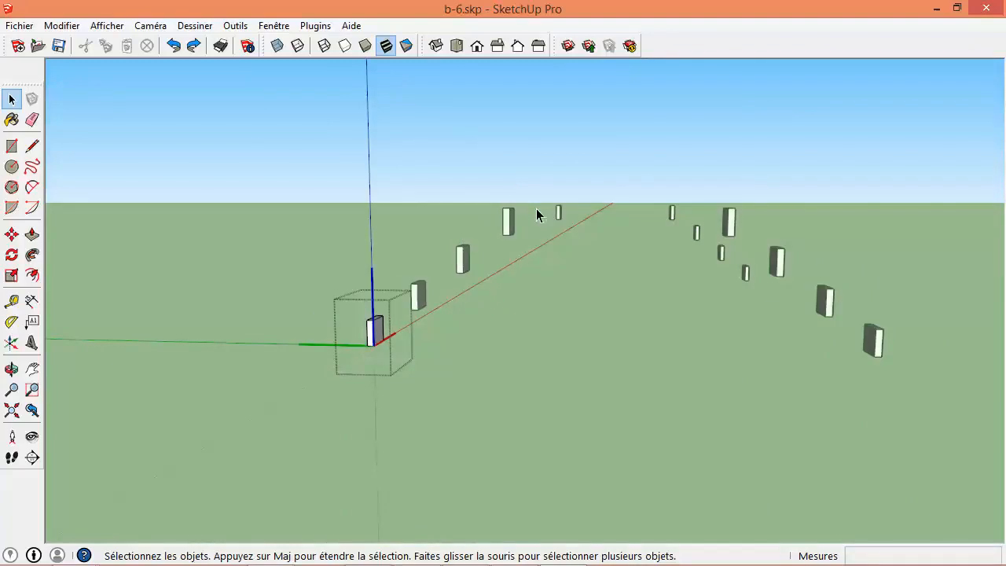
{"action": "key", "text": "ctrl+y"}
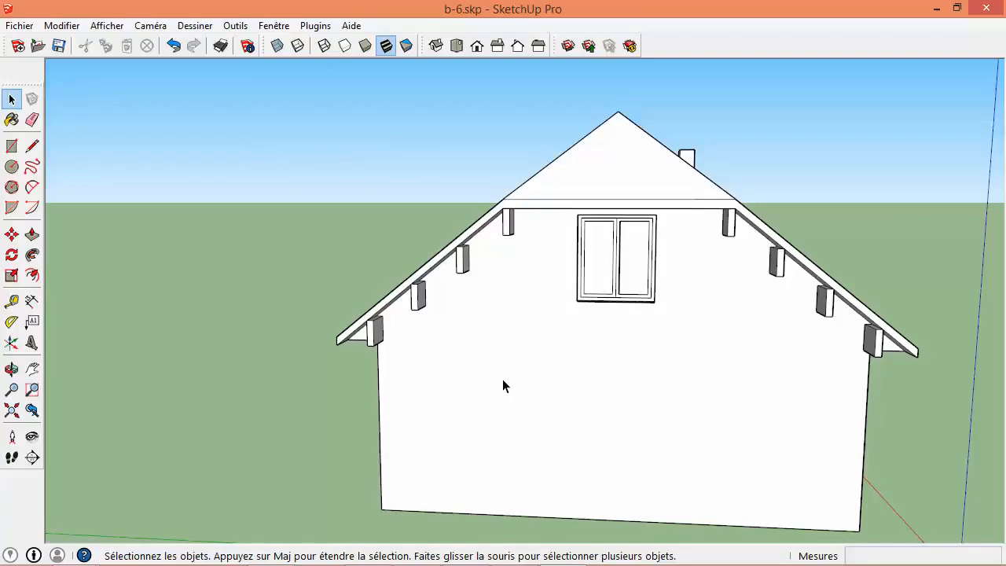
{"action": "scroll", "coordinate": [508, 218], "scroll_direction": "up", "scroll_amount": 4}
{"action": "left_click", "coordinate": [507, 210]}
{"action": "scroll", "coordinate": [678, 217], "scroll_direction": "down", "scroll_amount": 4}
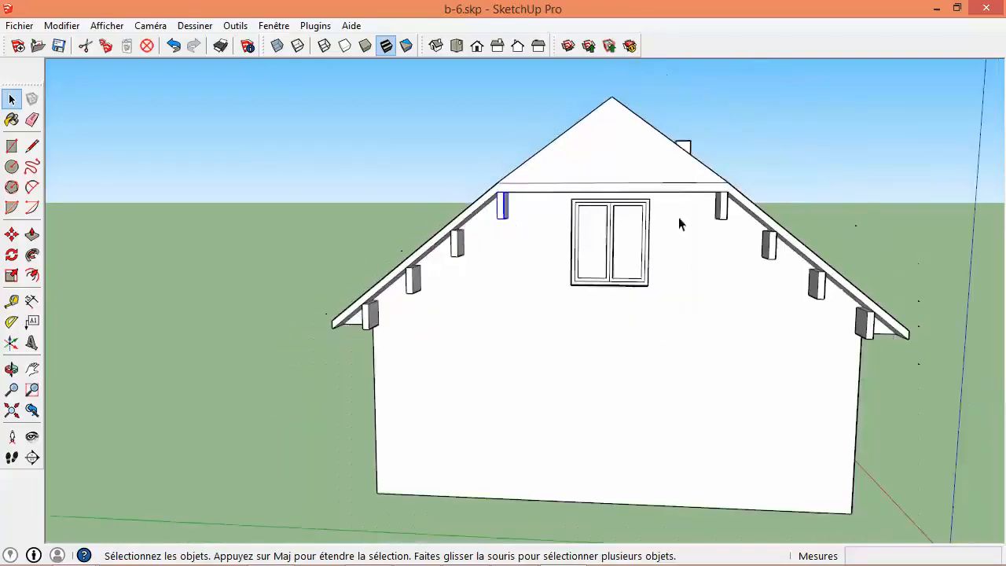
{"action": "left_click", "coordinate": [722, 214], "text": "shift"}
{"action": "left_click", "coordinate": [411, 117]}
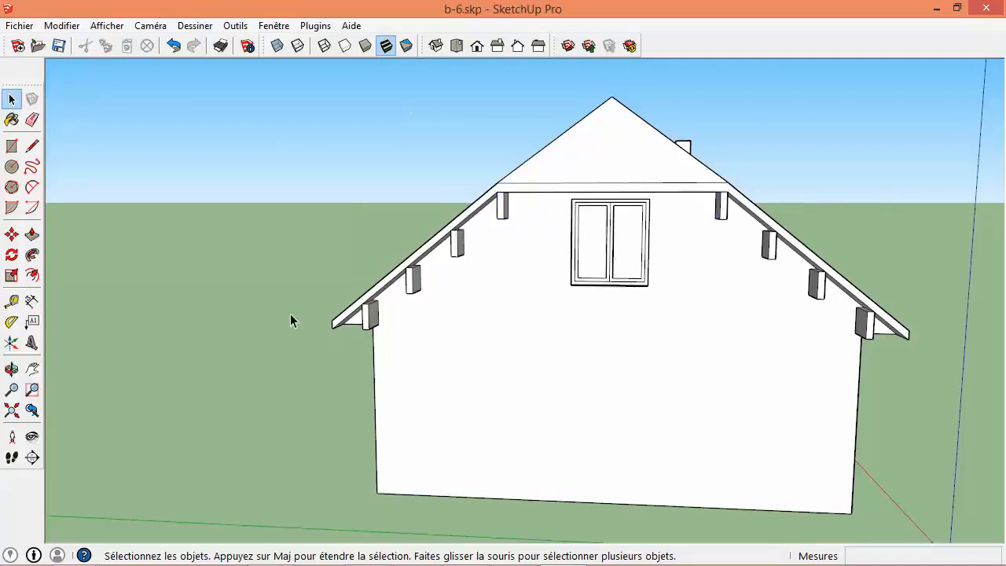
- Select the four uppermost beams beside the windows on both gables and make them a unique component
{"action": "left_click", "coordinate": [505, 209]}
{"action": "middle_click_drag", "start_coordinate": [722, 214], "coordinate": [553, 213]}
{"action": "scroll", "coordinate": [416, 212], "scroll_direction": "up", "scroll_amount": 3}
{"action": "left_click", "coordinate": [405, 209], "text": "shift"}
{"action": "left_click", "coordinate": [746, 211], "text": "shift"}
{"action": "middle_click_drag", "start_coordinate": [753, 225], "coordinate": [964, 362]}
{"action": "scroll", "coordinate": [445, 251], "scroll_direction": "down", "scroll_amount": 8}
{"action": "middle_click_drag", "start_coordinate": [572, 278], "coordinate": [732, 236]}
{"action": "scroll", "coordinate": [380, 288], "scroll_direction": "up", "scroll_amount": 1}
{"action": "middle_click_drag", "start_coordinate": [381, 292], "coordinate": [371, 220]}
{"action": "scroll", "coordinate": [295, 260], "scroll_direction": "up", "scroll_amount": 3}
{"action": "right_click", "coordinate": [297, 260]}
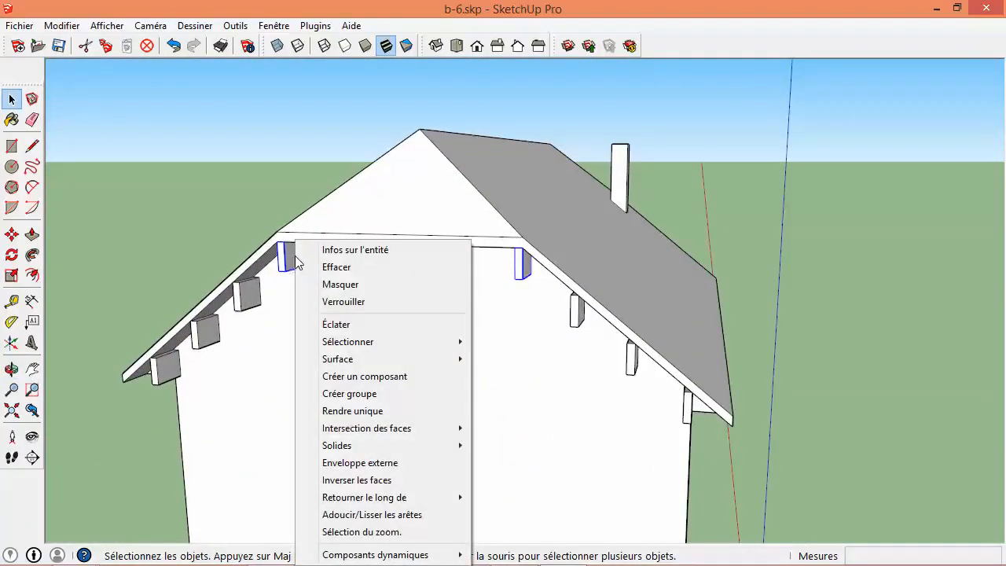
{"action": "left_click", "coordinate": [364, 415]}
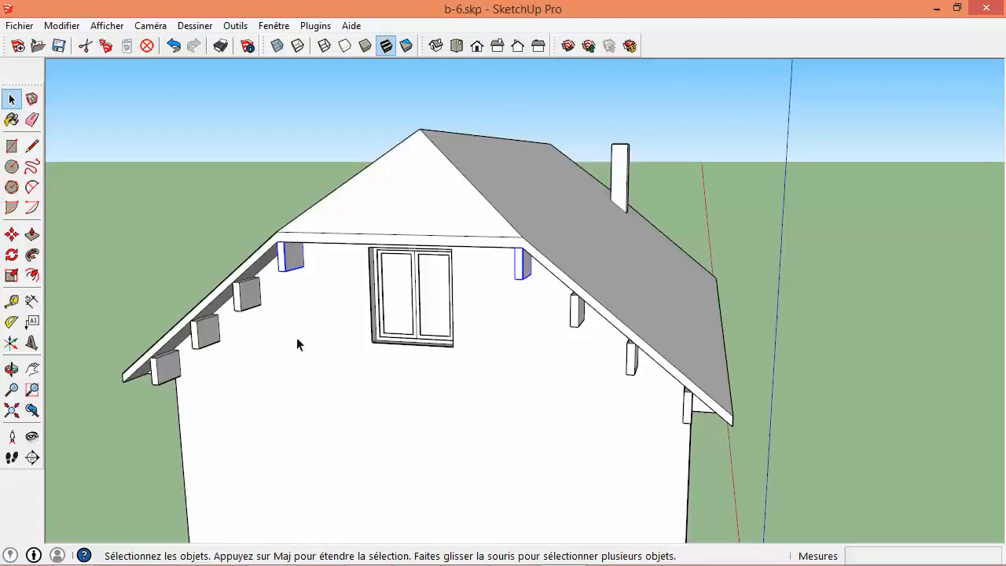
- Open the entity information and compare the component definitions of a lower beam and an uppermost beam
{"action": "left_click", "coordinate": [237, 206]}
{"action": "scroll", "coordinate": [229, 312], "scroll_direction": "up", "scroll_amount": 3}
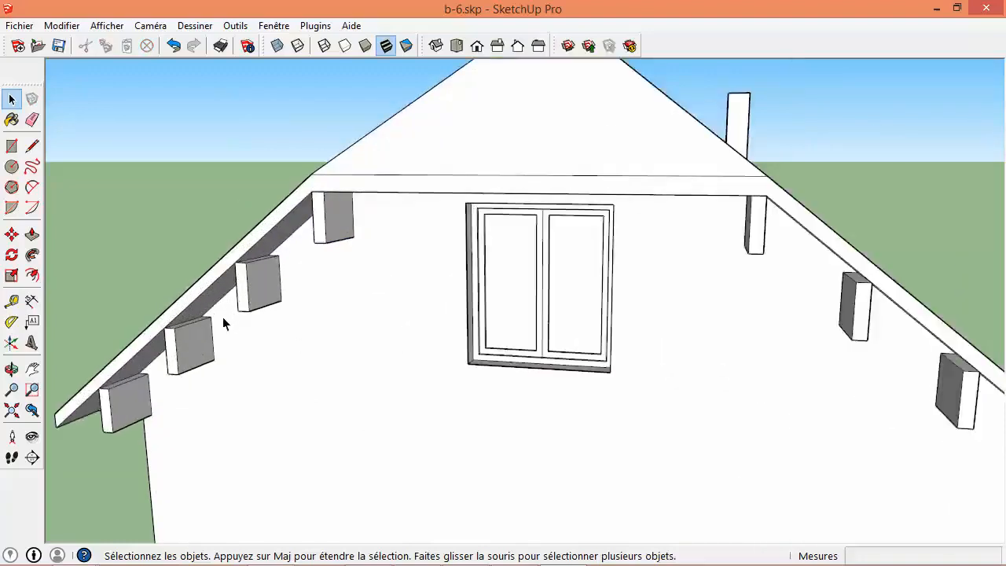
{"action": "scroll", "coordinate": [222, 318], "scroll_direction": "down", "scroll_amount": 3}
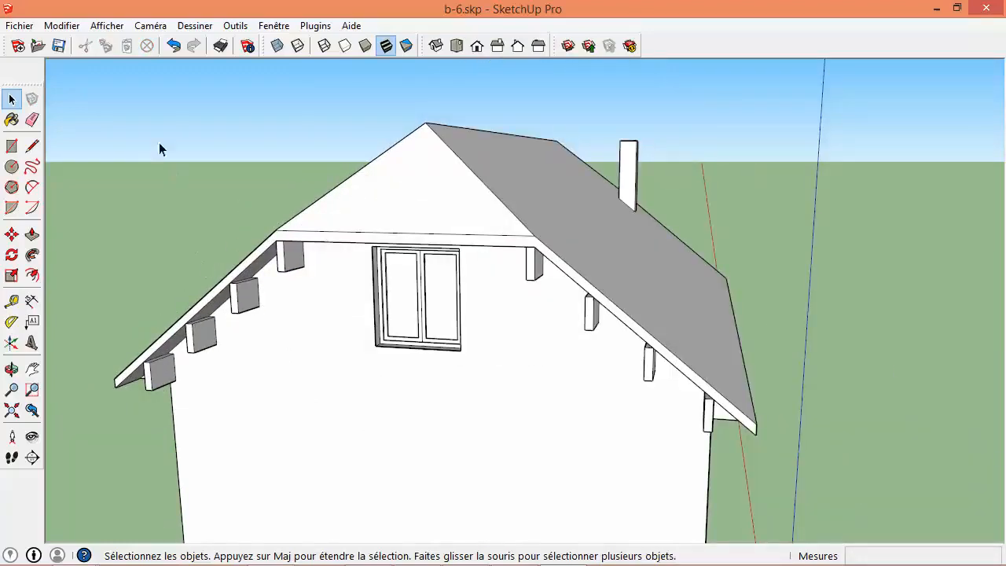
{"action": "right_click", "coordinate": [245, 298]}
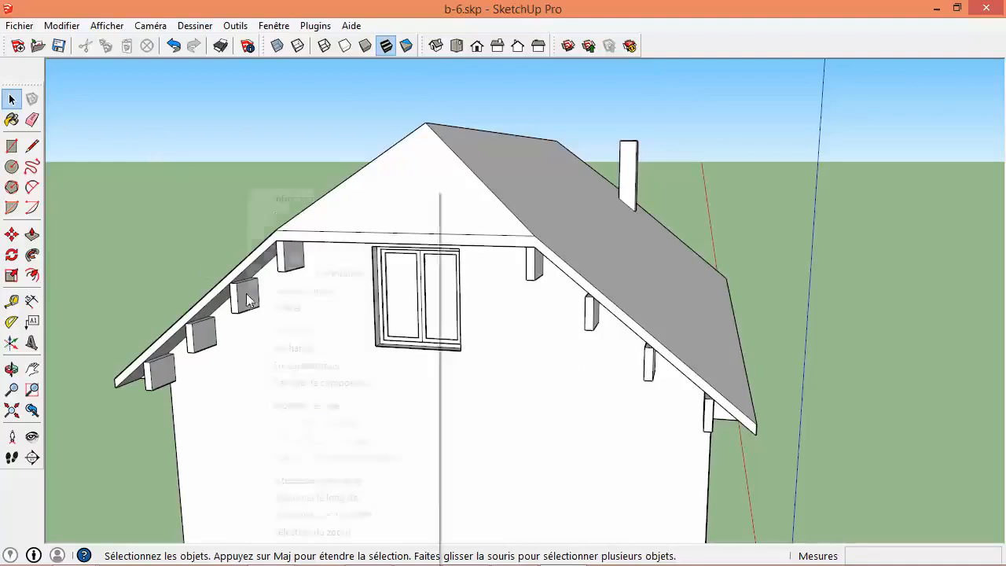
{"action": "left_click", "coordinate": [280, 203]}
{"action": "left_click_drag", "start_coordinate": [292, 118], "coordinate": [844, 85]}
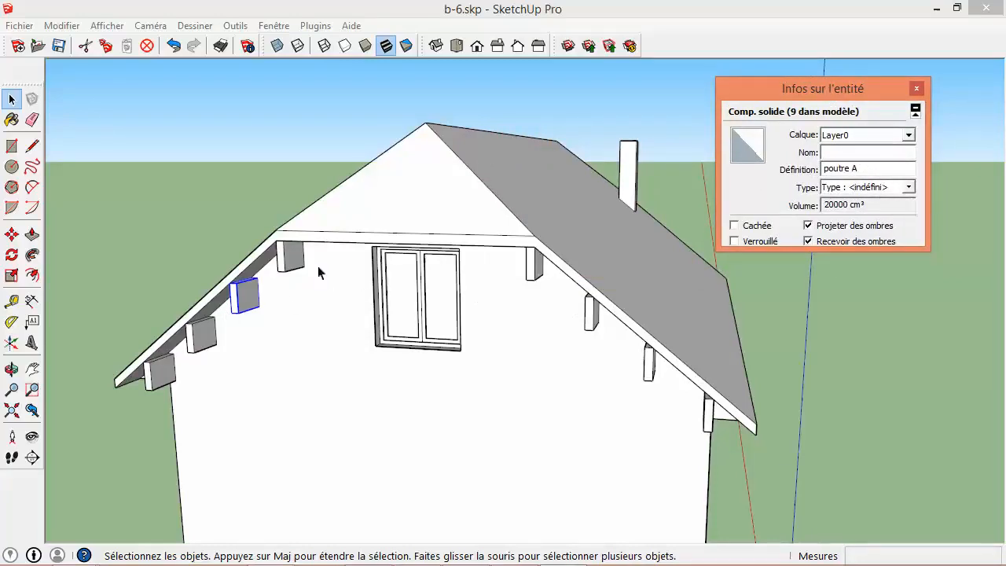
{"action": "left_click", "coordinate": [293, 258]}
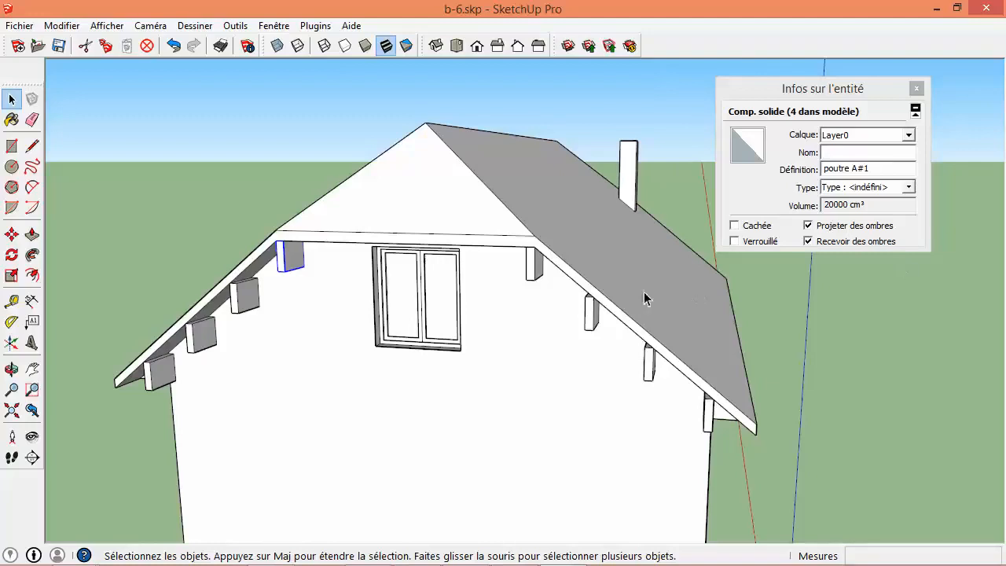
- Rename the uppermost beams' component definition to "poutre B" and close the entity information
{"action": "left_click", "coordinate": [447, 256]}
{"action": "left_click", "coordinate": [530, 265]}
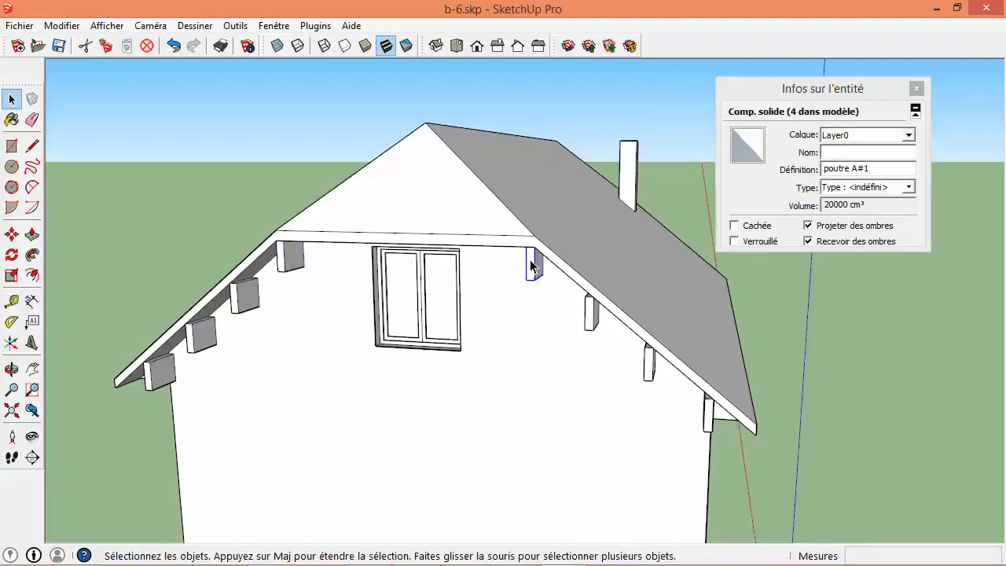
{"action": "left_click_drag", "start_coordinate": [852, 169], "coordinate": [898, 183]}
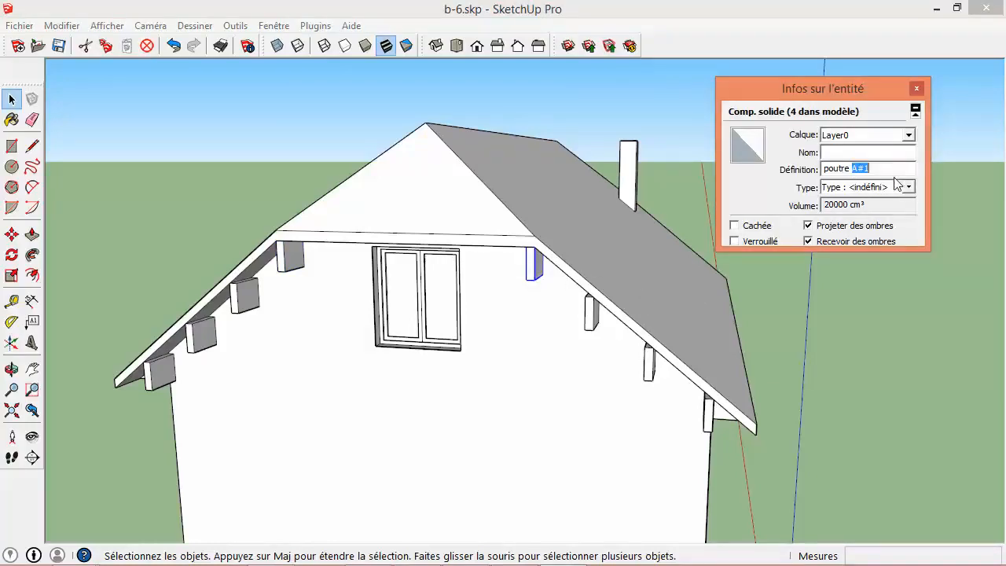
{"action": "type", "text": "B"}
{"action": "left_click", "coordinate": [917, 89]}
- Examine which beams on both gables share the same component
{"action": "left_click", "coordinate": [290, 260]}
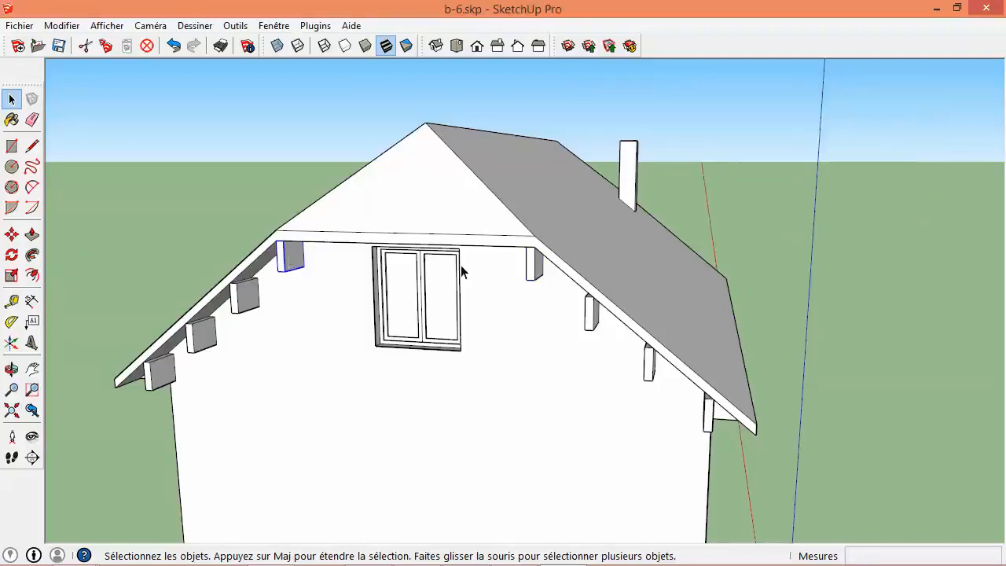
{"action": "middle_click_drag", "start_coordinate": [565, 234], "coordinate": [409, 198]}
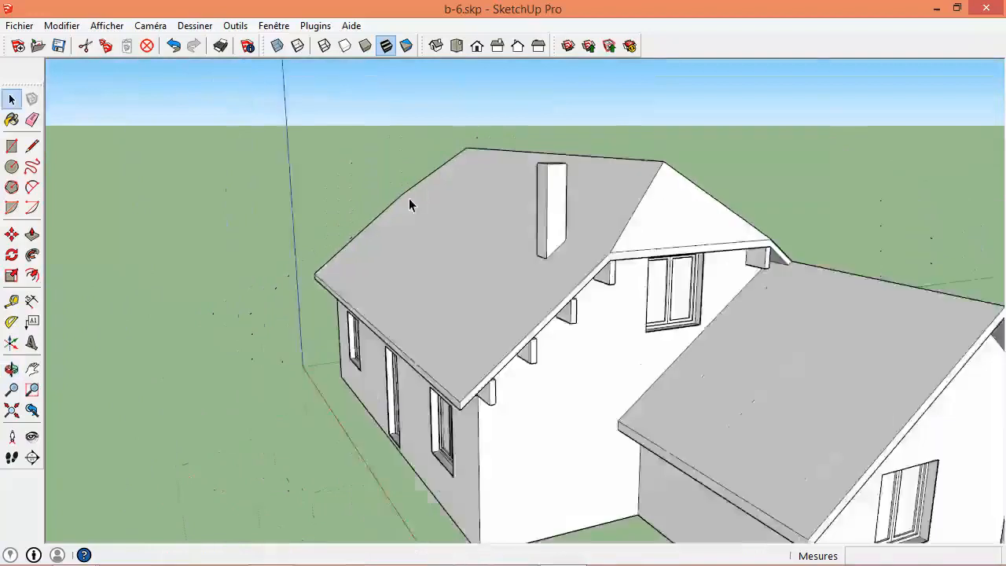
{"action": "scroll", "coordinate": [409, 198], "scroll_direction": "down", "scroll_amount": 2}
{"action": "left_click", "coordinate": [520, 283]}
{"action": "left_click", "coordinate": [500, 306]}
{"action": "left_click", "coordinate": [467, 337]}
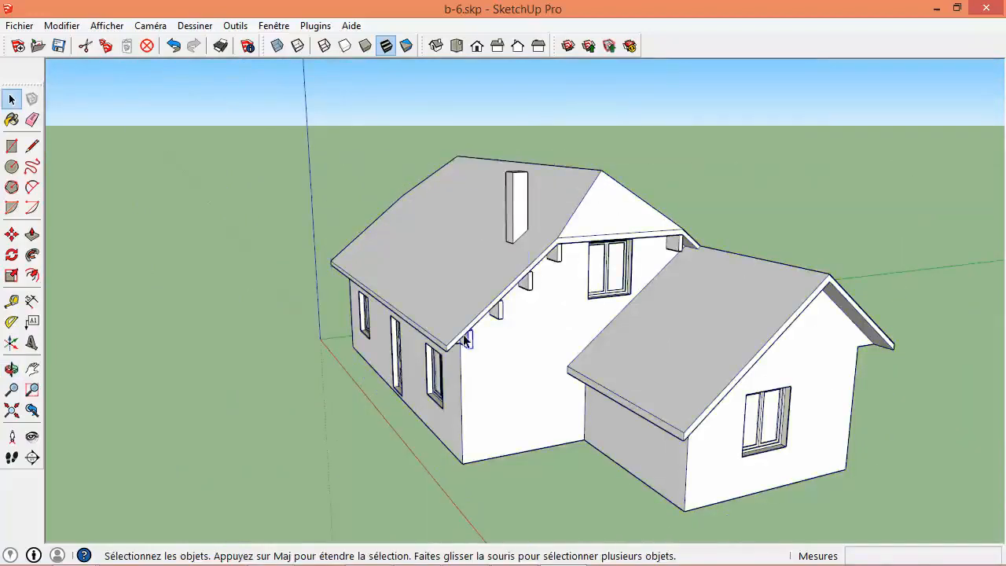
{"action": "middle_click_drag", "start_coordinate": [350, 250], "coordinate": [772, 227]}
{"action": "middle_click_drag", "start_coordinate": [440, 252], "coordinate": [951, 173]}
{"action": "scroll", "coordinate": [284, 316], "scroll_direction": "up", "scroll_amount": 5}
{"action": "middle_click_drag", "start_coordinate": [462, 320], "coordinate": [345, 376]}
{"action": "scroll", "coordinate": [341, 363], "scroll_direction": "down", "scroll_amount": 3}
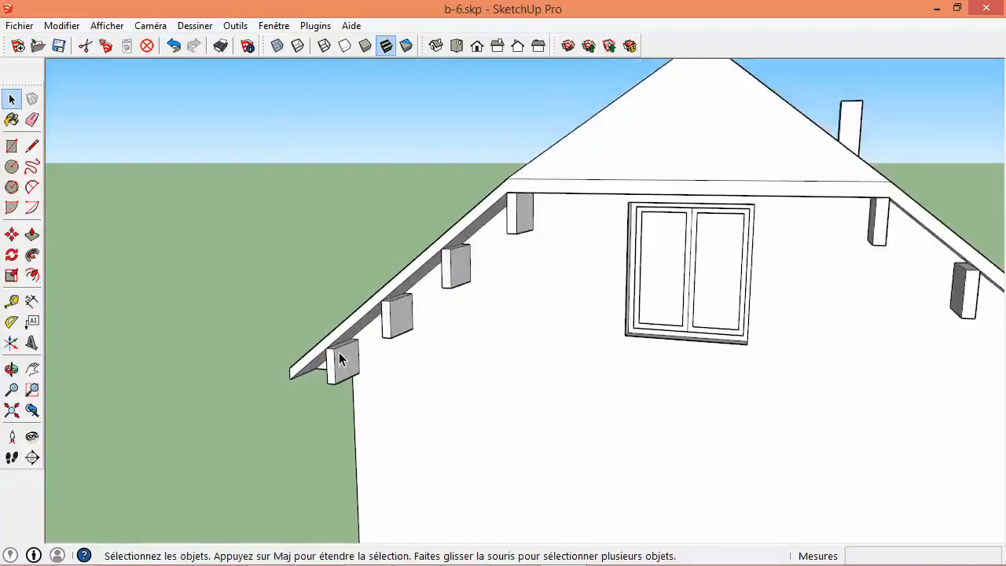
- Open the lowest left beam component for editing and turn off hiding the rest of the model
{"action": "scroll", "coordinate": [340, 358], "scroll_direction": "up", "scroll_amount": 3}
{"action": "double_click", "coordinate": [338, 359]}
{"action": "scroll", "coordinate": [335, 346], "scroll_direction": "up", "scroll_amount": 4}
{"action": "scroll", "coordinate": [337, 331], "scroll_direction": "down", "scroll_amount": 2}
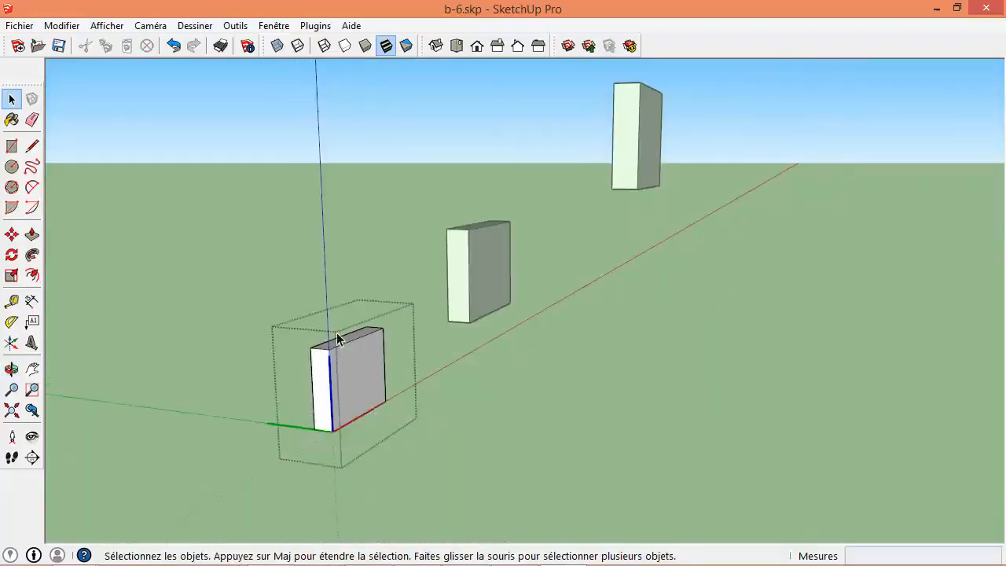
{"action": "scroll", "coordinate": [333, 375], "scroll_direction": "up", "scroll_amount": 2}
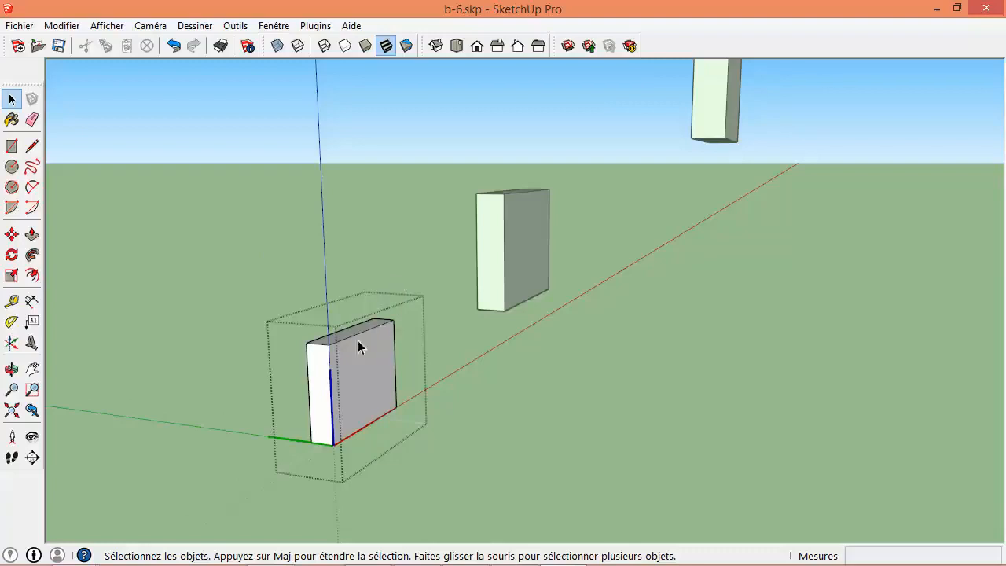
{"action": "left_click", "coordinate": [110, 26]}
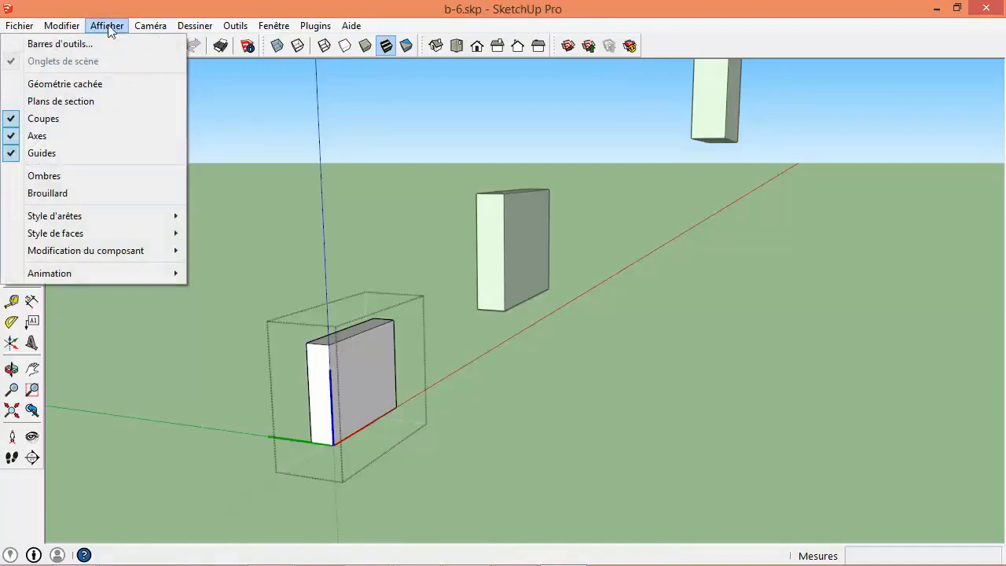
{"action": "mouse_move", "coordinate": [124, 254]}
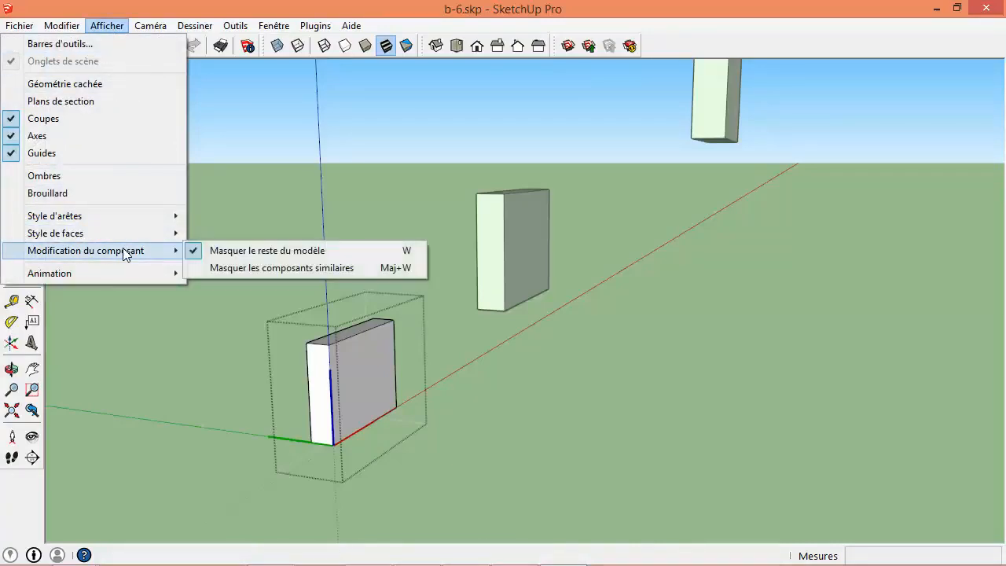
{"action": "left_click", "coordinate": [190, 253]}
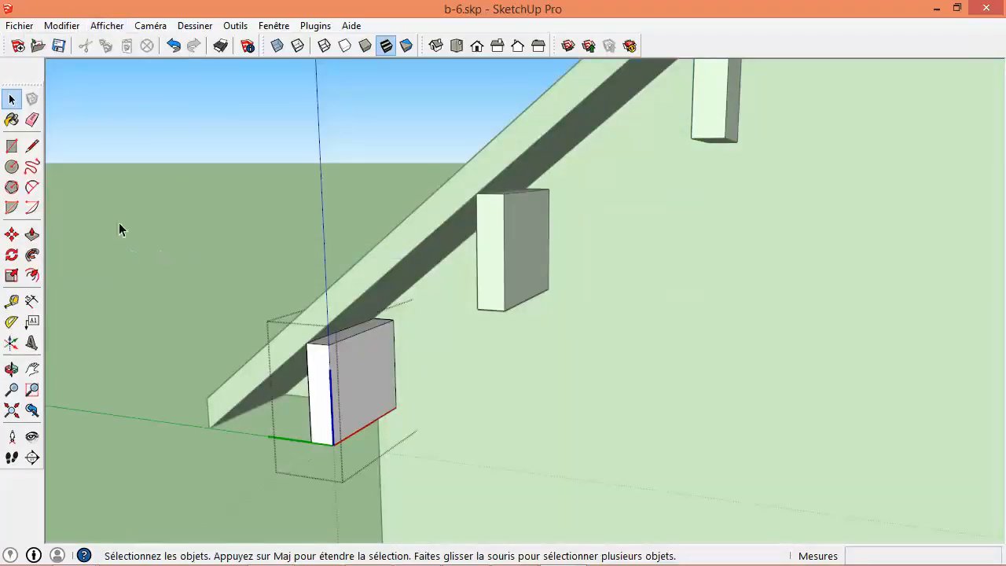
- Draw a triangle at the wall end of the beam's top, filling the gap up to the sloping roof underside
{"action": "left_click", "coordinate": [32, 146]}
{"action": "scroll", "coordinate": [403, 313], "scroll_direction": "up", "scroll_amount": 6}
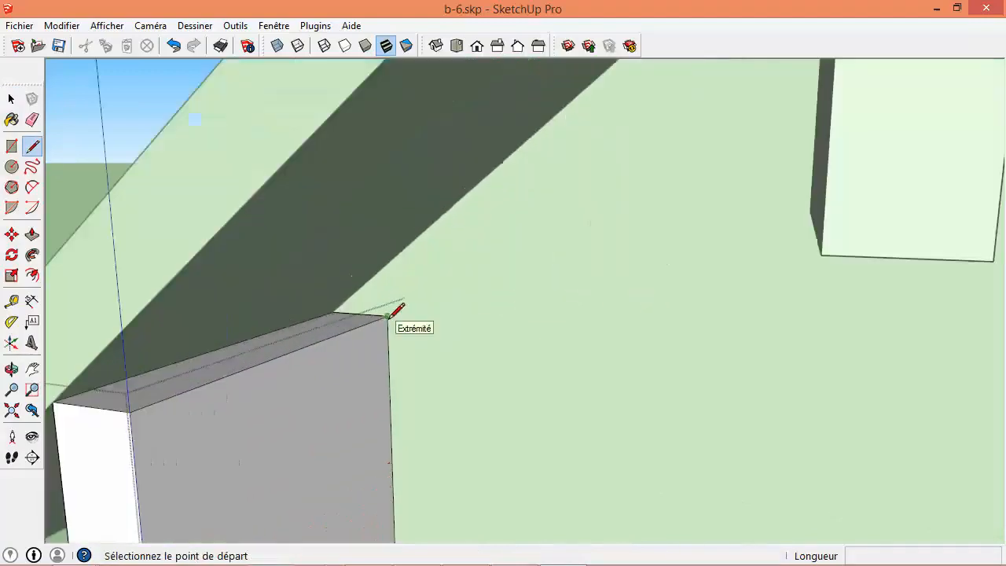
{"action": "left_click", "coordinate": [388, 317]}
{"action": "left_click", "coordinate": [385, 266]}
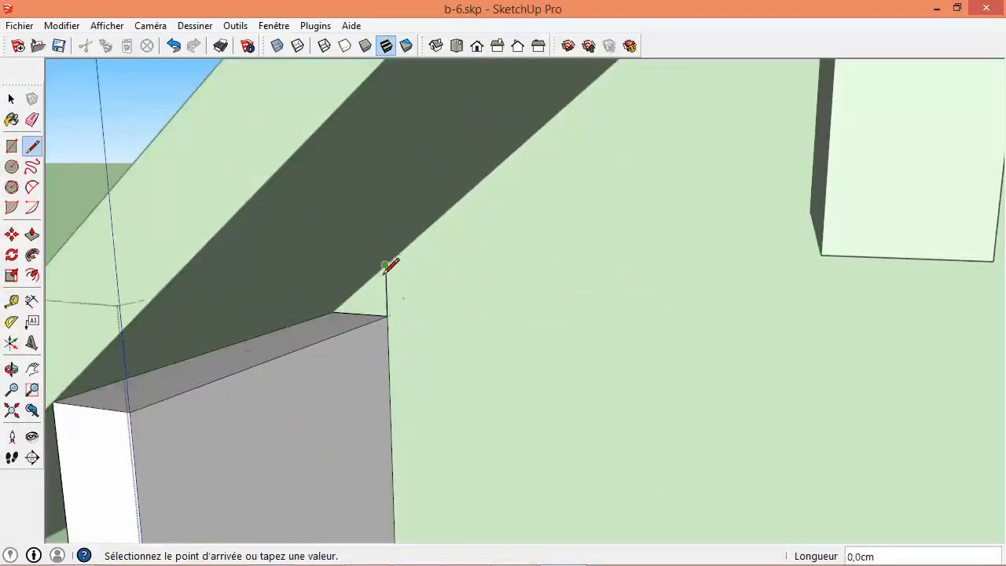
{"action": "left_click", "coordinate": [334, 312]}
- Push/Pull the triangle along the beam's full length to its front face
{"action": "scroll", "coordinate": [334, 310], "scroll_direction": "down", "scroll_amount": 2}
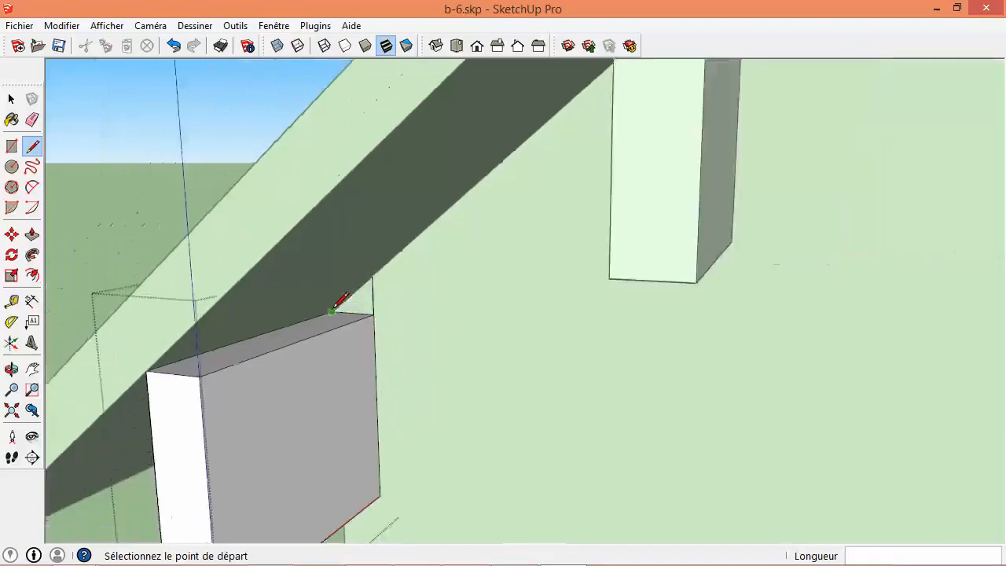
{"action": "scroll", "coordinate": [334, 308], "scroll_direction": "down", "scroll_amount": 1}
{"action": "key", "text": "p"}
{"action": "left_click", "coordinate": [350, 308]}
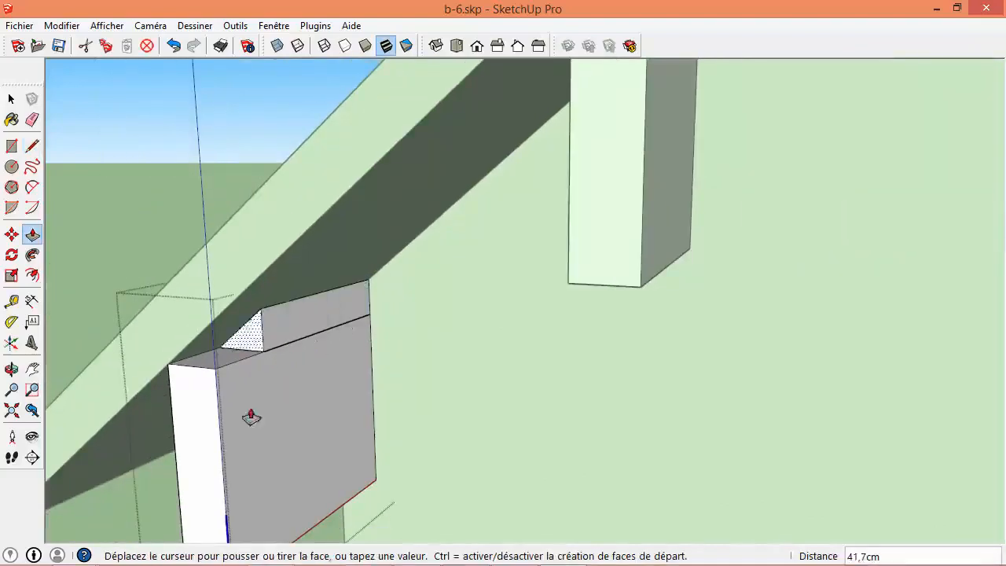
{"action": "left_click", "coordinate": [219, 429]}
- Erase the leftover edge between the original beam side and the added wedge, and leave the component
{"action": "left_click", "coordinate": [32, 120]}
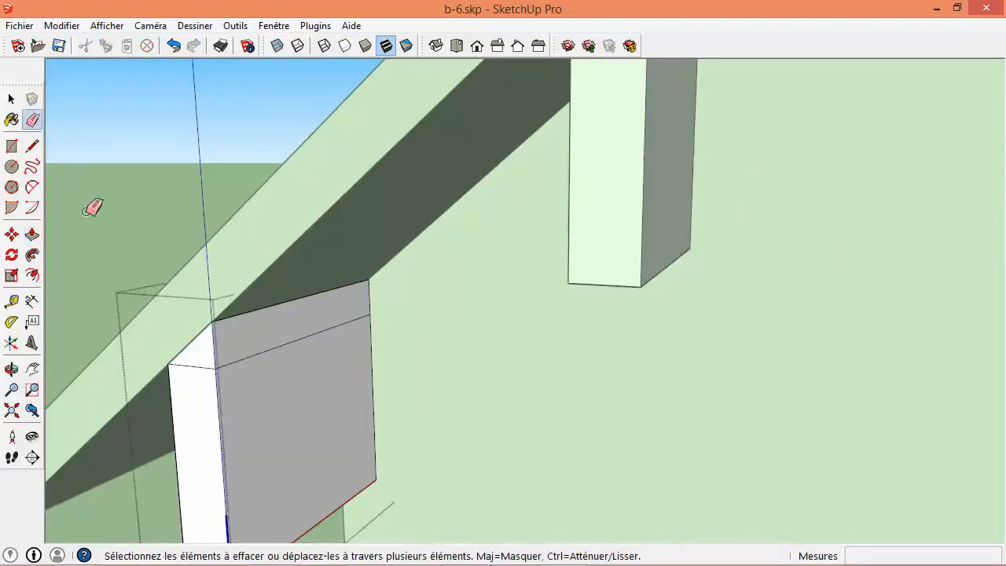
{"action": "left_click", "coordinate": [275, 347]}
{"action": "scroll", "coordinate": [281, 410], "scroll_direction": "down", "scroll_amount": 2}
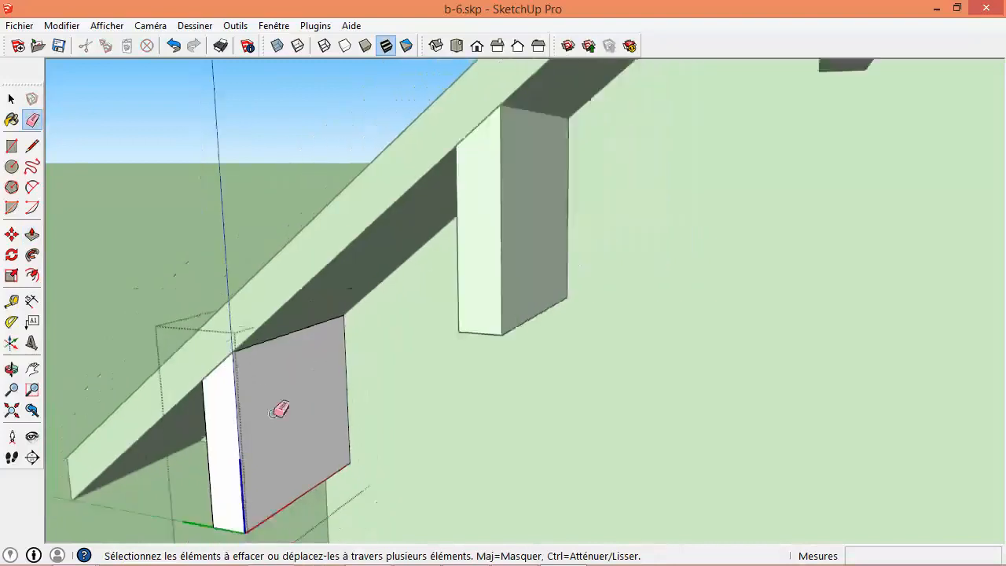
{"action": "scroll", "coordinate": [280, 410], "scroll_direction": "down", "scroll_amount": 1}
{"action": "key", "text": "space"}
{"action": "left_click", "coordinate": [169, 254]}
- Inspect the extended beams along the left roof slope and look at the flip options of the uppermost beam
{"action": "scroll", "coordinate": [169, 254], "scroll_direction": "down", "scroll_amount": 2}
{"action": "middle_click_drag", "start_coordinate": [195, 258], "coordinate": [195, 407], "text": "shift"}
{"action": "middle_click_drag", "start_coordinate": [372, 268], "coordinate": [225, 391], "text": "shift"}
{"action": "scroll", "coordinate": [453, 215], "scroll_direction": "down", "scroll_amount": 2}
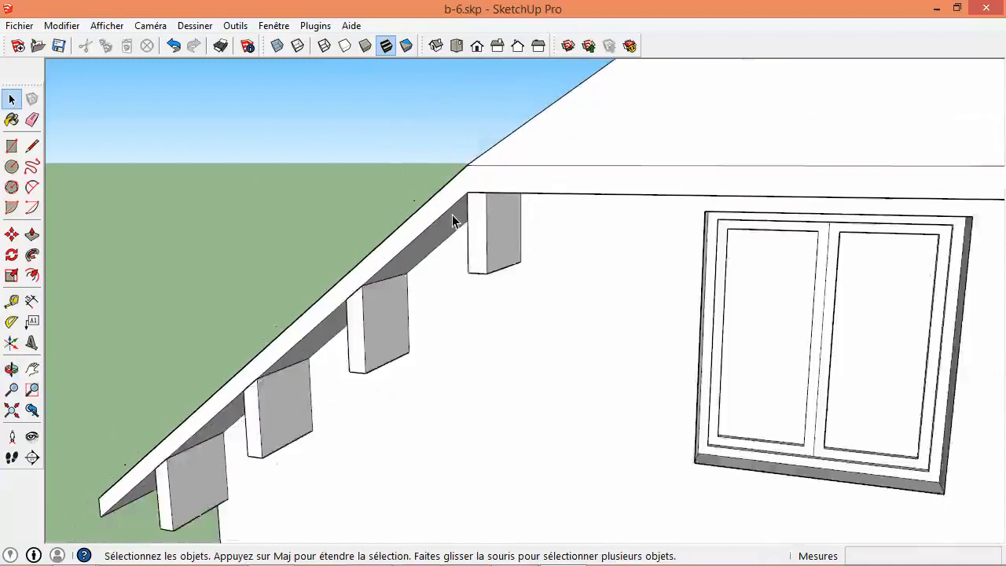
{"action": "scroll", "coordinate": [452, 215], "scroll_direction": "down", "scroll_amount": 2}
{"action": "right_click", "coordinate": [478, 224]}
{"action": "mouse_move", "coordinate": [597, 497]}
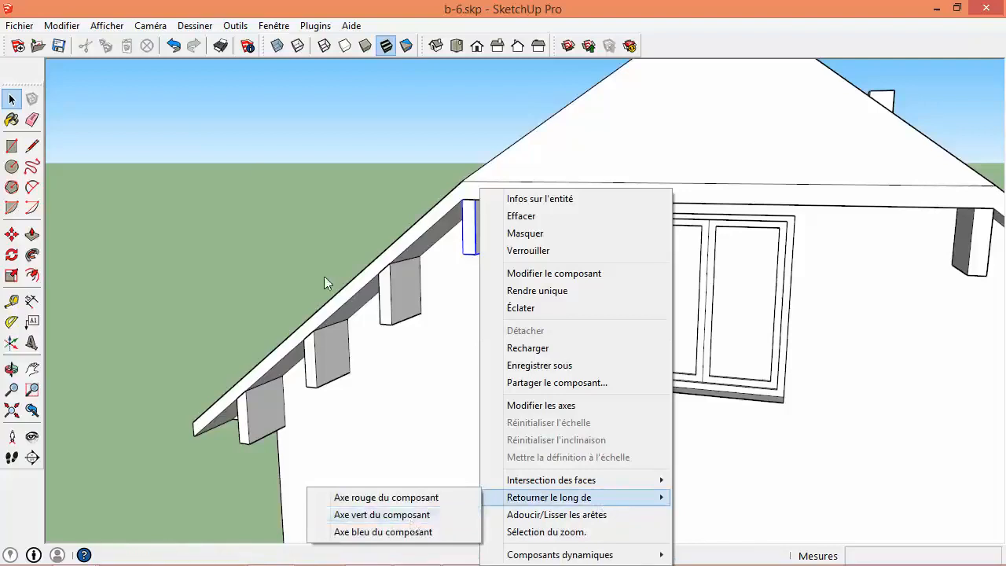
{"action": "left_click", "coordinate": [328, 248]}
- Flip the lowest beam on the right roof slope along its component's green axis
{"action": "middle_click_drag", "start_coordinate": [595, 379], "coordinate": [472, 217]}
{"action": "scroll", "coordinate": [608, 238], "scroll_direction": "up", "scroll_amount": 5}
{"action": "middle_click_drag", "start_coordinate": [608, 237], "coordinate": [494, 312]}
{"action": "right_click", "coordinate": [511, 343]}
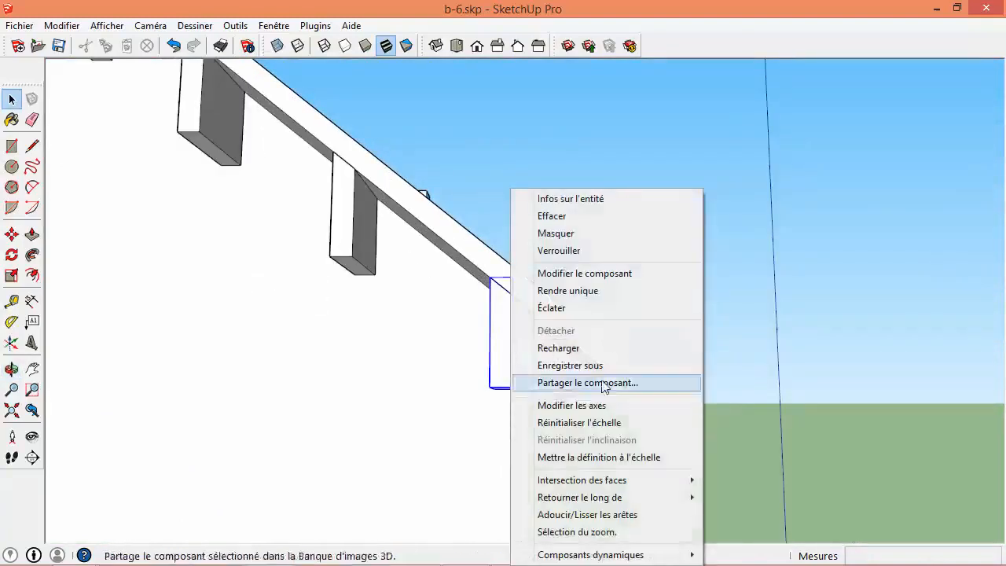
{"action": "mouse_move", "coordinate": [618, 498]}
{"action": "left_click", "coordinate": [440, 522]}
{"action": "left_click", "coordinate": [555, 294]}
- Flip the lowest right beam along its green axis again to restore its orientation
{"action": "middle_click_drag", "start_coordinate": [554, 294], "coordinate": [517, 396]}
{"action": "right_click", "coordinate": [516, 396]}
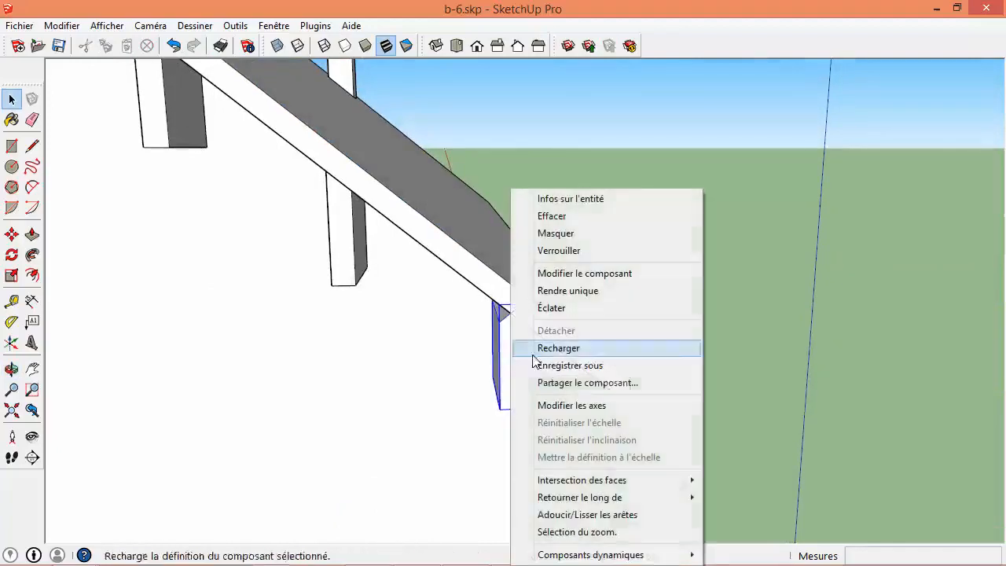
{"action": "mouse_move", "coordinate": [598, 498]}
{"action": "left_click", "coordinate": [440, 515]}
{"action": "scroll", "coordinate": [409, 366], "scroll_direction": "down", "scroll_amount": 3}
{"action": "middle_click_drag", "start_coordinate": [410, 366], "coordinate": [467, 268]}
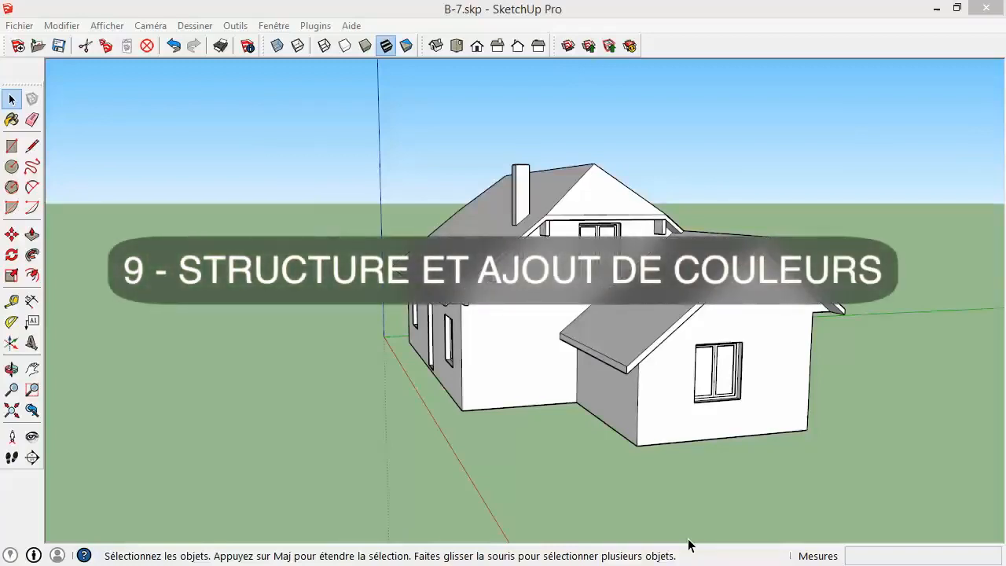
- Open the model's structure list of groups and components and place it beside the house
{"action": "mouse_move", "coordinate": [390, 179]}
{"action": "middle_mouse_down"}
{"action": "mouse_move", "coordinate": [603, 315]}
{"action": "mouse_move", "coordinate": [786, 276]}
{"action": "middle_mouse_up"}
{"action": "mouse_move", "coordinate": [425, 307]}
{"action": "middle_mouse_down"}
{"action": "mouse_move", "coordinate": [847, 191]}
{"action": "mouse_move", "coordinate": [314, 234]}
{"action": "mouse_move", "coordinate": [433, 270]}
{"action": "middle_mouse_up"}
{"action": "middle_click_drag", "start_coordinate": [651, 393], "coordinate": [402, 348]}
{"action": "middle_click_drag", "start_coordinate": [543, 302], "coordinate": [913, 321]}
{"action": "triple_click", "coordinate": [596, 261]}
{"action": "left_click", "coordinate": [570, 323]}
{"action": "left_click", "coordinate": [372, 442]}
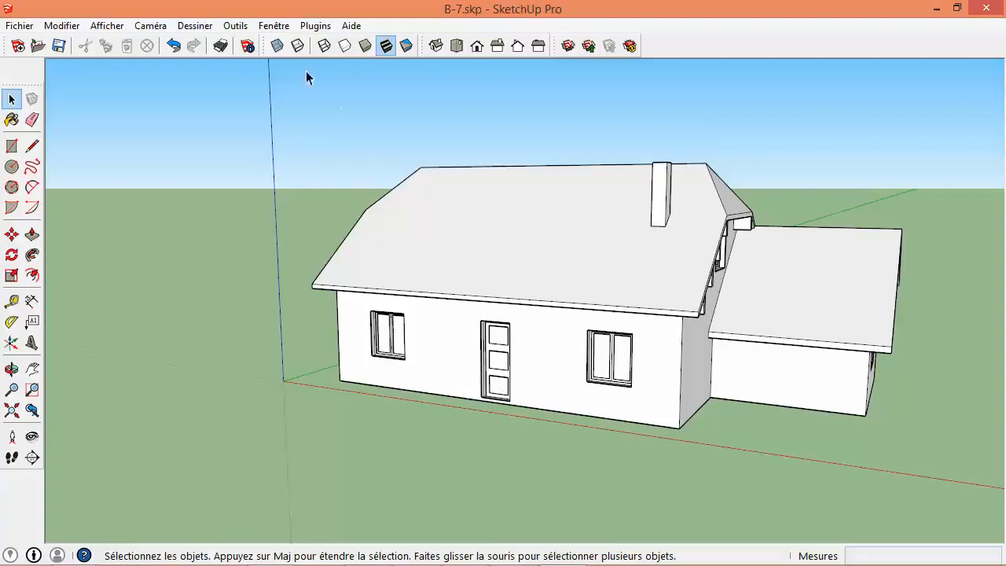
{"action": "left_click", "coordinate": [272, 26]}
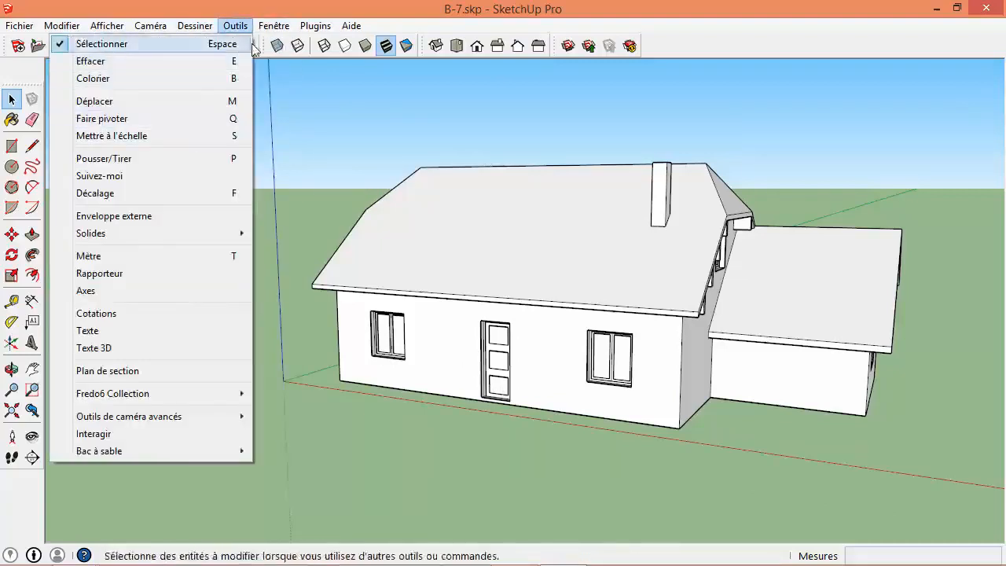
{"action": "left_click", "coordinate": [216, 160]}
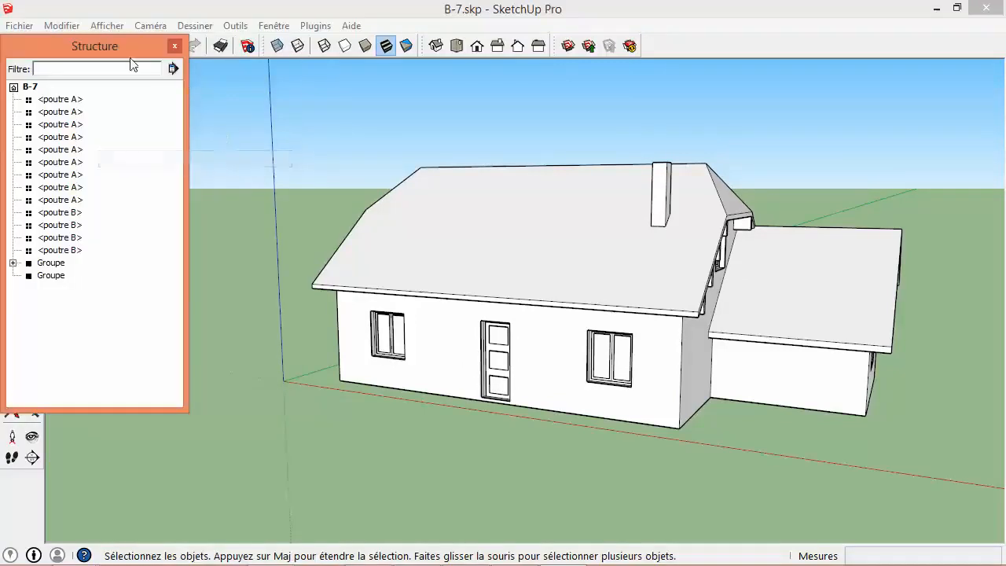
{"action": "left_click_drag", "start_coordinate": [133, 55], "coordinate": [242, 120]}
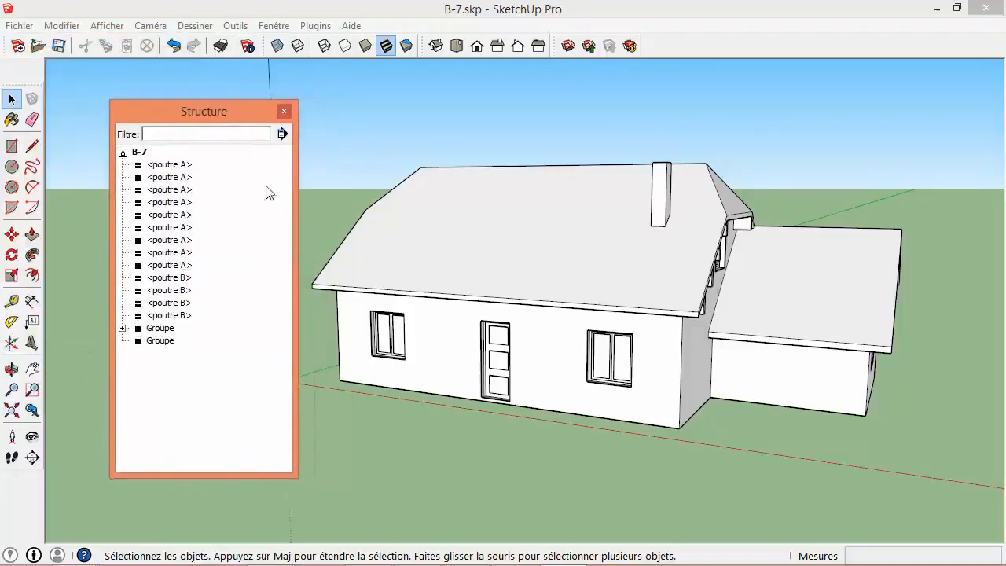
- Select all poutre A and poutre B entries in the structure and examine the matching beams on the gable
{"action": "middle_click_drag", "start_coordinate": [330, 204], "coordinate": [254, 409]}
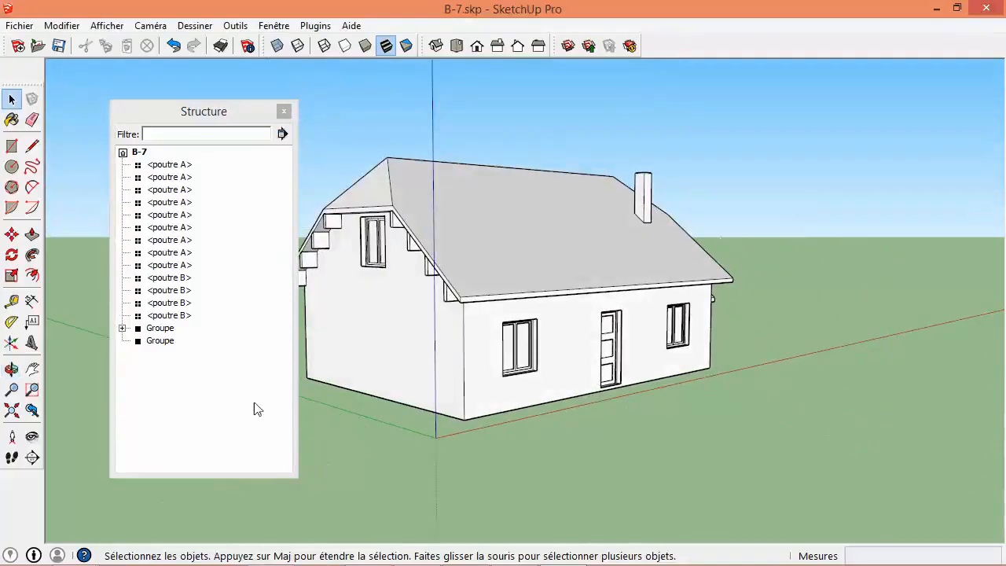
{"action": "left_click", "coordinate": [169, 315]}
{"action": "left_click", "coordinate": [169, 164], "text": "shift"}
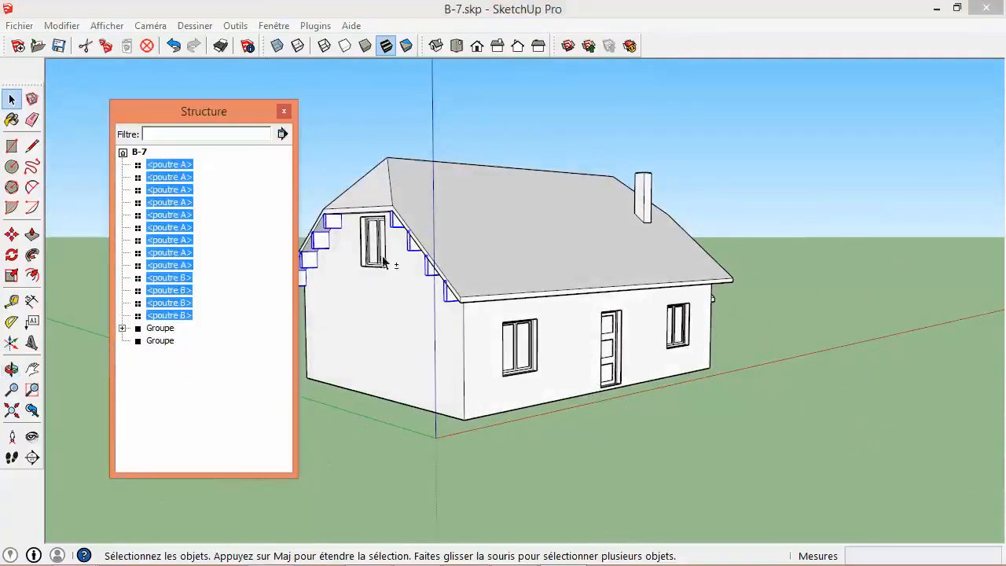
{"action": "middle_click_drag", "start_coordinate": [425, 277], "coordinate": [611, 277]}
{"action": "scroll", "coordinate": [525, 232], "scroll_direction": "up", "scroll_amount": 5}
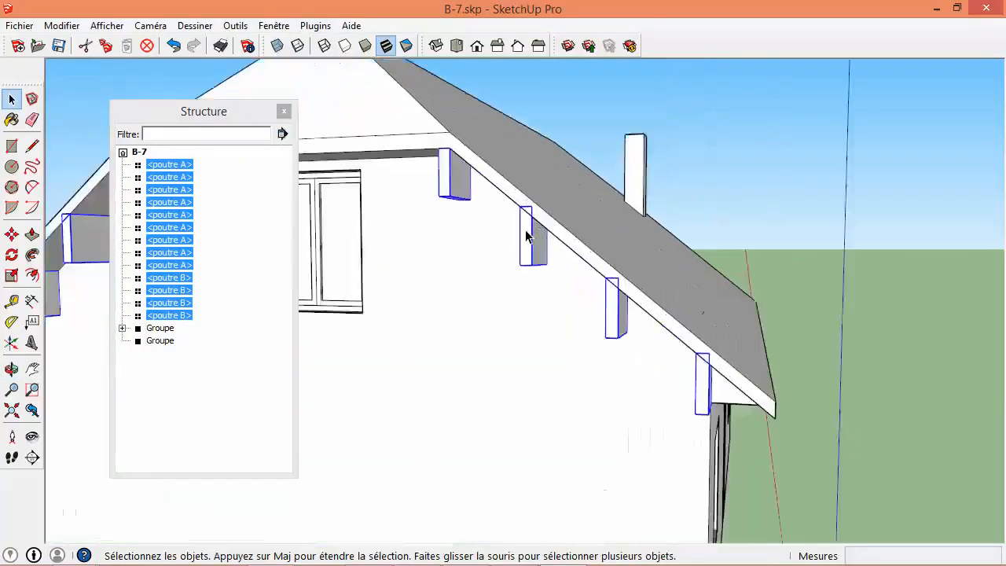
{"action": "scroll", "coordinate": [526, 233], "scroll_direction": "down", "scroll_amount": 4}
{"action": "middle_click_drag", "start_coordinate": [540, 248], "coordinate": [202, 348]}
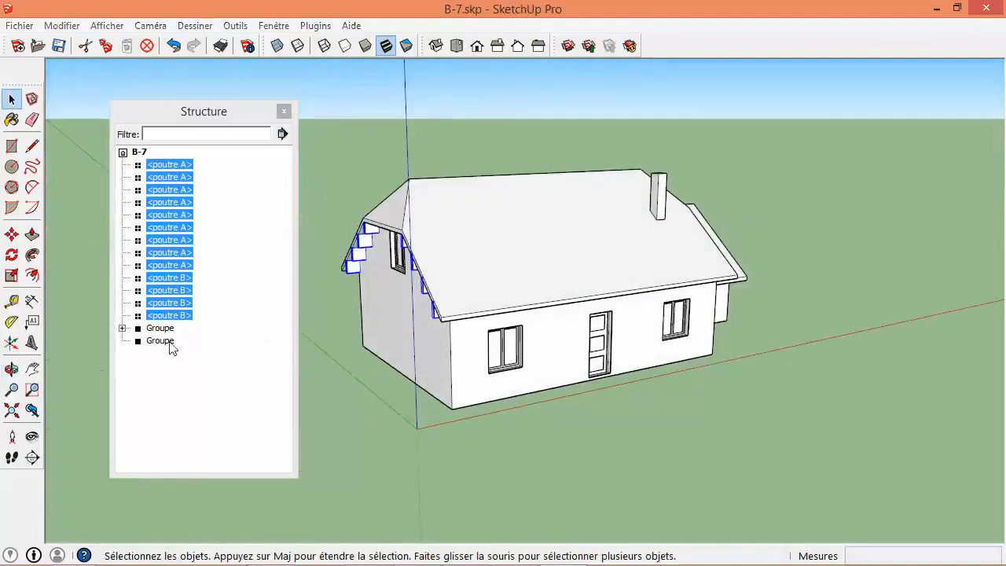
- Rename the chimney's group "cheminée" in the structure
{"action": "left_click", "coordinate": [160, 341]}
{"action": "middle_click_drag", "start_coordinate": [341, 322], "coordinate": [566, 235]}
{"action": "scroll", "coordinate": [605, 251], "scroll_direction": "up", "scroll_amount": 3}
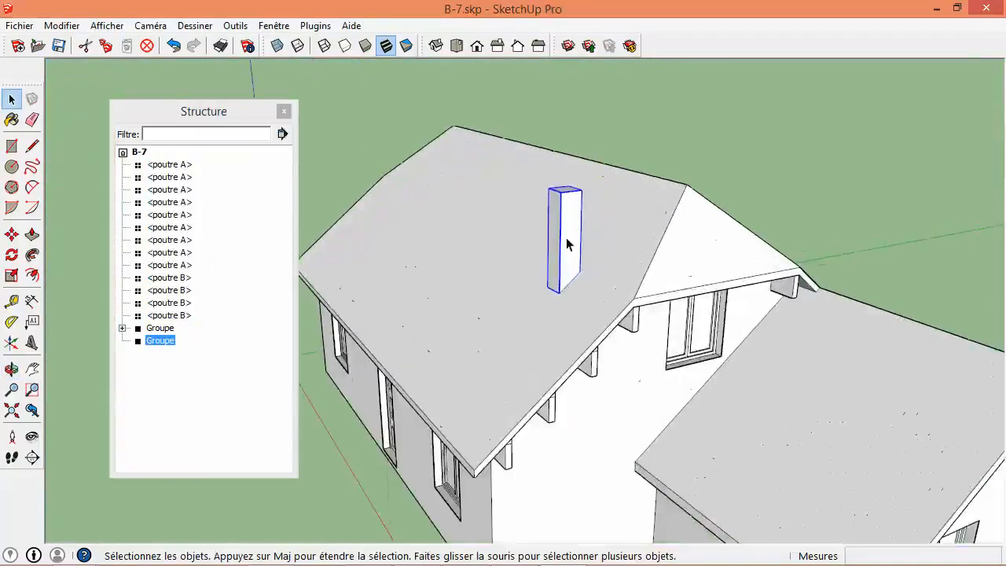
{"action": "right_click", "coordinate": [158, 346]}
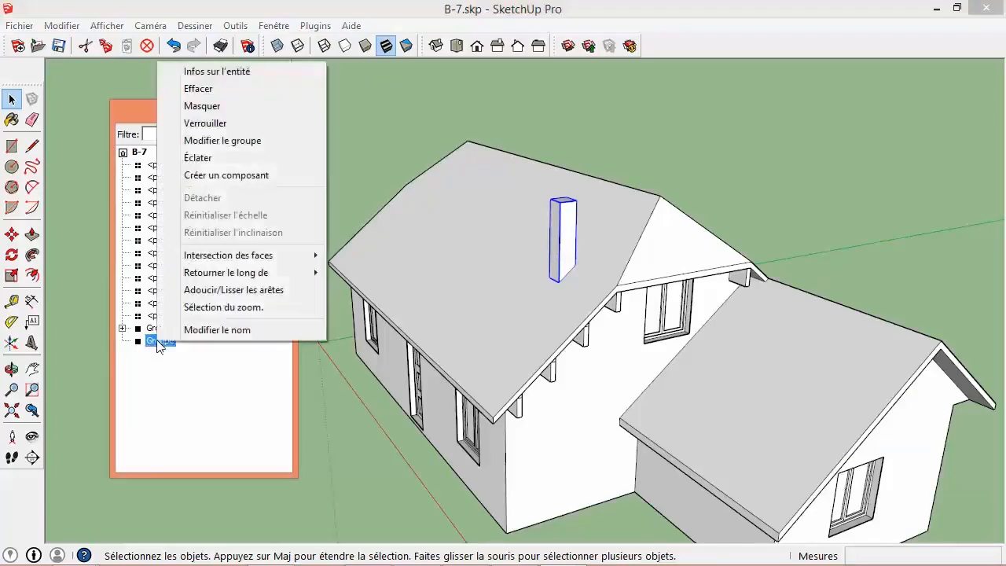
{"action": "left_click", "coordinate": [190, 333]}
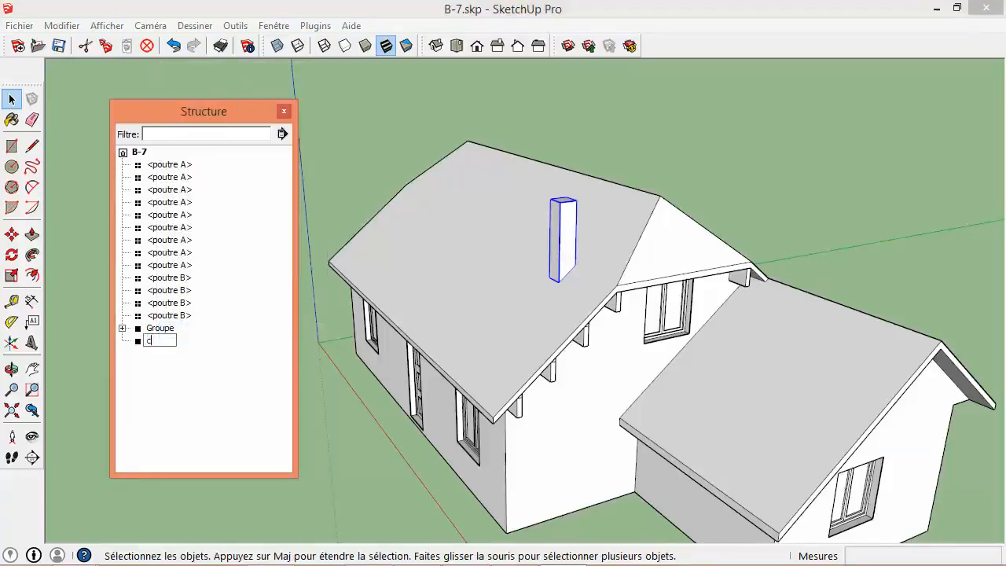
{"action": "key", "text": "Return"}
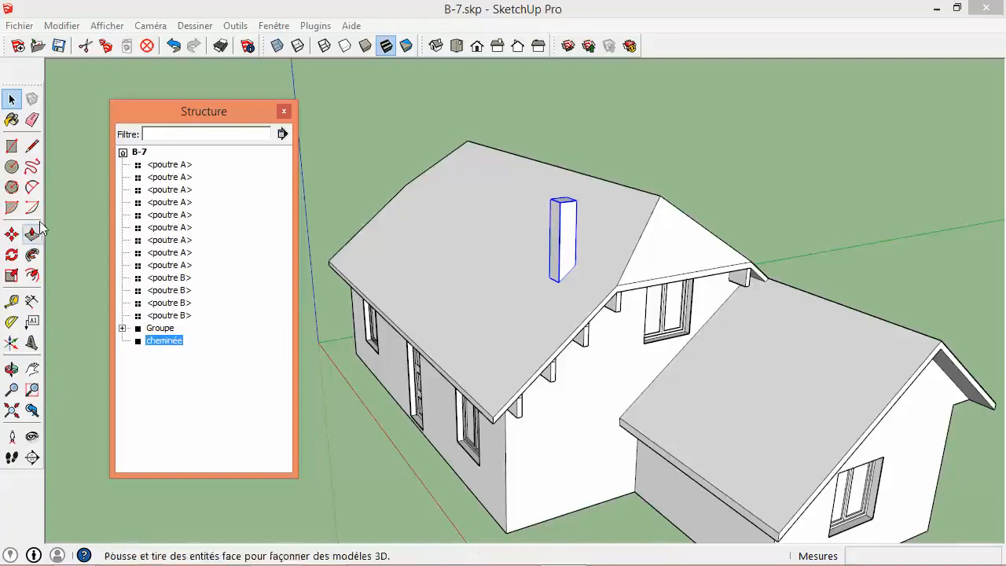
- Expand the house group in the structure and check several of its fenetre components, then leave the group
{"action": "left_click", "coordinate": [161, 328]}
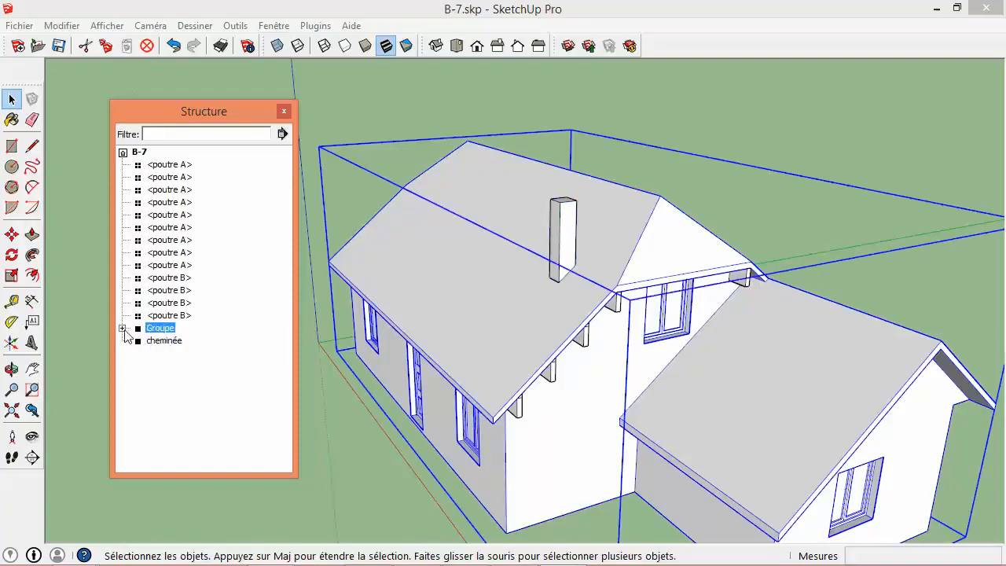
{"action": "left_click", "coordinate": [122, 329]}
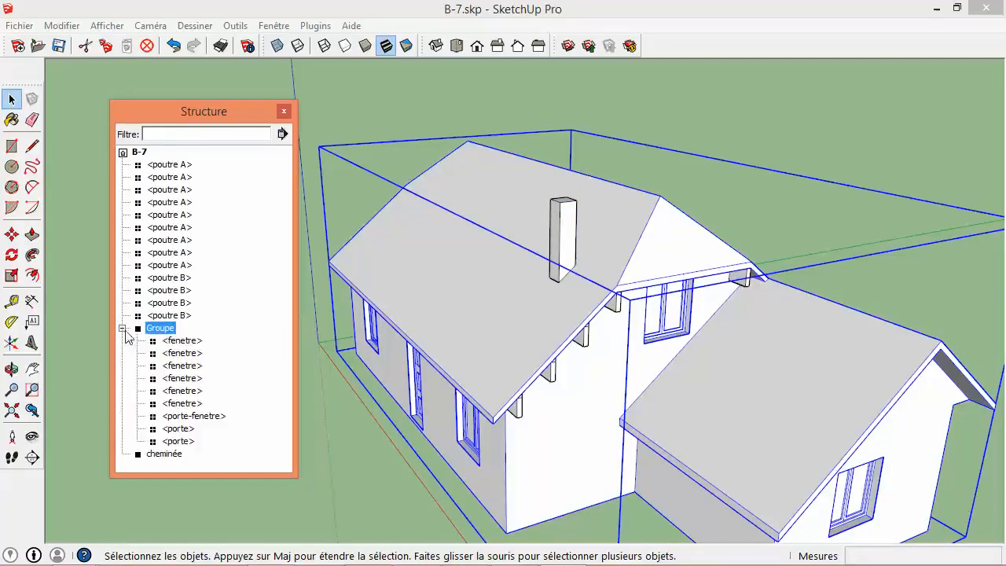
{"action": "left_click", "coordinate": [170, 342]}
{"action": "left_click", "coordinate": [174, 366]}
{"action": "left_click", "coordinate": [176, 380]}
{"action": "left_click", "coordinate": [182, 403]}
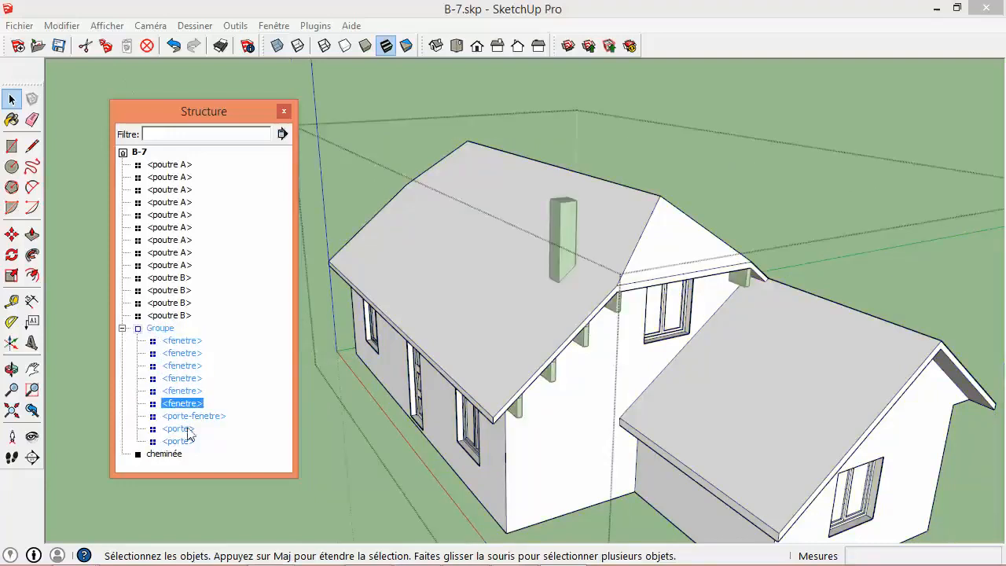
{"action": "left_click", "coordinate": [315, 461]}
- Select objects directly in the model, including the chimney, to identify their entries in the structure
{"action": "middle_click_drag", "start_coordinate": [386, 368], "coordinate": [665, 231]}
{"action": "left_click", "coordinate": [589, 299]}
{"action": "scroll", "coordinate": [665, 232], "scroll_direction": "up", "scroll_amount": 4}
{"action": "left_click", "coordinate": [608, 245]}
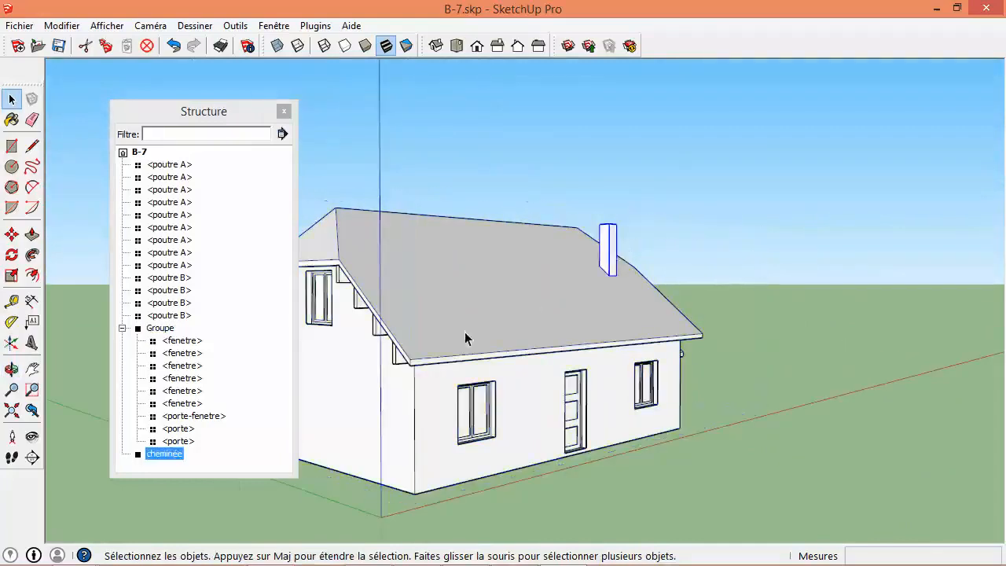
- Explode the main house group
{"action": "left_click", "coordinate": [395, 366]}
{"action": "middle_click_drag", "start_coordinate": [501, 341], "coordinate": [511, 315]}
{"action": "right_click", "coordinate": [495, 302]}
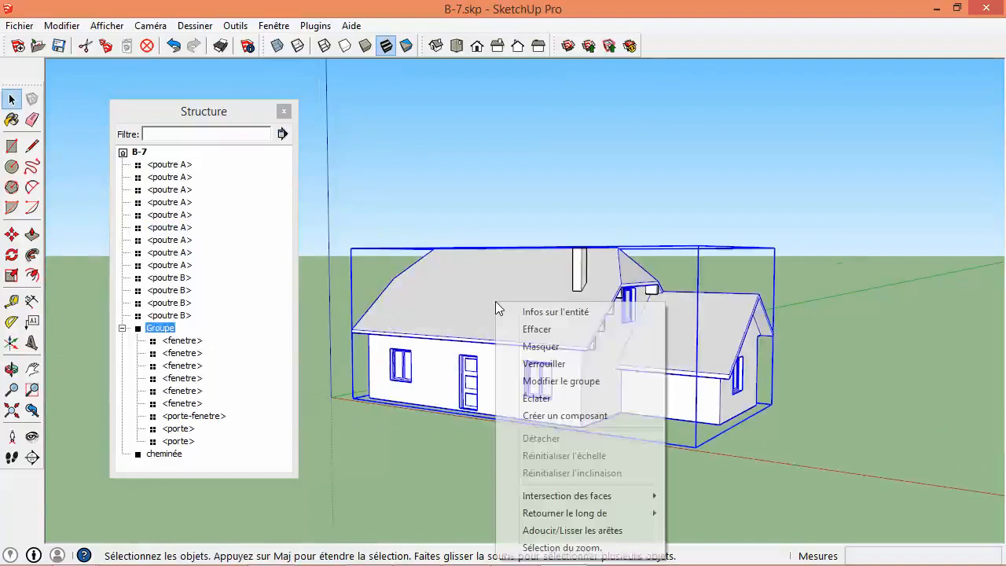
{"action": "left_click", "coordinate": [536, 398]}
{"action": "left_click", "coordinate": [493, 453]}
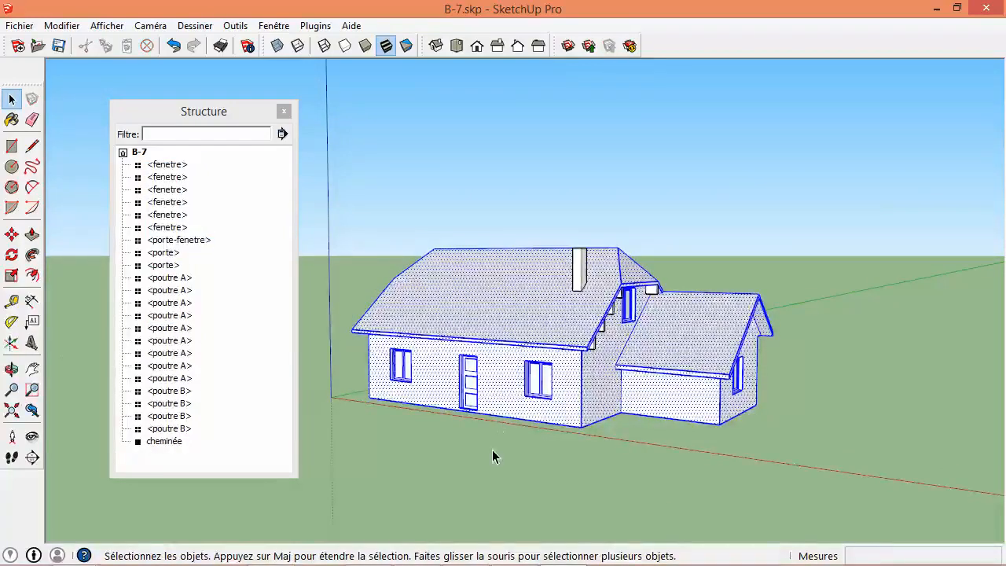
- Select the whole house with its windows, doors, beams and chimney, and combine everything into one group
{"action": "left_click_drag", "start_coordinate": [304, 167], "coordinate": [881, 492]}
{"action": "key", "text": "o"}
{"action": "left_click_drag", "start_coordinate": [619, 297], "coordinate": [932, 303]}
{"action": "key", "text": "space"}
{"action": "middle_click_drag", "start_coordinate": [374, 305], "coordinate": [396, 314]}
{"action": "right_click", "coordinate": [519, 307]}
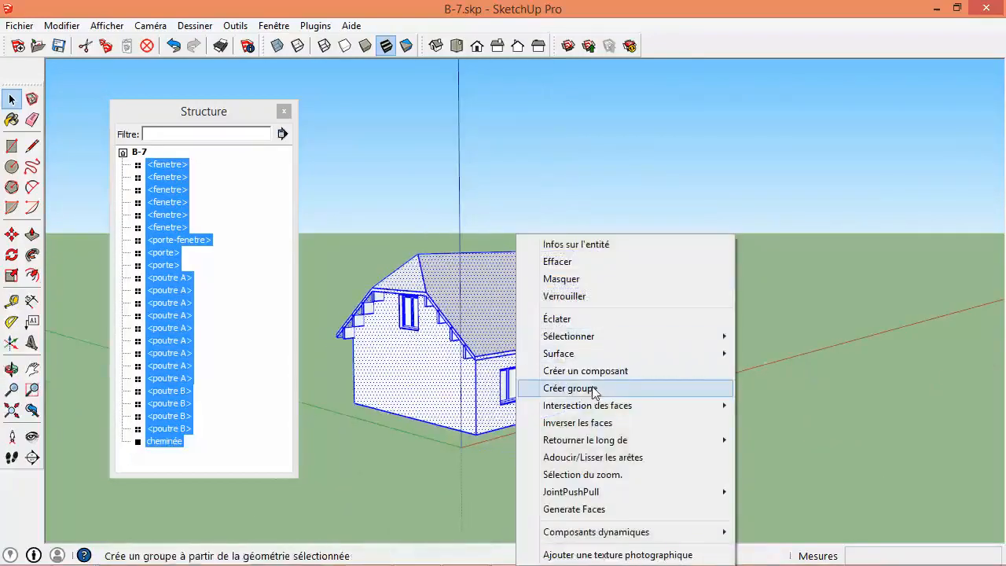
{"action": "left_click", "coordinate": [594, 388]}
{"action": "middle_click_drag", "start_coordinate": [532, 353], "coordinate": [408, 360]}
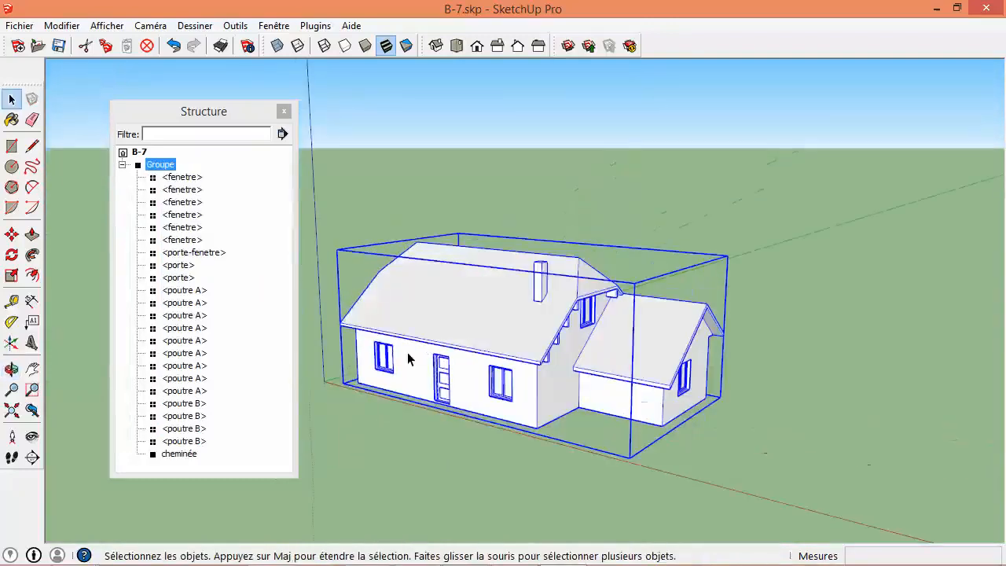
- Collapse and expand the new group in the structure and check its window and poutre A components one by one
{"action": "left_click", "coordinate": [122, 165]}
{"action": "left_click", "coordinate": [122, 166]}
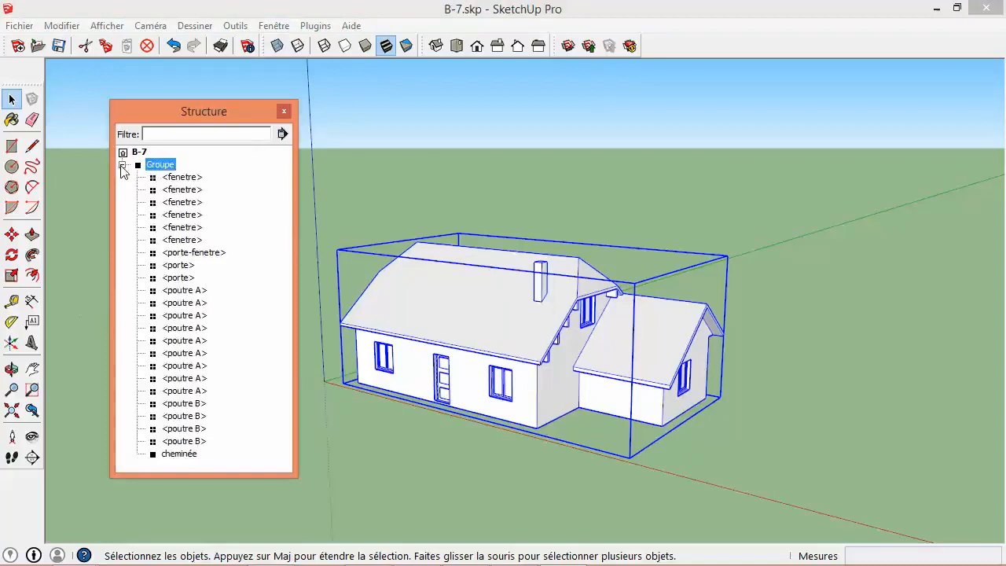
{"action": "left_click", "coordinate": [172, 180]}
{"action": "left_click", "coordinate": [175, 203]}
{"action": "left_click", "coordinate": [183, 241]}
{"action": "left_click", "coordinate": [186, 290]}
{"action": "left_click", "coordinate": [188, 340]}
{"action": "left_click", "coordinate": [188, 379]}
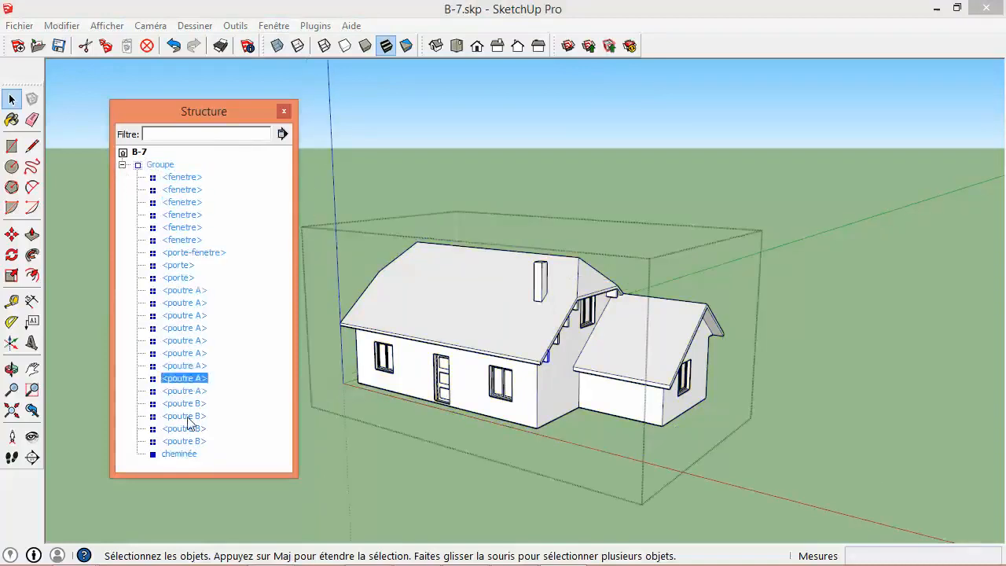
- Close the structure list and leave the house group
{"action": "left_click", "coordinate": [284, 111]}
{"action": "left_click", "coordinate": [355, 144]}
{"action": "middle_click_drag", "start_coordinate": [355, 143], "coordinate": [566, 314]}
{"action": "scroll", "coordinate": [601, 337], "scroll_direction": "up", "scroll_amount": 3}
{"action": "middle_click_drag", "start_coordinate": [603, 368], "coordinate": [608, 314]}
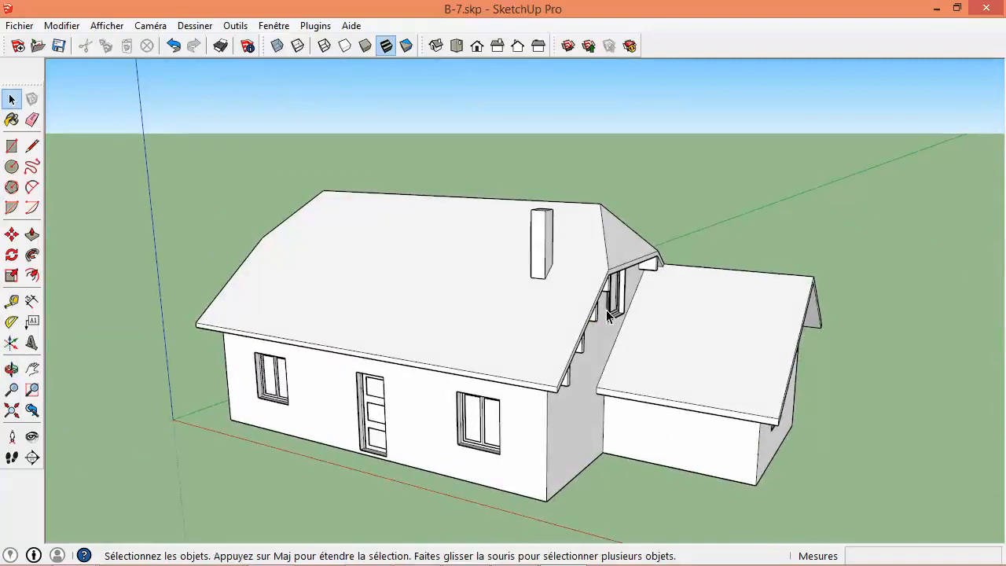
{"action": "scroll", "coordinate": [323, 305], "scroll_direction": "down", "scroll_amount": 3}
{"action": "middle_click_drag", "start_coordinate": [393, 319], "coordinate": [483, 279], "text": "shift"}
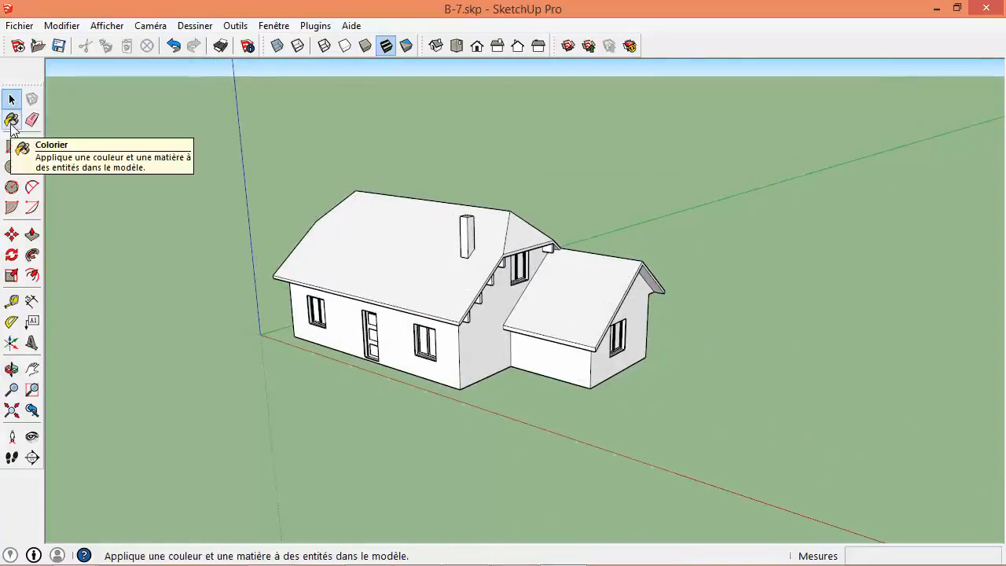
- Bring up the paint materials, place them beside the house and display the Couverture collection
{"action": "left_click", "coordinate": [11, 121]}
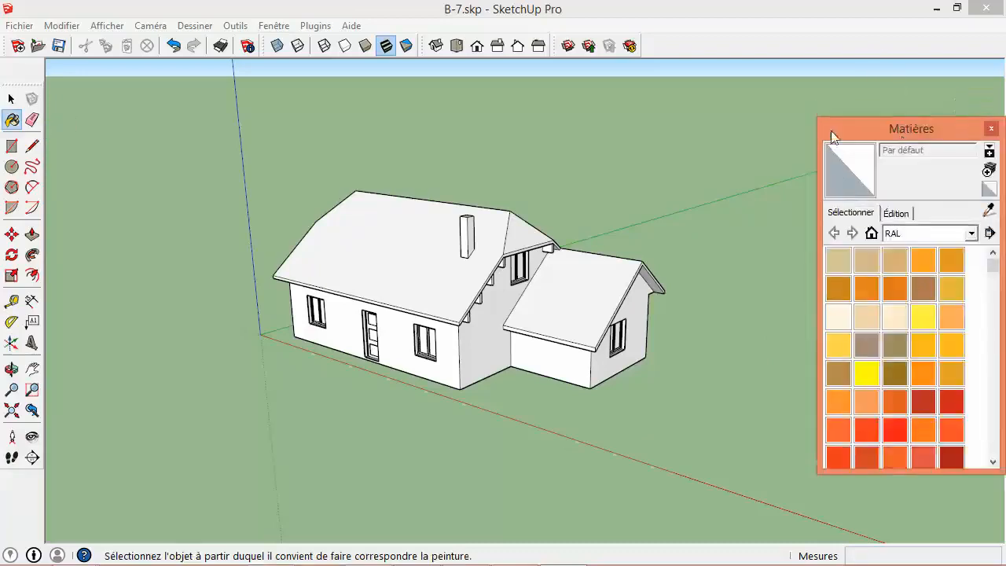
{"action": "left_click", "coordinate": [888, 243]}
{"action": "left_click", "coordinate": [865, 273]}
{"action": "left_click_drag", "start_coordinate": [892, 137], "coordinate": [833, 135]}
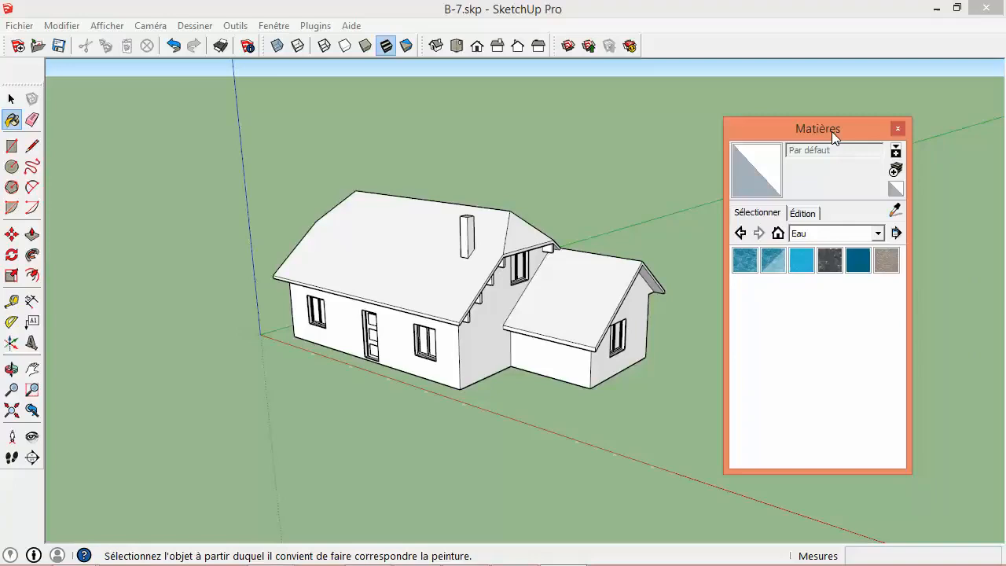
{"action": "middle_click_drag", "start_coordinate": [503, 304], "coordinate": [586, 273]}
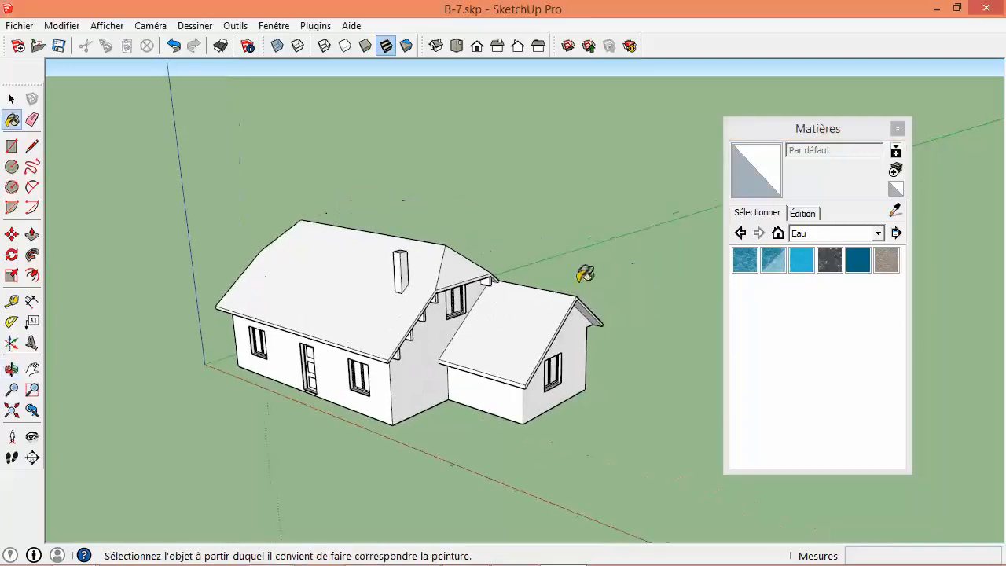
{"action": "left_click", "coordinate": [845, 236]}
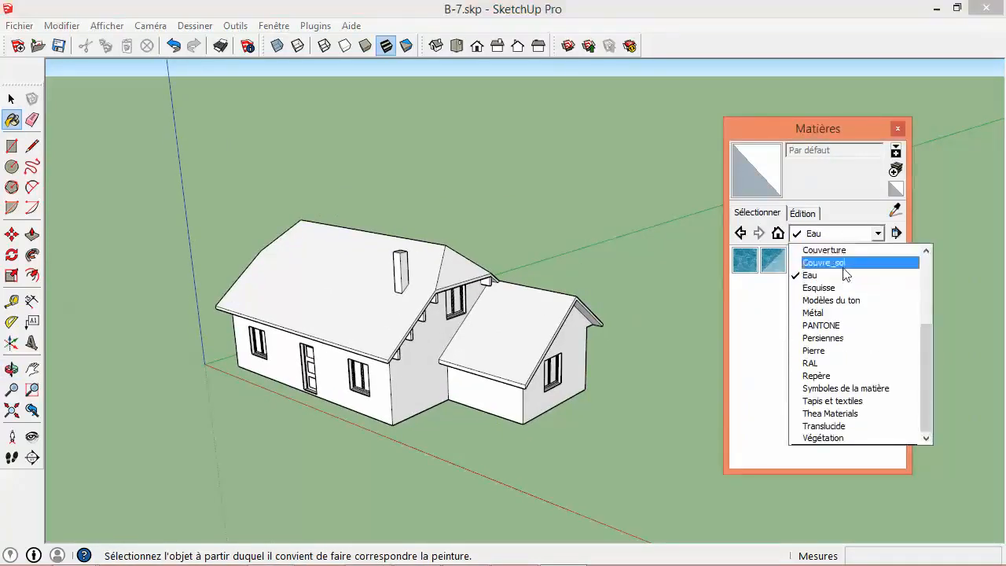
{"action": "left_click_drag", "start_coordinate": [923, 381], "coordinate": [923, 292]}
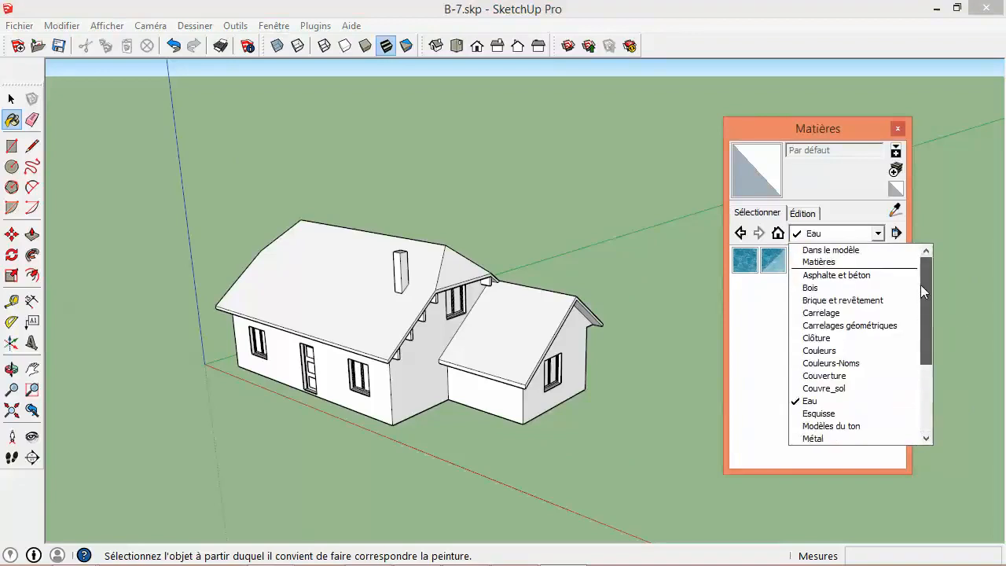
{"action": "left_click", "coordinate": [849, 374]}
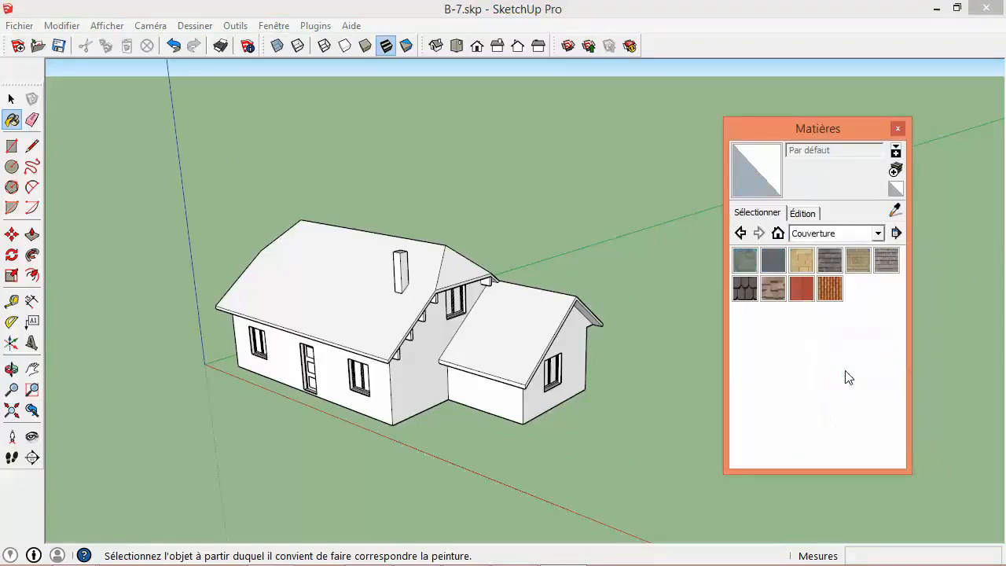
- Try to paint the closed house group with the dark grey shingle material and undo the painting
{"action": "left_click", "coordinate": [745, 290]}
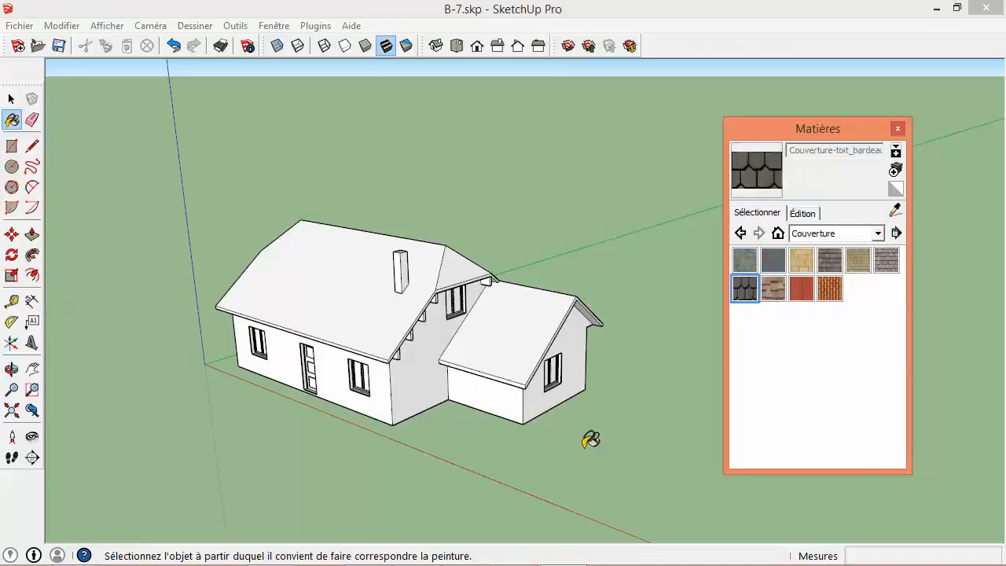
{"action": "left_click", "coordinate": [360, 302]}
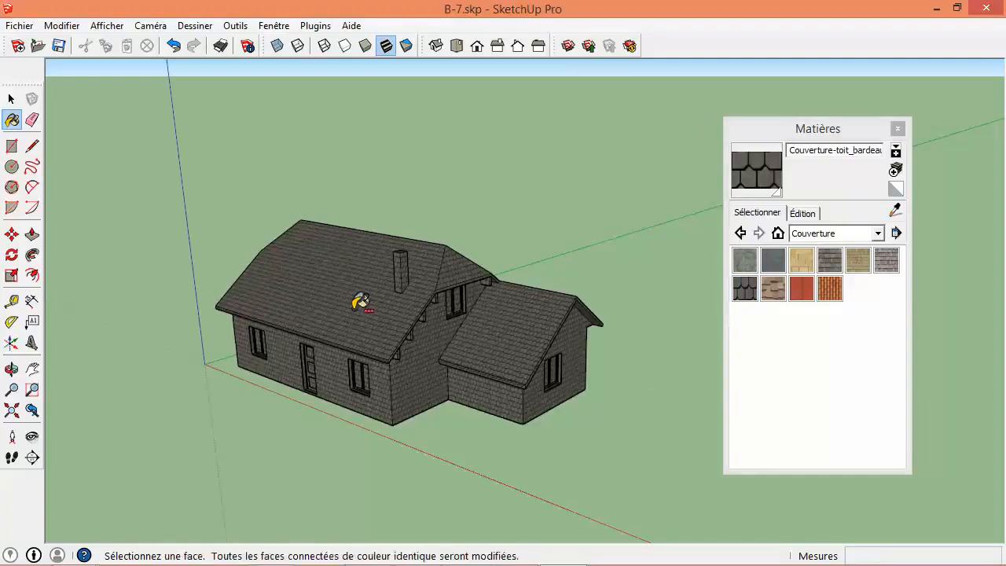
{"action": "key", "text": "ctrl+z"}
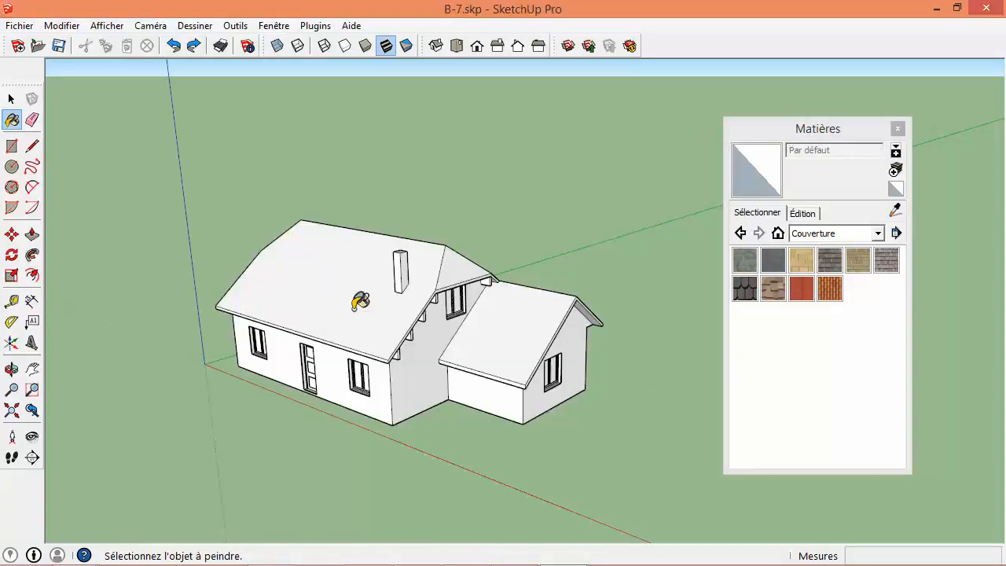
{"action": "key", "text": "alt"}
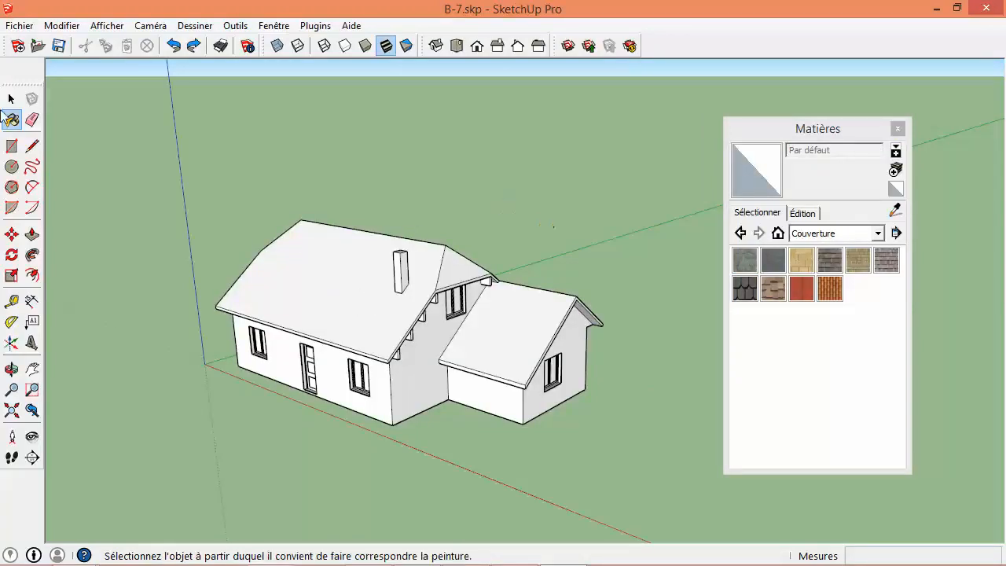
- Open the house group for editing and paint the front main roof slope and the annex roof slope with the dark grey shingles
{"action": "left_click", "coordinate": [11, 98]}
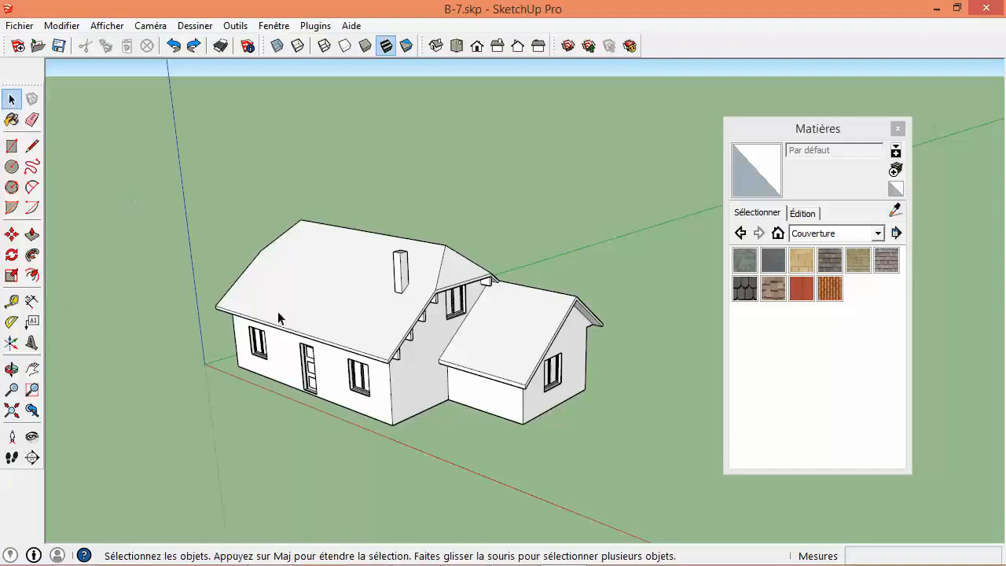
{"action": "double_click", "coordinate": [389, 330]}
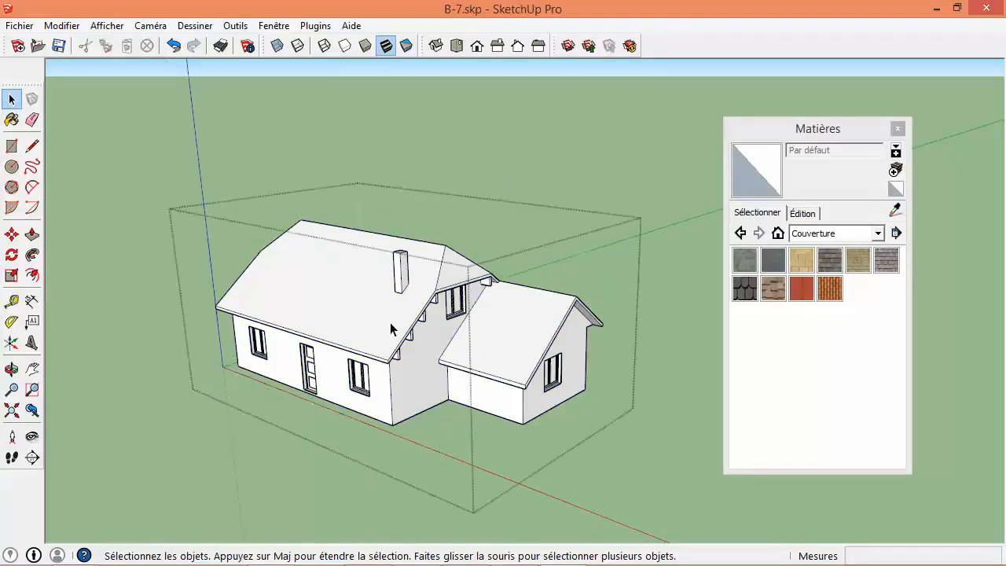
{"action": "left_click", "coordinate": [391, 328]}
{"action": "left_click", "coordinate": [508, 337]}
{"action": "left_click", "coordinate": [357, 309]}
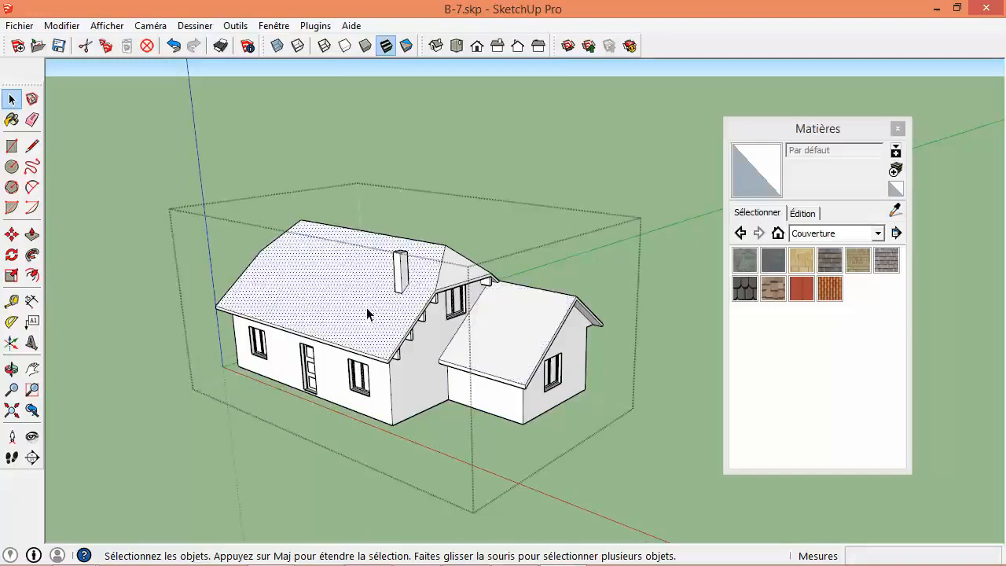
{"action": "left_click", "coordinate": [744, 288]}
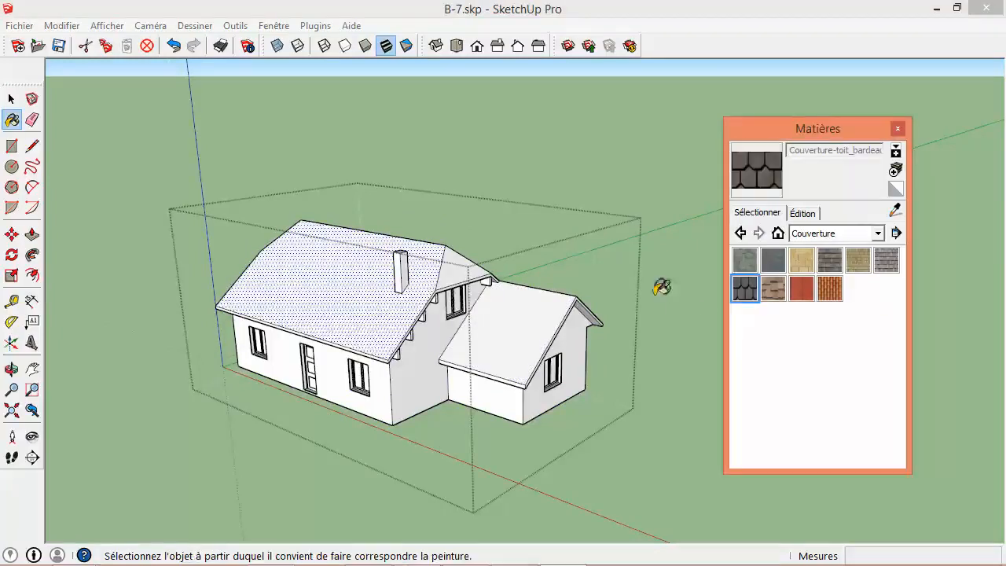
{"action": "left_click", "coordinate": [392, 300]}
{"action": "left_click", "coordinate": [512, 325]}
- Paint the hip end above the gable window and the remaining roof slopes with the same dark grey shingles
{"action": "scroll", "coordinate": [477, 292], "scroll_direction": "up", "scroll_amount": 5}
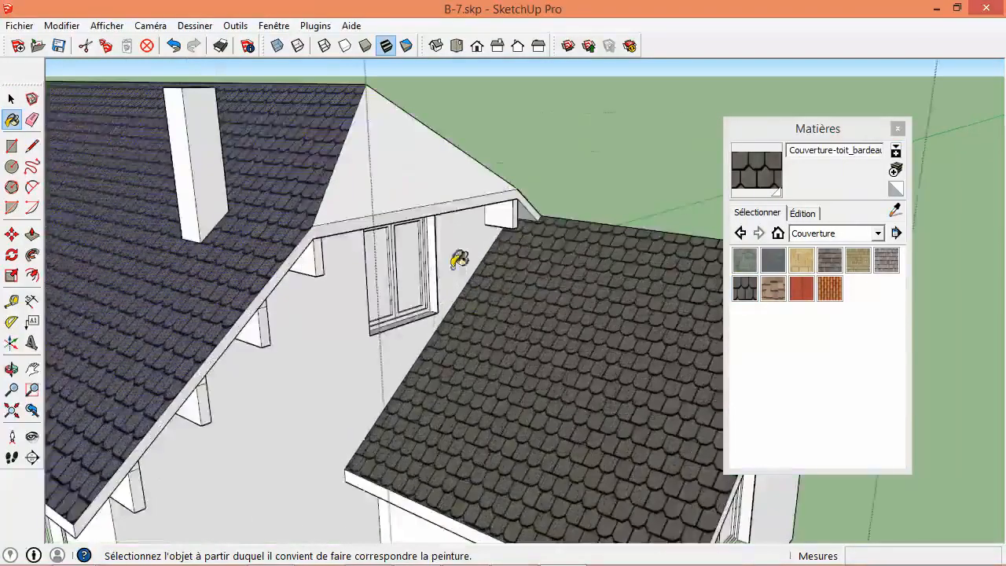
{"action": "left_click", "coordinate": [423, 197]}
{"action": "middle_click_drag", "start_coordinate": [496, 337], "coordinate": [249, 390]}
{"action": "left_click", "coordinate": [414, 348]}
{"action": "mouse_move", "coordinate": [638, 229]}
{"action": "middle_mouse_down"}
{"action": "mouse_move", "coordinate": [318, 284]}
{"action": "mouse_move", "coordinate": [173, 283]}
{"action": "mouse_move", "coordinate": [418, 301]}
{"action": "mouse_move", "coordinate": [474, 278]}
{"action": "middle_mouse_up"}
{"action": "left_click", "coordinate": [374, 266]}
{"action": "mouse_move", "coordinate": [374, 266]}
{"action": "middle_mouse_down"}
{"action": "mouse_move", "coordinate": [111, 288]}
{"action": "mouse_move", "coordinate": [142, 275]}
{"action": "mouse_move", "coordinate": [430, 270]}
{"action": "mouse_move", "coordinate": [431, 197]}
{"action": "mouse_move", "coordinate": [607, 250]}
{"action": "middle_mouse_up"}
- Paint the gable, annex and front walls with RAL 1001 Beige from the RAL collection
{"action": "left_click", "coordinate": [841, 235]}
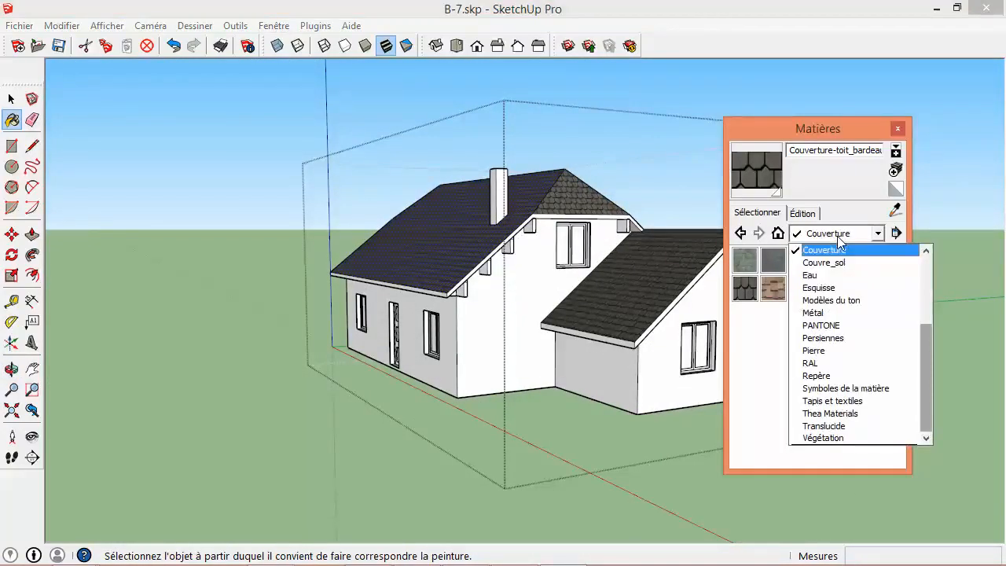
{"action": "left_click", "coordinate": [875, 364]}
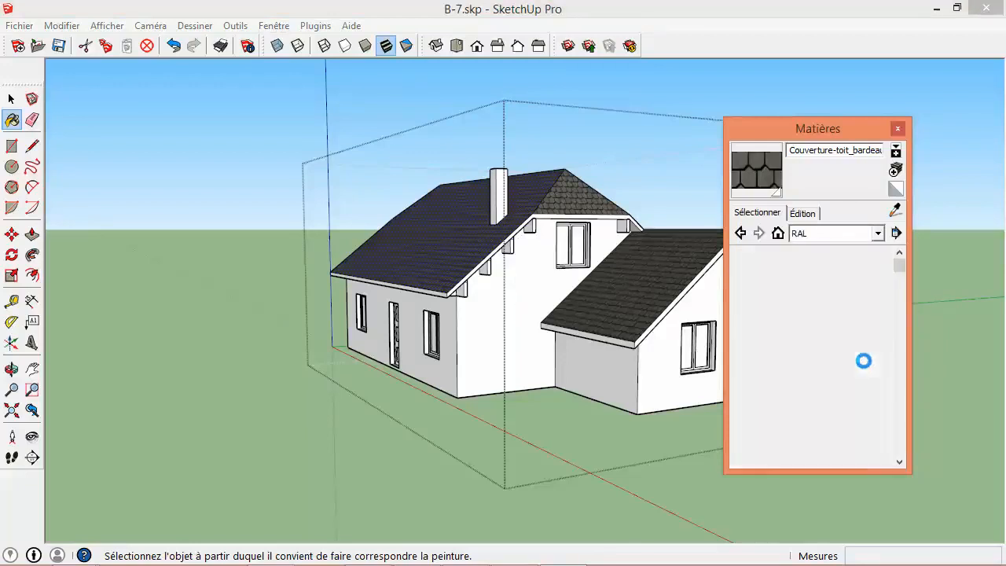
{"action": "mouse_move", "coordinate": [900, 267]}
{"action": "left_mouse_down"}
{"action": "mouse_move", "coordinate": [902, 334]}
{"action": "mouse_move", "coordinate": [901, 265]}
{"action": "left_mouse_up"}
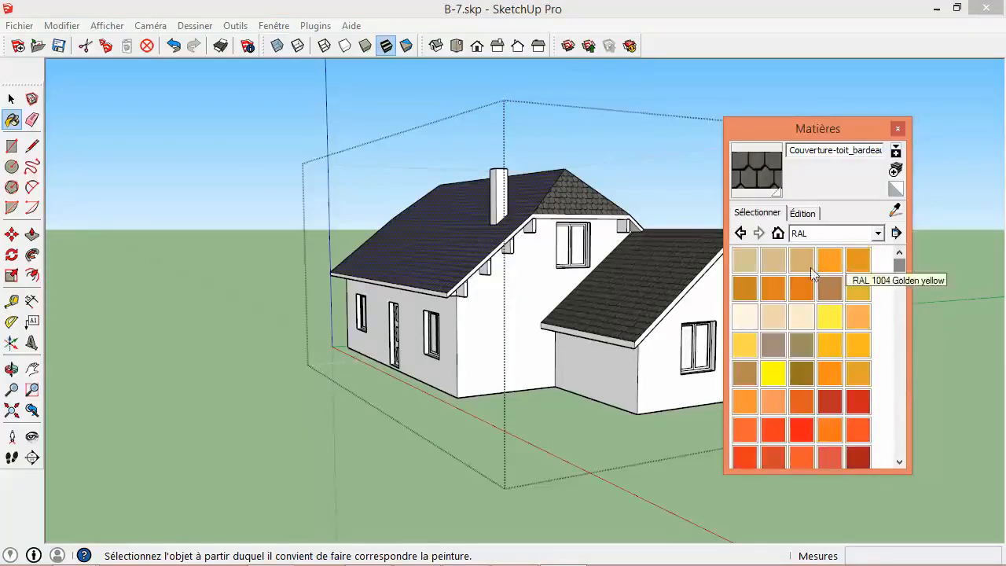
{"action": "left_click", "coordinate": [772, 262]}
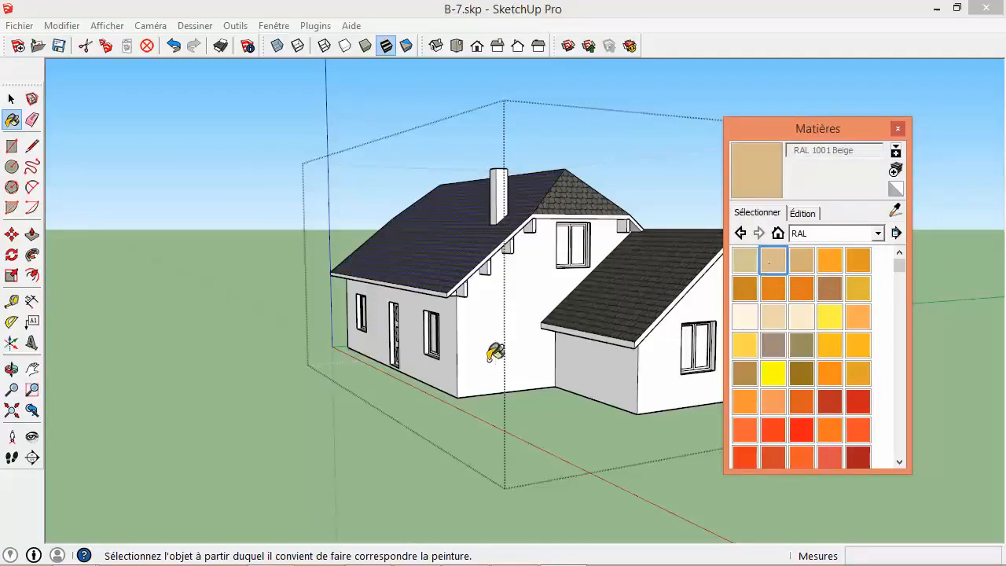
{"action": "left_click", "coordinate": [494, 353]}
{"action": "left_click", "coordinate": [621, 377]}
{"action": "left_click", "coordinate": [449, 358]}
- Paint the opposite gable wall and the rear wall with RAL 1001 Beige
{"action": "middle_click_drag", "start_coordinate": [449, 358], "coordinate": [461, 313]}
{"action": "left_click", "coordinate": [303, 337]}
{"action": "middle_click_drag", "start_coordinate": [305, 335], "coordinate": [912, 343]}
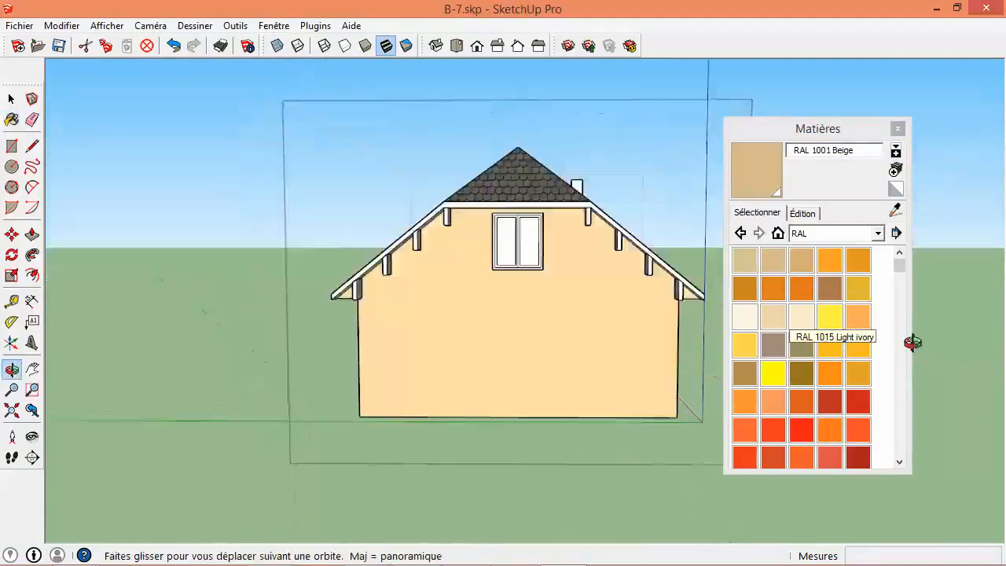
{"action": "middle_click_drag", "start_coordinate": [236, 330], "coordinate": [560, 324]}
{"action": "left_click", "coordinate": [534, 356]}
{"action": "middle_click_drag", "start_coordinate": [429, 326], "coordinate": [436, 324]}
- Try RAL 1001 Beige on the window at the end of the rear wall and undo it
{"action": "scroll", "coordinate": [344, 319], "scroll_direction": "up", "scroll_amount": 6}
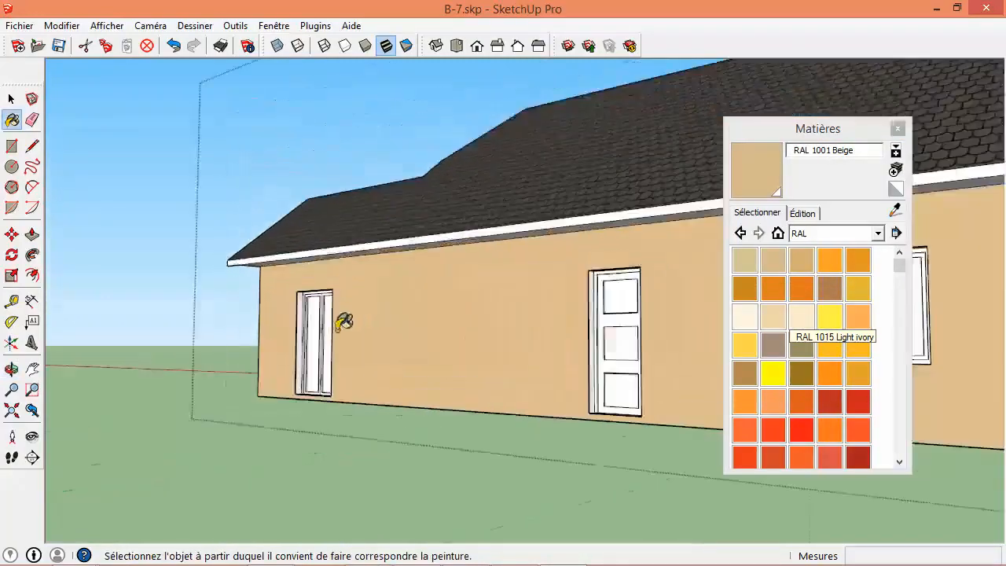
{"action": "scroll", "coordinate": [300, 323], "scroll_direction": "down", "scroll_amount": 1}
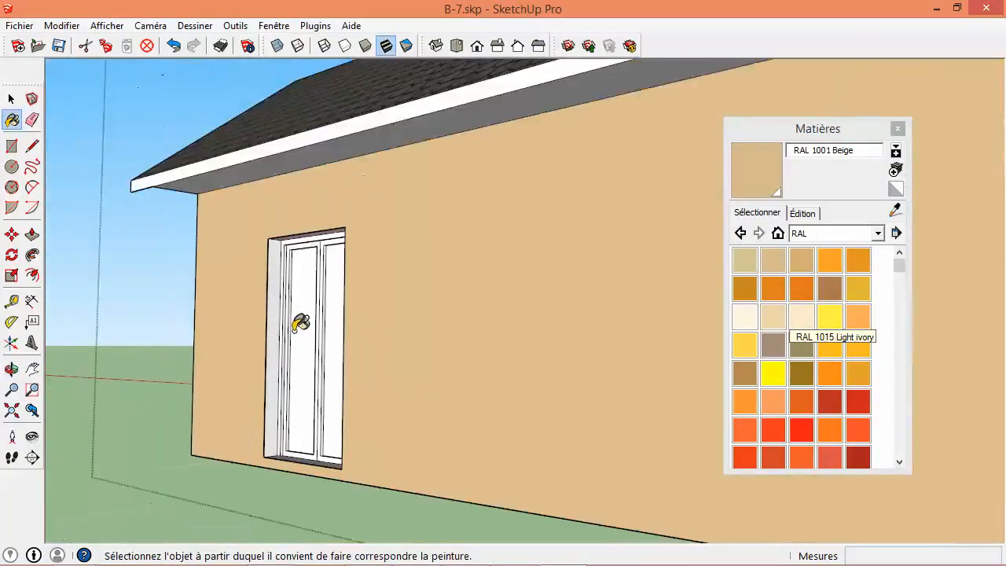
{"action": "left_click", "coordinate": [285, 333]}
{"action": "middle_click_drag", "start_coordinate": [285, 332], "coordinate": [537, 347]}
{"action": "key", "text": "ctrl+z"}
- Apply RAL 1001 Beige to the remaining wall surface, the underside of the house and the eave underside
{"action": "mouse_move", "coordinate": [341, 355]}
{"action": "middle_mouse_down"}
{"action": "mouse_move", "coordinate": [519, 338]}
{"action": "mouse_move", "coordinate": [449, 351]}
{"action": "middle_mouse_up"}
{"action": "mouse_move", "coordinate": [406, 387]}
{"action": "middle_mouse_down"}
{"action": "mouse_move", "coordinate": [500, 313]}
{"action": "mouse_move", "coordinate": [650, 304]}
{"action": "mouse_move", "coordinate": [668, 265]}
{"action": "mouse_move", "coordinate": [598, 297]}
{"action": "mouse_move", "coordinate": [673, 293]}
{"action": "middle_mouse_up"}
{"action": "scroll", "coordinate": [365, 280], "scroll_direction": "up", "scroll_amount": 3}
{"action": "left_click", "coordinate": [352, 290]}
{"action": "scroll", "coordinate": [376, 307], "scroll_direction": "down", "scroll_amount": 4}
{"action": "mouse_move", "coordinate": [429, 320]}
{"action": "middle_mouse_down"}
{"action": "mouse_move", "coordinate": [449, 323]}
{"action": "mouse_move", "coordinate": [411, 404]}
{"action": "middle_mouse_up"}
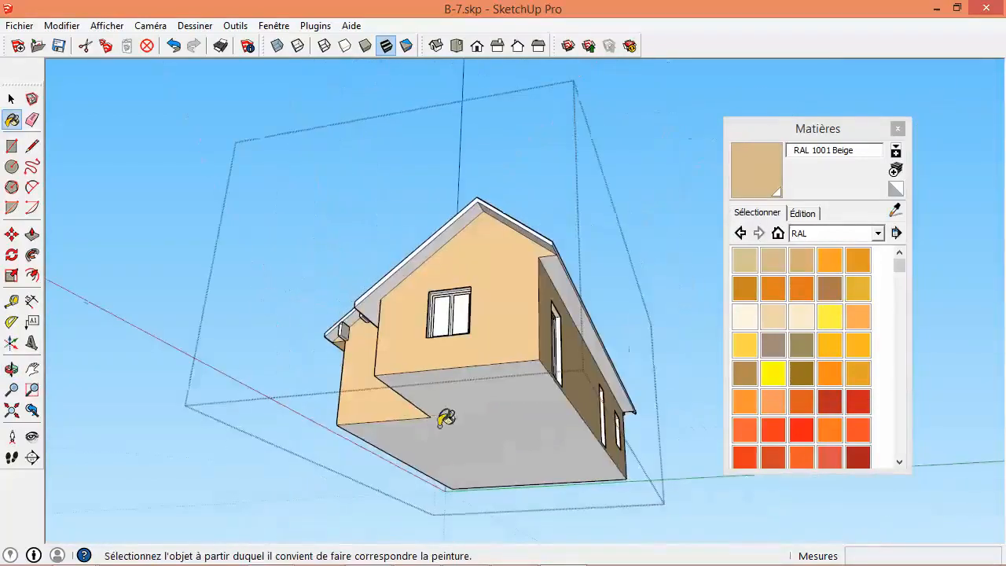
{"action": "left_click", "coordinate": [516, 384]}
{"action": "left_click", "coordinate": [561, 277]}
- Paint the white roof edges and gable overhang undersides with Bois_cerisier_original from the Bois collection
{"action": "mouse_move", "coordinate": [535, 249]}
{"action": "middle_mouse_down"}
{"action": "mouse_move", "coordinate": [309, 359]}
{"action": "mouse_move", "coordinate": [382, 353]}
{"action": "mouse_move", "coordinate": [512, 309]}
{"action": "mouse_move", "coordinate": [503, 342]}
{"action": "middle_mouse_up"}
{"action": "scroll", "coordinate": [504, 342], "scroll_direction": "up", "scroll_amount": 3}
{"action": "left_click", "coordinate": [878, 234]}
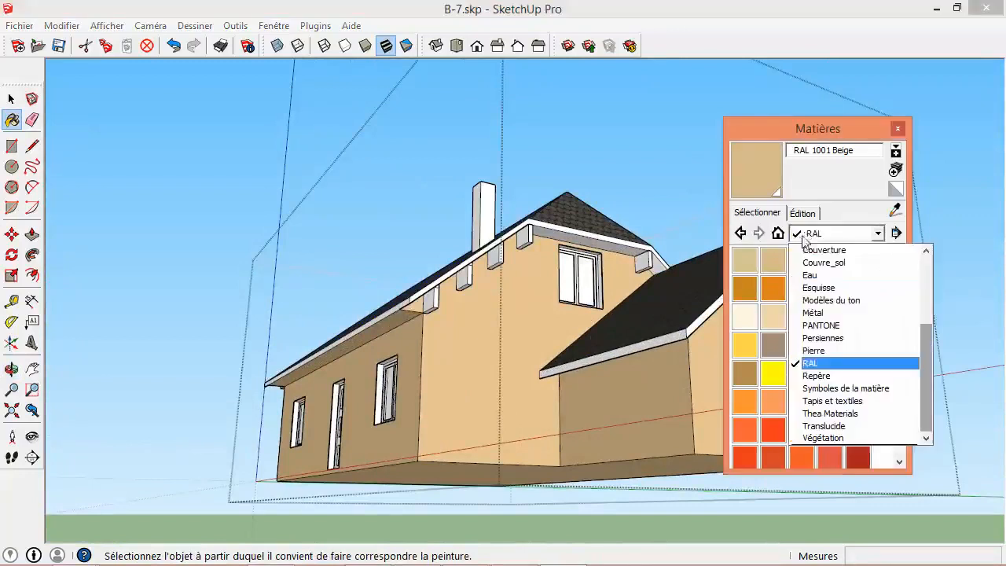
{"action": "left_click_drag", "start_coordinate": [931, 364], "coordinate": [931, 271]}
{"action": "left_click", "coordinate": [861, 291]}
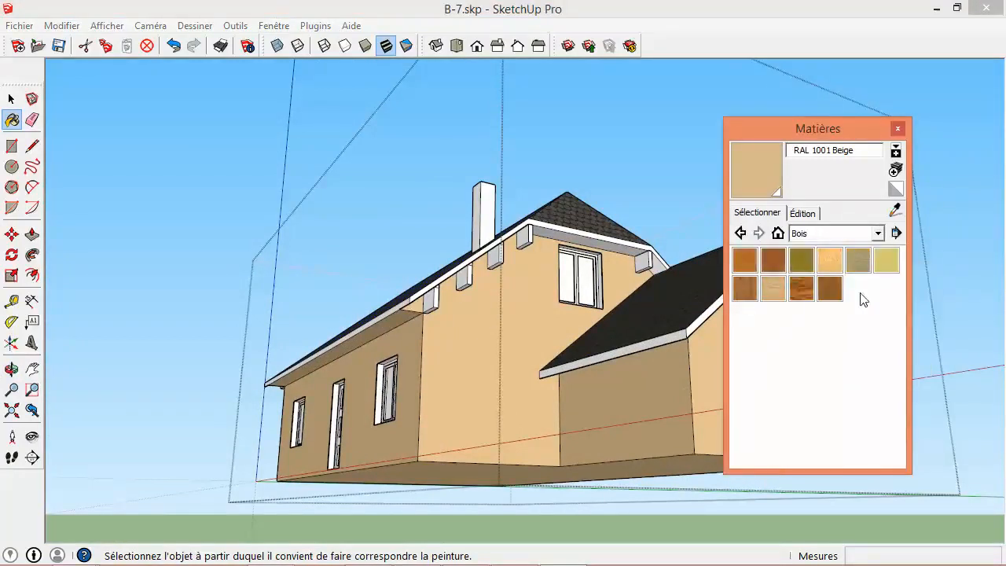
{"action": "left_click", "coordinate": [771, 262]}
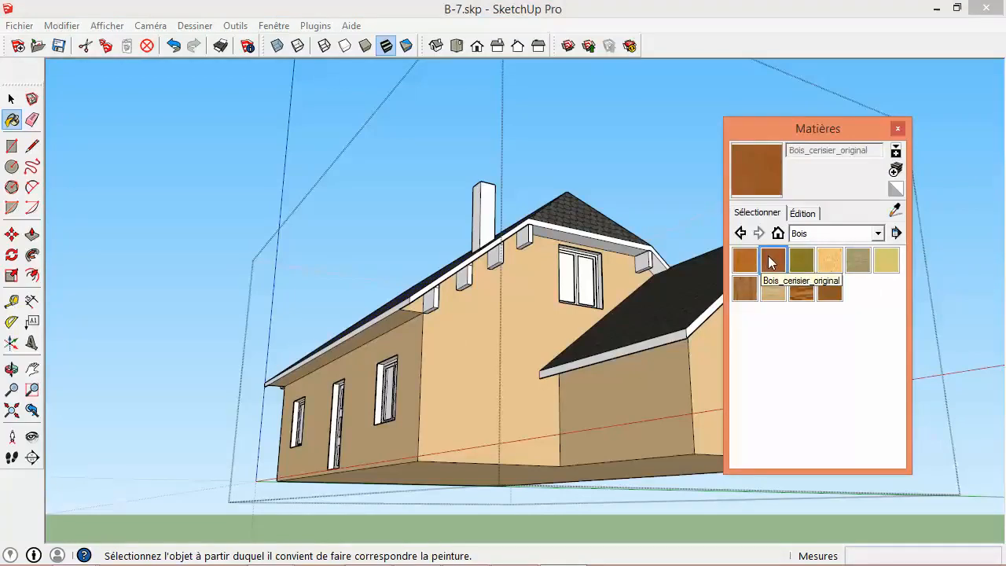
{"action": "mouse_move", "coordinate": [551, 184]}
{"action": "middle_mouse_down"}
{"action": "mouse_move", "coordinate": [545, 152]}
{"action": "mouse_move", "coordinate": [541, 173]}
{"action": "middle_mouse_up"}
{"action": "scroll", "coordinate": [542, 186], "scroll_direction": "up", "scroll_amount": 3}
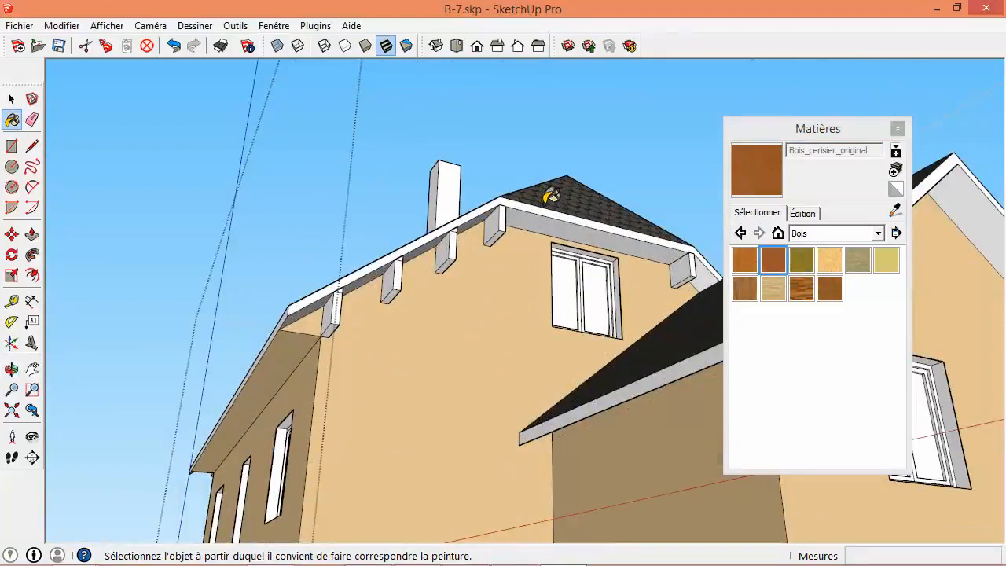
{"action": "left_click", "coordinate": [575, 220]}
{"action": "middle_click_drag", "start_coordinate": [560, 211], "coordinate": [480, 249]}
{"action": "scroll", "coordinate": [296, 291], "scroll_direction": "down", "scroll_amount": 3}
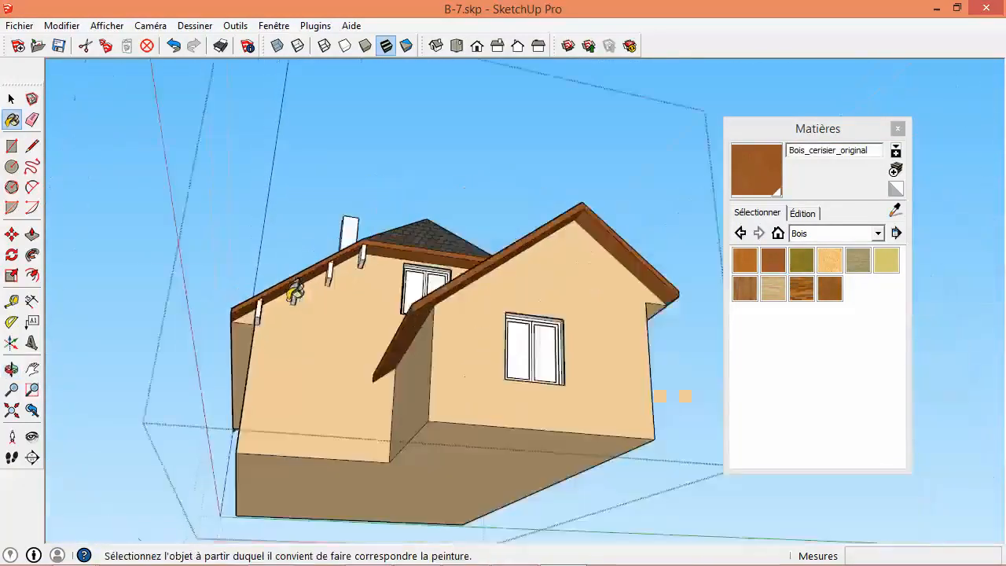
- Open the lowest gable beam for editing and erase the extra edge across the upper part of its end face
{"action": "middle_click_drag", "start_coordinate": [296, 293], "coordinate": [571, 254]}
{"action": "scroll", "coordinate": [382, 326], "scroll_direction": "up", "scroll_amount": 6}
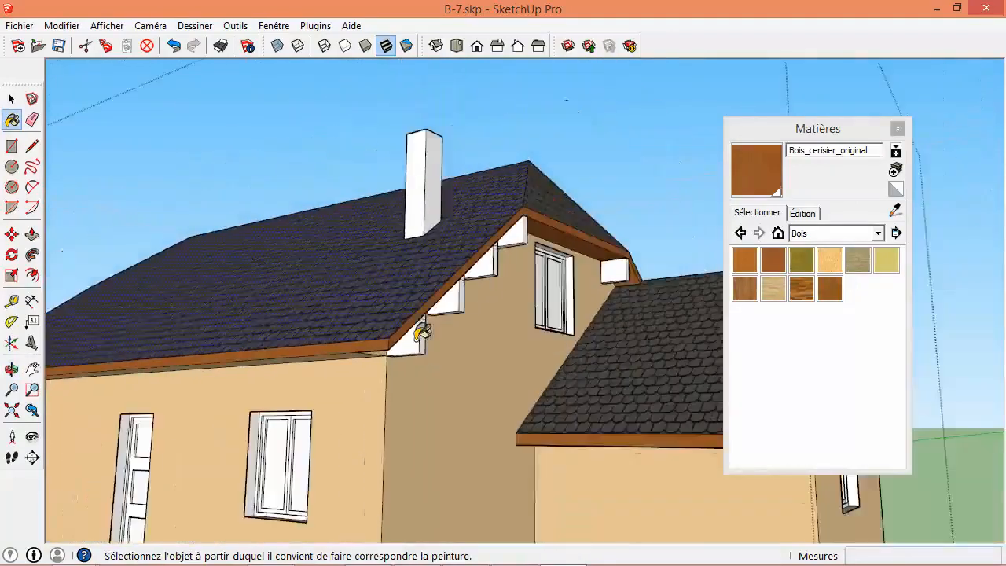
{"action": "scroll", "coordinate": [421, 331], "scroll_direction": "down", "scroll_amount": 4}
{"action": "key", "text": "space"}
{"action": "mouse_move", "coordinate": [417, 348]}
{"action": "middle_mouse_down"}
{"action": "mouse_move", "coordinate": [802, 339]}
{"action": "mouse_move", "coordinate": [422, 312]}
{"action": "middle_mouse_up"}
{"action": "scroll", "coordinate": [494, 359], "scroll_direction": "up", "scroll_amount": 4}
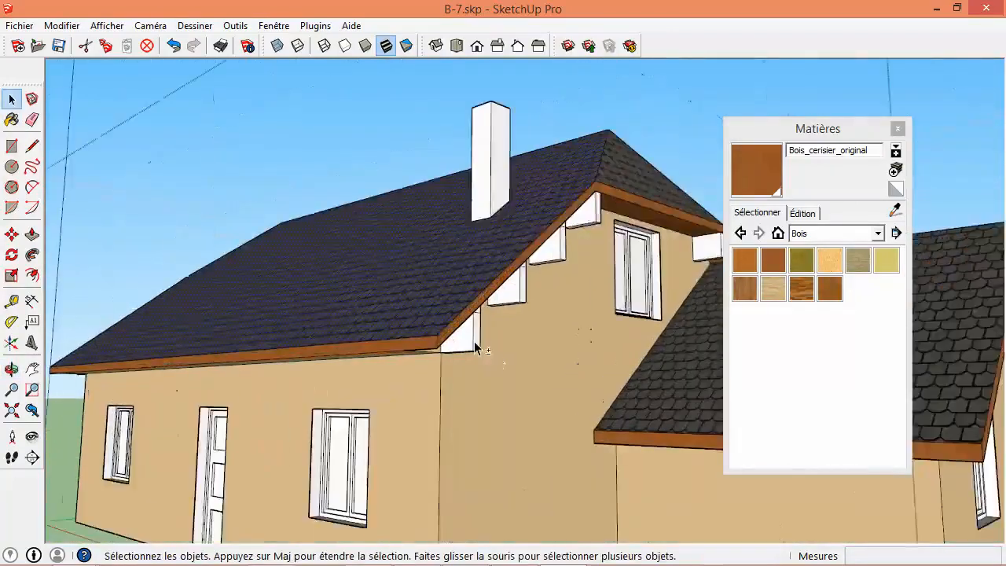
{"action": "middle_click_drag", "start_coordinate": [477, 349], "coordinate": [353, 338], "text": "shift"}
{"action": "scroll", "coordinate": [354, 336], "scroll_direction": "up", "scroll_amount": 3}
{"action": "double_click", "coordinate": [354, 336]}
{"action": "scroll", "coordinate": [363, 314], "scroll_direction": "up", "scroll_amount": 5}
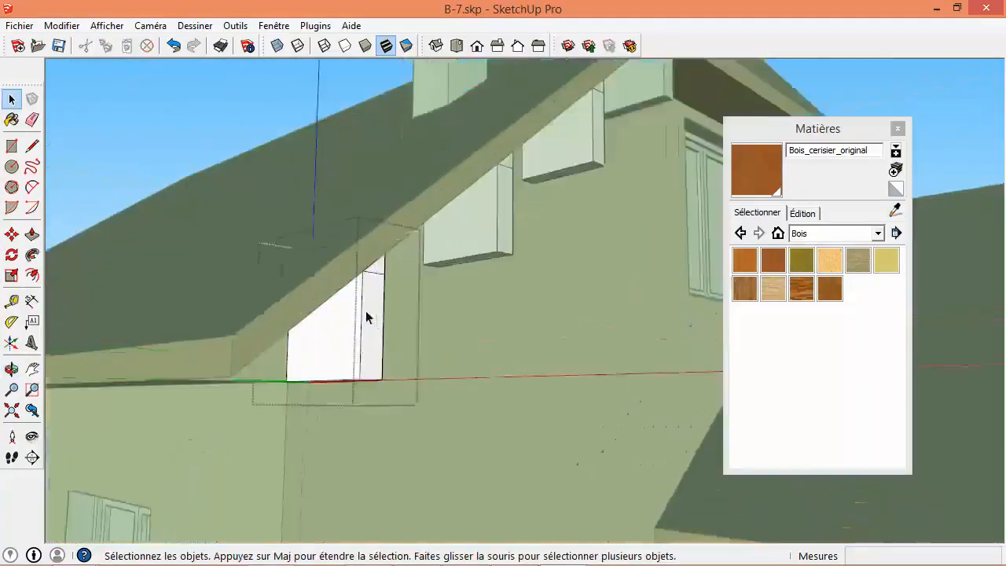
{"action": "key", "text": "e"}
{"action": "left_click", "coordinate": [385, 247]}
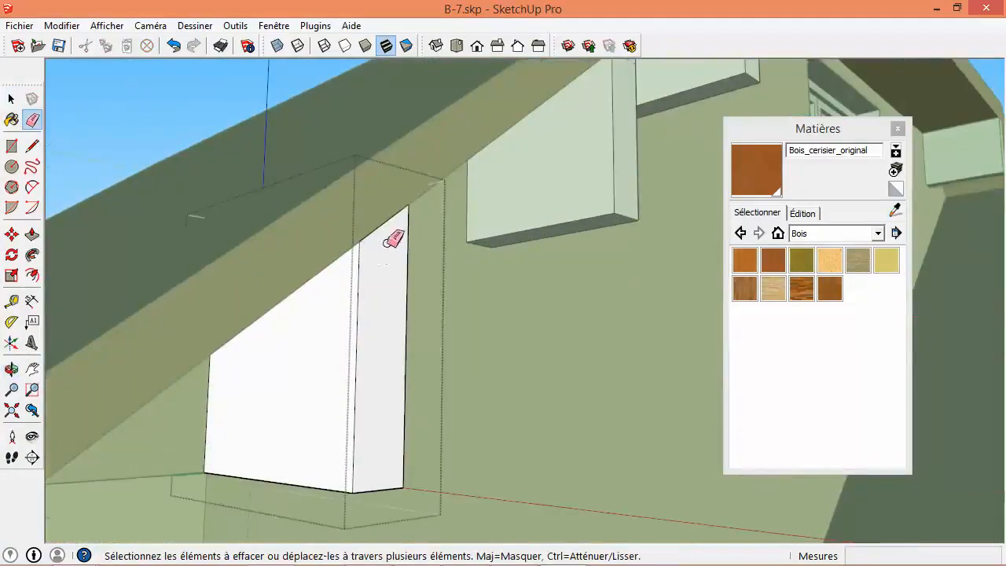
- Paint the beam component with Bois_bambou_moyen and leave its editing mode
{"action": "left_click", "coordinate": [747, 259]}
{"action": "left_click", "coordinate": [316, 393]}
{"action": "scroll", "coordinate": [316, 391], "scroll_direction": "down", "scroll_amount": 8}
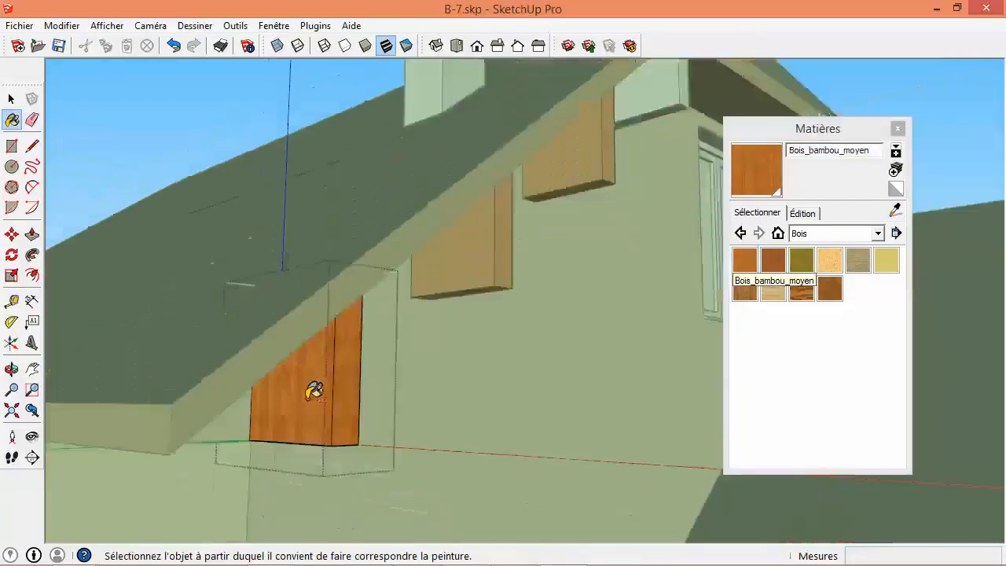
{"action": "key", "text": "space"}
{"action": "left_click", "coordinate": [228, 176]}
- Open the uppermost white gable beam beside the window for editing, paint it with Bois_bambou_moyen and leave its editing mode
{"action": "middle_click_drag", "start_coordinate": [387, 333], "coordinate": [420, 299]}
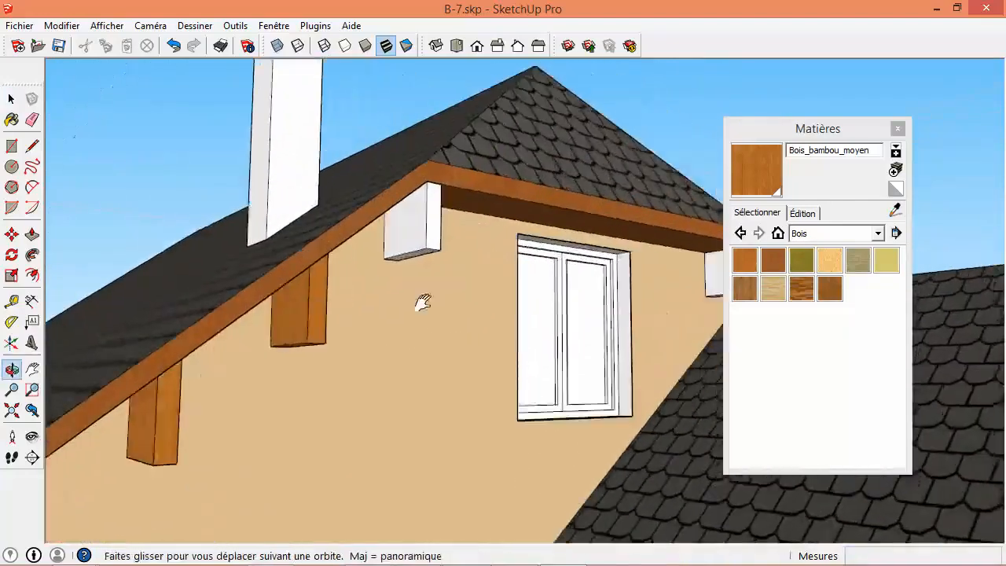
{"action": "scroll", "coordinate": [332, 302], "scroll_direction": "up", "scroll_amount": 5}
{"action": "double_click", "coordinate": [307, 297]}
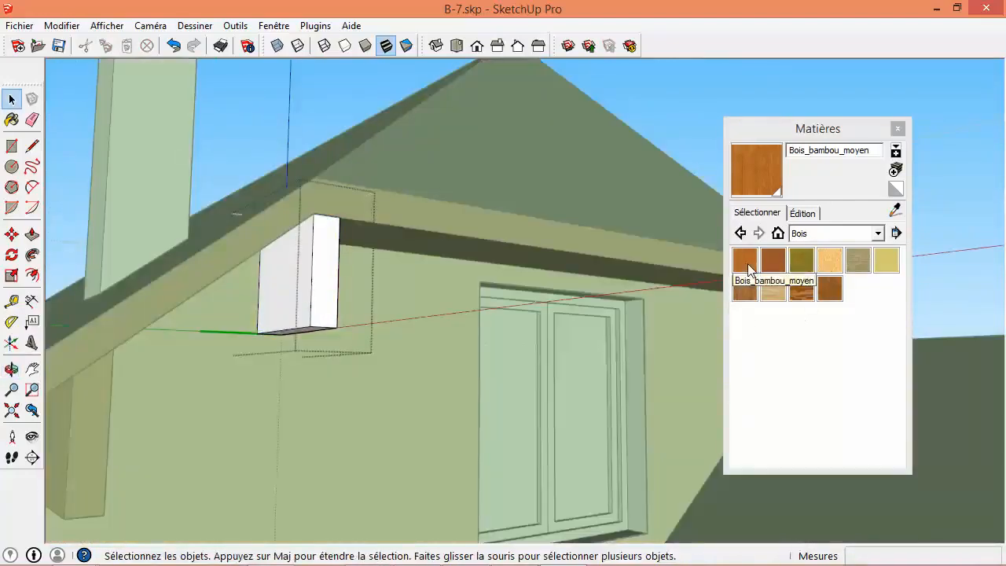
{"action": "left_click", "coordinate": [745, 259]}
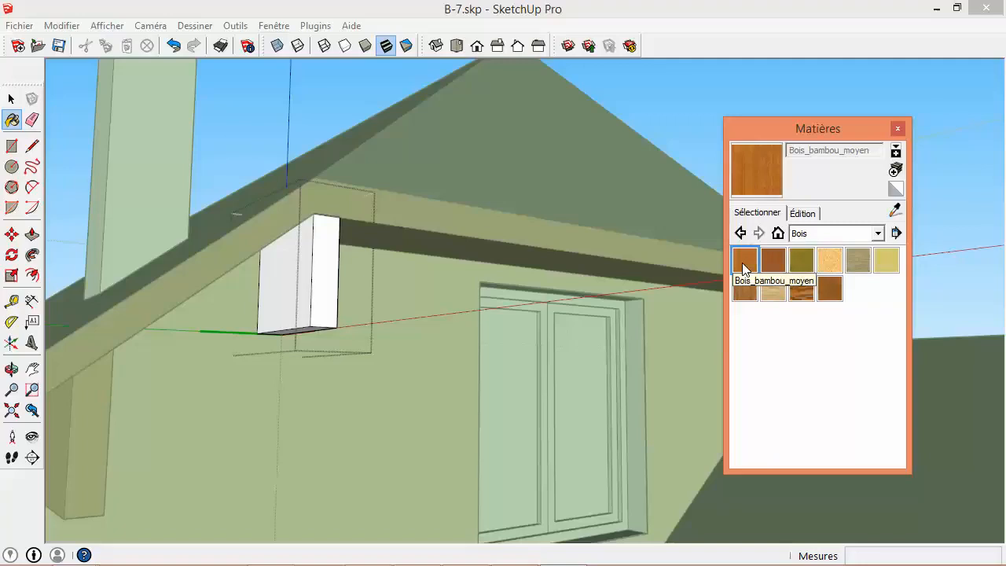
{"action": "left_click", "coordinate": [322, 282]}
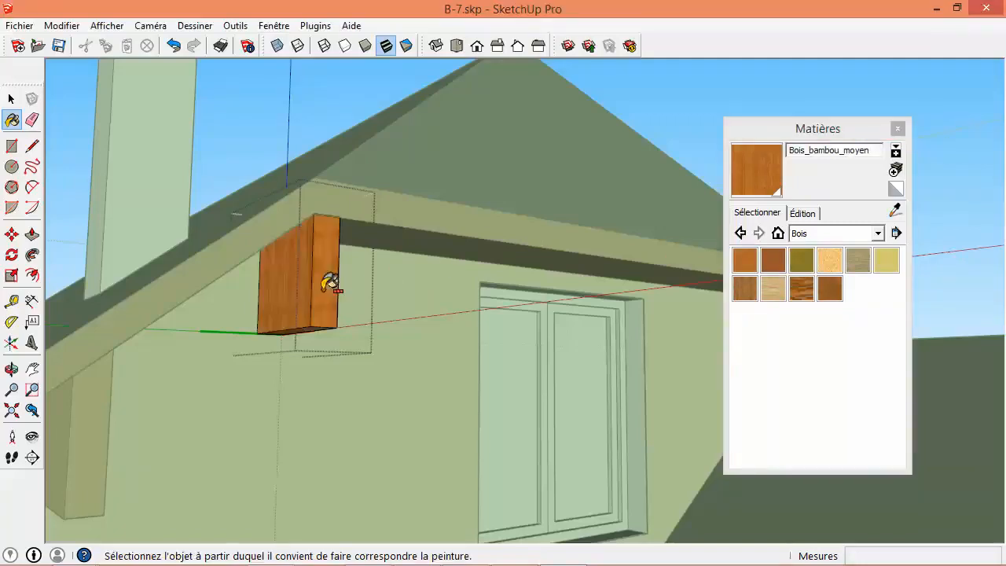
{"action": "scroll", "coordinate": [346, 288], "scroll_direction": "down", "scroll_amount": 5}
{"action": "key", "text": "space"}
{"action": "left_click", "coordinate": [458, 204]}
{"action": "middle_click_drag", "start_coordinate": [259, 346], "coordinate": [490, 368]}
{"action": "scroll", "coordinate": [391, 320], "scroll_direction": "down", "scroll_amount": 3}
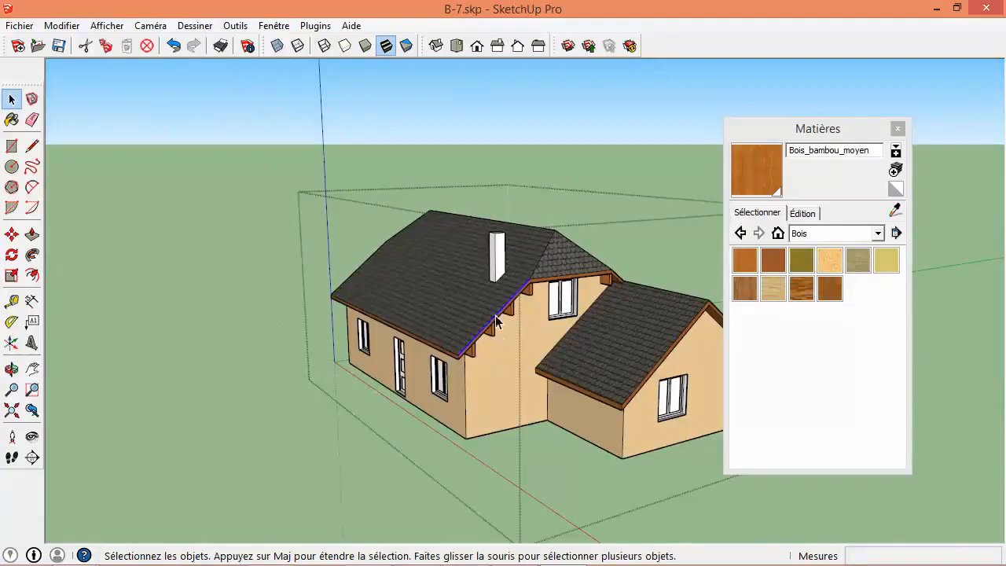
- Sample RAL 1001 Beige from the gable wall and paint the chimney with it
{"action": "scroll", "coordinate": [477, 371], "scroll_direction": "up", "scroll_amount": 2}
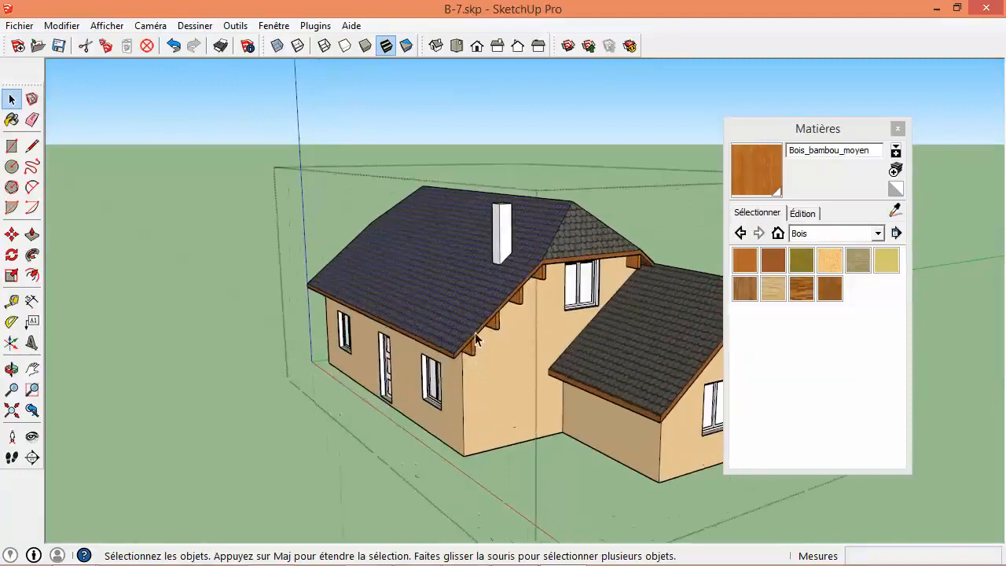
{"action": "left_click", "coordinate": [508, 244]}
{"action": "scroll", "coordinate": [508, 243], "scroll_direction": "up", "scroll_amount": 3}
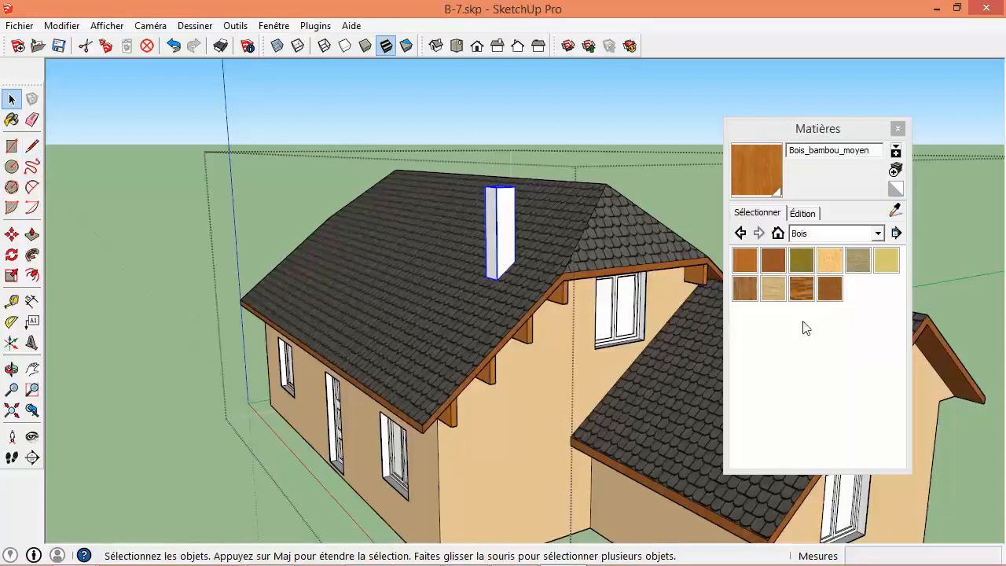
{"action": "left_click", "coordinate": [12, 120]}
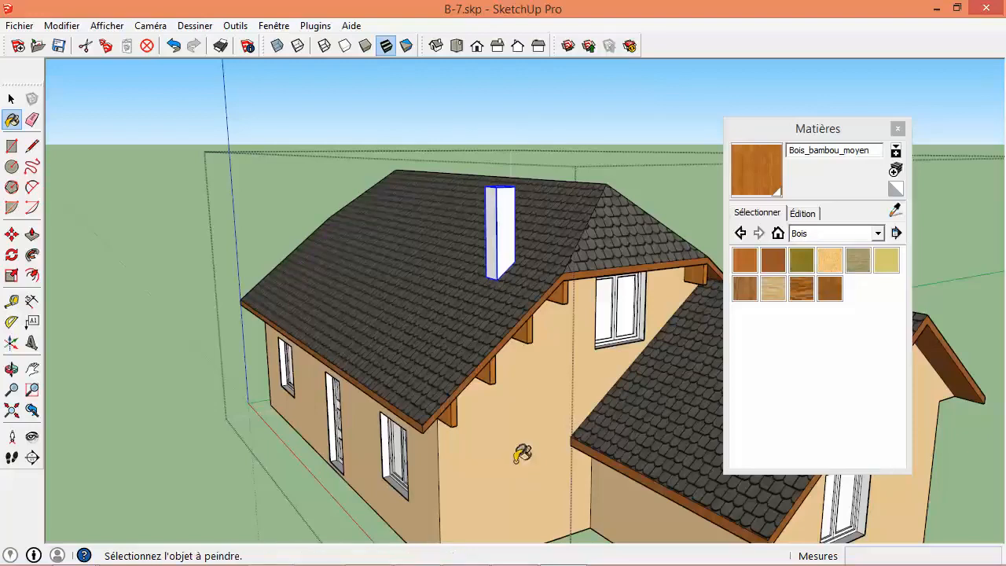
{"action": "key", "text": "alt"}
{"action": "key", "text": "alt"}
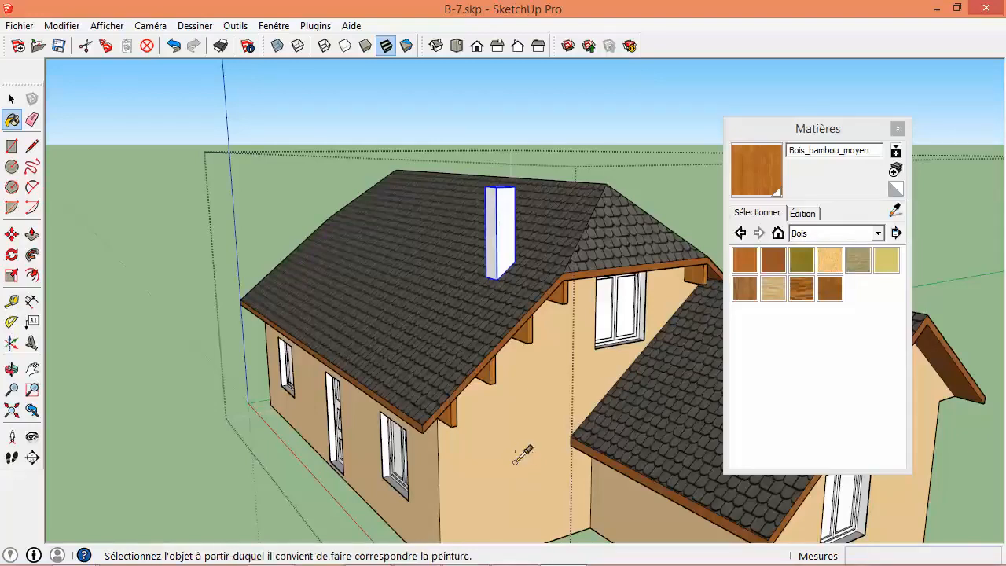
{"action": "key", "text": "alt"}
{"action": "key", "text": "alt"}
{"action": "left_click", "coordinate": [513, 461], "text": "alt"}
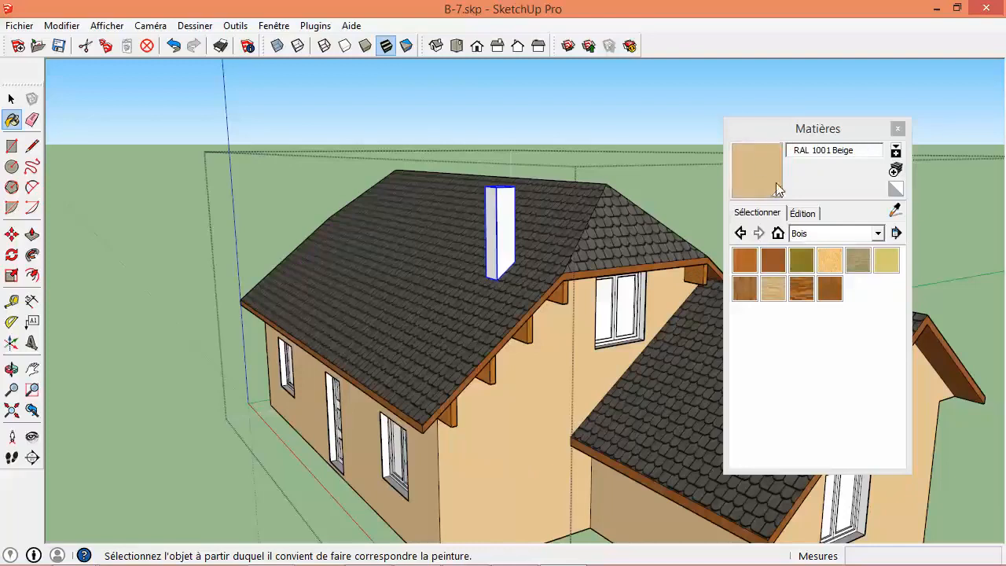
{"action": "left_click", "coordinate": [503, 224]}
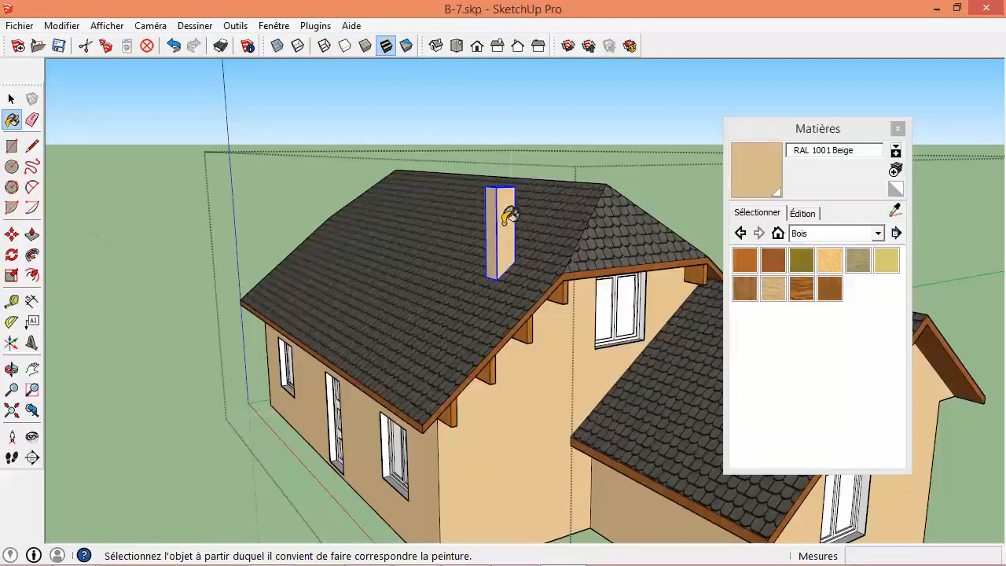
- Open the window in the lower wing's gable for editing and paint both panes with Verre_translucide_effet_miroir from the Translucide collection
{"action": "left_click", "coordinate": [6, 98]}
{"action": "middle_click_drag", "start_coordinate": [126, 180], "coordinate": [438, 244]}
{"action": "scroll", "coordinate": [438, 244], "scroll_direction": "up", "scroll_amount": 5}
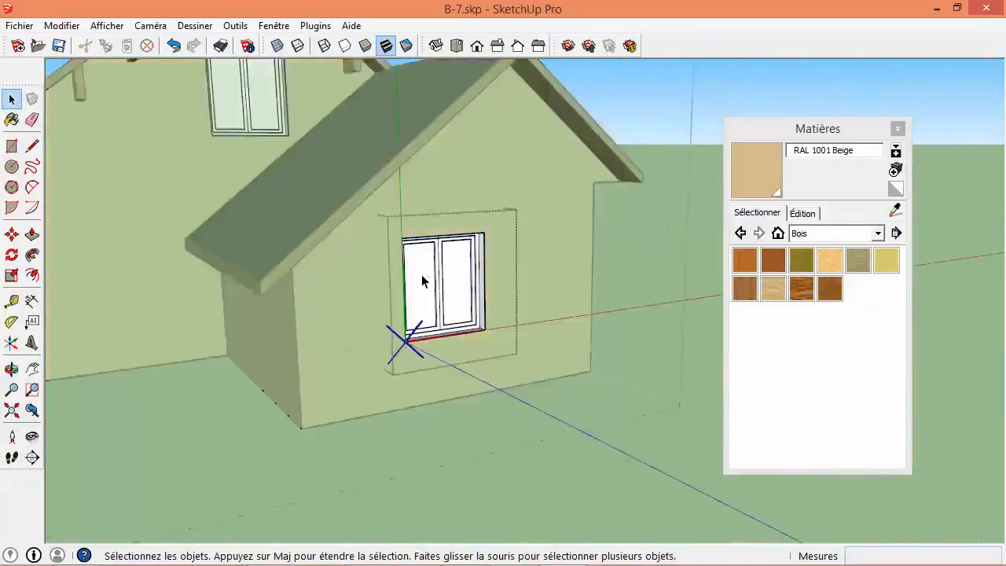
{"action": "double_click", "coordinate": [422, 270]}
{"action": "scroll", "coordinate": [425, 276], "scroll_direction": "up", "scroll_amount": 3}
{"action": "scroll", "coordinate": [430, 287], "scroll_direction": "up", "scroll_amount": 3}
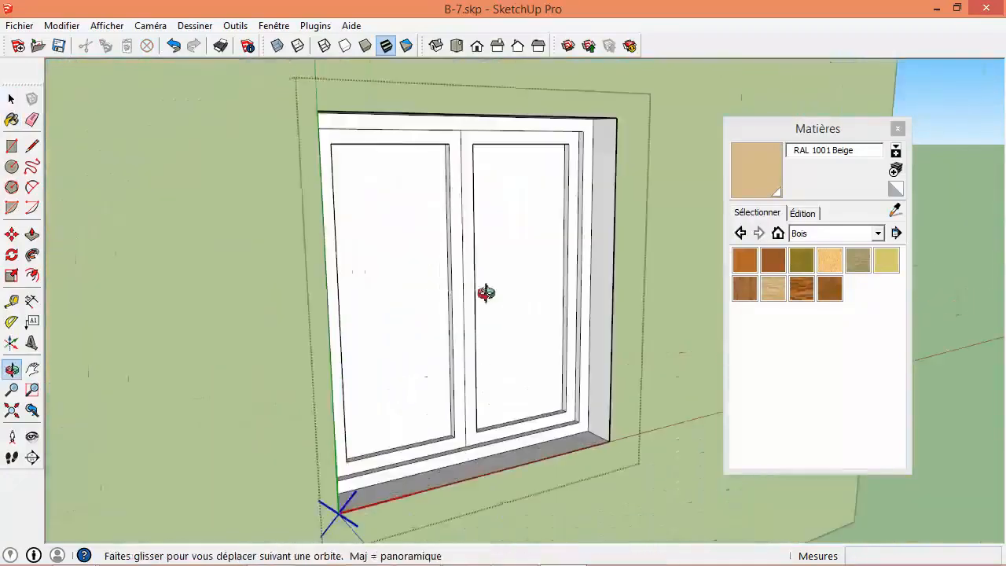
{"action": "middle_click_drag", "start_coordinate": [483, 294], "coordinate": [307, 320]}
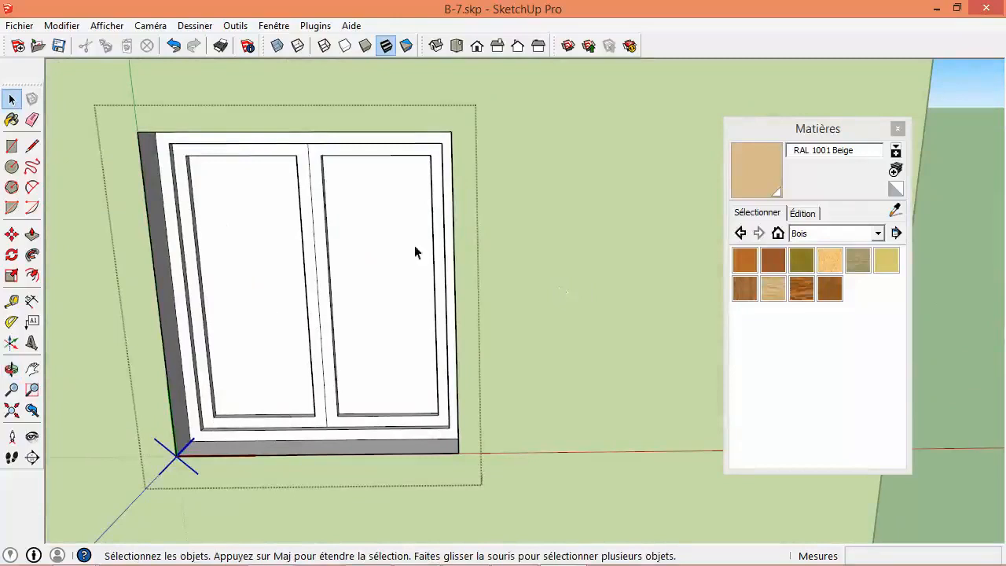
{"action": "left_click", "coordinate": [834, 230]}
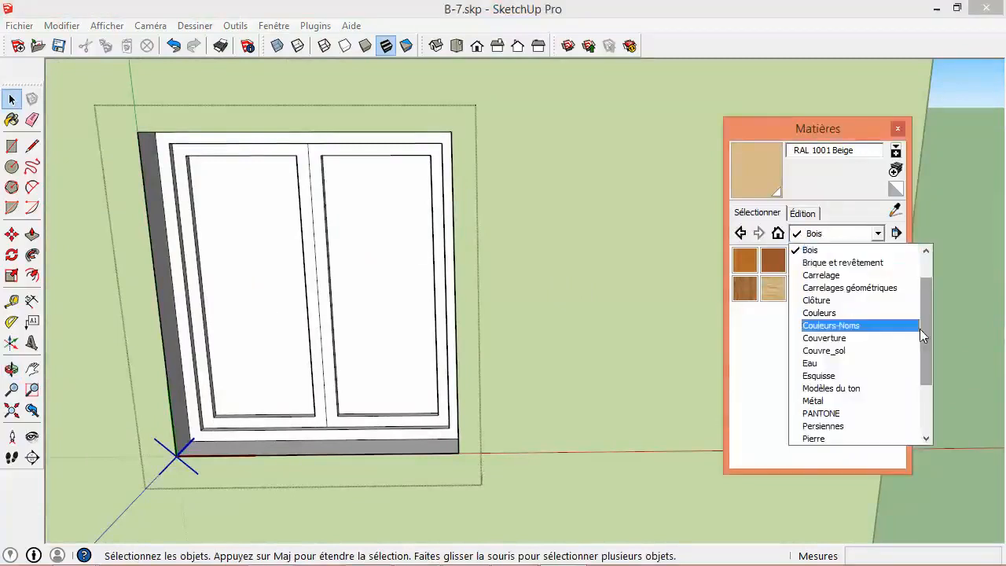
{"action": "left_click_drag", "start_coordinate": [929, 321], "coordinate": [928, 401]}
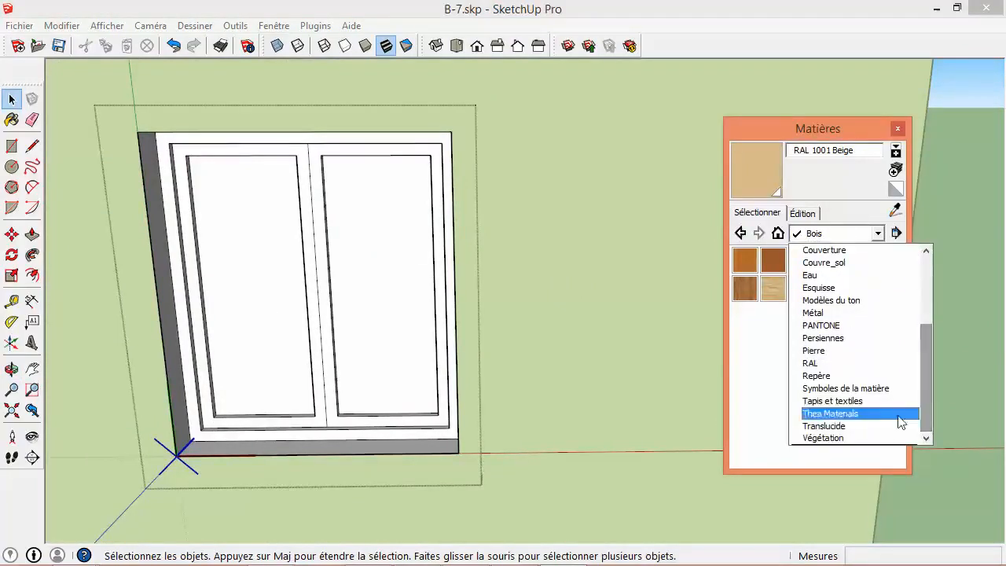
{"action": "left_click", "coordinate": [855, 431]}
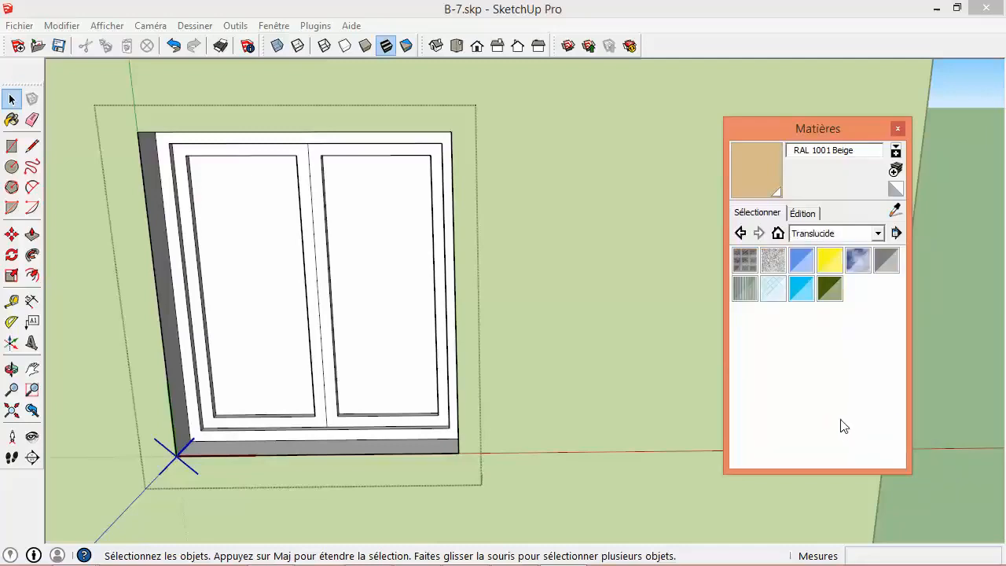
{"action": "left_click", "coordinate": [859, 260]}
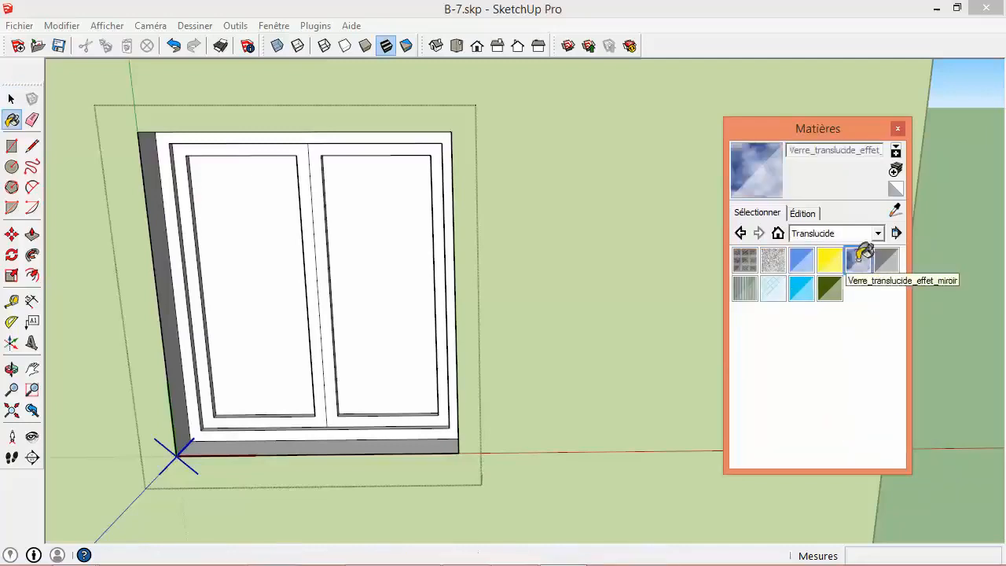
{"action": "left_click", "coordinate": [291, 343]}
{"action": "left_click", "coordinate": [370, 330]}
- Sample RAL 1001 Beige from the wall and paint the window opening's sill, side reveals and upper reveal
{"action": "mouse_move", "coordinate": [337, 368]}
{"action": "middle_mouse_down"}
{"action": "mouse_move", "coordinate": [310, 350]}
{"action": "mouse_move", "coordinate": [501, 276]}
{"action": "mouse_move", "coordinate": [209, 265]}
{"action": "mouse_move", "coordinate": [162, 364]}
{"action": "middle_mouse_up"}
{"action": "middle_click_drag", "start_coordinate": [261, 409], "coordinate": [267, 349]}
{"action": "scroll", "coordinate": [267, 348], "scroll_direction": "up", "scroll_amount": 3}
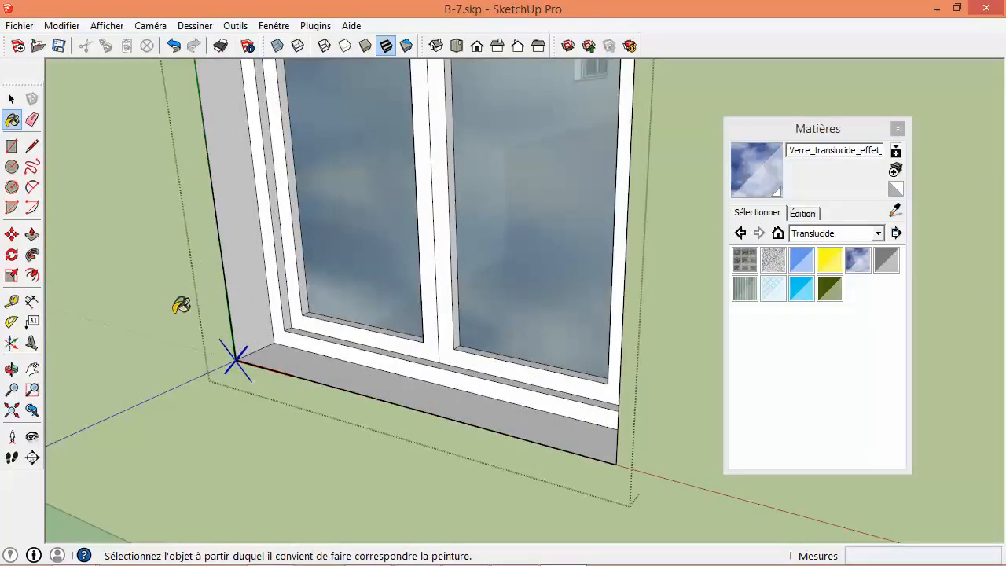
{"action": "left_click", "coordinate": [140, 275]}
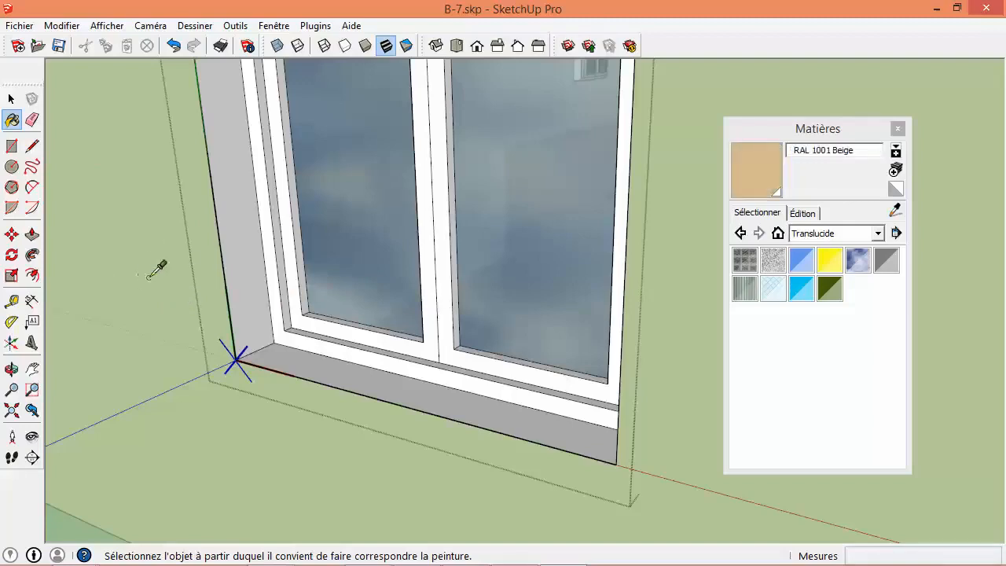
{"action": "left_click", "coordinate": [311, 373]}
{"action": "left_click", "coordinate": [250, 315]}
{"action": "scroll", "coordinate": [257, 346], "scroll_direction": "down", "scroll_amount": 3}
{"action": "middle_click_drag", "start_coordinate": [258, 346], "coordinate": [709, 277]}
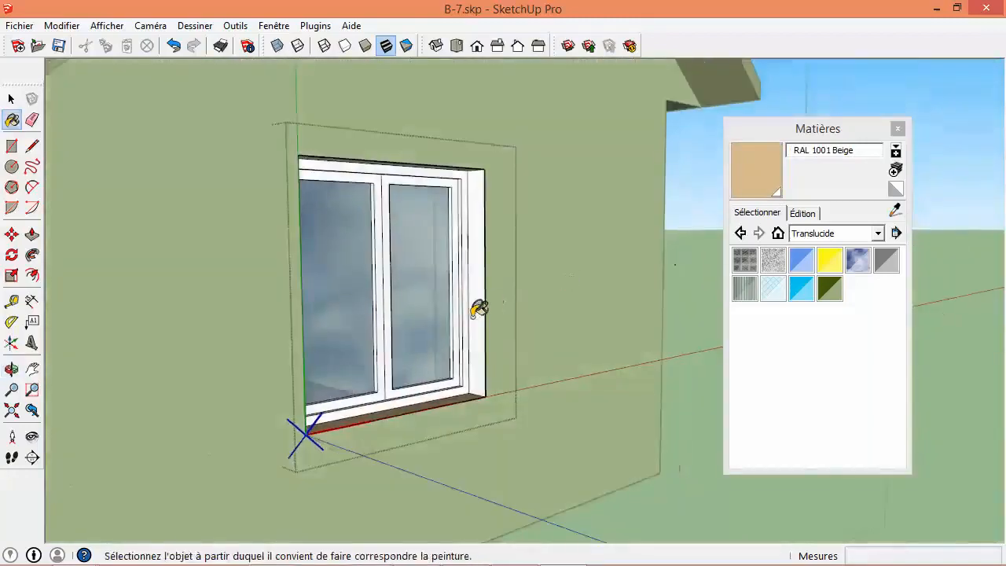
{"action": "left_click", "coordinate": [489, 311]}
{"action": "mouse_move", "coordinate": [489, 312]}
{"action": "middle_mouse_down"}
{"action": "mouse_move", "coordinate": [229, 202]}
{"action": "mouse_move", "coordinate": [339, 292]}
{"action": "mouse_move", "coordinate": [398, 263]}
{"action": "mouse_move", "coordinate": [355, 187]}
{"action": "mouse_move", "coordinate": [349, 234]}
{"action": "mouse_move", "coordinate": [254, 269]}
{"action": "middle_mouse_up"}
{"action": "scroll", "coordinate": [220, 157], "scroll_direction": "up", "scroll_amount": 3}
{"action": "left_click", "coordinate": [210, 134]}
- Sample Bois_bambou_moyen from a gable beam, apply it to all white frame faces of the window and leave its editing mode
{"action": "scroll", "coordinate": [236, 197], "scroll_direction": "down", "scroll_amount": 5}
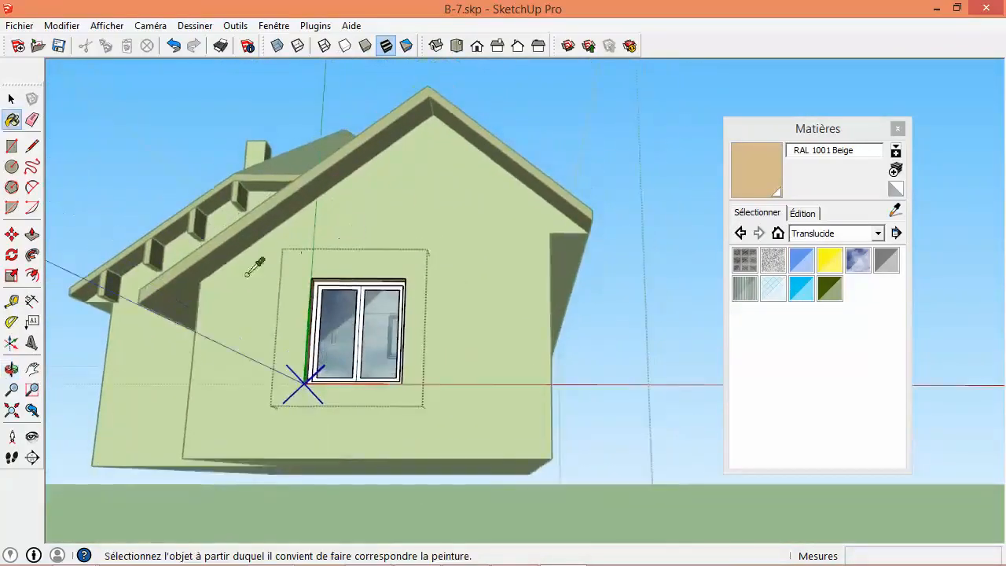
{"action": "left_click", "coordinate": [115, 278], "text": "alt"}
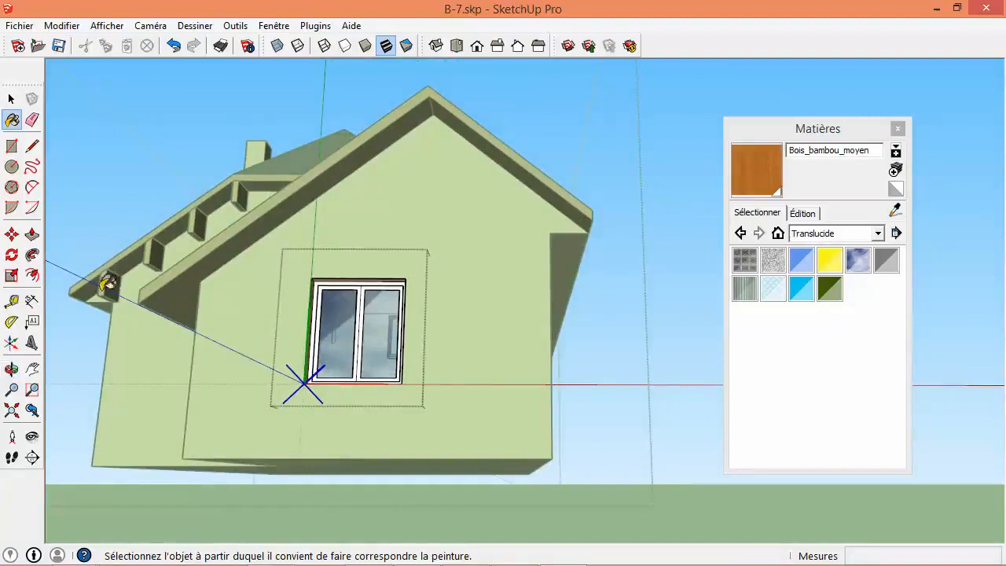
{"action": "scroll", "coordinate": [330, 340], "scroll_direction": "up", "scroll_amount": 4}
{"action": "mouse_move", "coordinate": [327, 333]}
{"action": "middle_mouse_down"}
{"action": "mouse_move", "coordinate": [303, 364]}
{"action": "mouse_move", "coordinate": [328, 444]}
{"action": "mouse_move", "coordinate": [345, 327]}
{"action": "mouse_move", "coordinate": [252, 360]}
{"action": "middle_mouse_up"}
{"action": "scroll", "coordinate": [333, 292], "scroll_direction": "up", "scroll_amount": 3}
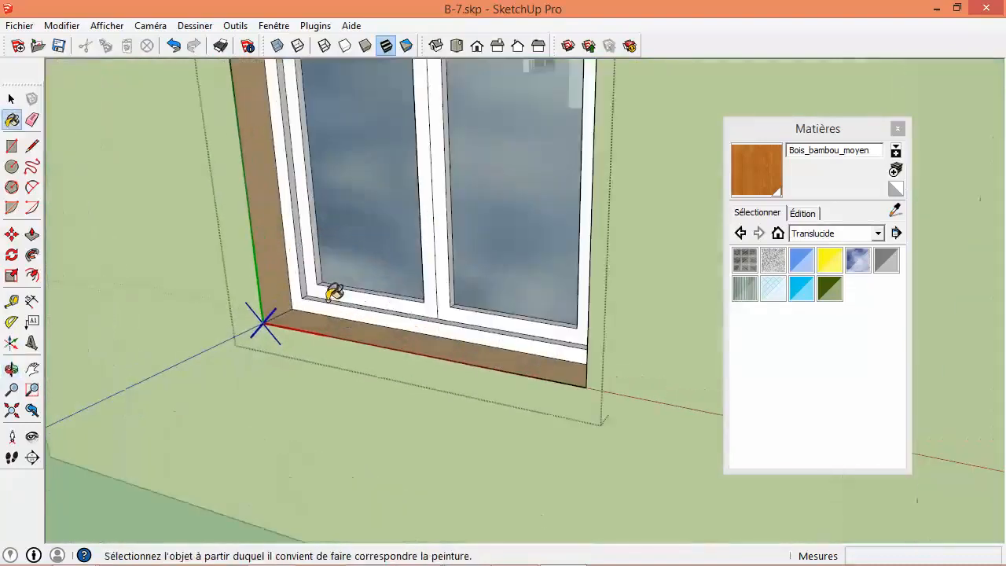
{"action": "left_click", "coordinate": [334, 289], "text": "shift"}
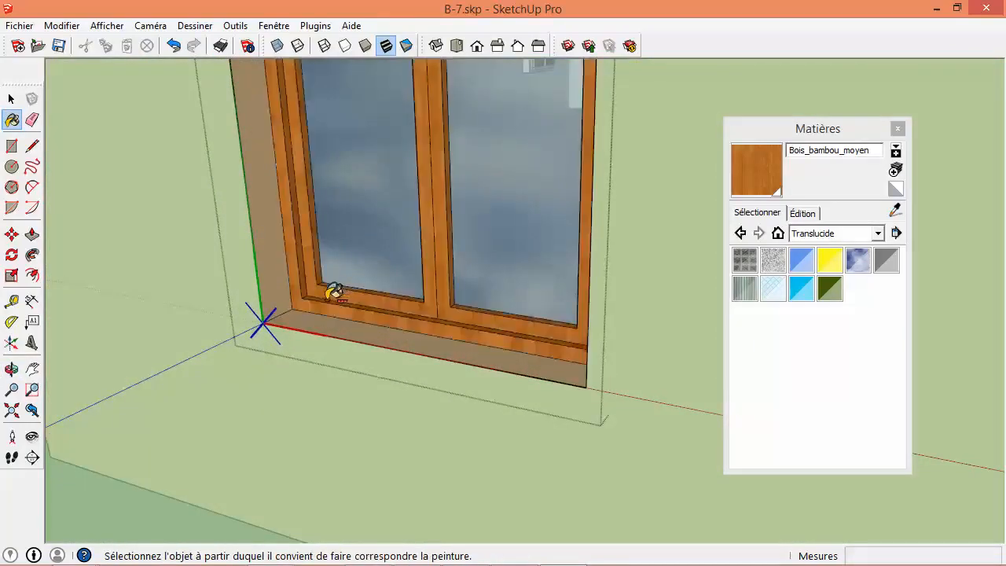
{"action": "scroll", "coordinate": [327, 301], "scroll_direction": "down", "scroll_amount": 6}
{"action": "key", "text": "space"}
{"action": "left_click", "coordinate": [259, 416]}
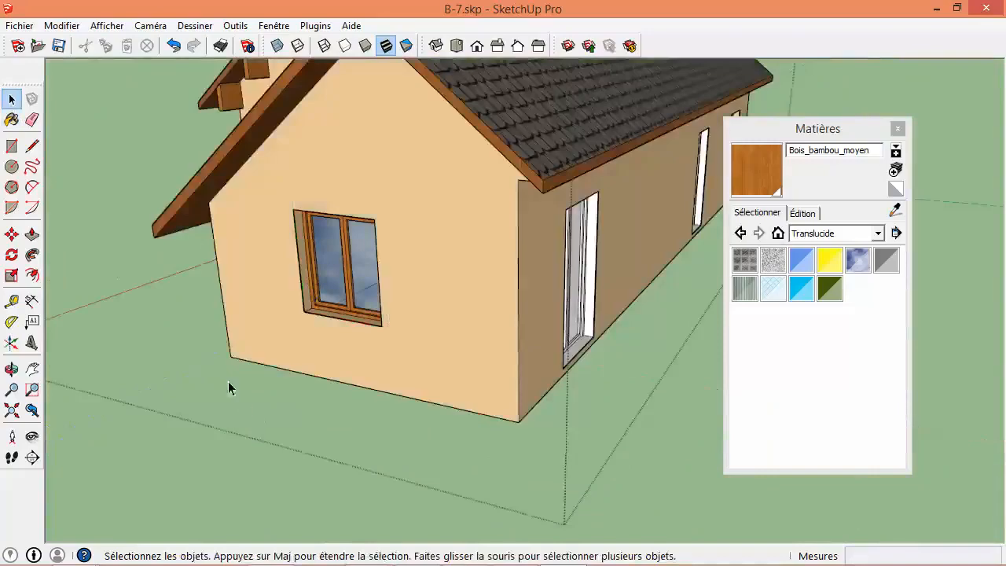
- Open the tall double-leaf window on the long wall for editing and paint both panes with Verre_translucide_effet_miroir
{"action": "middle_click_drag", "start_coordinate": [229, 382], "coordinate": [557, 265]}
{"action": "scroll", "coordinate": [498, 295], "scroll_direction": "down", "scroll_amount": 6}
{"action": "middle_click_drag", "start_coordinate": [425, 297], "coordinate": [510, 315]}
{"action": "scroll", "coordinate": [458, 339], "scroll_direction": "up", "scroll_amount": 6}
{"action": "scroll", "coordinate": [458, 345], "scroll_direction": "down", "scroll_amount": 8}
{"action": "scroll", "coordinate": [269, 384], "scroll_direction": "up", "scroll_amount": 4}
{"action": "scroll", "coordinate": [268, 385], "scroll_direction": "down", "scroll_amount": 5}
{"action": "middle_click_drag", "start_coordinate": [268, 385], "coordinate": [299, 338]}
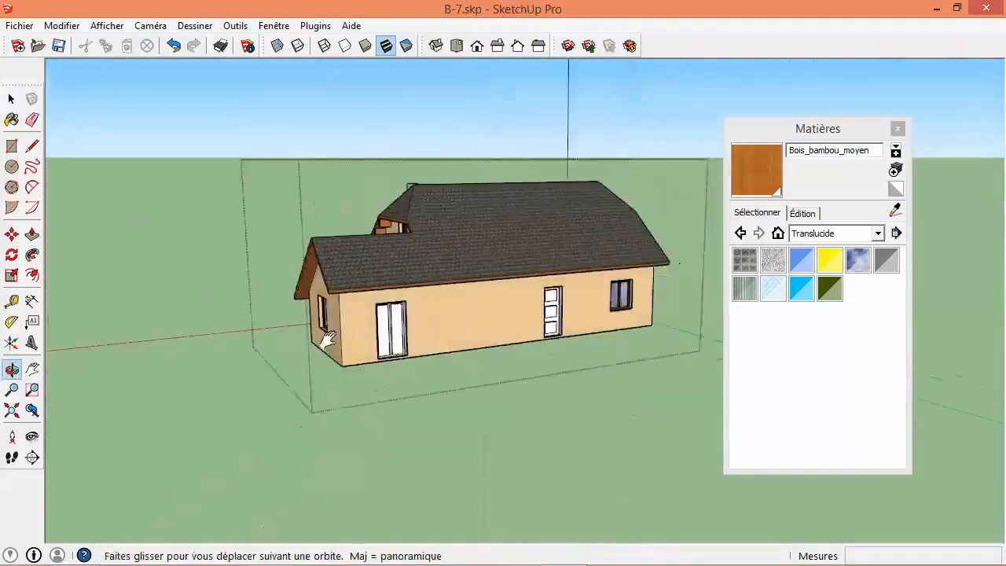
{"action": "scroll", "coordinate": [311, 340], "scroll_direction": "up", "scroll_amount": 4}
{"action": "scroll", "coordinate": [308, 340], "scroll_direction": "up", "scroll_amount": 2}
{"action": "double_click", "coordinate": [304, 336]}
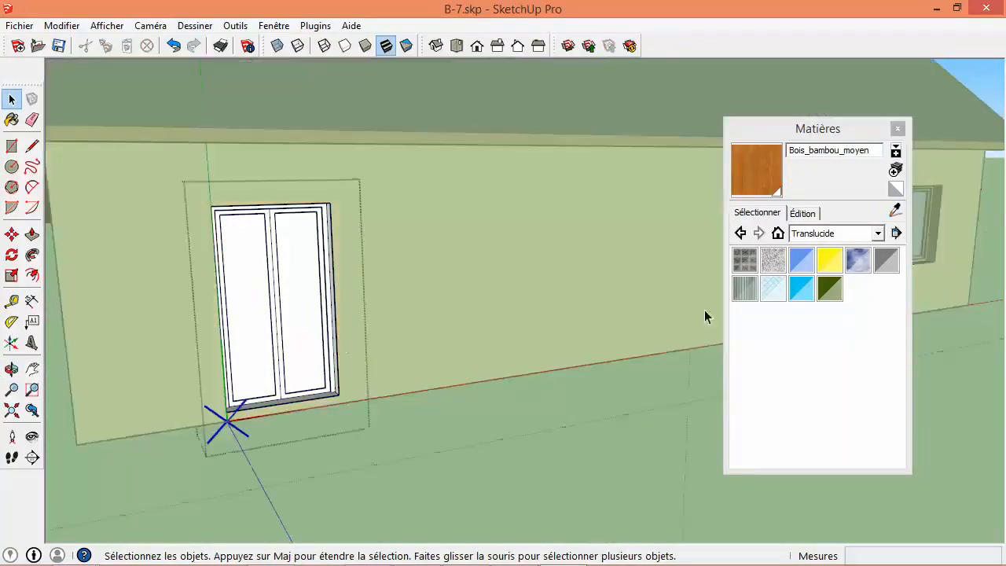
{"action": "left_click", "coordinate": [858, 261]}
{"action": "left_click", "coordinate": [320, 321]}
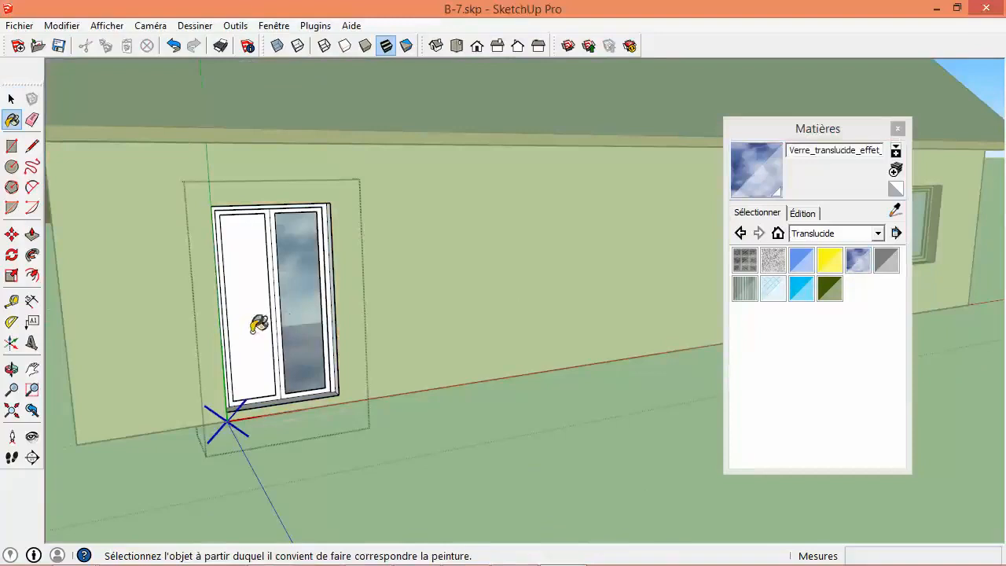
{"action": "left_click", "coordinate": [258, 321]}
- Sample RAL 1001 Beige from the long wall and paint the tall window's threshold and reveals with it
{"action": "left_click", "coordinate": [441, 320]}
{"action": "middle_click_drag", "start_coordinate": [292, 339], "coordinate": [452, 286]}
{"action": "scroll", "coordinate": [454, 287], "scroll_direction": "up", "scroll_amount": 4}
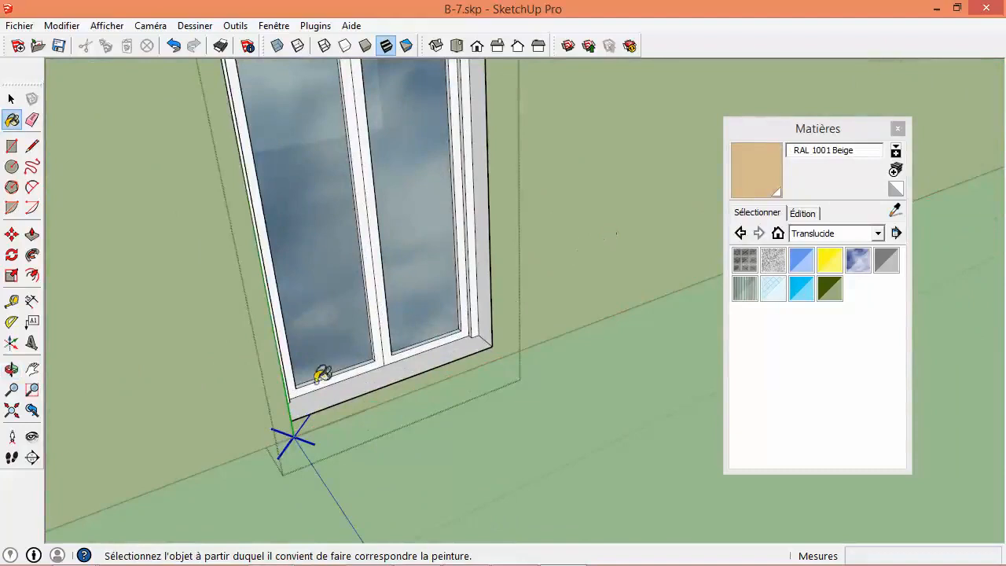
{"action": "left_click", "coordinate": [415, 368]}
{"action": "mouse_move", "coordinate": [490, 308]}
{"action": "middle_mouse_down"}
{"action": "mouse_move", "coordinate": [157, 319]}
{"action": "mouse_move", "coordinate": [304, 225]}
{"action": "middle_mouse_up"}
{"action": "left_click", "coordinate": [297, 244]}
{"action": "middle_click_drag", "start_coordinate": [445, 480], "coordinate": [447, 134]}
- Paint the tall window's white frame with Bois_cerisier_original from the Bois collection and leave its editing mode
{"action": "scroll", "coordinate": [534, 218], "scroll_direction": "down", "scroll_amount": 3}
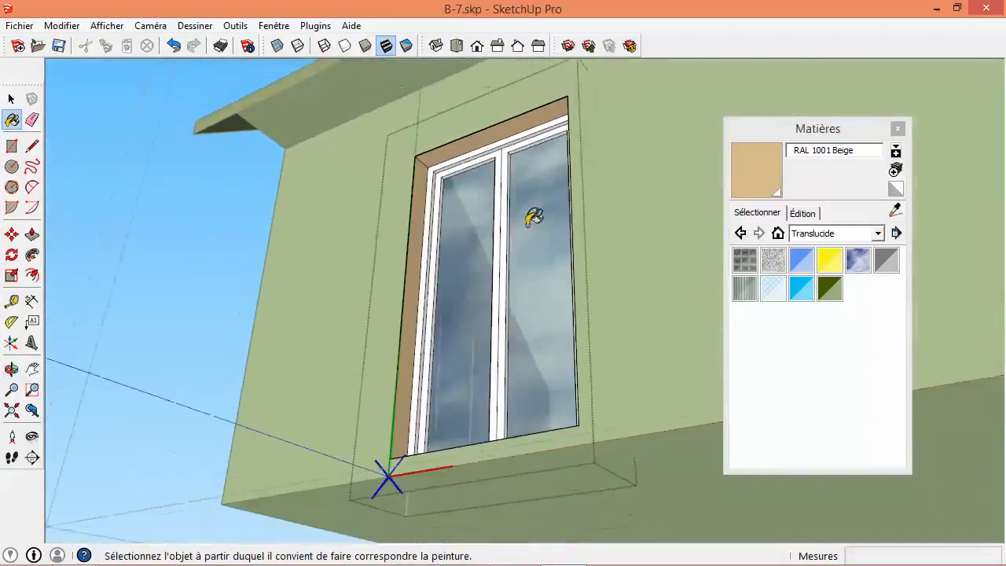
{"action": "left_click", "coordinate": [825, 236]}
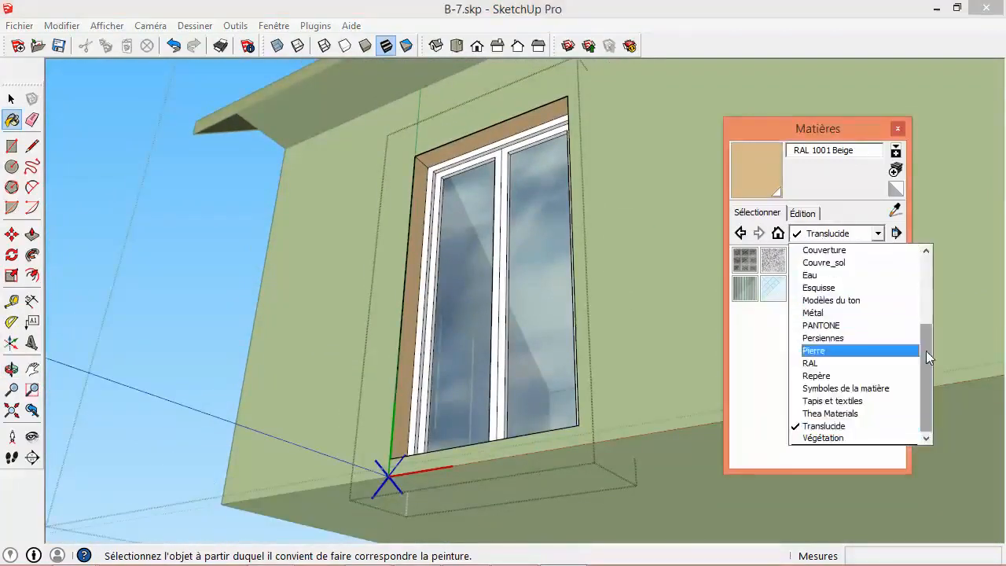
{"action": "left_click_drag", "start_coordinate": [926, 351], "coordinate": [926, 276]}
{"action": "left_click", "coordinate": [810, 288]}
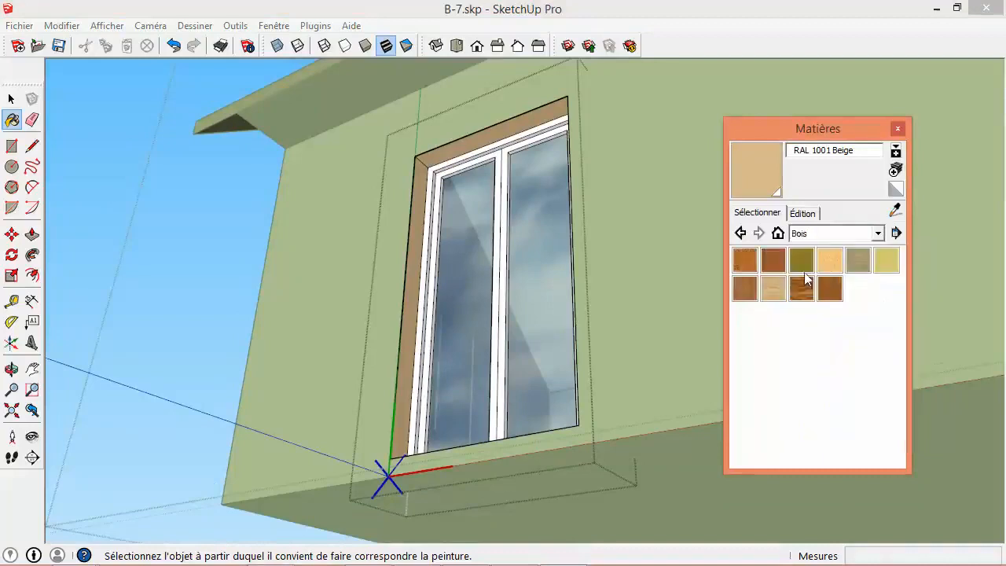
{"action": "left_click", "coordinate": [773, 259]}
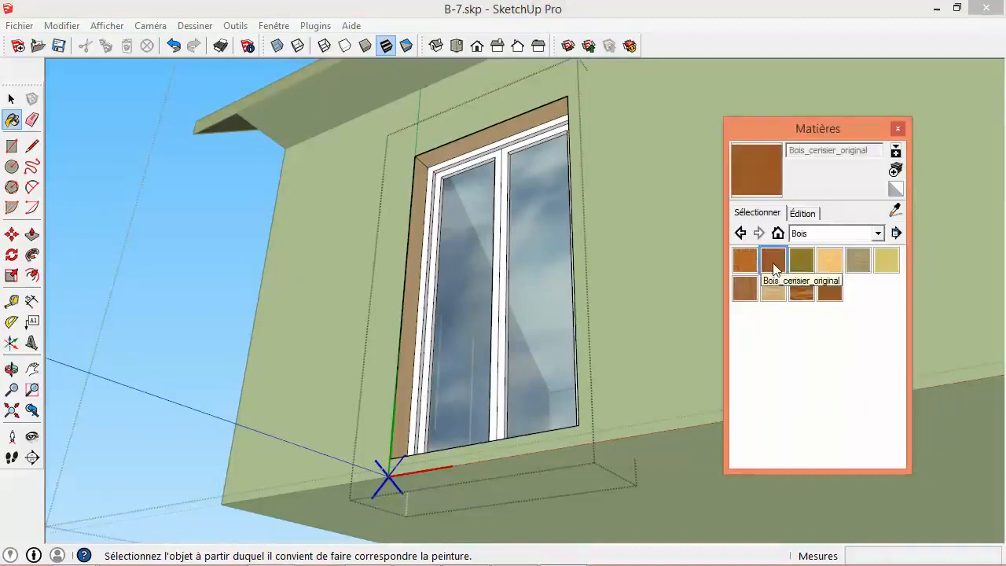
{"action": "left_click", "coordinate": [502, 332]}
{"action": "mouse_move", "coordinate": [483, 334]}
{"action": "middle_mouse_down"}
{"action": "mouse_move", "coordinate": [782, 471]}
{"action": "mouse_move", "coordinate": [826, 471]}
{"action": "middle_mouse_up"}
{"action": "scroll", "coordinate": [634, 420], "scroll_direction": "down", "scroll_amount": 5}
{"action": "key", "text": "space"}
{"action": "middle_click_drag", "start_coordinate": [597, 409], "coordinate": [278, 367]}
{"action": "scroll", "coordinate": [339, 243], "scroll_direction": "up", "scroll_amount": 2}
{"action": "scroll", "coordinate": [343, 253], "scroll_direction": "down", "scroll_amount": 3}
{"action": "left_click", "coordinate": [368, 368]}
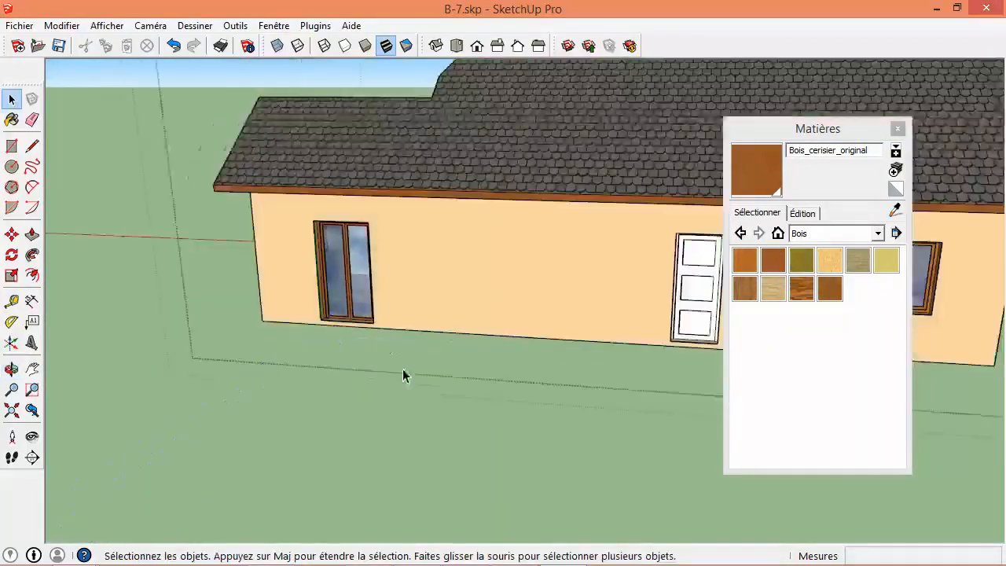
- Open the white panelled door on the tall window's long wall for editing and sample RAL 1001 Beige from the wall
{"action": "middle_click_drag", "start_coordinate": [519, 369], "coordinate": [422, 347]}
{"action": "scroll", "coordinate": [515, 323], "scroll_direction": "up", "scroll_amount": 2}
{"action": "scroll", "coordinate": [473, 326], "scroll_direction": "up", "scroll_amount": 2}
{"action": "double_click", "coordinate": [473, 327]}
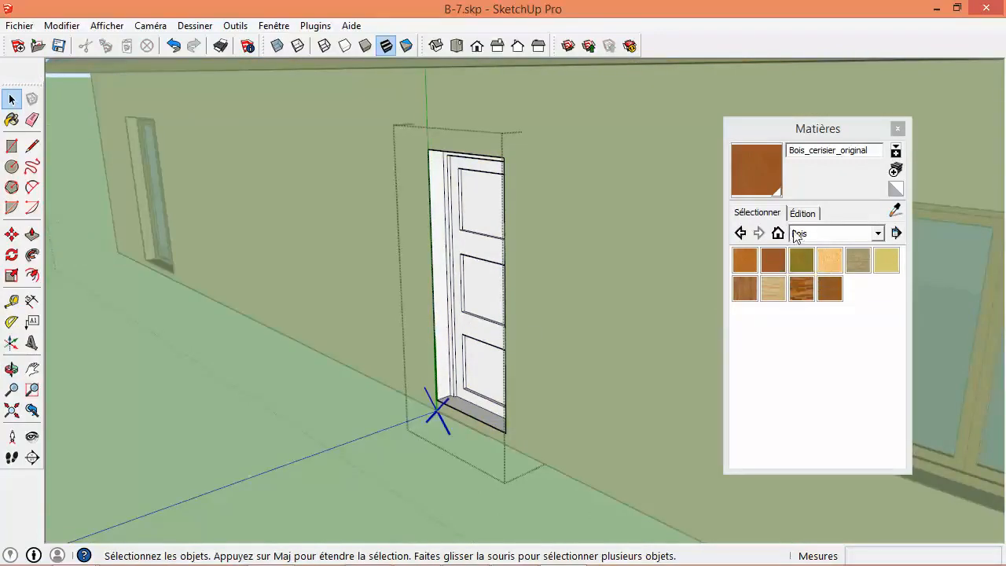
{"action": "left_click", "coordinate": [11, 119]}
{"action": "left_click", "coordinate": [275, 179], "text": "alt"}
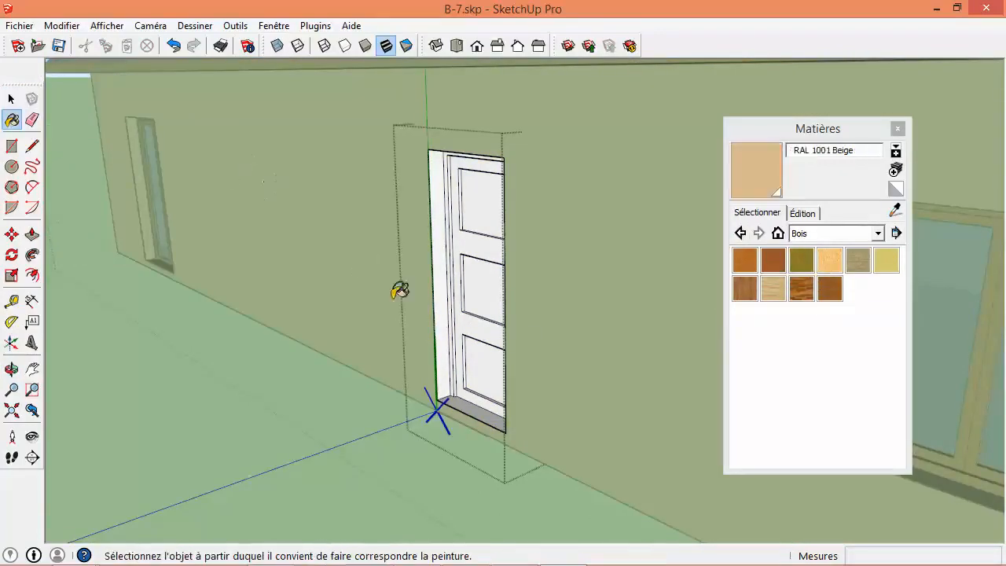
- Paint the door opening's threshold, side reveals and lintel with RAL 1001 Beige
{"action": "scroll", "coordinate": [398, 290], "scroll_direction": "up", "scroll_amount": 3}
{"action": "left_click", "coordinate": [477, 397]}
{"action": "left_click", "coordinate": [506, 484]}
{"action": "mouse_move", "coordinate": [506, 484]}
{"action": "middle_mouse_down"}
{"action": "mouse_move", "coordinate": [779, 398]}
{"action": "mouse_move", "coordinate": [574, 418]}
{"action": "middle_mouse_up"}
{"action": "left_click", "coordinate": [477, 385]}
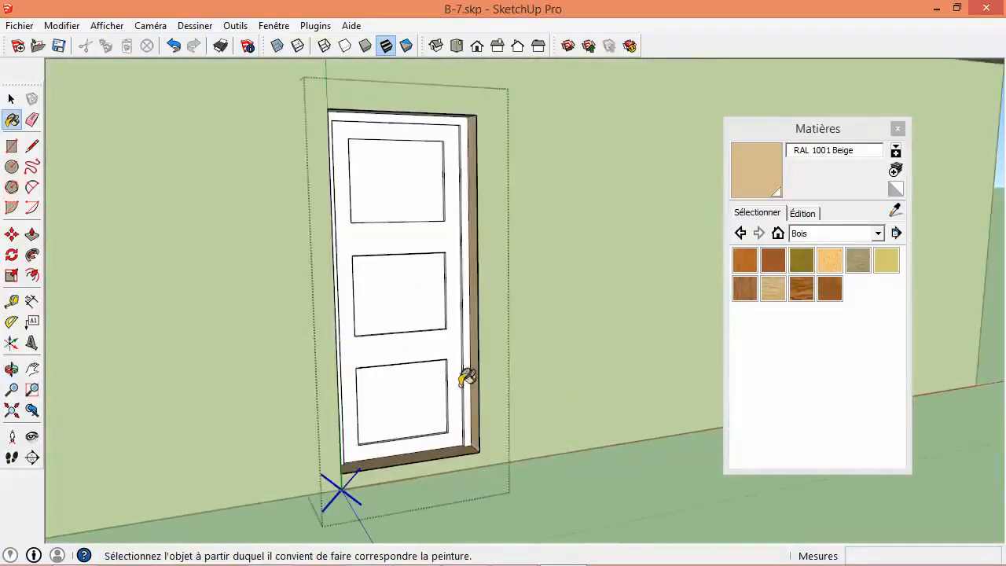
{"action": "middle_click_drag", "start_coordinate": [465, 378], "coordinate": [402, 122]}
{"action": "left_click", "coordinate": [403, 146]}
{"action": "middle_click_drag", "start_coordinate": [524, 238], "coordinate": [687, 243]}
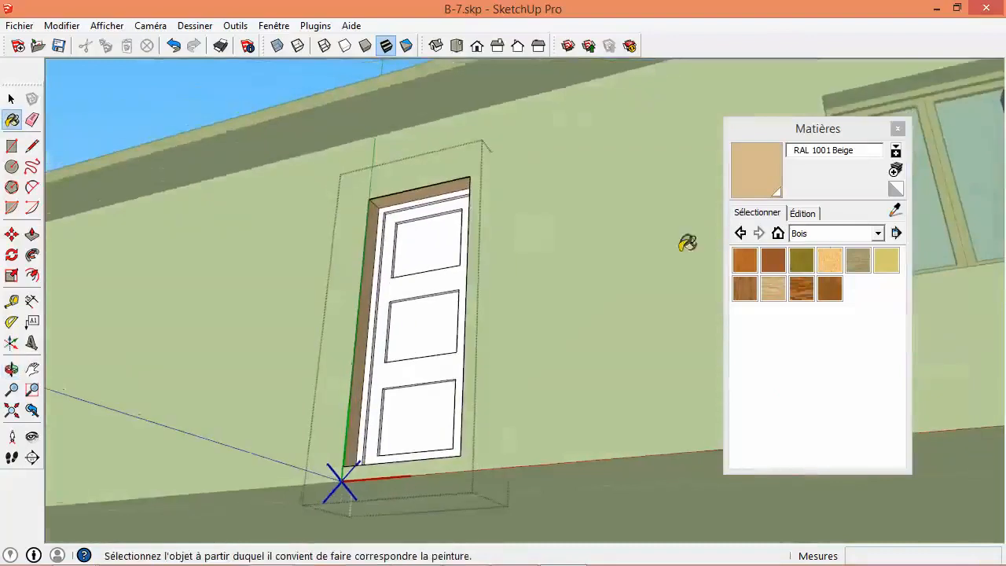
- Paint the panelled door and its frame with Bois_cerisier_original from the Bois collection and leave its editing mode
{"action": "left_click", "coordinate": [774, 261]}
{"action": "left_click", "coordinate": [419, 315]}
{"action": "middle_click_drag", "start_coordinate": [420, 315], "coordinate": [409, 385]}
{"action": "scroll", "coordinate": [409, 385], "scroll_direction": "down", "scroll_amount": 4}
{"action": "key", "text": "space"}
{"action": "left_click", "coordinate": [328, 455]}
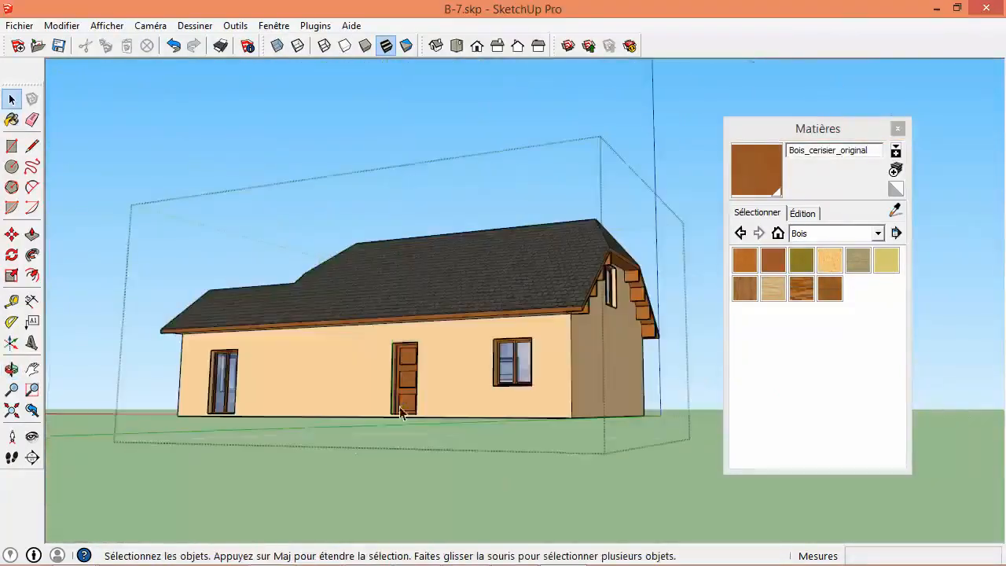
- Collapse the materials window and examine the coloured house from several sides, including roof, walls, chimney and openings
{"action": "left_click", "coordinate": [907, 129]}
{"action": "middle_click_drag", "start_coordinate": [595, 237], "coordinate": [331, 421]}
{"action": "left_click", "coordinate": [700, 421]}
{"action": "mouse_move", "coordinate": [544, 307]}
{"action": "middle_mouse_down"}
{"action": "mouse_move", "coordinate": [458, 255]}
{"action": "mouse_move", "coordinate": [496, 267]}
{"action": "mouse_move", "coordinate": [470, 353]}
{"action": "mouse_move", "coordinate": [479, 315]}
{"action": "mouse_move", "coordinate": [537, 290]}
{"action": "middle_mouse_up"}
{"action": "scroll", "coordinate": [537, 283], "scroll_direction": "up", "scroll_amount": 4}
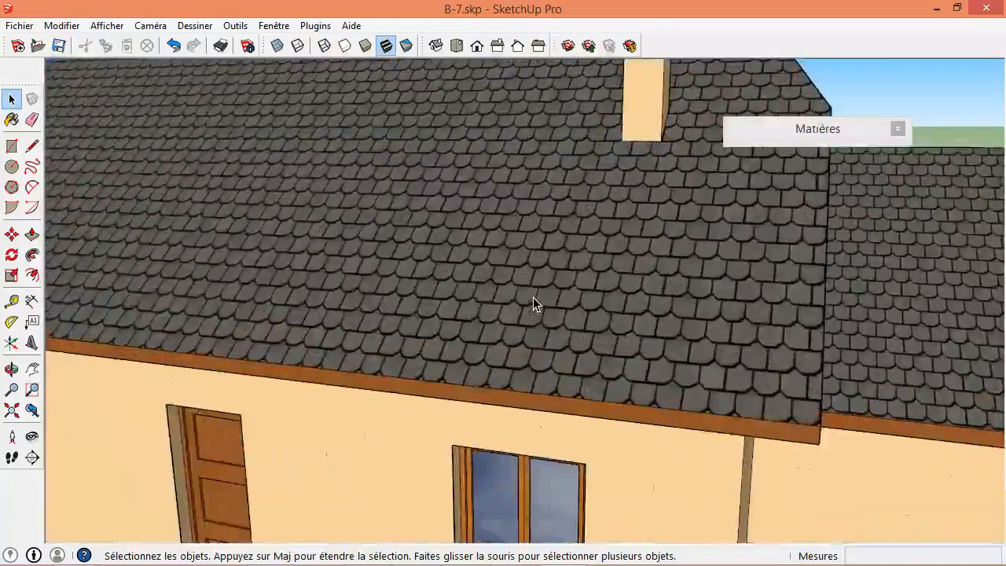
{"action": "scroll", "coordinate": [533, 297], "scroll_direction": "down", "scroll_amount": 6}
{"action": "middle_click_drag", "start_coordinate": [604, 308], "coordinate": [409, 235]}
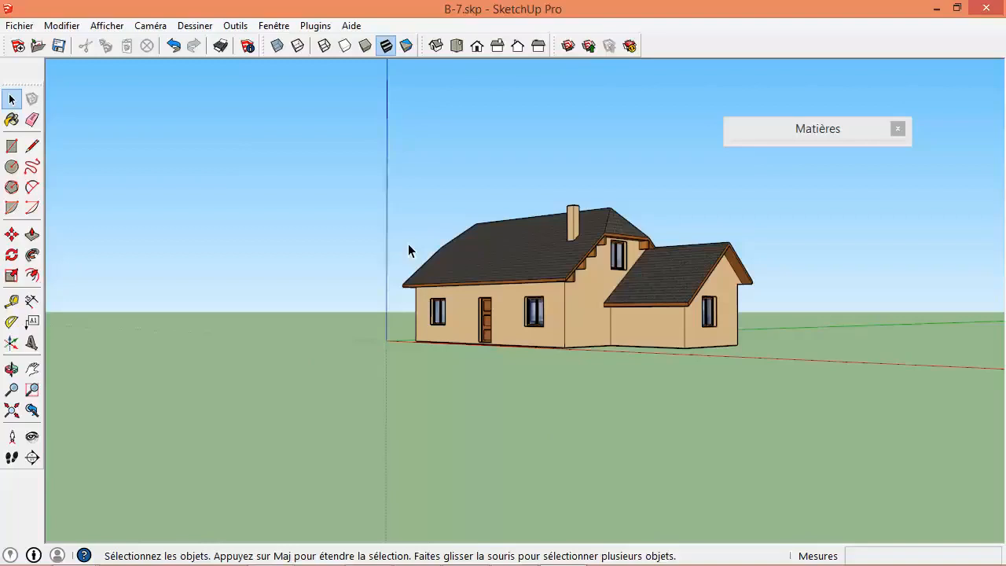
{"action": "middle_click_drag", "start_coordinate": [408, 250], "coordinate": [385, 372]}
{"action": "scroll", "coordinate": [458, 312], "scroll_direction": "up", "scroll_amount": 4}
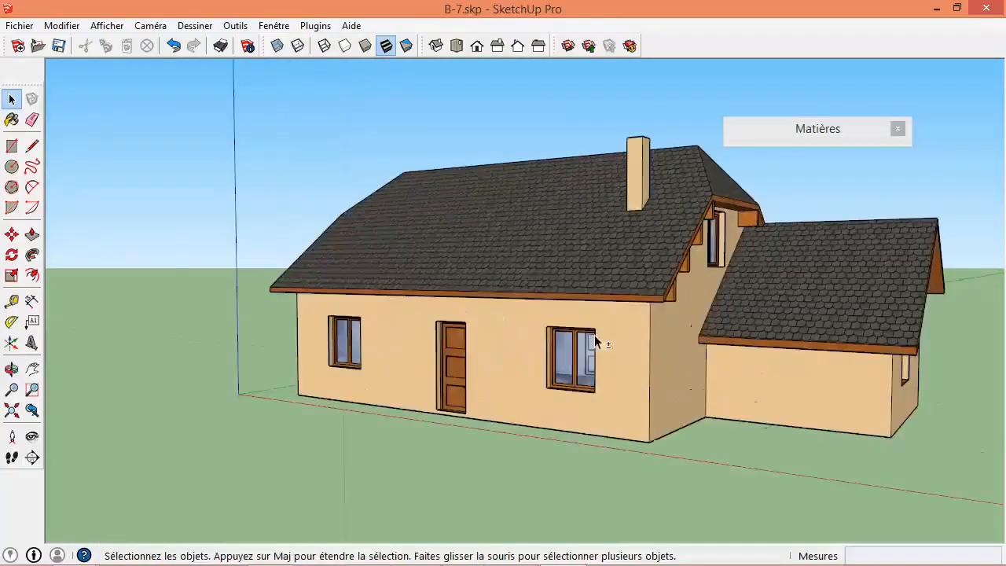
- Expand the materials window again and display the materials used in the model beside the house
{"action": "left_click", "coordinate": [832, 138]}
{"action": "left_click_drag", "start_coordinate": [815, 129], "coordinate": [792, 89]}
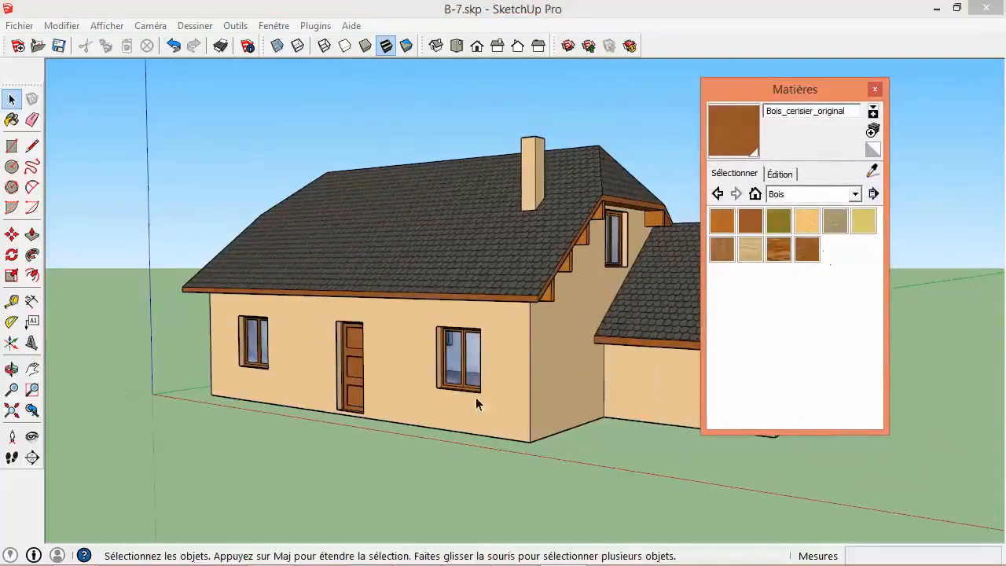
{"action": "middle_click_drag", "start_coordinate": [476, 401], "coordinate": [415, 386]}
{"action": "scroll", "coordinate": [409, 391], "scroll_direction": "down", "scroll_amount": 4}
{"action": "scroll", "coordinate": [509, 399], "scroll_direction": "up", "scroll_amount": 2}
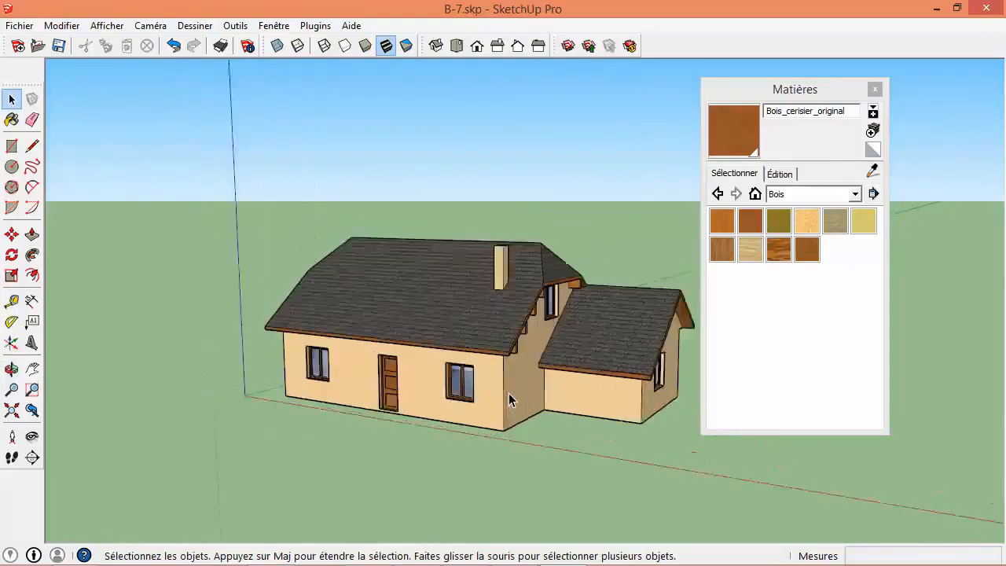
{"action": "scroll", "coordinate": [509, 393], "scroll_direction": "up", "scroll_amount": 2}
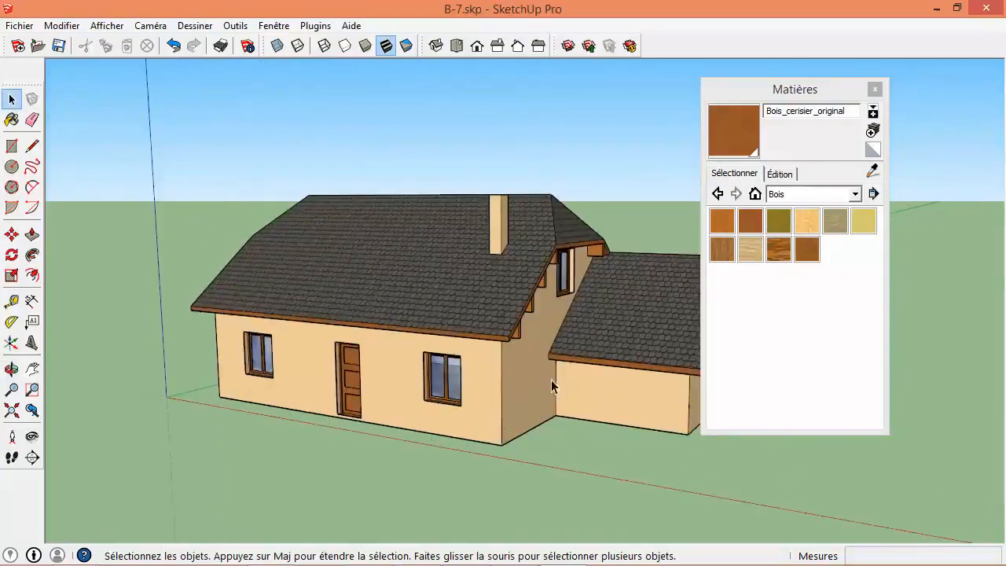
{"action": "left_click", "coordinate": [755, 194]}
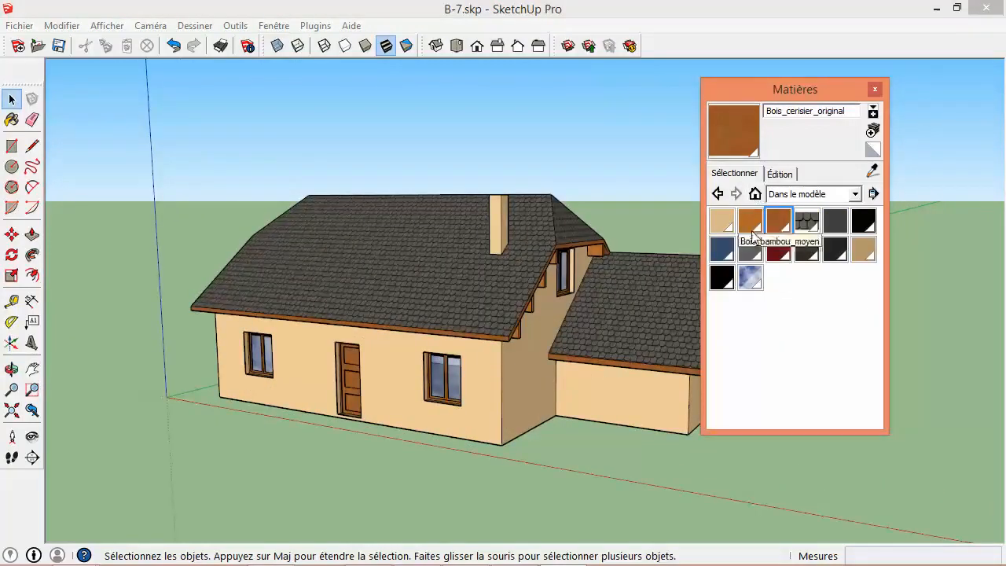
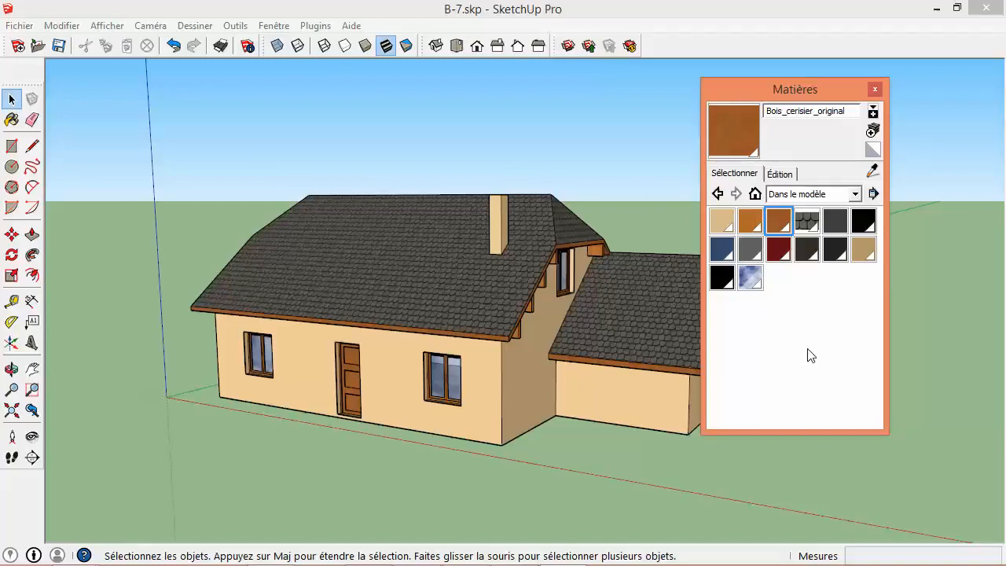
{"action": "left_click_drag", "start_coordinate": [811, 90], "coordinate": [882, 72]}
{"action": "middle_click_drag", "start_coordinate": [602, 262], "coordinate": [464, 343]}
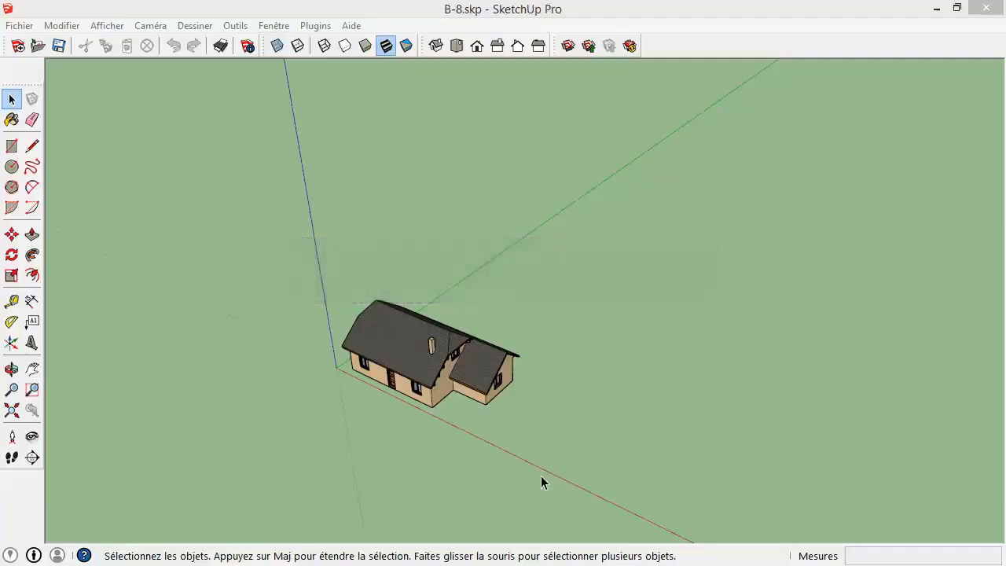
- Draw a 400 by 320 cm ground rectangle in the corner between house and annex, and a long strip along the chimney-side facade
{"action": "middle_click", "coordinate": [473, 417]}
{"action": "scroll", "coordinate": [468, 417], "scroll_direction": "up", "scroll_amount": 3}
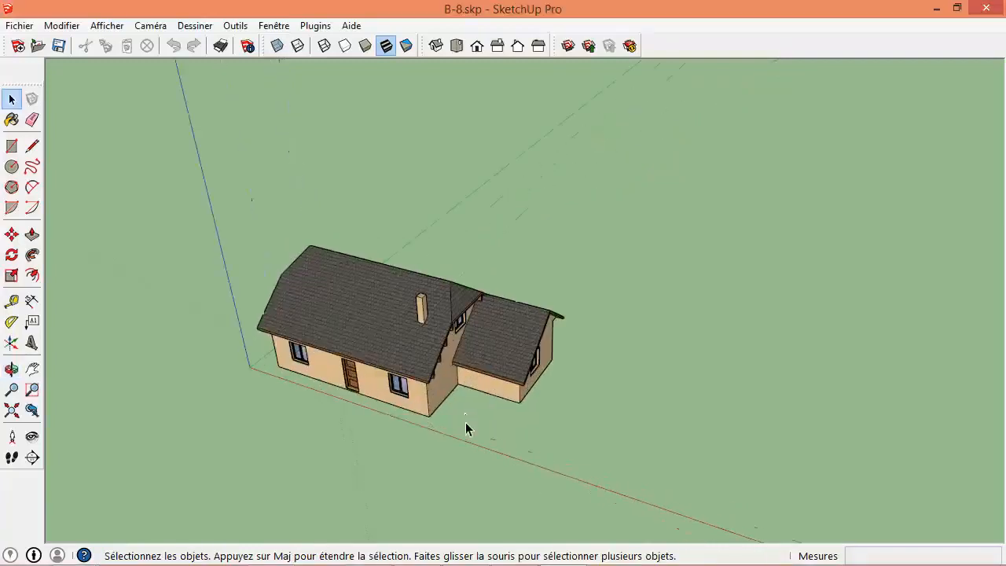
{"action": "left_click", "coordinate": [12, 147]}
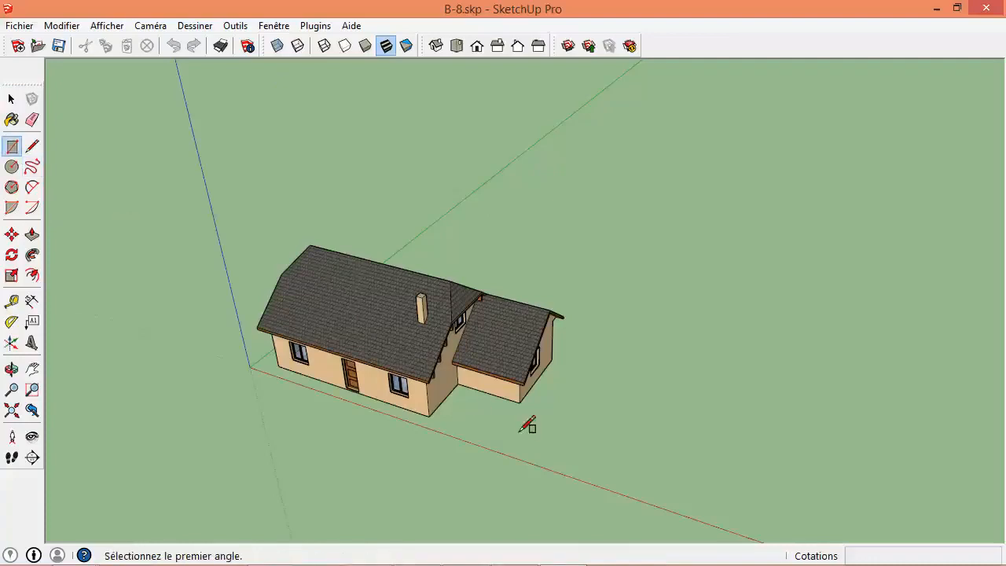
{"action": "left_click", "coordinate": [520, 401]}
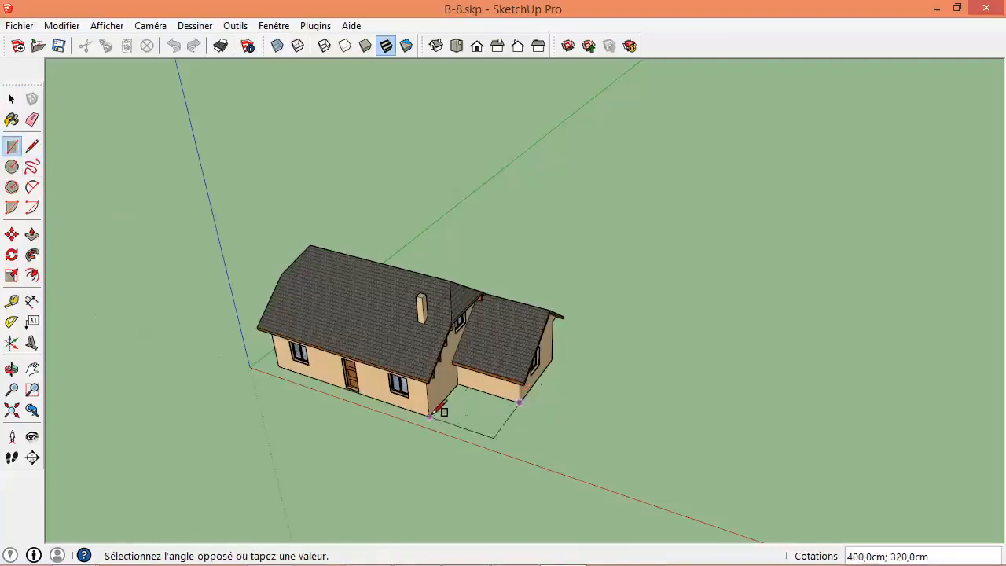
{"action": "left_click", "coordinate": [430, 415]}
{"action": "left_click", "coordinate": [494, 436]}
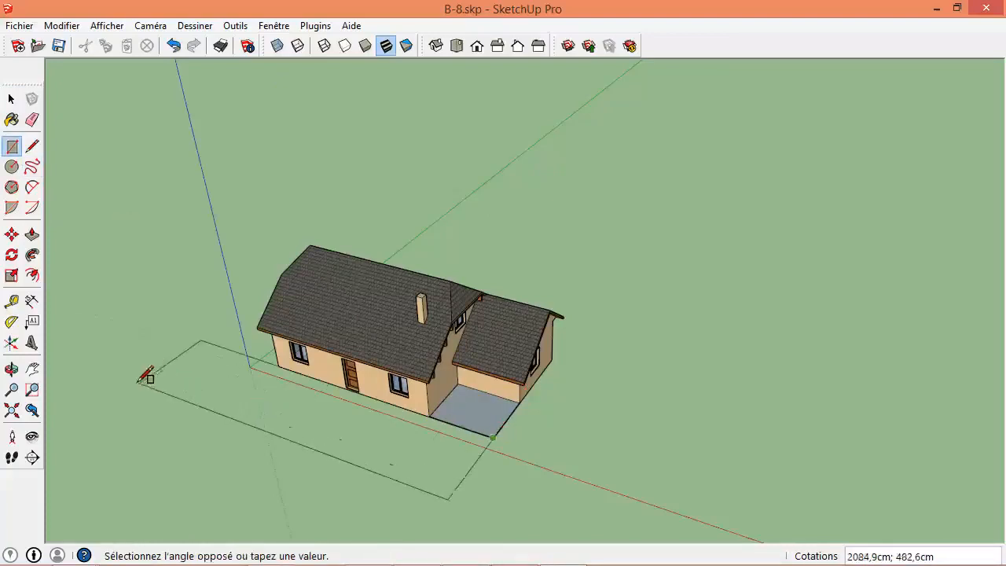
{"action": "left_click", "coordinate": [166, 385]}
- Add a ground rectangle of about 1342 by 405 cm along the main gable and another strip along the tall window's long wall
{"action": "middle_click_drag", "start_coordinate": [166, 385], "coordinate": [906, 381]}
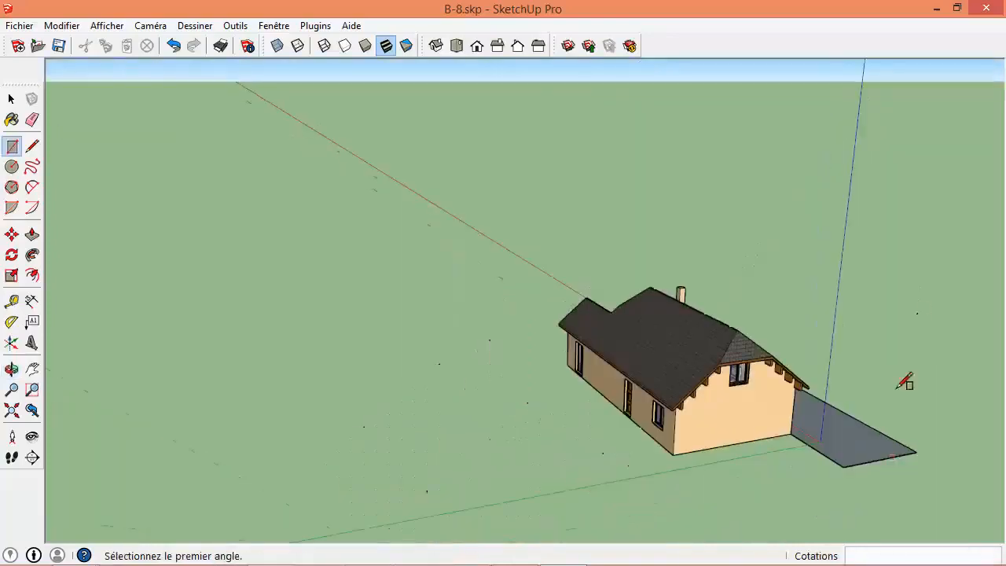
{"action": "left_click", "coordinate": [845, 465]}
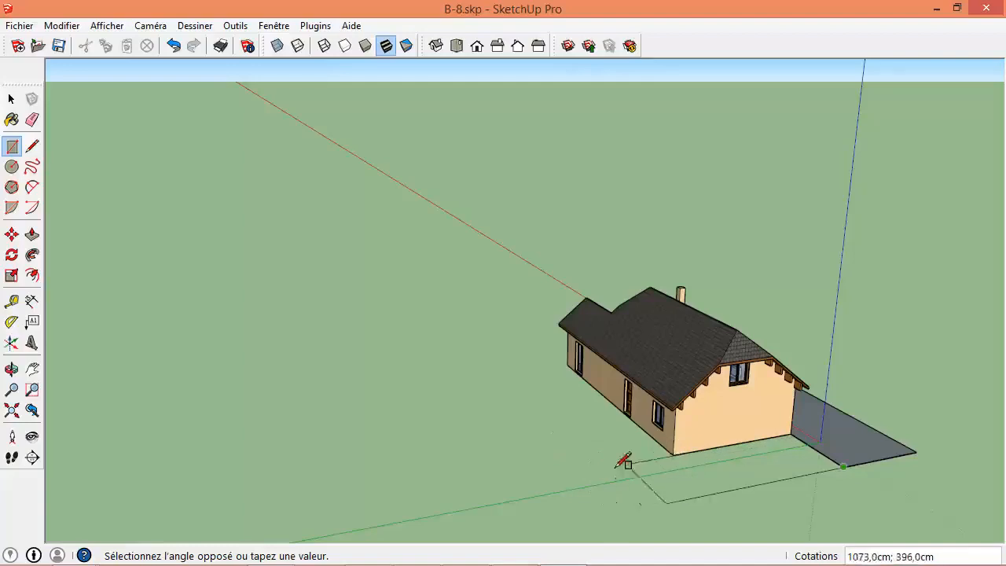
{"action": "left_click", "coordinate": [579, 470]}
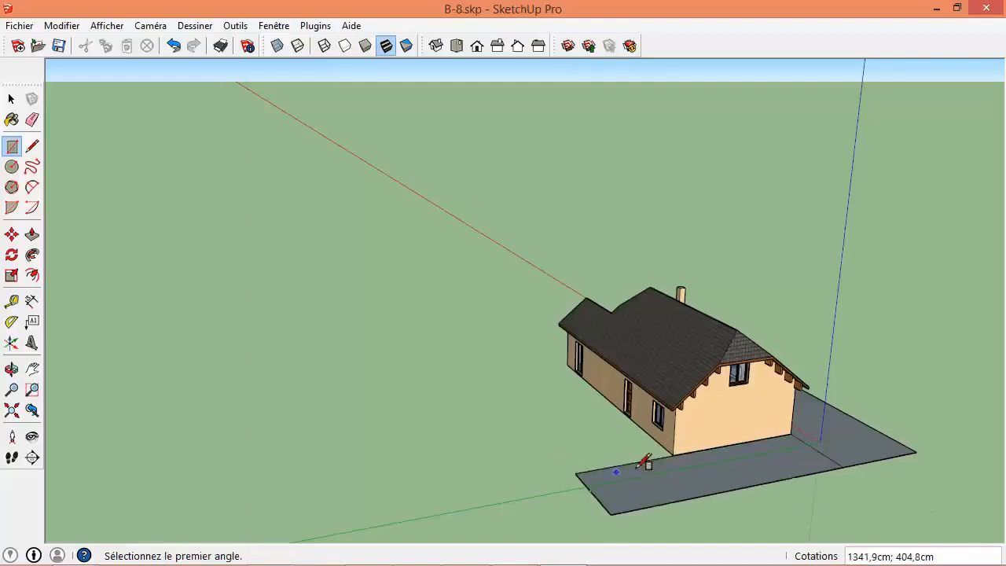
{"action": "middle_click_drag", "start_coordinate": [674, 455], "coordinate": [517, 416]}
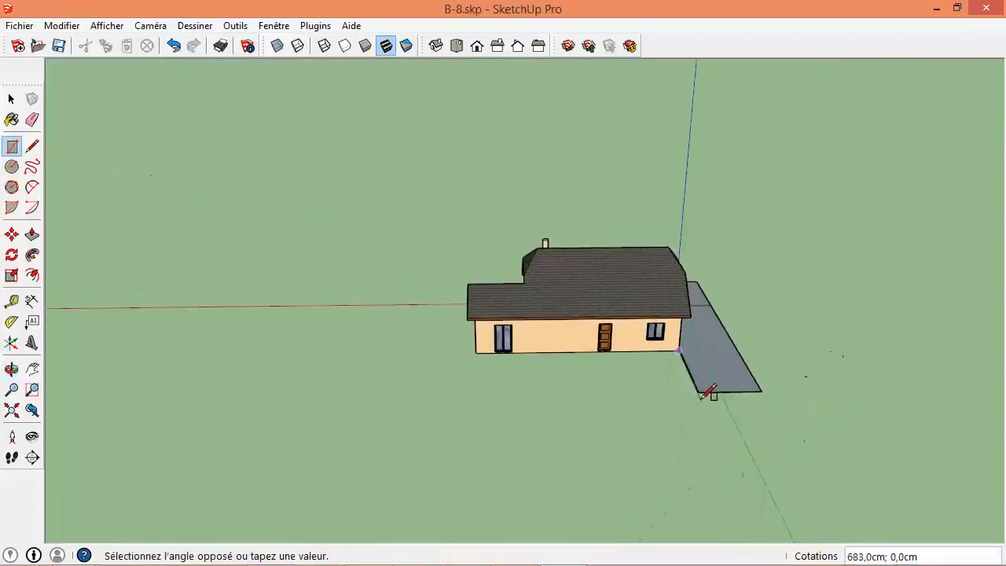
{"action": "key", "text": "Escape"}
{"action": "left_click", "coordinate": [475, 354]}
{"action": "left_click", "coordinate": [710, 391]}
- Draw a ground rectangle of about 1848 by 517 cm across the annex gable end to close the plot
{"action": "middle_click_drag", "start_coordinate": [580, 382], "coordinate": [409, 346]}
{"action": "left_click", "coordinate": [405, 346]}
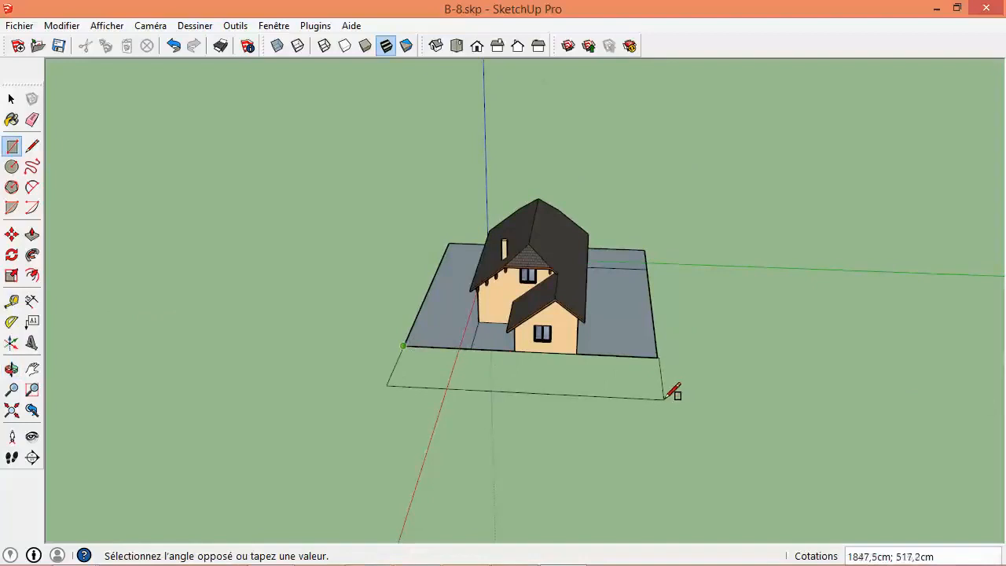
{"action": "left_click", "coordinate": [665, 398]}
- Select all connected ground faces around the house and reverse them
{"action": "middle_click_drag", "start_coordinate": [629, 343], "coordinate": [736, 391]}
{"action": "key", "text": "space"}
{"action": "triple_click", "coordinate": [612, 391]}
{"action": "right_click", "coordinate": [612, 391]}
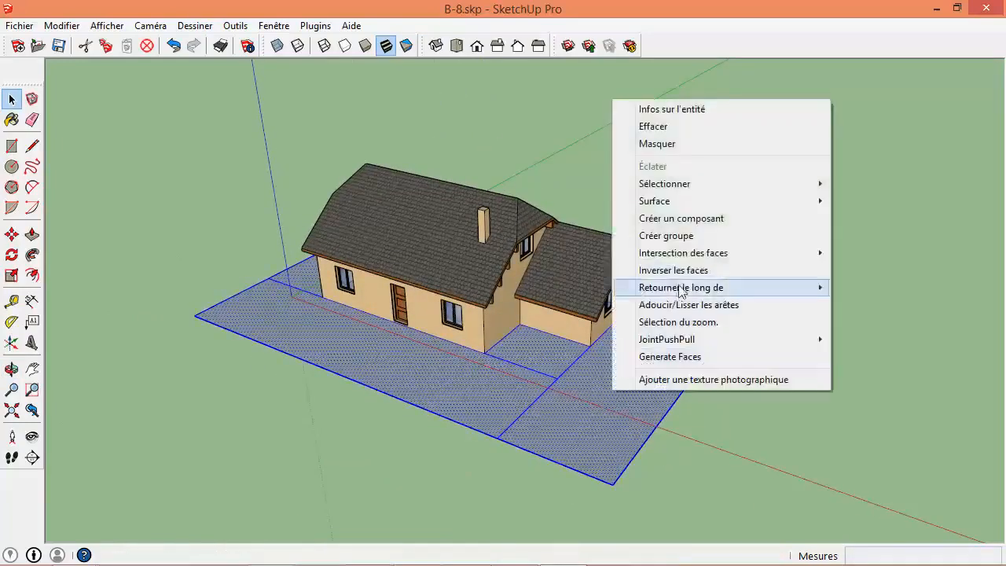
{"action": "left_click", "coordinate": [669, 276]}
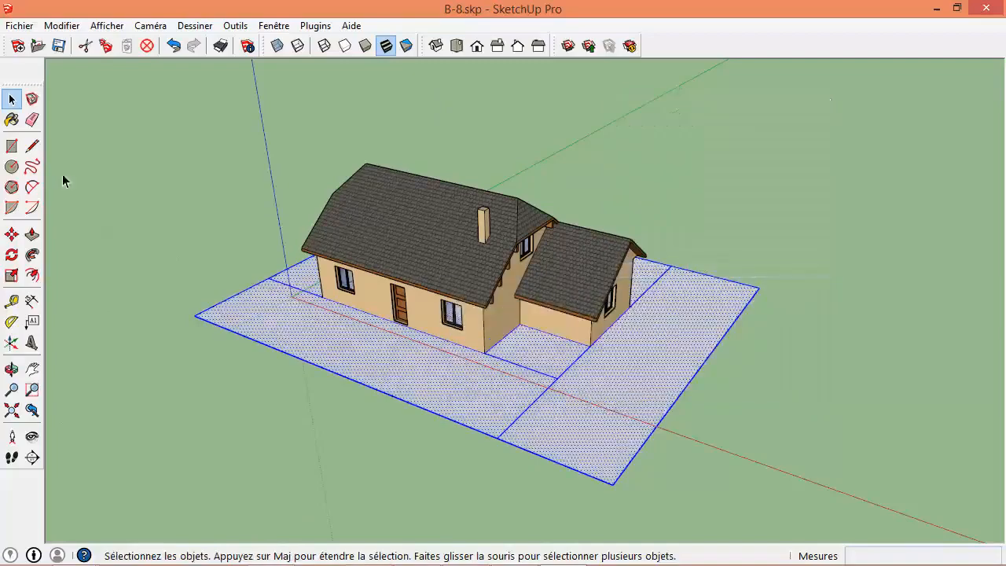
- Draw a path rectangle from the chimney-side door to the plot edge and a rectangle of about 1023 by 518 cm off the annex gable
{"action": "left_click", "coordinate": [12, 146]}
{"action": "scroll", "coordinate": [292, 317], "scroll_direction": "up", "scroll_amount": 3}
{"action": "scroll", "coordinate": [503, 303], "scroll_direction": "up", "scroll_amount": 5}
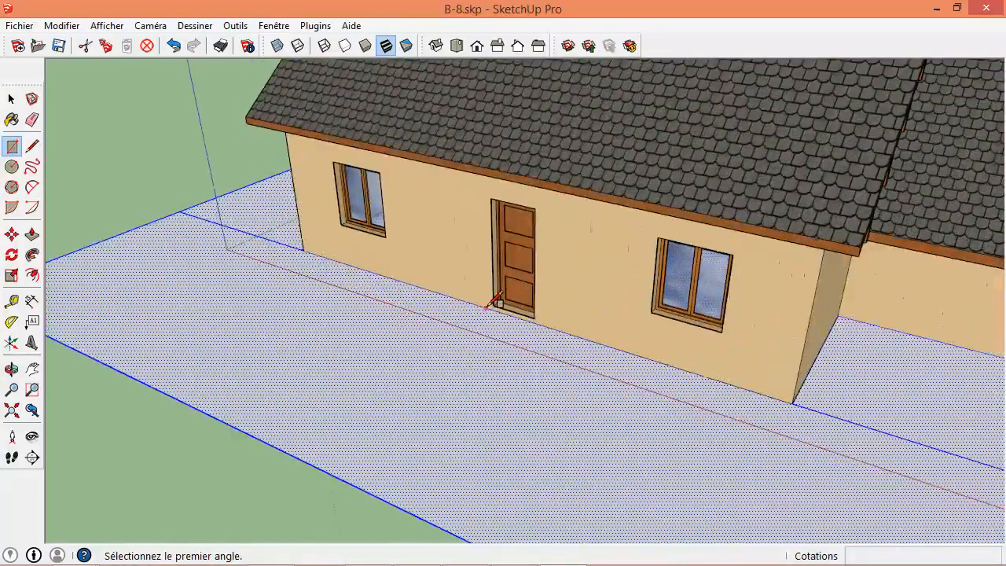
{"action": "left_click", "coordinate": [487, 307]}
{"action": "left_click", "coordinate": [357, 485]}
{"action": "scroll", "coordinate": [377, 467], "scroll_direction": "down", "scroll_amount": 5}
{"action": "middle_click_drag", "start_coordinate": [499, 415], "coordinate": [503, 362]}
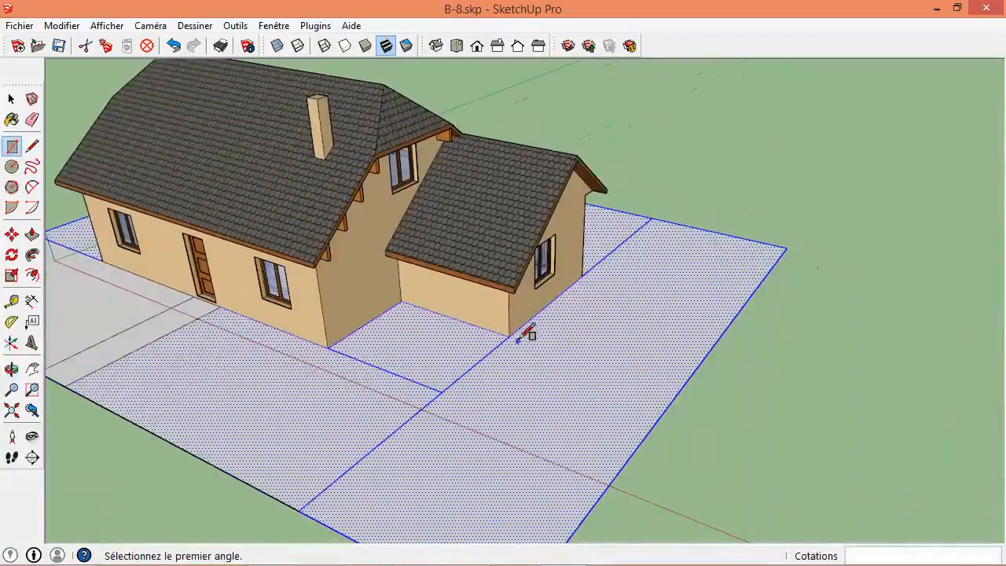
{"action": "left_click", "coordinate": [511, 337]}
{"action": "left_click", "coordinate": [787, 250]}
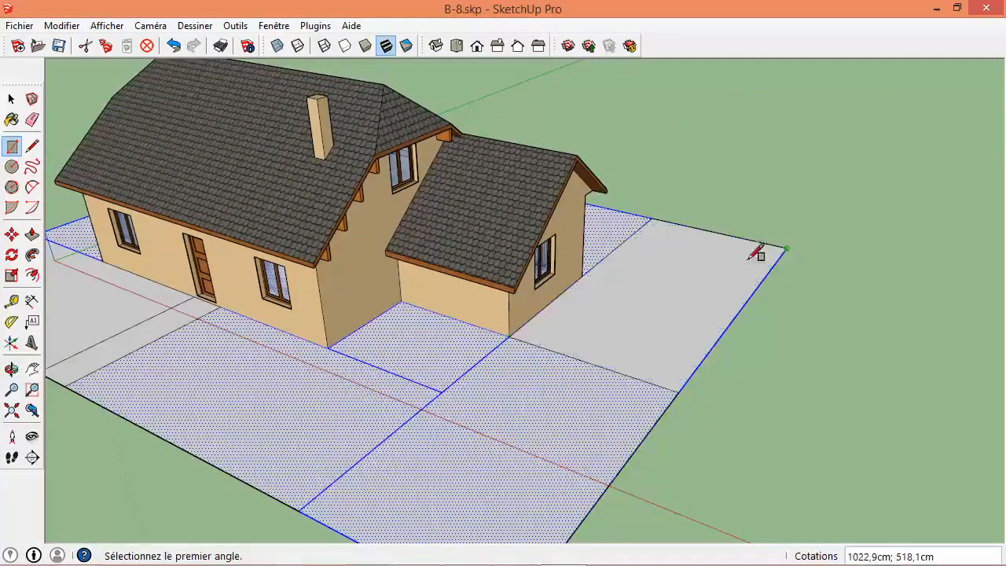
- Erase the superfluous dividing edges between the ground rectangles, keeping the door path and the annex area outlines
{"action": "key", "text": "e"}
{"action": "scroll", "coordinate": [428, 405], "scroll_direction": "down", "scroll_amount": 5}
{"action": "middle_click_drag", "start_coordinate": [494, 355], "coordinate": [110, 360]}
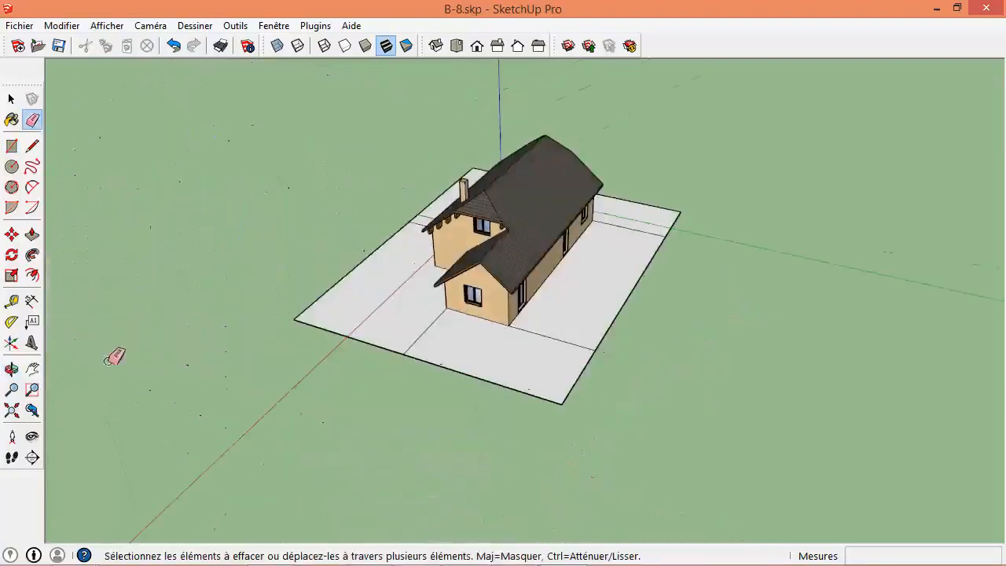
{"action": "middle_click_drag", "start_coordinate": [638, 229], "coordinate": [564, 278]}
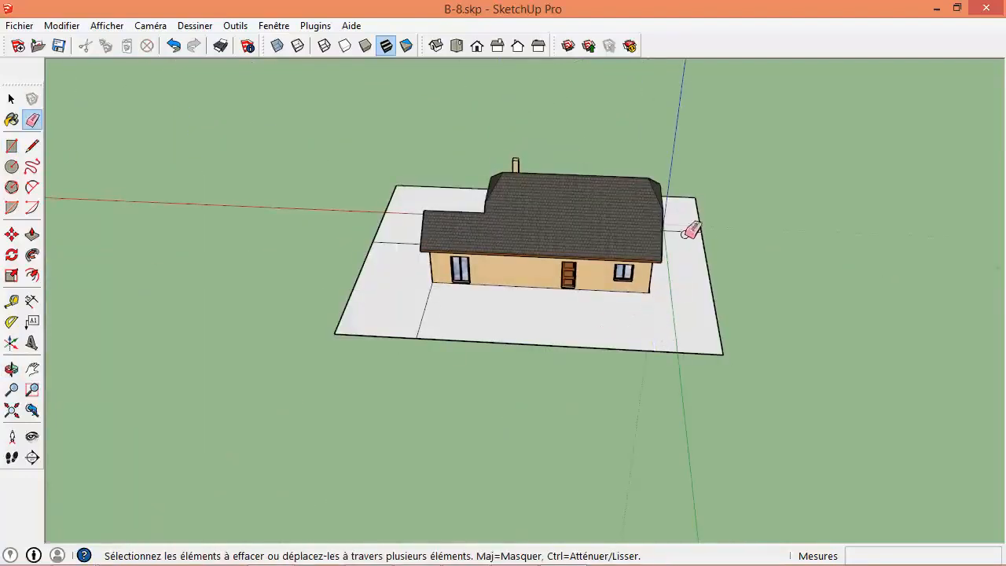
{"action": "scroll", "coordinate": [46, 195], "scroll_direction": "up", "scroll_amount": 2}
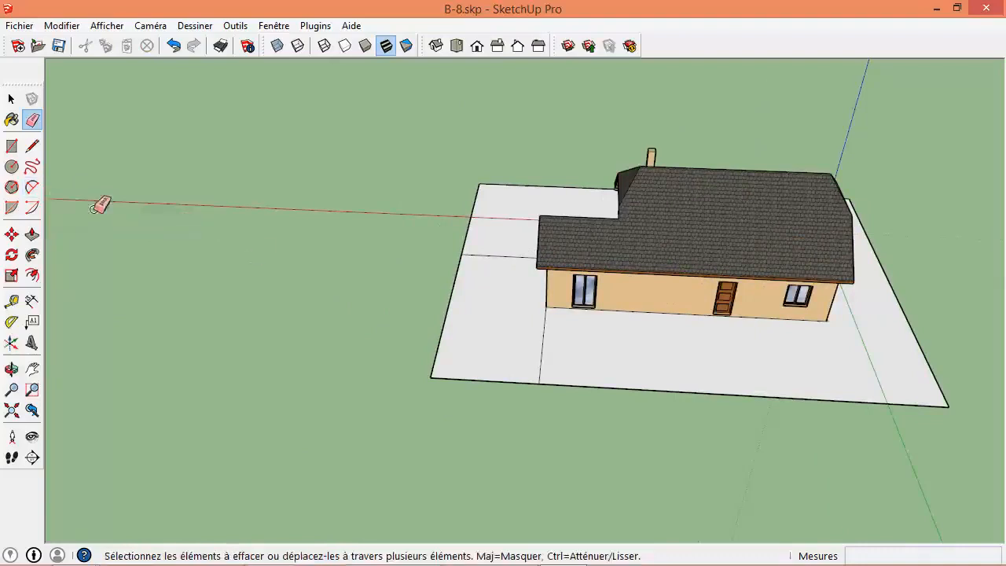
- Draw an arc on the ground along the tall window's long wall, from near the annex corner to just past the door
{"action": "left_click", "coordinate": [26, 191]}
{"action": "scroll", "coordinate": [567, 314], "scroll_direction": "up", "scroll_amount": 4}
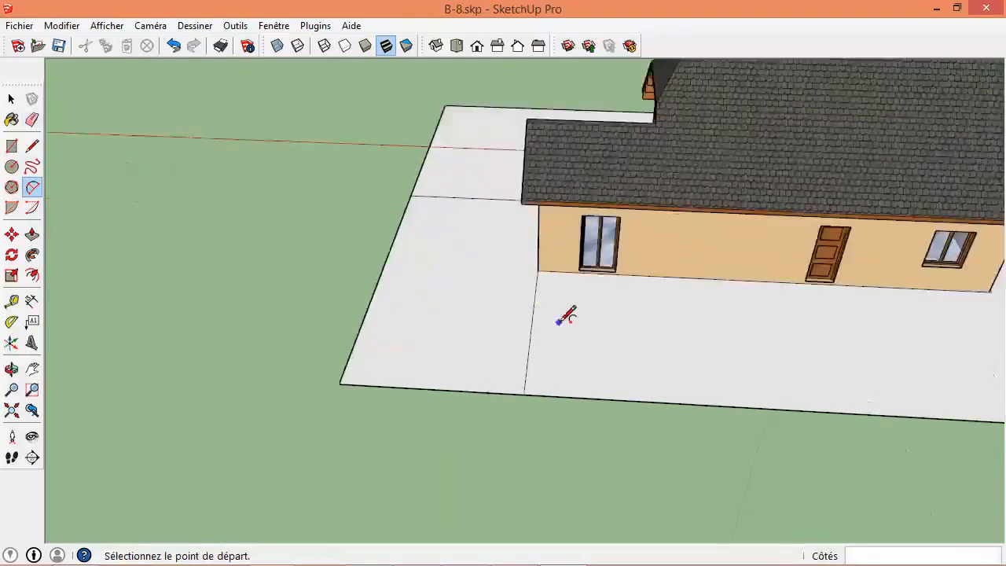
{"action": "left_click", "coordinate": [554, 254]}
{"action": "middle_click_drag", "start_coordinate": [703, 378], "coordinate": [680, 271]}
{"action": "left_click", "coordinate": [700, 232]}
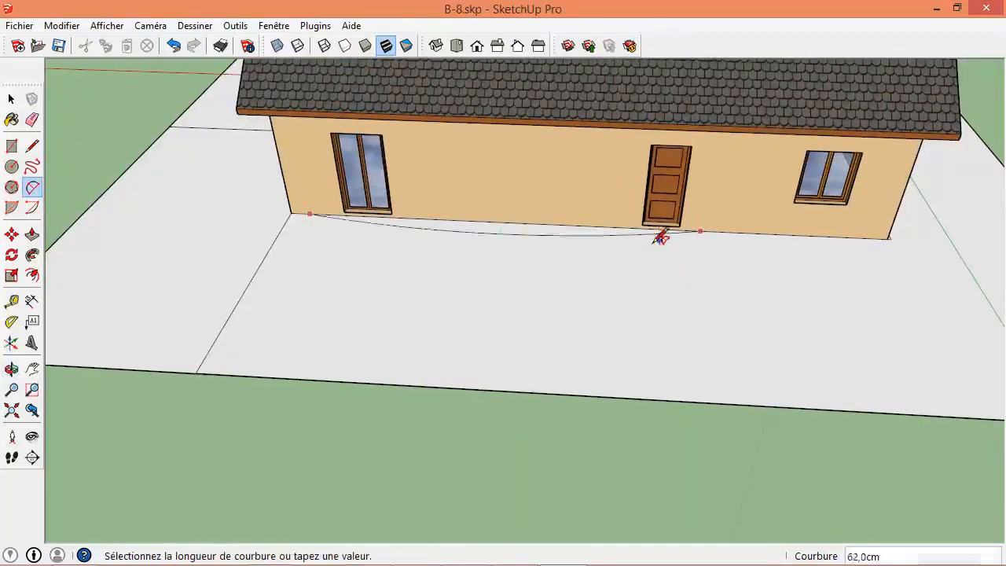
{"action": "left_click", "coordinate": [452, 344]}
{"action": "middle_click_drag", "start_coordinate": [442, 342], "coordinate": [731, 362]}
{"action": "scroll", "coordinate": [688, 335], "scroll_direction": "down", "scroll_amount": 6}
{"action": "middle_click_drag", "start_coordinate": [687, 335], "coordinate": [889, 314]}
{"action": "key", "text": "space"}
{"action": "triple_click", "coordinate": [571, 351]}
{"action": "middle_click_drag", "start_coordinate": [571, 351], "coordinate": [652, 351]}
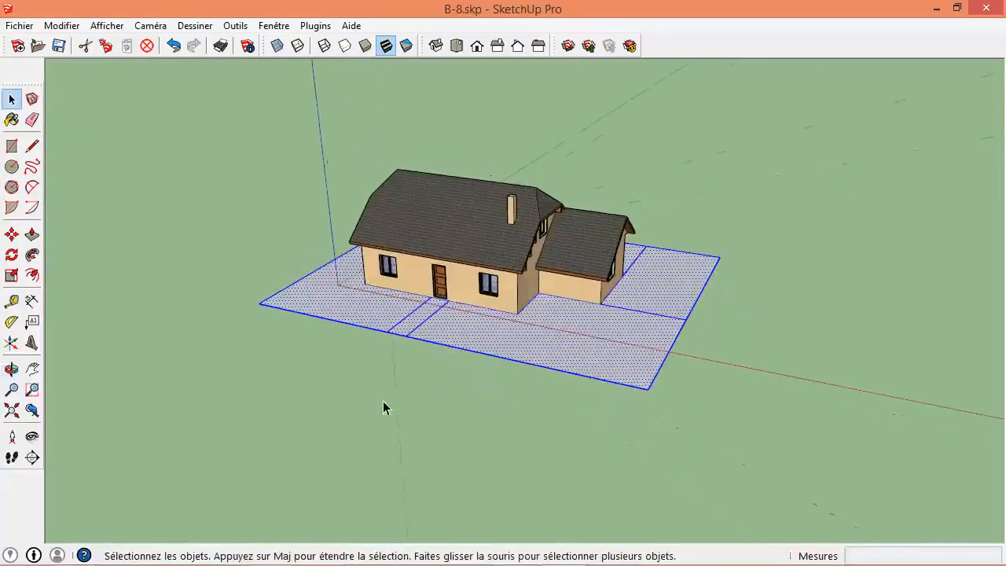
- Paint the large ground area in front of the annex, beside the door path, with Sol_sable_ratissé from the Couvre_sol collection
{"action": "left_click", "coordinate": [12, 119]}
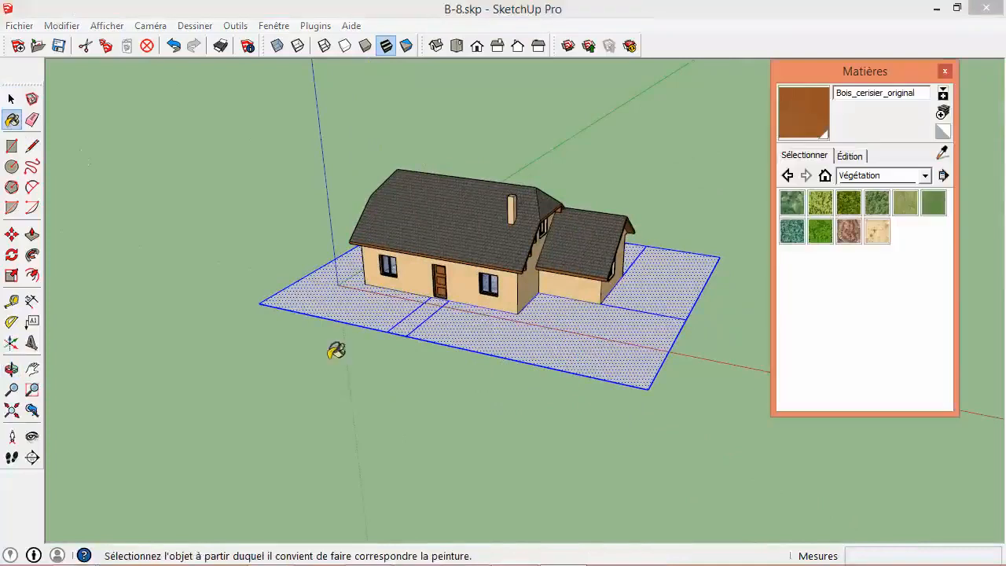
{"action": "left_click", "coordinate": [373, 369]}
{"action": "key", "text": "space"}
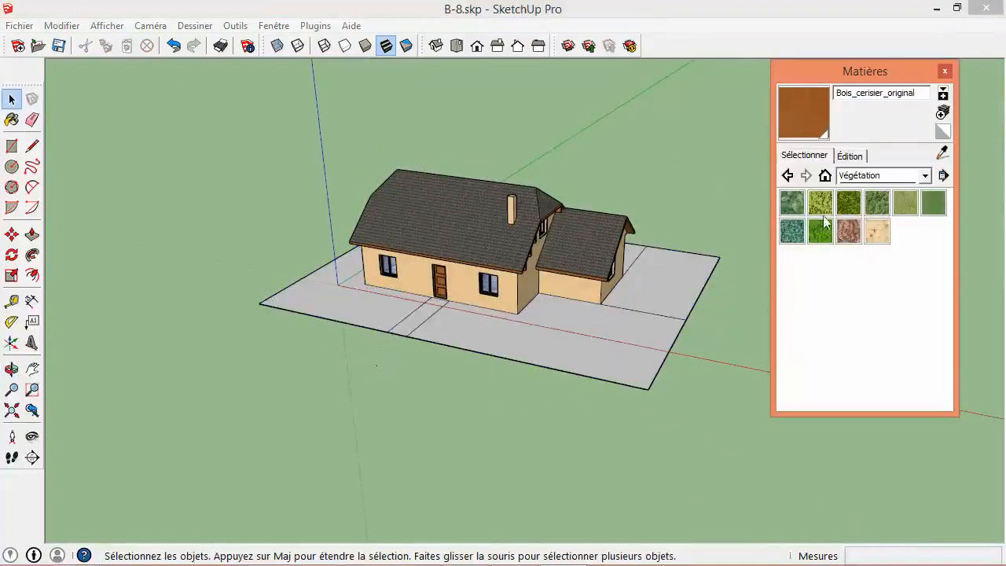
{"action": "left_click", "coordinate": [858, 177]}
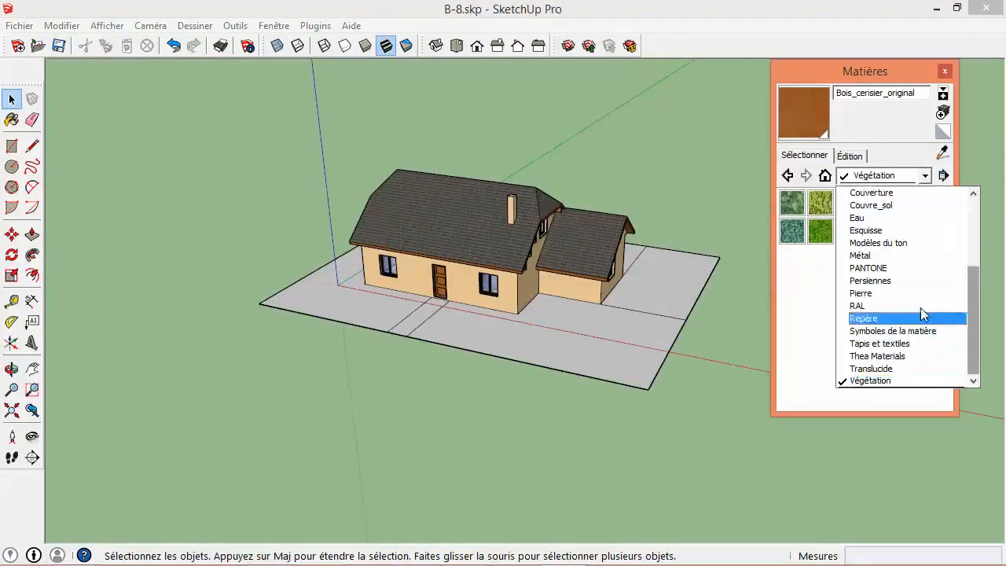
{"action": "left_click", "coordinate": [897, 205]}
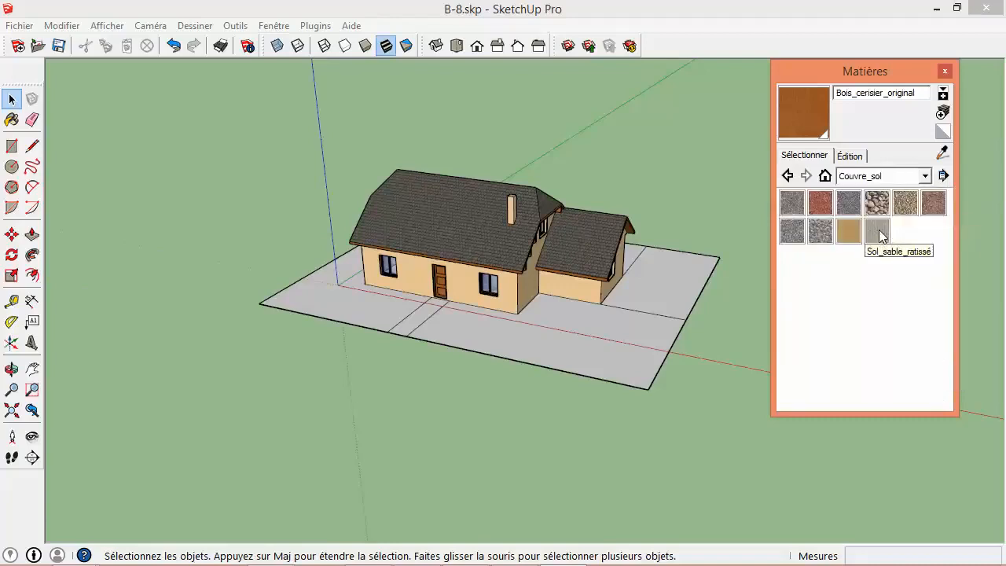
{"action": "left_click", "coordinate": [879, 232]}
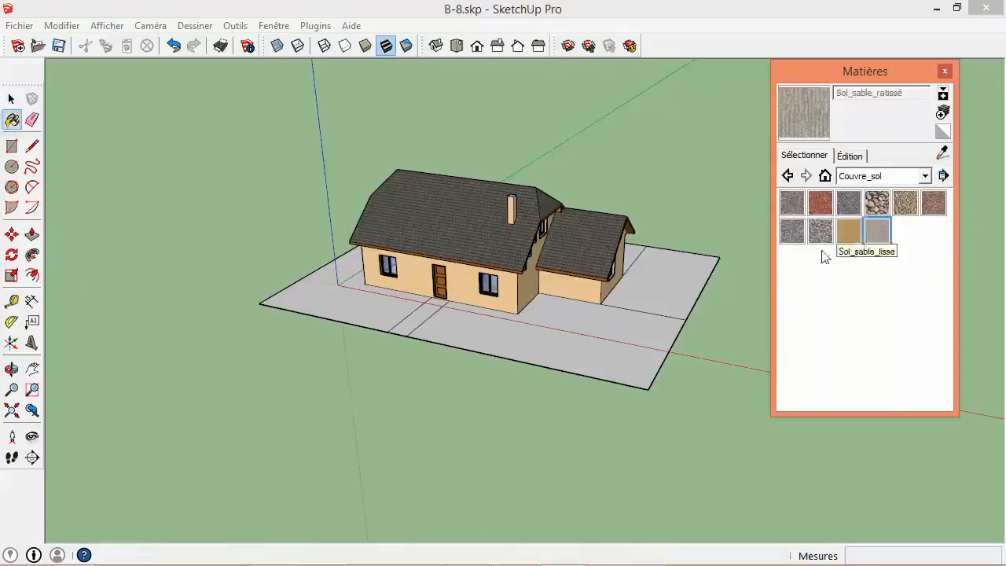
{"action": "middle_click_drag", "start_coordinate": [649, 324], "coordinate": [569, 360]}
{"action": "left_click", "coordinate": [569, 360]}
{"action": "scroll", "coordinate": [519, 366], "scroll_direction": "up", "scroll_amount": 6}
{"action": "scroll", "coordinate": [511, 360], "scroll_direction": "up", "scroll_amount": 2}
{"action": "scroll", "coordinate": [511, 363], "scroll_direction": "down", "scroll_amount": 8}
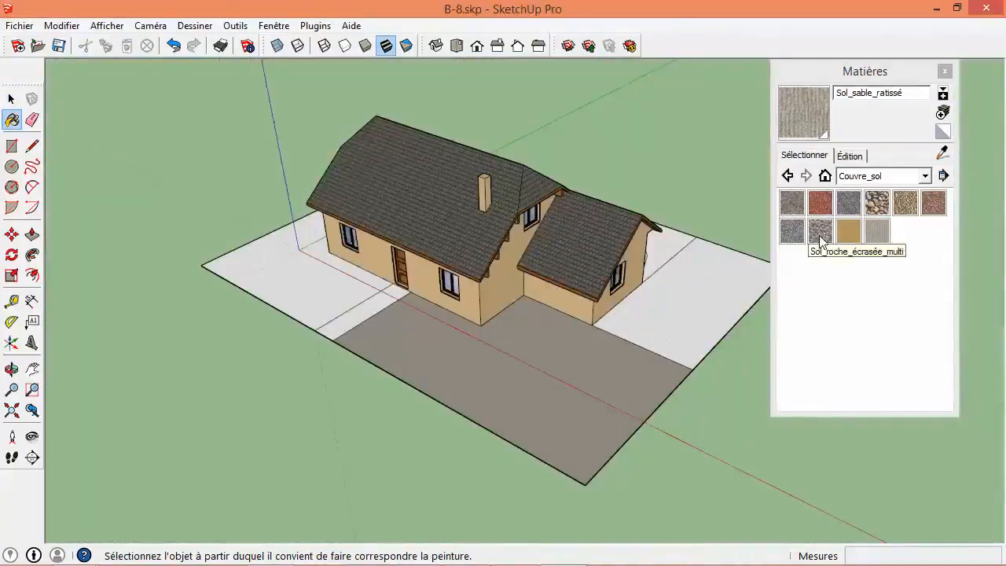
- Paint the door path and the arc-shaped terrace behind the house with Sol_gravier_1pouce
{"action": "left_click", "coordinate": [905, 203]}
{"action": "left_click", "coordinate": [359, 311]}
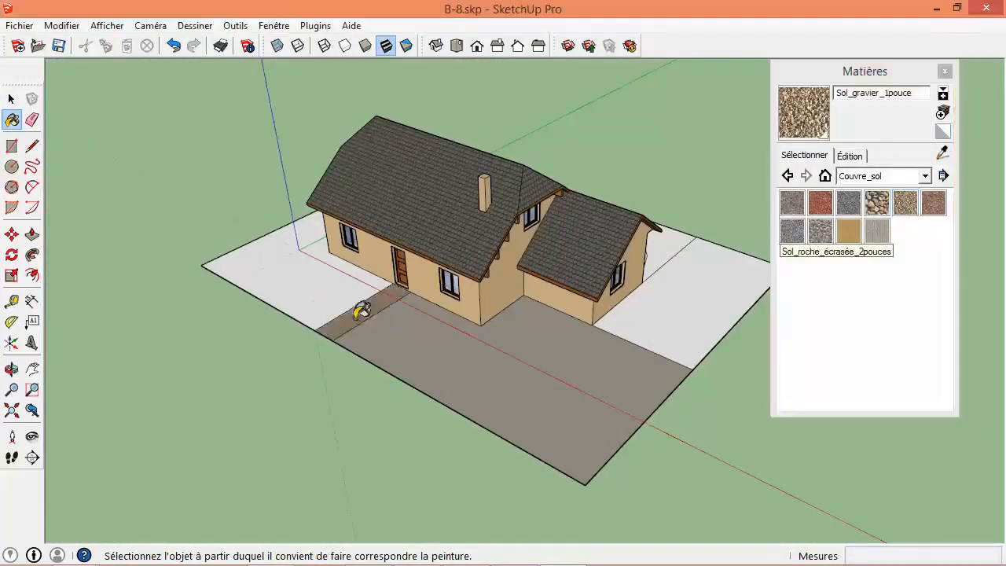
{"action": "scroll", "coordinate": [360, 318], "scroll_direction": "up", "scroll_amount": 5}
{"action": "scroll", "coordinate": [569, 270], "scroll_direction": "up", "scroll_amount": 3}
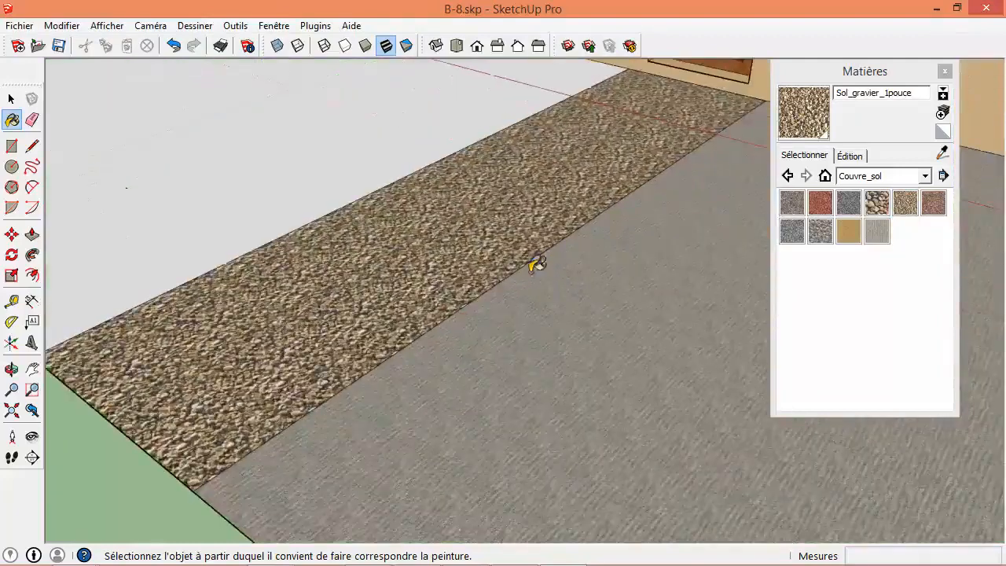
{"action": "scroll", "coordinate": [550, 244], "scroll_direction": "down", "scroll_amount": 6}
{"action": "mouse_move", "coordinate": [557, 236]}
{"action": "middle_mouse_down"}
{"action": "mouse_move", "coordinate": [247, 209]}
{"action": "mouse_move", "coordinate": [528, 296]}
{"action": "mouse_move", "coordinate": [333, 319]}
{"action": "mouse_move", "coordinate": [479, 359]}
{"action": "middle_mouse_up"}
{"action": "left_click", "coordinate": [510, 375]}
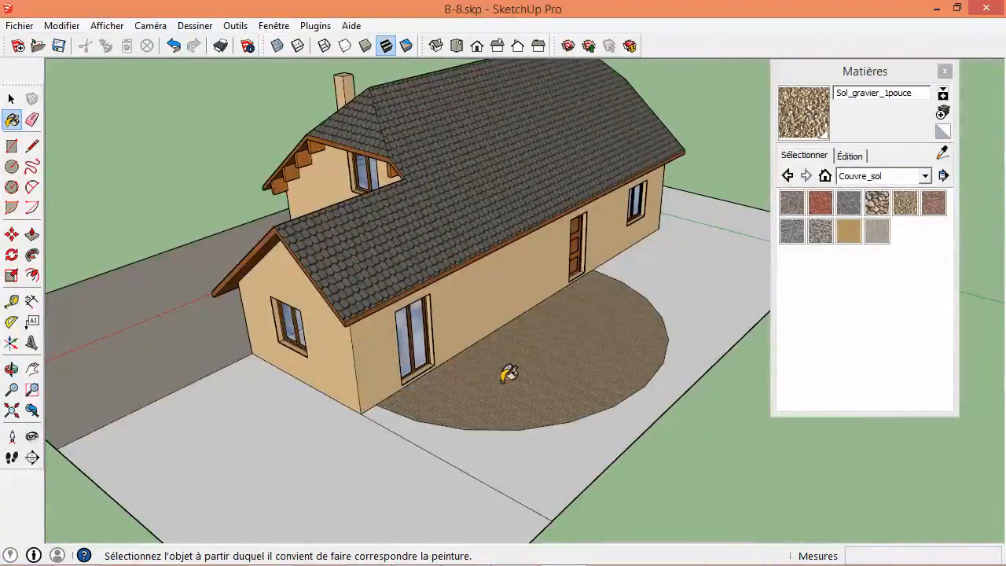
- Paint the remaining unpainted ground areas around the house with Végétation_herbe1 from the Végétation collection
{"action": "middle_click_drag", "start_coordinate": [108, 311], "coordinate": [708, 260]}
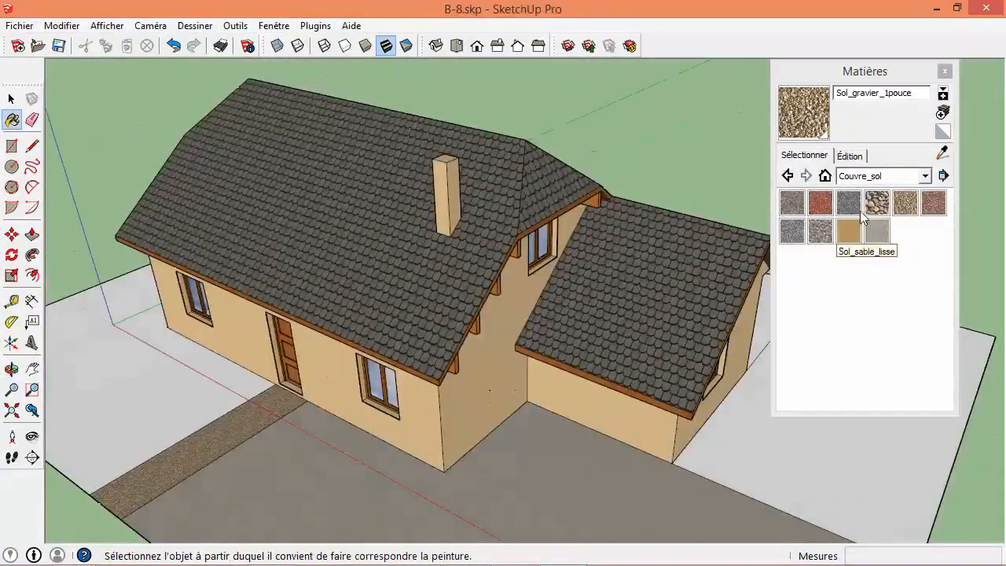
{"action": "left_click", "coordinate": [902, 181]}
{"action": "left_click", "coordinate": [872, 383]}
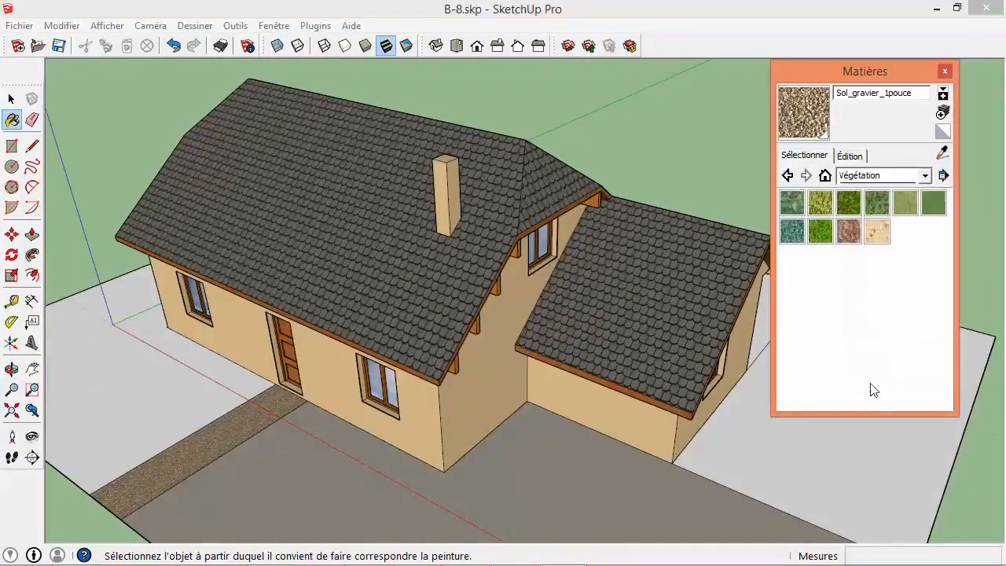
{"action": "left_click", "coordinate": [906, 203]}
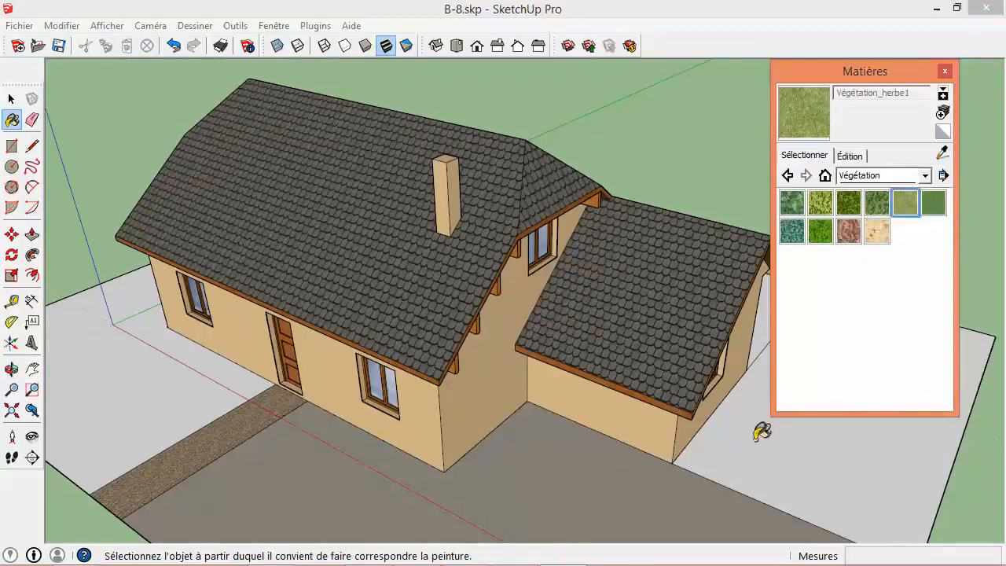
{"action": "left_click", "coordinate": [759, 435]}
{"action": "scroll", "coordinate": [147, 405], "scroll_direction": "down", "scroll_amount": 5}
{"action": "middle_click_drag", "start_coordinate": [299, 364], "coordinate": [72, 341]}
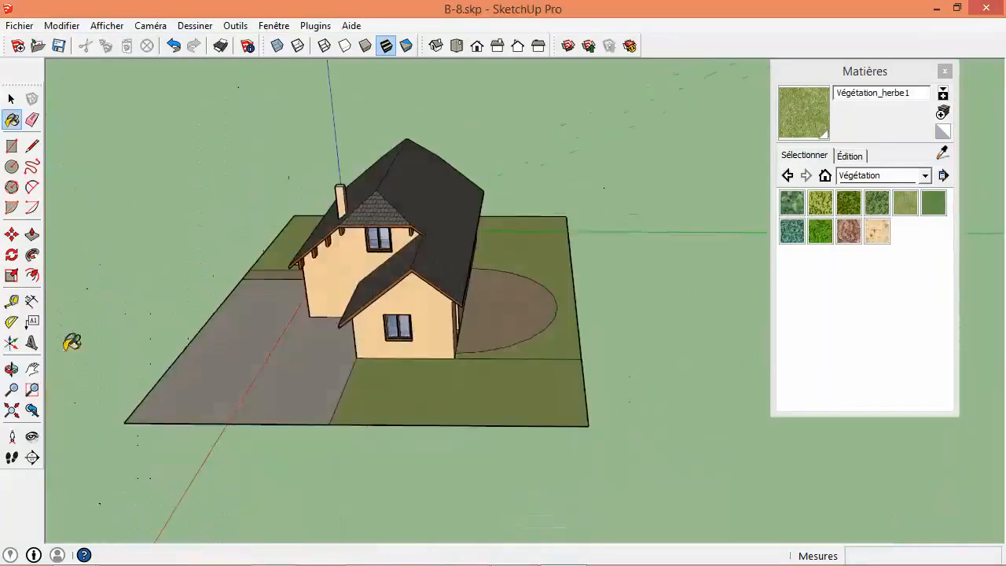
- Erase the dividing edge between the two grass areas at the annex corner and close the materials window
{"action": "key", "text": "e"}
{"action": "left_click", "coordinate": [535, 361]}
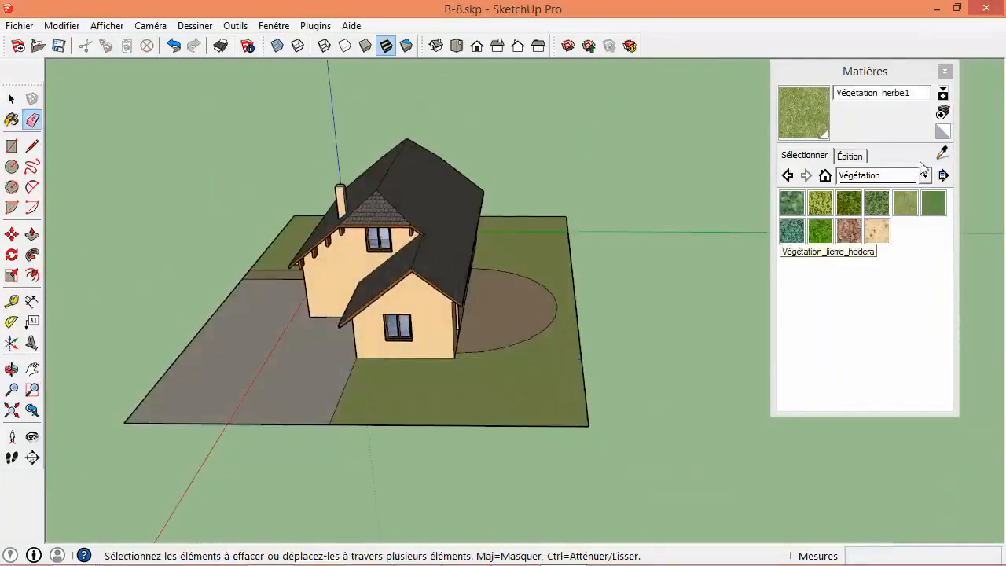
{"action": "key", "text": "space"}
{"action": "left_click", "coordinate": [950, 73]}
{"action": "middle_click_drag", "start_coordinate": [786, 235], "coordinate": [260, 442]}
{"action": "middle_click_drag", "start_coordinate": [324, 376], "coordinate": [488, 338]}
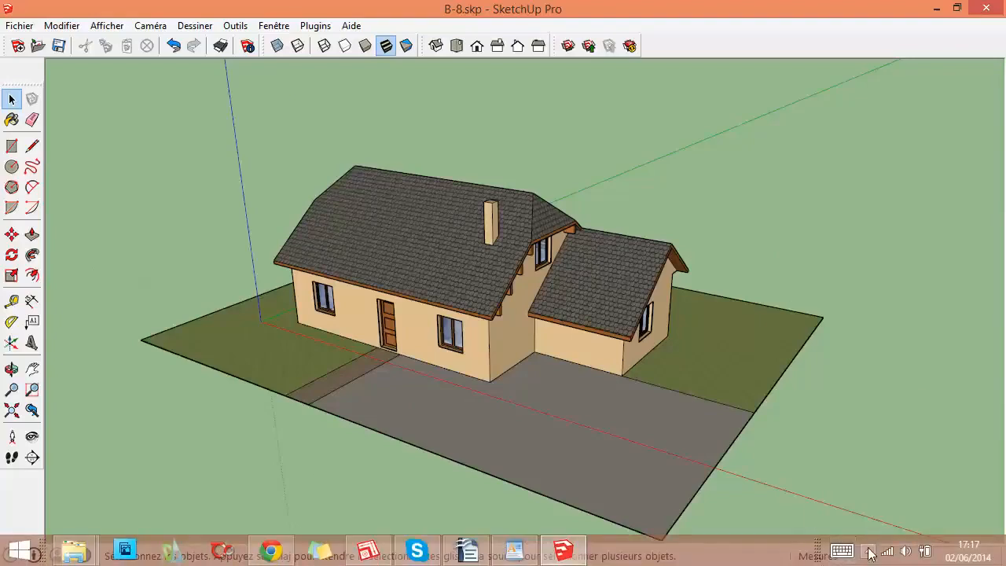
- Open the component library and place an Arbre à feuilles persistantes 3D at the plot corner on the grass beside the door path
{"action": "left_click", "coordinate": [868, 552]}
{"action": "left_click", "coordinate": [618, 178]}
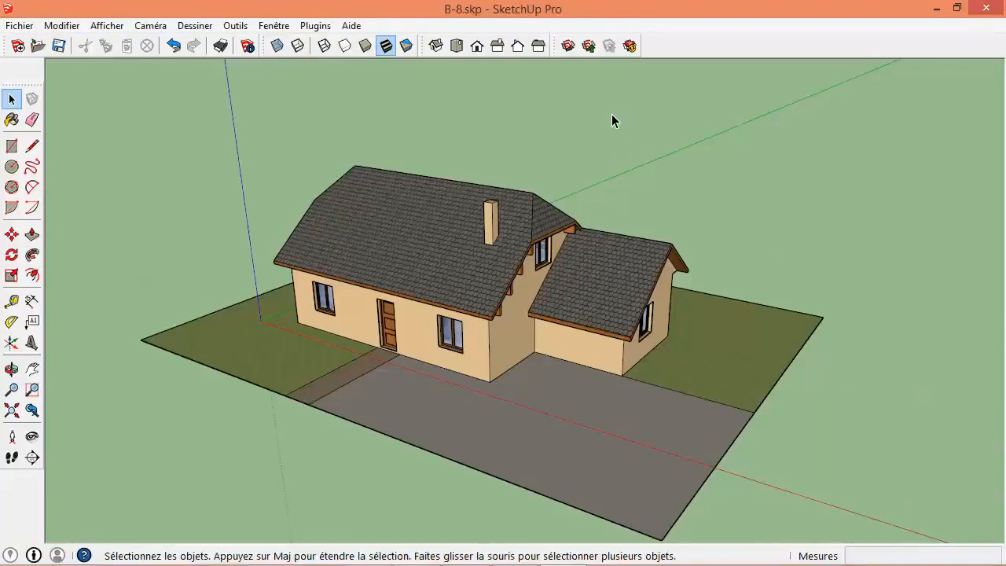
{"action": "left_click", "coordinate": [273, 26]}
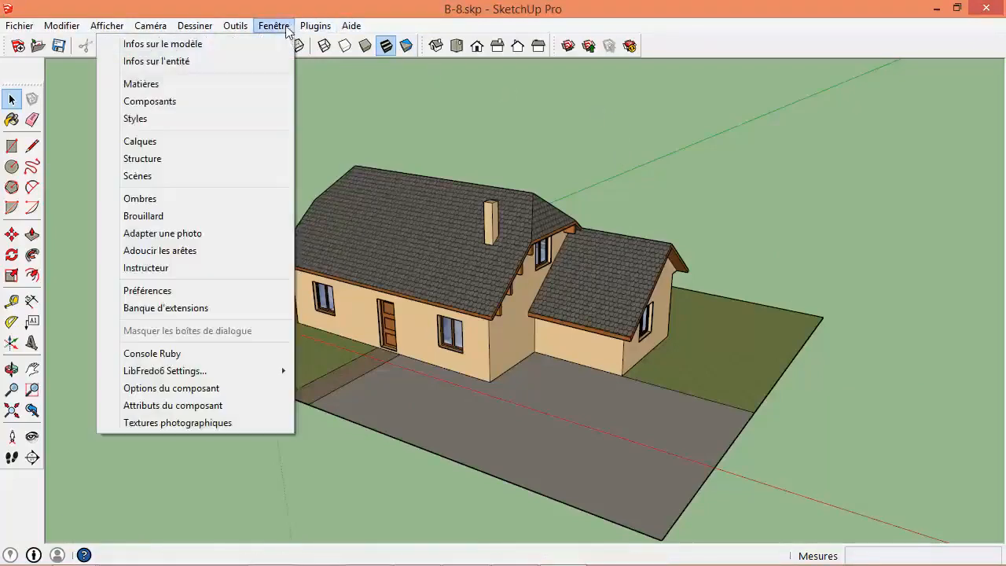
{"action": "left_click", "coordinate": [161, 101]}
{"action": "left_click_drag", "start_coordinate": [965, 94], "coordinate": [862, 74]}
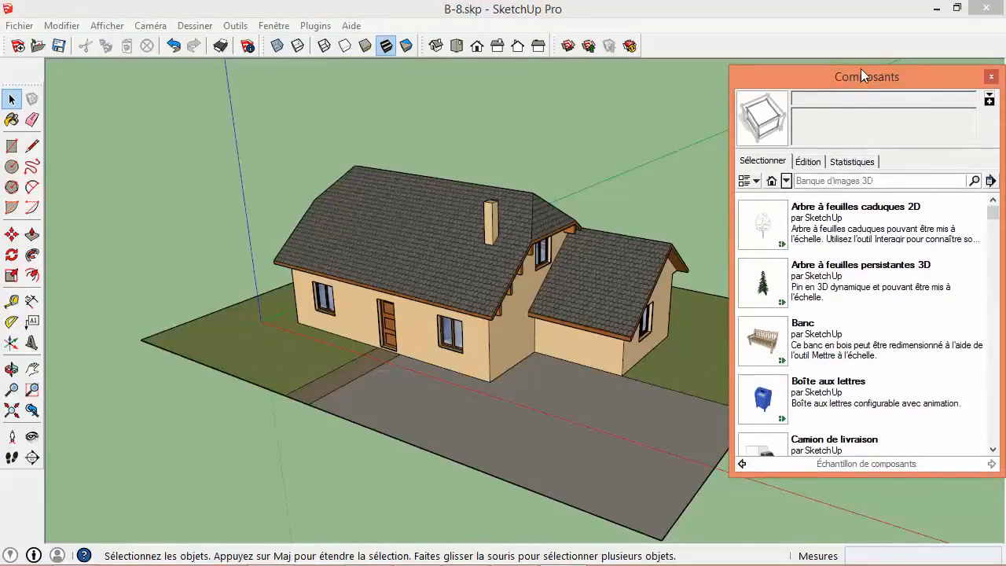
{"action": "left_click", "coordinate": [763, 295]}
{"action": "left_click", "coordinate": [181, 382]}
{"action": "scroll", "coordinate": [246, 351], "scroll_direction": "down", "scroll_amount": 2}
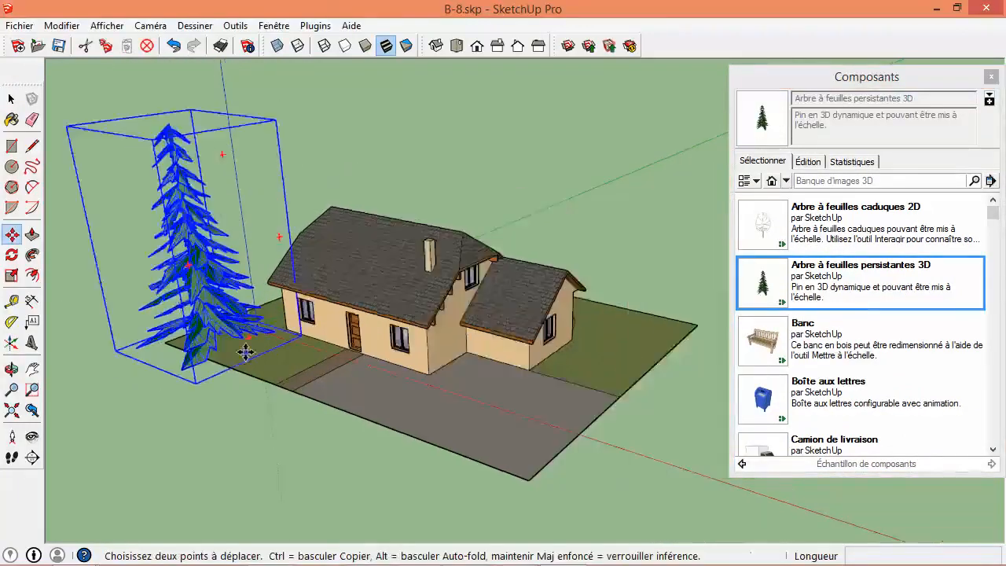
{"action": "scroll", "coordinate": [246, 352], "scroll_direction": "down", "scroll_amount": 2}
- Place two more Arbre à feuilles persistantes 3D, one at the grass corner off the annex gable and one at the rear corner behind the house
{"action": "left_click", "coordinate": [763, 295]}
{"action": "left_click", "coordinate": [556, 337]}
{"action": "middle_click_drag", "start_coordinate": [555, 336], "coordinate": [657, 306]}
{"action": "left_click", "coordinate": [751, 292]}
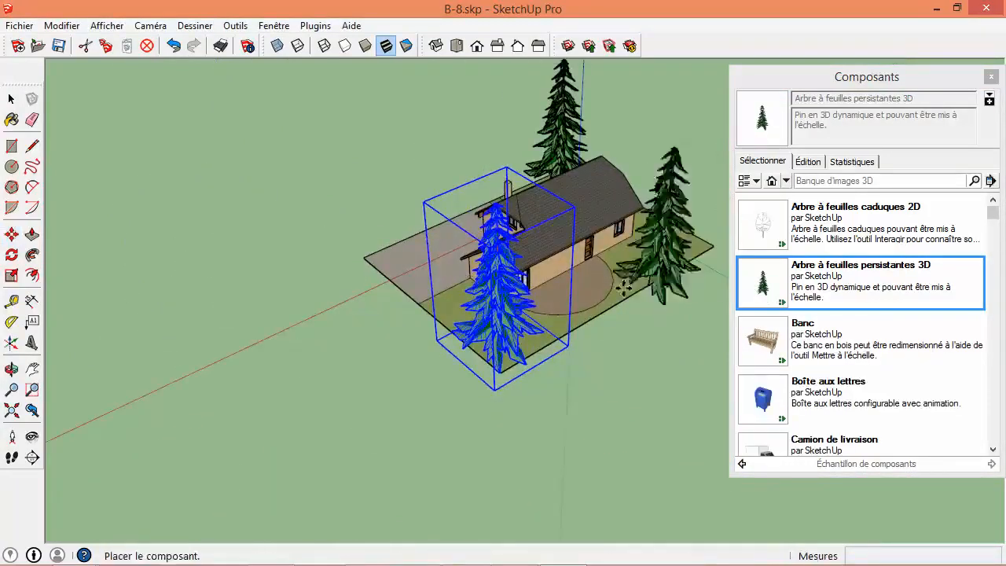
{"action": "scroll", "coordinate": [558, 272], "scroll_direction": "down", "scroll_amount": 2}
{"action": "left_click", "coordinate": [565, 275]}
{"action": "middle_click_drag", "start_coordinate": [564, 275], "coordinate": [525, 312]}
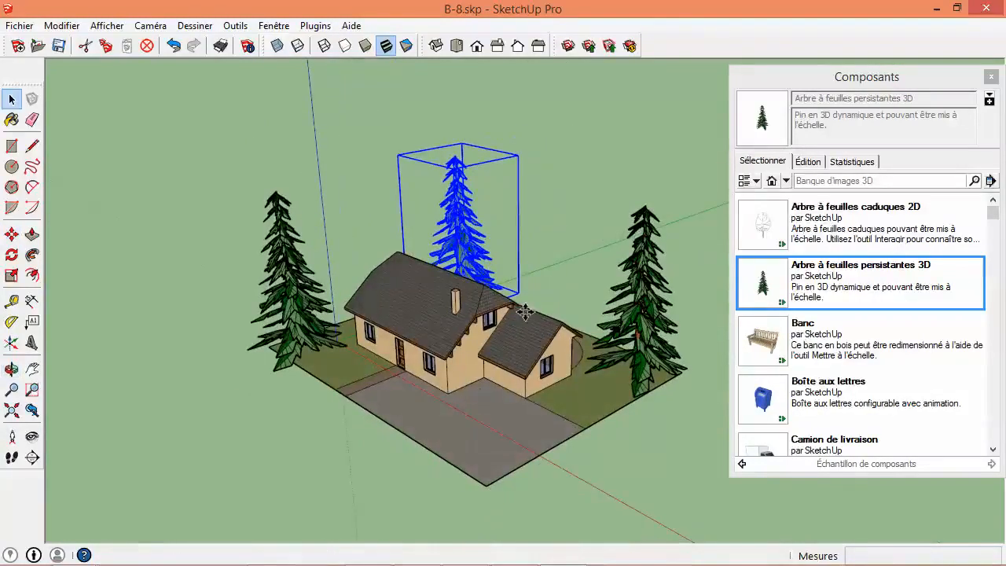
{"action": "left_click", "coordinate": [342, 216]}
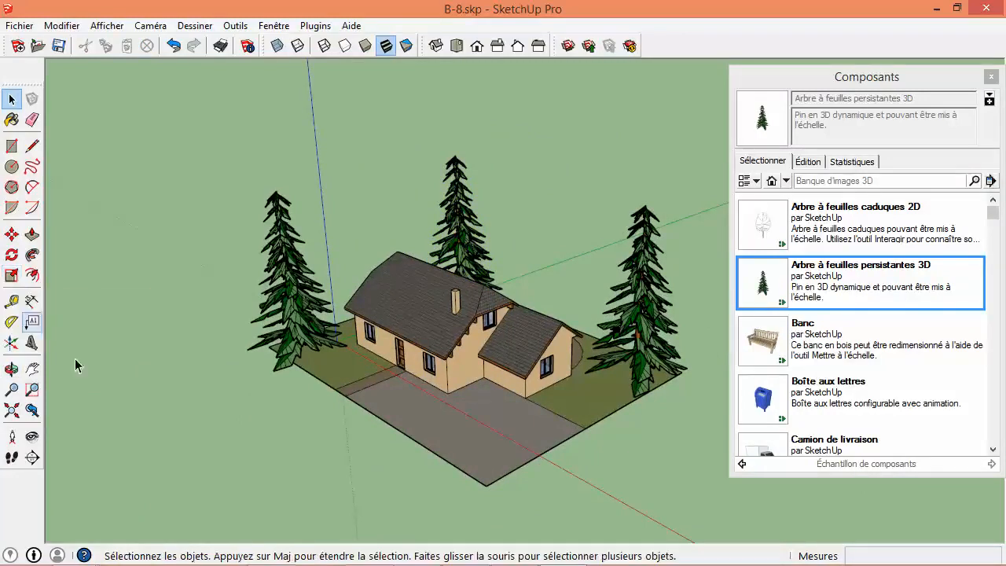
- Scale the pine on the door path side to about 0.50 along the blue axis
{"action": "left_click", "coordinate": [308, 355]}
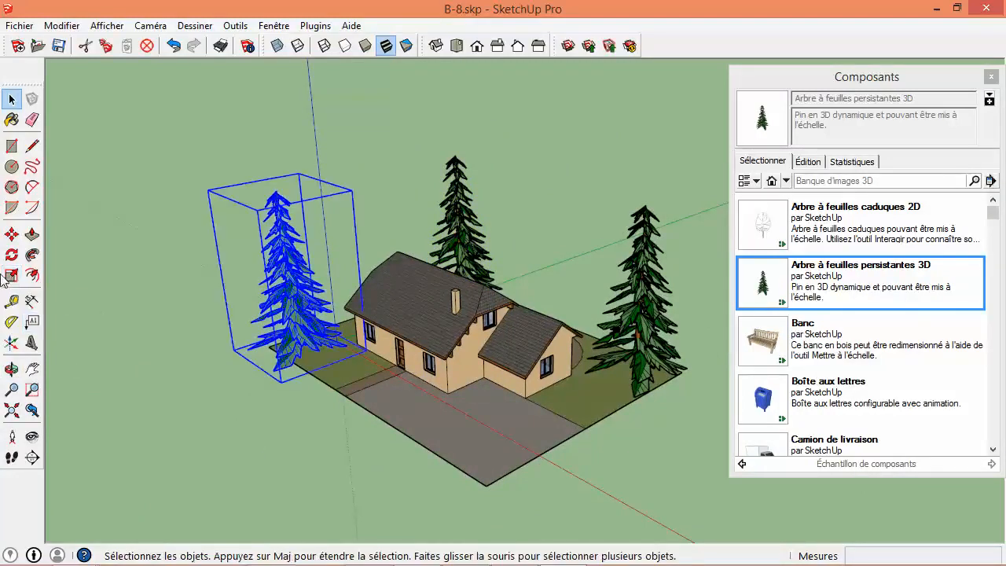
{"action": "key", "text": "s"}
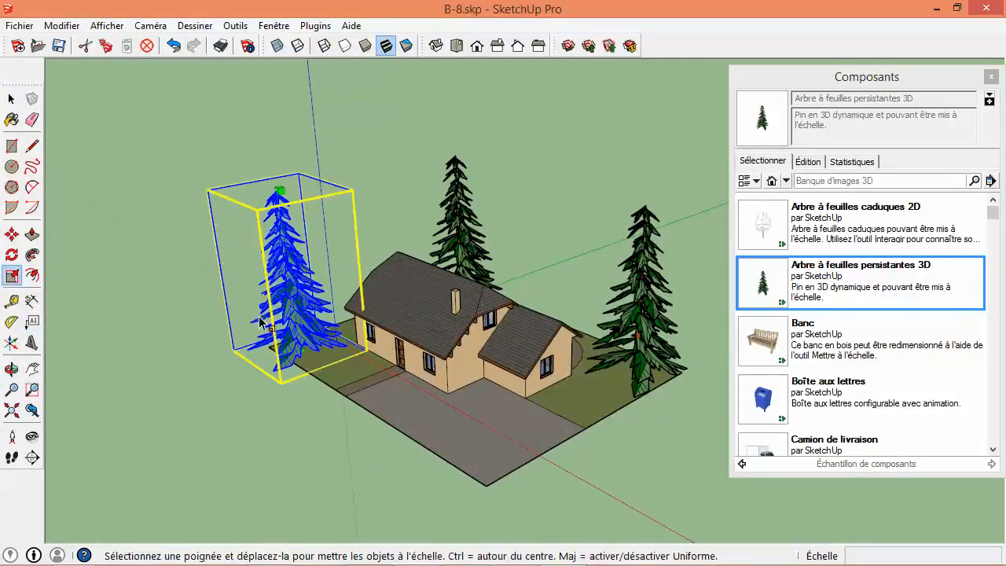
{"action": "left_click_drag", "start_coordinate": [279, 191], "coordinate": [290, 272]}
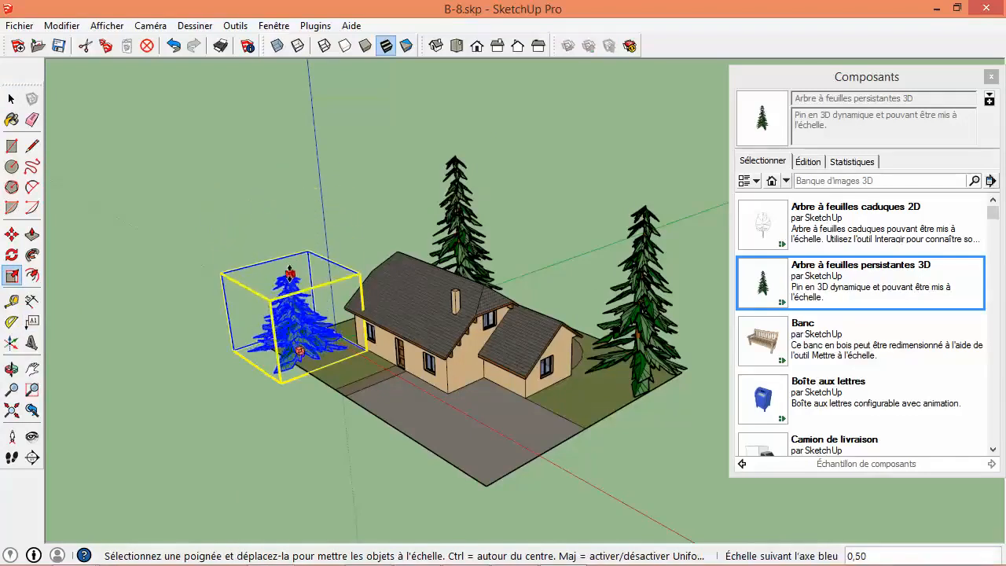
{"action": "key", "text": "space"}
- Scale down the height of the pine behind the house along the blue axis
{"action": "left_click", "coordinate": [456, 236]}
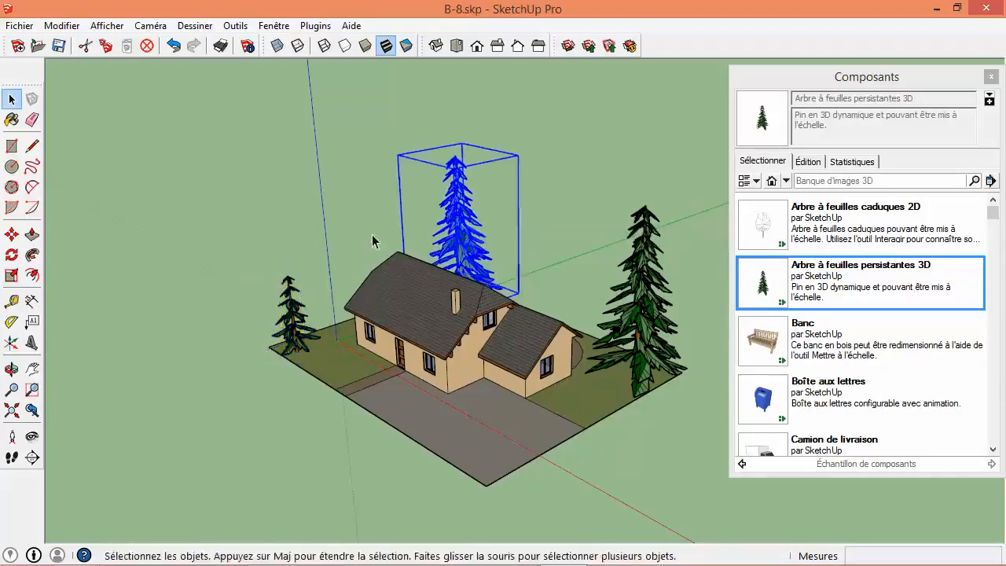
{"action": "left_click", "coordinate": [12, 277]}
{"action": "left_click", "coordinate": [459, 150]}
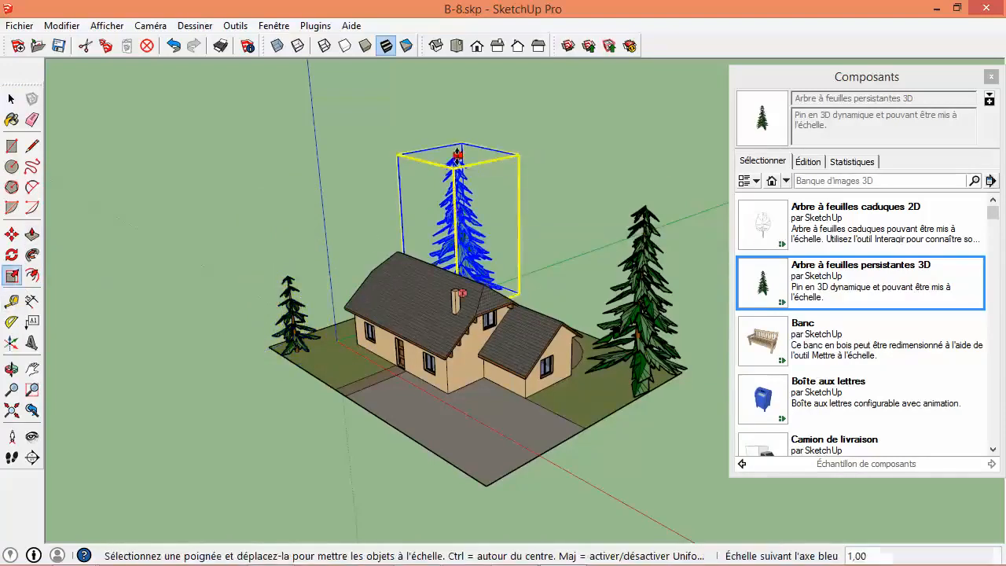
{"action": "left_click", "coordinate": [459, 191]}
{"action": "key", "text": "space"}
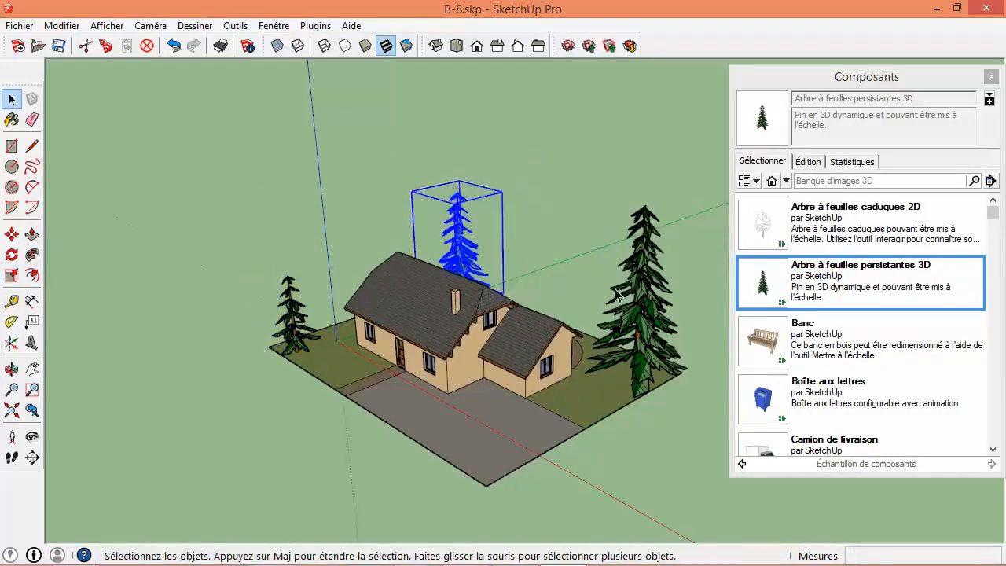
- Scale the pine beside the annex to about 0.72 along the blue axis
{"action": "left_click", "coordinate": [643, 305]}
{"action": "left_click", "coordinate": [11, 275]}
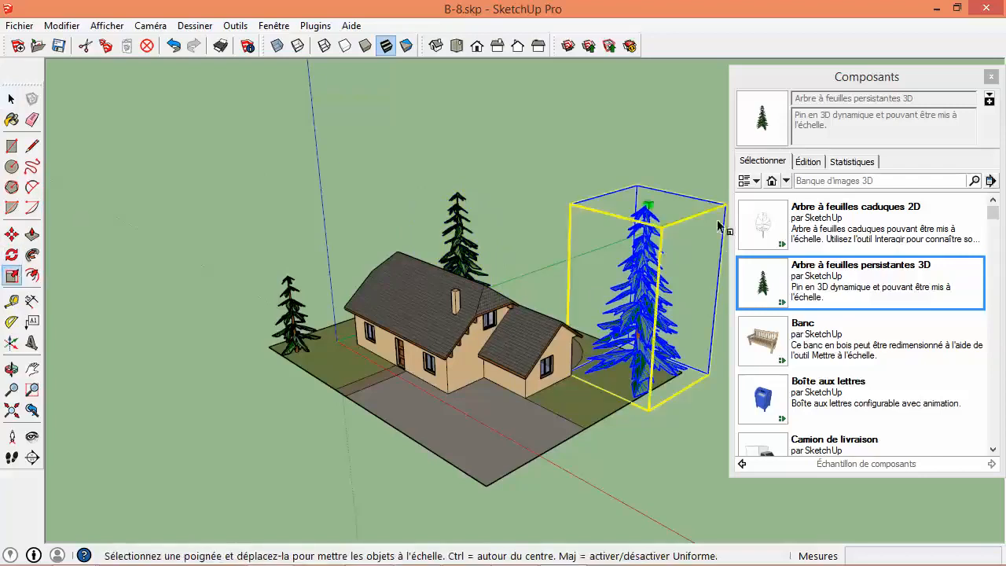
{"action": "left_click", "coordinate": [647, 206]}
{"action": "left_click", "coordinate": [646, 254]}
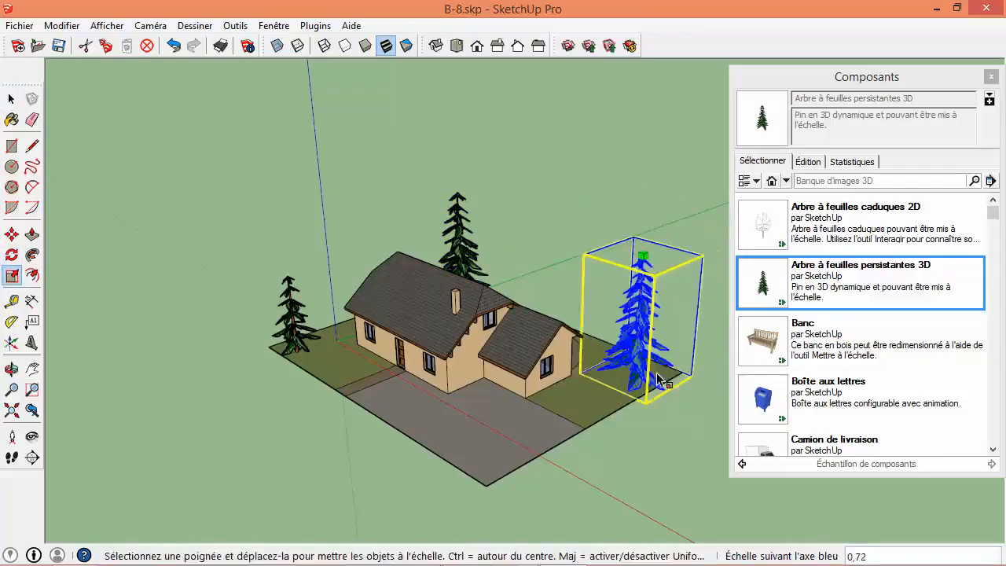
{"action": "key", "text": "space"}
{"action": "left_click", "coordinate": [622, 452]}
- Place the Table haute avec chaises component on the gravel terrace along the long wall behind the house
{"action": "middle_click_drag", "start_coordinate": [510, 277], "coordinate": [533, 216]}
{"action": "left_click_drag", "start_coordinate": [994, 219], "coordinate": [998, 404]}
{"action": "middle_click_drag", "start_coordinate": [588, 211], "coordinate": [708, 370]}
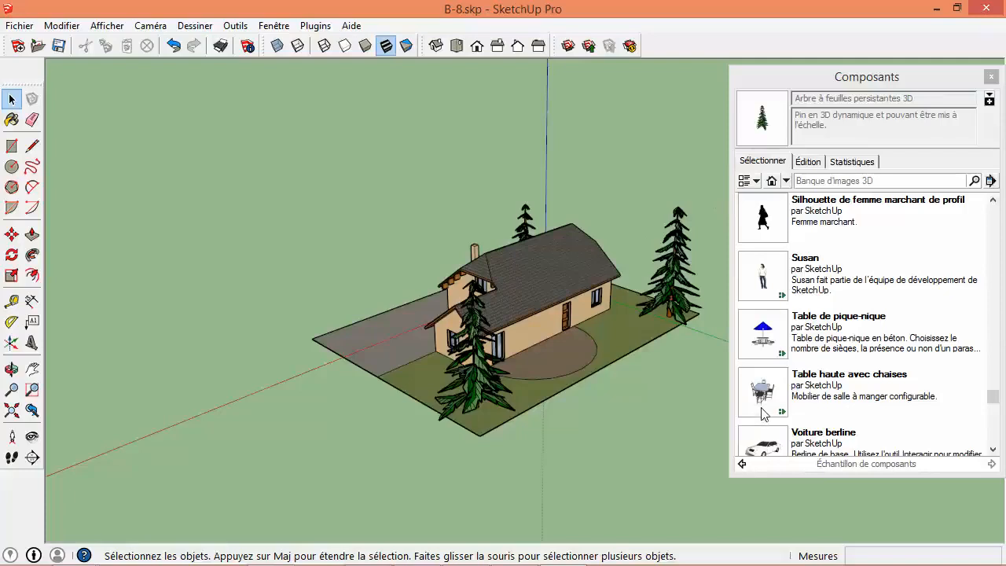
{"action": "left_click", "coordinate": [762, 393]}
{"action": "scroll", "coordinate": [551, 353], "scroll_direction": "up", "scroll_amount": 3}
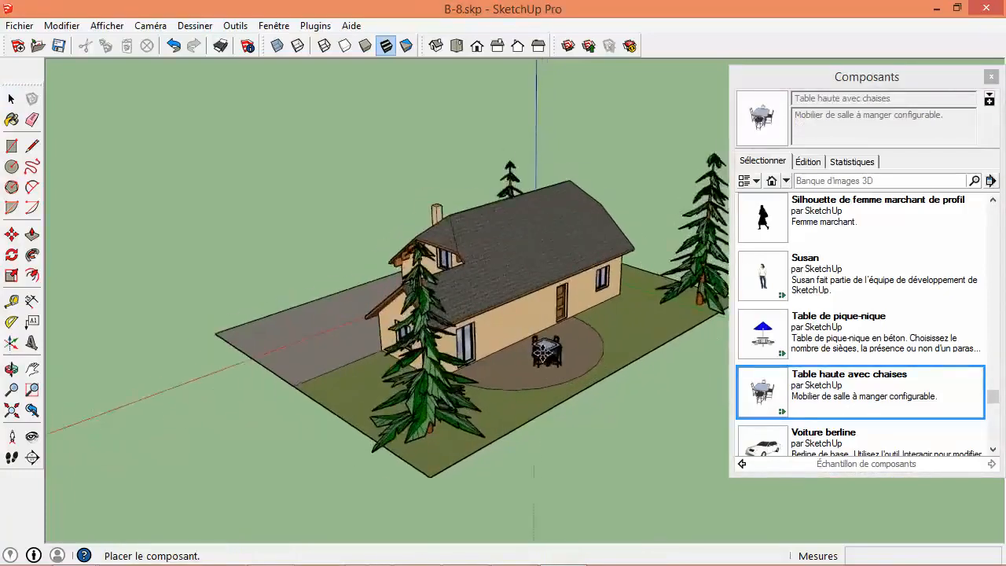
{"action": "scroll", "coordinate": [542, 354], "scroll_direction": "up", "scroll_amount": 5}
{"action": "left_click", "coordinate": [544, 345]}
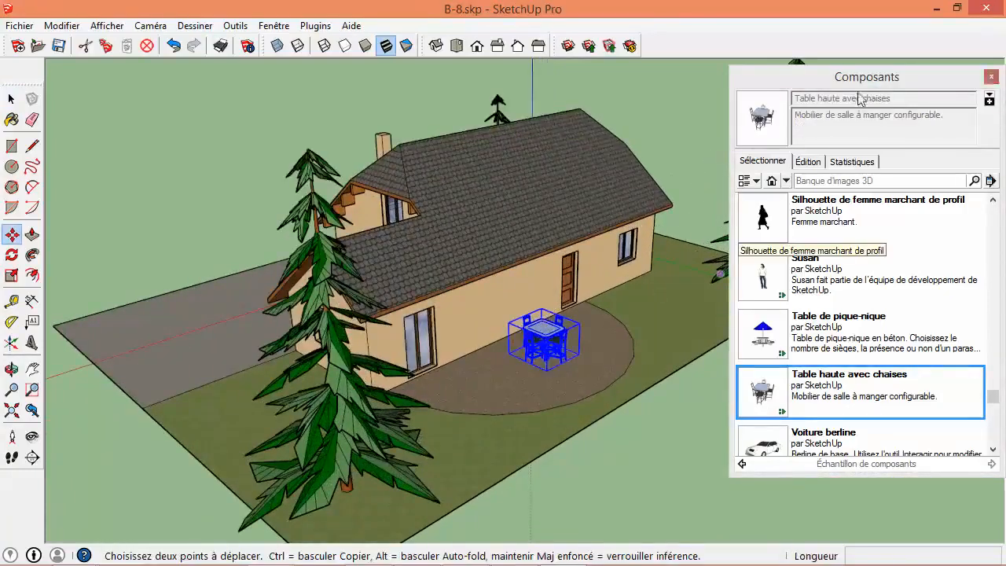
{"action": "scroll", "coordinate": [574, 321], "scroll_direction": "up", "scroll_amount": 5}
{"action": "scroll", "coordinate": [574, 319], "scroll_direction": "down", "scroll_amount": 5}
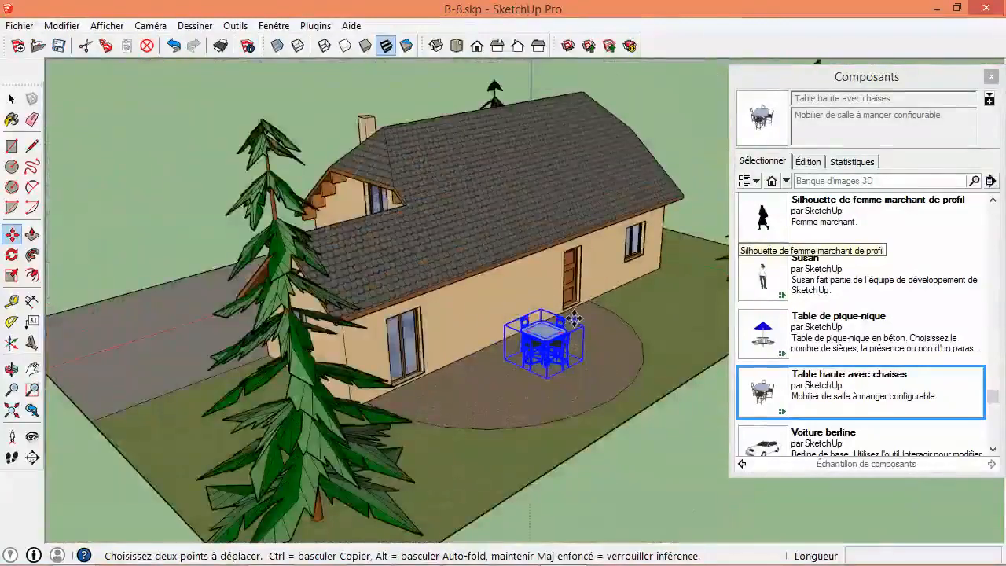
- Rotate the table with chairs about its vertical axis so it stands at an angle to the house wall on the terrace
{"action": "middle_click_drag", "start_coordinate": [613, 364], "coordinate": [489, 414]}
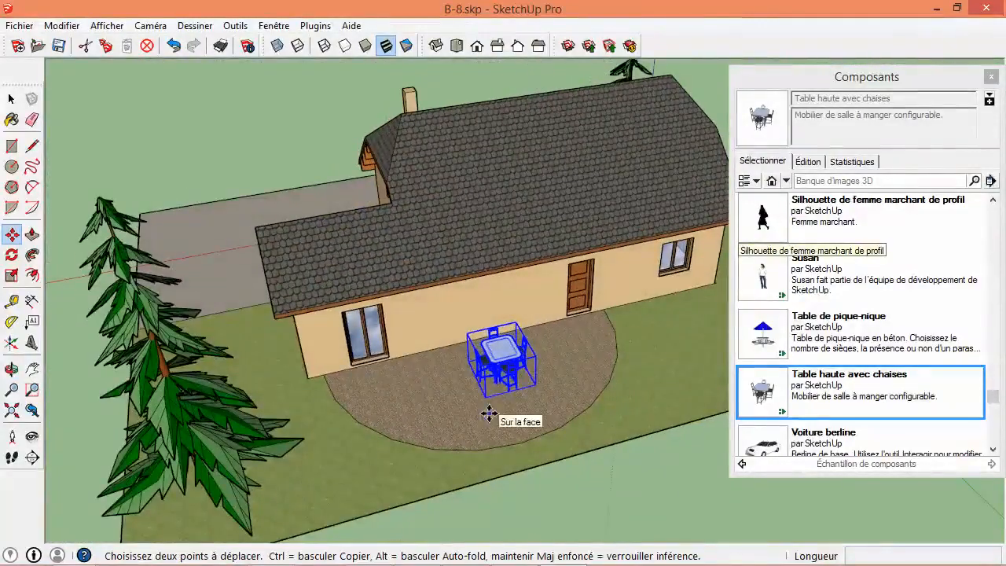
{"action": "scroll", "coordinate": [473, 446], "scroll_direction": "up", "scroll_amount": 4}
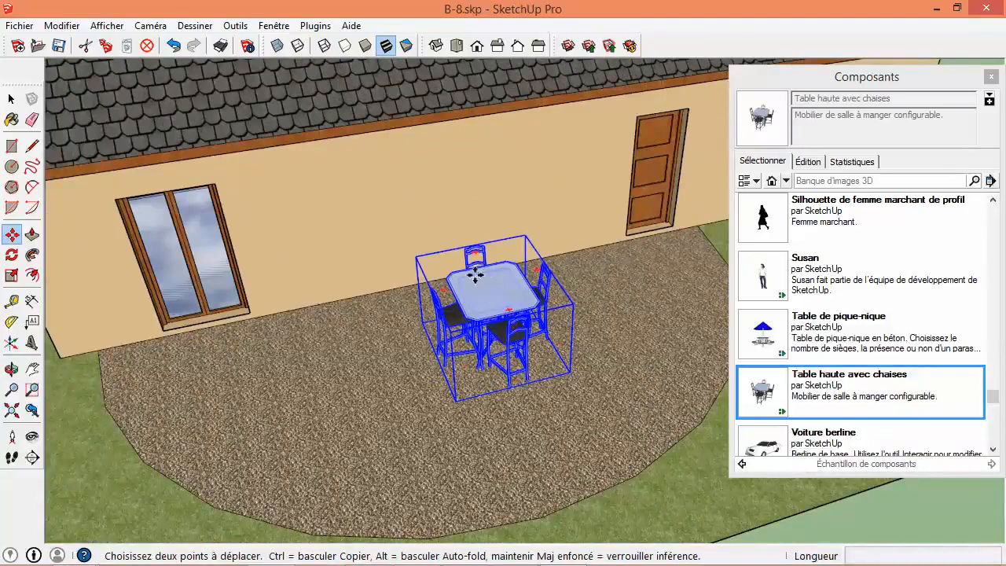
{"action": "left_click", "coordinate": [443, 287]}
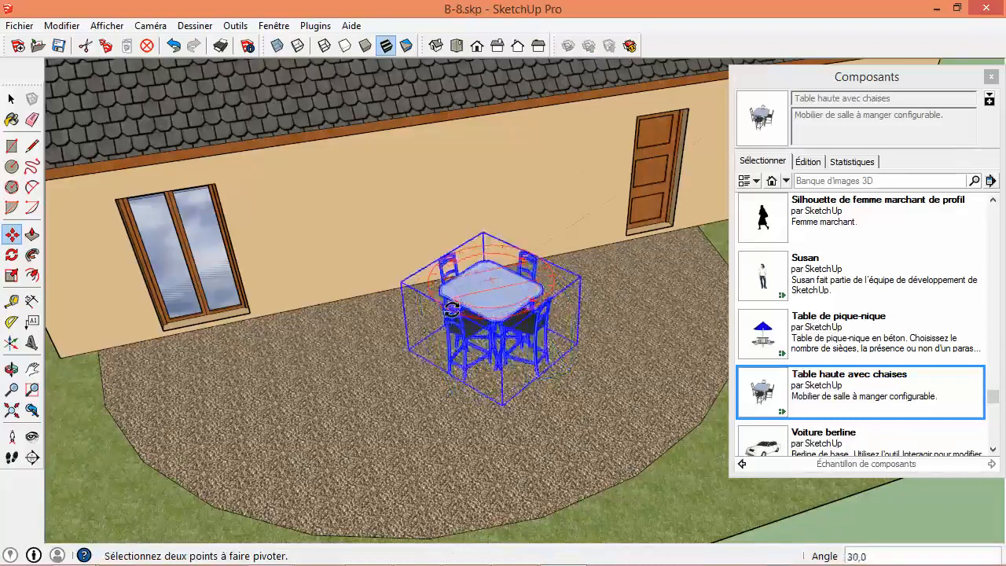
{"action": "left_click", "coordinate": [405, 259]}
{"action": "scroll", "coordinate": [401, 401], "scroll_direction": "down", "scroll_amount": 6}
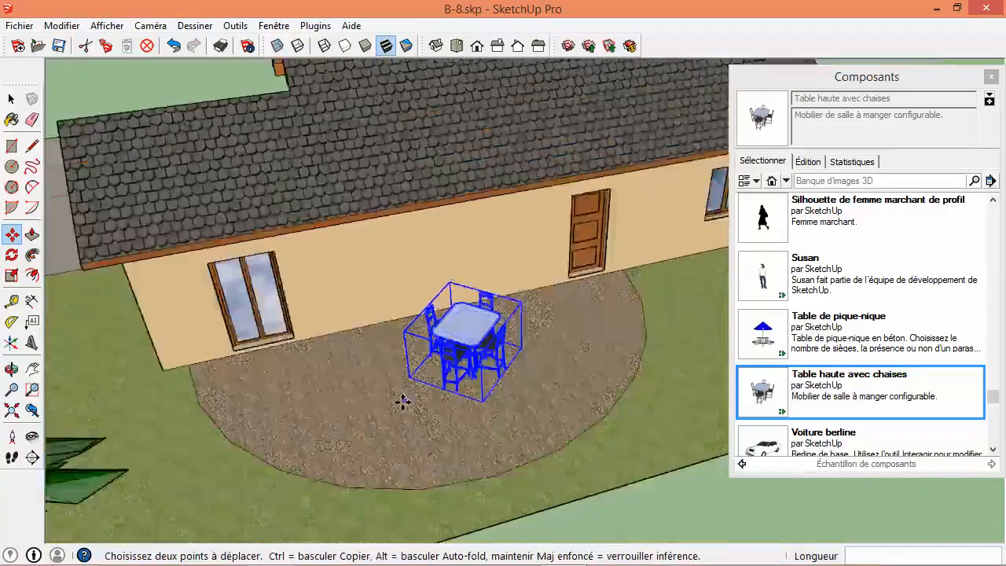
{"action": "key", "text": "space"}
{"action": "left_click", "coordinate": [439, 463]}
- Search the 3D component library for "peugeot 208"
{"action": "middle_click_drag", "start_coordinate": [382, 376], "coordinate": [370, 313]}
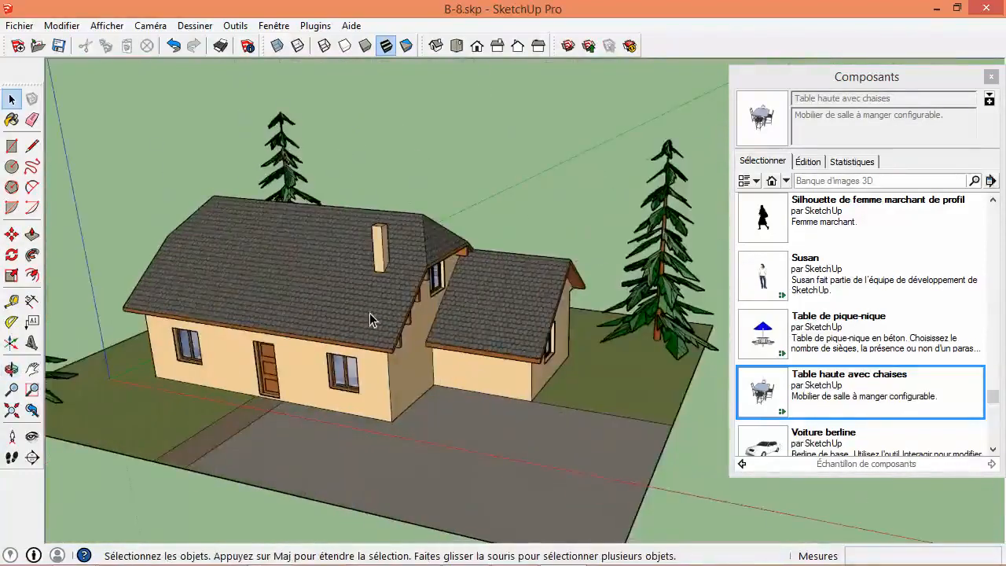
{"action": "scroll", "coordinate": [402, 467], "scroll_direction": "down", "scroll_amount": 3}
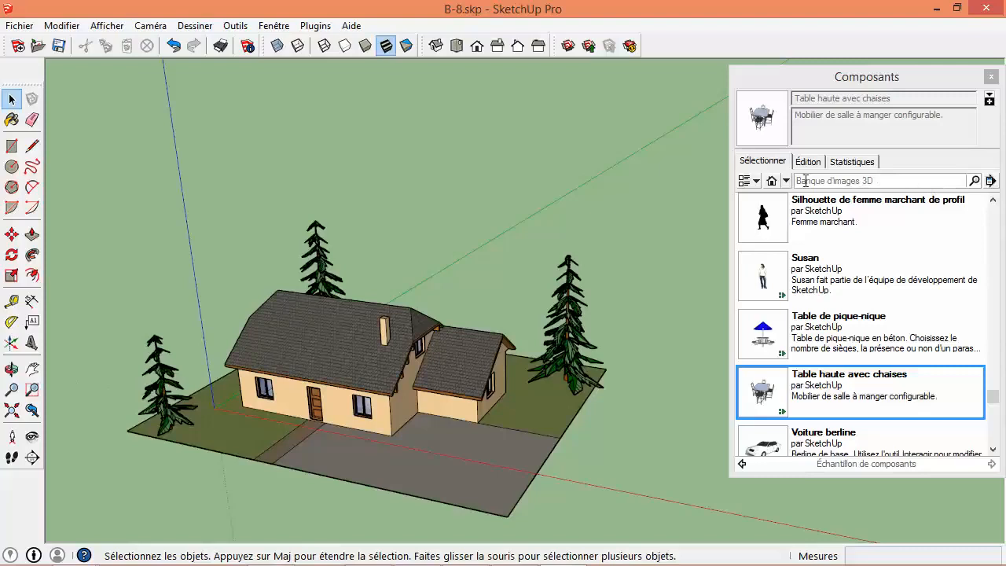
{"action": "left_click", "coordinate": [836, 182]}
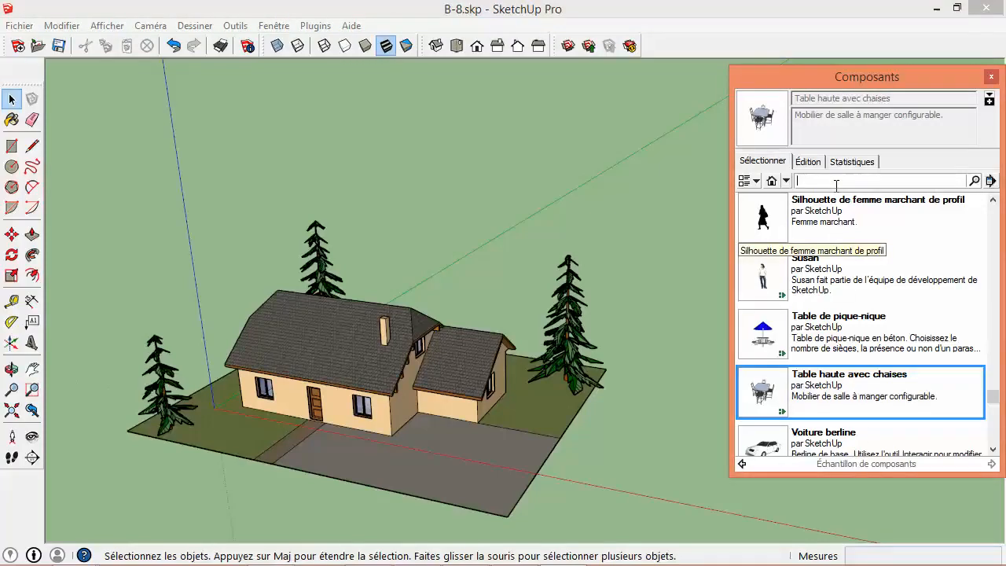
{"action": "type", "text": "peuge"}
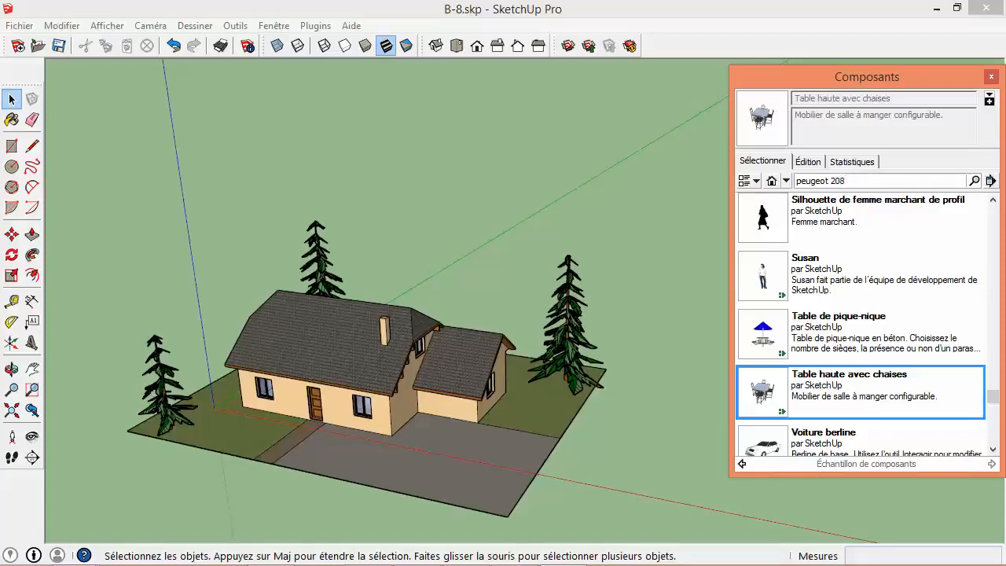
{"action": "type", "text": "ot 208"}
{"action": "key", "text": "Return"}
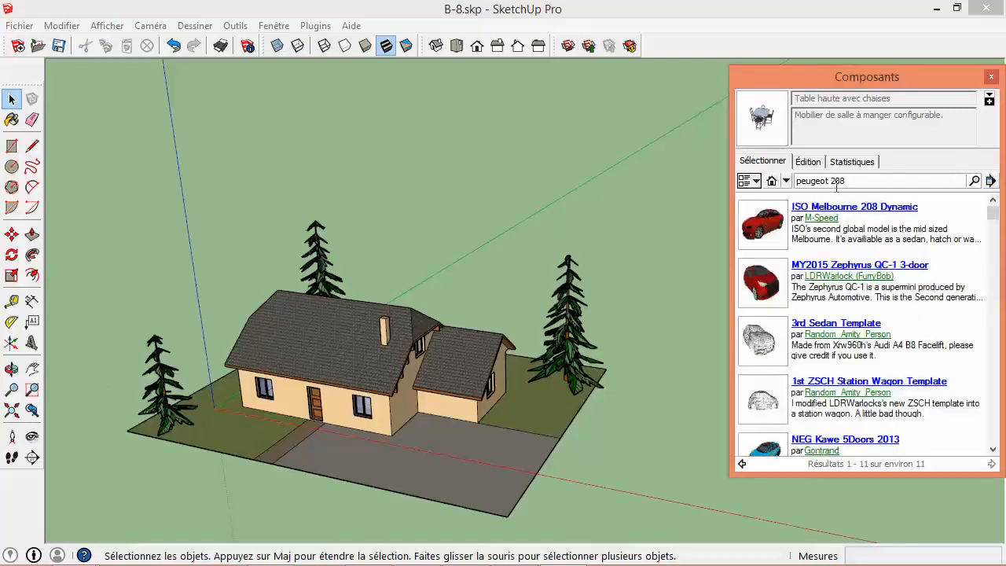
- Place the Avantis Asti MkIV 5-doors 2013 car on the driveway near the annex
{"action": "left_click_drag", "start_coordinate": [989, 218], "coordinate": [993, 318]}
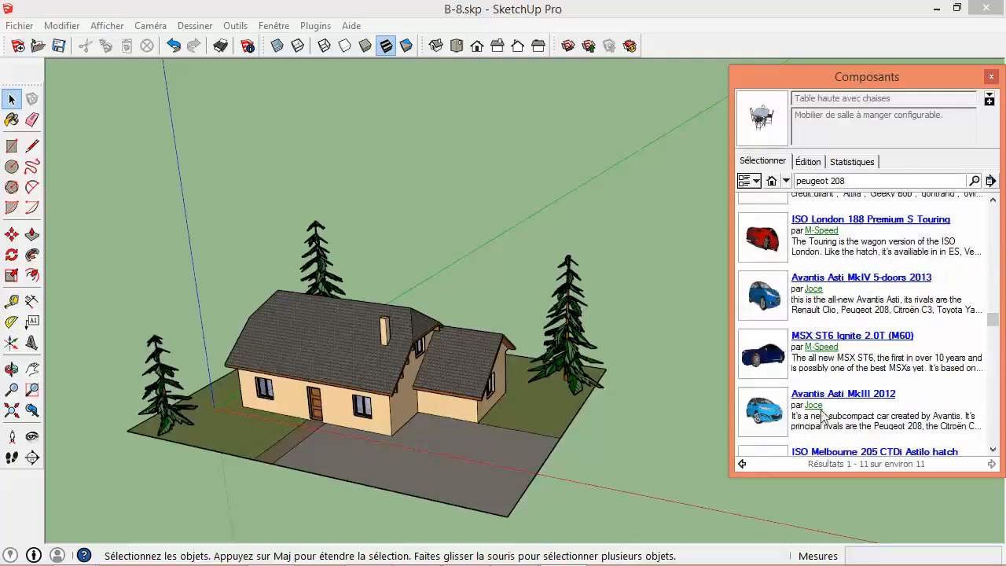
{"action": "left_click", "coordinate": [771, 295]}
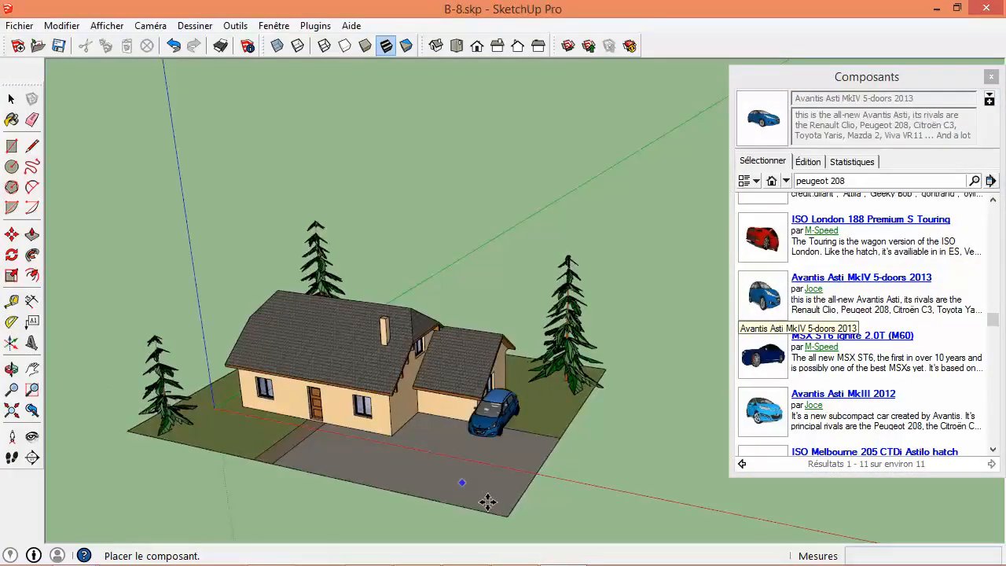
{"action": "left_click", "coordinate": [488, 503]}
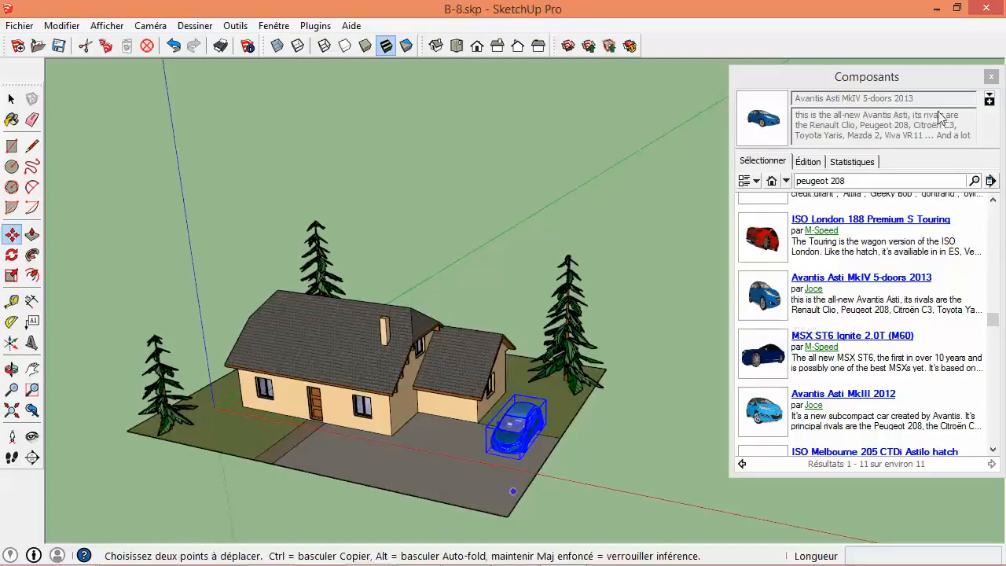
- Move the car about 241 cm away from the annex, further onto the driveway
{"action": "middle_click_drag", "start_coordinate": [519, 476], "coordinate": [456, 501]}
{"action": "scroll", "coordinate": [448, 479], "scroll_direction": "up", "scroll_amount": 5}
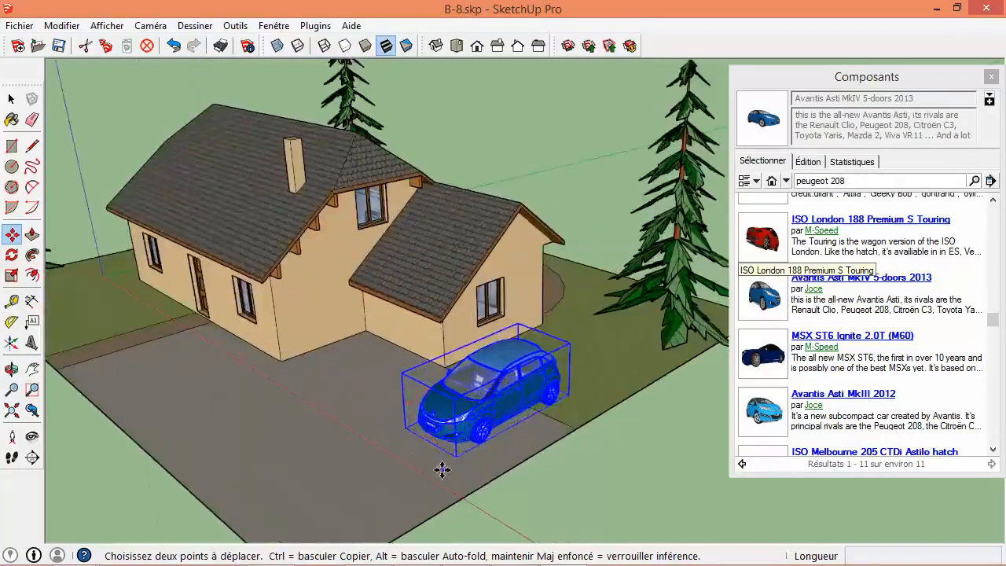
{"action": "left_click", "coordinate": [443, 467]}
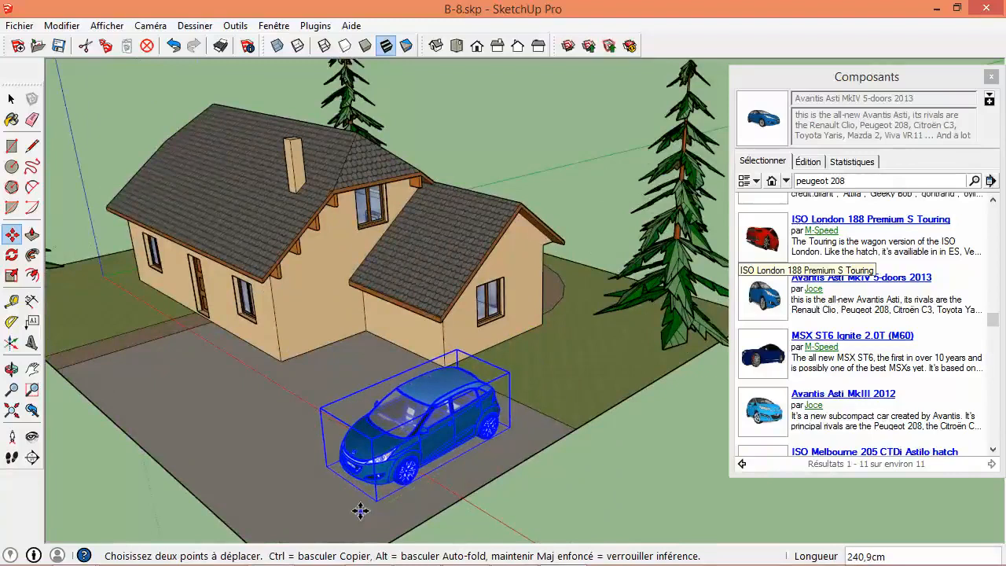
{"action": "left_click", "coordinate": [401, 495]}
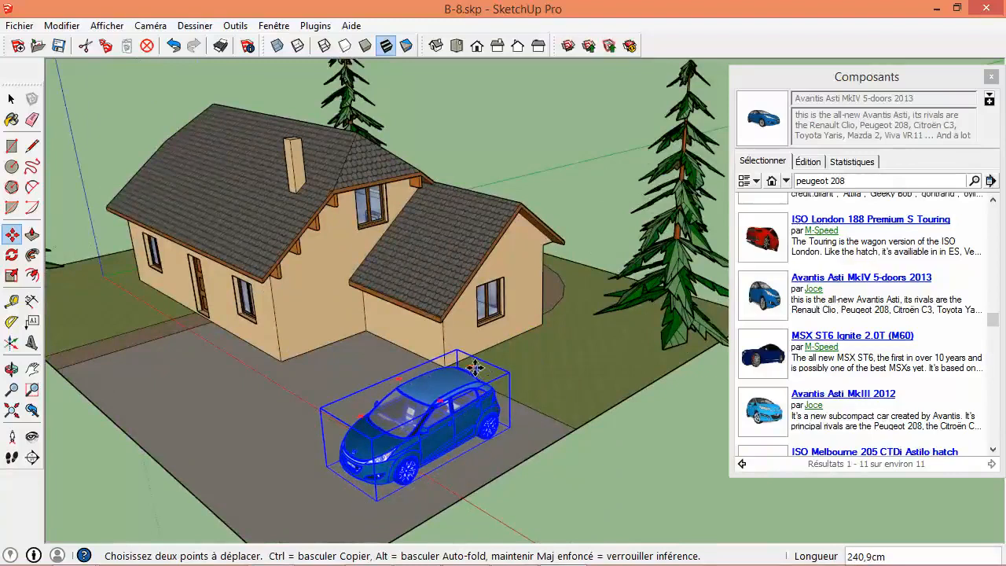
- Rotate the car about its vertical axis so its front points towards the house
{"action": "key", "text": "q"}
{"action": "left_click", "coordinate": [470, 366]}
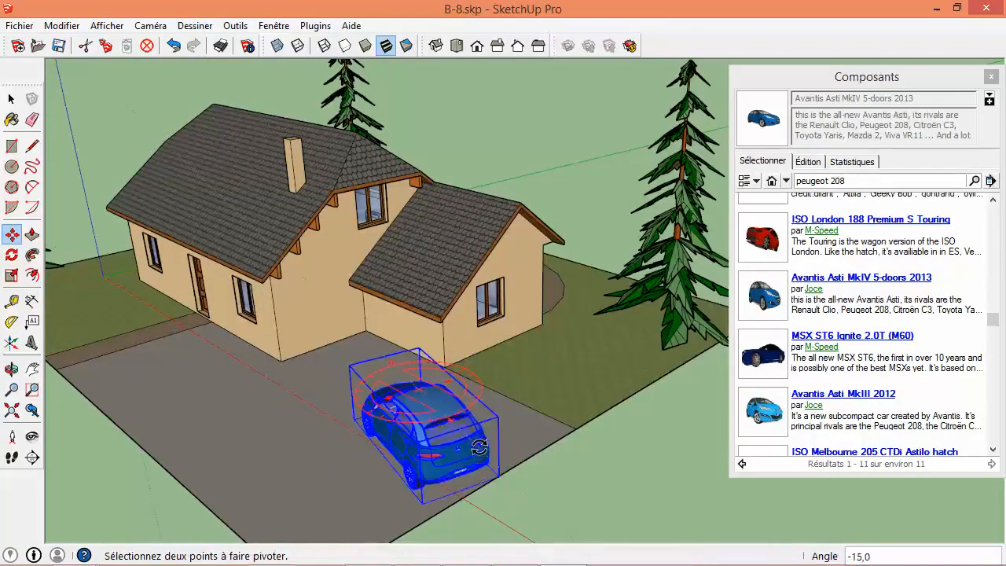
{"action": "left_click", "coordinate": [393, 485]}
- Move the car about 327 cm towards the house, parking it in front of the annex's long wall
{"action": "key", "text": "m"}
{"action": "left_click", "coordinate": [355, 499]}
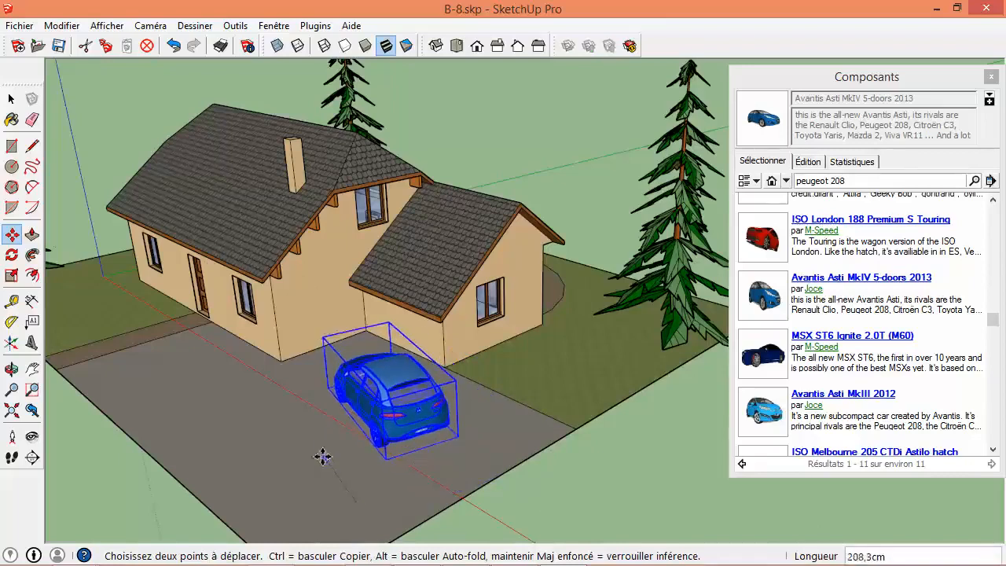
{"action": "left_click", "coordinate": [301, 436]}
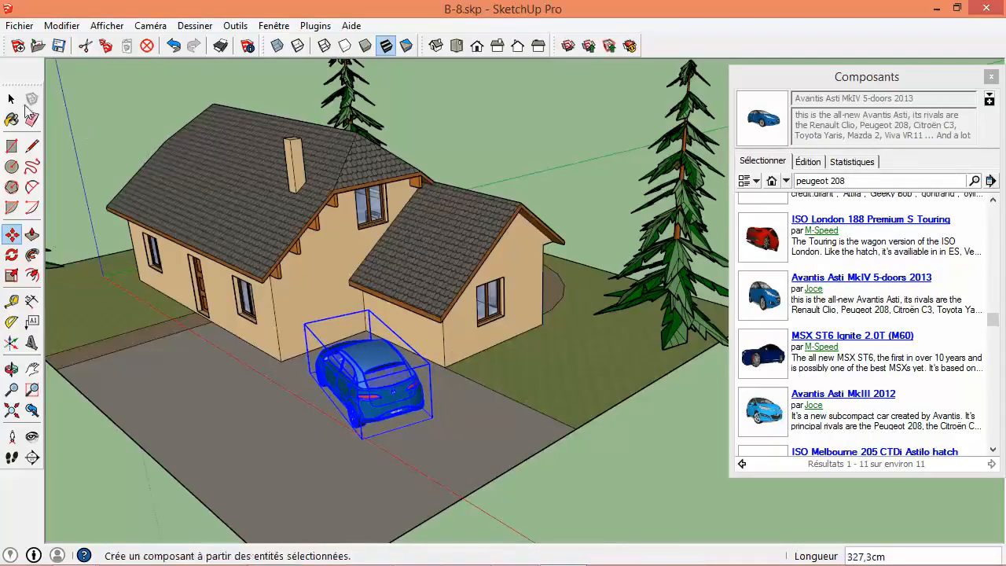
{"action": "left_click", "coordinate": [11, 98]}
- Examine the parked car up close and from several sides, including its front wheel and bodywork
{"action": "middle_click_drag", "start_coordinate": [151, 245], "coordinate": [485, 337]}
{"action": "scroll", "coordinate": [550, 326], "scroll_direction": "up", "scroll_amount": 5}
{"action": "scroll", "coordinate": [560, 317], "scroll_direction": "up", "scroll_amount": 2}
{"action": "left_click", "coordinate": [634, 194]}
{"action": "middle_click_drag", "start_coordinate": [426, 307], "coordinate": [684, 288]}
{"action": "scroll", "coordinate": [449, 346], "scroll_direction": "up", "scroll_amount": 5}
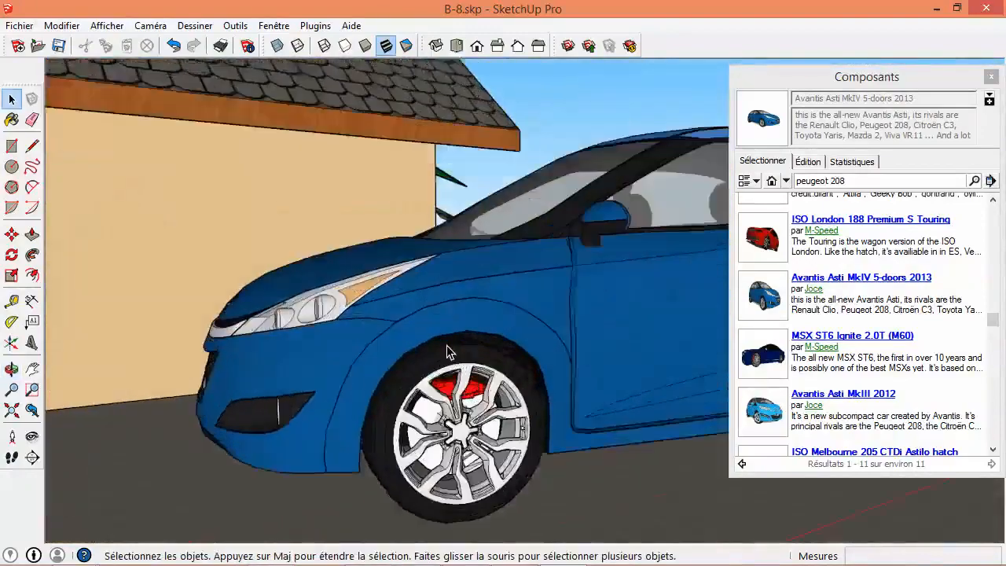
{"action": "scroll", "coordinate": [451, 346], "scroll_direction": "down", "scroll_amount": 7}
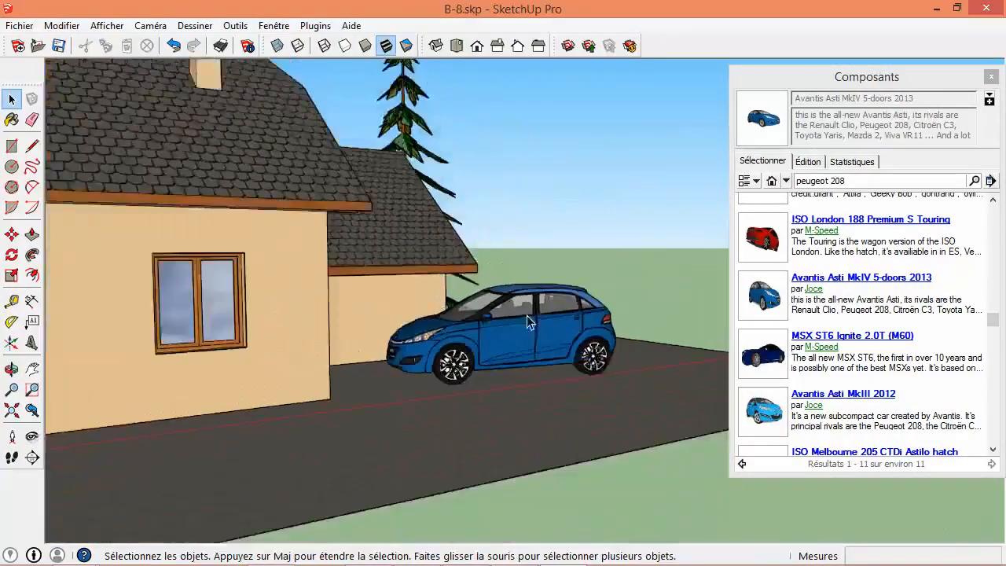
{"action": "middle_click_drag", "start_coordinate": [528, 322], "coordinate": [300, 456]}
{"action": "scroll", "coordinate": [332, 408], "scroll_direction": "up", "scroll_amount": 2}
{"action": "scroll", "coordinate": [333, 408], "scroll_direction": "up", "scroll_amount": 2}
{"action": "middle_click_drag", "start_coordinate": [332, 408], "coordinate": [438, 349]}
{"action": "scroll", "coordinate": [433, 339], "scroll_direction": "down", "scroll_amount": 6}
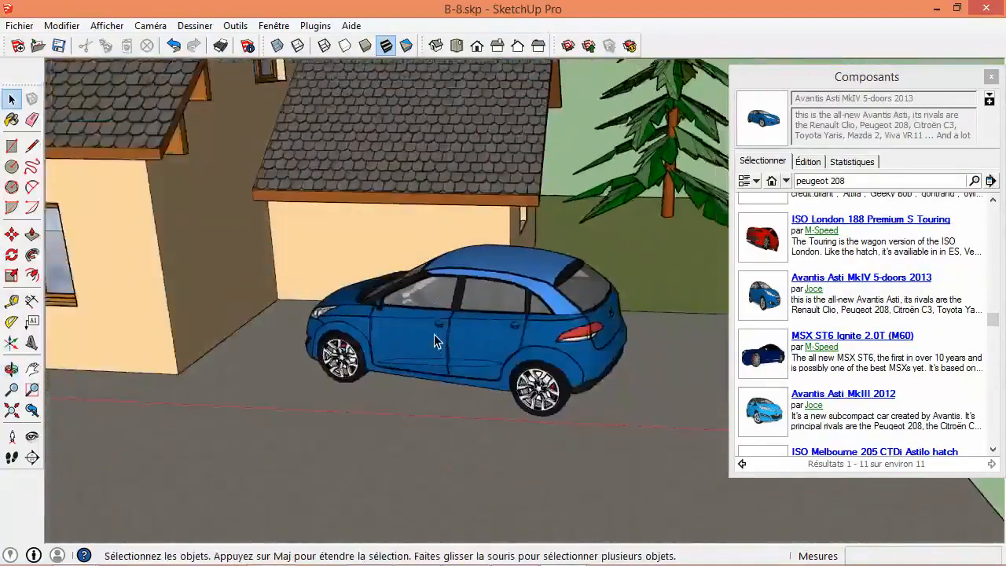
{"action": "scroll", "coordinate": [422, 330], "scroll_direction": "down", "scroll_amount": 2}
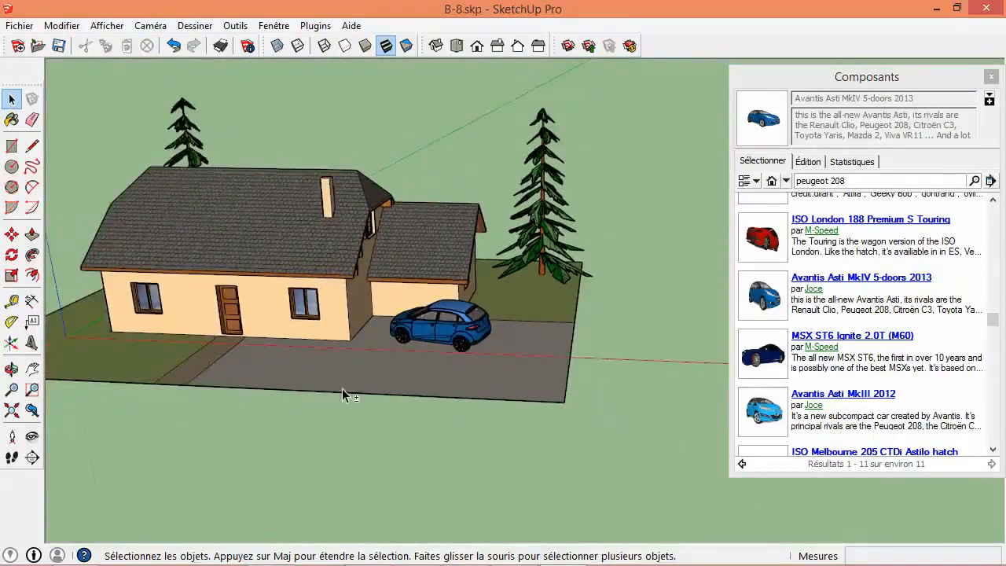
- Search the 3D component library for "boite au lettre"
{"action": "left_click", "coordinate": [865, 180]}
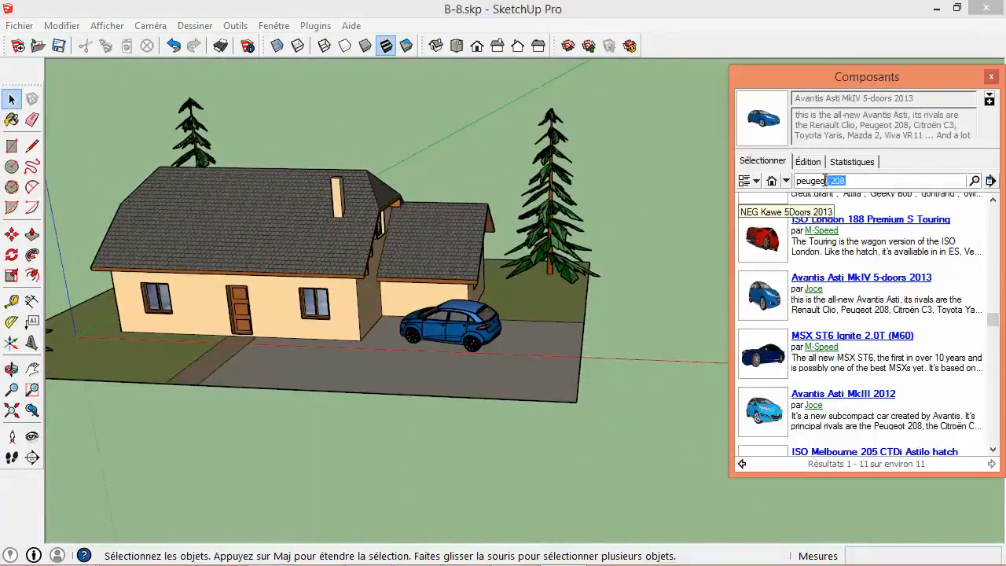
{"action": "type", "text": "boite a"}
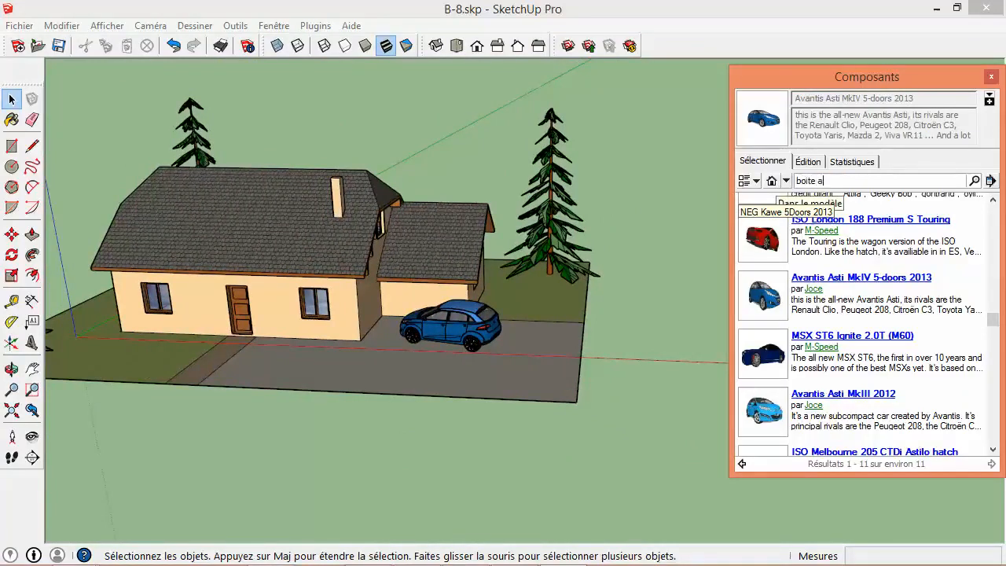
{"action": "type", "text": "u lettre"}
{"action": "key", "text": "Return"}
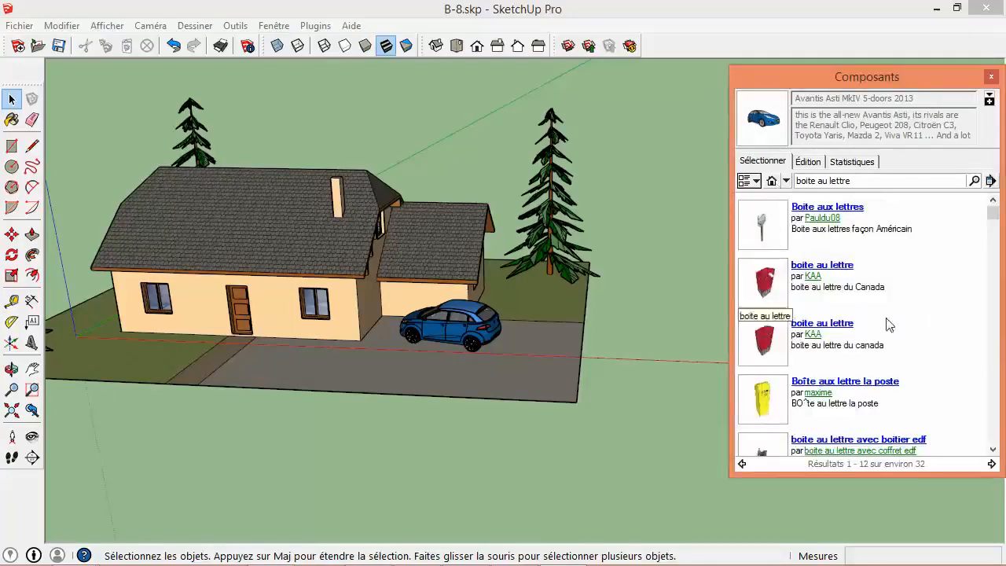
- Place the Boîte au lettre (By Exter) component at the street edge of the driveway, beside the gravel path
{"action": "left_click_drag", "start_coordinate": [997, 223], "coordinate": [995, 333]}
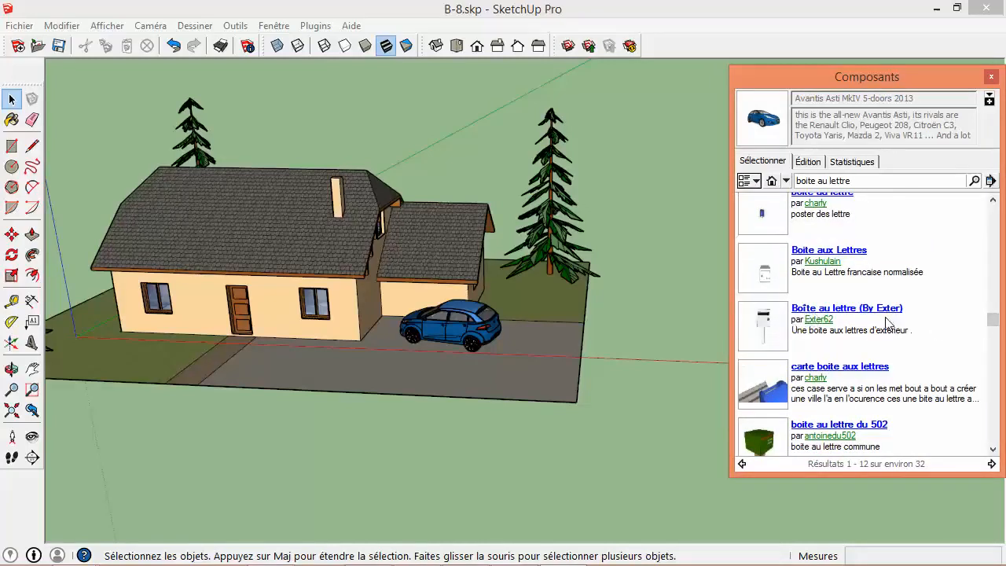
{"action": "left_click", "coordinate": [763, 344]}
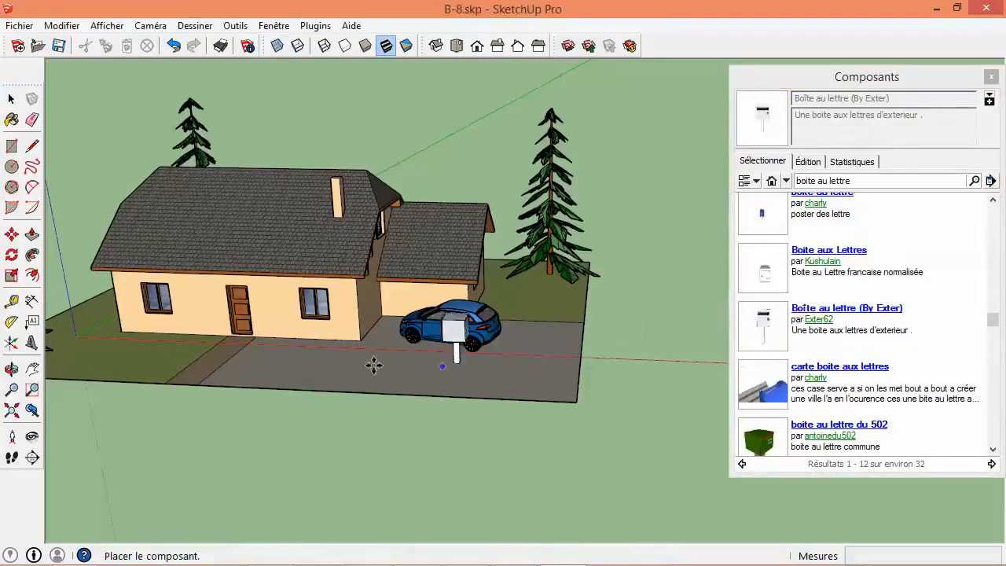
{"action": "left_click", "coordinate": [201, 385]}
- Rotate the letterbox about its vertical axis so its slot faces the street
{"action": "middle_click_drag", "start_coordinate": [203, 385], "coordinate": [605, 415]}
{"action": "scroll", "coordinate": [605, 415], "scroll_direction": "up", "scroll_amount": 6}
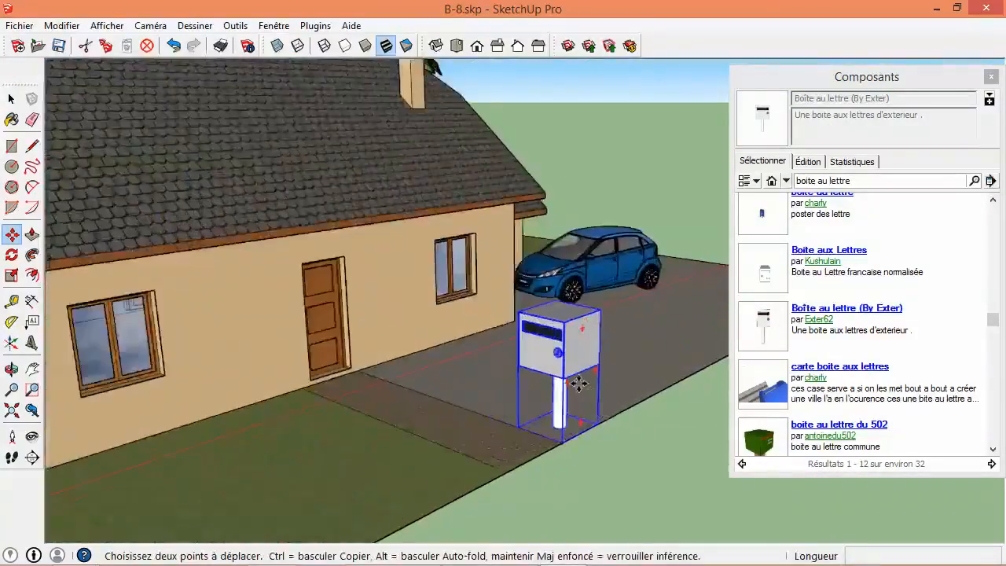
{"action": "middle_click_drag", "start_coordinate": [561, 341], "coordinate": [439, 353]}
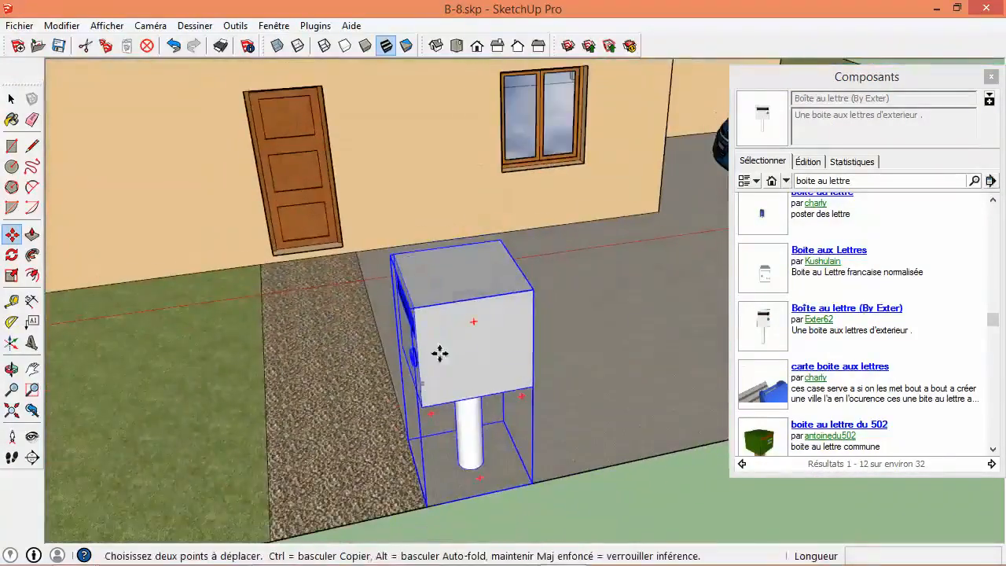
{"action": "left_click", "coordinate": [472, 294]}
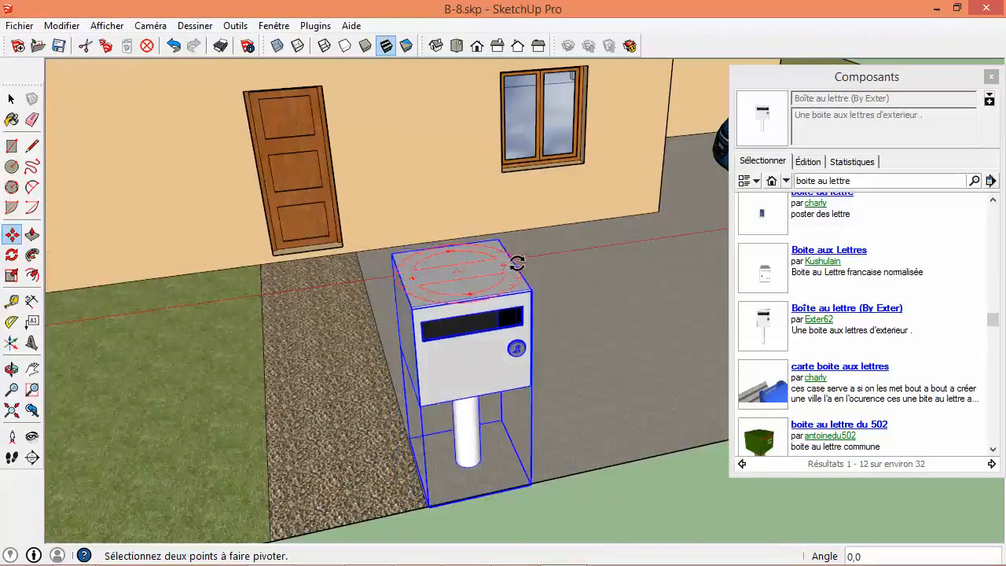
{"action": "left_click", "coordinate": [516, 264]}
- Scale the letterbox down from its upper corner to suit the size of the house
{"action": "scroll", "coordinate": [481, 341], "scroll_direction": "down", "scroll_amount": 3}
{"action": "middle_click_drag", "start_coordinate": [489, 355], "coordinate": [341, 328]}
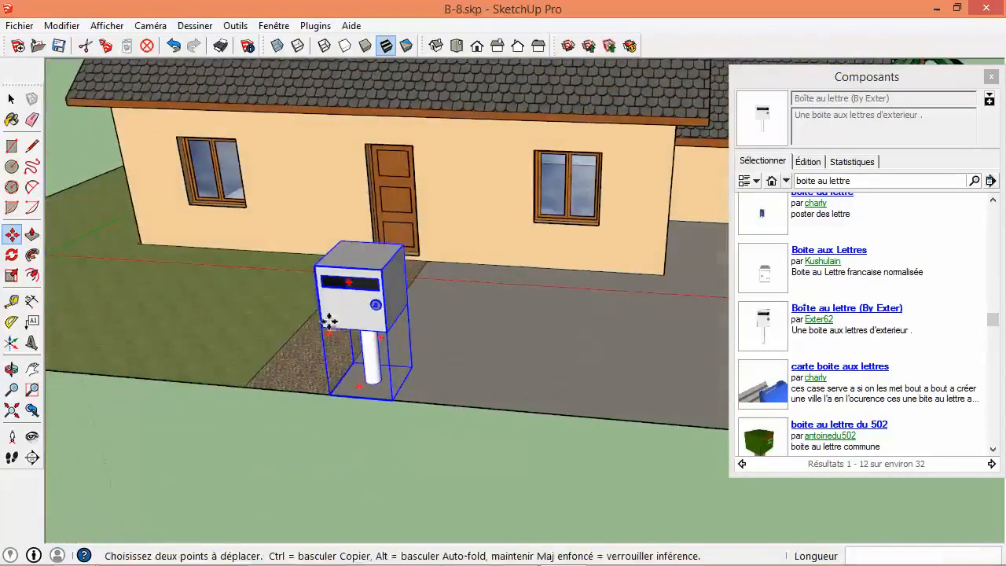
{"action": "left_click", "coordinate": [12, 275]}
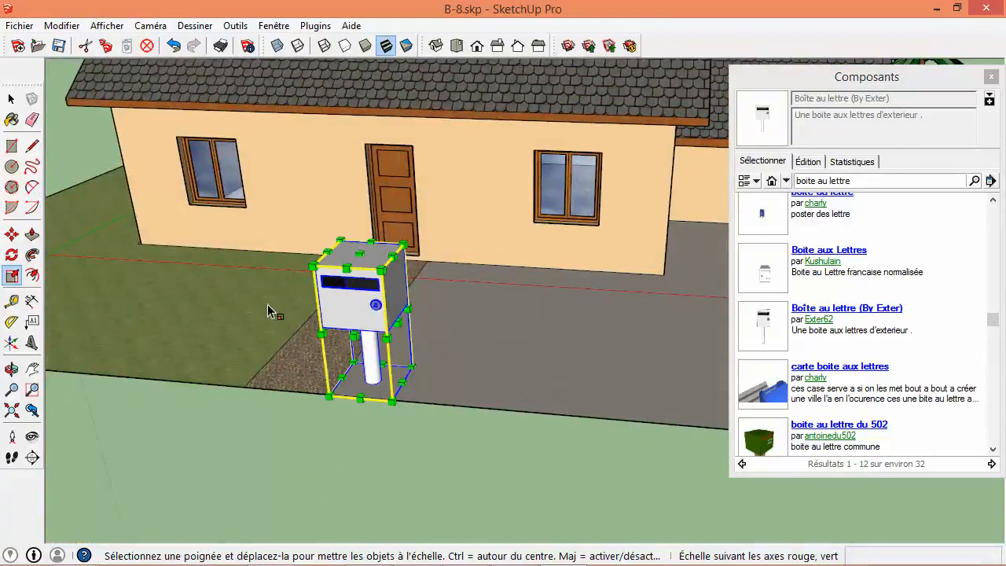
{"action": "left_click_drag", "start_coordinate": [339, 240], "coordinate": [361, 339]}
{"action": "middle_click_drag", "start_coordinate": [406, 378], "coordinate": [398, 362]}
{"action": "key", "text": "space"}
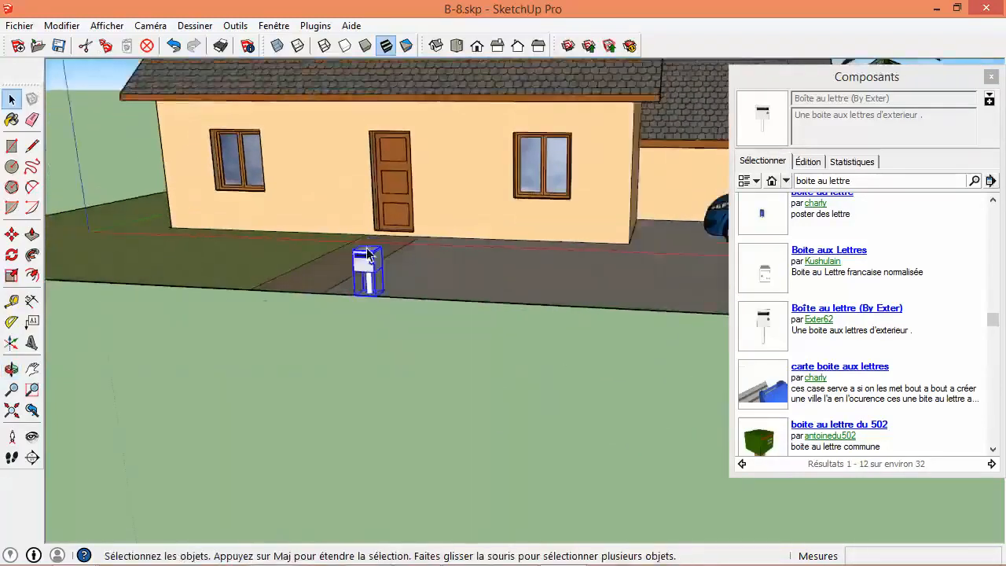
- Raise the letterbox's box and the top of its post about 28.5 cm inside the component, and close the component library
{"action": "scroll", "coordinate": [368, 253], "scroll_direction": "up", "scroll_amount": 3}
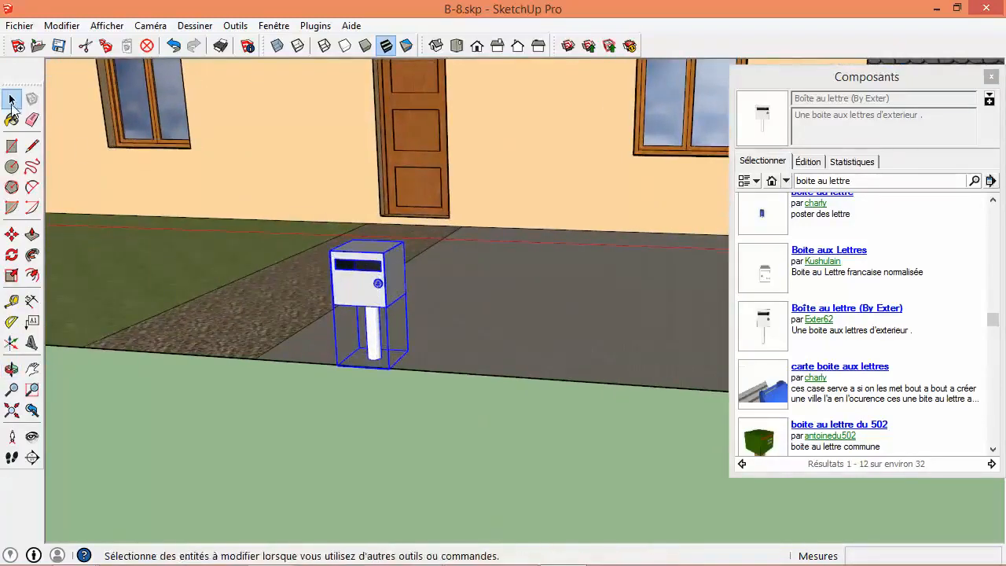
{"action": "left_click", "coordinate": [374, 297]}
{"action": "left_click_drag", "start_coordinate": [285, 194], "coordinate": [449, 322]}
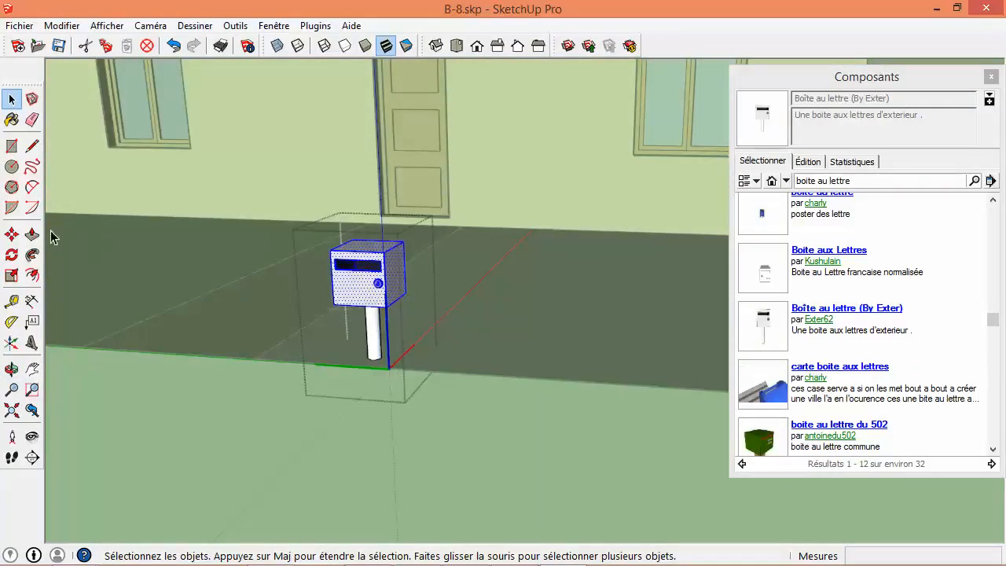
{"action": "left_click", "coordinate": [12, 234]}
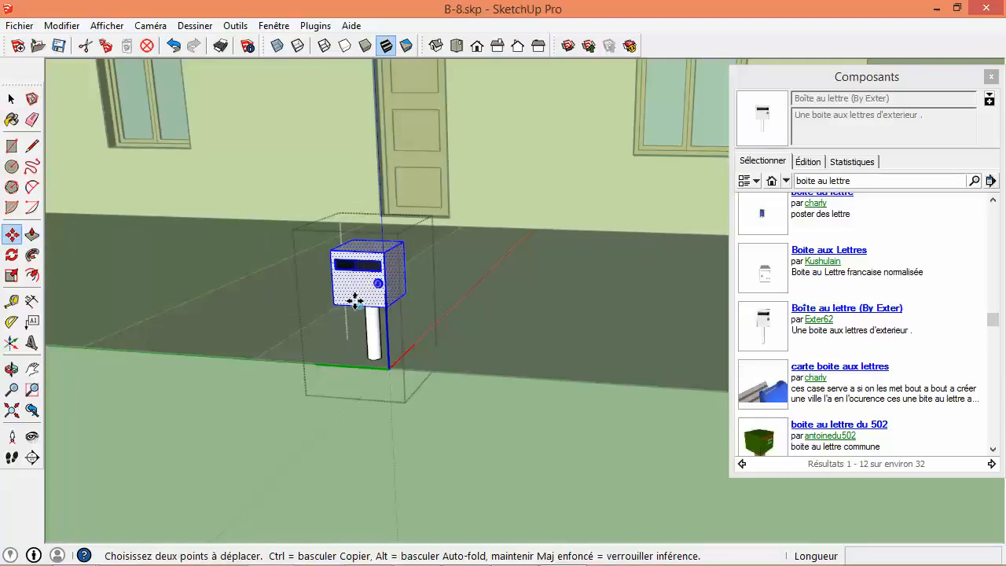
{"action": "left_click", "coordinate": [353, 254]}
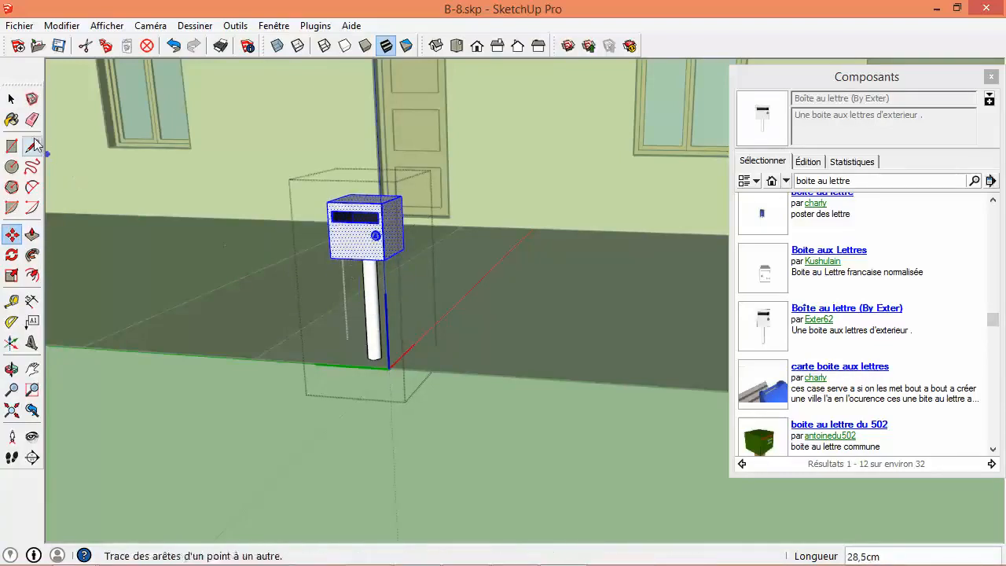
{"action": "left_click", "coordinate": [12, 98]}
{"action": "left_click", "coordinate": [253, 410]}
{"action": "scroll", "coordinate": [515, 364], "scroll_direction": "down", "scroll_amount": 10}
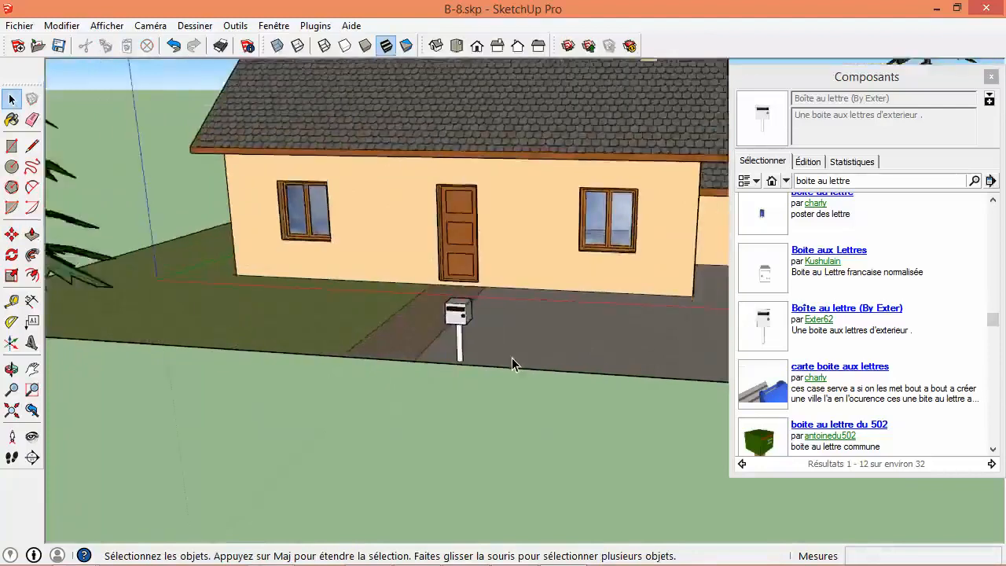
{"action": "middle_click_drag", "start_coordinate": [572, 323], "coordinate": [500, 355]}
{"action": "scroll", "coordinate": [499, 356], "scroll_direction": "down", "scroll_amount": 5}
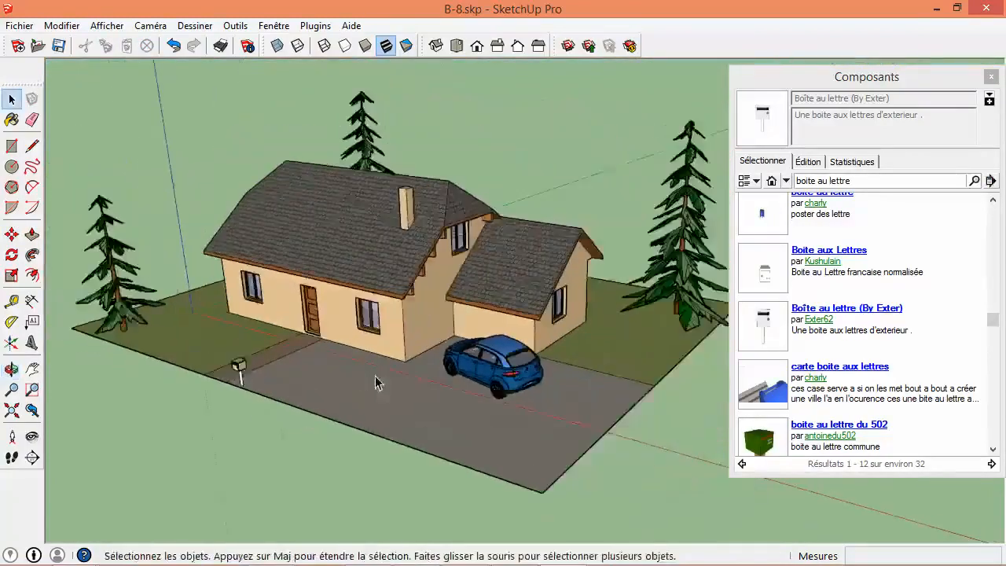
{"action": "left_click", "coordinate": [991, 76]}
- Open the shadow settings beside the house and turn on shadow display for the model
{"action": "middle_click_drag", "start_coordinate": [385, 381], "coordinate": [438, 425]}
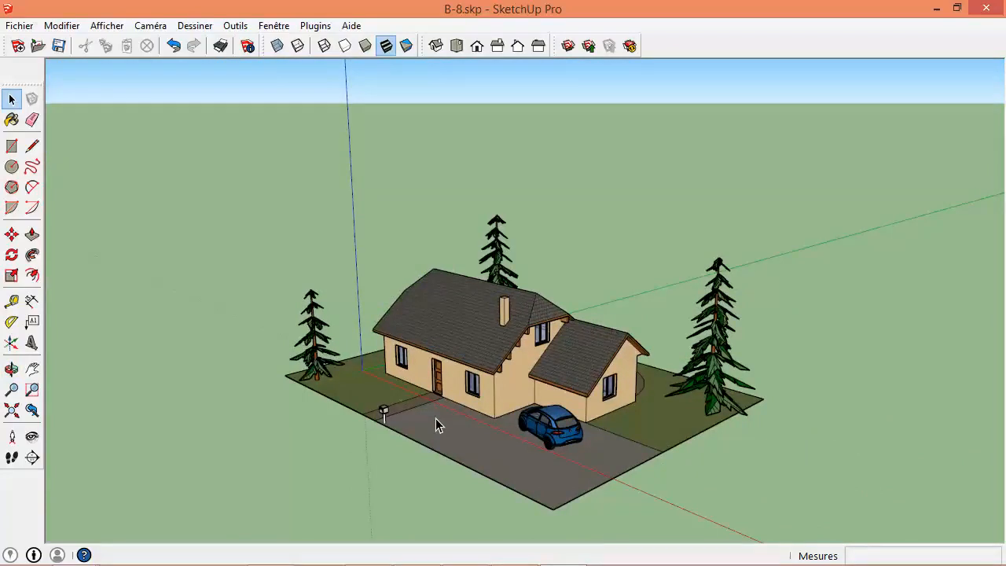
{"action": "middle_click_drag", "start_coordinate": [435, 418], "coordinate": [522, 365]}
{"action": "scroll", "coordinate": [522, 365], "scroll_direction": "up", "scroll_amount": 3}
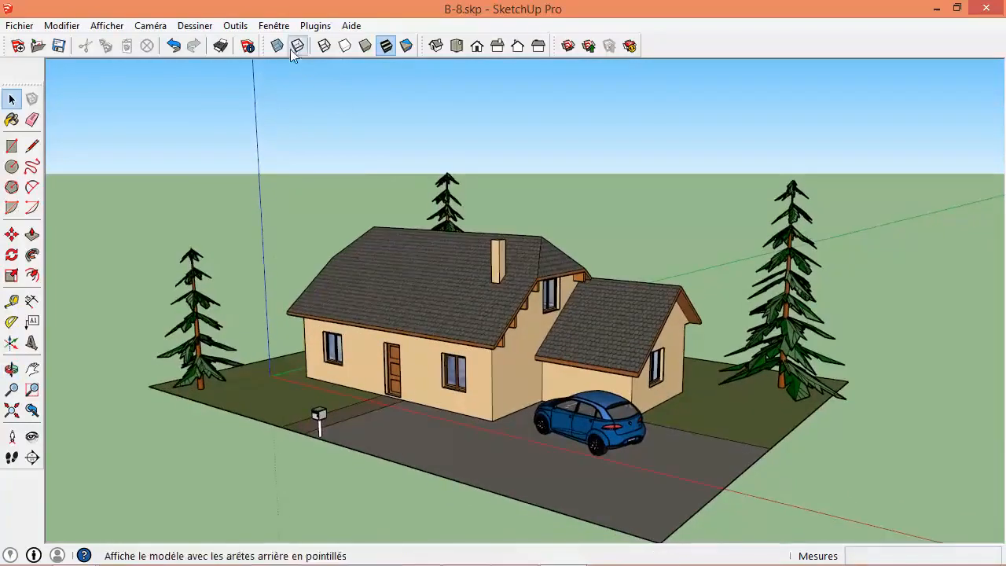
{"action": "left_click", "coordinate": [275, 26]}
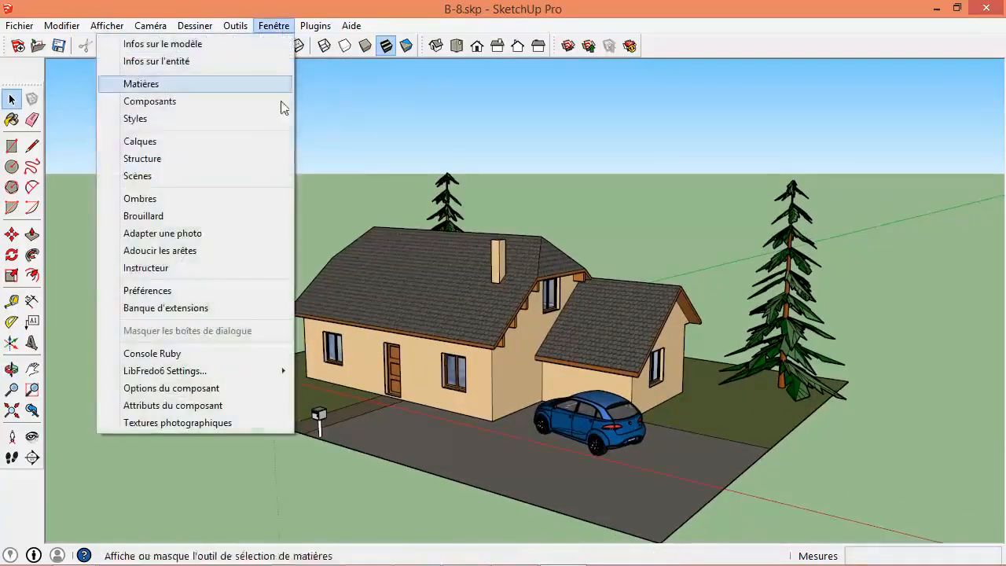
{"action": "left_click", "coordinate": [198, 196]}
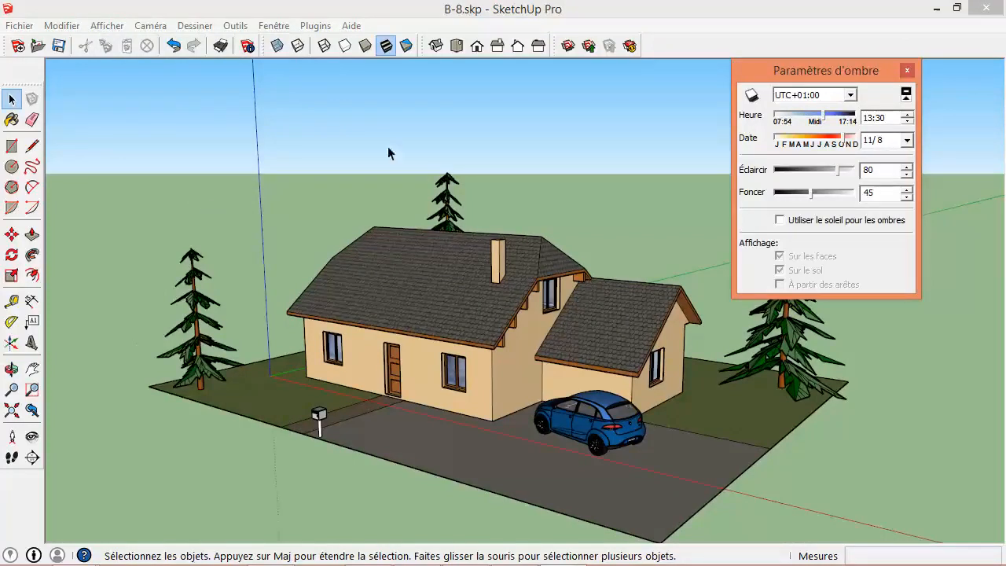
{"action": "left_click_drag", "start_coordinate": [787, 71], "coordinate": [760, 309]}
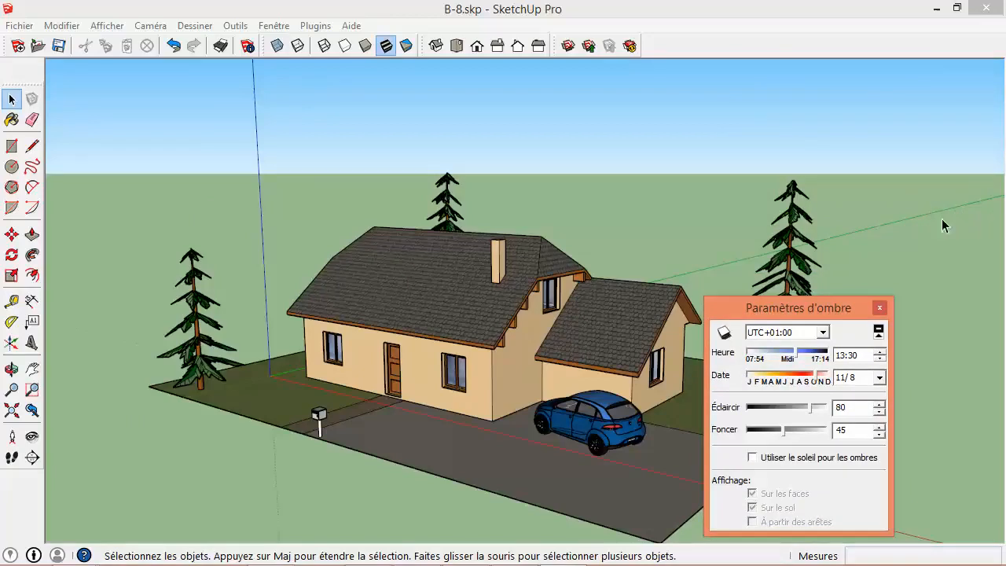
{"action": "left_click_drag", "start_coordinate": [839, 300], "coordinate": [894, 156]}
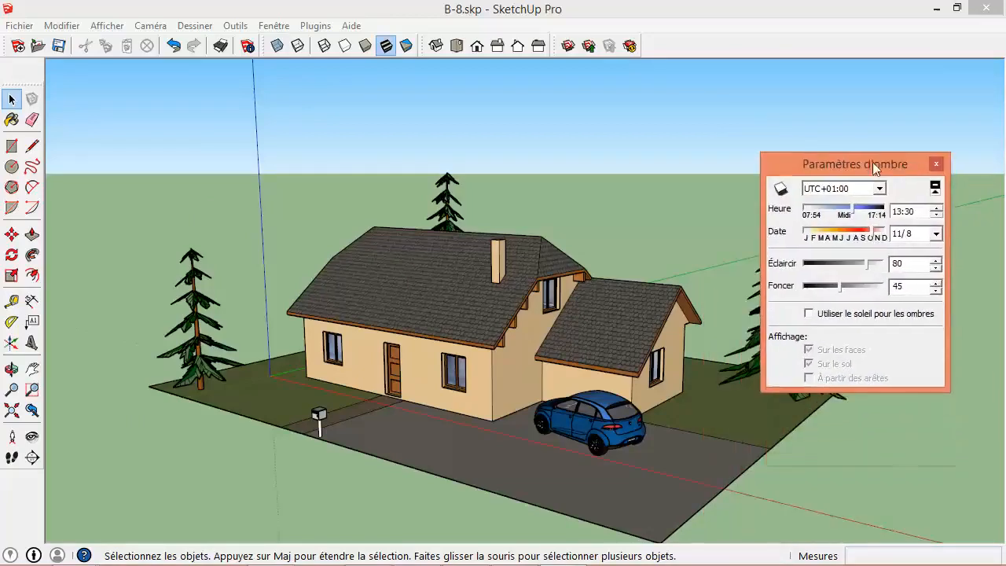
{"action": "left_click", "coordinate": [780, 190]}
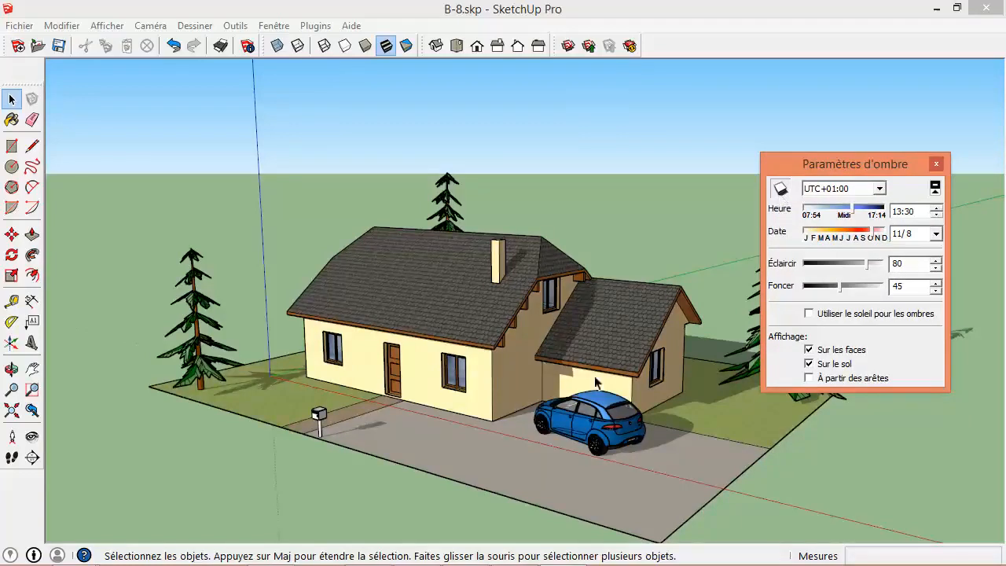
- Set the shadow date to 9/10 and the time of day to 14:18
{"action": "mouse_move", "coordinate": [878, 229]}
{"action": "left_mouse_down"}
{"action": "mouse_move", "coordinate": [816, 235]}
{"action": "mouse_move", "coordinate": [863, 214]}
{"action": "mouse_move", "coordinate": [868, 238]}
{"action": "left_mouse_up"}
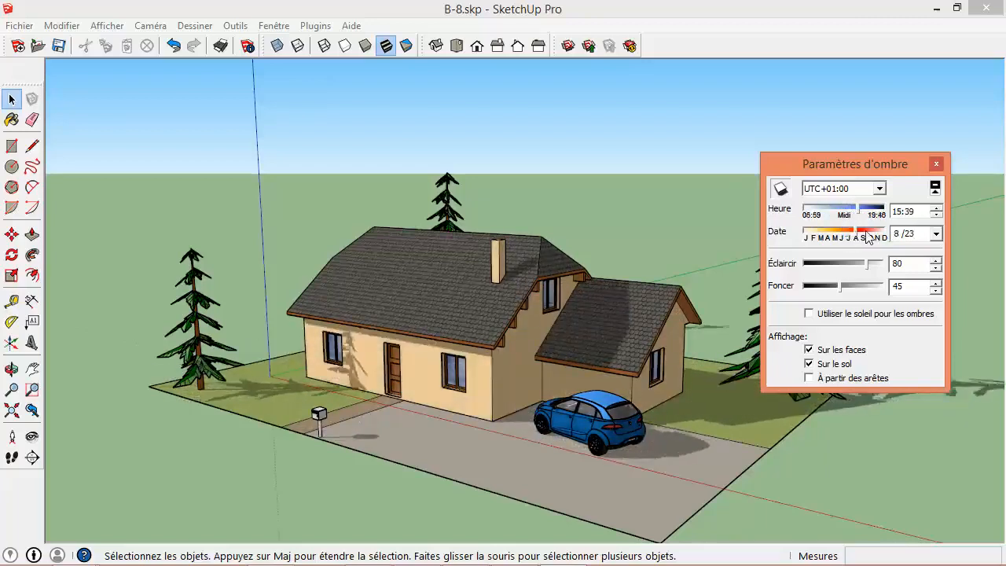
{"action": "left_click", "coordinate": [936, 233]}
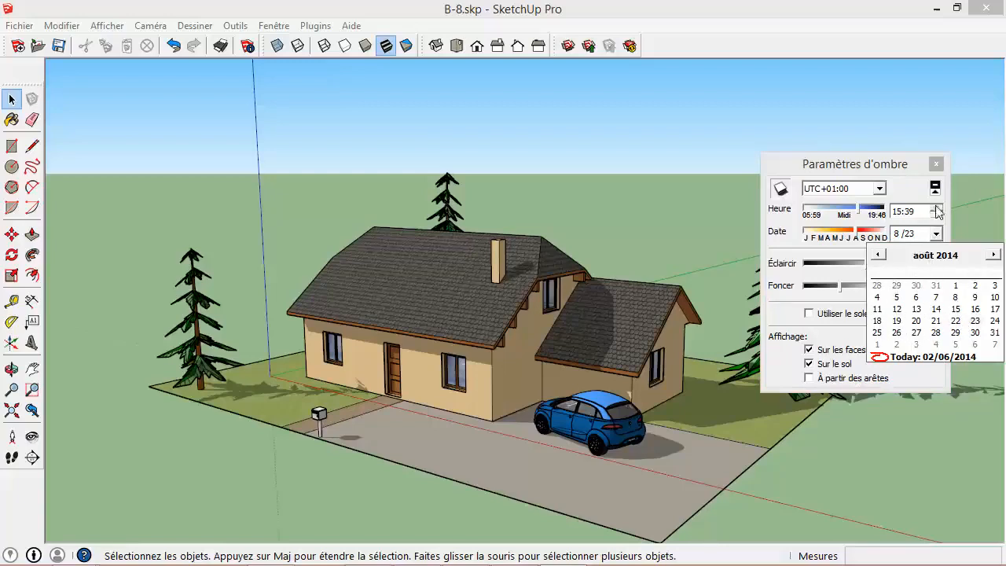
{"action": "left_click", "coordinate": [911, 184]}
{"action": "left_click_drag", "start_coordinate": [859, 209], "coordinate": [863, 235]}
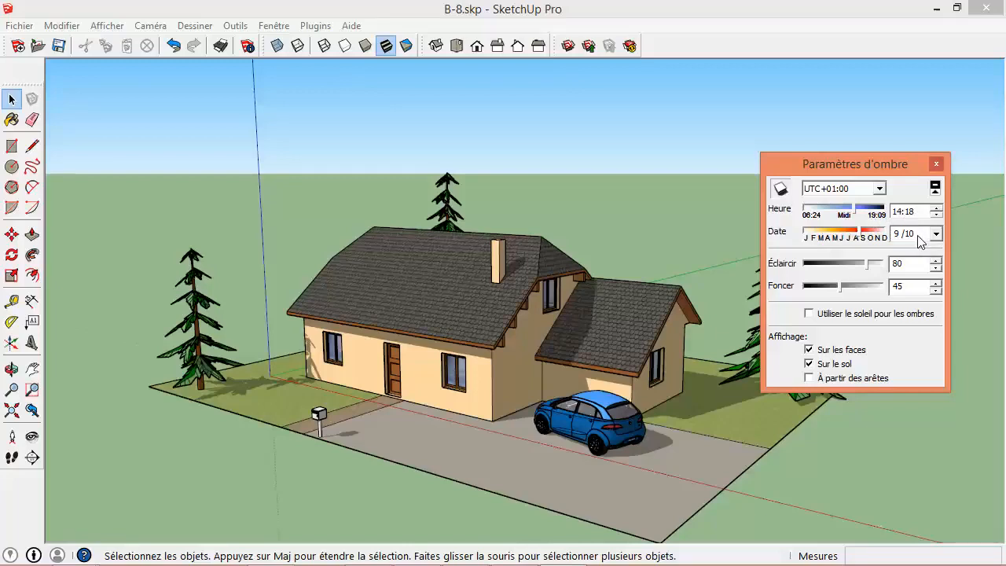
- Set the shadows' Éclaircir value to 100 and Foncer value to 36, and close the shadow settings
{"action": "middle_click_drag", "start_coordinate": [629, 323], "coordinate": [488, 316]}
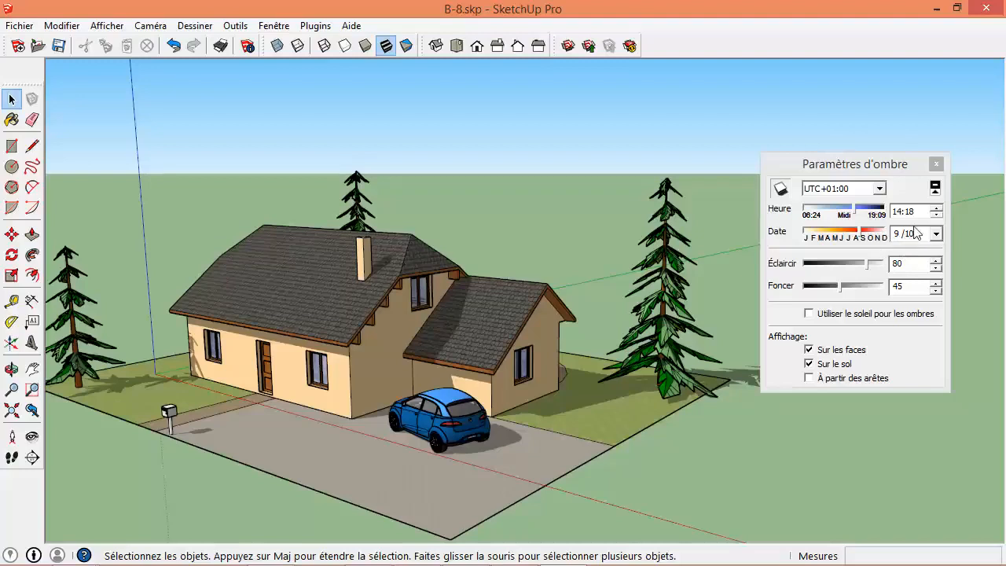
{"action": "middle_click_drag", "start_coordinate": [603, 338], "coordinate": [581, 297]}
{"action": "scroll", "coordinate": [580, 298], "scroll_direction": "up", "scroll_amount": 3}
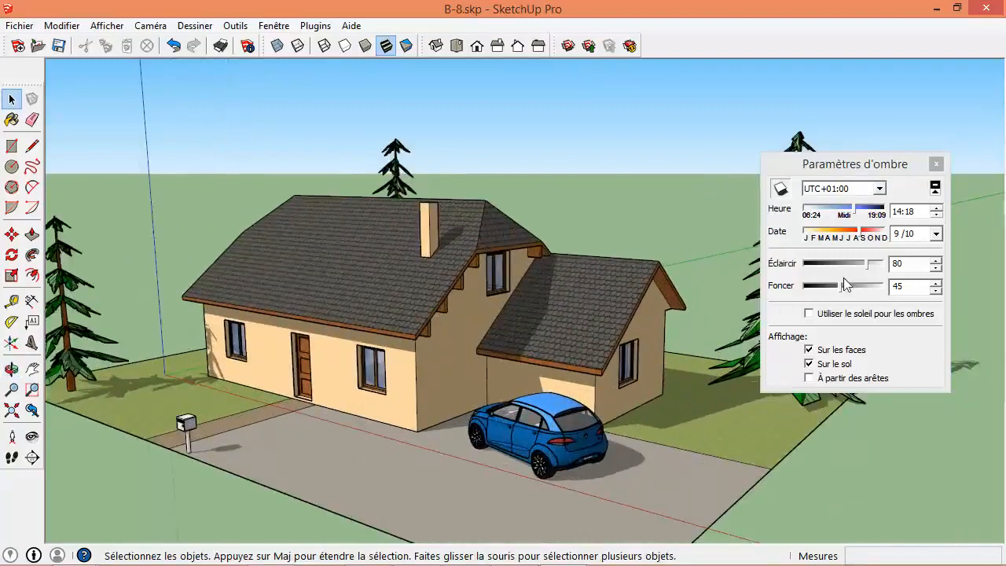
{"action": "mouse_move", "coordinate": [871, 269]}
{"action": "left_mouse_down"}
{"action": "mouse_move", "coordinate": [817, 270]}
{"action": "mouse_move", "coordinate": [879, 270]}
{"action": "mouse_move", "coordinate": [856, 270]}
{"action": "mouse_move", "coordinate": [881, 288]}
{"action": "mouse_move", "coordinate": [827, 288]}
{"action": "mouse_move", "coordinate": [844, 292]}
{"action": "mouse_move", "coordinate": [887, 287]}
{"action": "mouse_move", "coordinate": [889, 268]}
{"action": "left_mouse_up"}
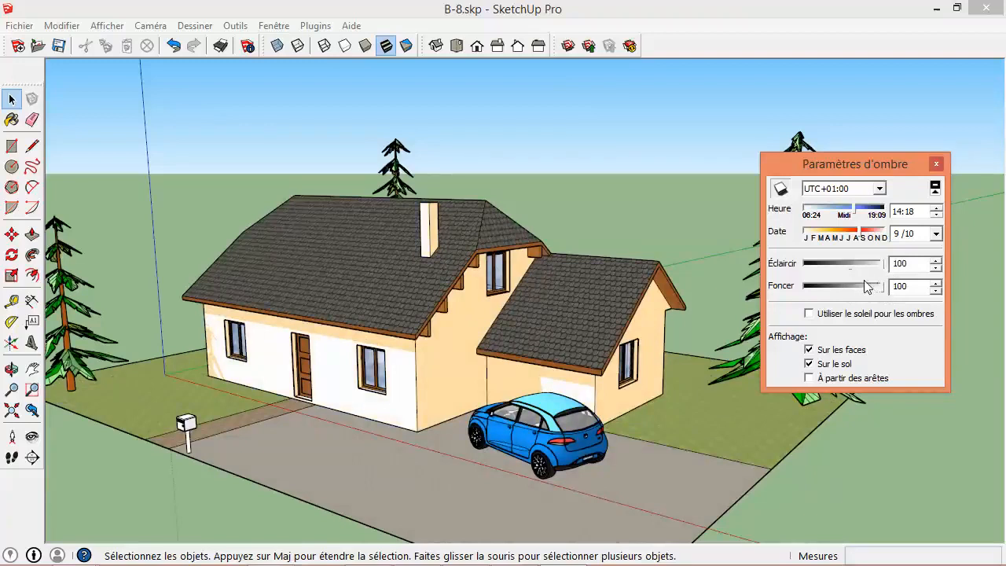
{"action": "left_click_drag", "start_coordinate": [886, 291], "coordinate": [836, 293]}
{"action": "mouse_move", "coordinate": [886, 268]}
{"action": "left_mouse_down"}
{"action": "mouse_move", "coordinate": [863, 270]}
{"action": "mouse_move", "coordinate": [887, 271]}
{"action": "left_mouse_up"}
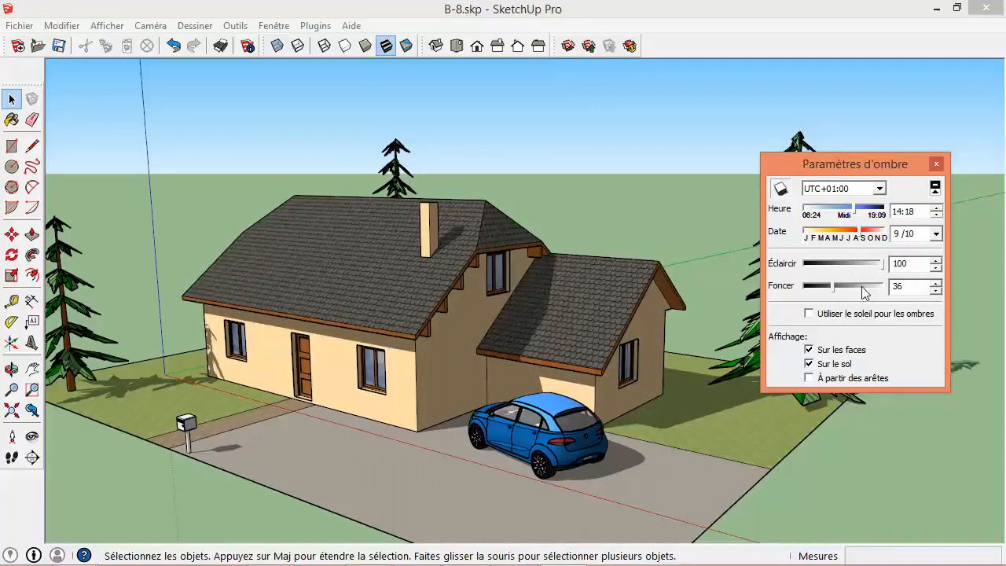
{"action": "left_click", "coordinate": [937, 165]}
- Open the style browser for the model and display the Styles assortis collection
{"action": "middle_click_drag", "start_coordinate": [529, 375], "coordinate": [543, 314]}
{"action": "scroll", "coordinate": [501, 369], "scroll_direction": "down", "scroll_amount": 3}
{"action": "scroll", "coordinate": [546, 307], "scroll_direction": "up", "scroll_amount": 2}
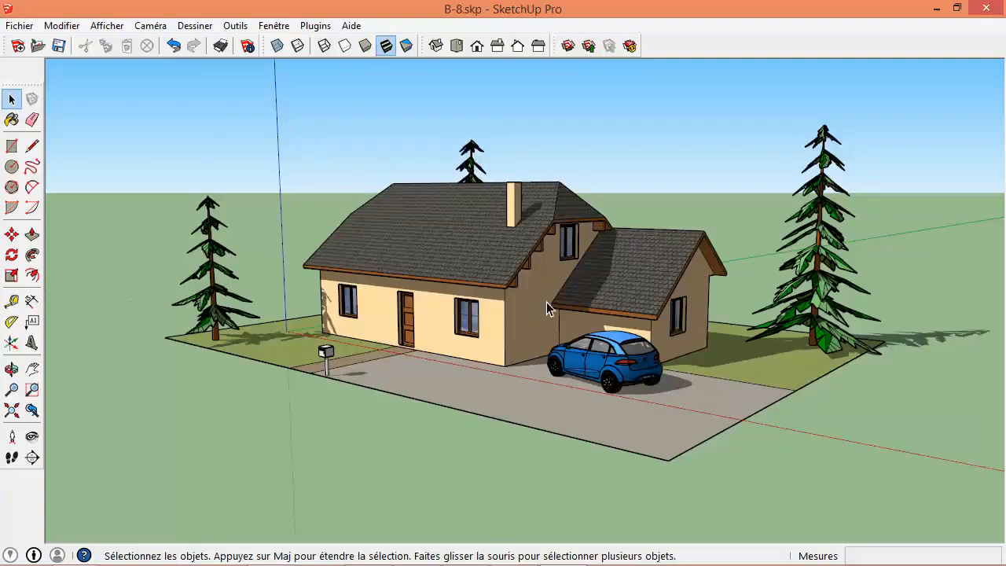
{"action": "left_click", "coordinate": [274, 26]}
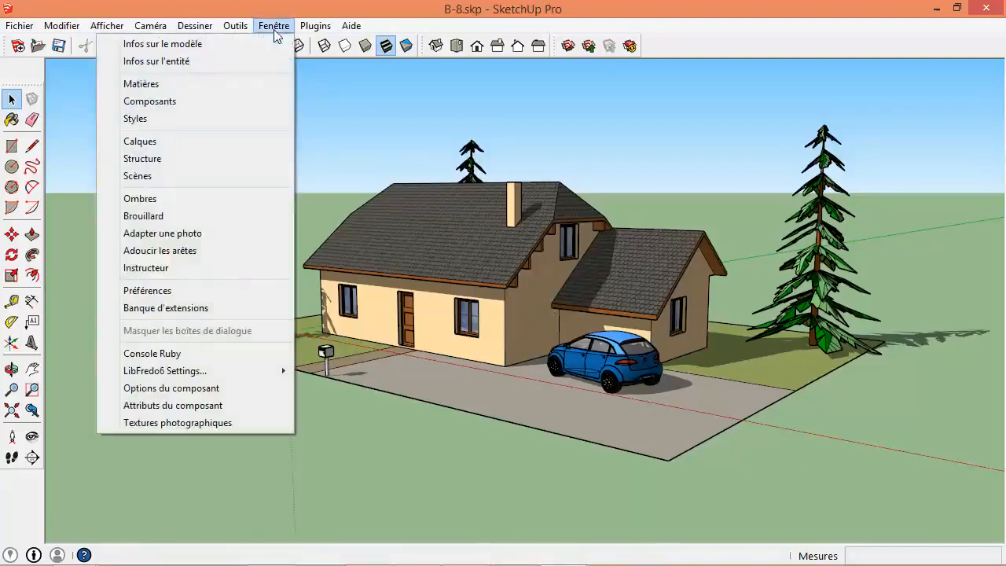
{"action": "left_click", "coordinate": [194, 118]}
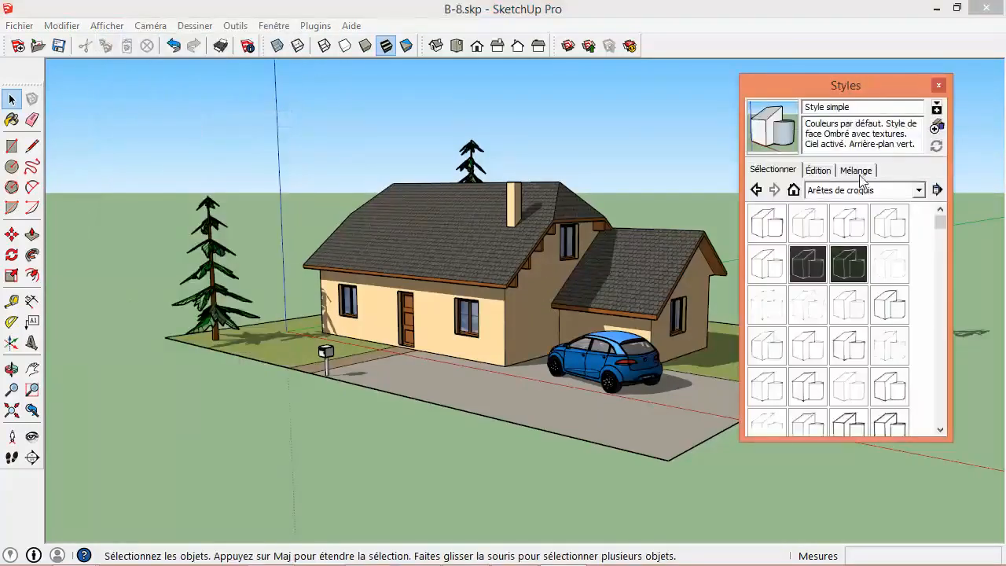
{"action": "left_click", "coordinate": [793, 190]}
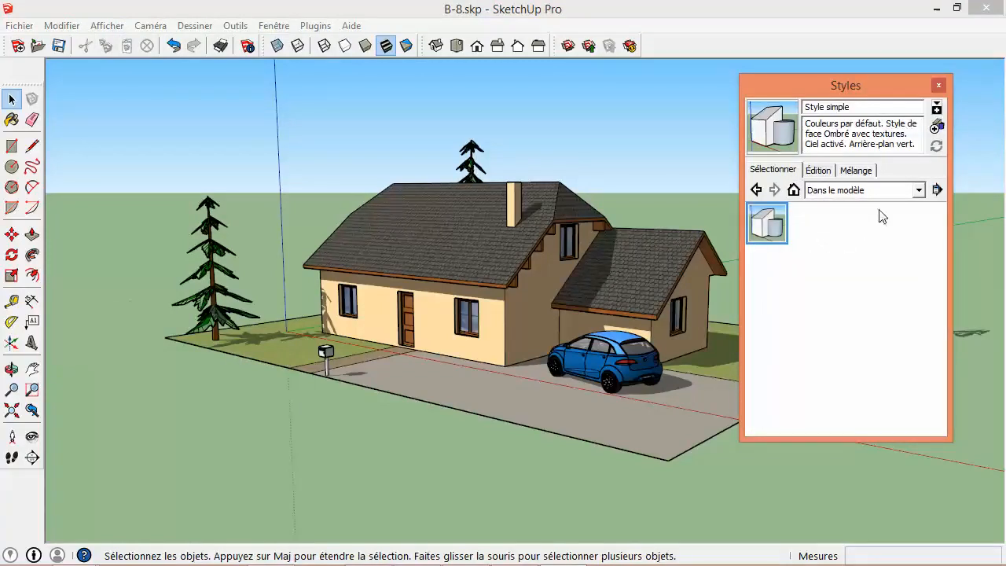
{"action": "left_click", "coordinate": [916, 190]}
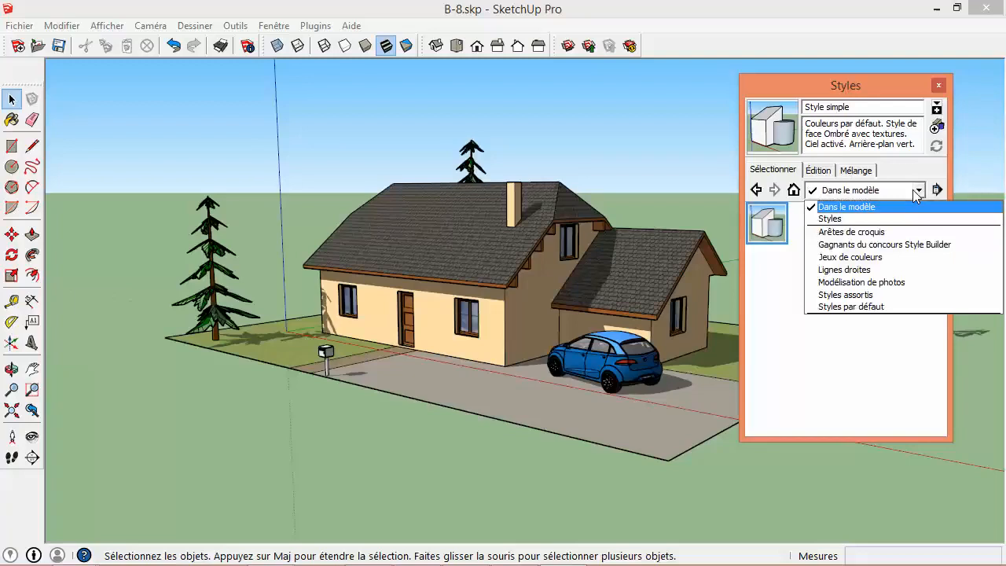
{"action": "left_click", "coordinate": [845, 295]}
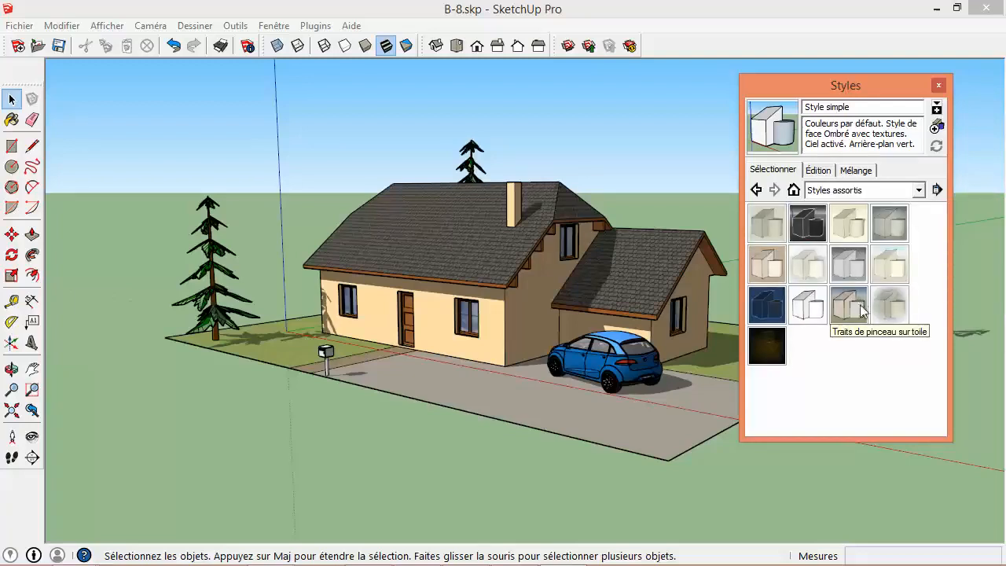
- Try the Griffonnage sur panneau dur, Aggloméré avec marqueur fin, Traits de pinceau sur toile and Tableau blanc avec marqueur styles on the model
{"action": "left_click", "coordinate": [768, 270]}
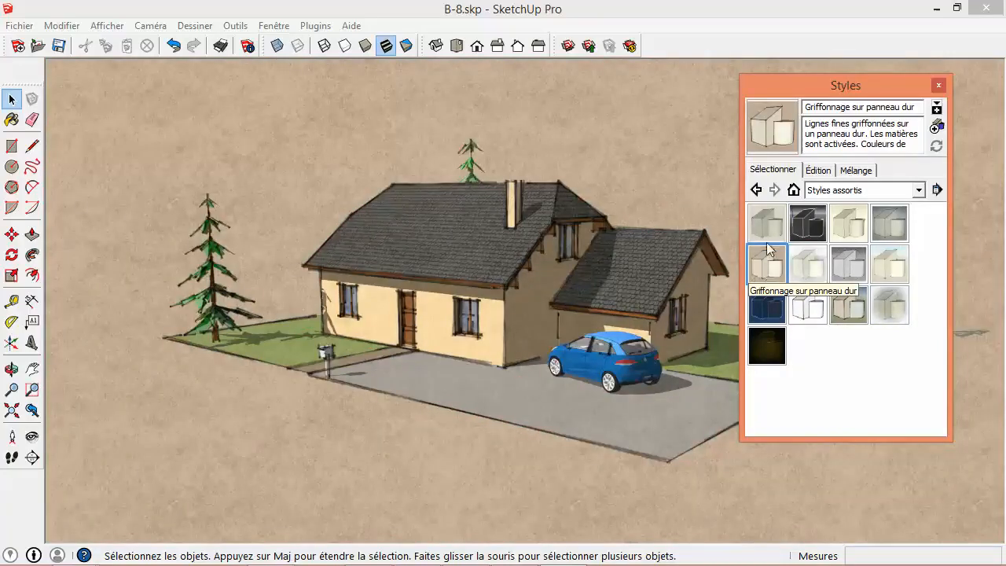
{"action": "left_click", "coordinate": [768, 220]}
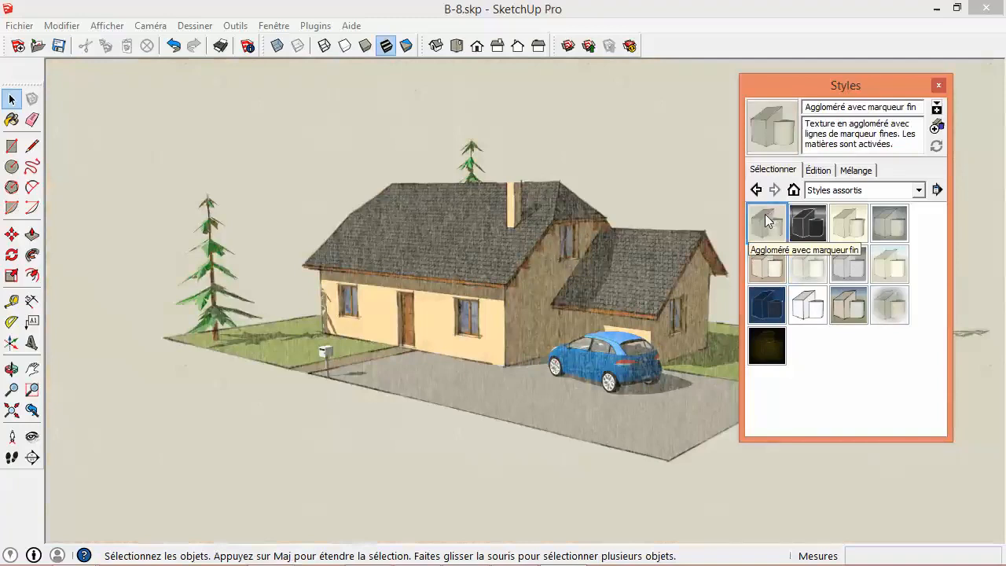
{"action": "left_click", "coordinate": [851, 305]}
{"action": "left_click", "coordinate": [810, 306]}
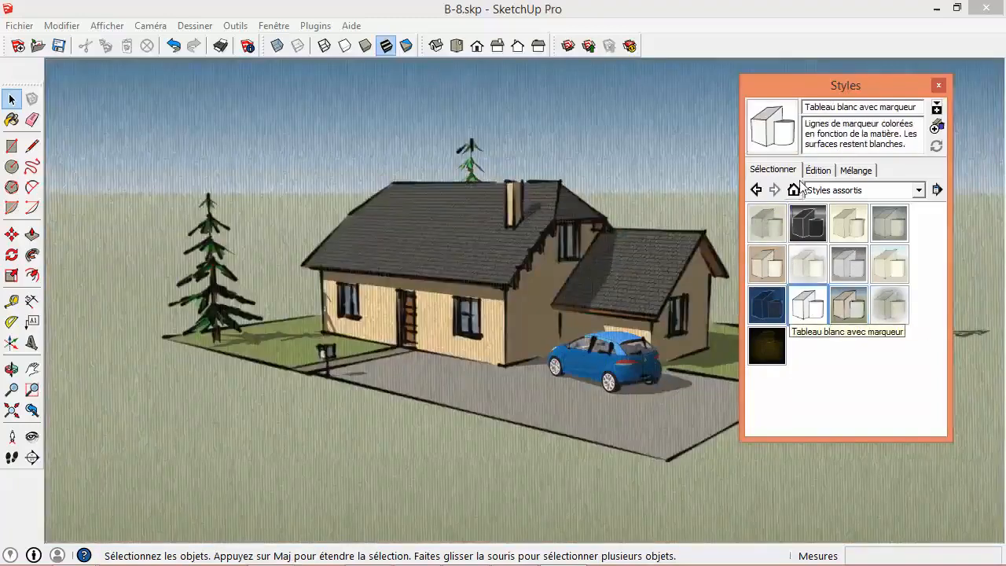
- Apply the Style par défaut from the Styles par défaut collection to the model
{"action": "left_click", "coordinate": [793, 190]}
{"action": "left_click", "coordinate": [857, 193]}
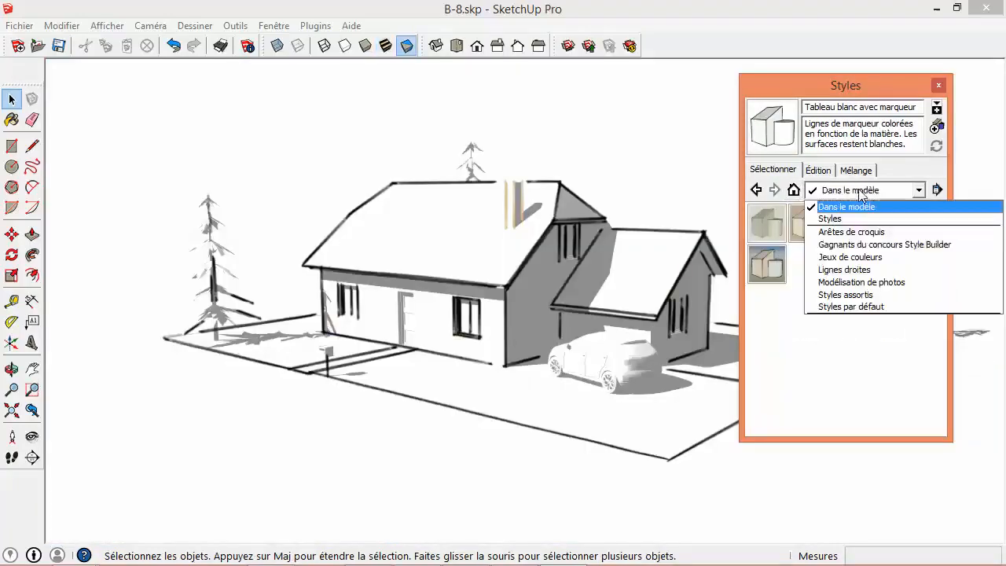
{"action": "left_click", "coordinate": [855, 307]}
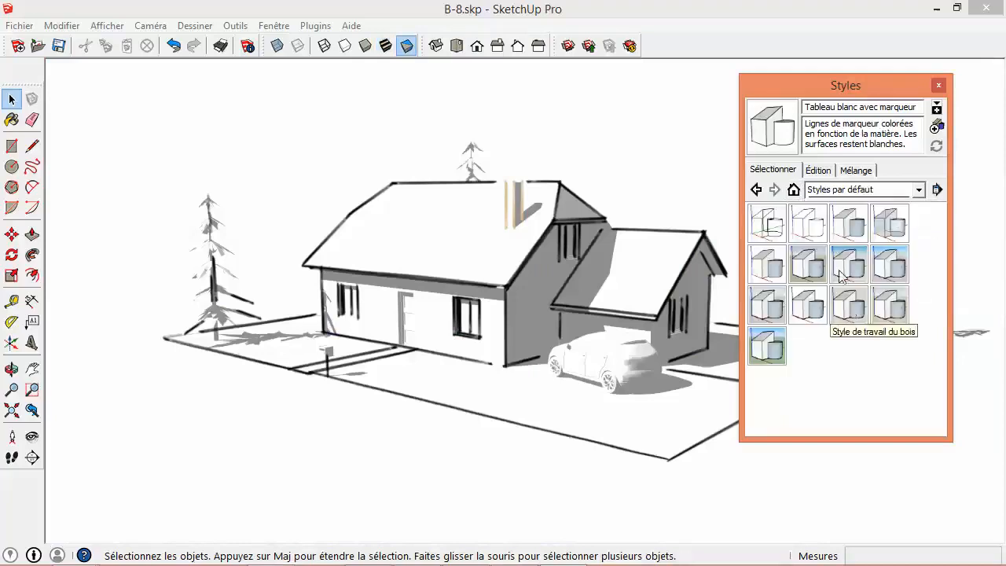
{"action": "left_click", "coordinate": [891, 313]}
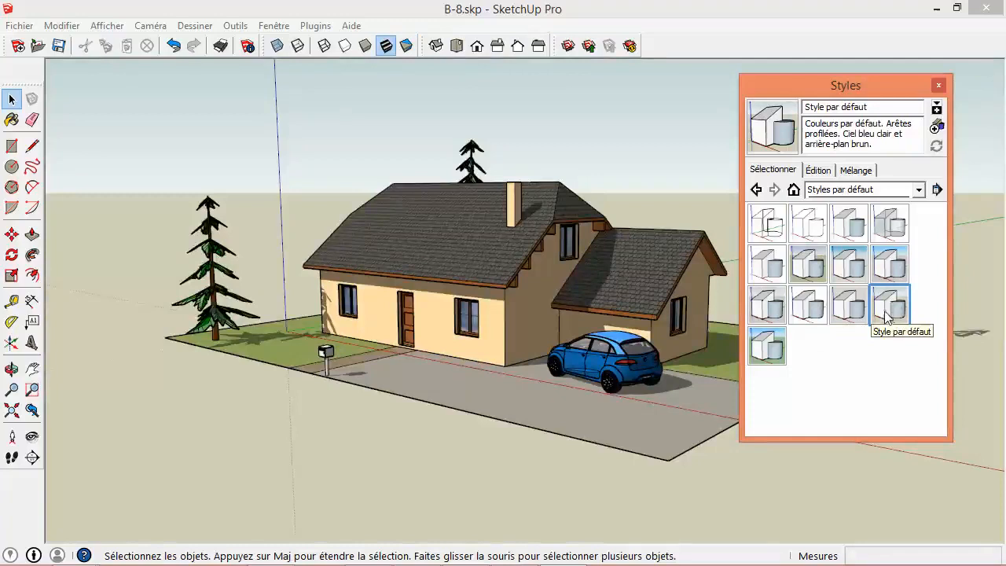
- Try the Aquarelle style from the Arêtes de croquis collection on the model, and switch to the Aérographe style
{"action": "left_click", "coordinate": [881, 192]}
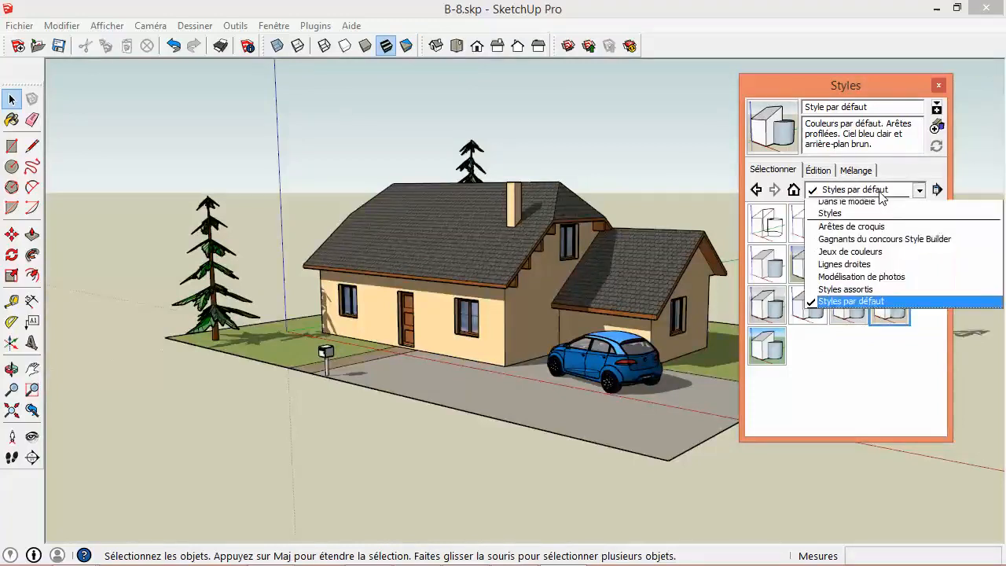
{"action": "left_click", "coordinate": [893, 230]}
{"action": "left_click", "coordinate": [767, 228]}
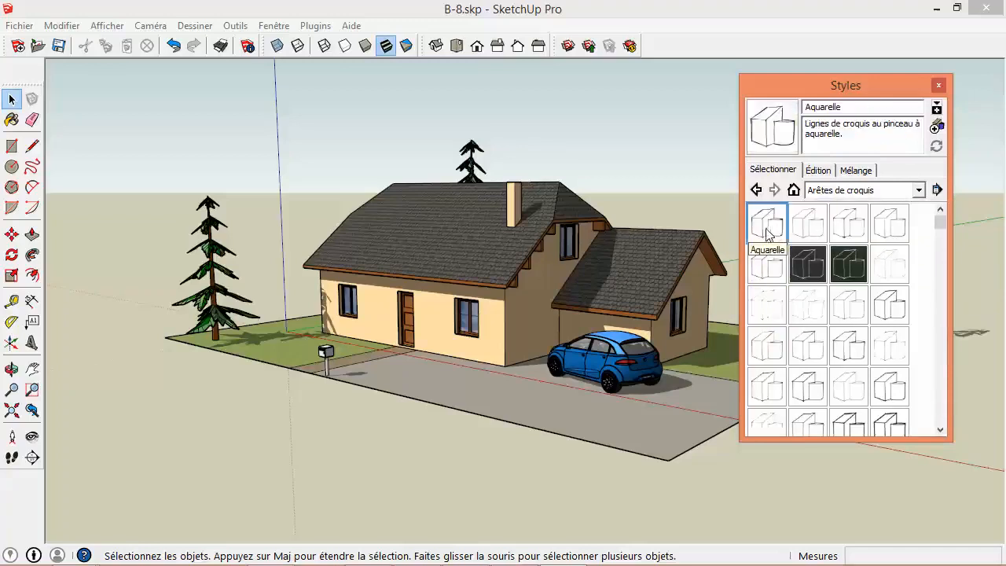
{"action": "left_click", "coordinate": [806, 226]}
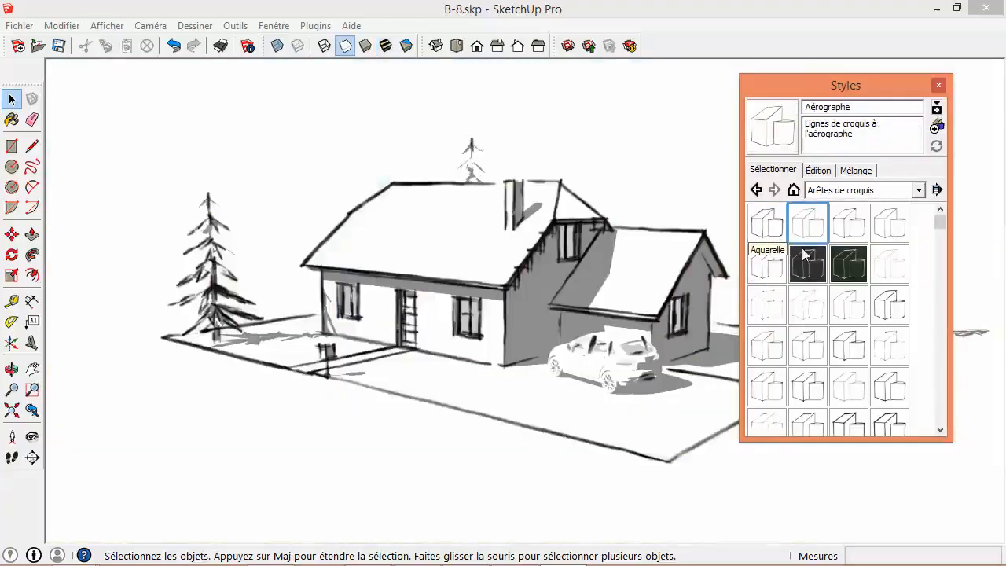
- Apply the Fils de fer style from the Arêtes de croquis collection and display the model's faces with their textures
{"action": "left_click", "coordinate": [891, 305]}
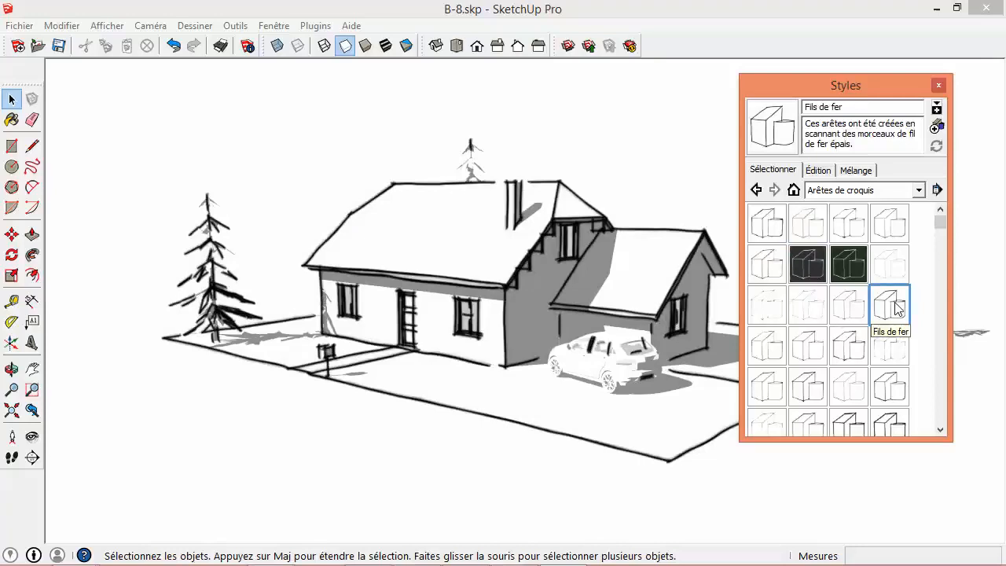
{"action": "left_click_drag", "start_coordinate": [819, 74], "coordinate": [837, 62]}
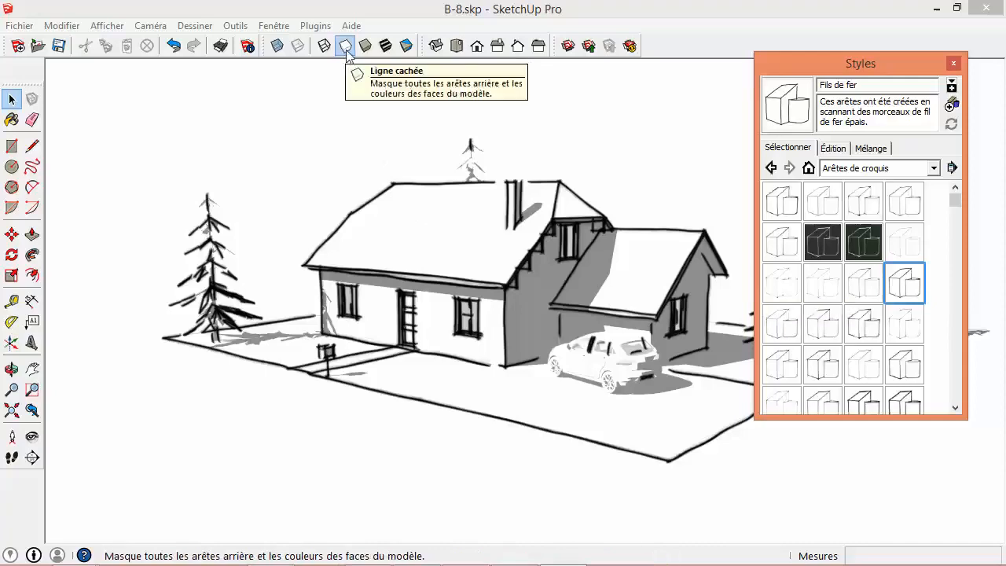
{"action": "left_click", "coordinate": [388, 45]}
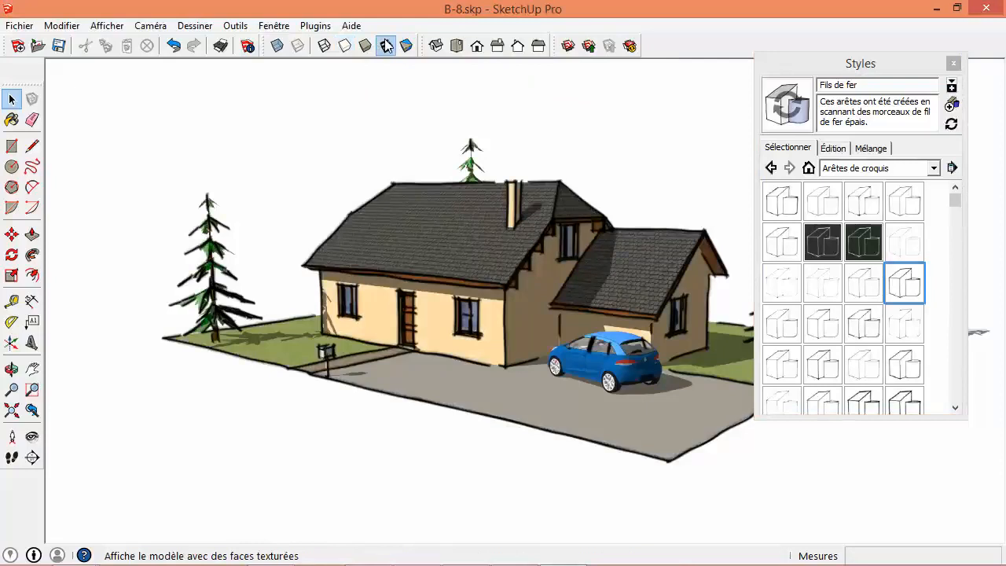
- Examine the textured, sketch-edged house and car up close, and close the style browser
{"action": "mouse_move", "coordinate": [475, 245]}
{"action": "middle_mouse_down"}
{"action": "mouse_move", "coordinate": [326, 286]}
{"action": "mouse_move", "coordinate": [425, 263]}
{"action": "middle_mouse_up"}
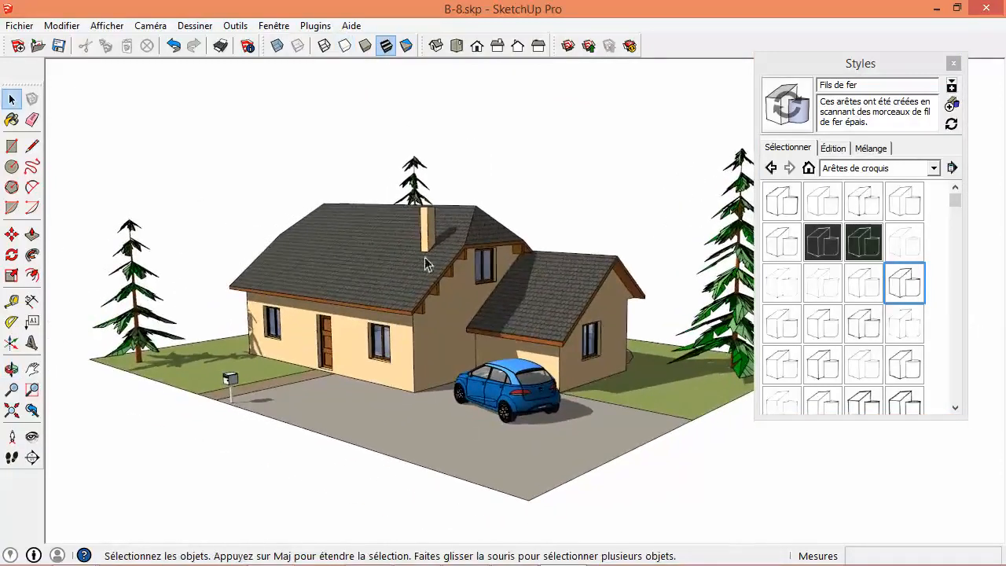
{"action": "middle_click_drag", "start_coordinate": [408, 360], "coordinate": [435, 290]}
{"action": "scroll", "coordinate": [536, 388], "scroll_direction": "up", "scroll_amount": 3}
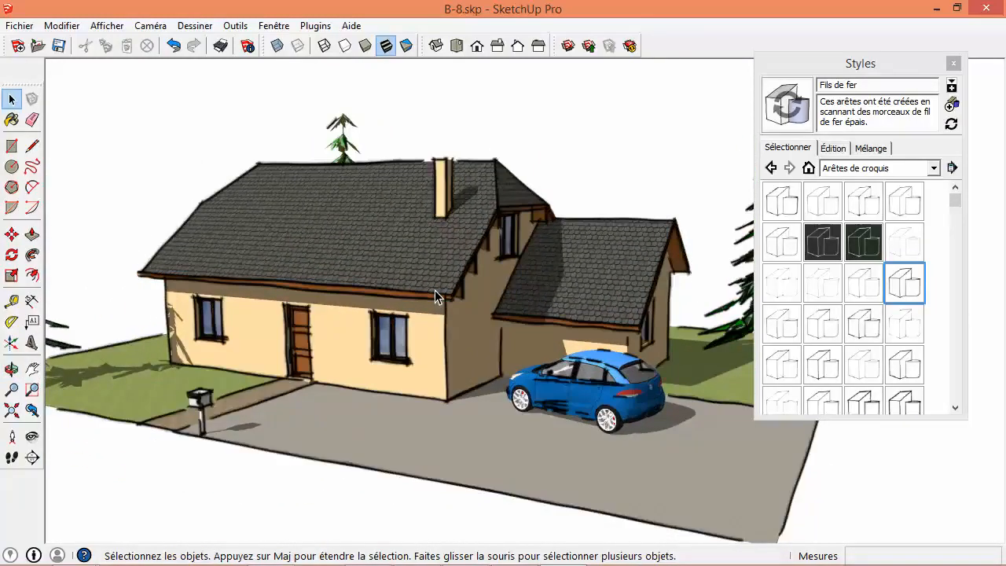
{"action": "mouse_move", "coordinate": [852, 73]}
{"action": "left_mouse_down"}
{"action": "mouse_move", "coordinate": [817, 156]}
{"action": "mouse_move", "coordinate": [749, 212]}
{"action": "mouse_move", "coordinate": [439, 179]}
{"action": "mouse_move", "coordinate": [866, 117]}
{"action": "mouse_move", "coordinate": [866, 79]}
{"action": "left_mouse_up"}
{"action": "left_click", "coordinate": [960, 78]}
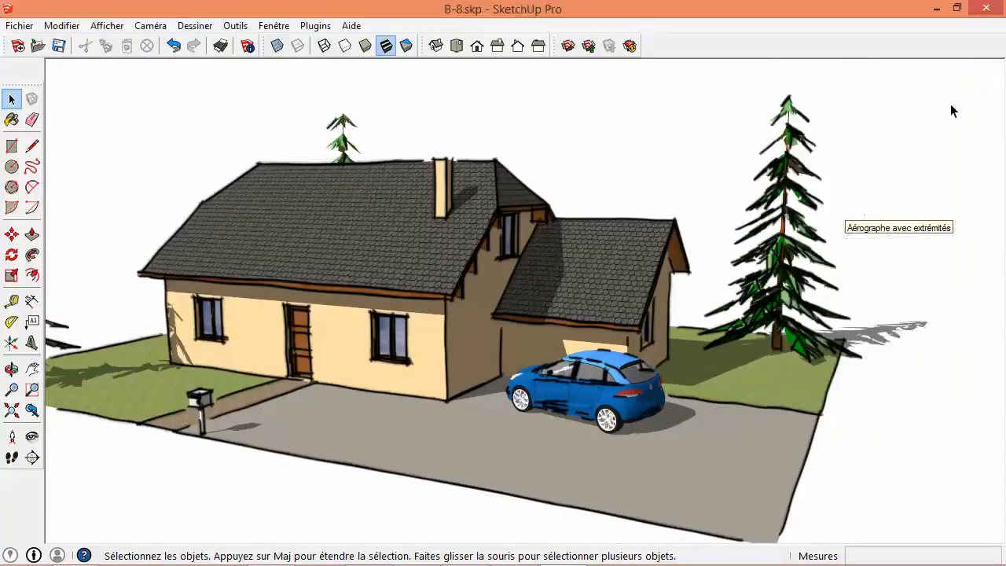